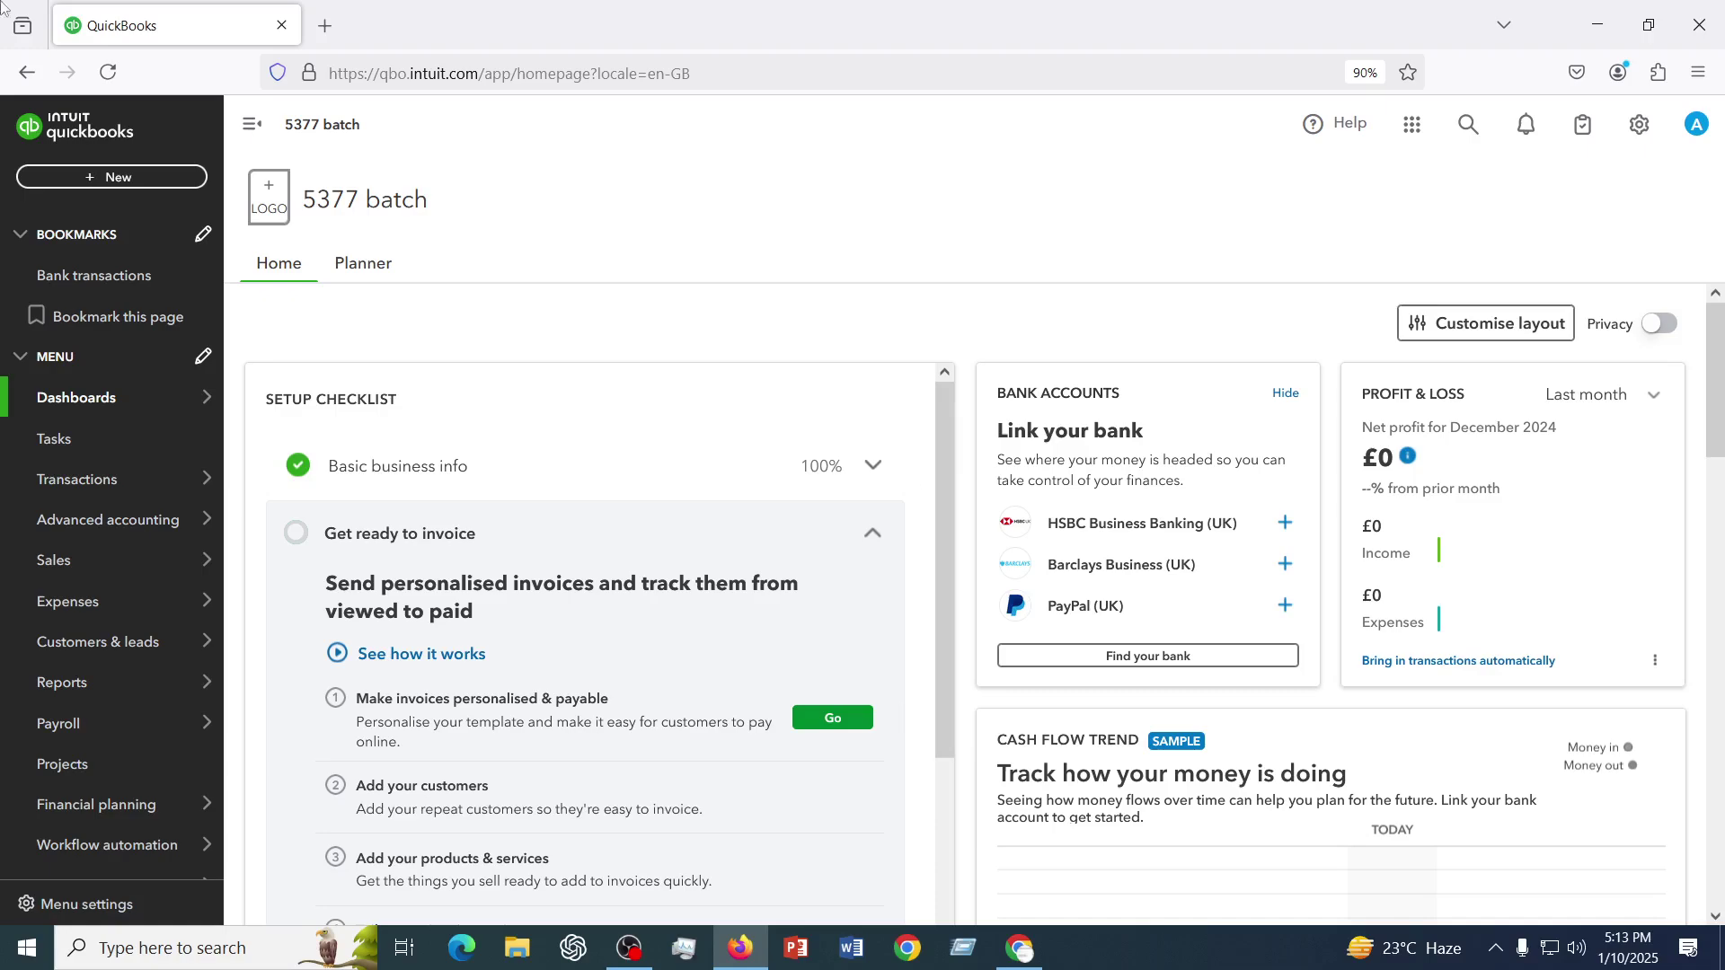
# - Open the gear settings menu after briefly opening and closing the + New menu
pyautogui.click(117, 177)
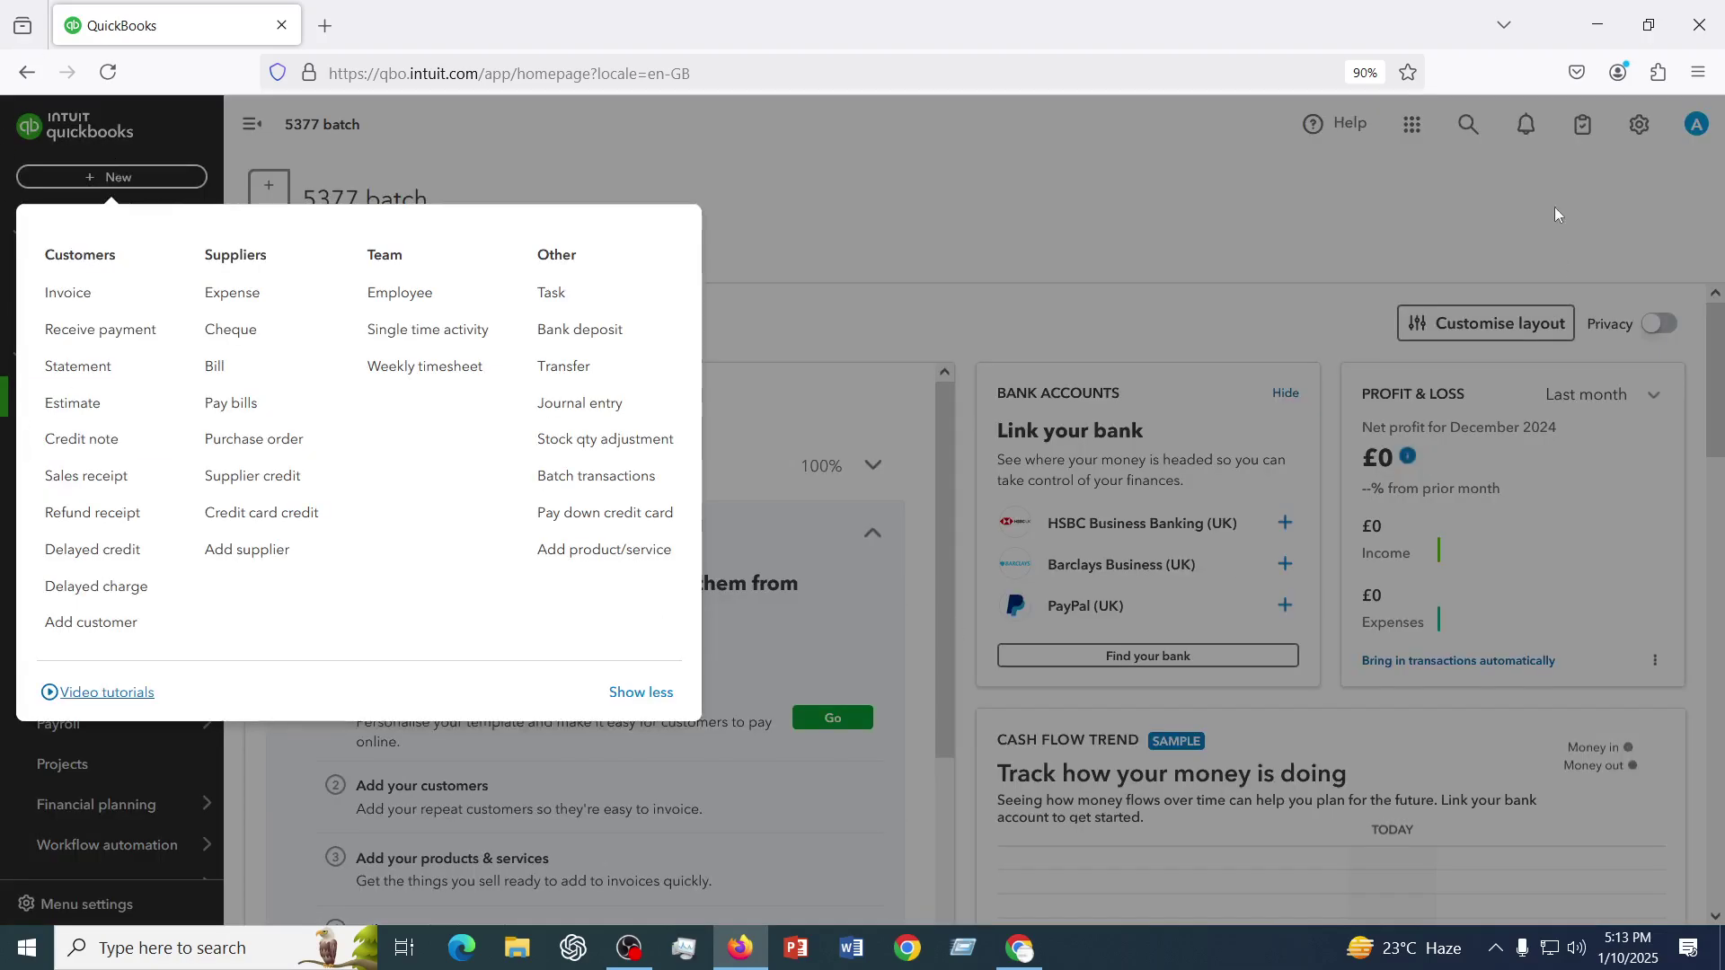
pyautogui.click(1110, 131)
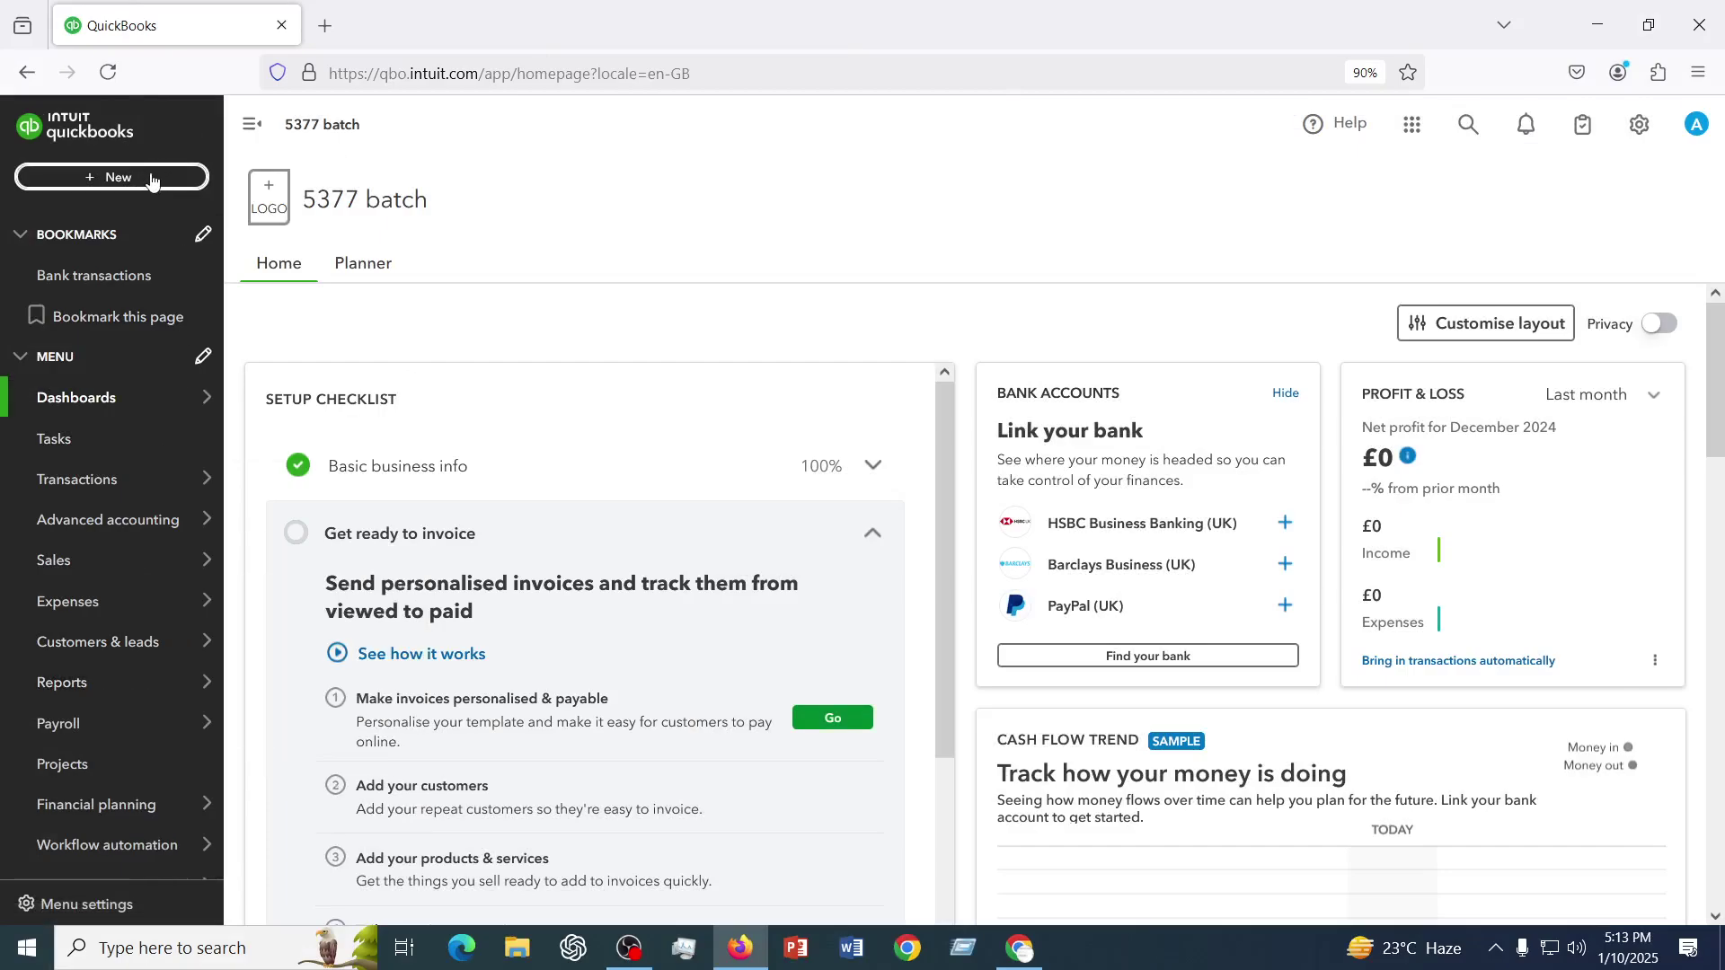
pyautogui.click(1649, 131)
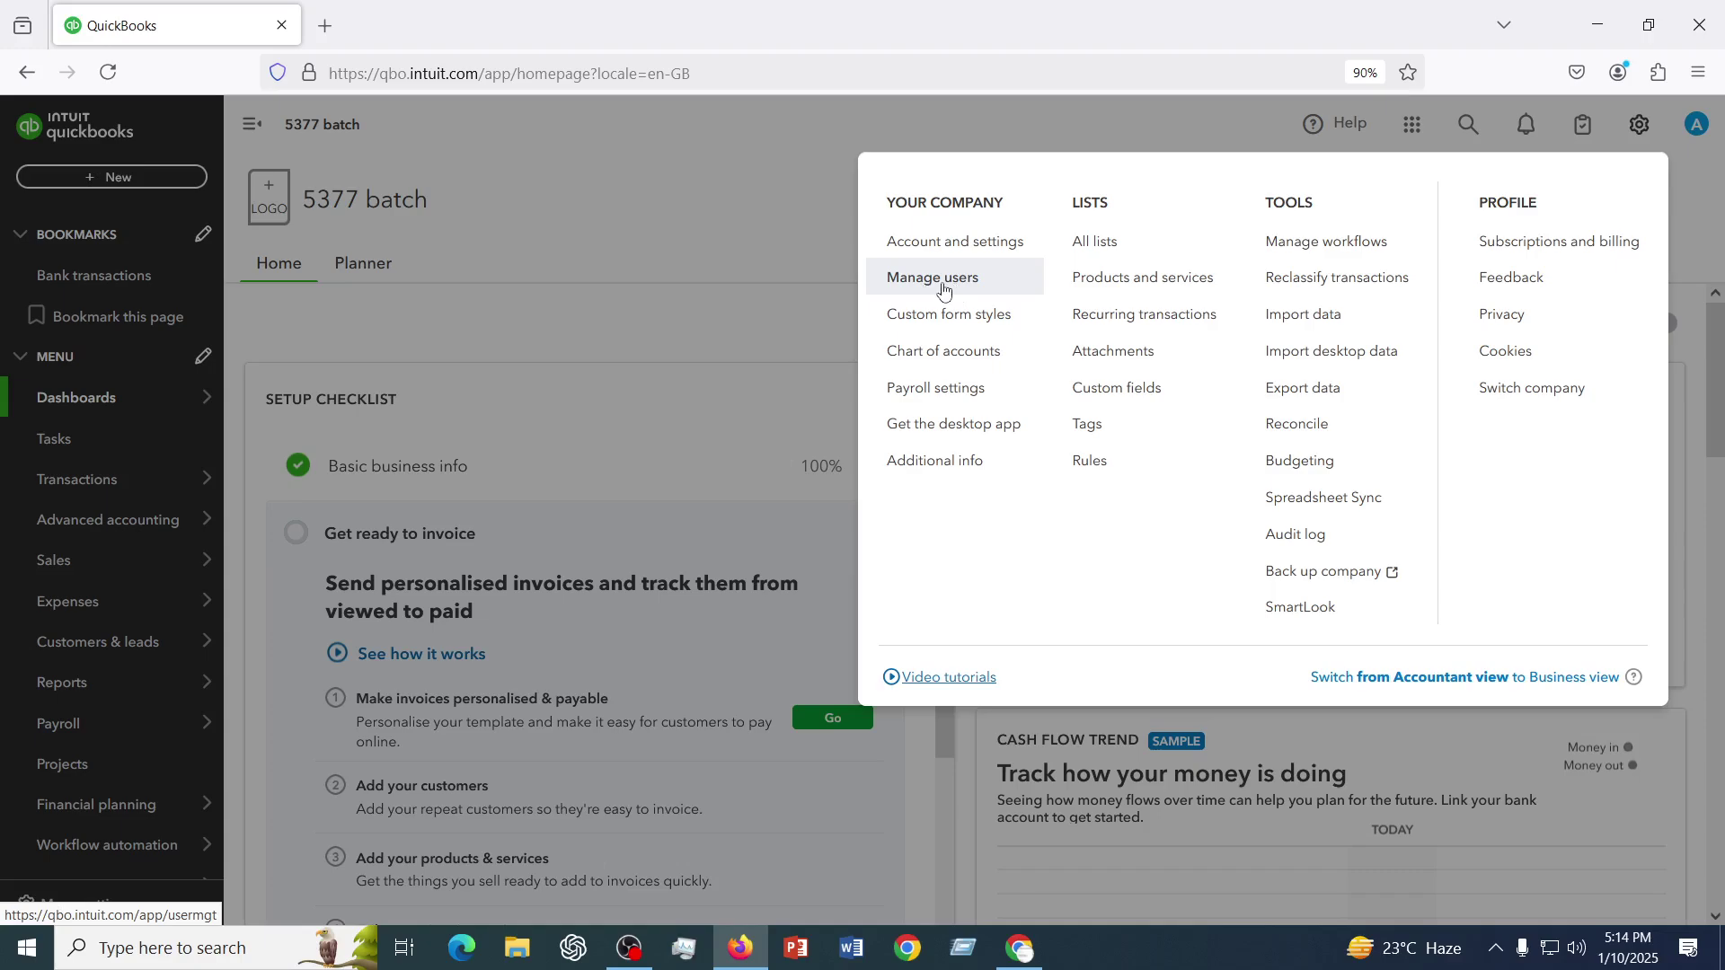
# - Choose Manage users under Your Company in the gear menu
pyautogui.click(943, 290)
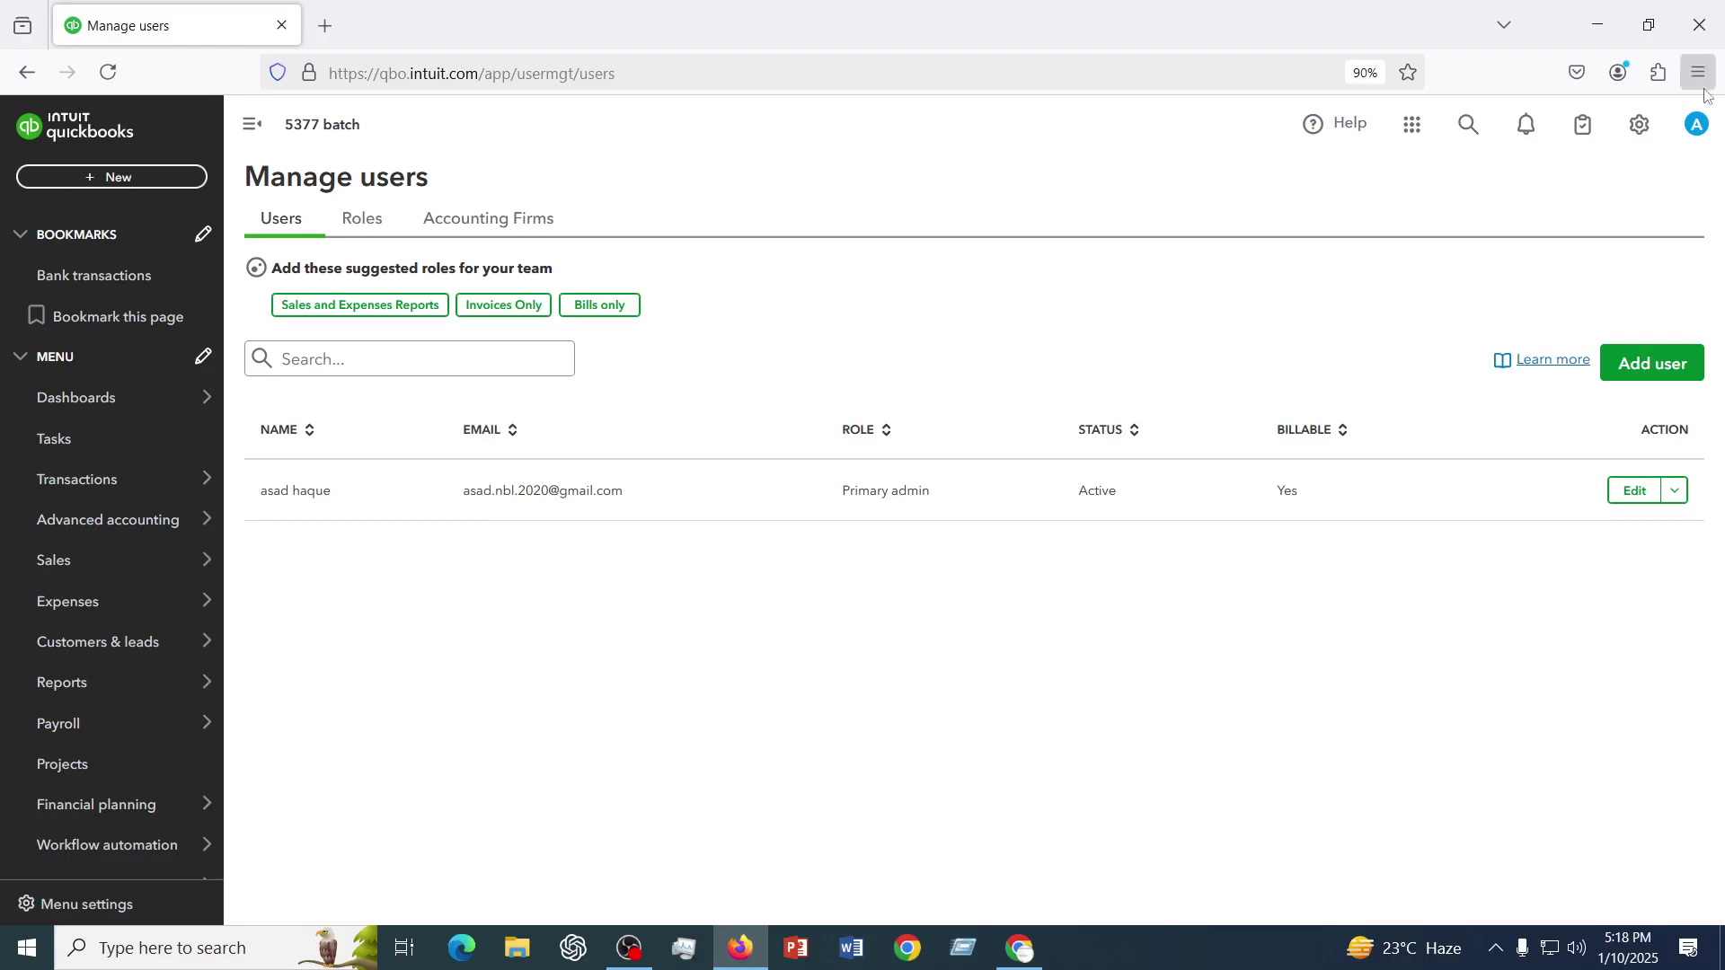
pyautogui.click(1642, 128)
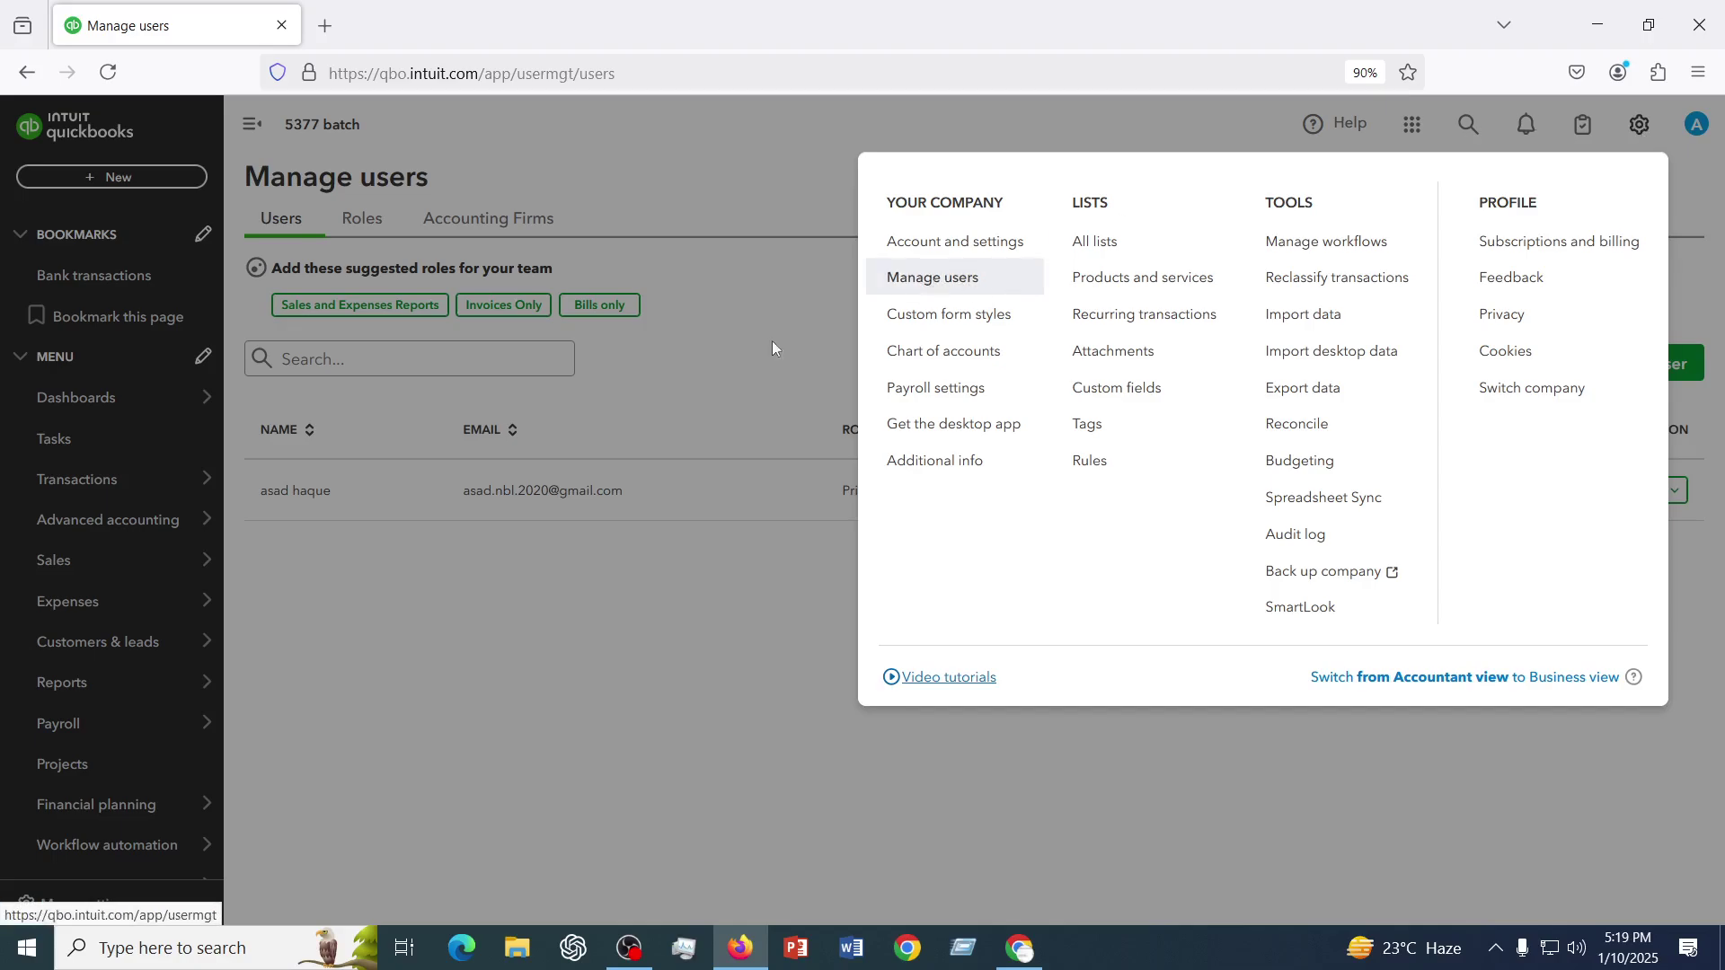
pyautogui.click(423, 704)
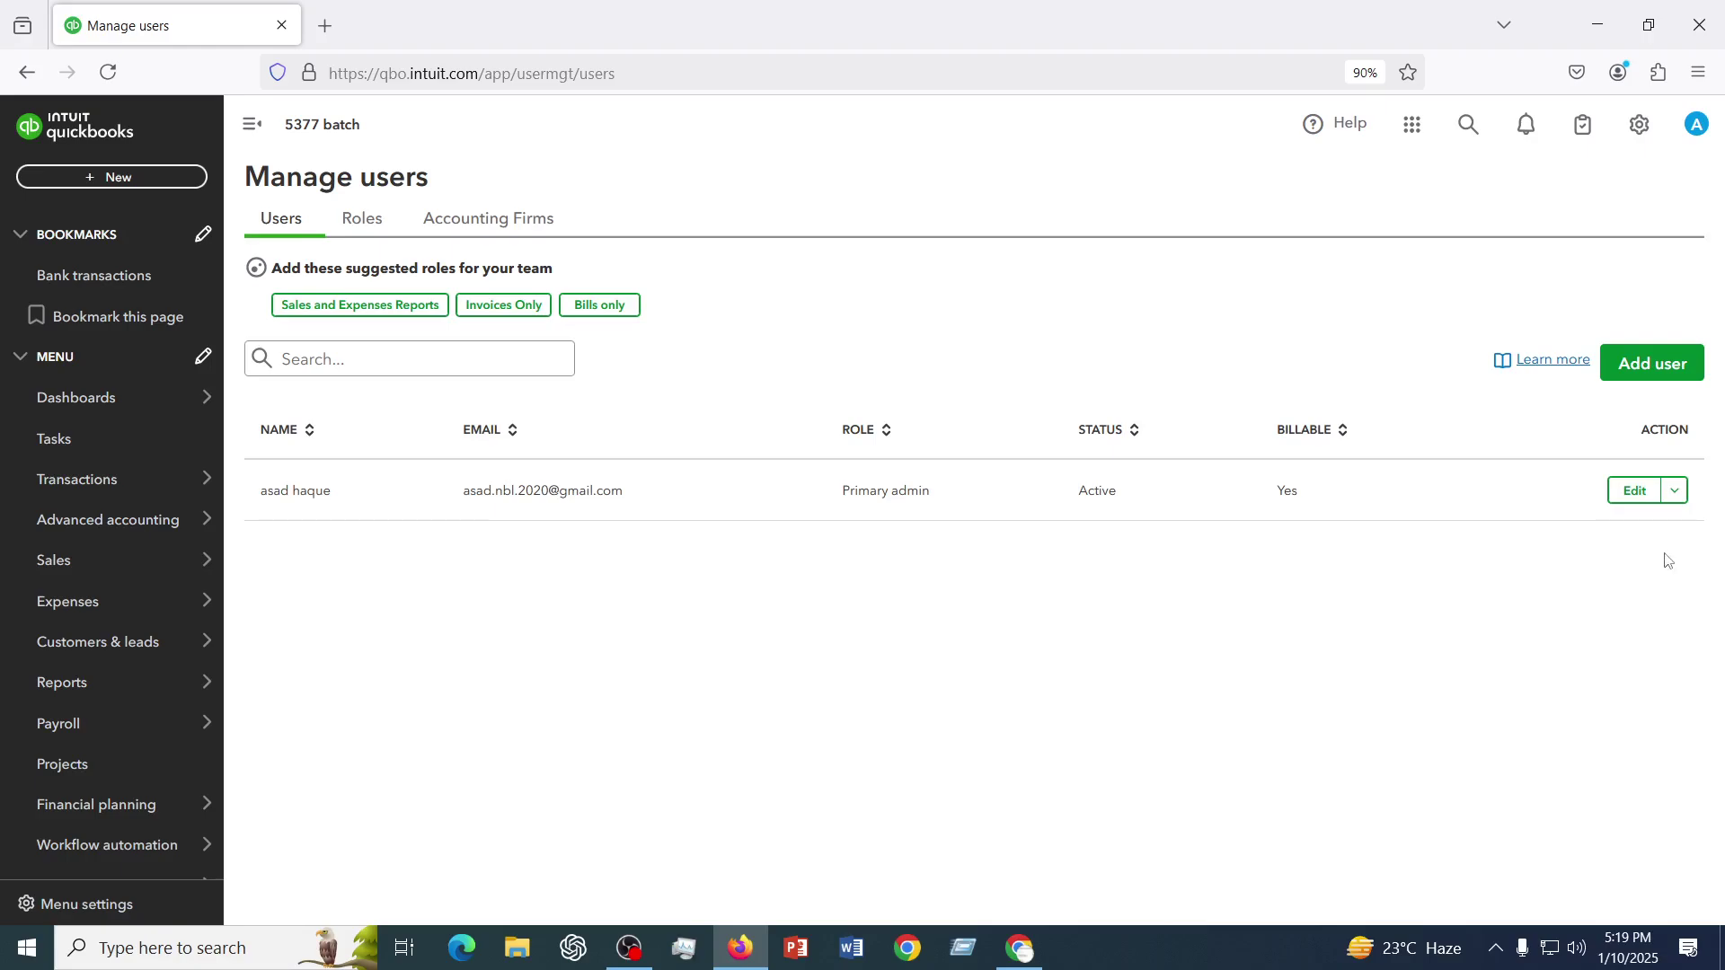
# - Bring up the blank Add user form and move into its last-name and e-mail fields
pyautogui.click(1656, 369)
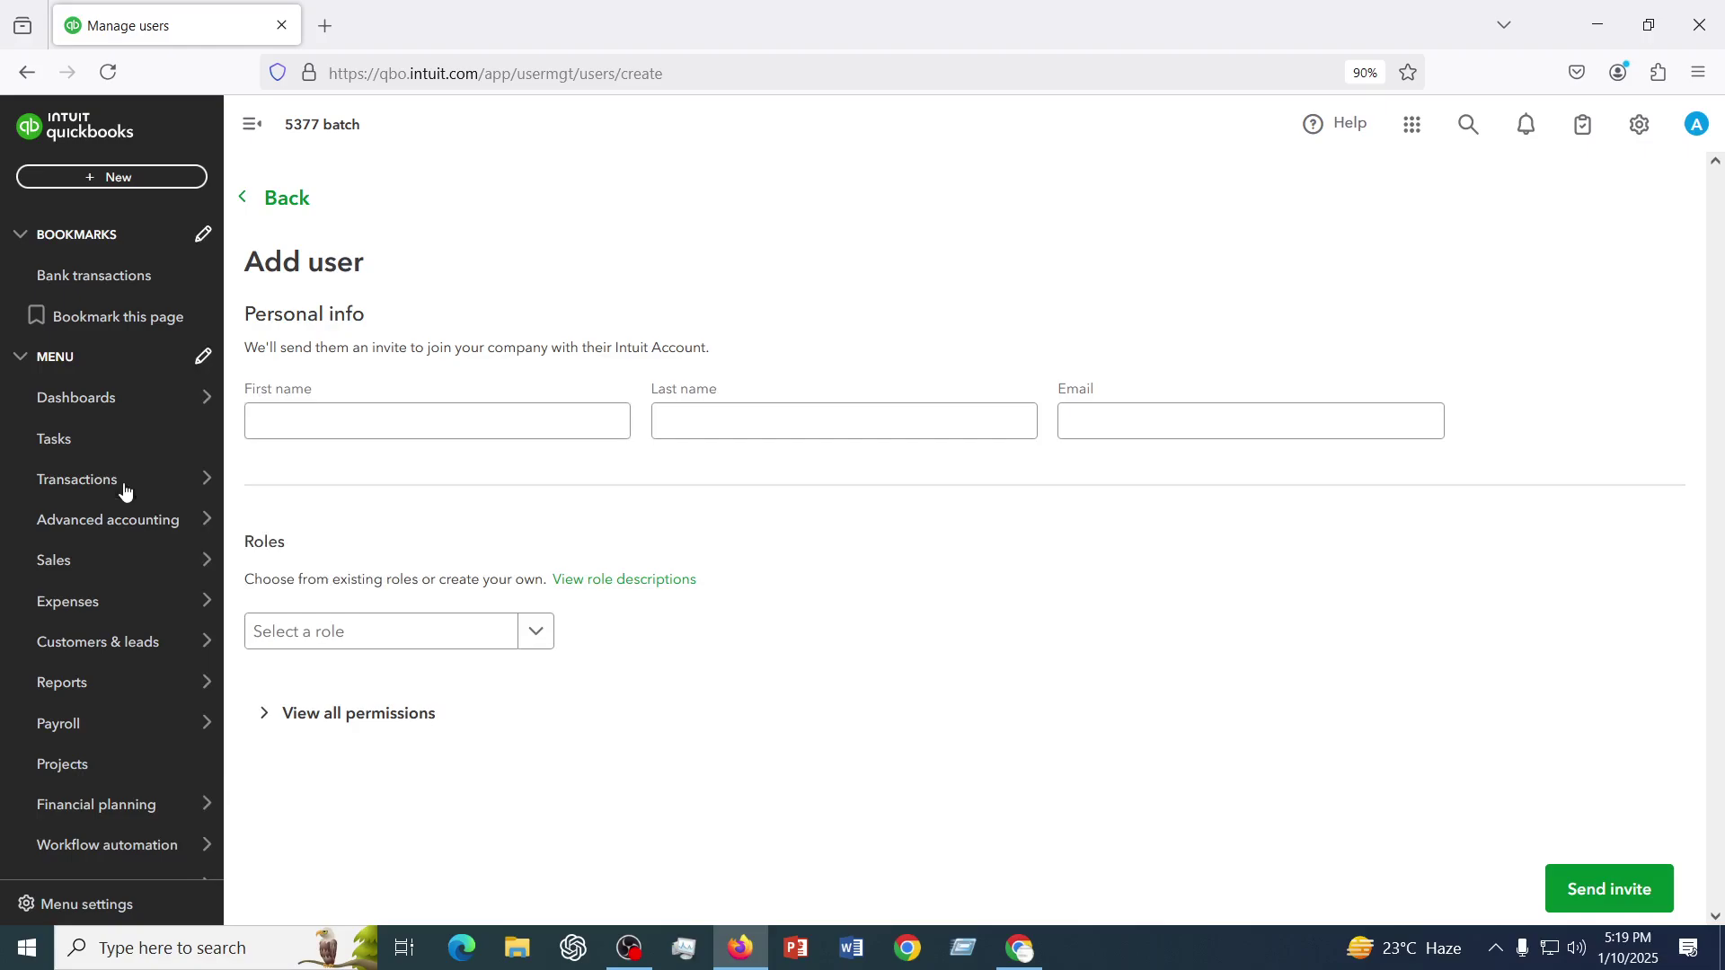
pyautogui.click(759, 426)
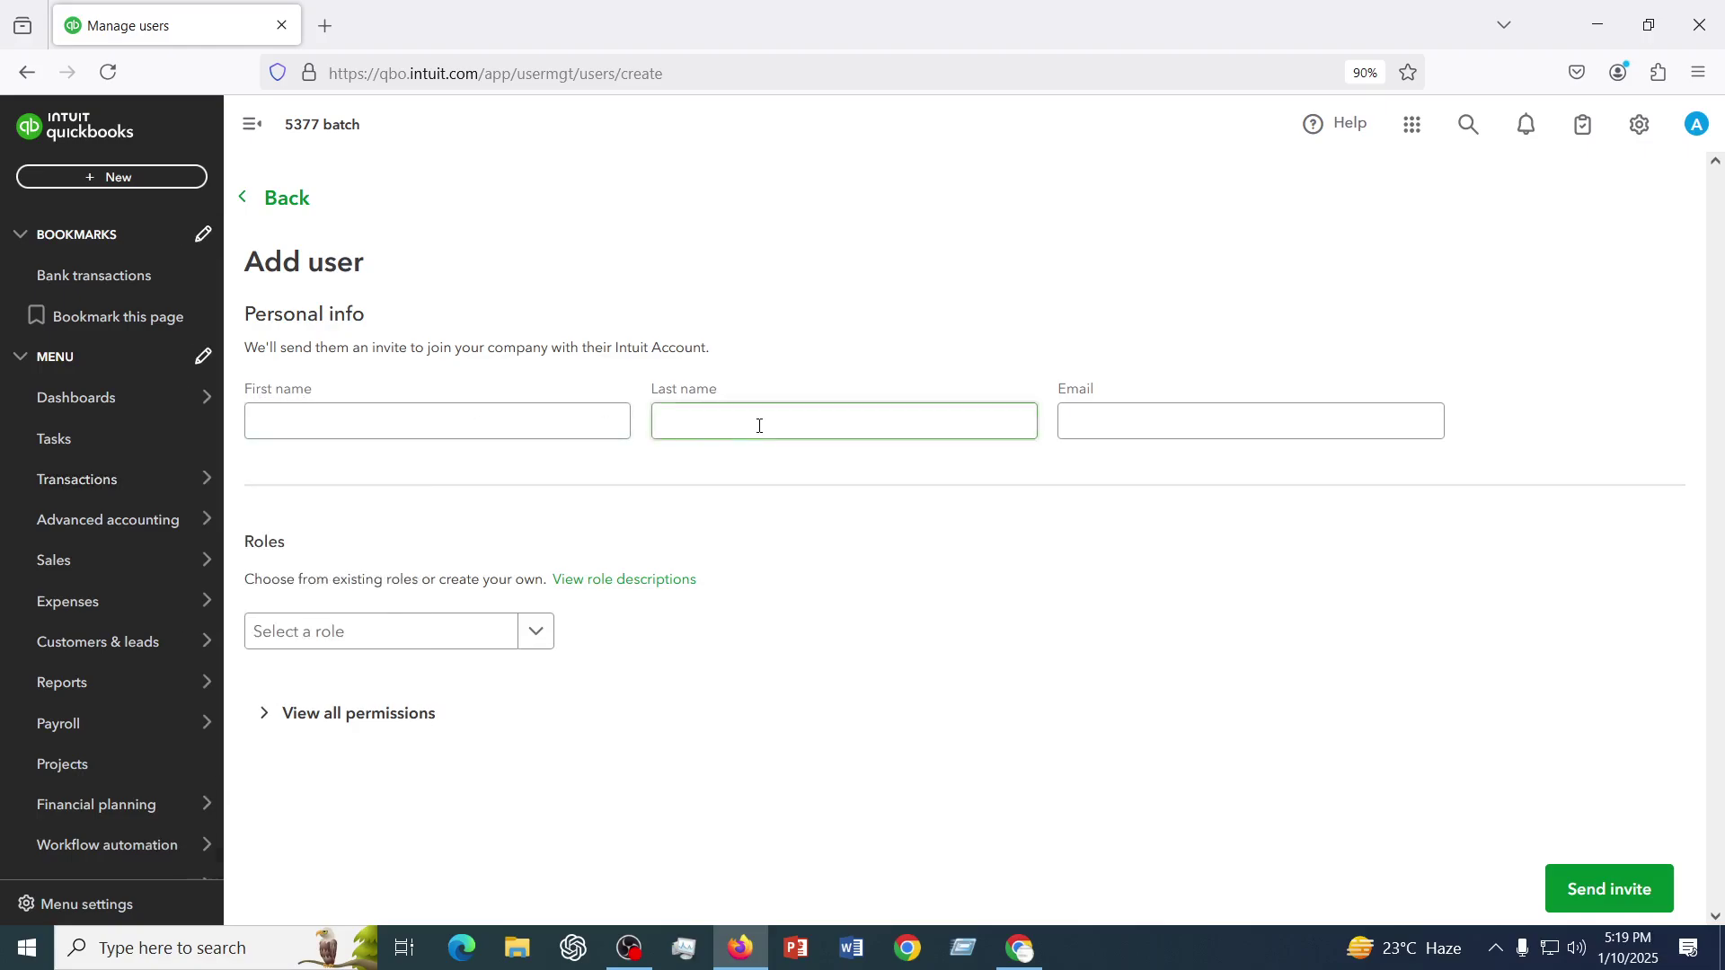
pyautogui.click(1156, 429)
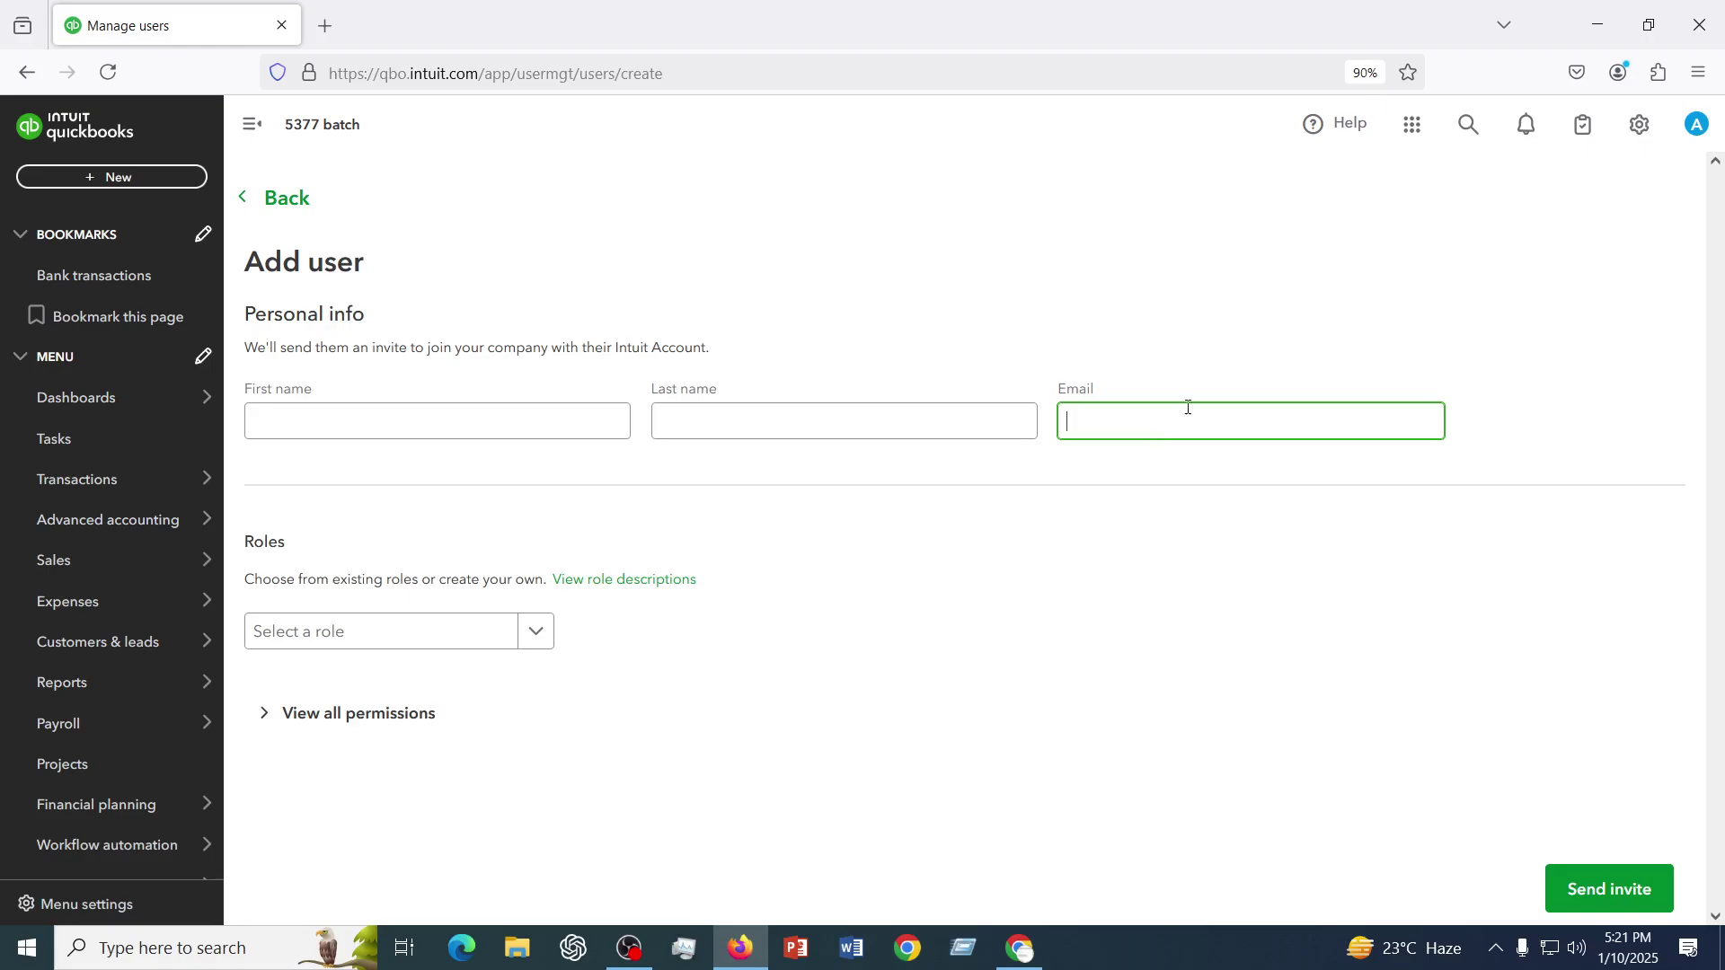
pyautogui.click(1021, 950)
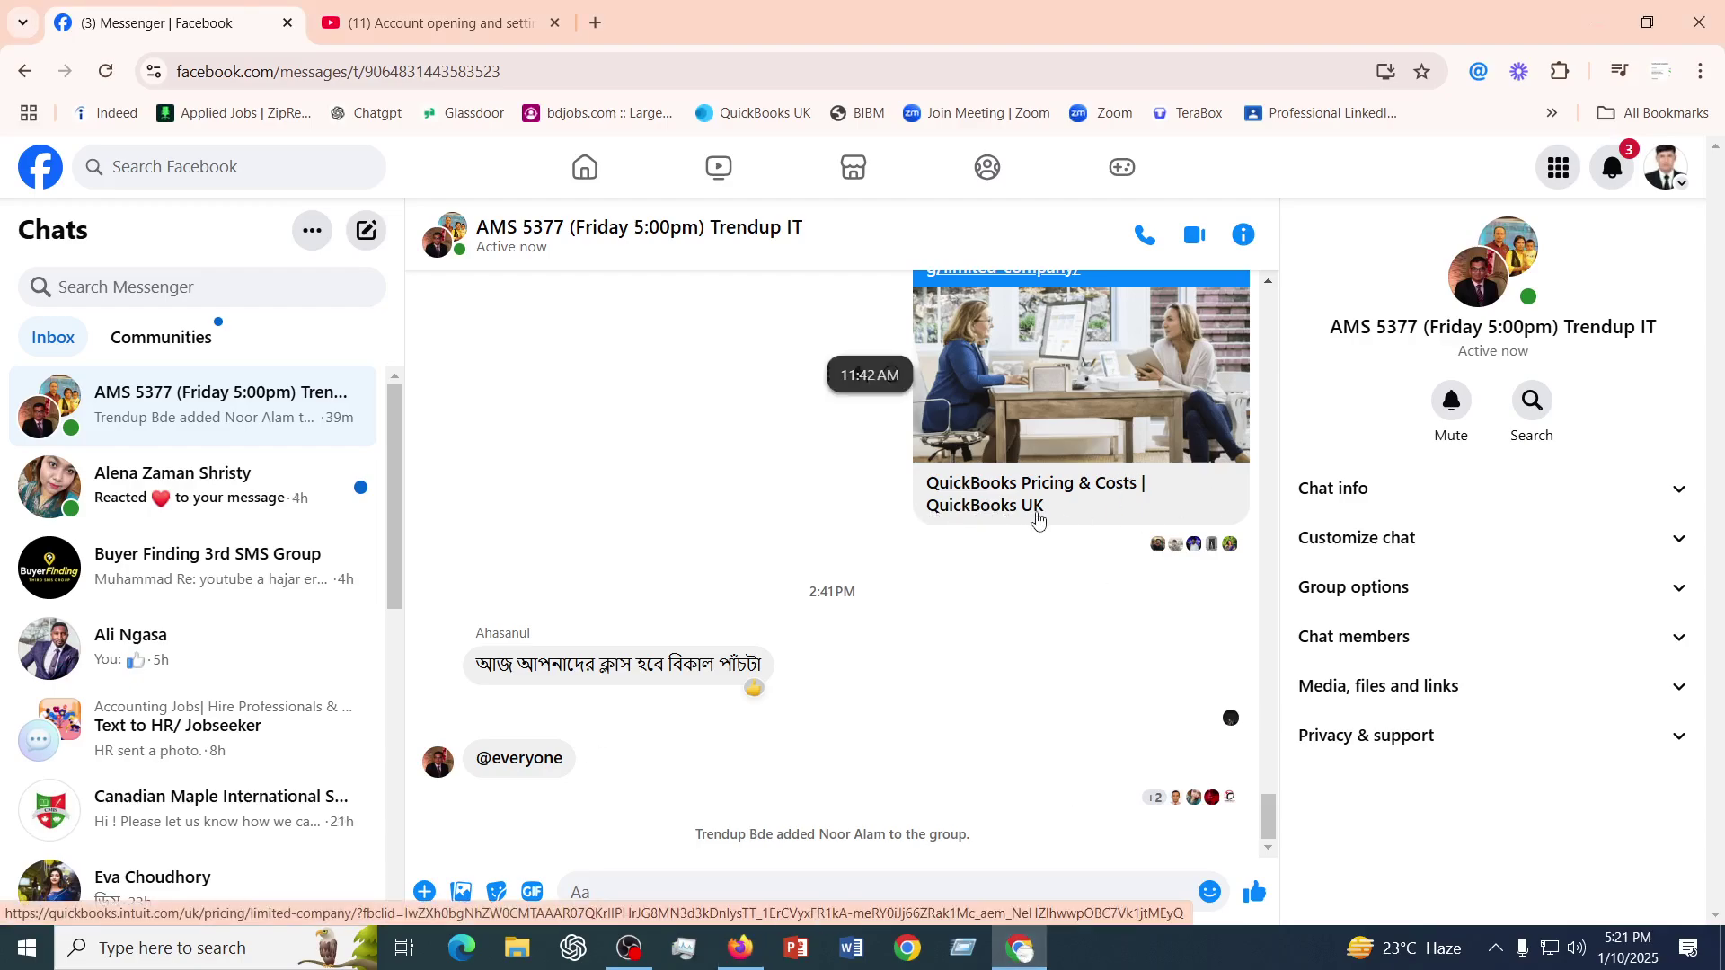
pyautogui.click(1022, 952)
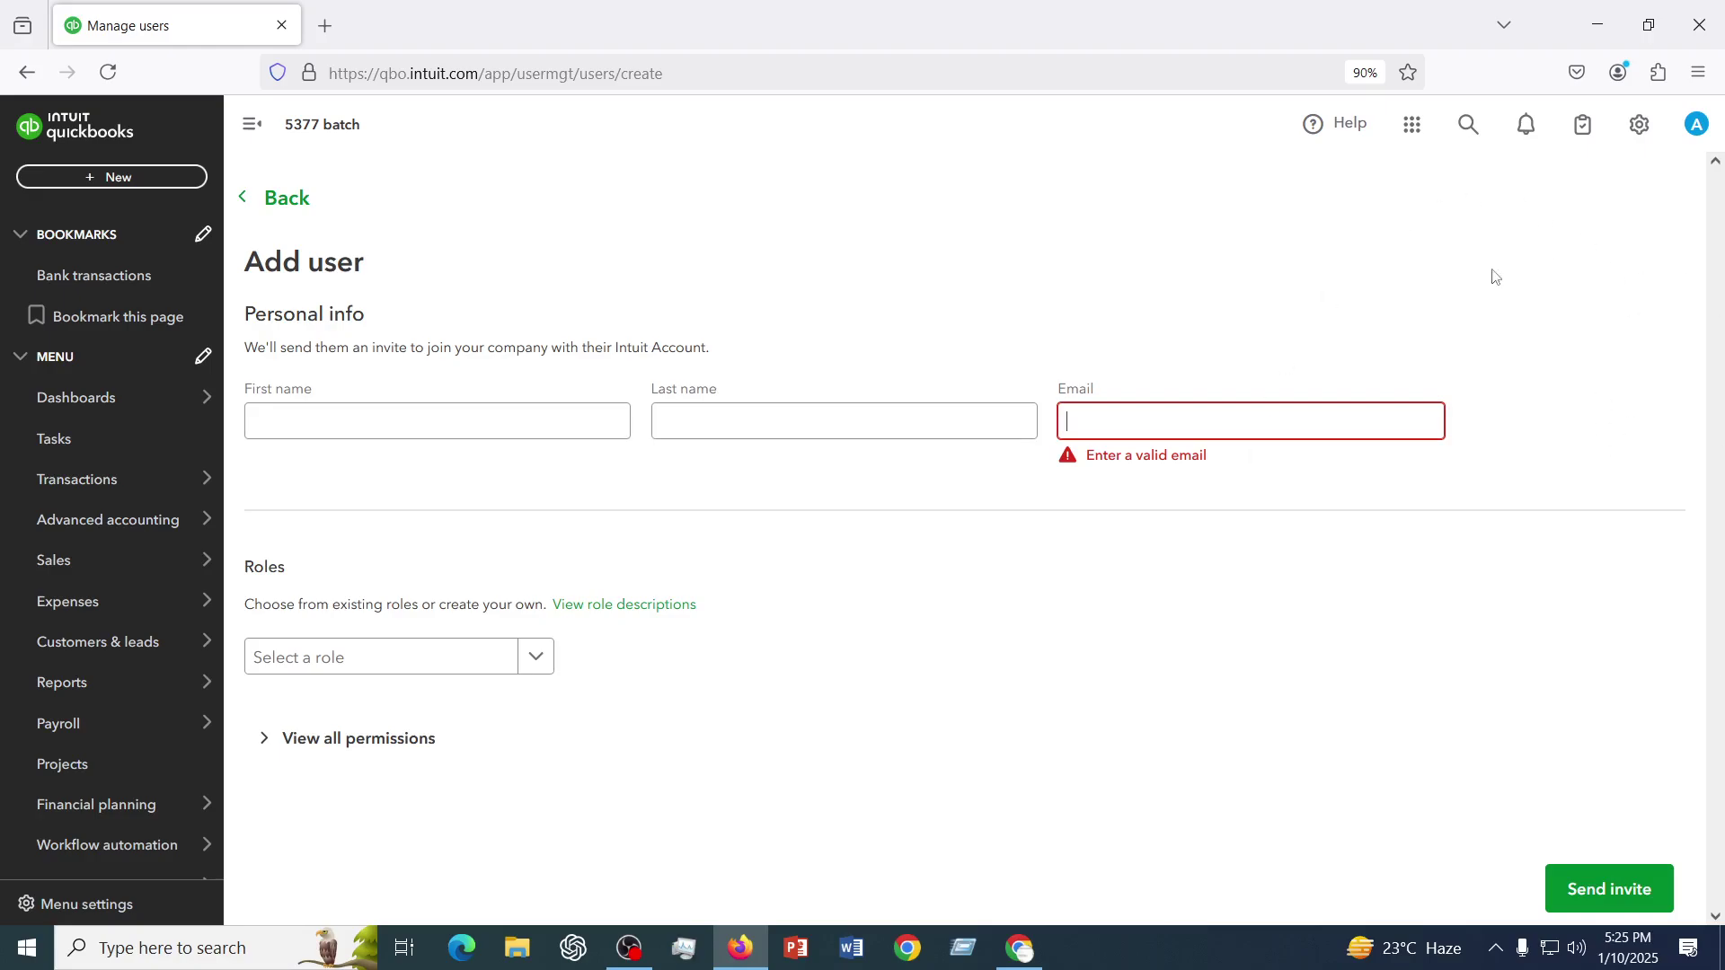
# - Leave the unfinished Add user form and go to Taxes > VAT in the left navigation
pyautogui.click(1384, 268)
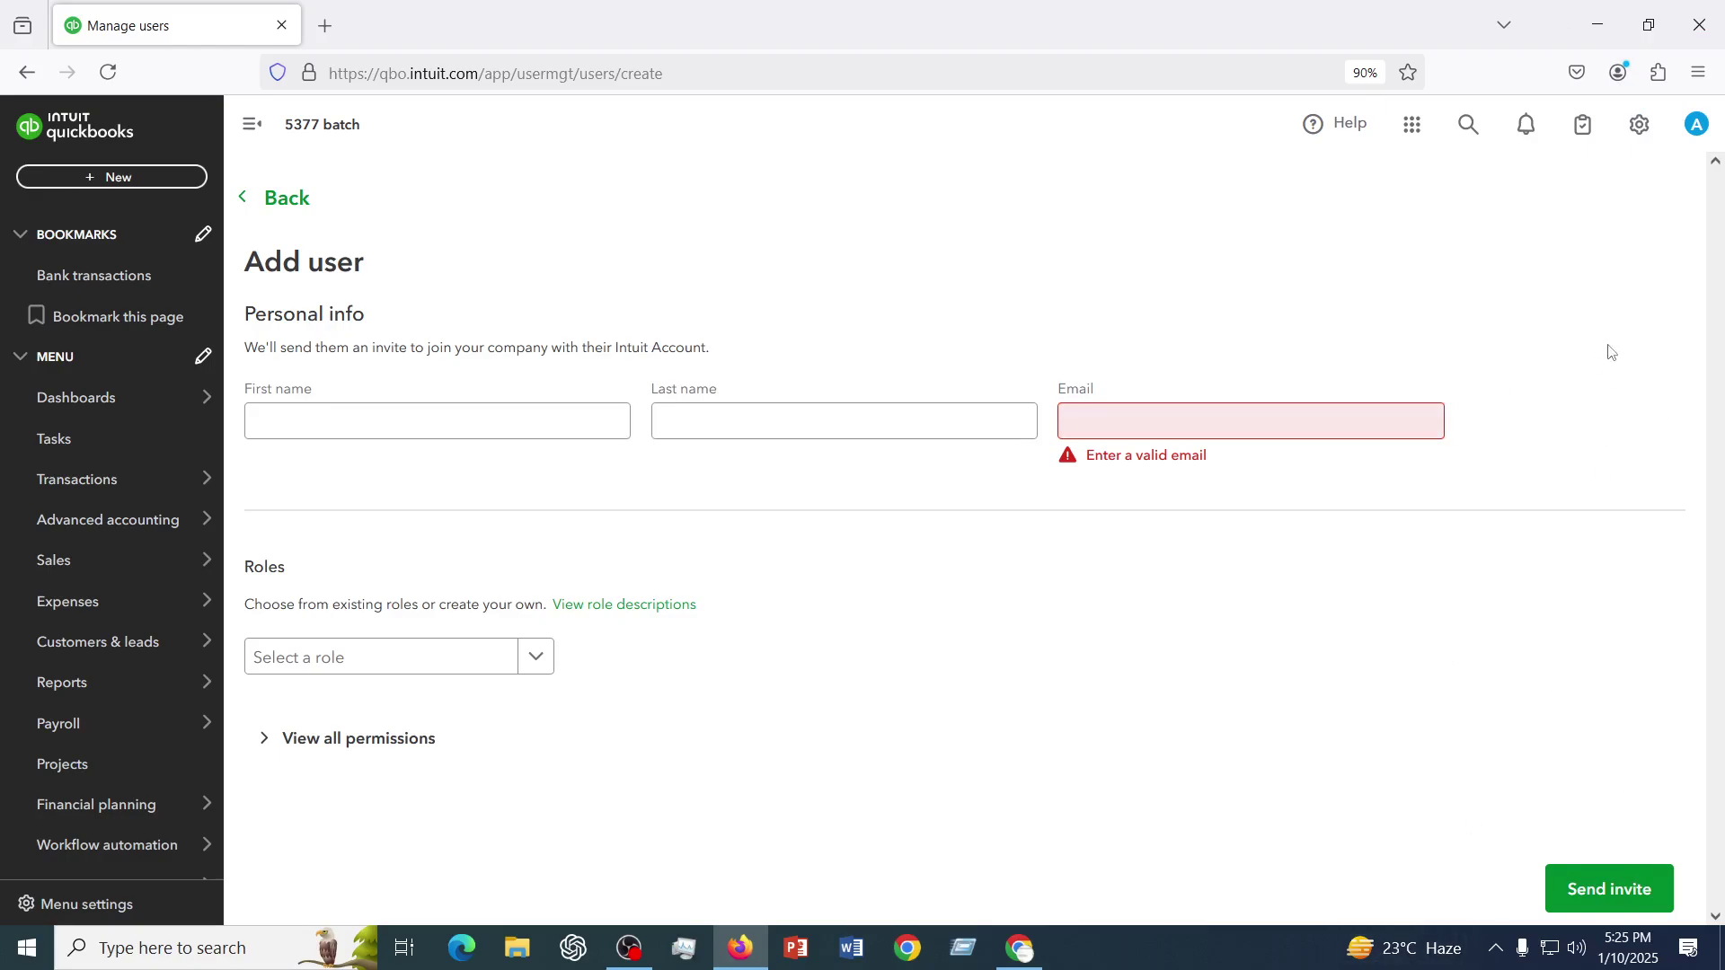
pyautogui.click(1640, 133)
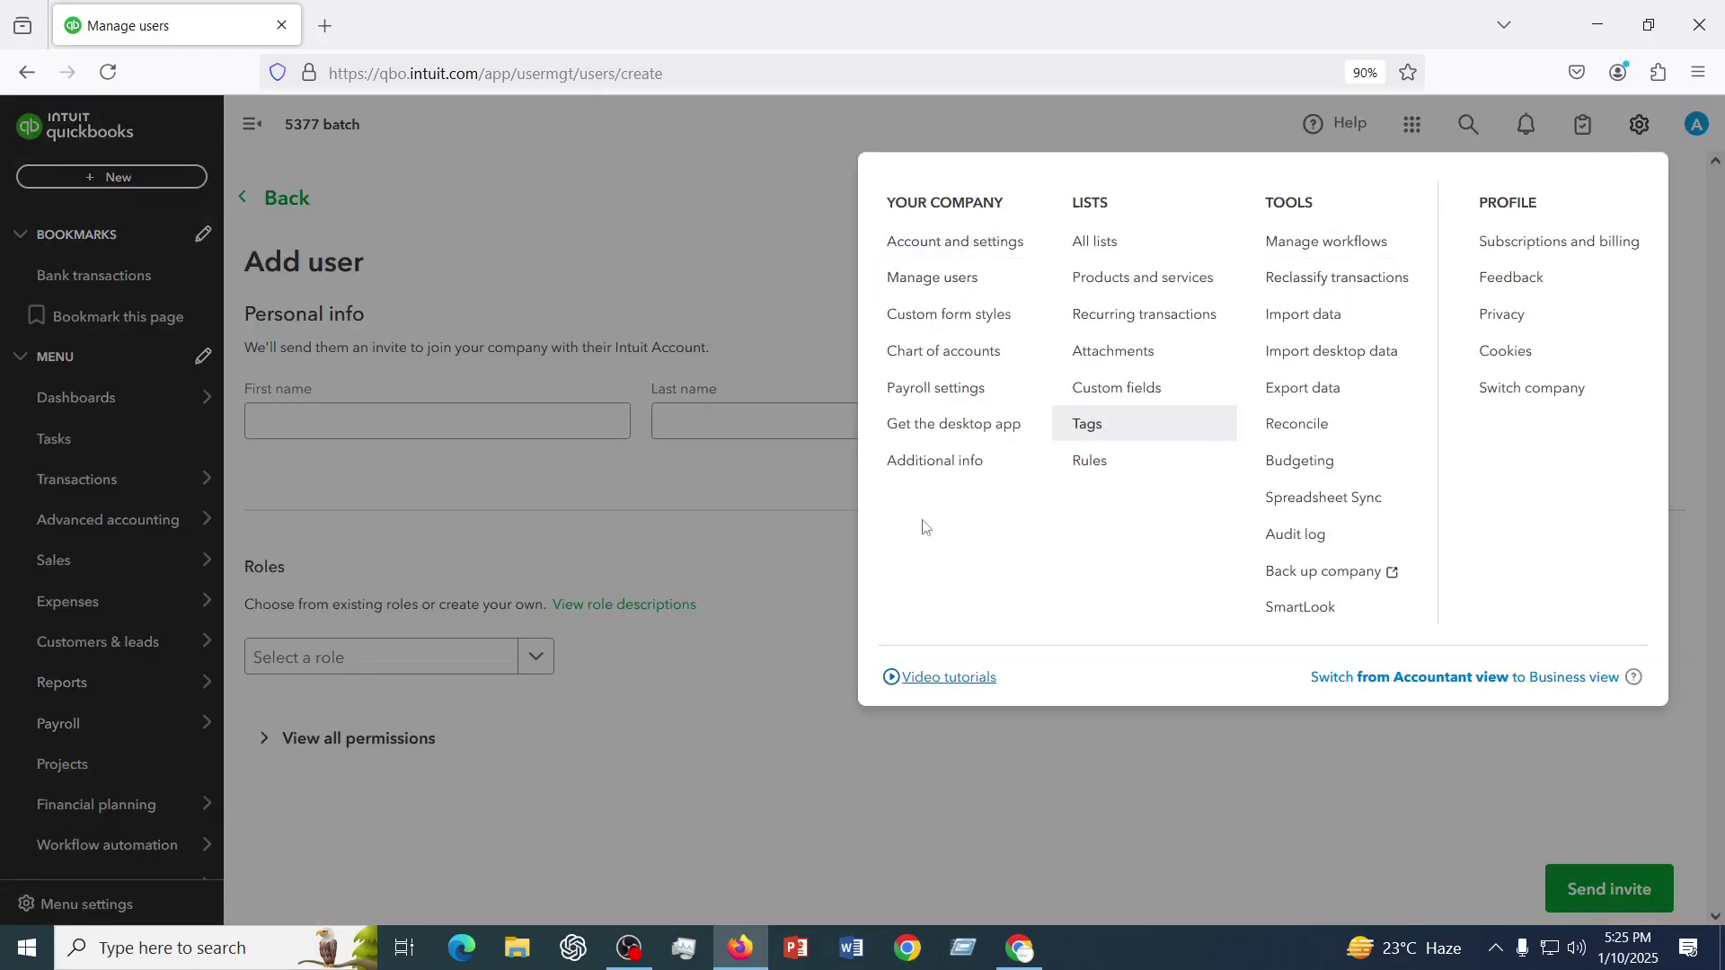
pyautogui.click(676, 758)
pyautogui.scroll(-2, 12, 719)
pyautogui.moveTo(79, 840)
pyautogui.moveTo(82, 799)
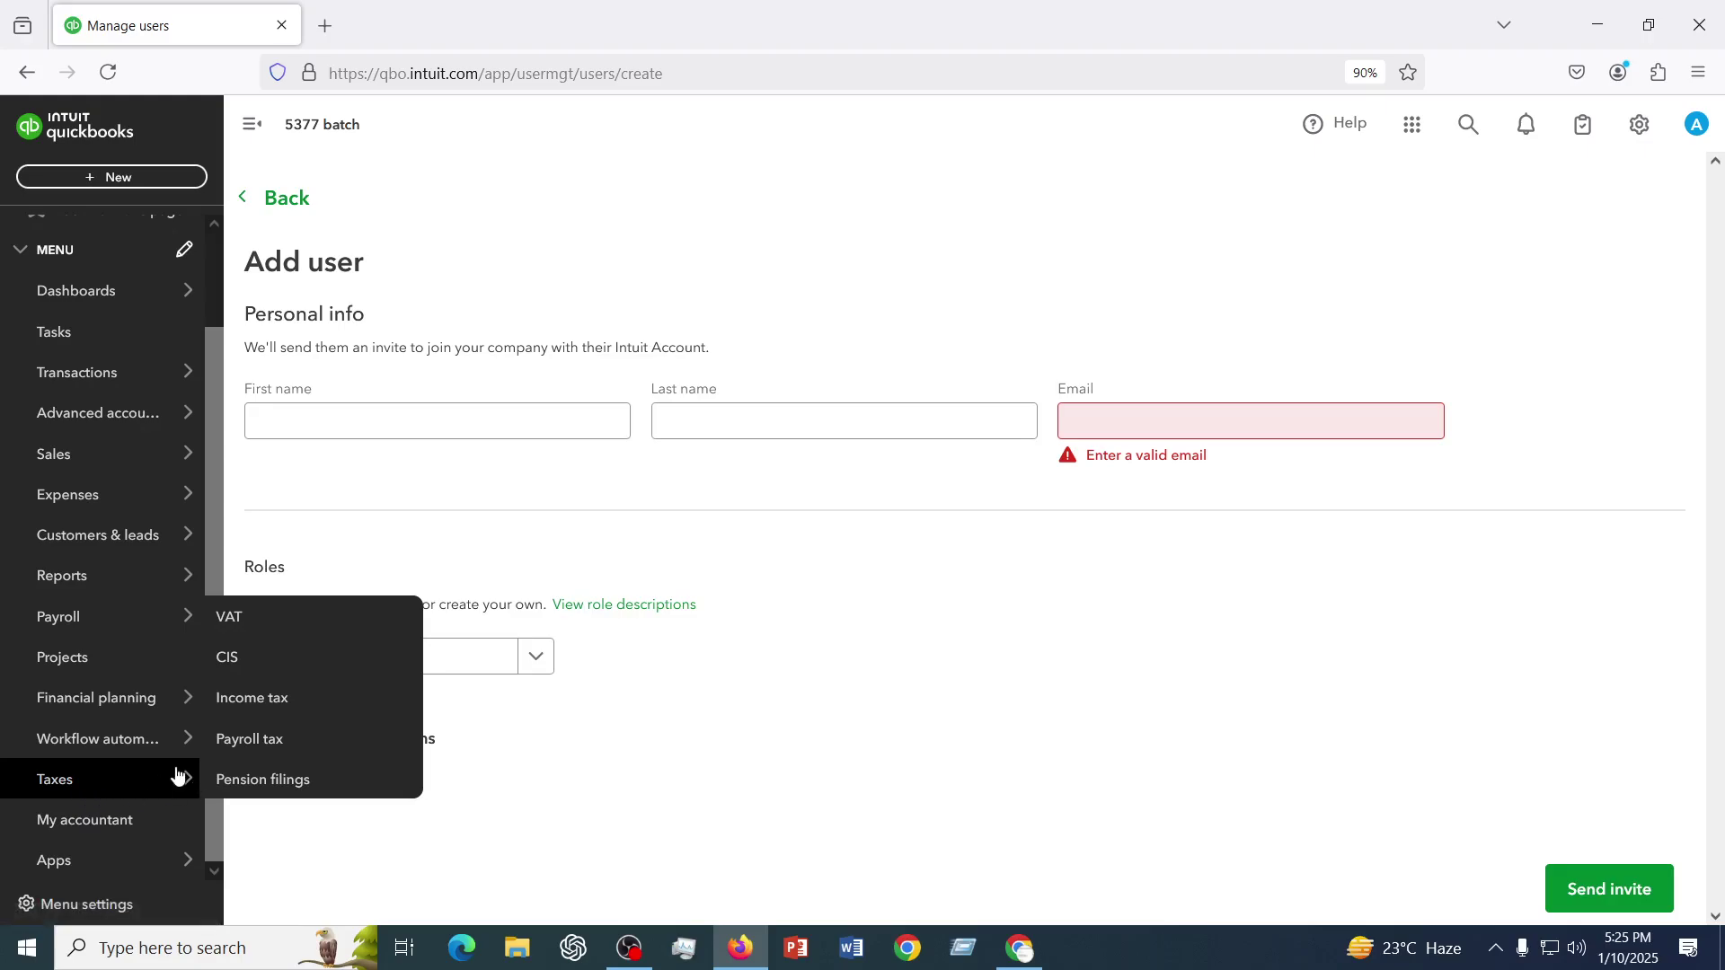
pyautogui.click(240, 628)
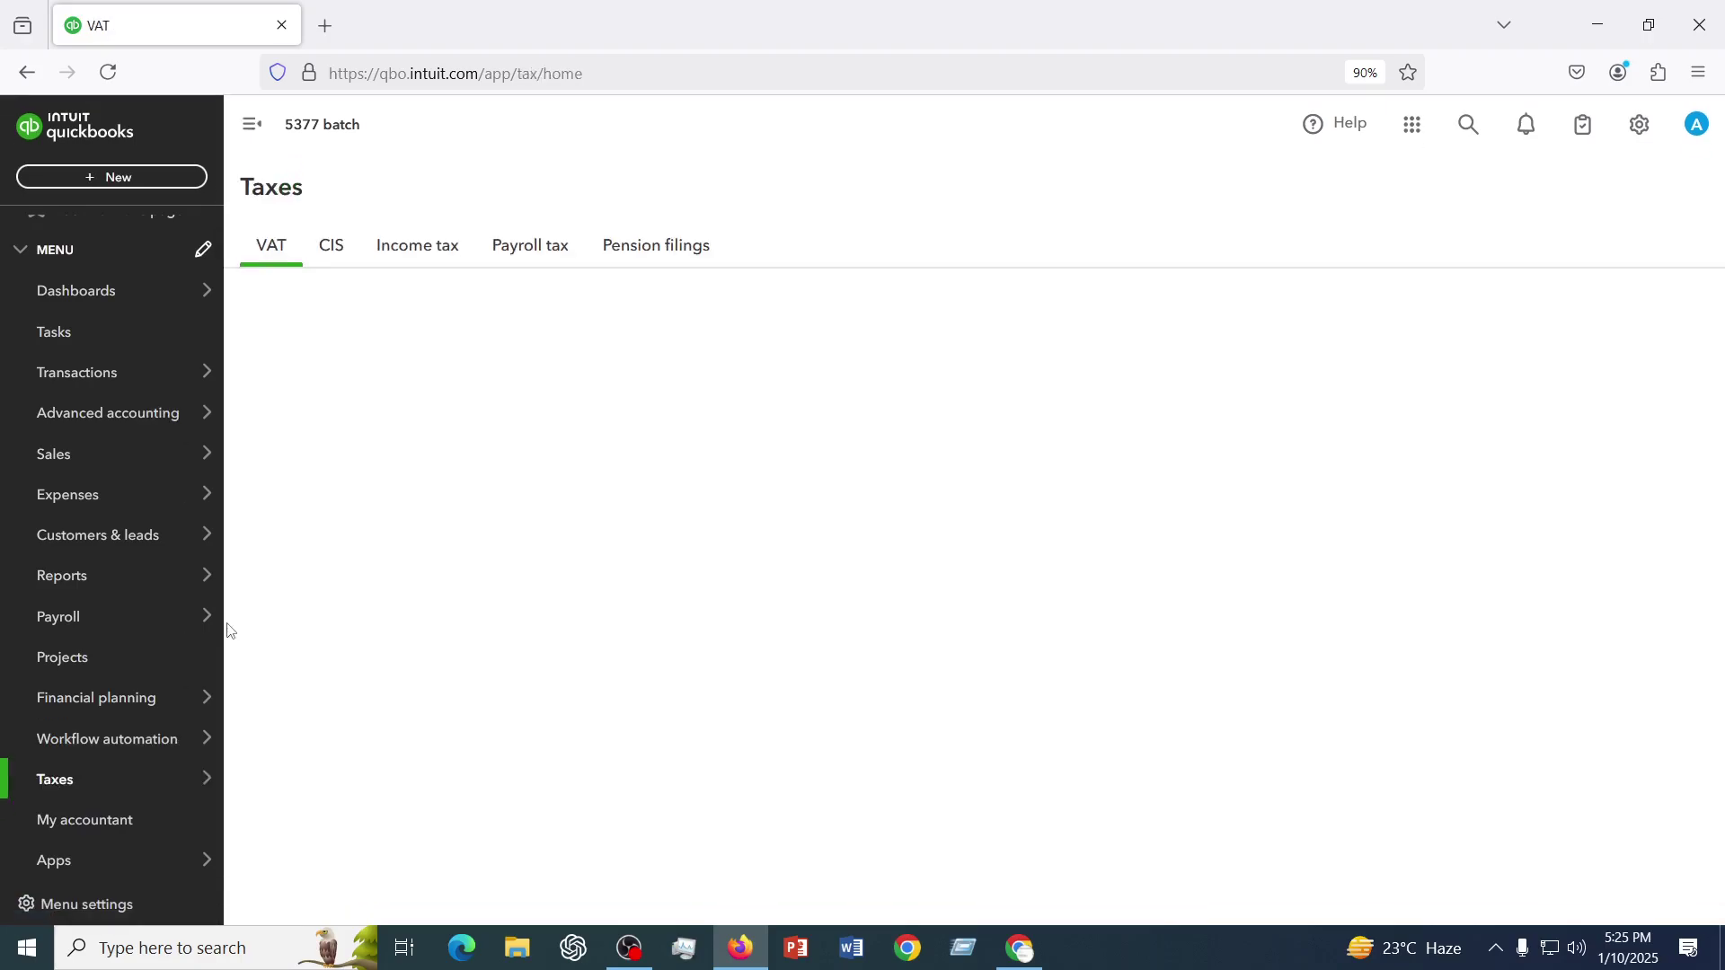
pyautogui.scroll(-1, 809, 664)
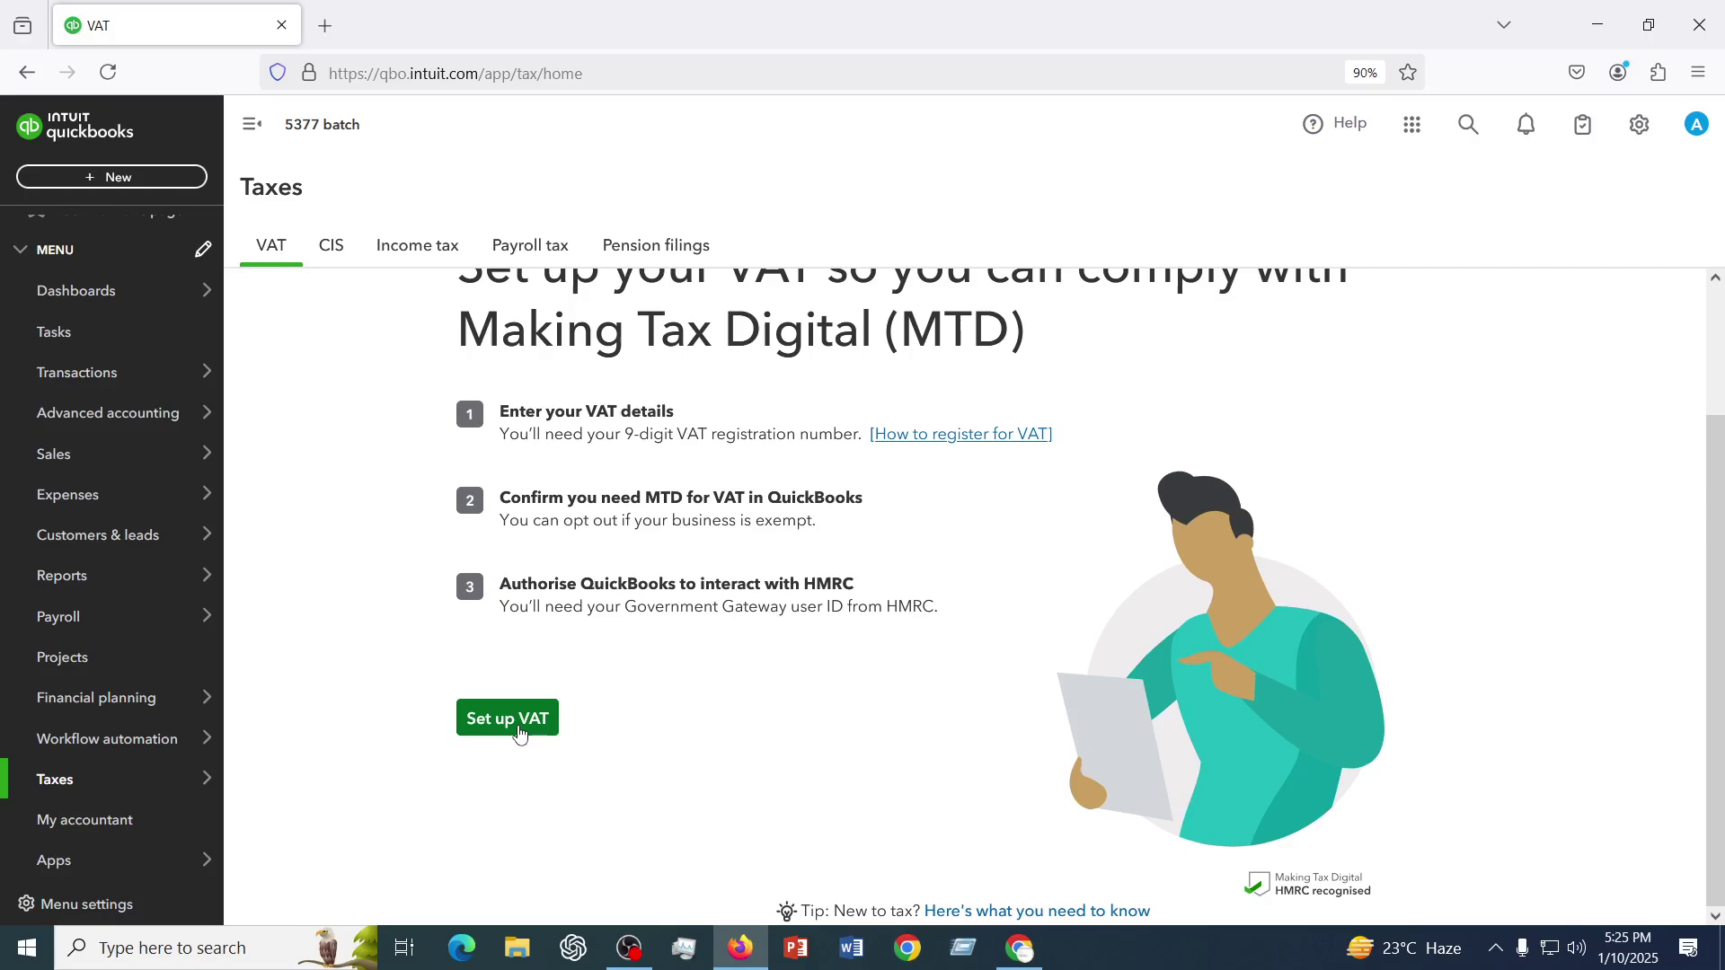
pyautogui.scroll(1, 519, 732)
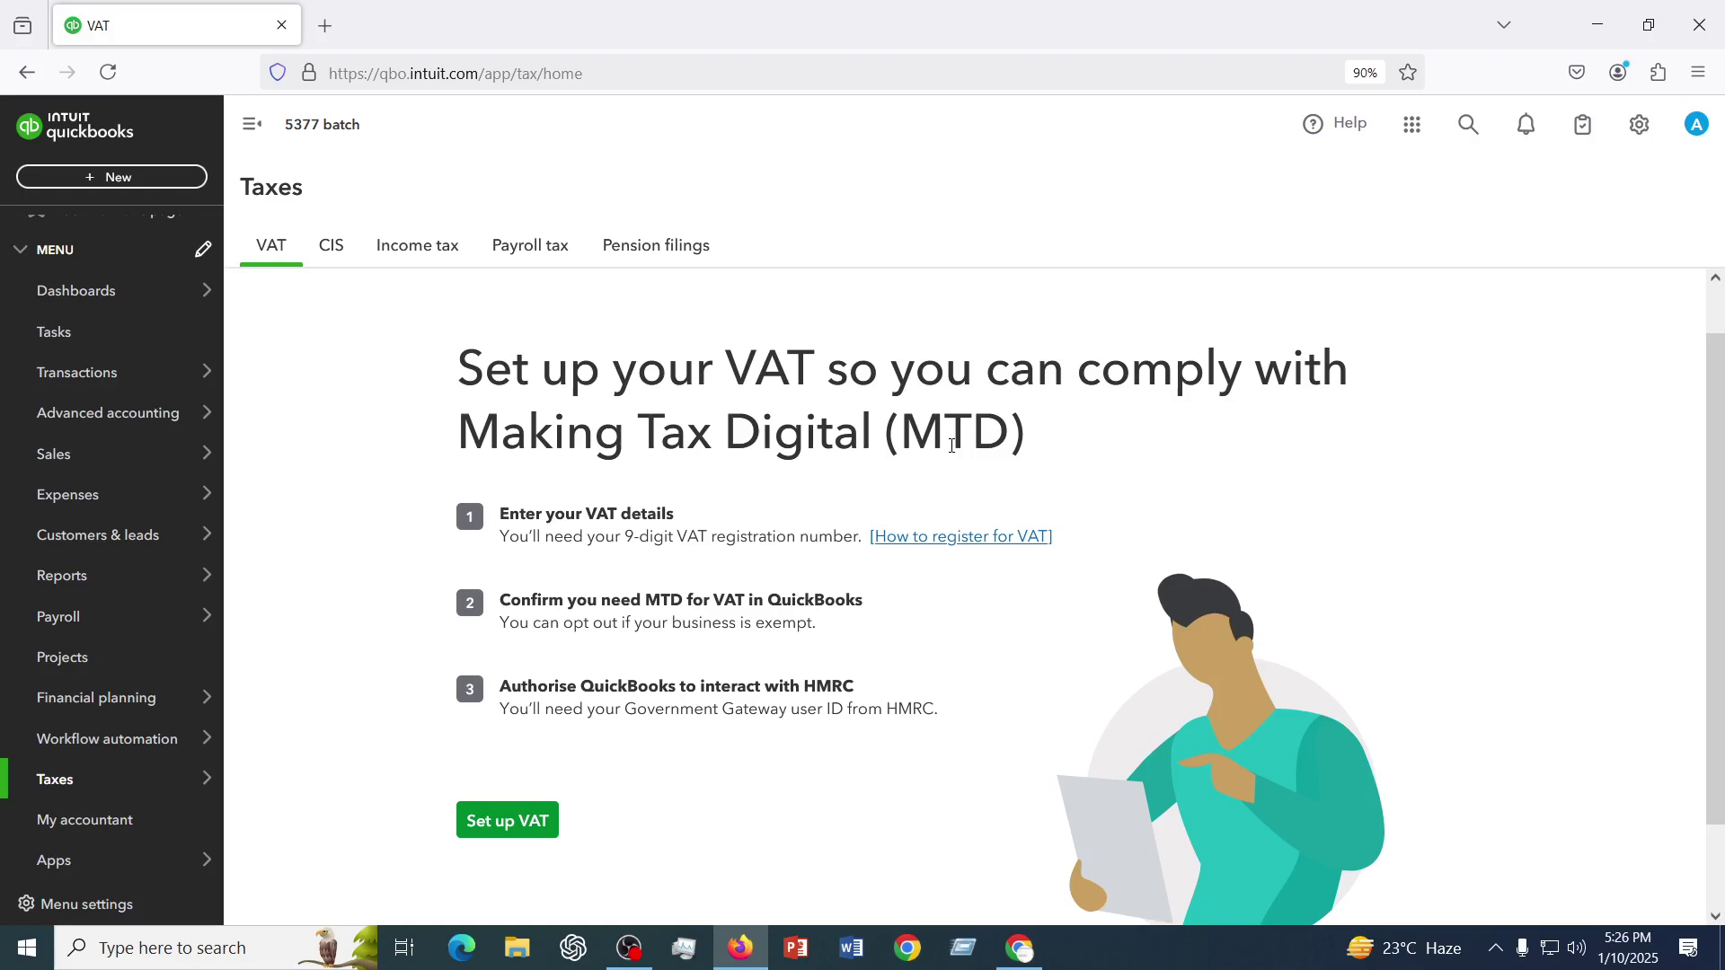
# - Start VAT setup with the HM Revenue & Customs (VAT) agency and show the filing-frequency choices
pyautogui.click(527, 822)
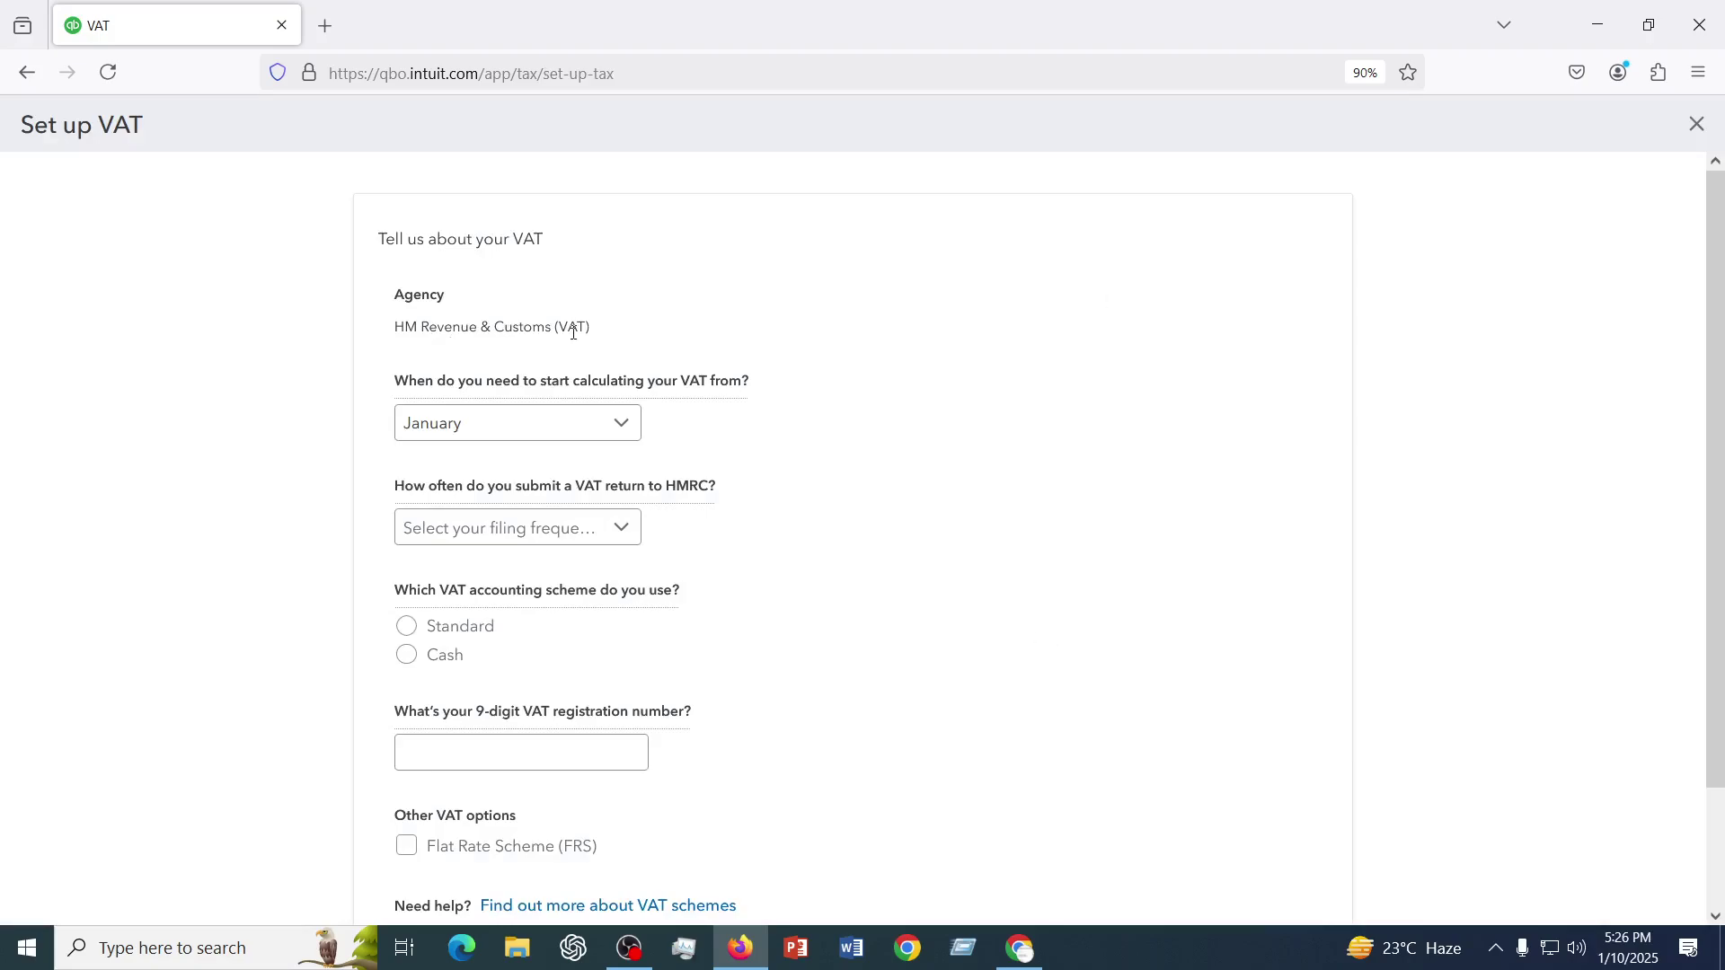
pyautogui.scroll(-1, 575, 334)
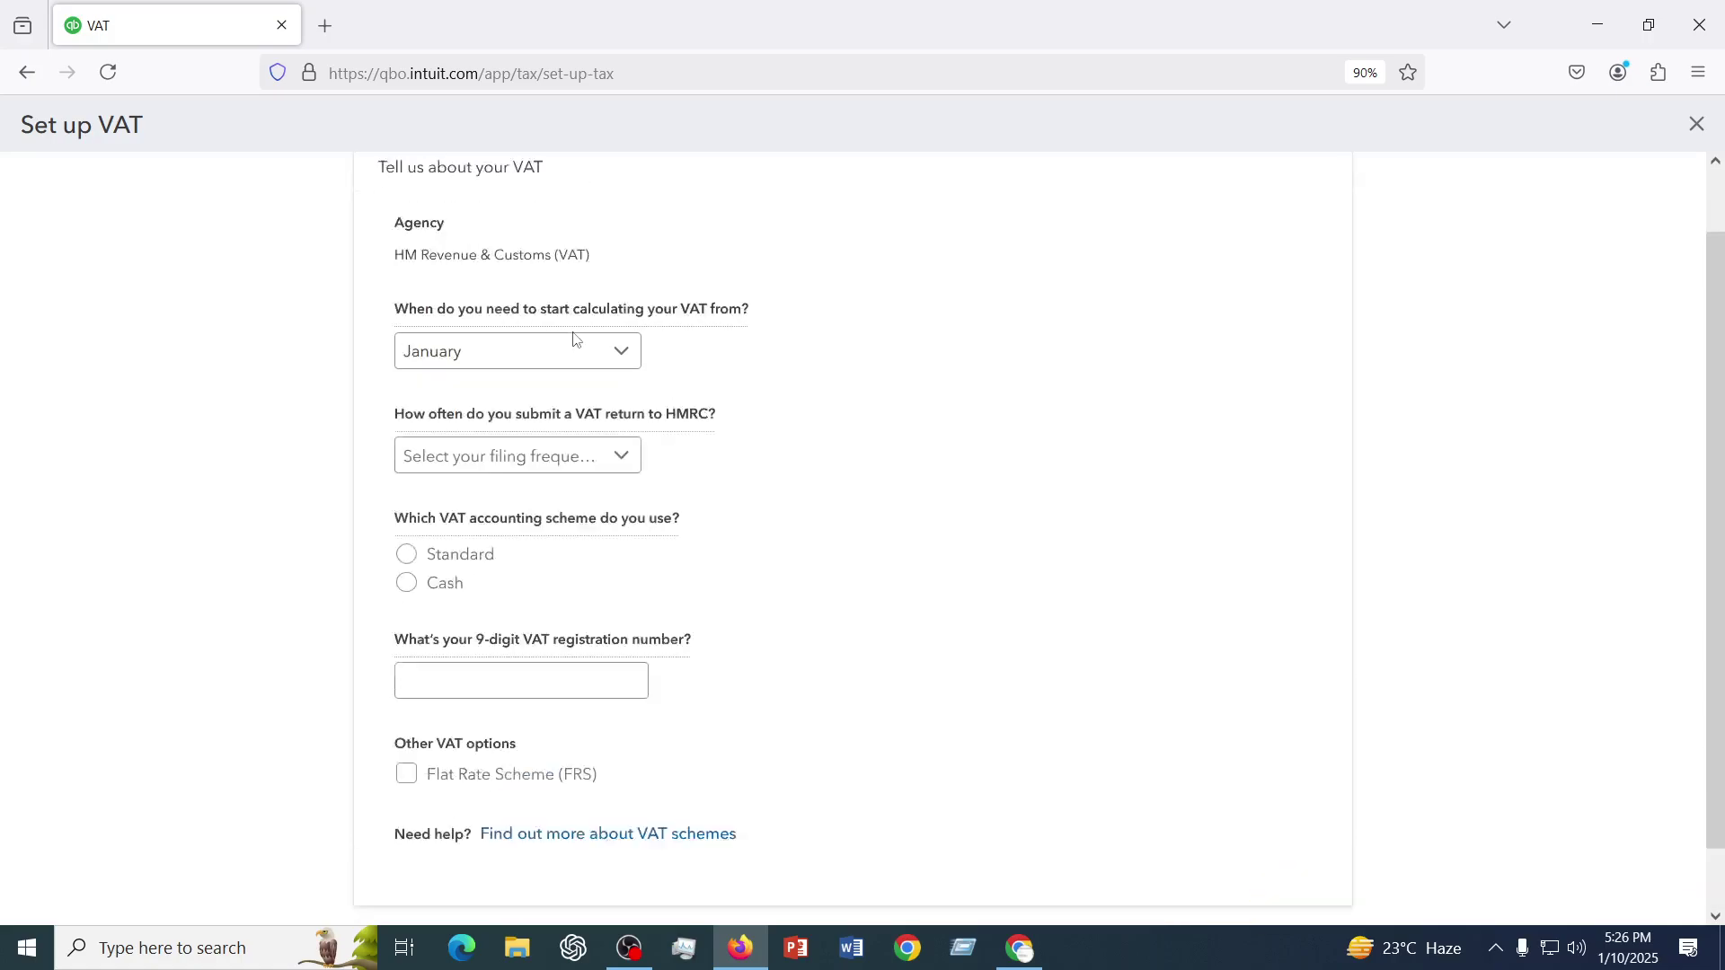
pyautogui.scroll(1, 575, 338)
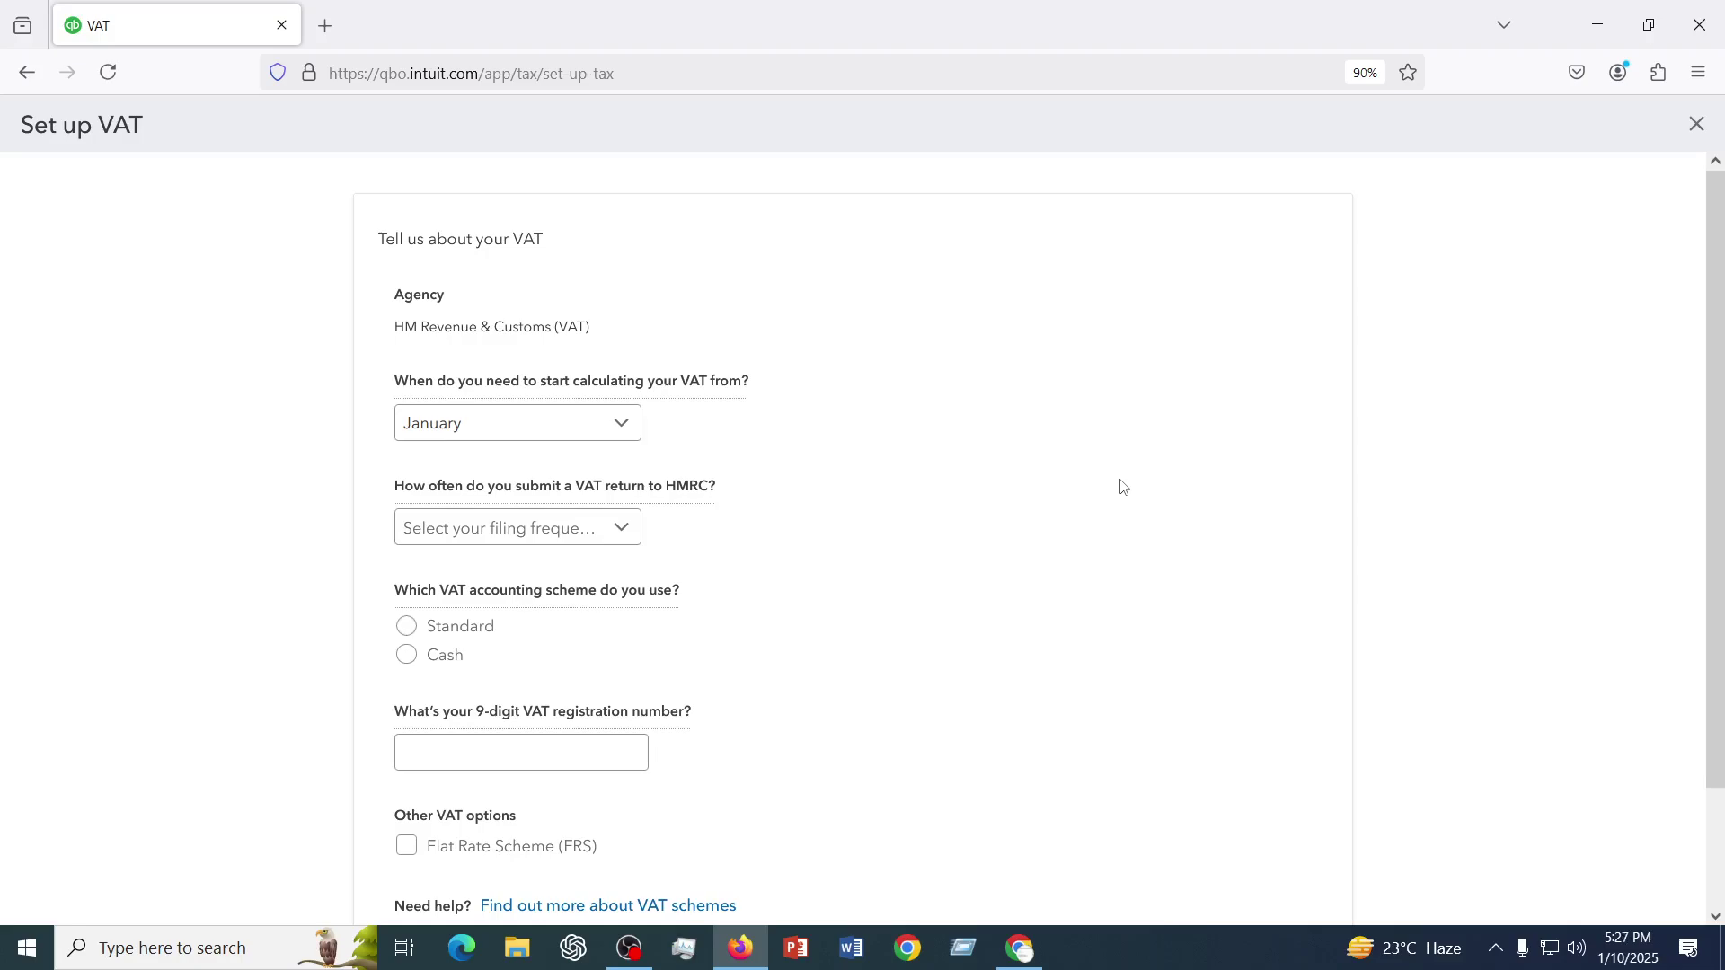
pyautogui.scroll(-2, 609, 655)
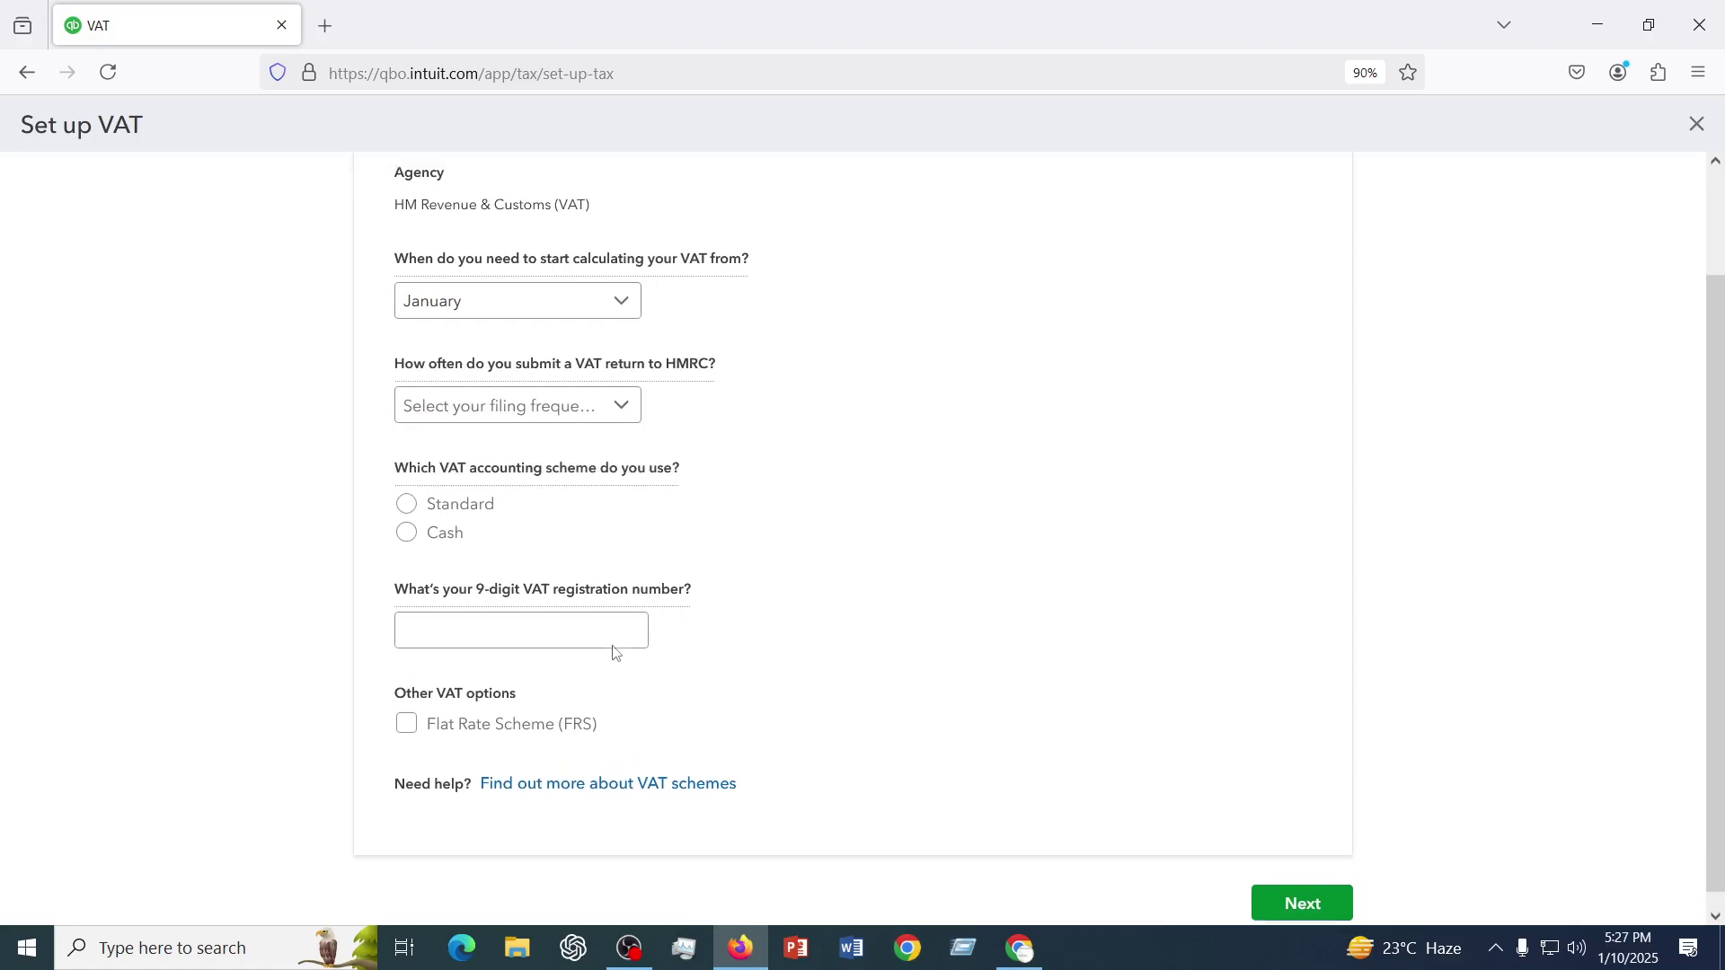
pyautogui.scroll(2, 614, 652)
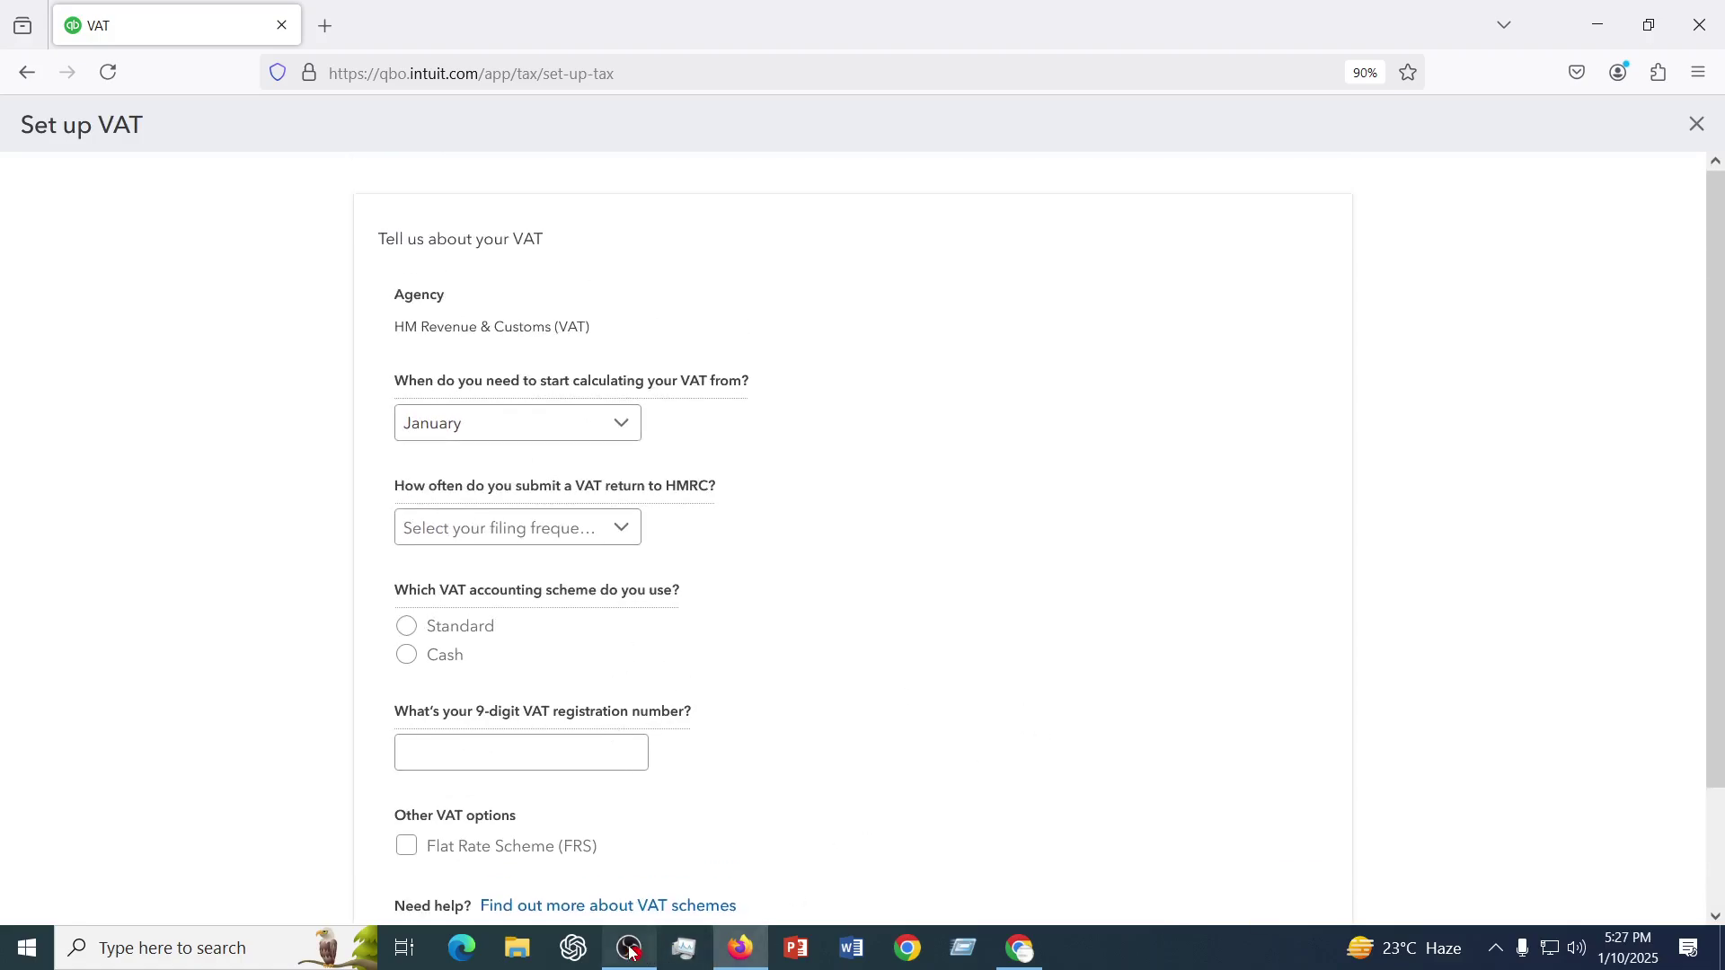
pyautogui.click(629, 950)
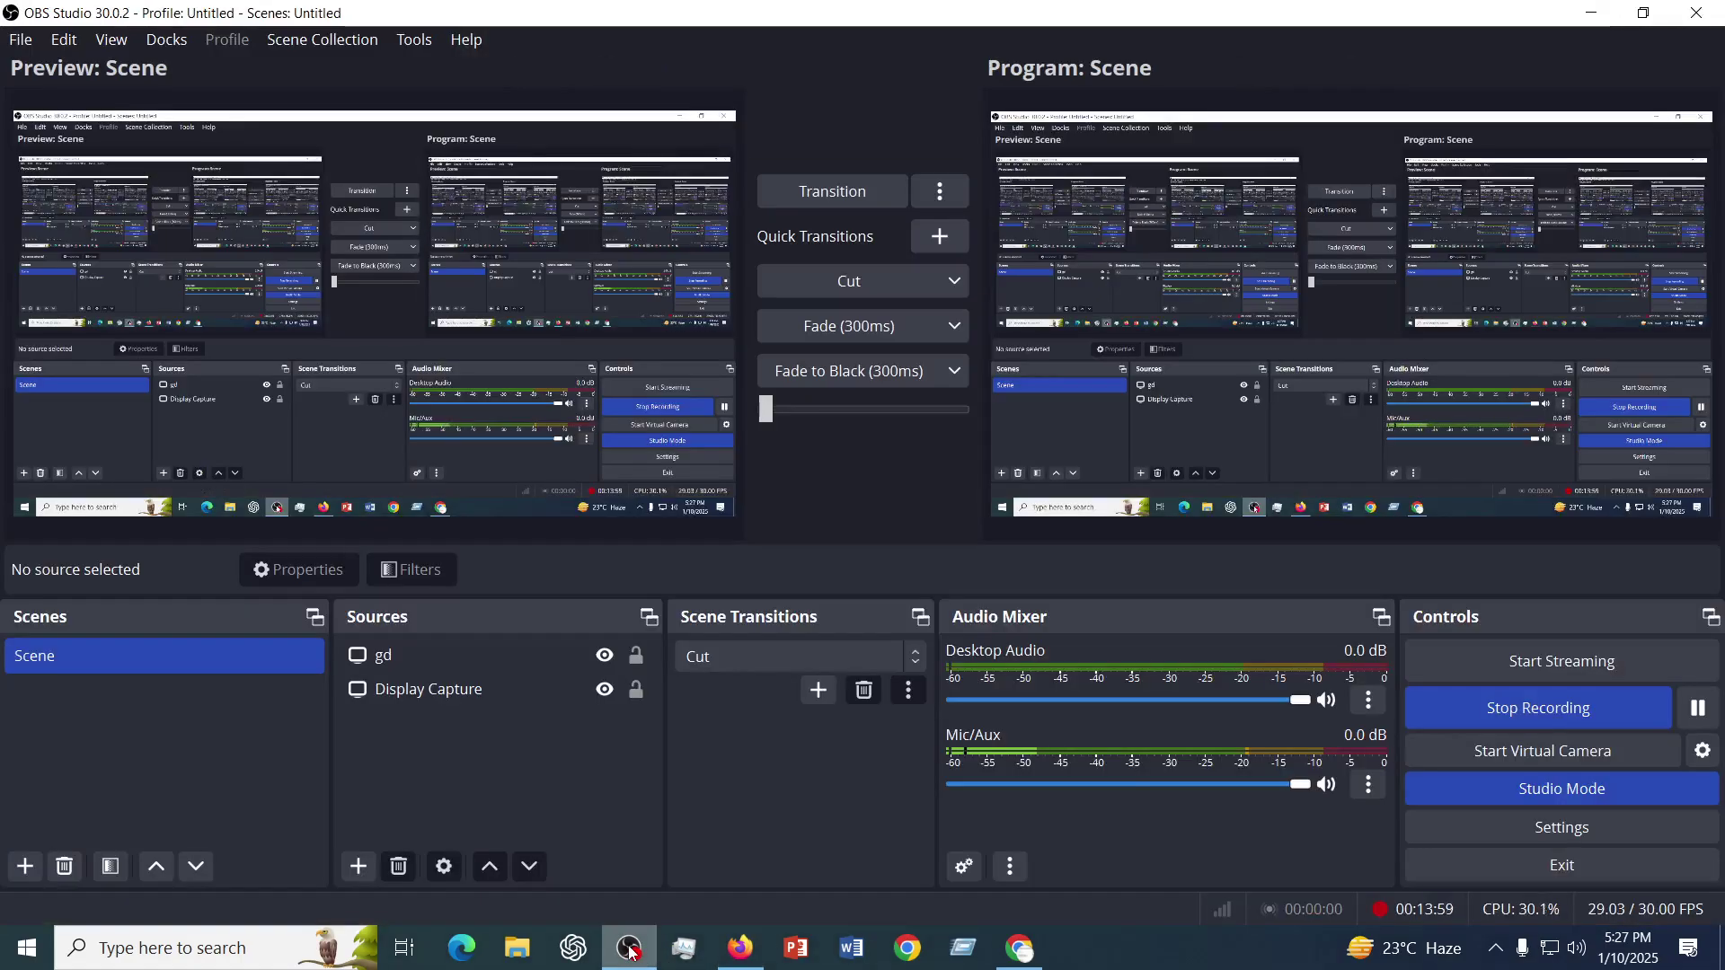
pyautogui.click(630, 950)
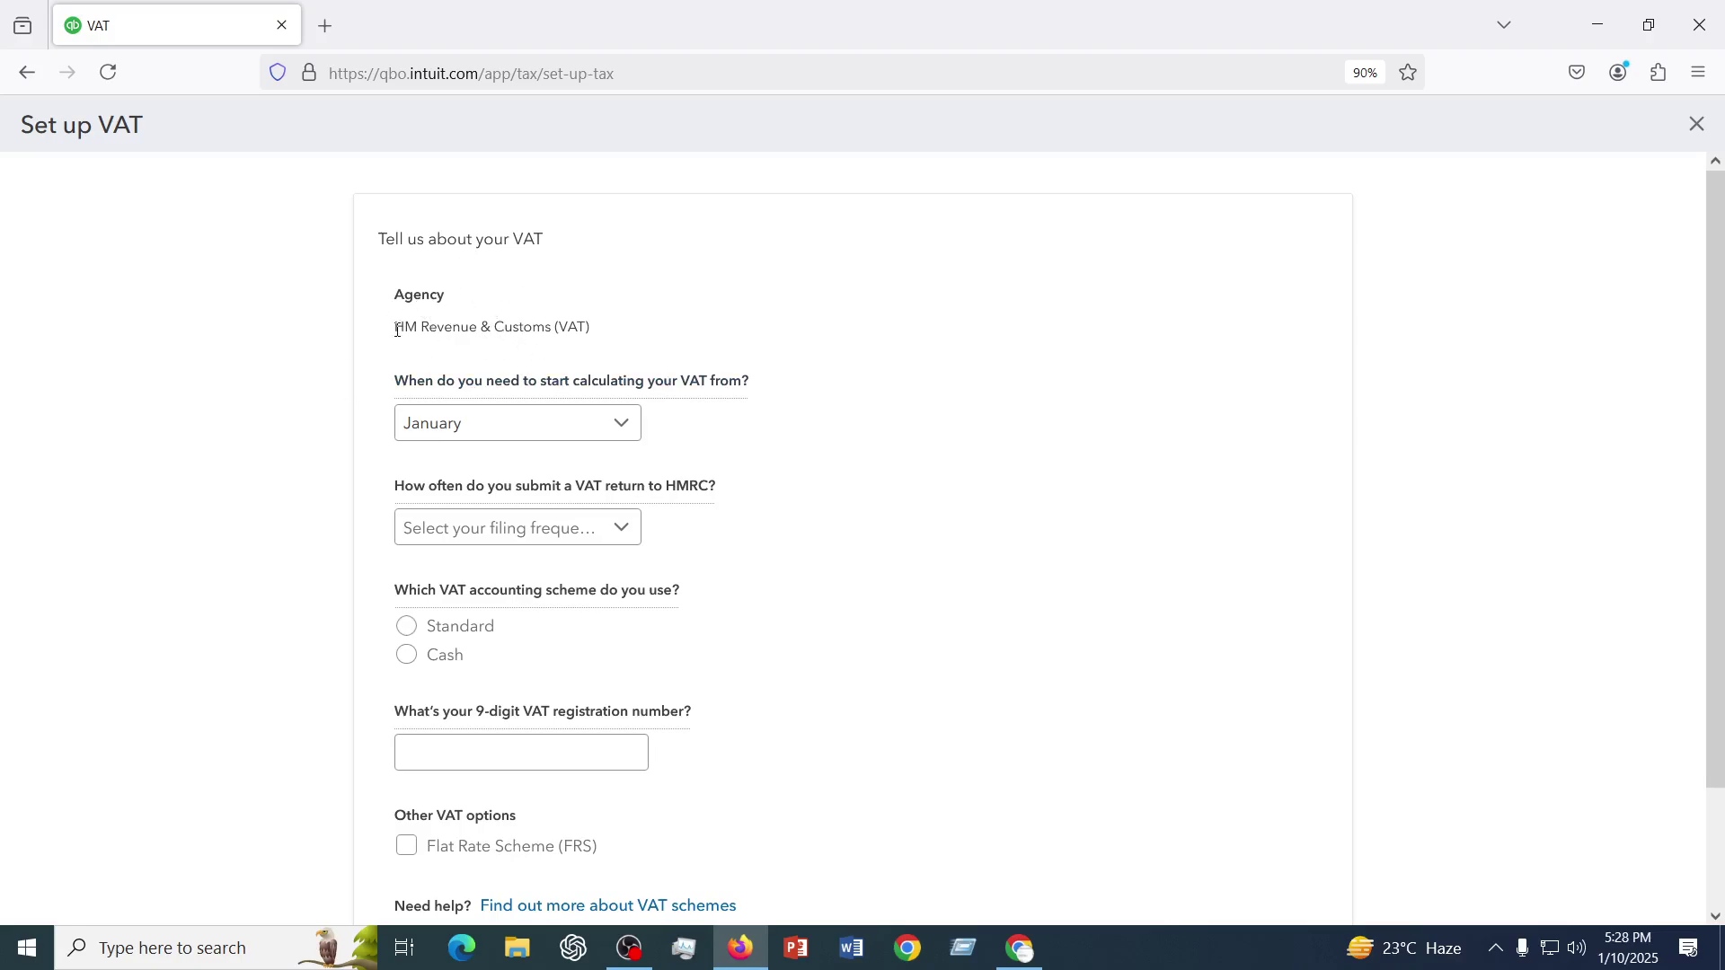
pyautogui.moveTo(396, 330); pyautogui.dragTo(627, 329)
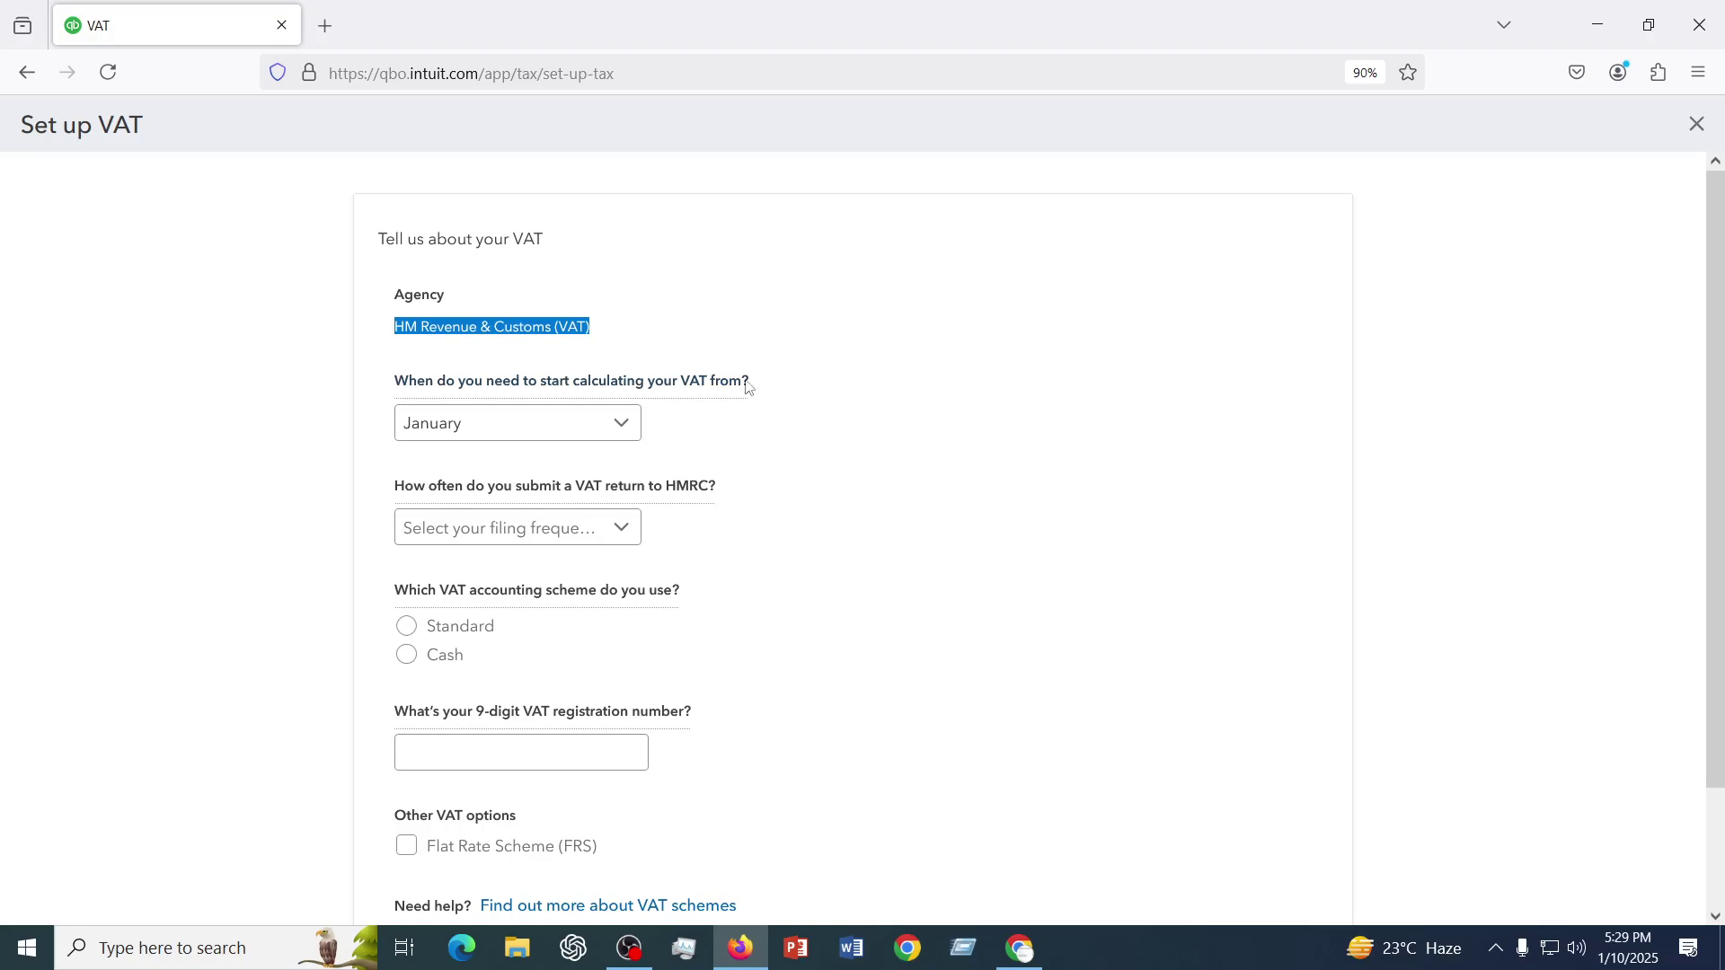
pyautogui.click(566, 526)
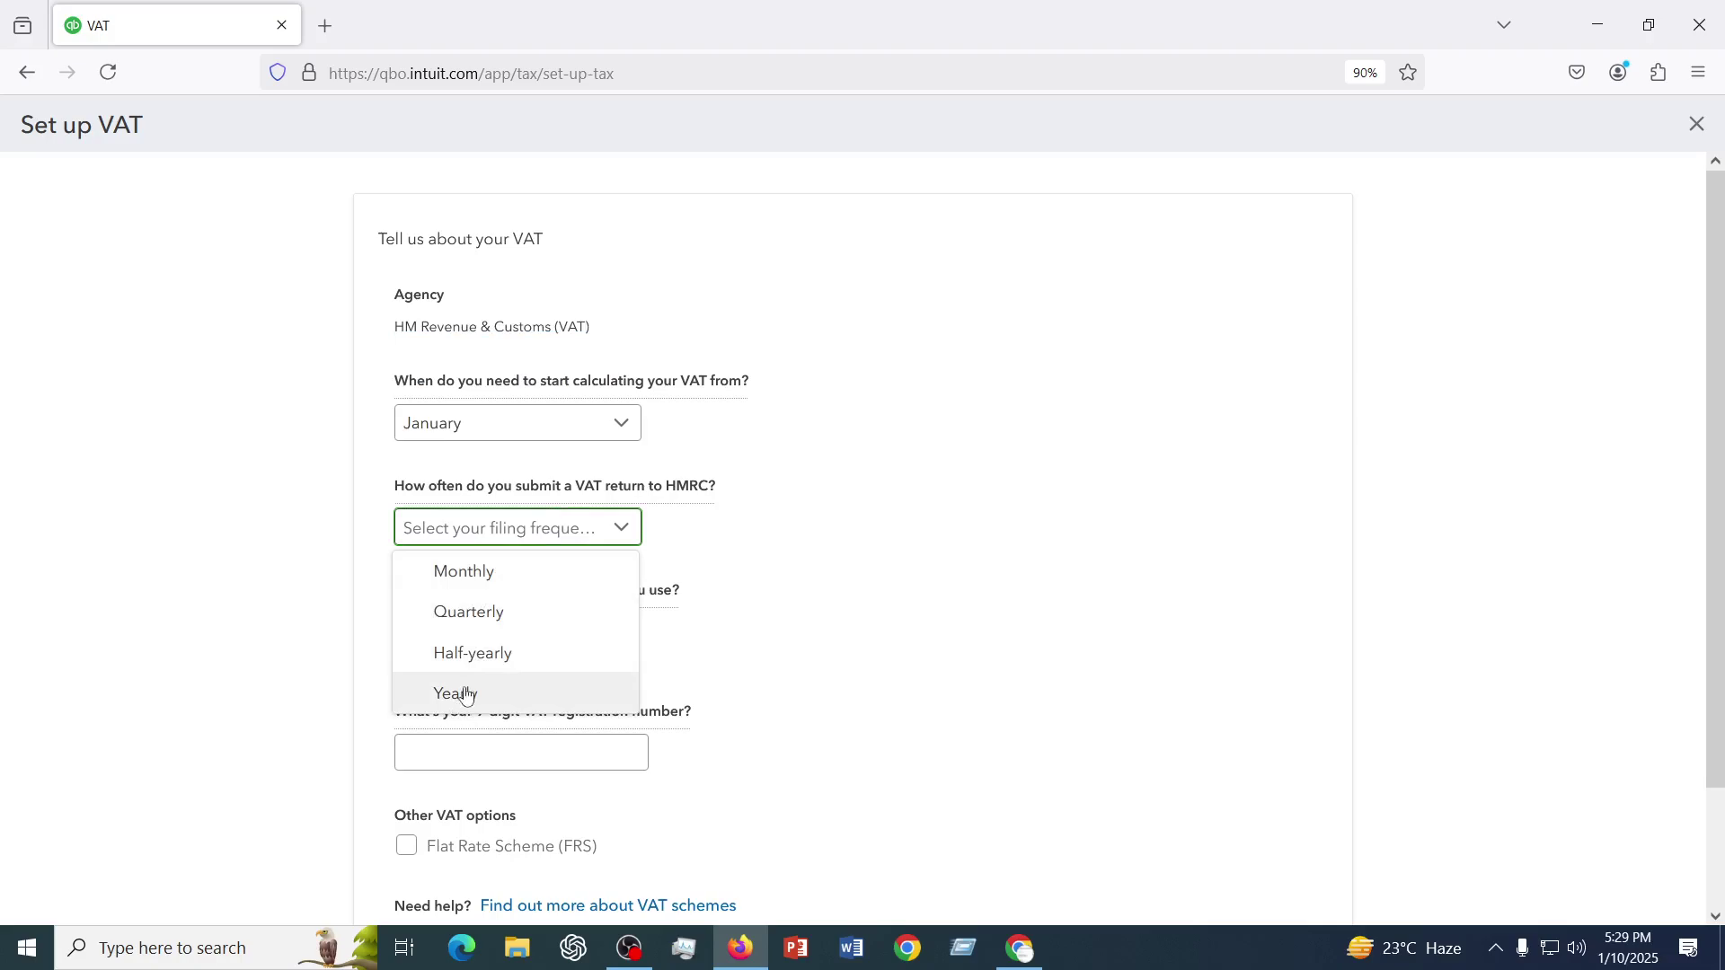
# - Choose Quarterly as the VAT return filing frequency
pyautogui.click(472, 614)
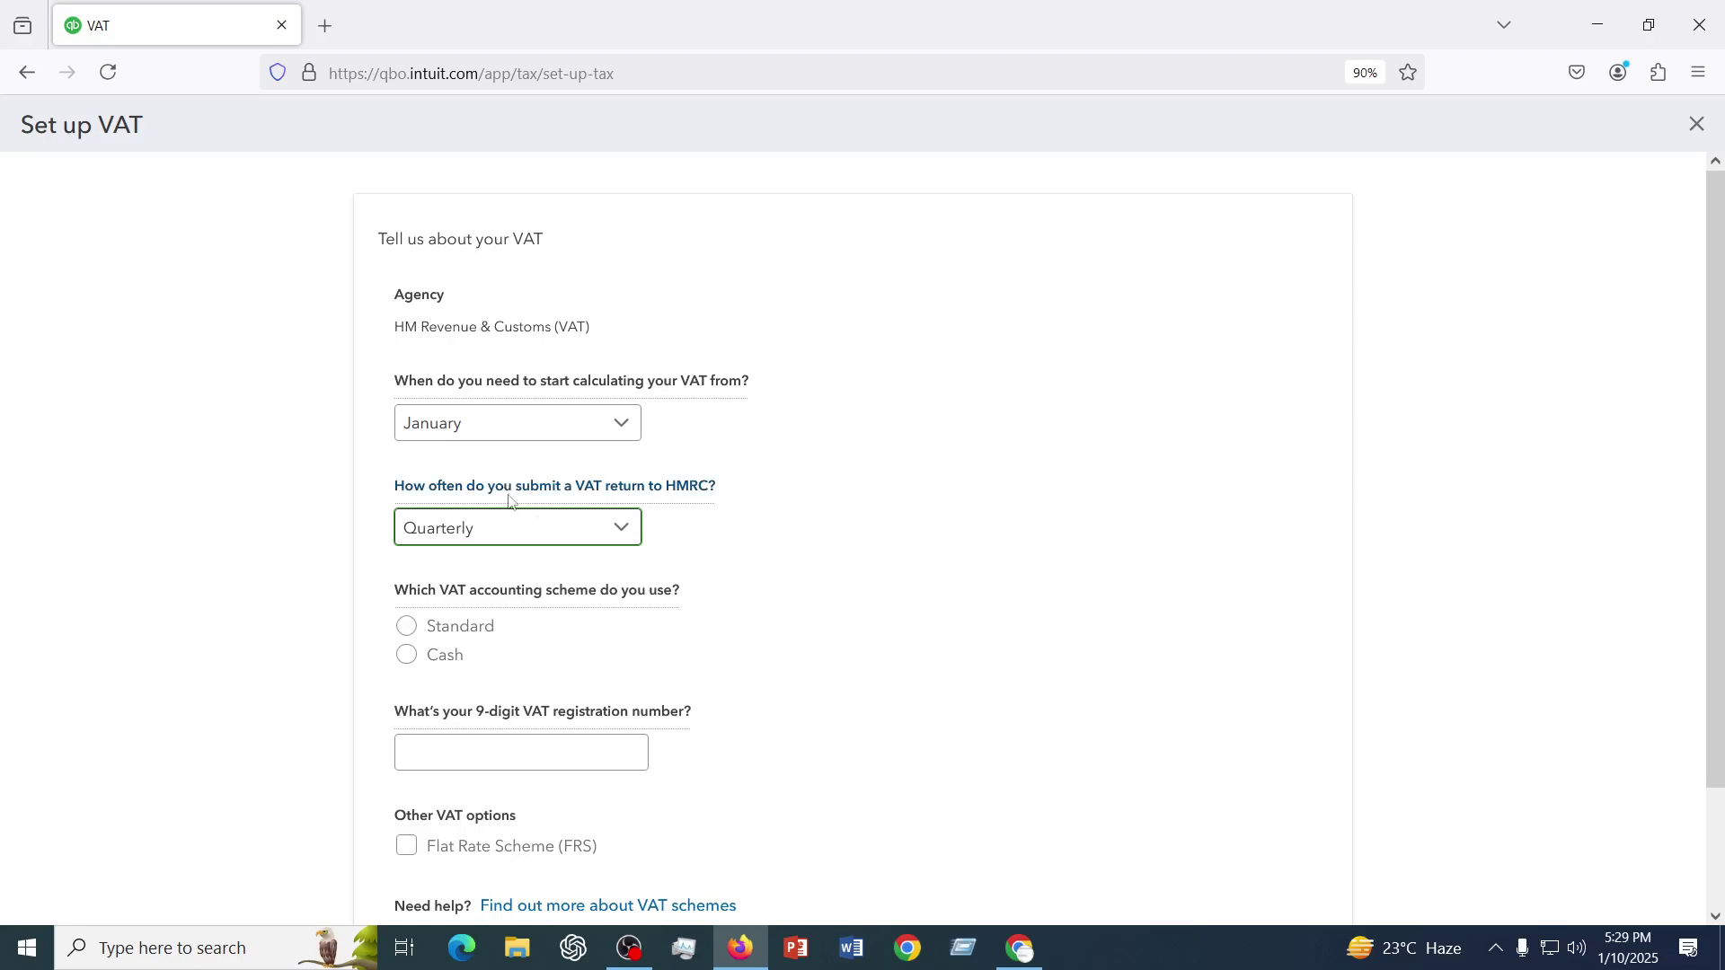
pyautogui.scroll(-2, 851, 564)
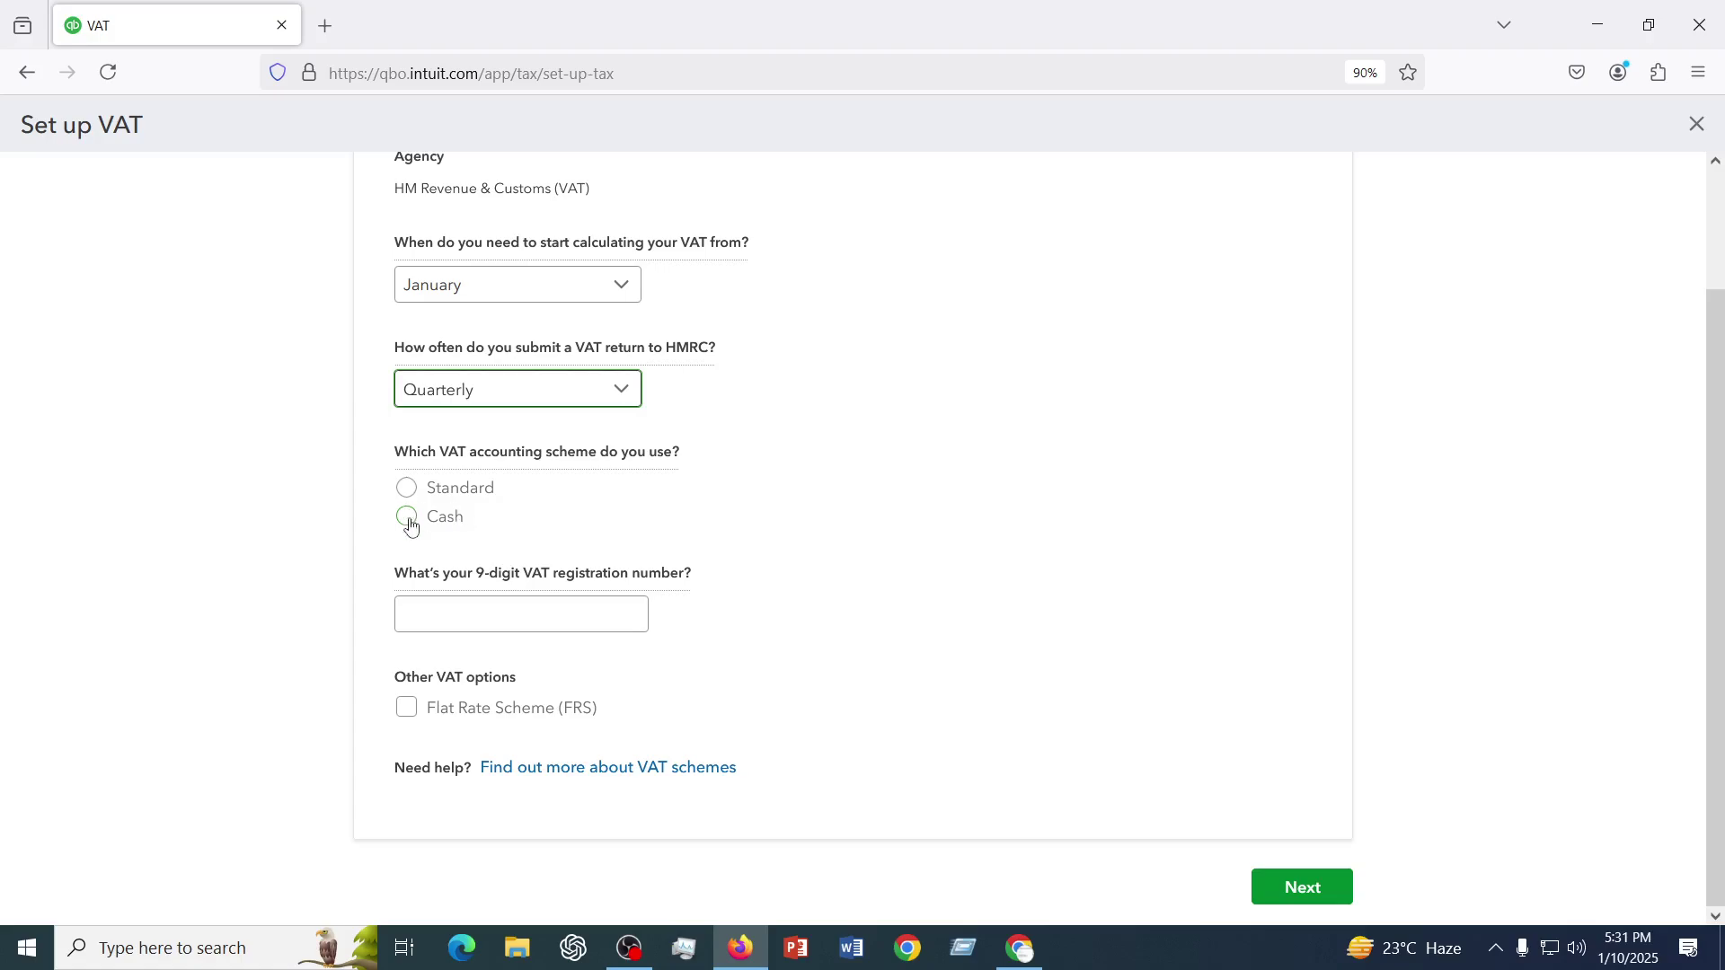
# - Select the Cash accounting scheme and move to the VAT registration number field
pyautogui.click(409, 521)
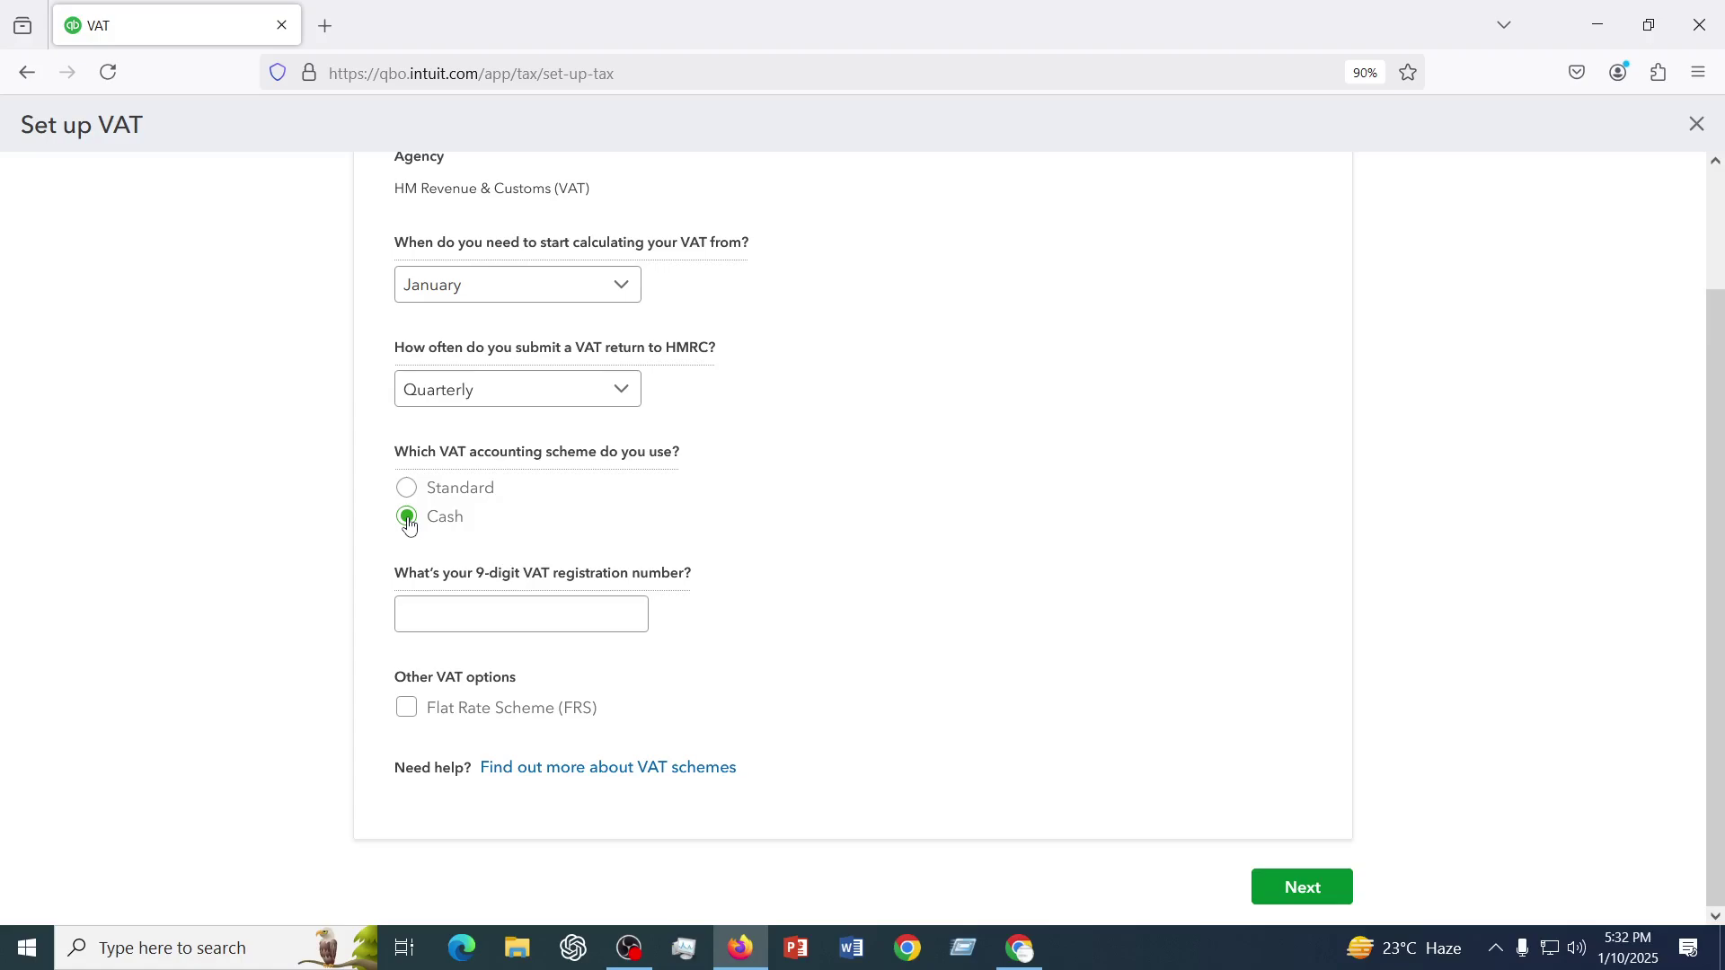
pyautogui.click(444, 612)
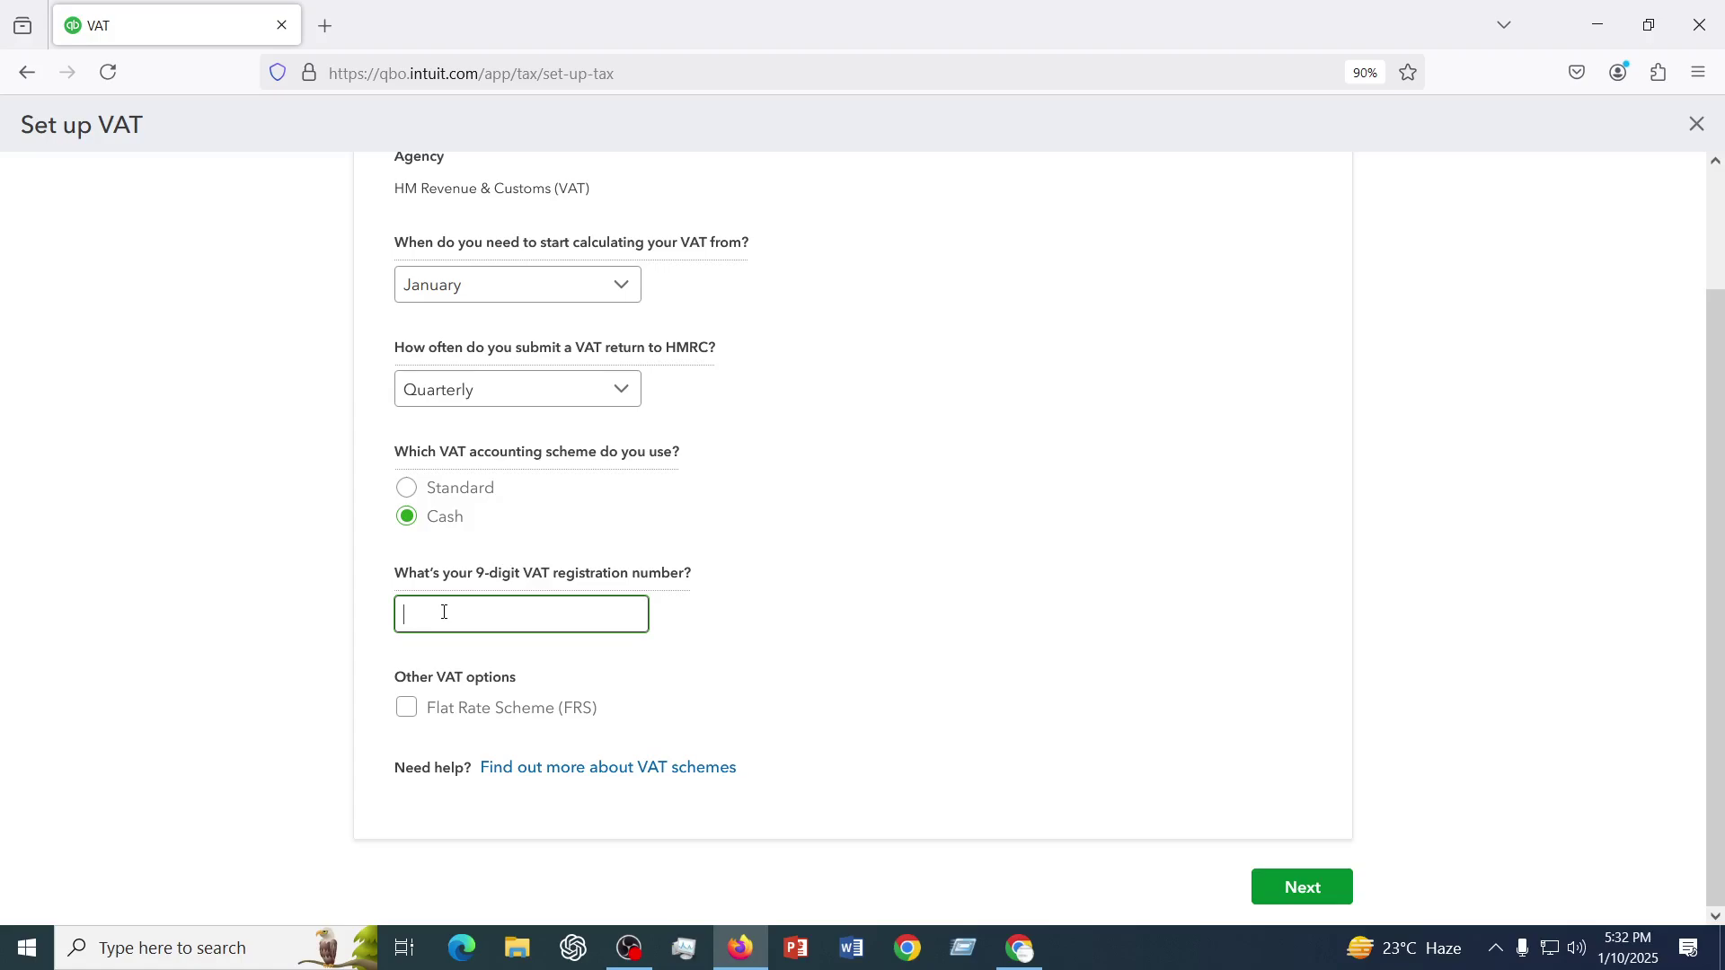
# - Enter the 8-digit VAT registration number and submit the January, Quarterly, Cash VAT setup
pyautogui.scroll(2, 900, 682)
pyautogui.scroll(-2, 900, 681)
pyautogui.scroll(2, 564, 602)
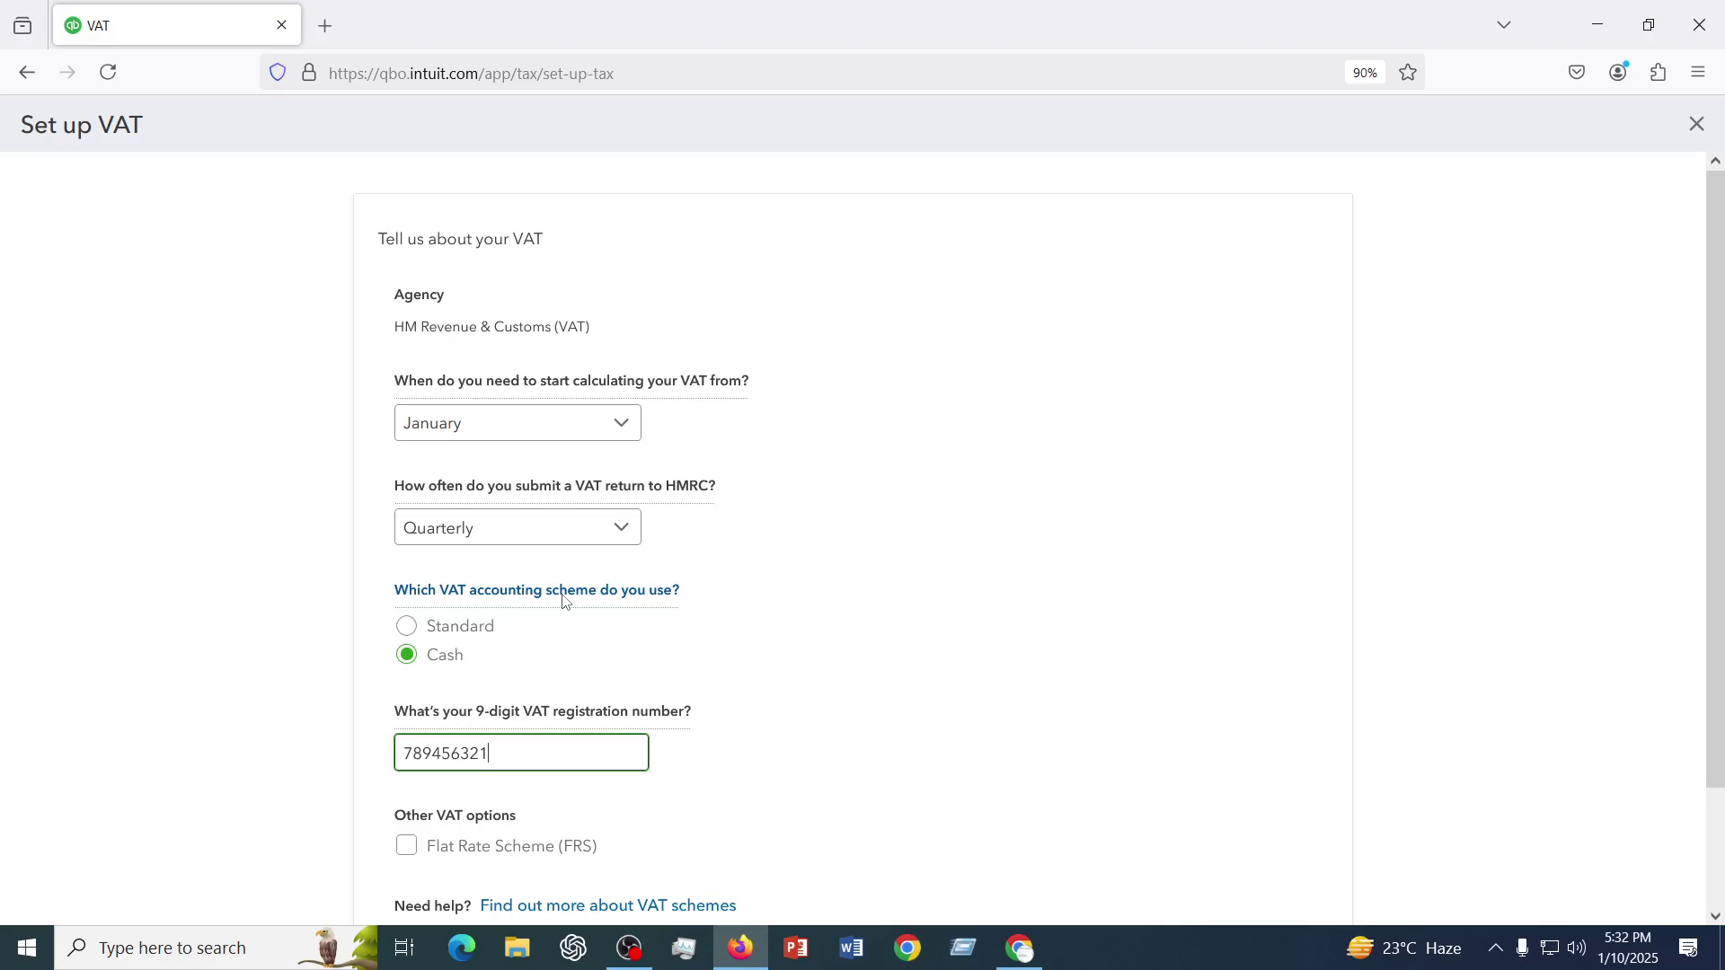
pyautogui.click(629, 949)
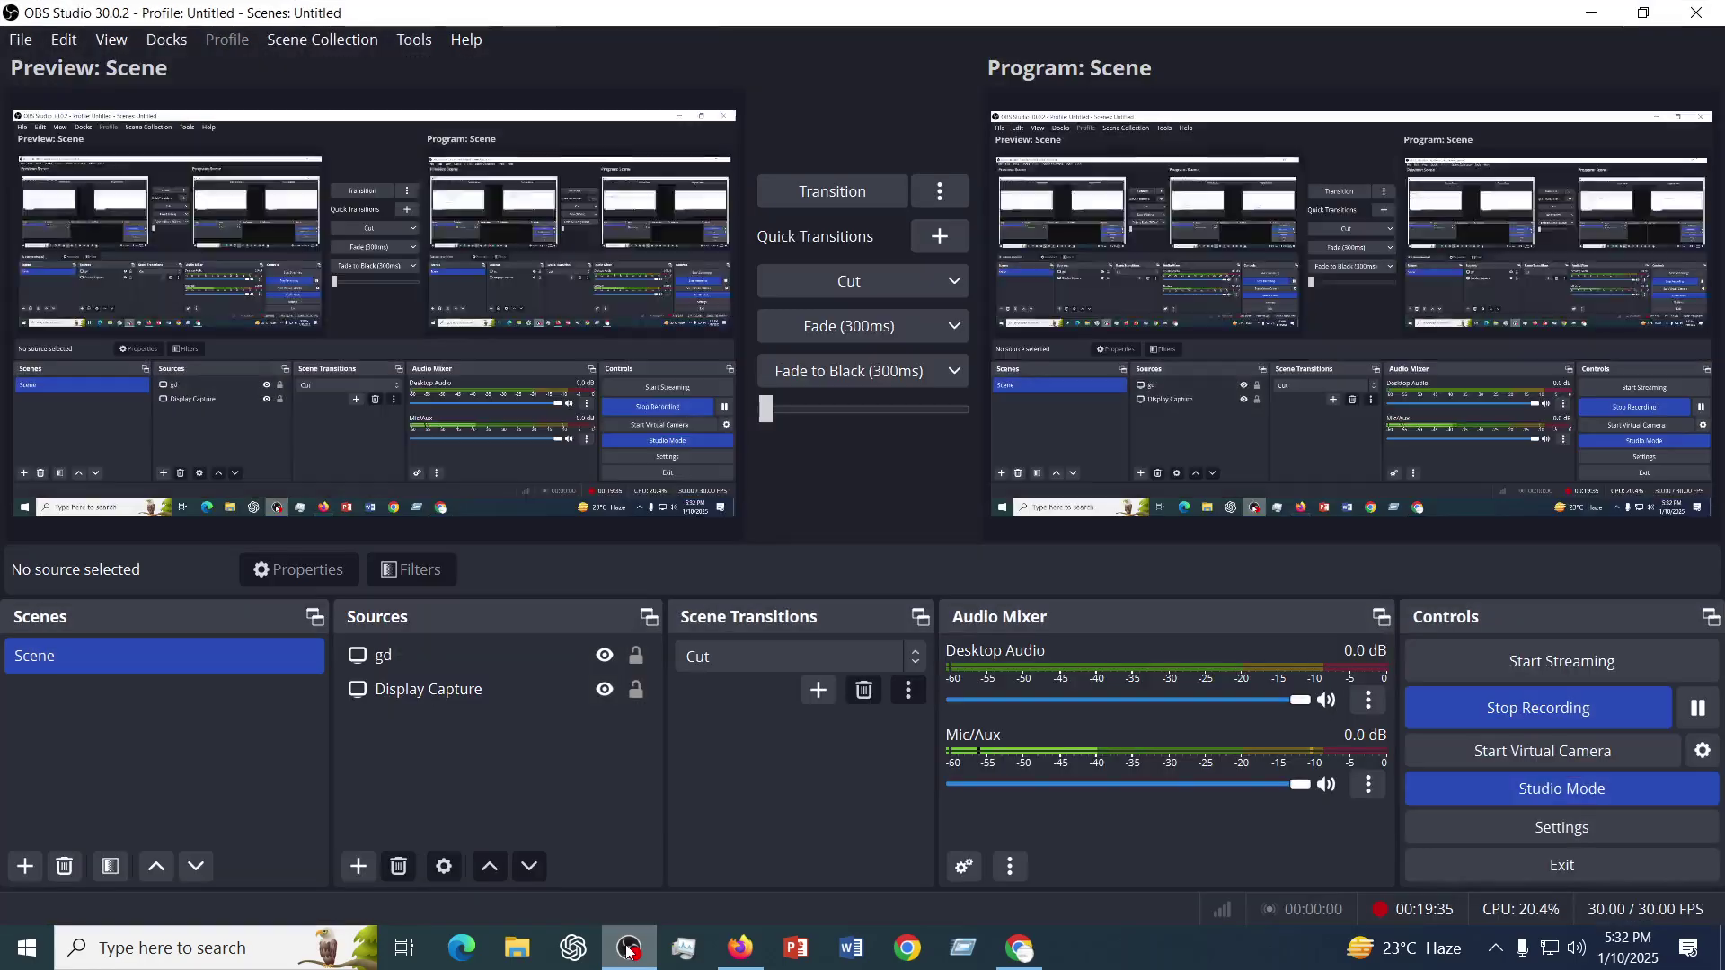
pyautogui.click(629, 950)
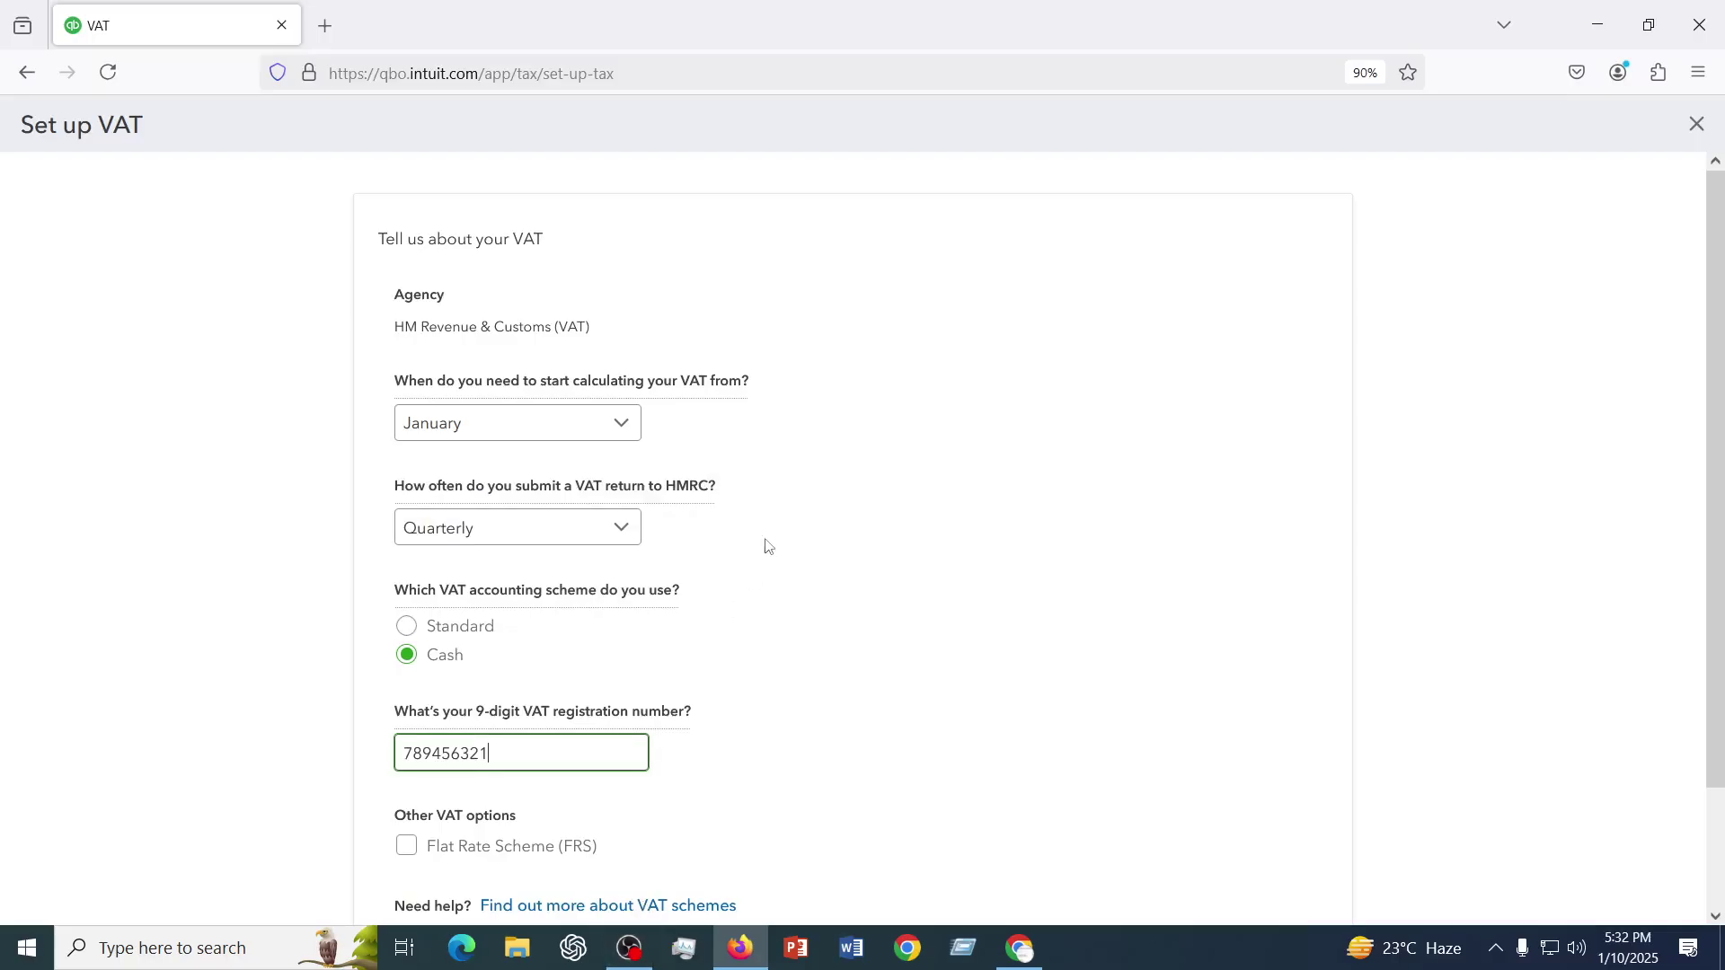
pyautogui.scroll(-2, 669, 558)
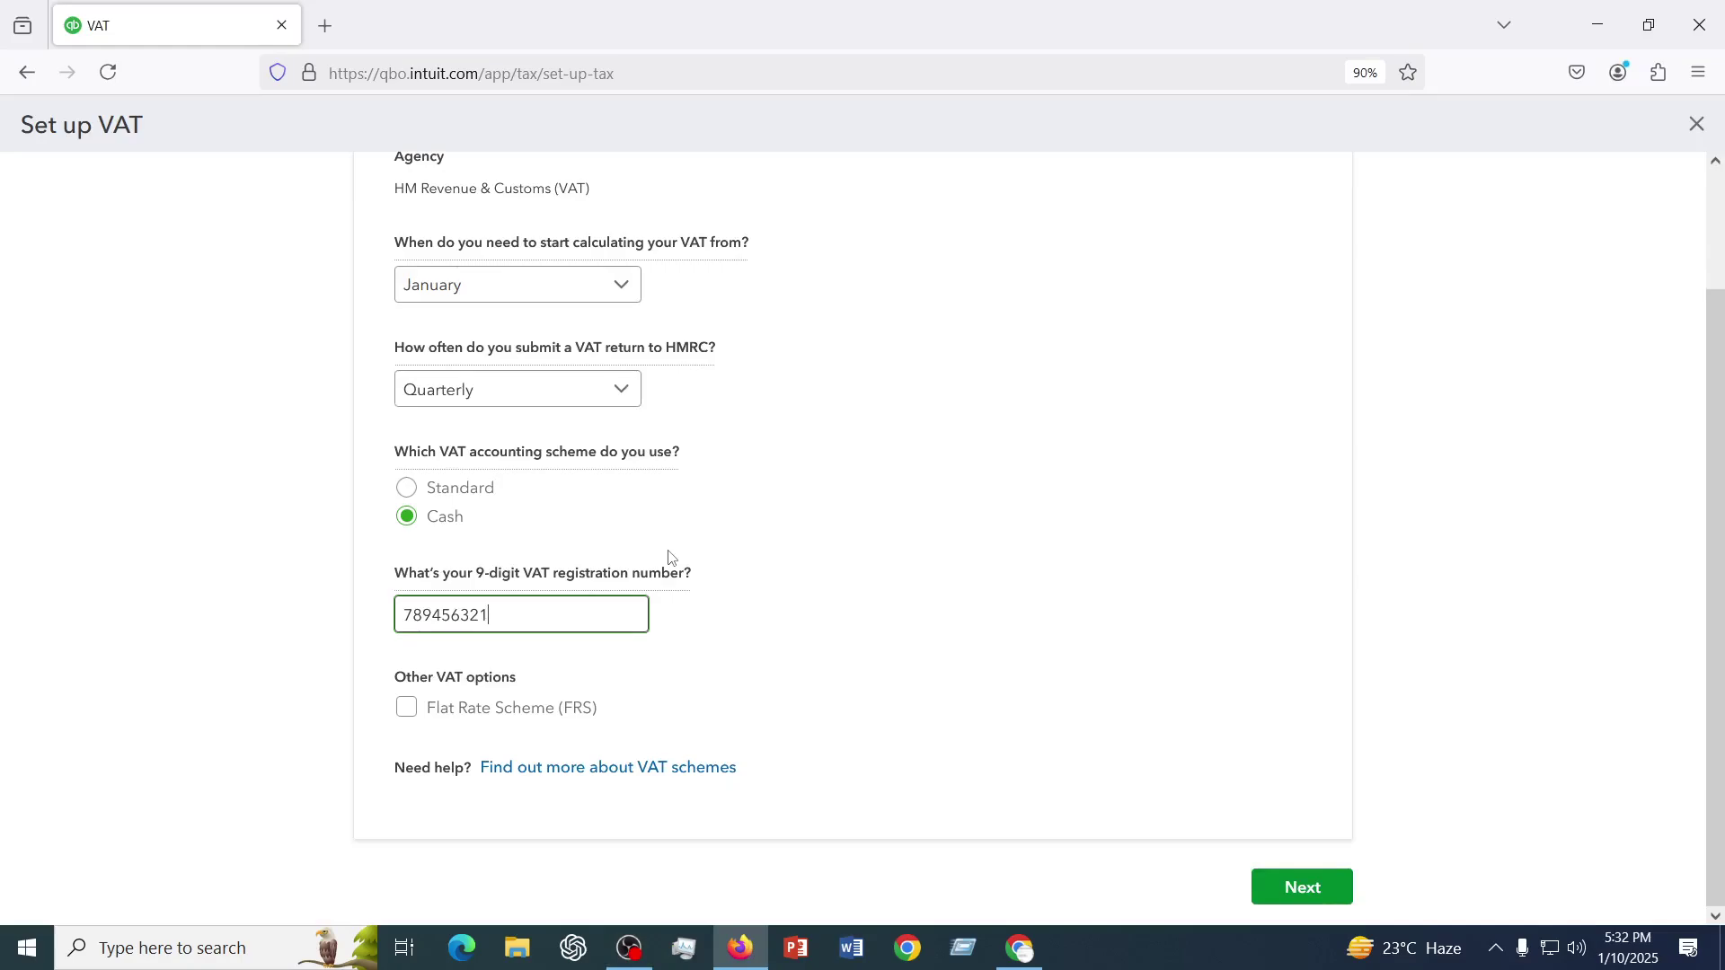
pyautogui.click(1300, 902)
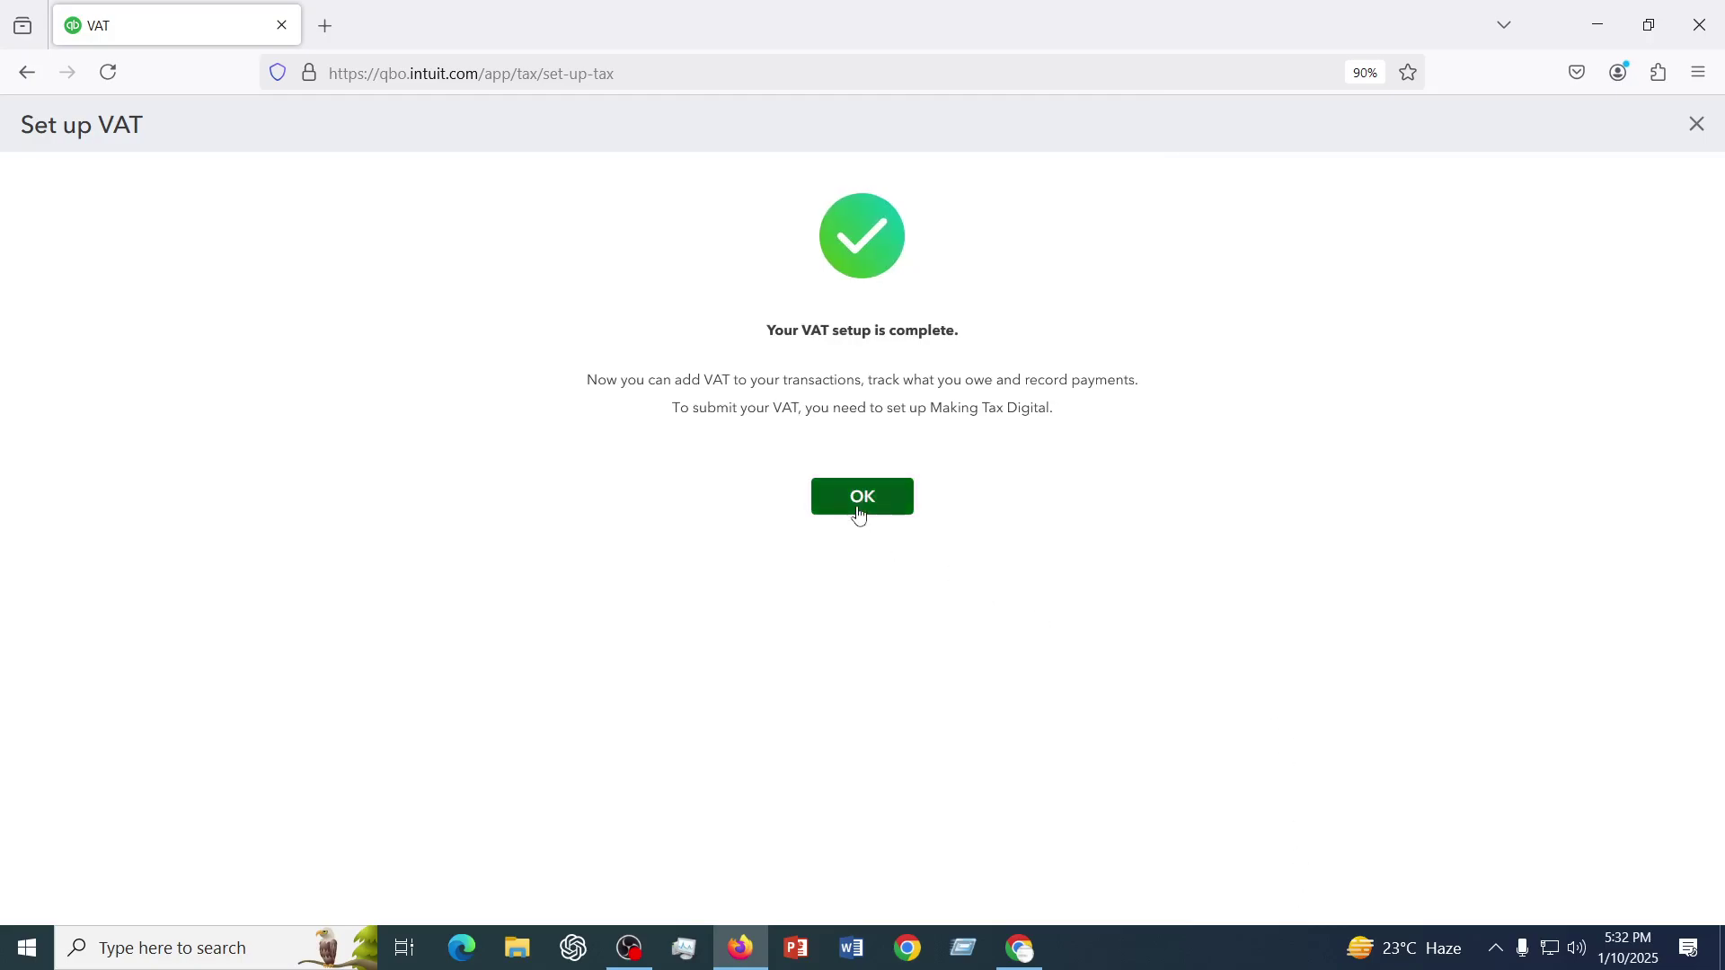
# - Confirm the 'Your VAT setup is complete' screen with OK
pyautogui.click(859, 512)
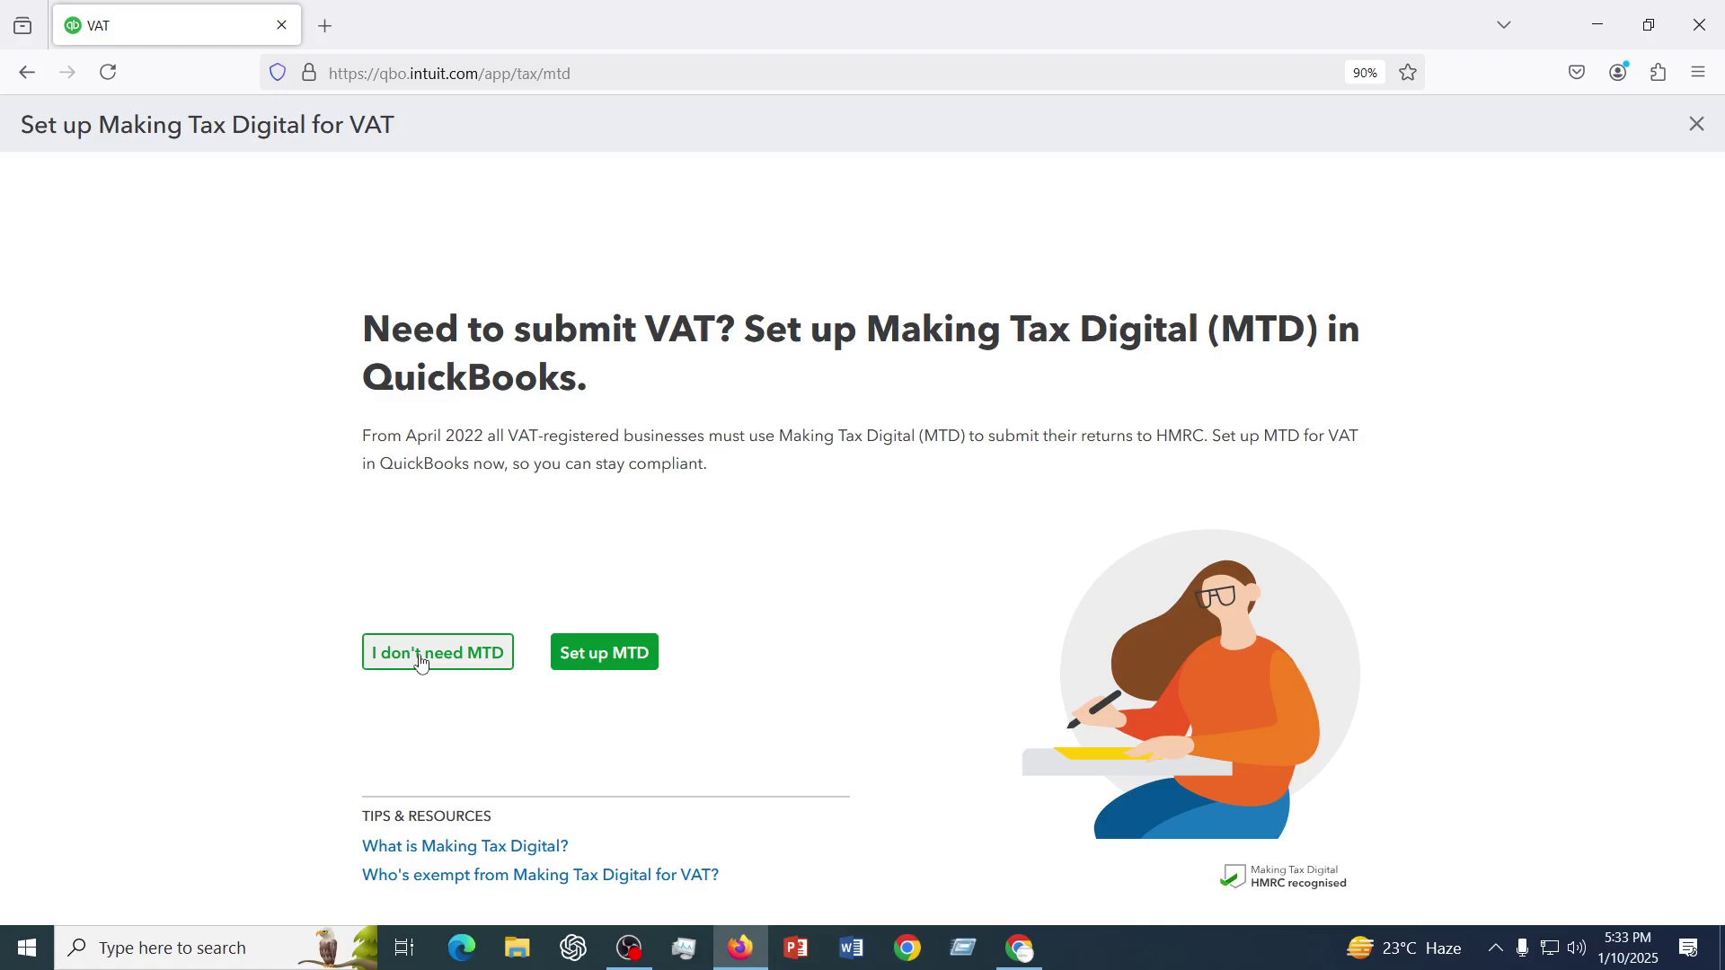
# - Decline Making Tax Digital on both prompts and finish with Done to return to VAT
pyautogui.click(421, 664)
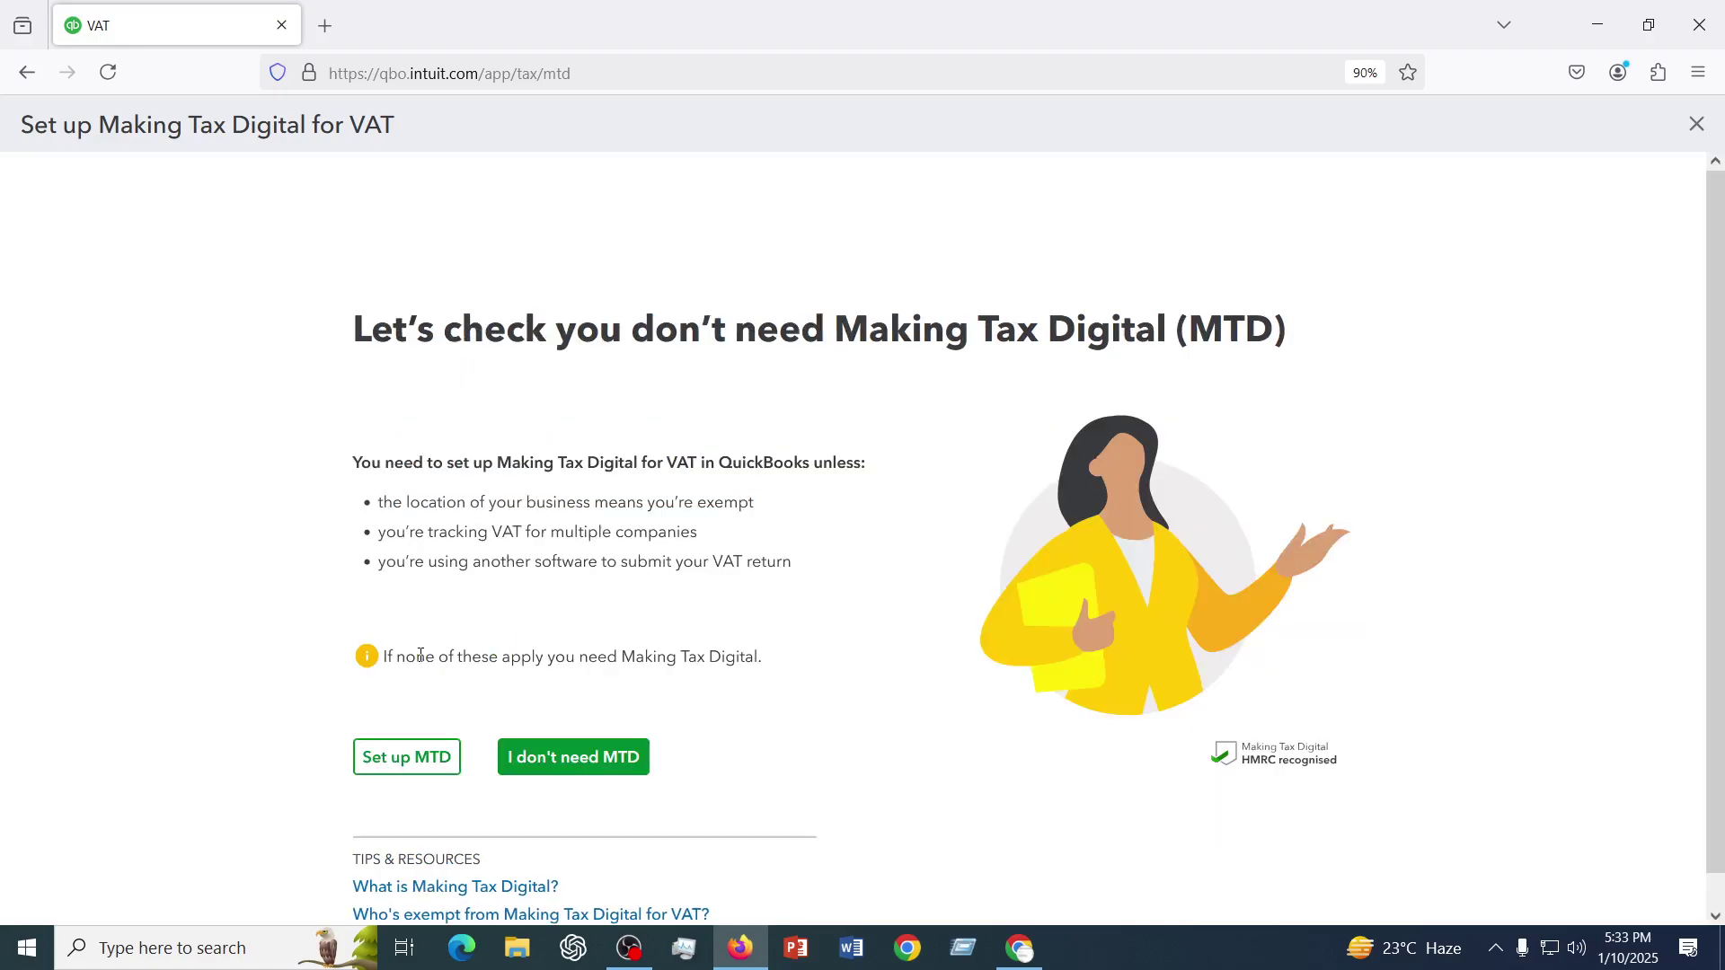
pyautogui.scroll(-1, 854, 709)
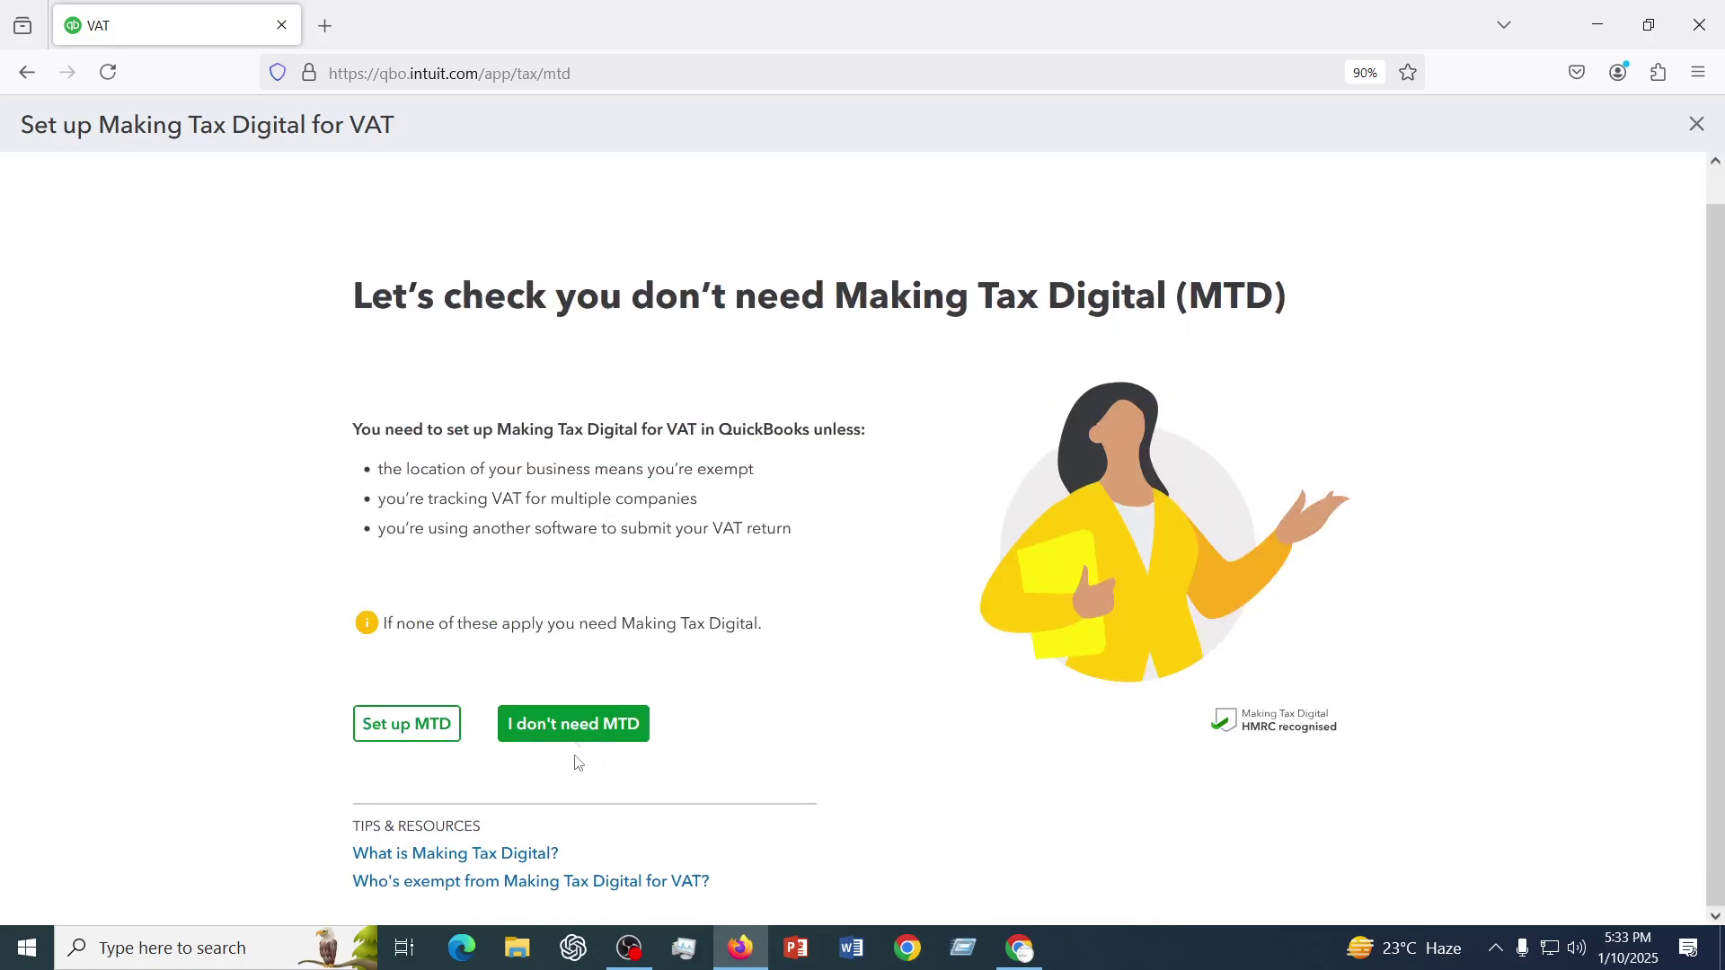
pyautogui.click(576, 728)
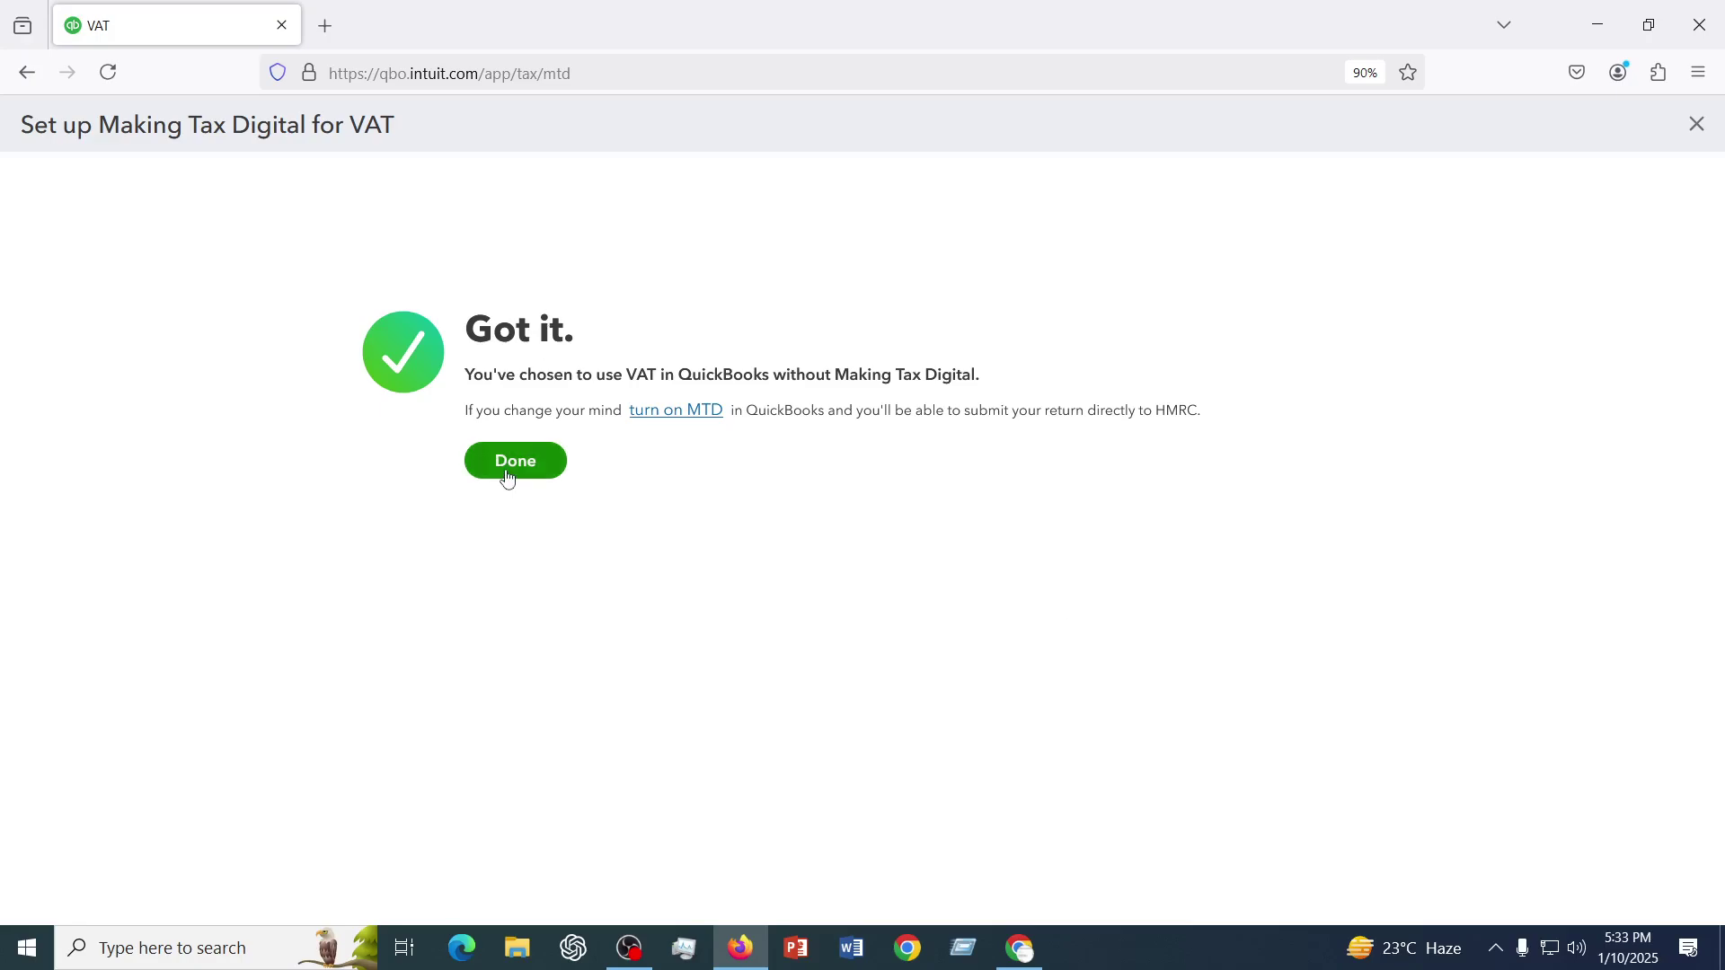
pyautogui.click(504, 475)
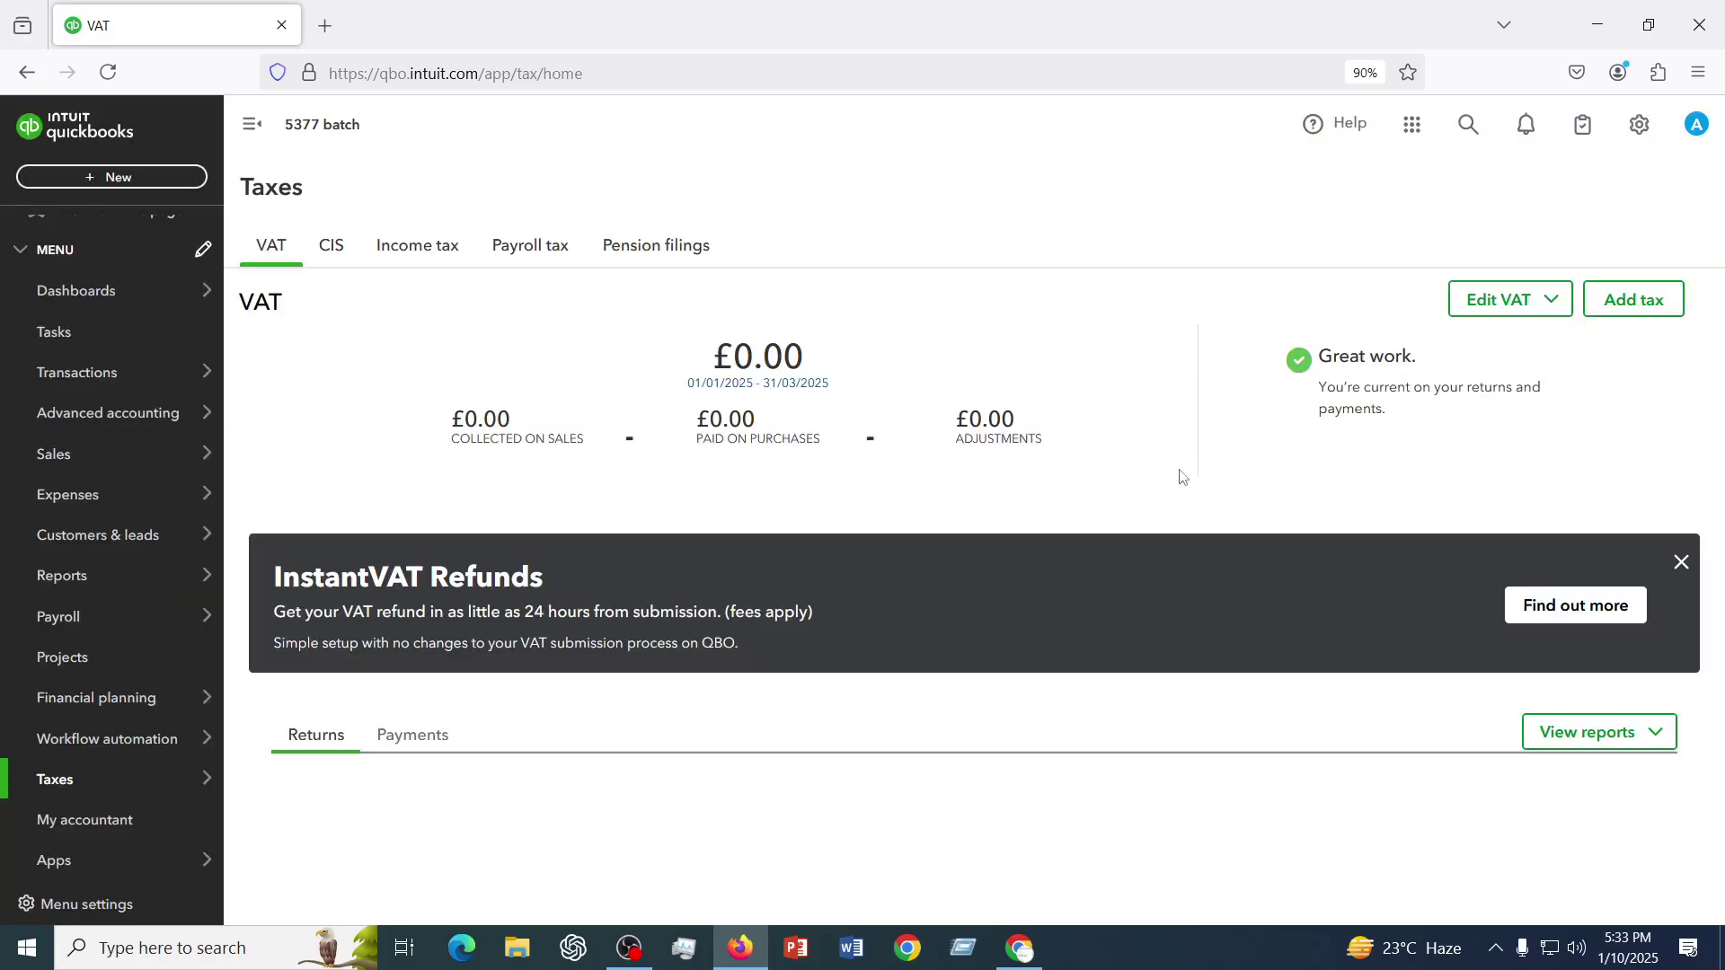
# - Review the open 01/01/2025–31/03/2025 VAT return and dismiss the InstantVAT Refunds banner
pyautogui.scroll(-2, 965, 705)
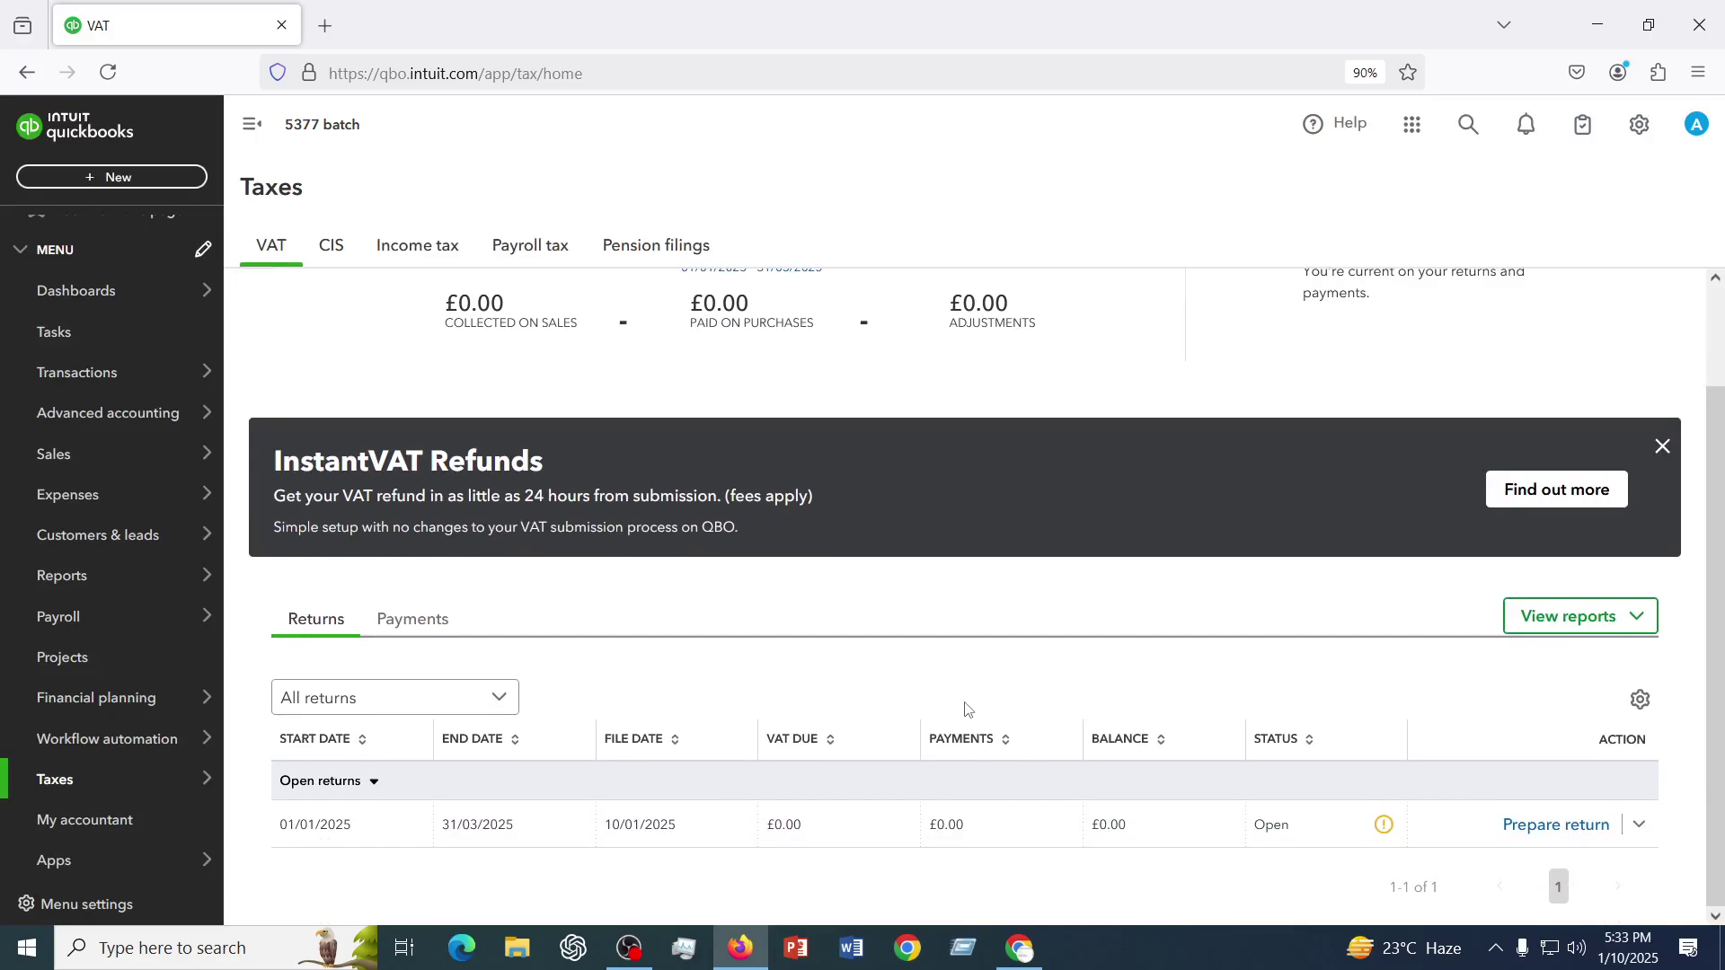
pyautogui.scroll(2, 967, 709)
pyautogui.scroll(-2, 965, 709)
pyautogui.scroll(2, 820, 732)
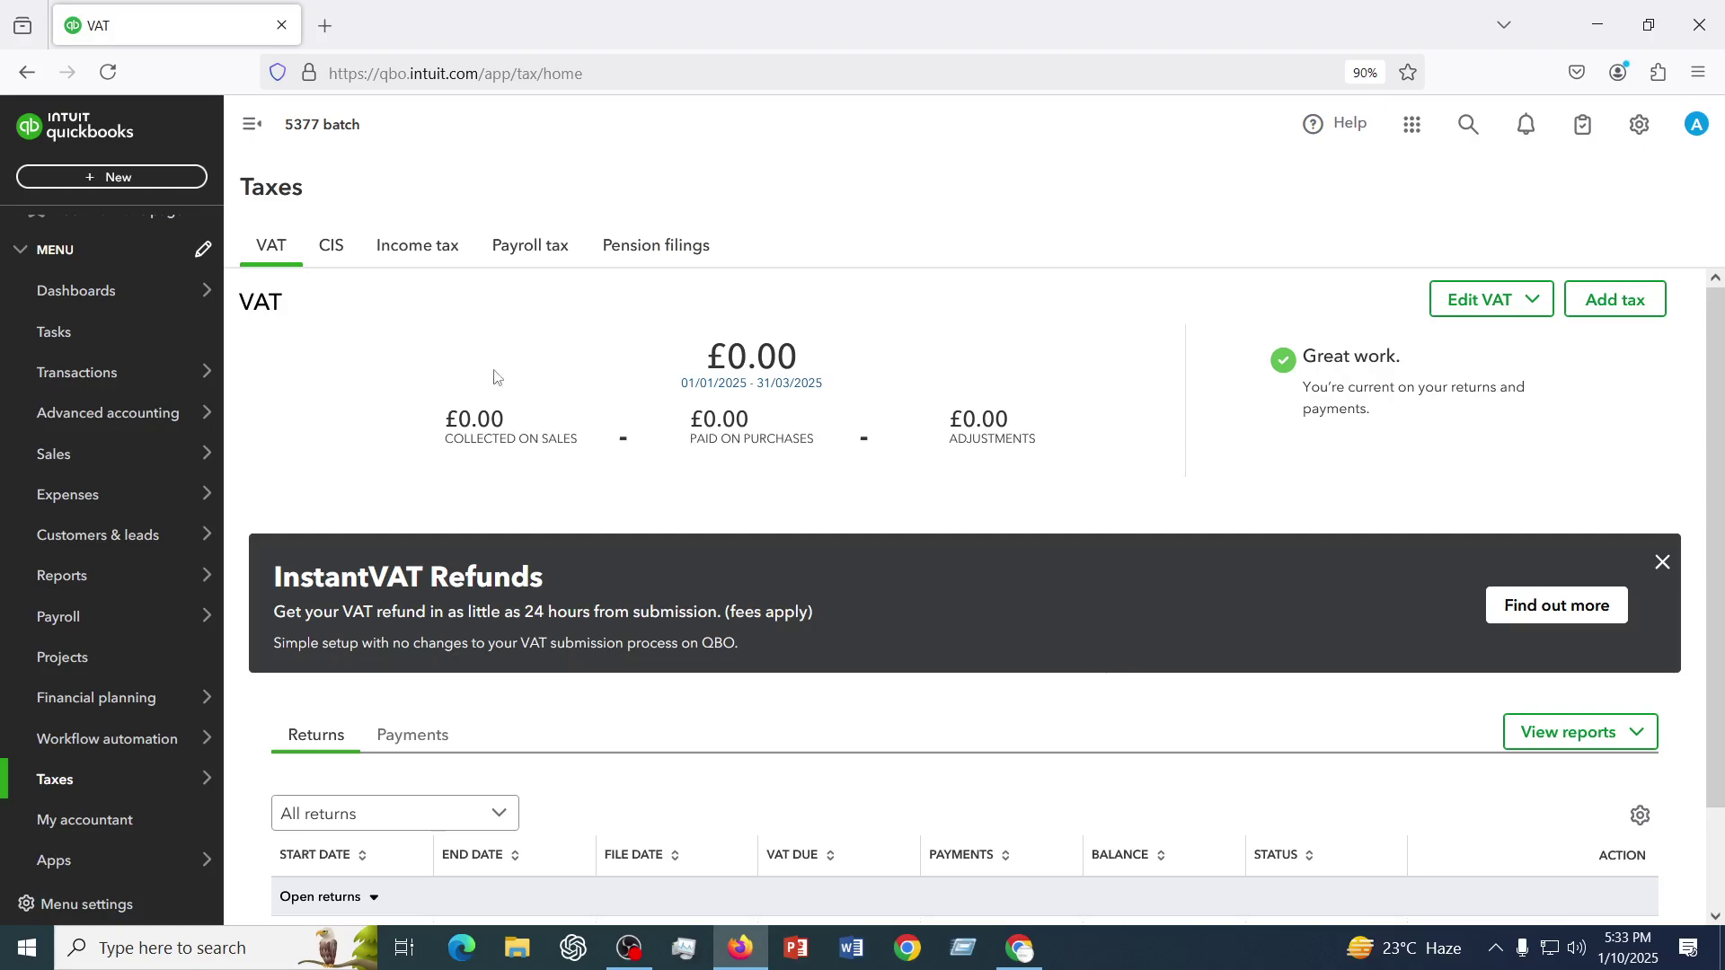
pyautogui.click(1662, 564)
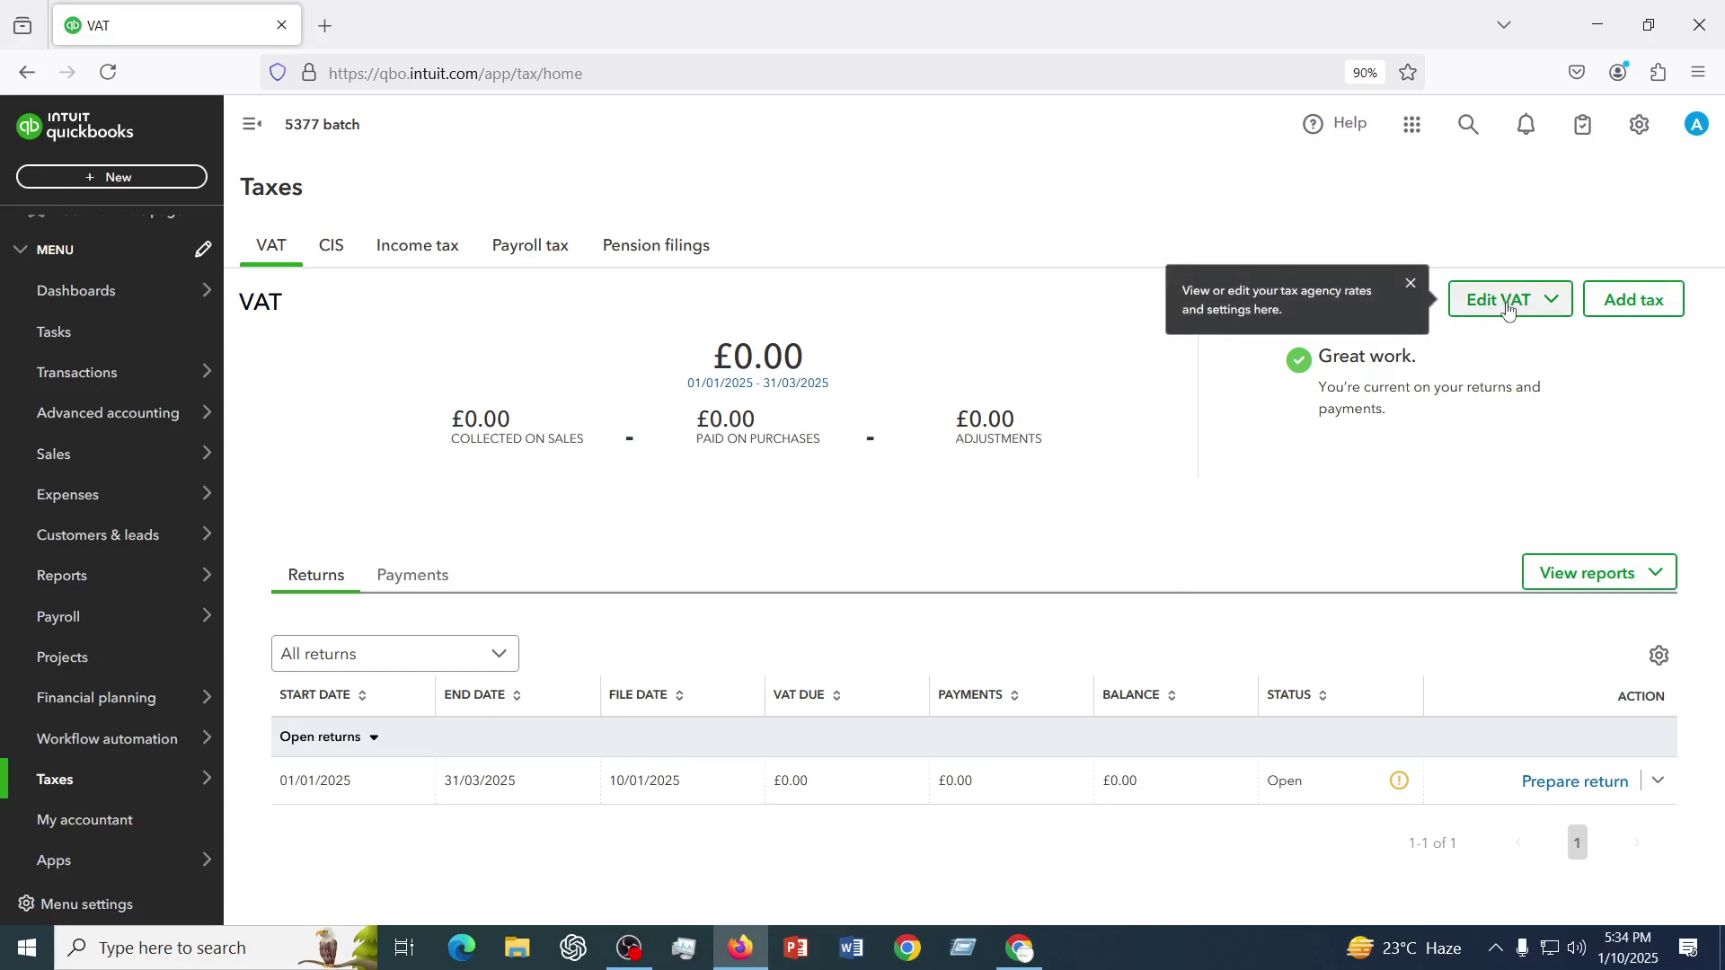
# - Start adding a new tax and choose the Tax rate option
pyautogui.click(1649, 310)
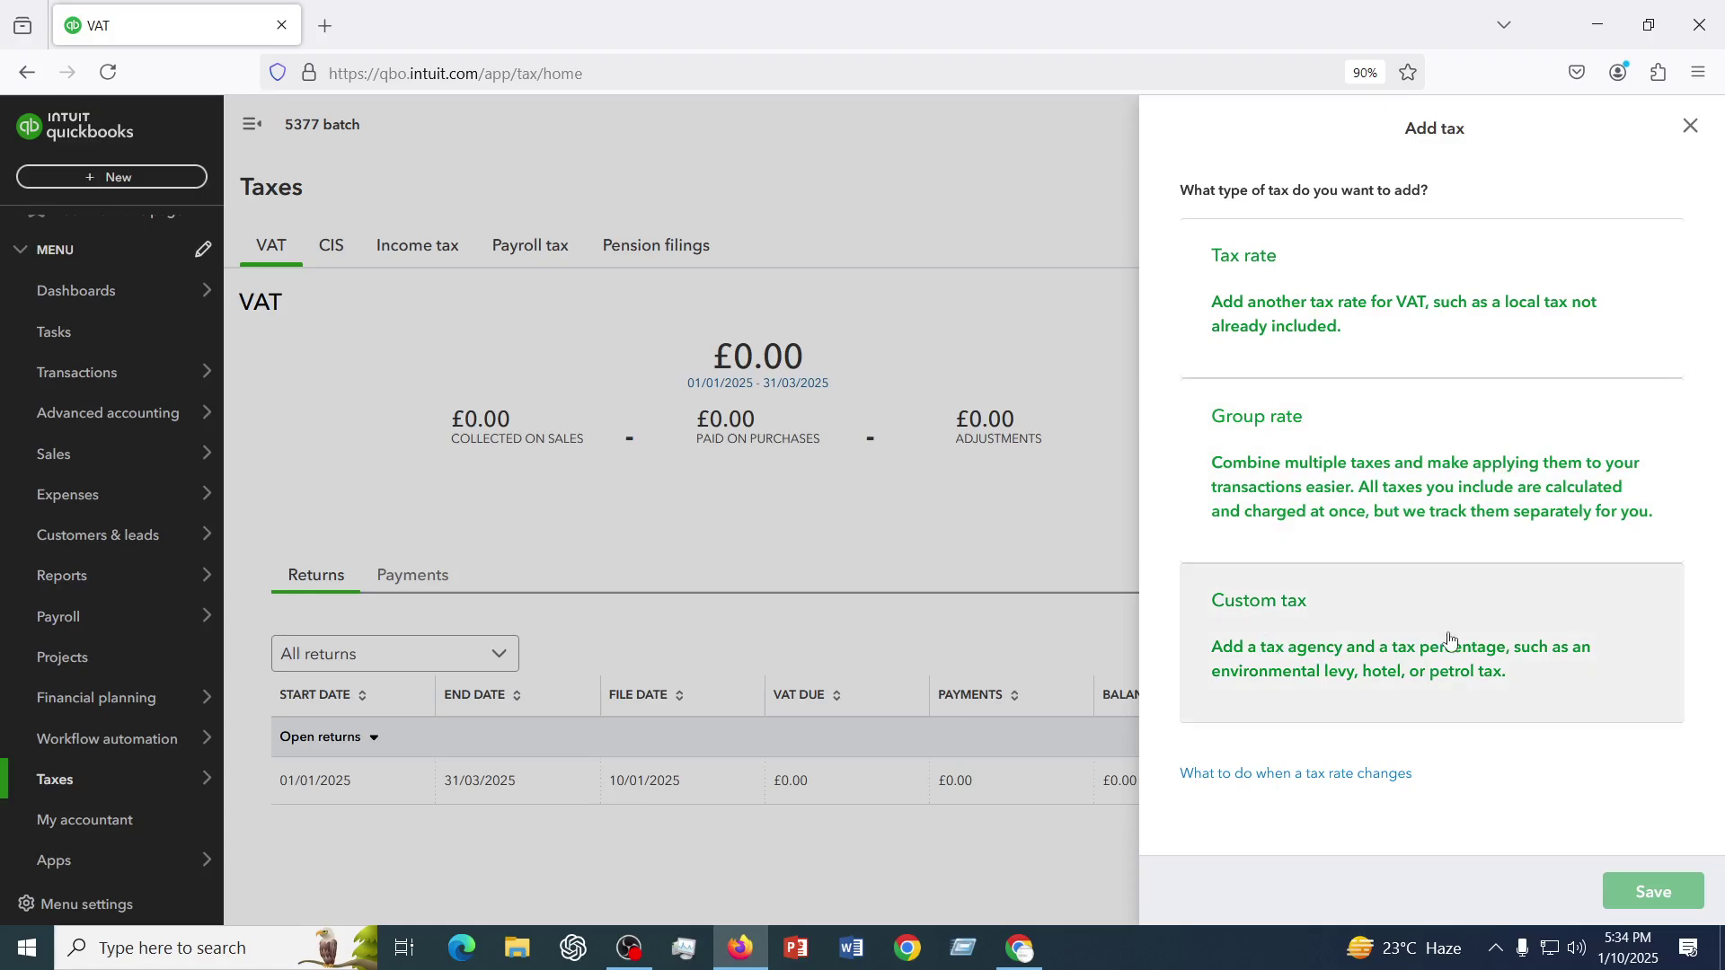
pyautogui.click(1270, 303)
# - Enter 'Sales Tax (15%)' as the tax name and description, and tick Sales
pyautogui.click(1274, 390)
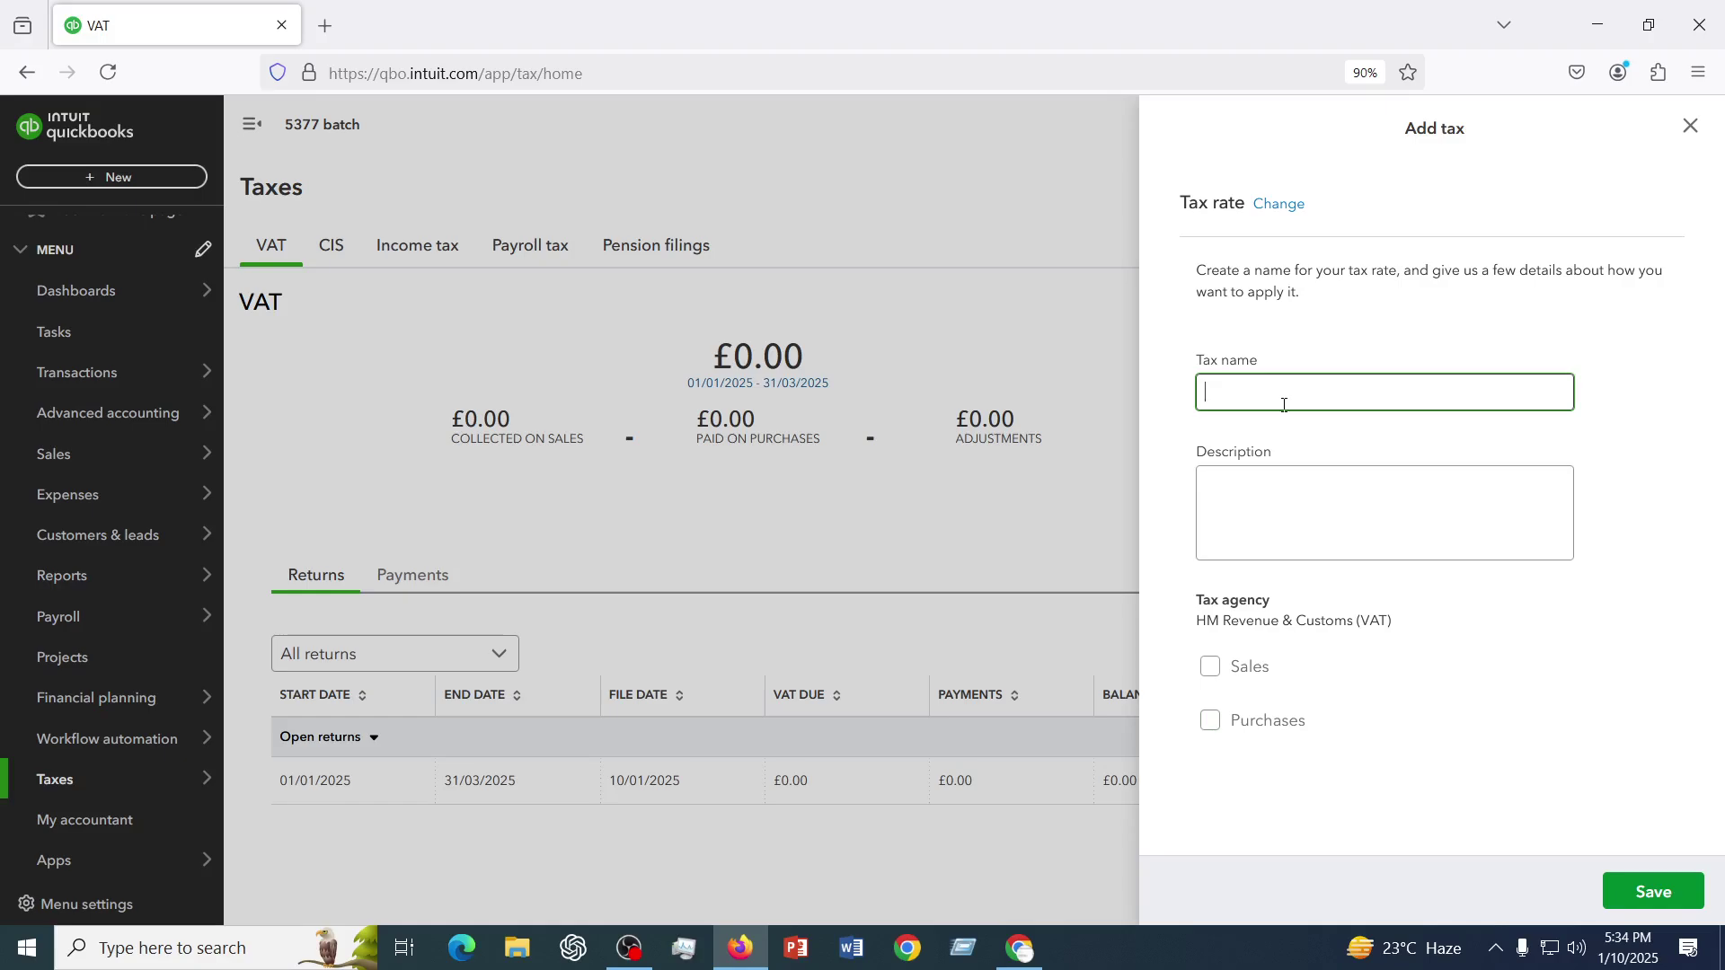
pyautogui.write('Sales Tax (15%)')
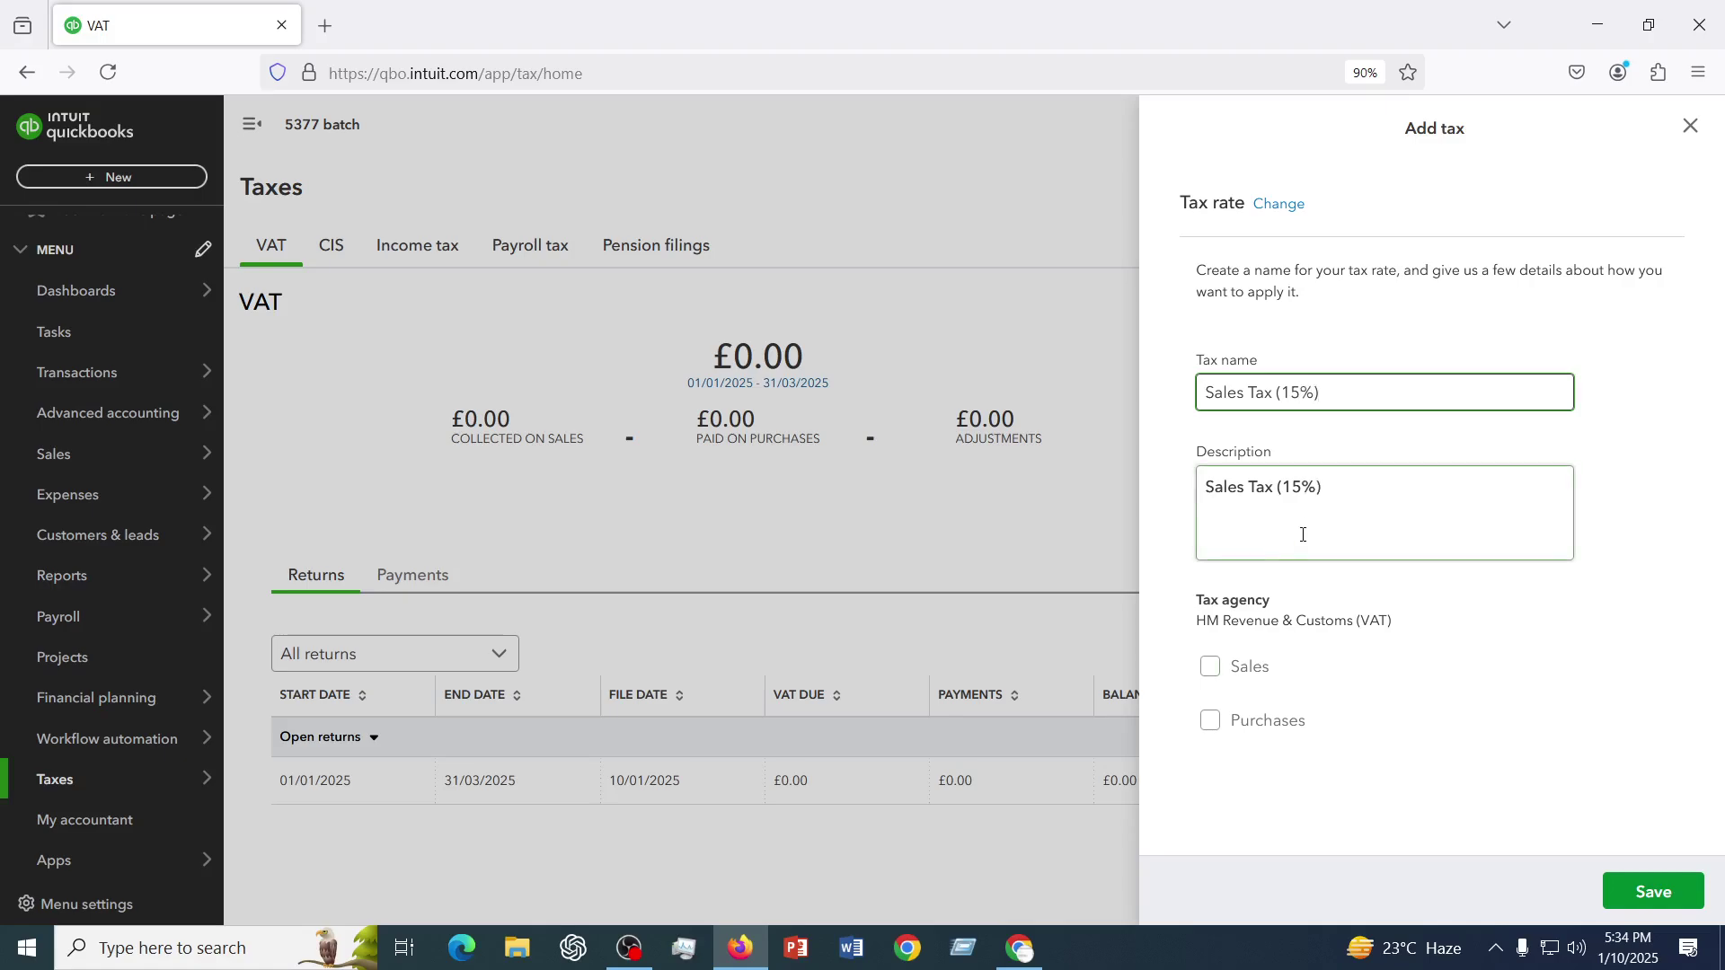
pyautogui.click(1297, 530)
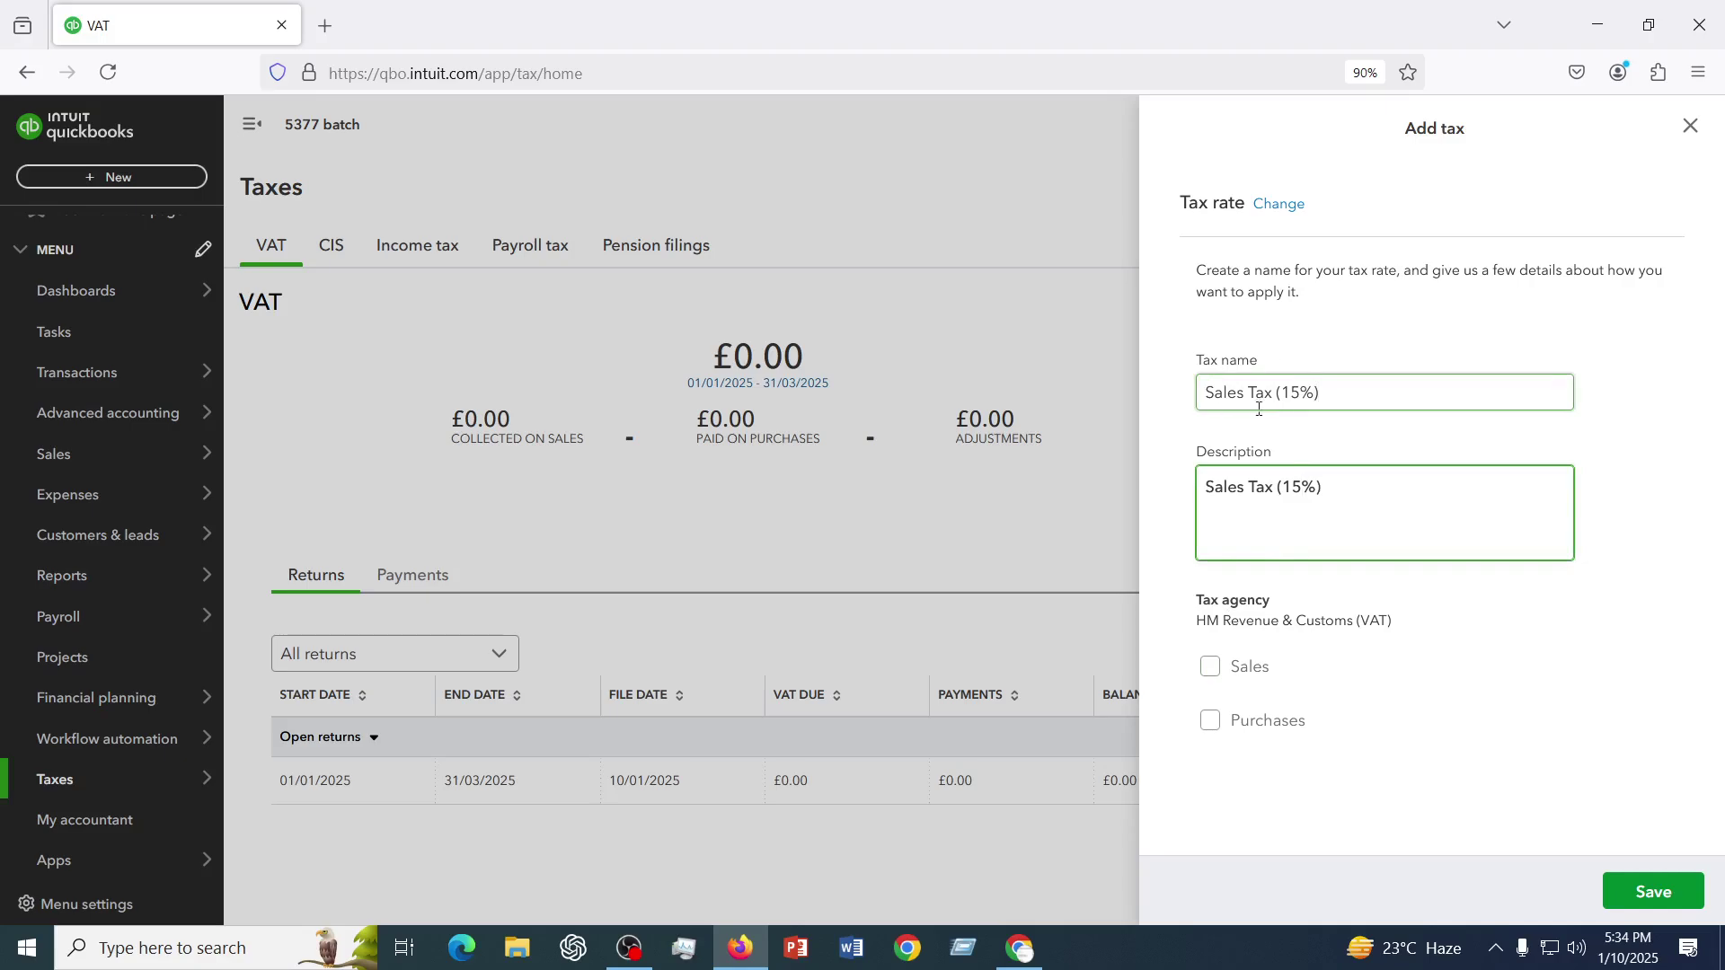
pyautogui.click(1209, 669)
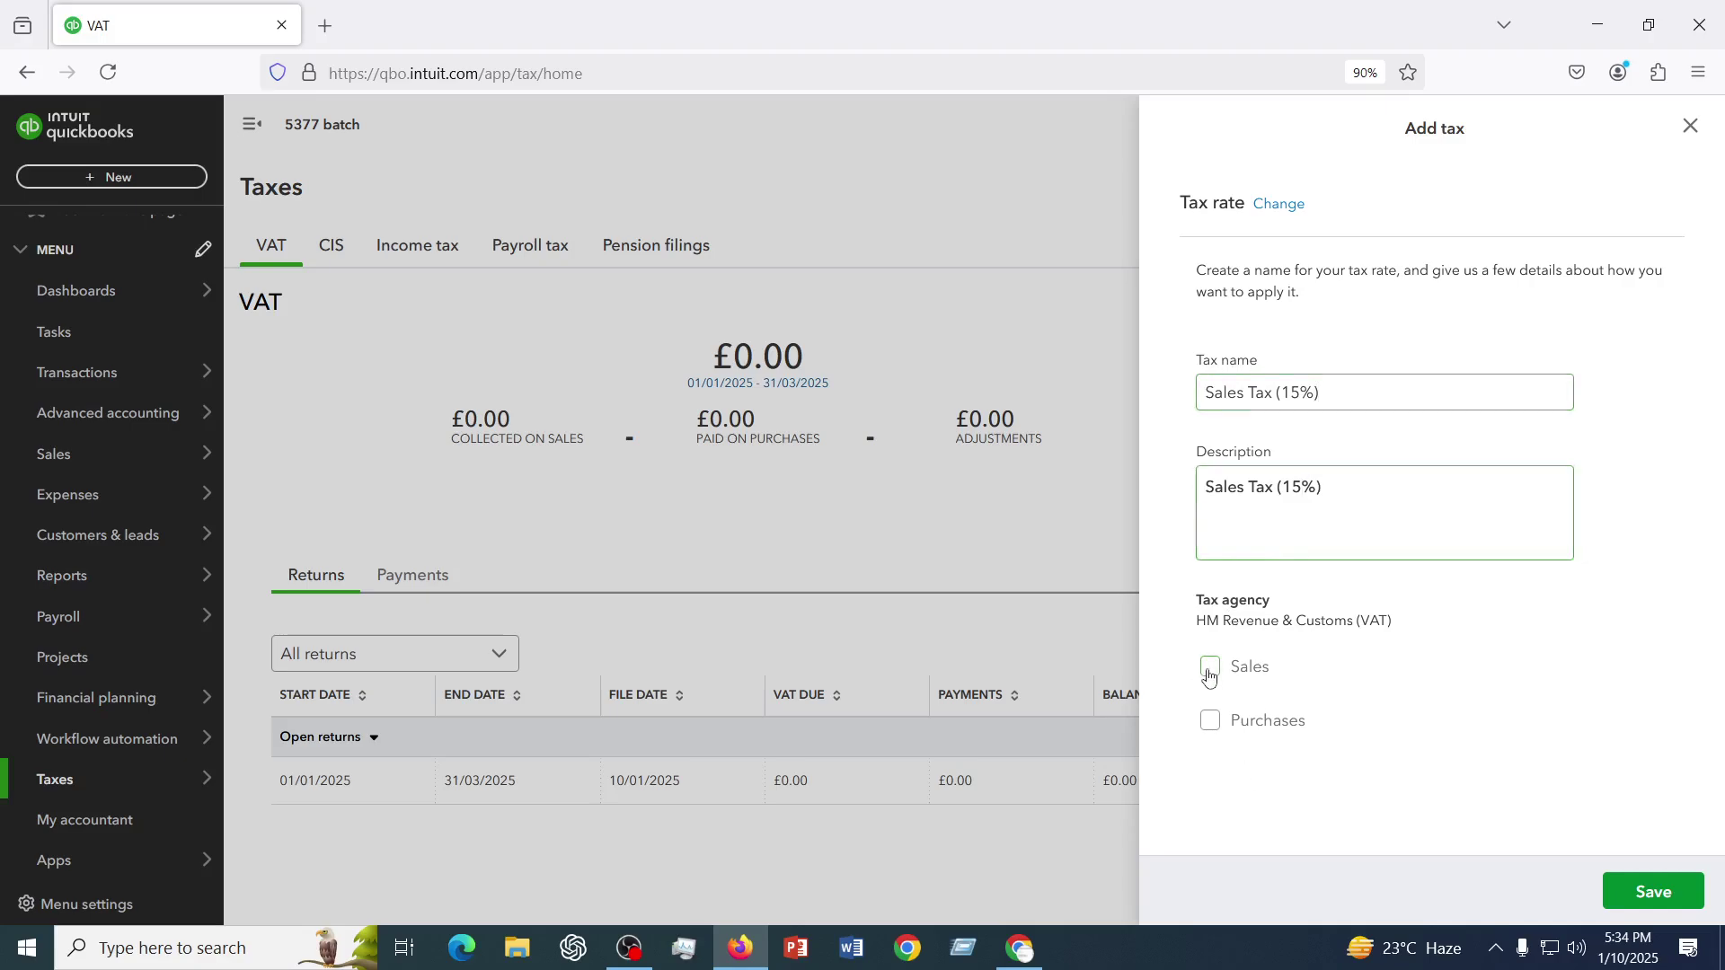
# - Set the sales rate to 15%, account to Expense, and return line to Net value of sales
pyautogui.scroll(-3, 1222, 683)
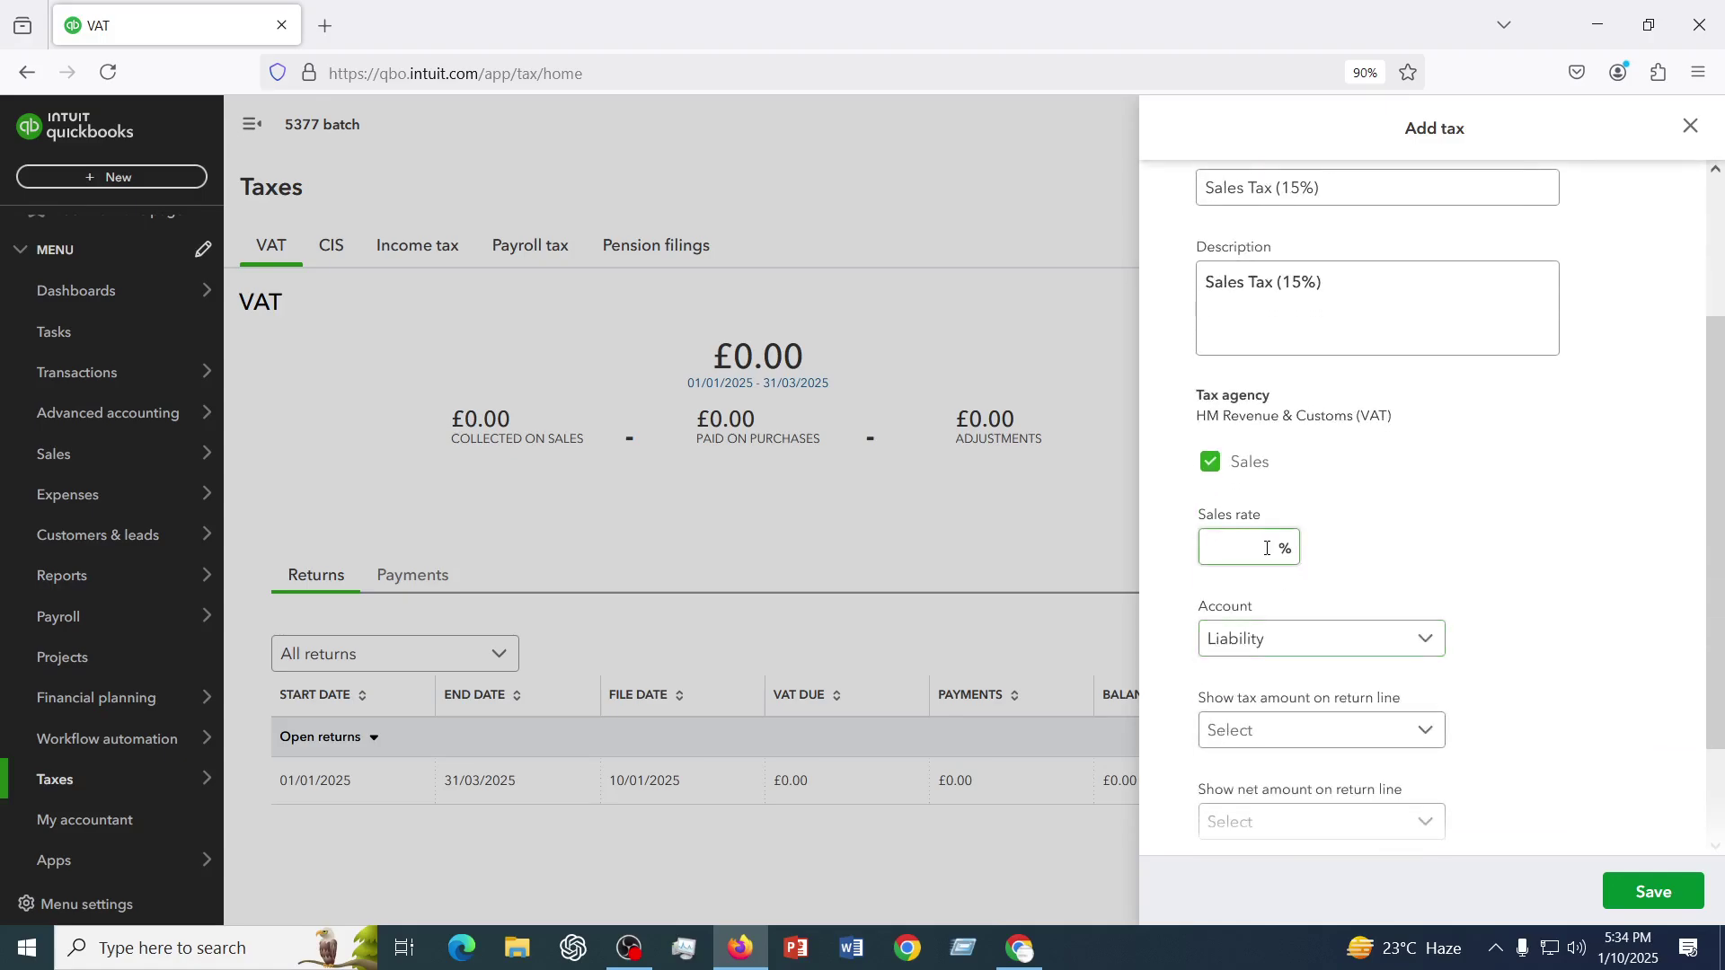
pyautogui.click(1246, 546)
pyautogui.write('15')
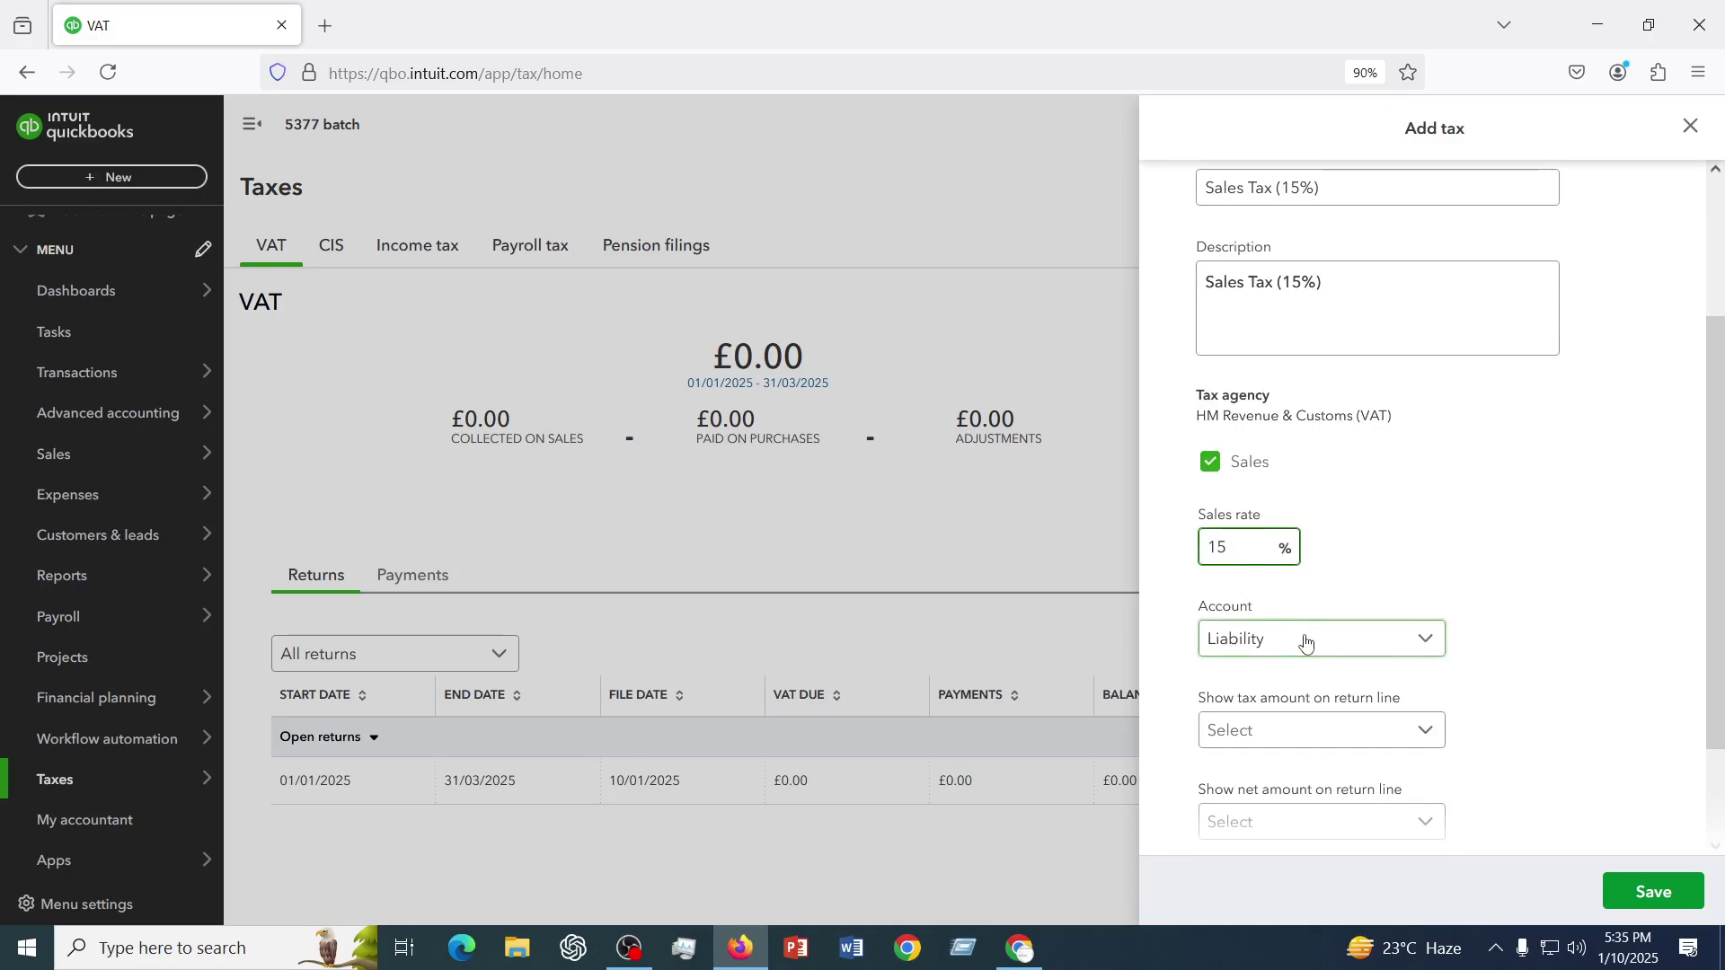
pyautogui.click(1307, 641)
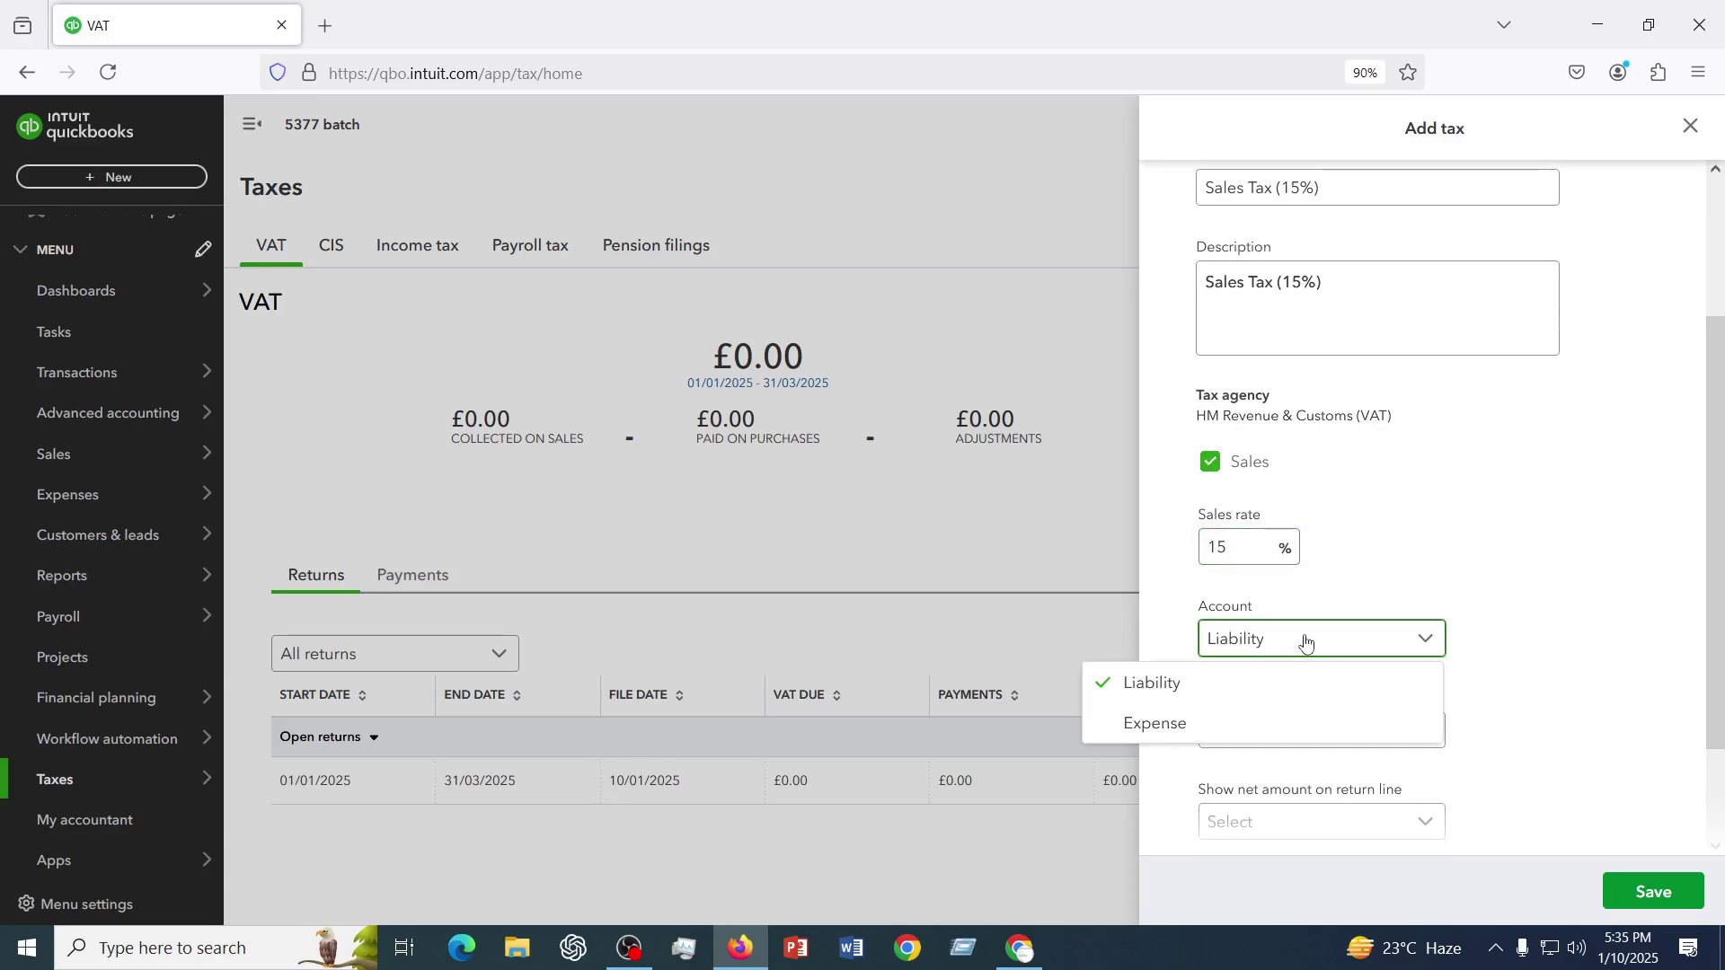
pyautogui.click(1150, 726)
pyautogui.scroll(-2, 1384, 678)
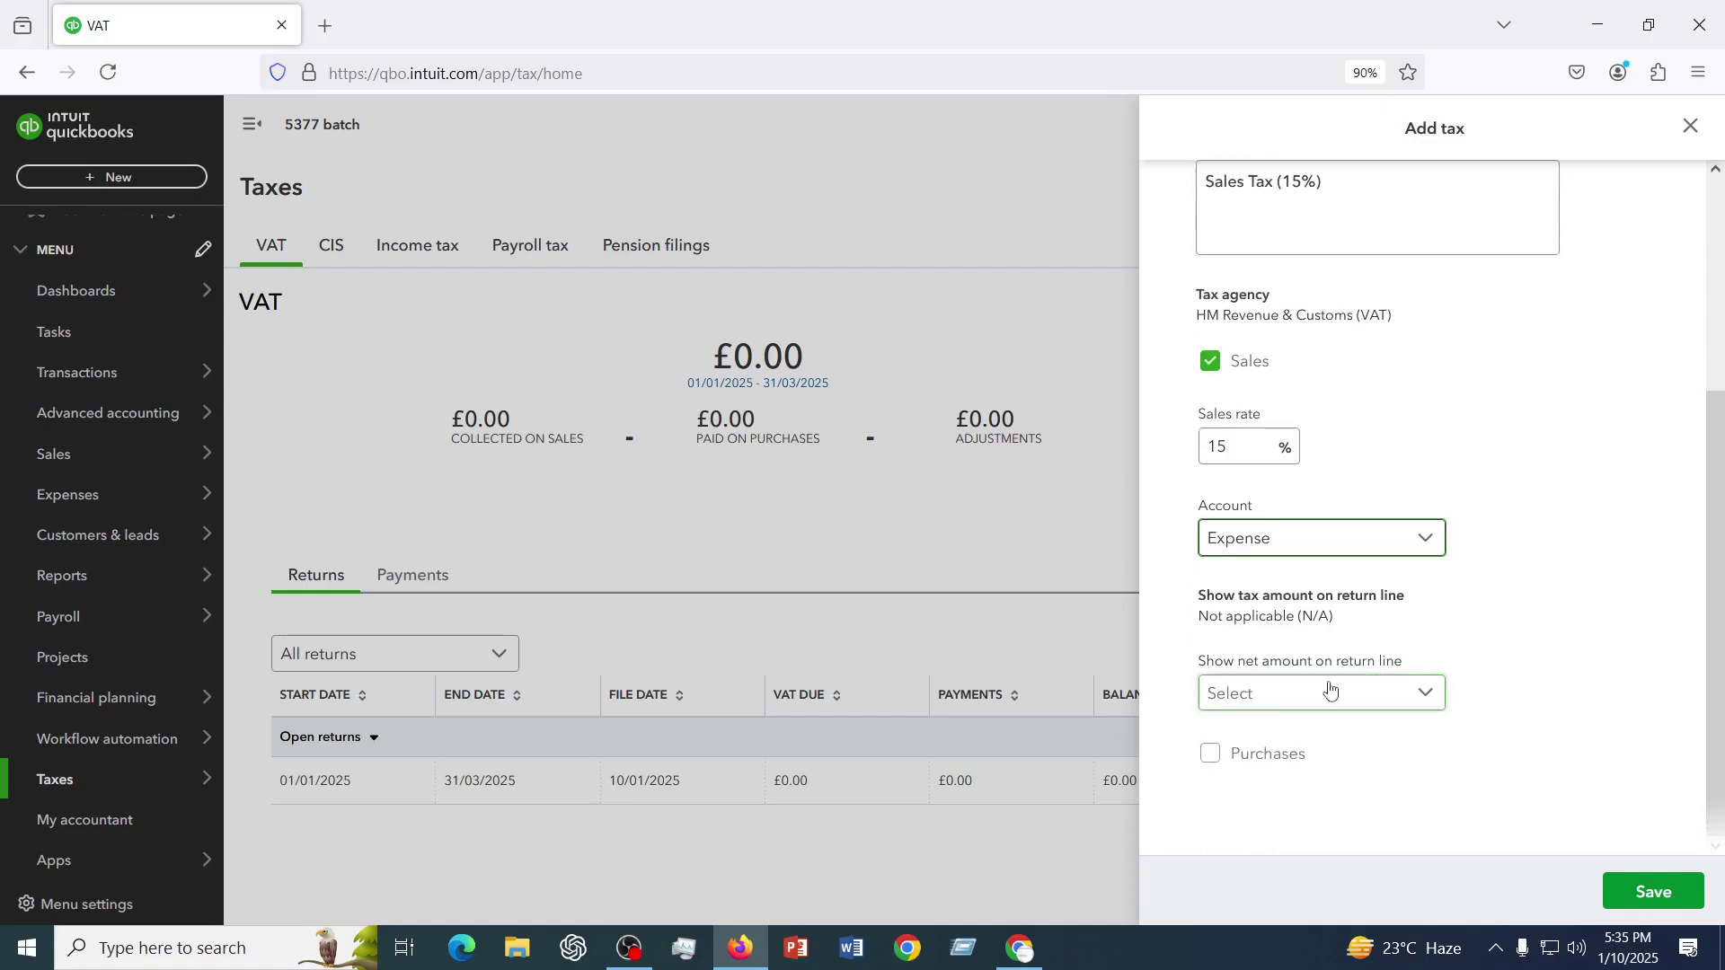
pyautogui.click(1276, 701)
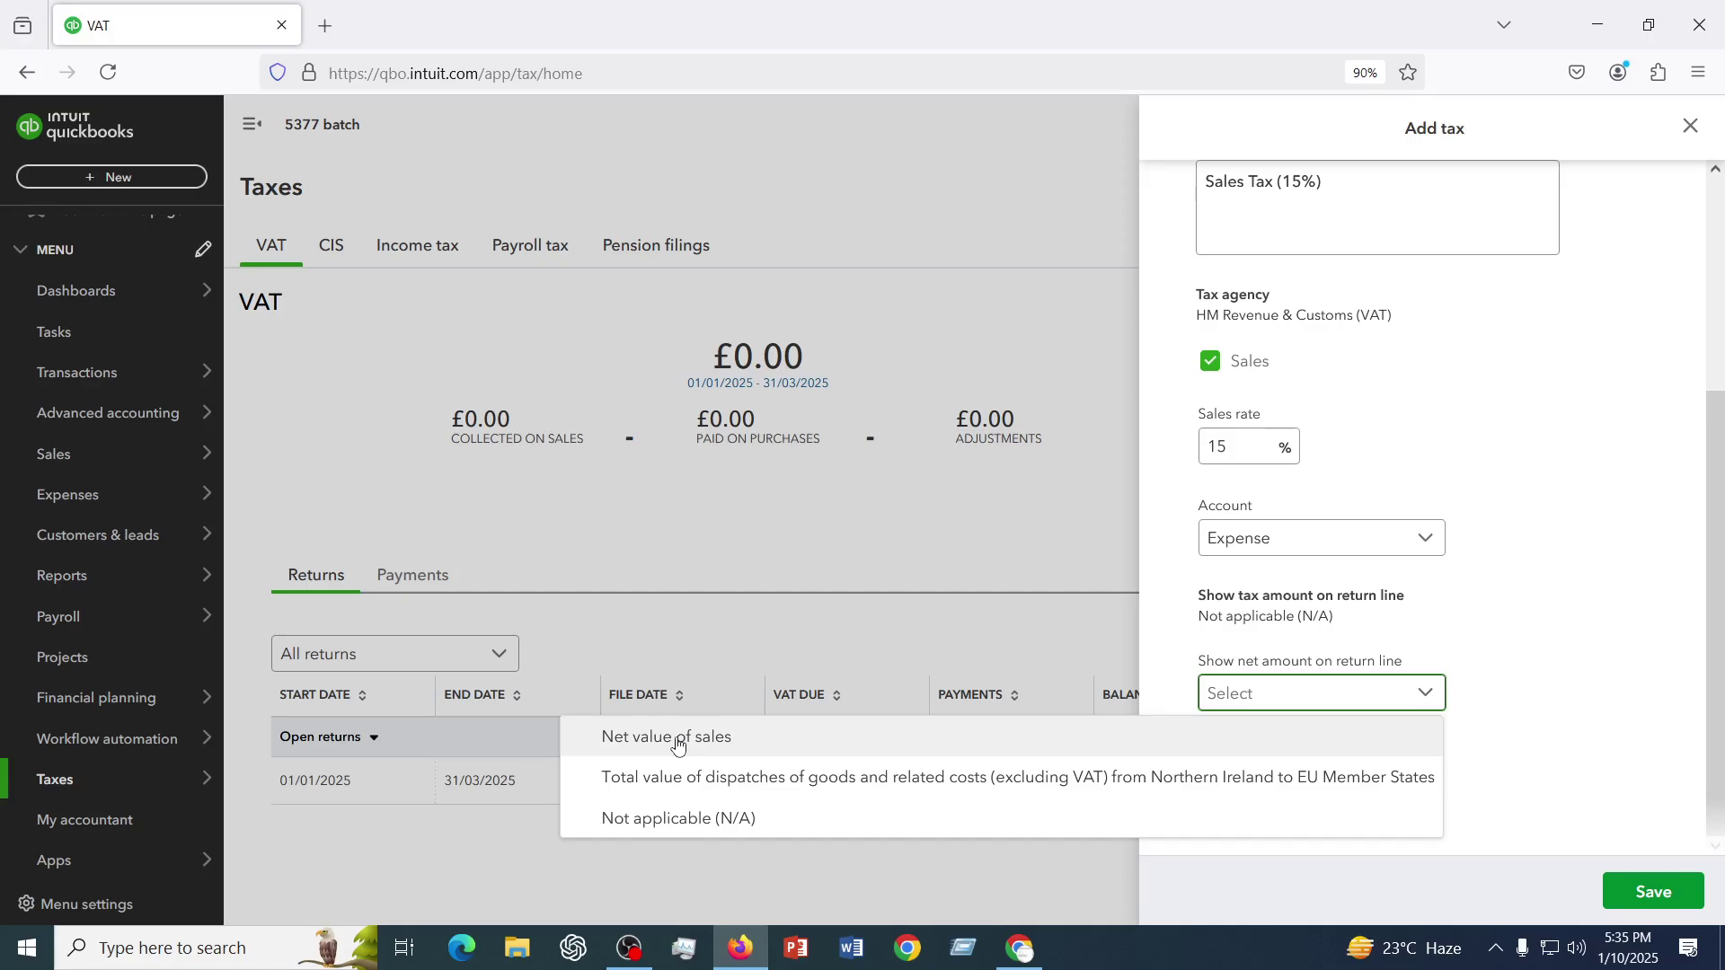
pyautogui.click(678, 745)
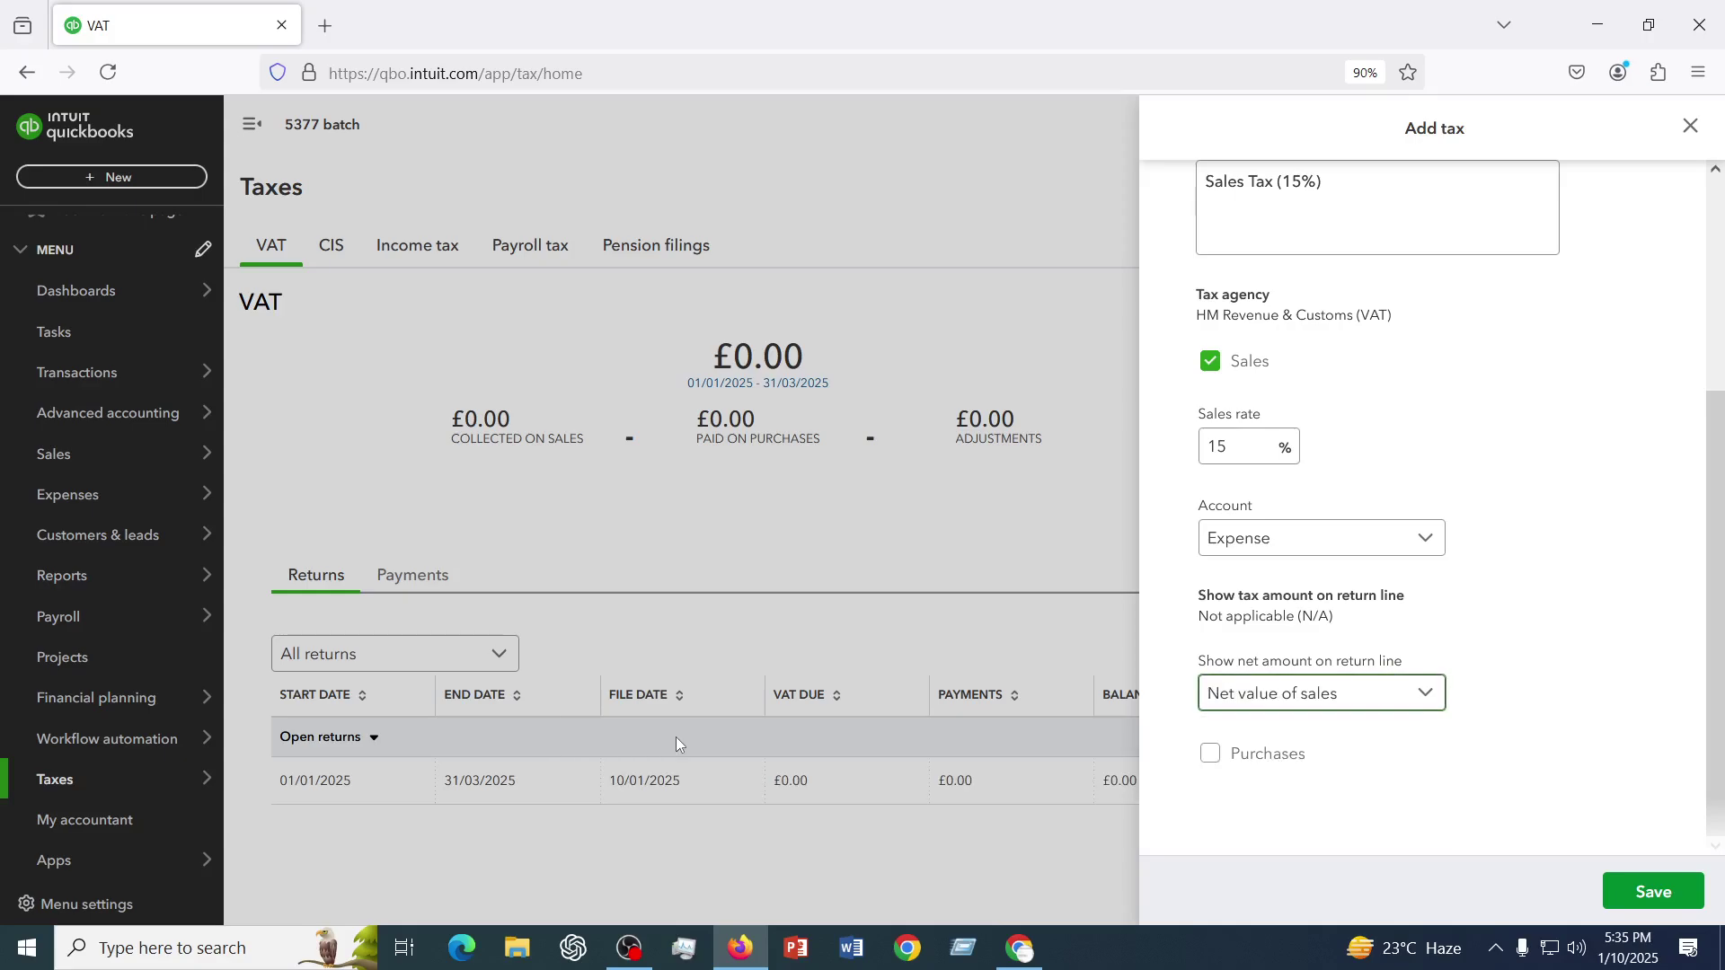
# - Enable purchases at a 10% rate posting to the Expense account
pyautogui.click(1212, 755)
pyautogui.scroll(-4, 1317, 701)
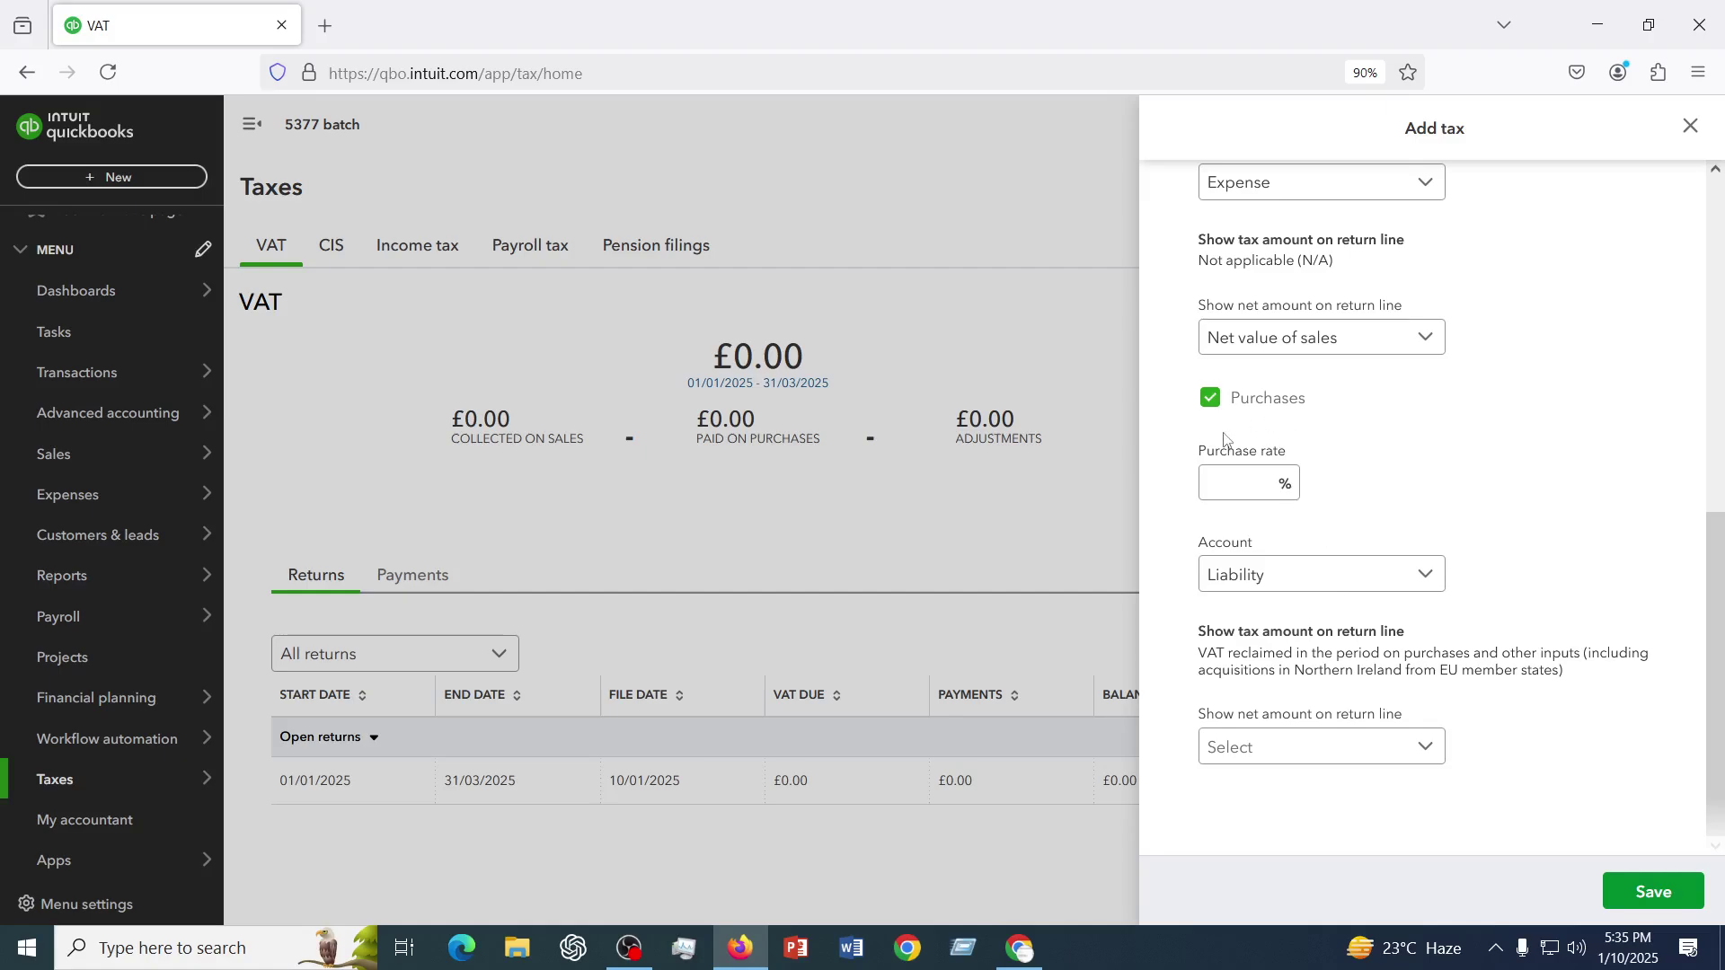
pyautogui.click(1263, 482)
pyautogui.write('10')
pyautogui.click(1306, 585)
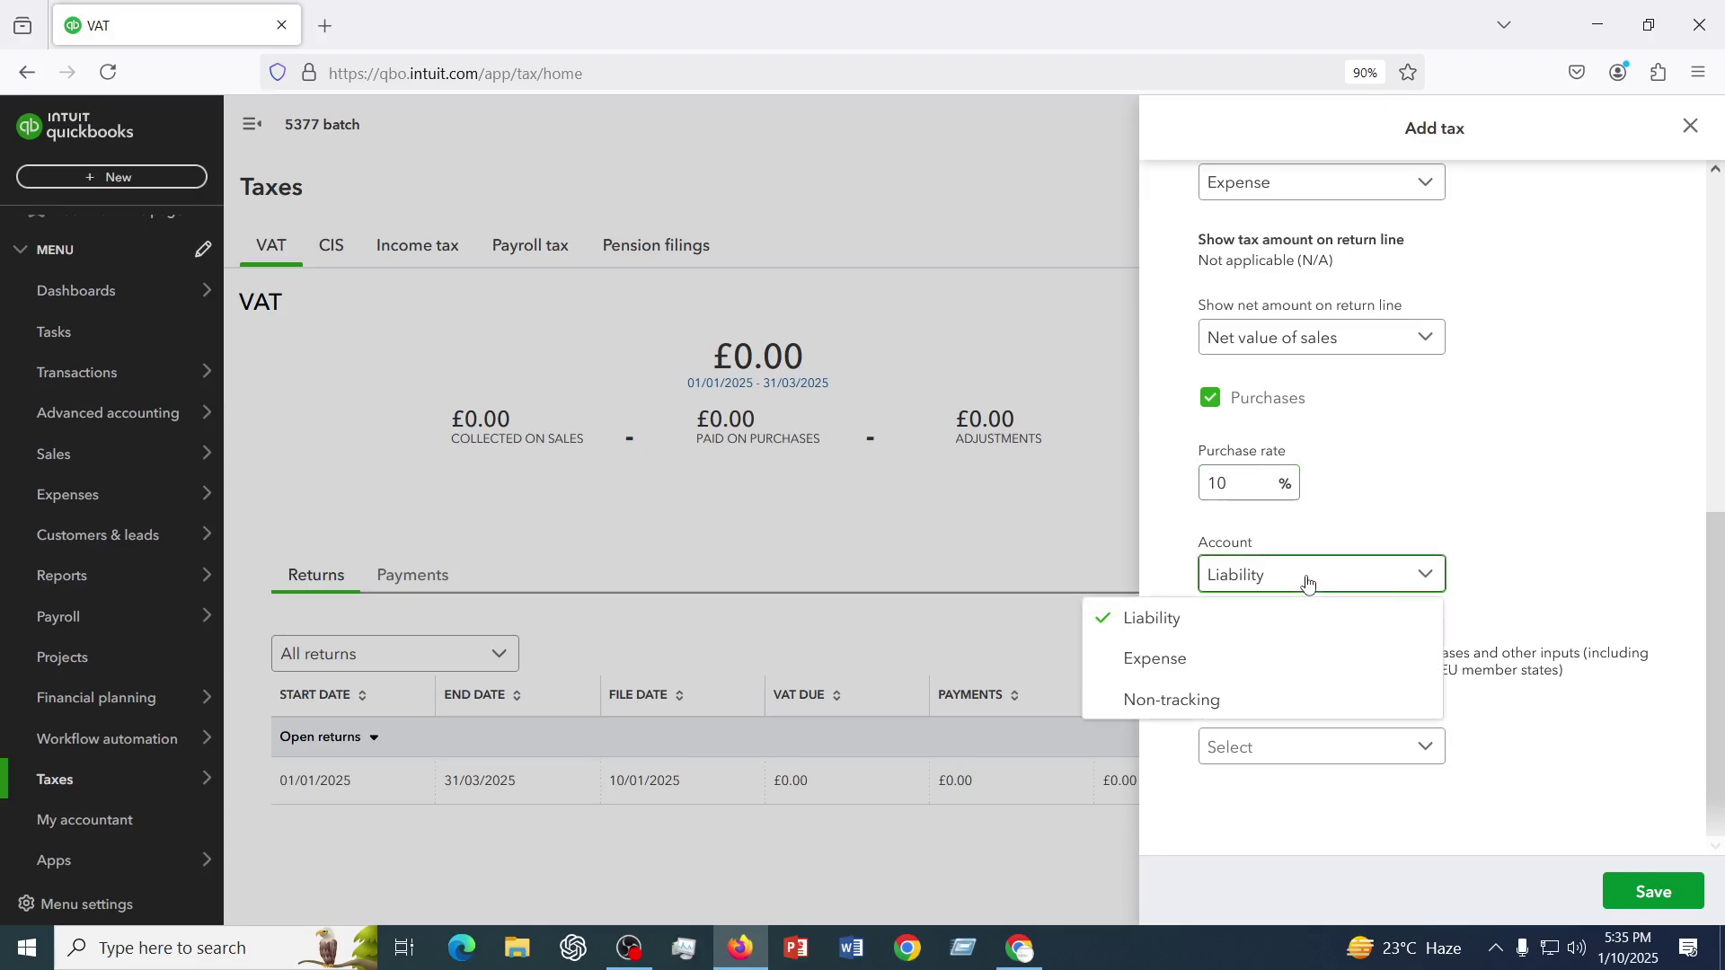
pyautogui.click(1156, 660)
# - Change the sales tax account from Expense to Liability
pyautogui.scroll(3, 1560, 439)
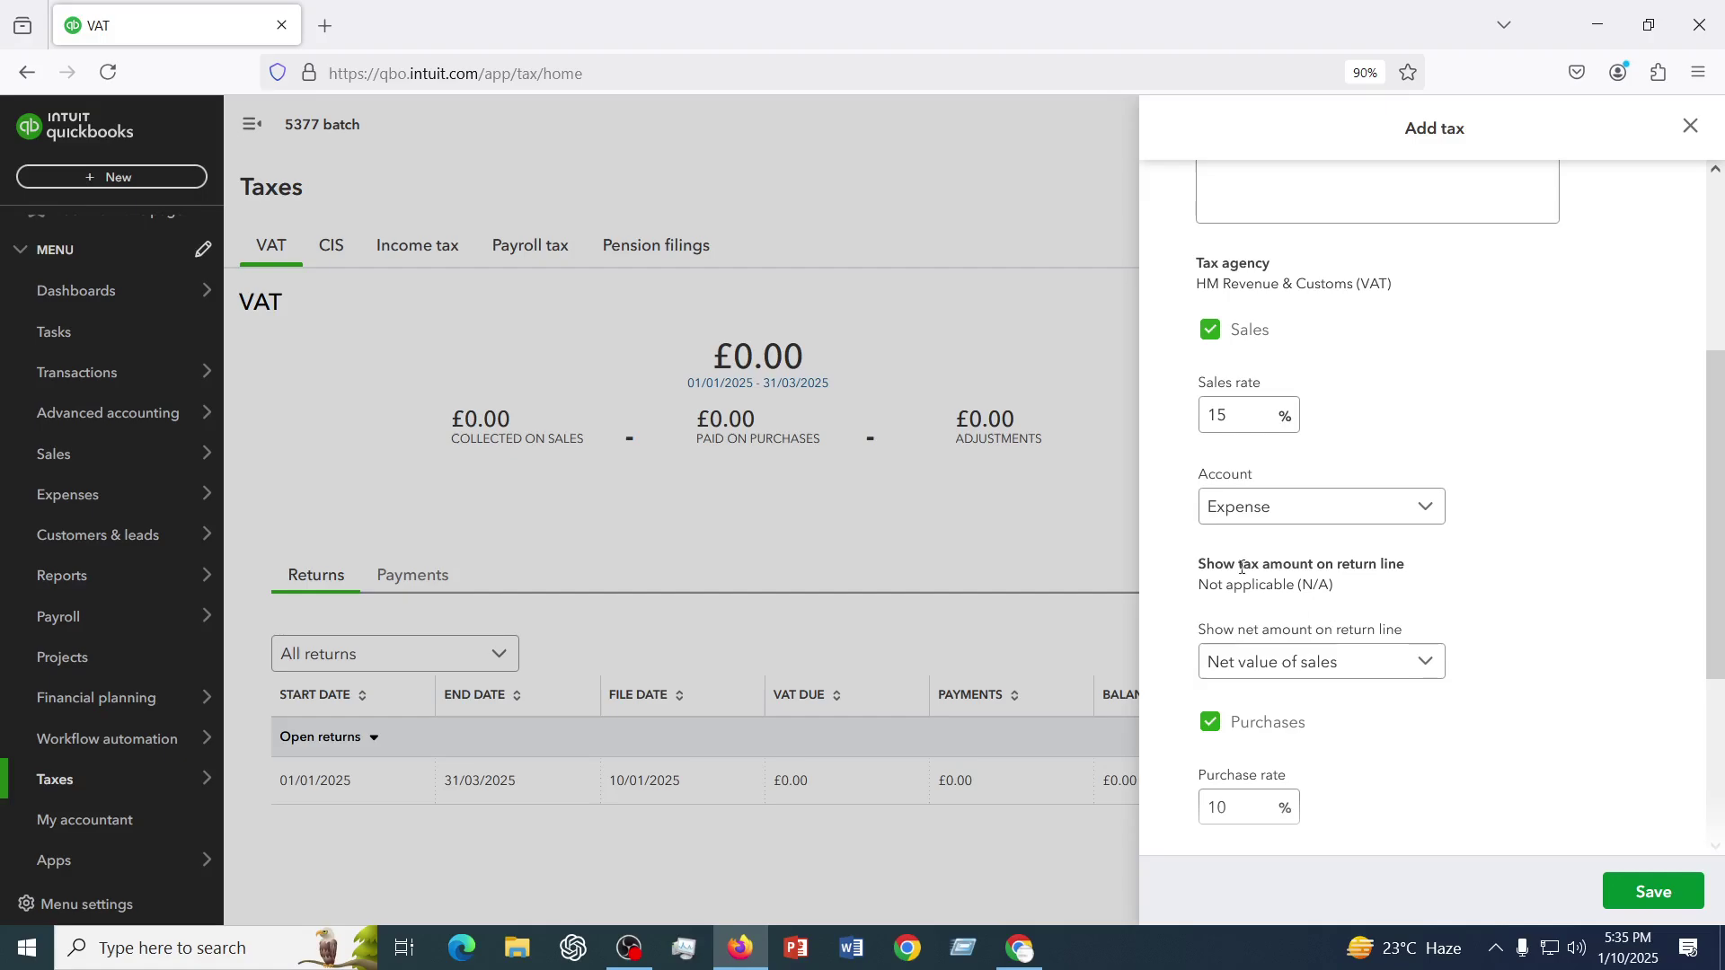
pyautogui.click(1333, 509)
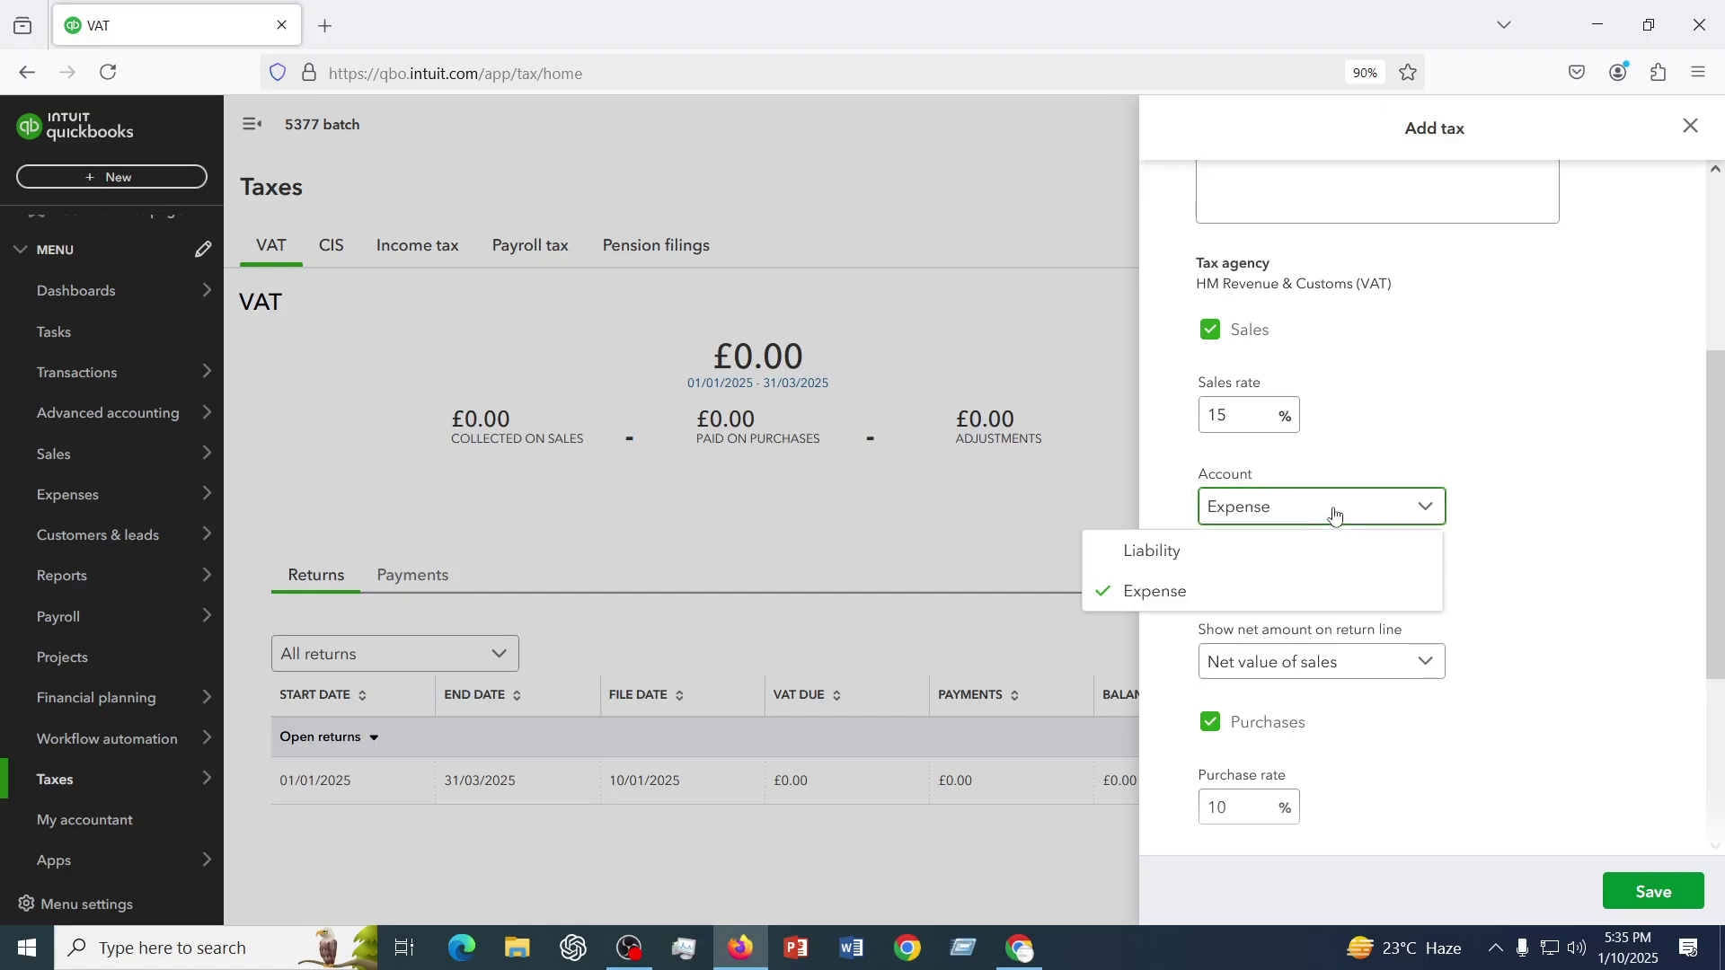
pyautogui.click(1165, 570)
pyautogui.scroll(-3, 1332, 650)
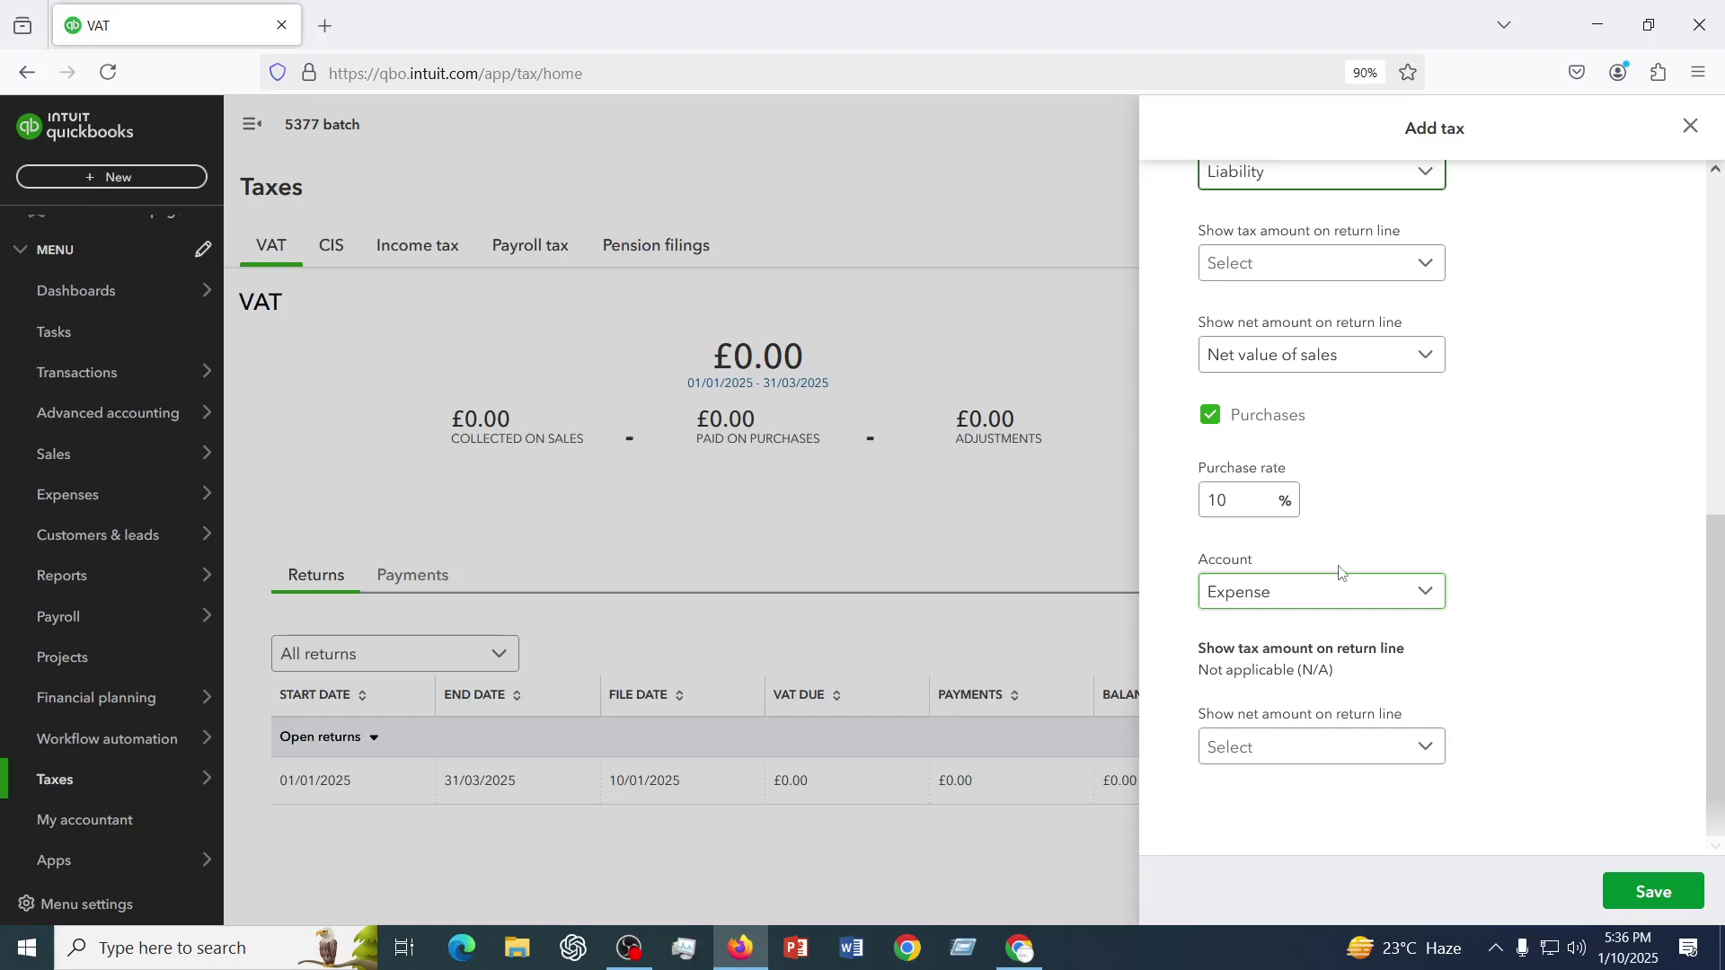
pyautogui.scroll(2, 1352, 549)
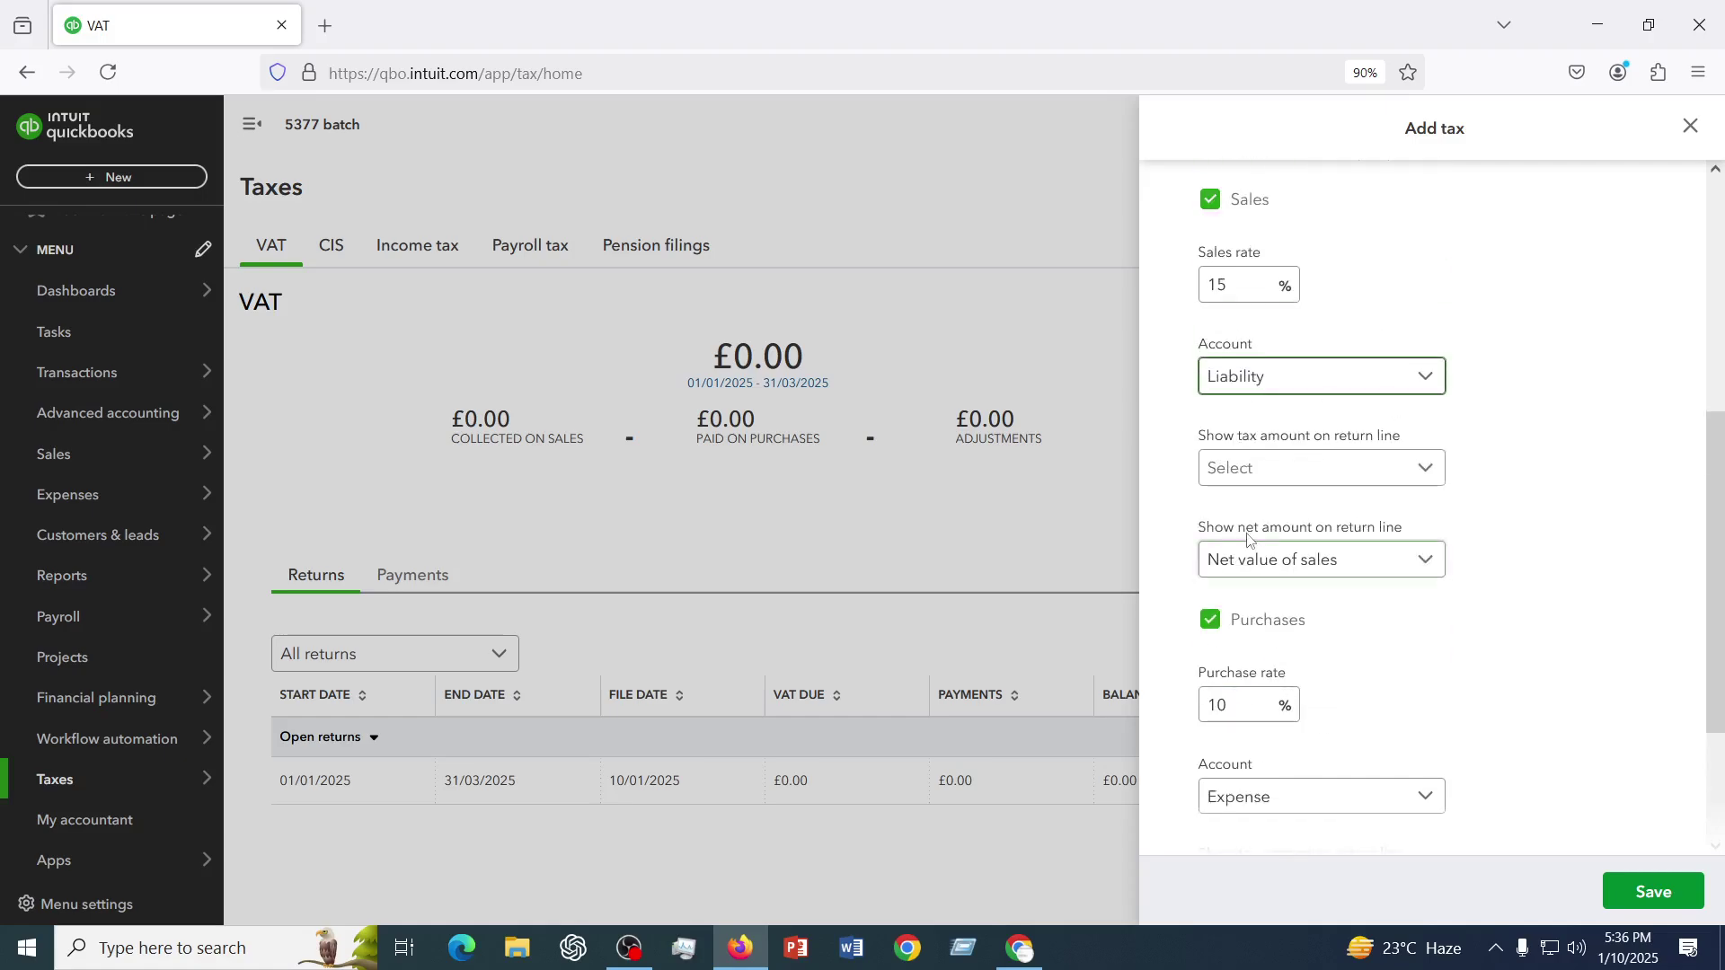
pyautogui.scroll(-2, 1249, 485)
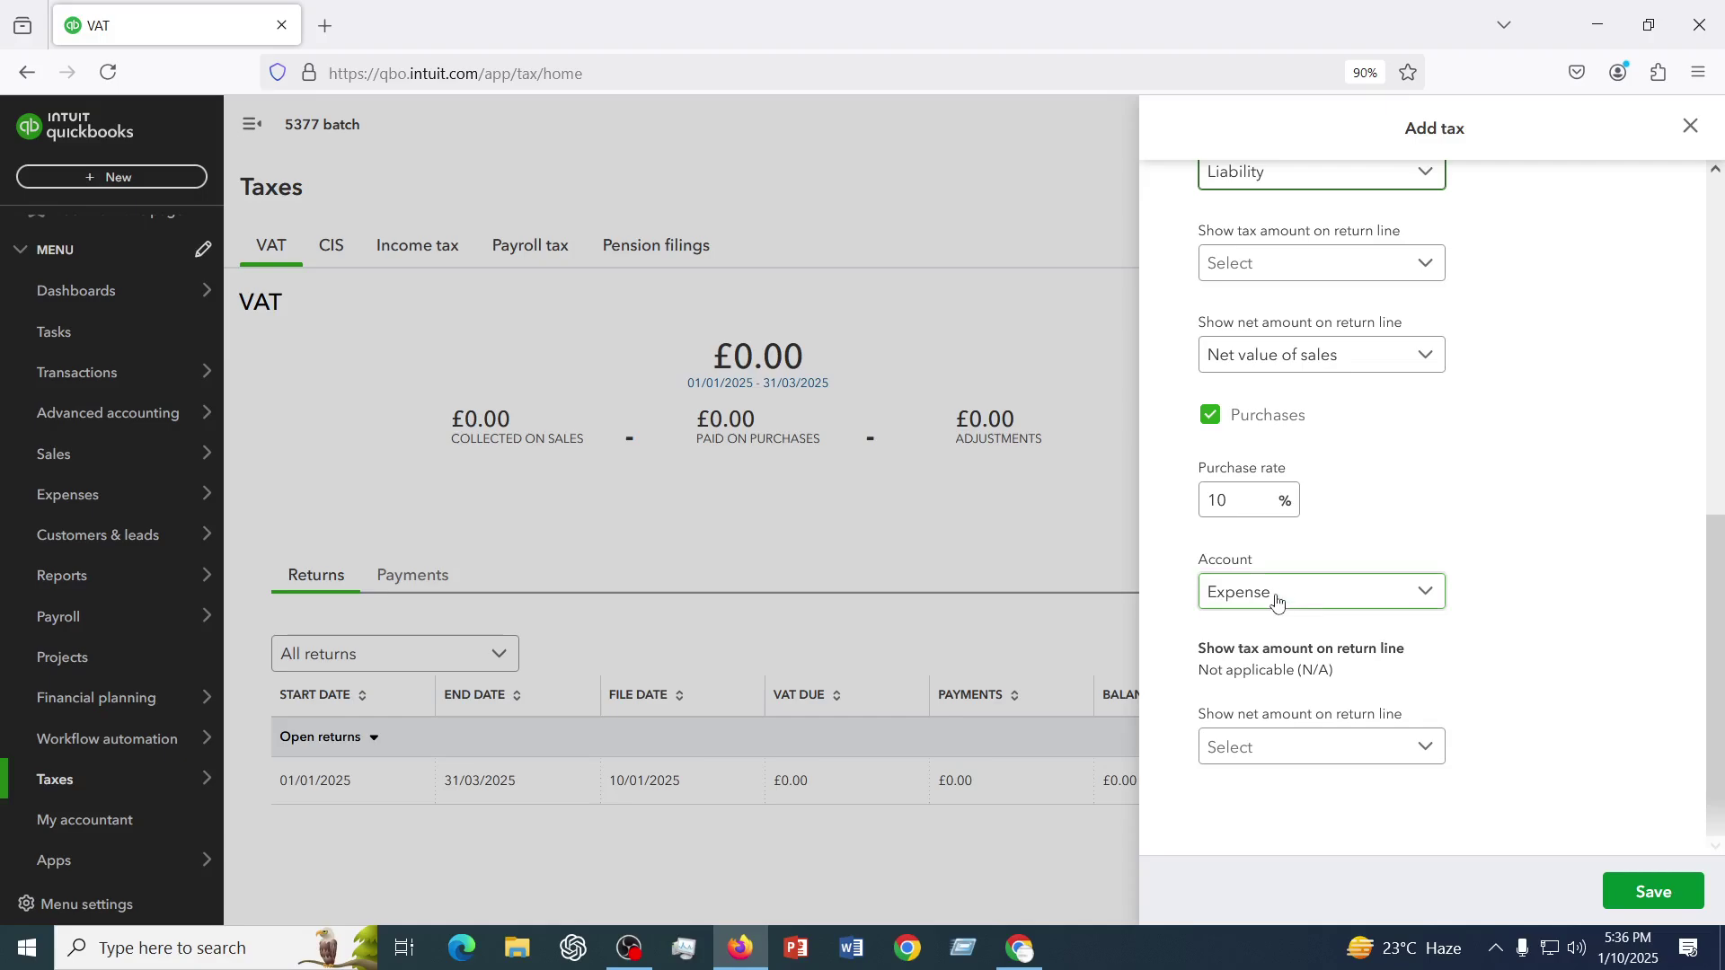
# - Report purchases as Net value of purchases and save the Sales Tax (15%) rate
pyautogui.click(1353, 759)
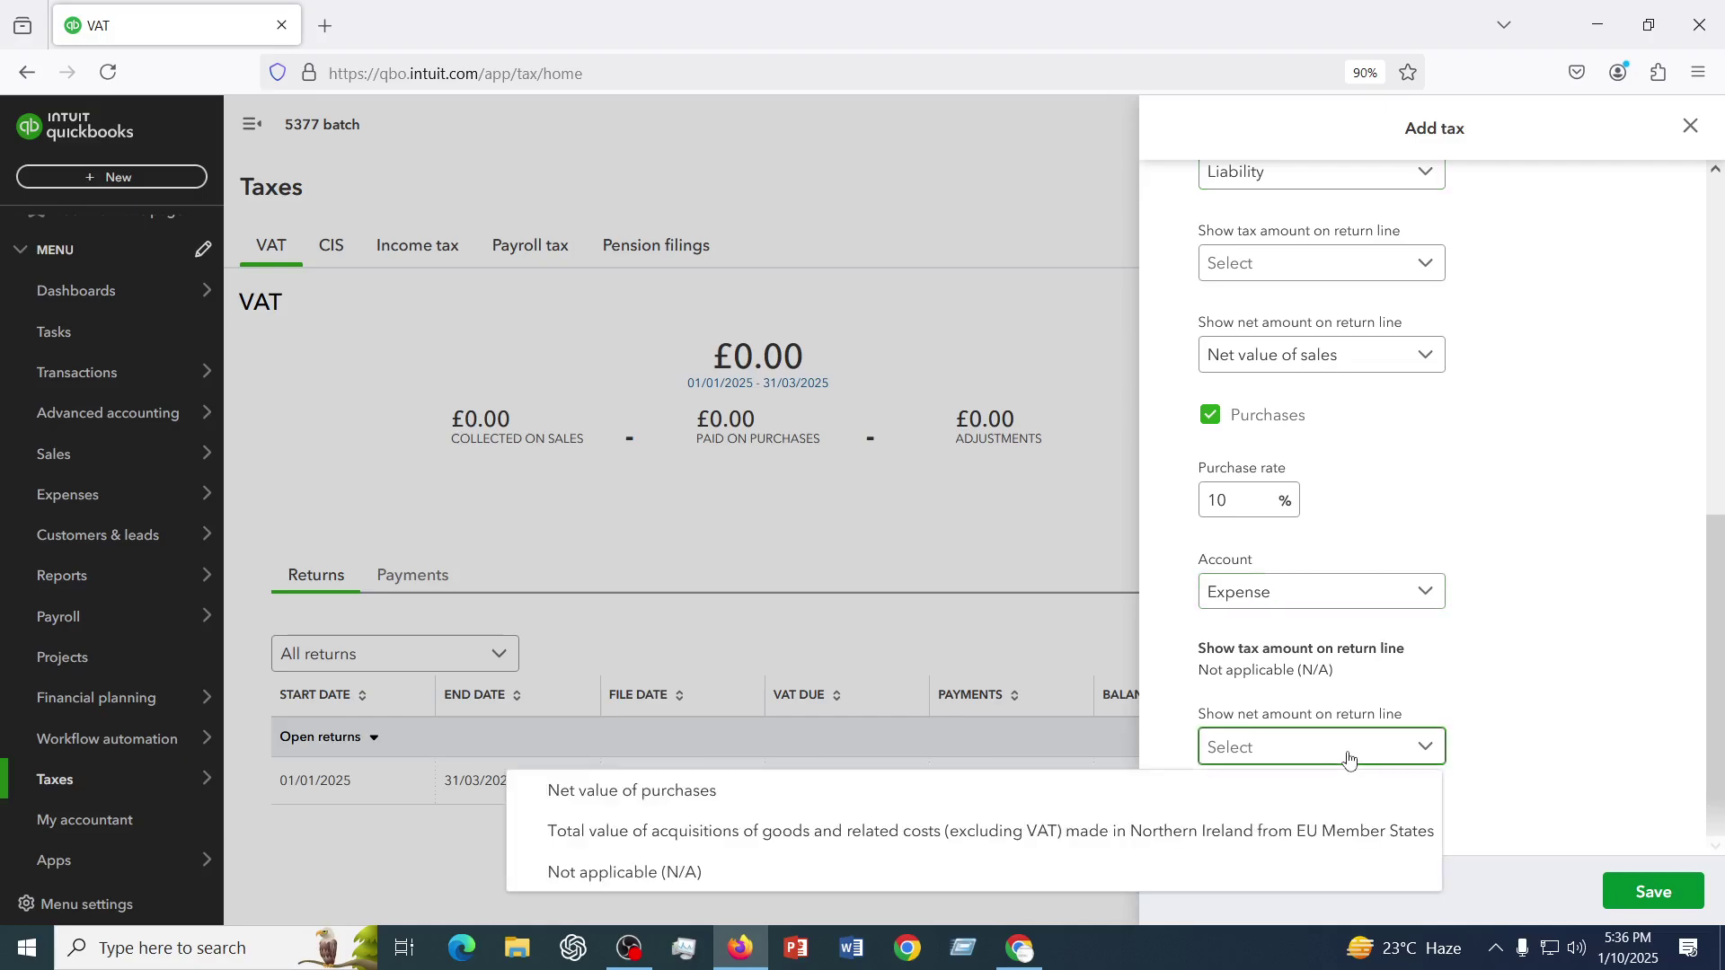
pyautogui.click(635, 792)
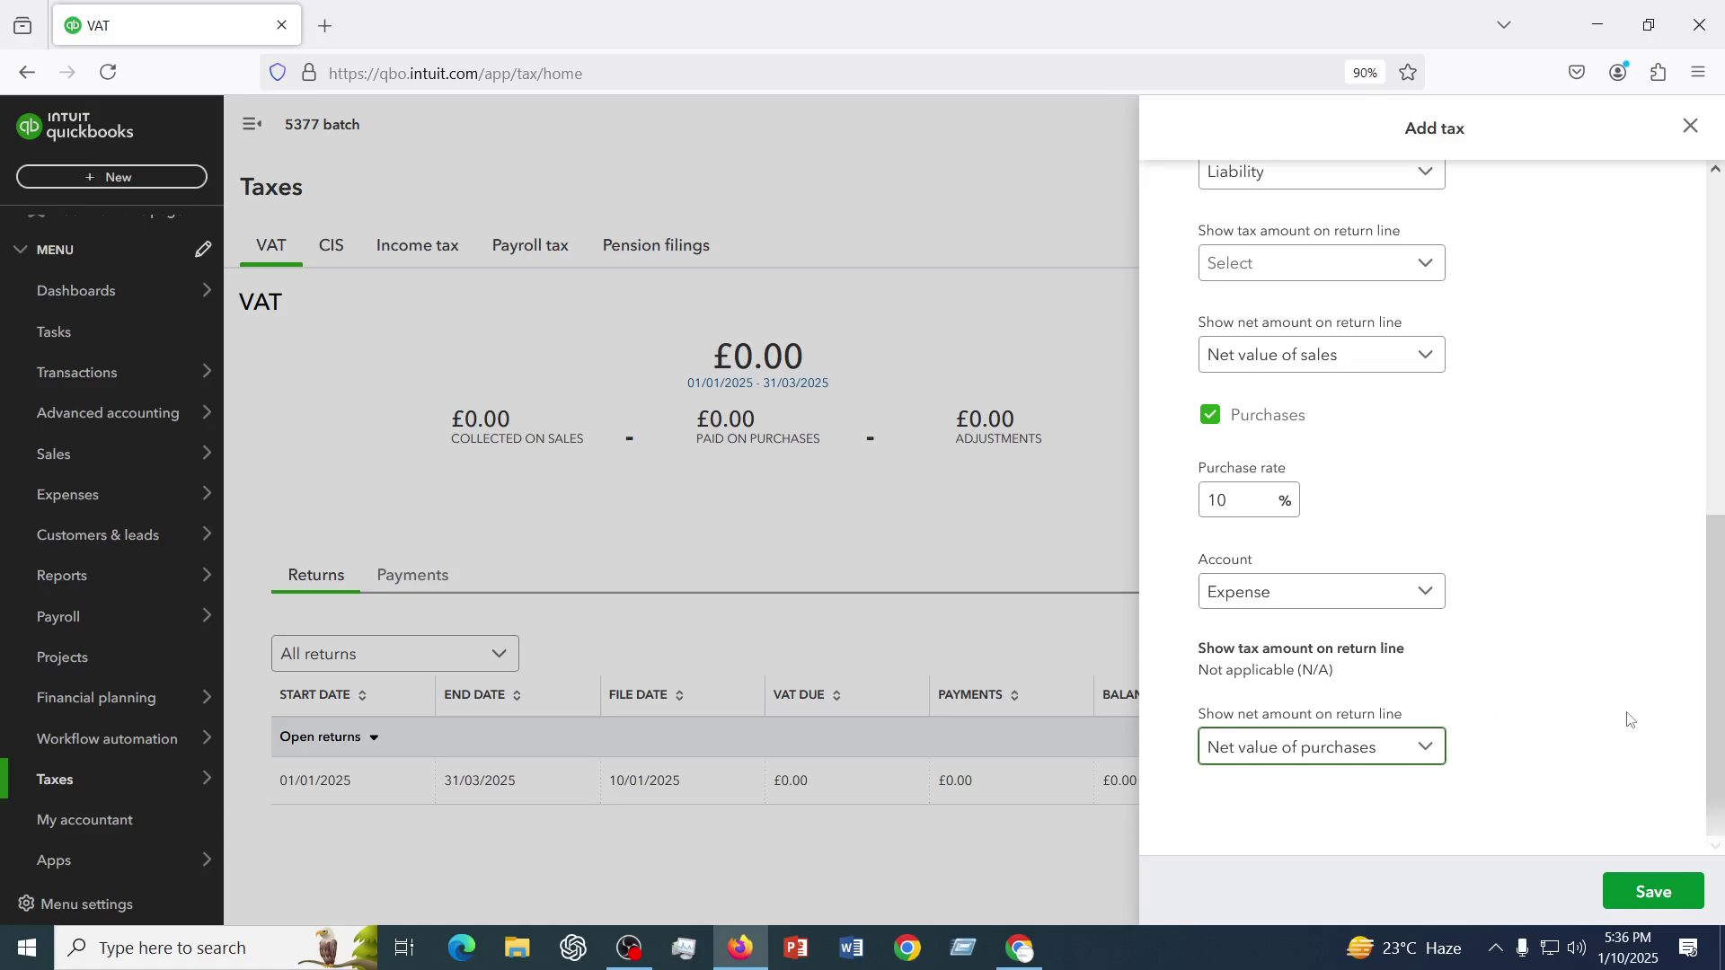
pyautogui.scroll(8, 1301, 608)
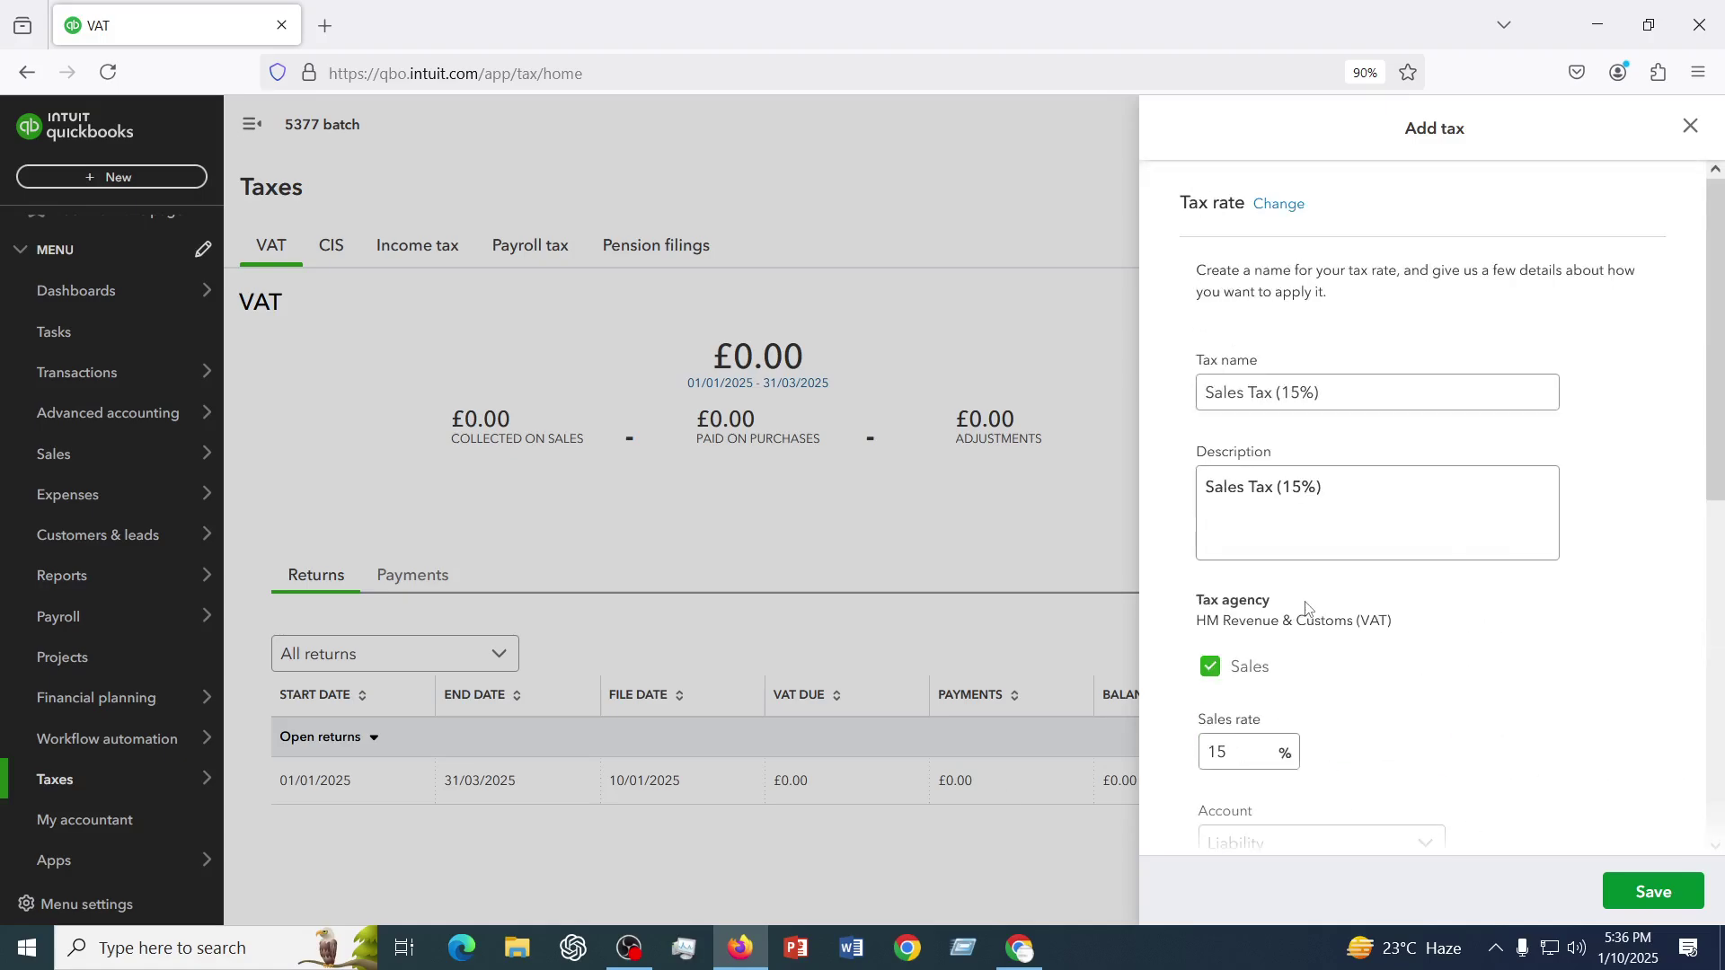
pyautogui.scroll(-8, 1307, 609)
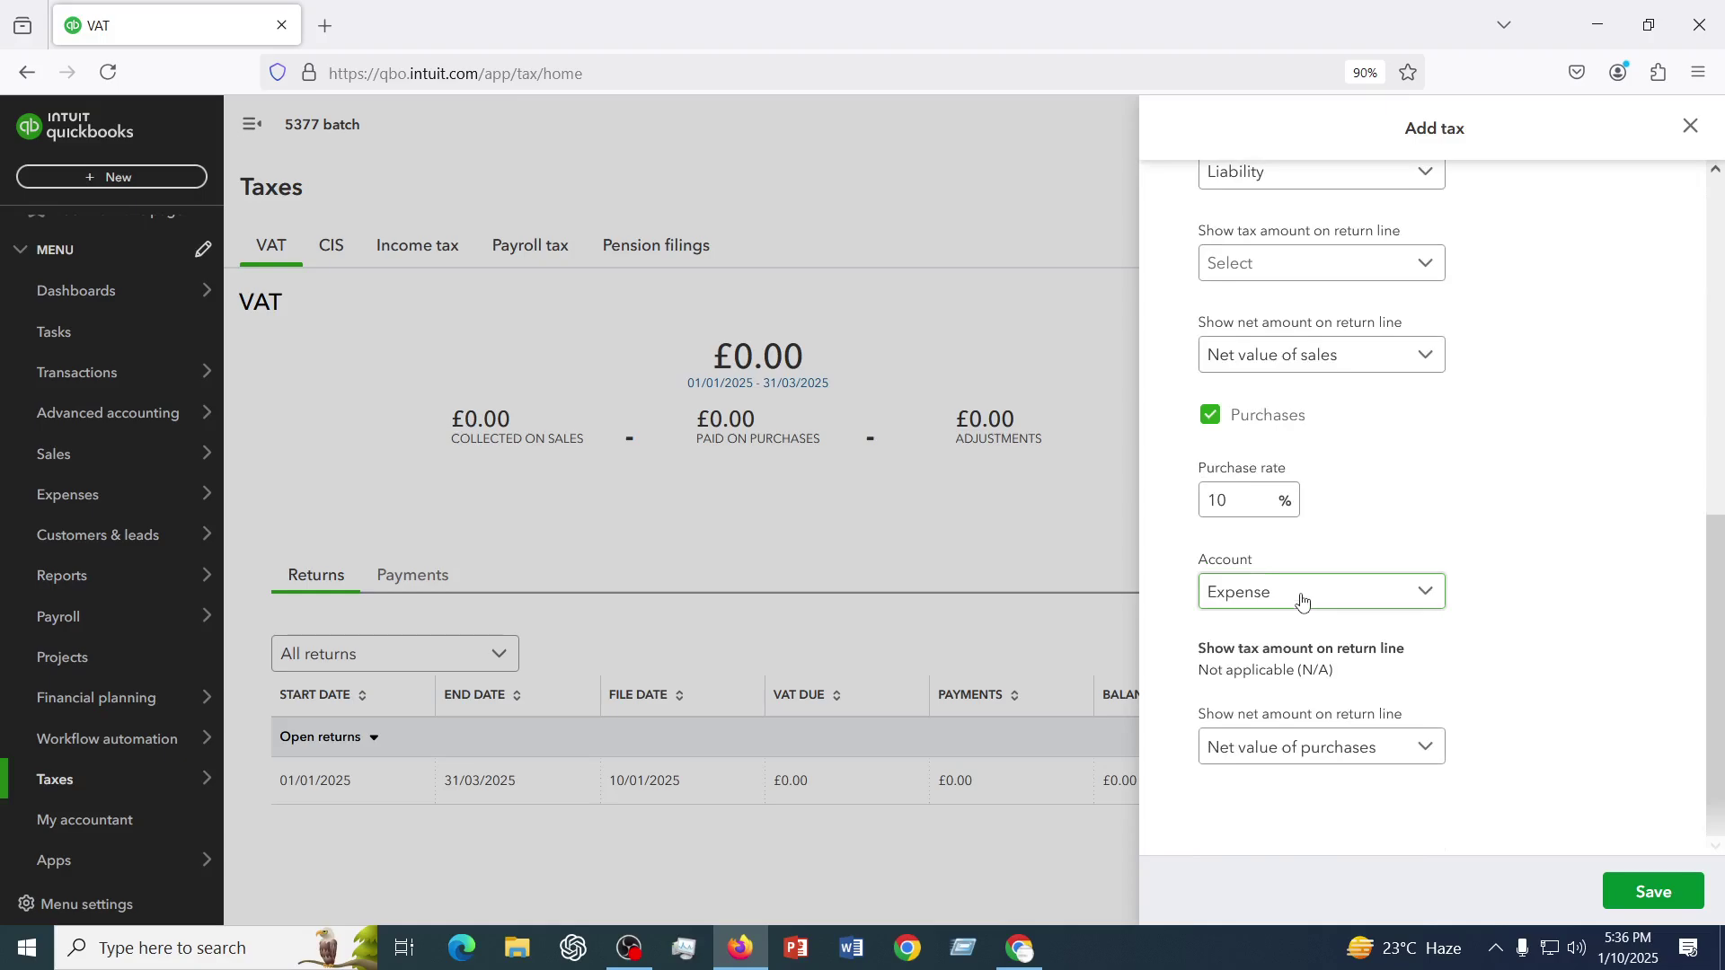
pyautogui.click(1661, 898)
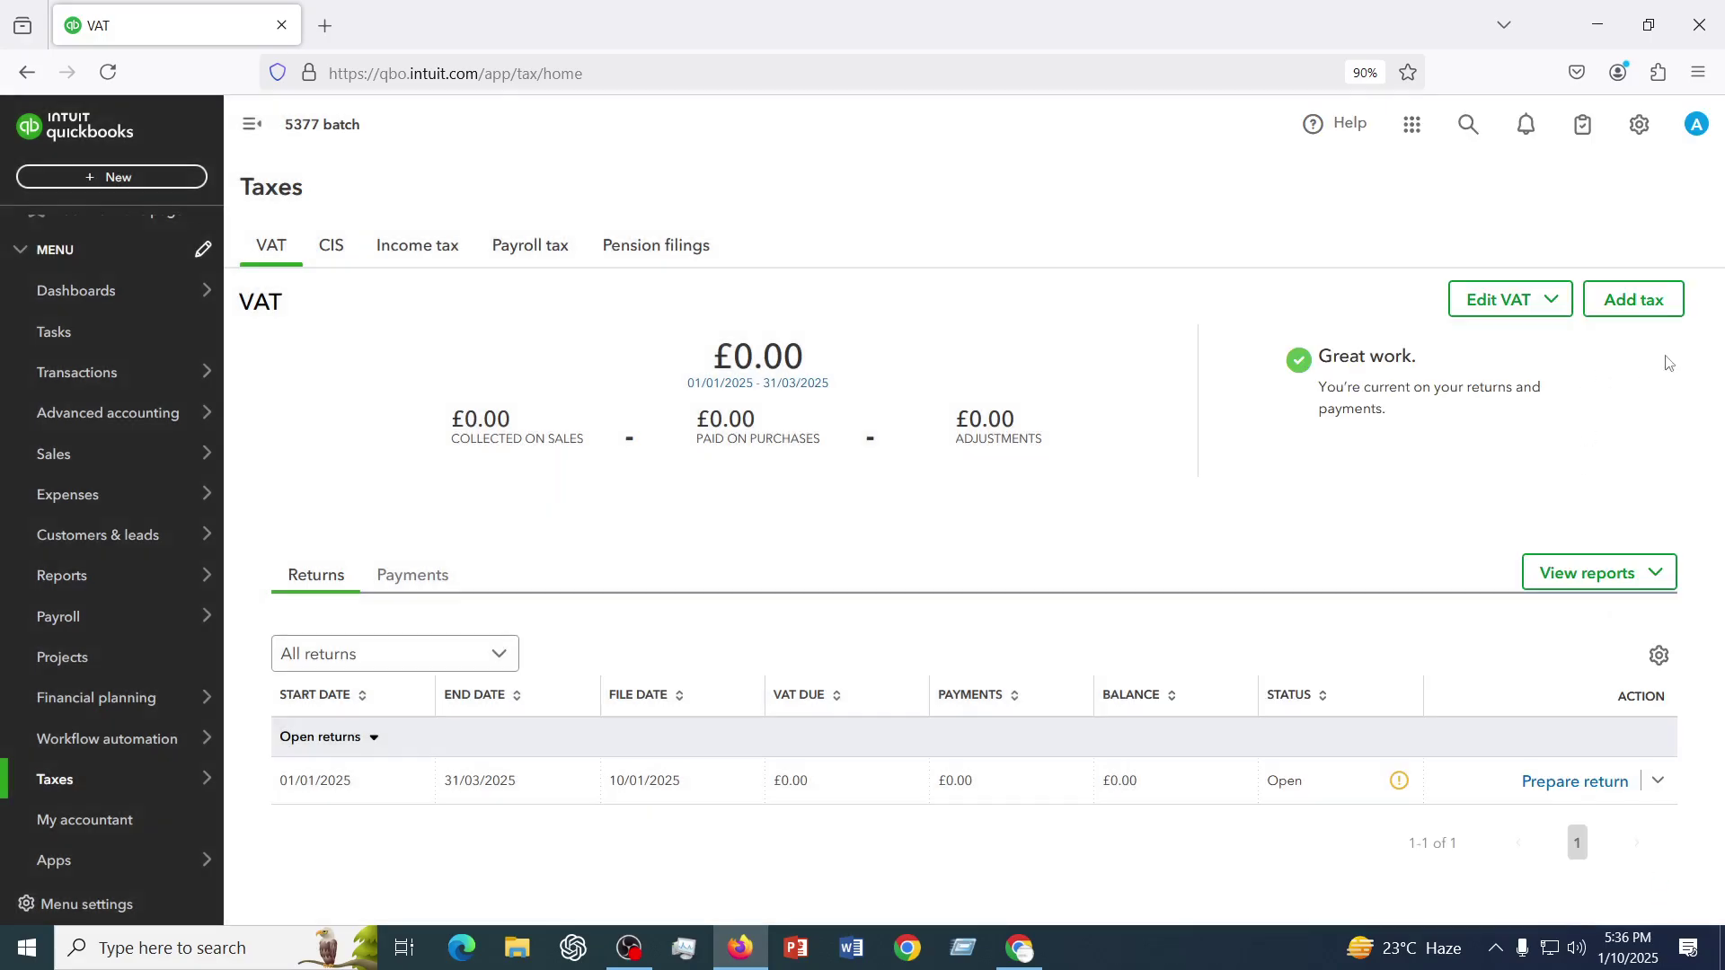
# - Open a blank Group rate form, closing and reopening Add tax once, ready for the group name
pyautogui.click(1632, 302)
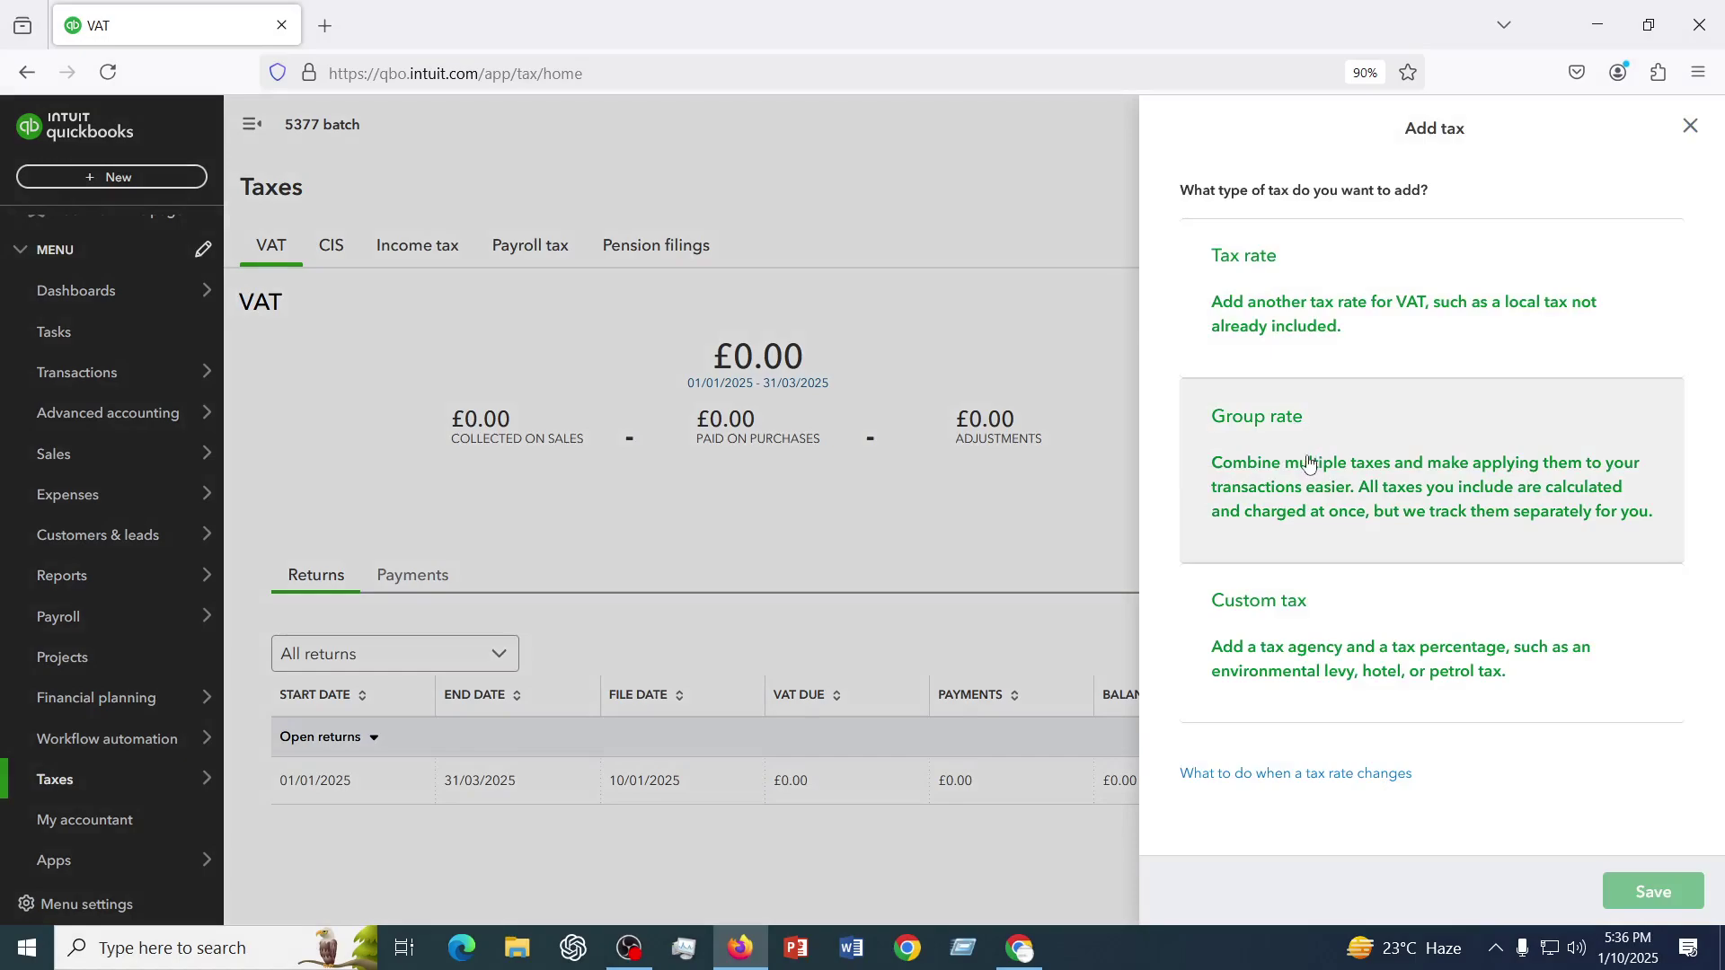
pyautogui.click(1303, 463)
pyautogui.click(1283, 733)
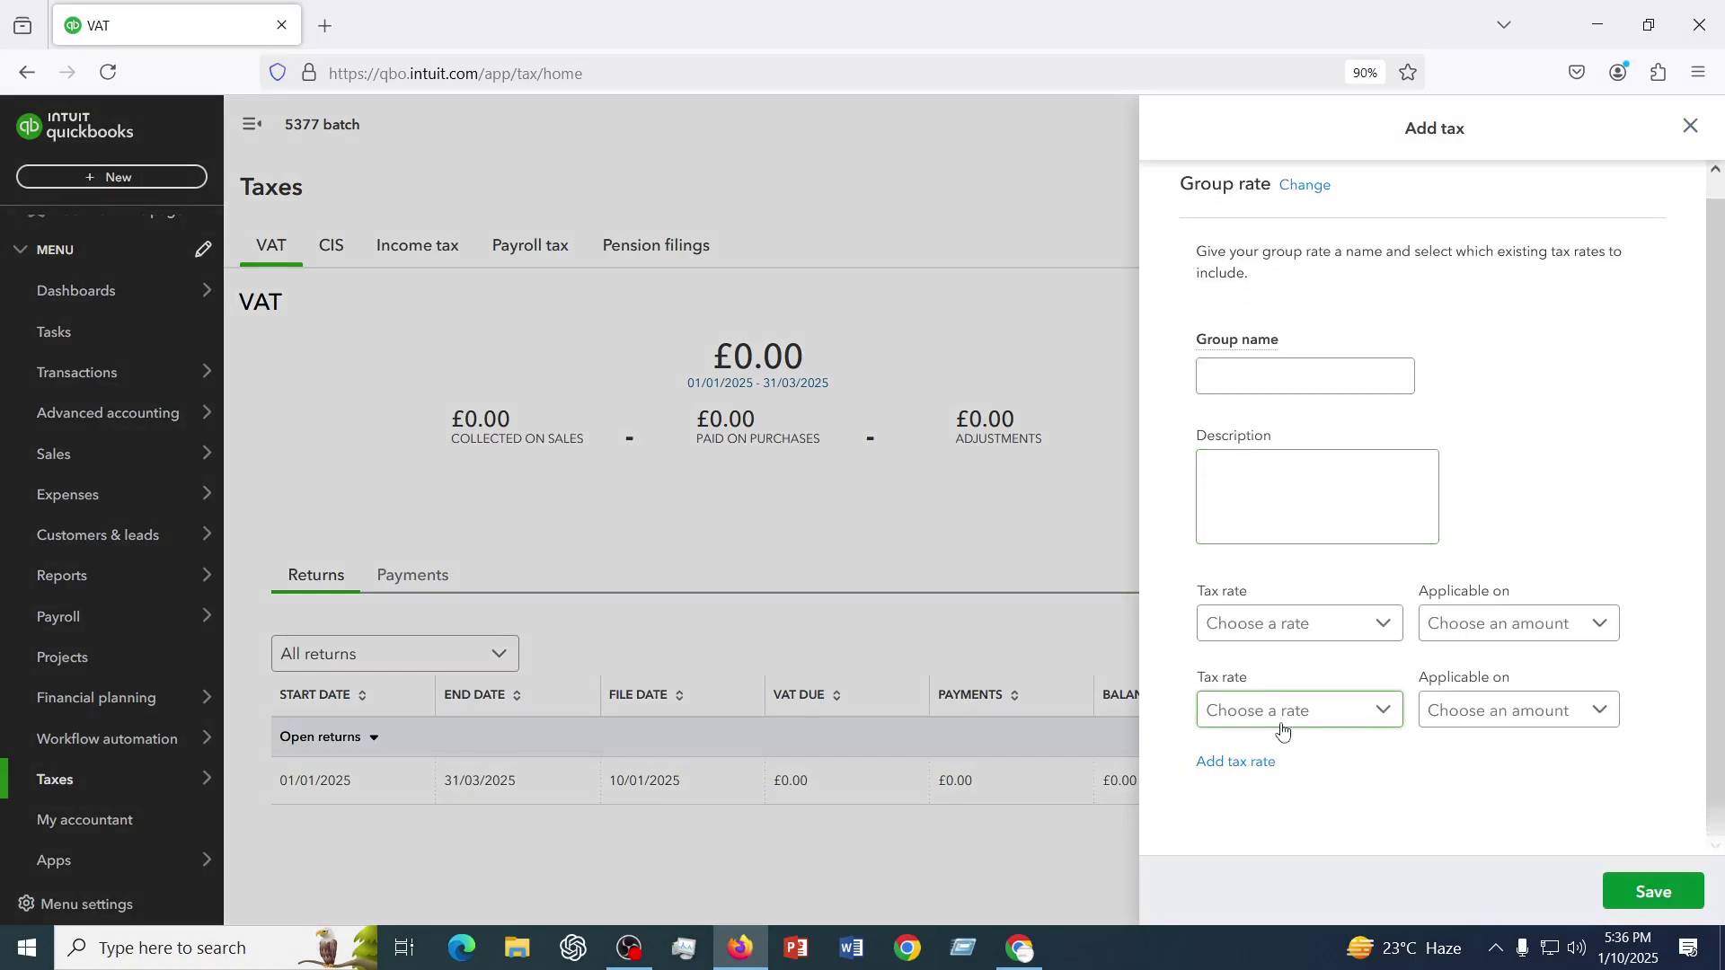
pyautogui.click(1241, 395)
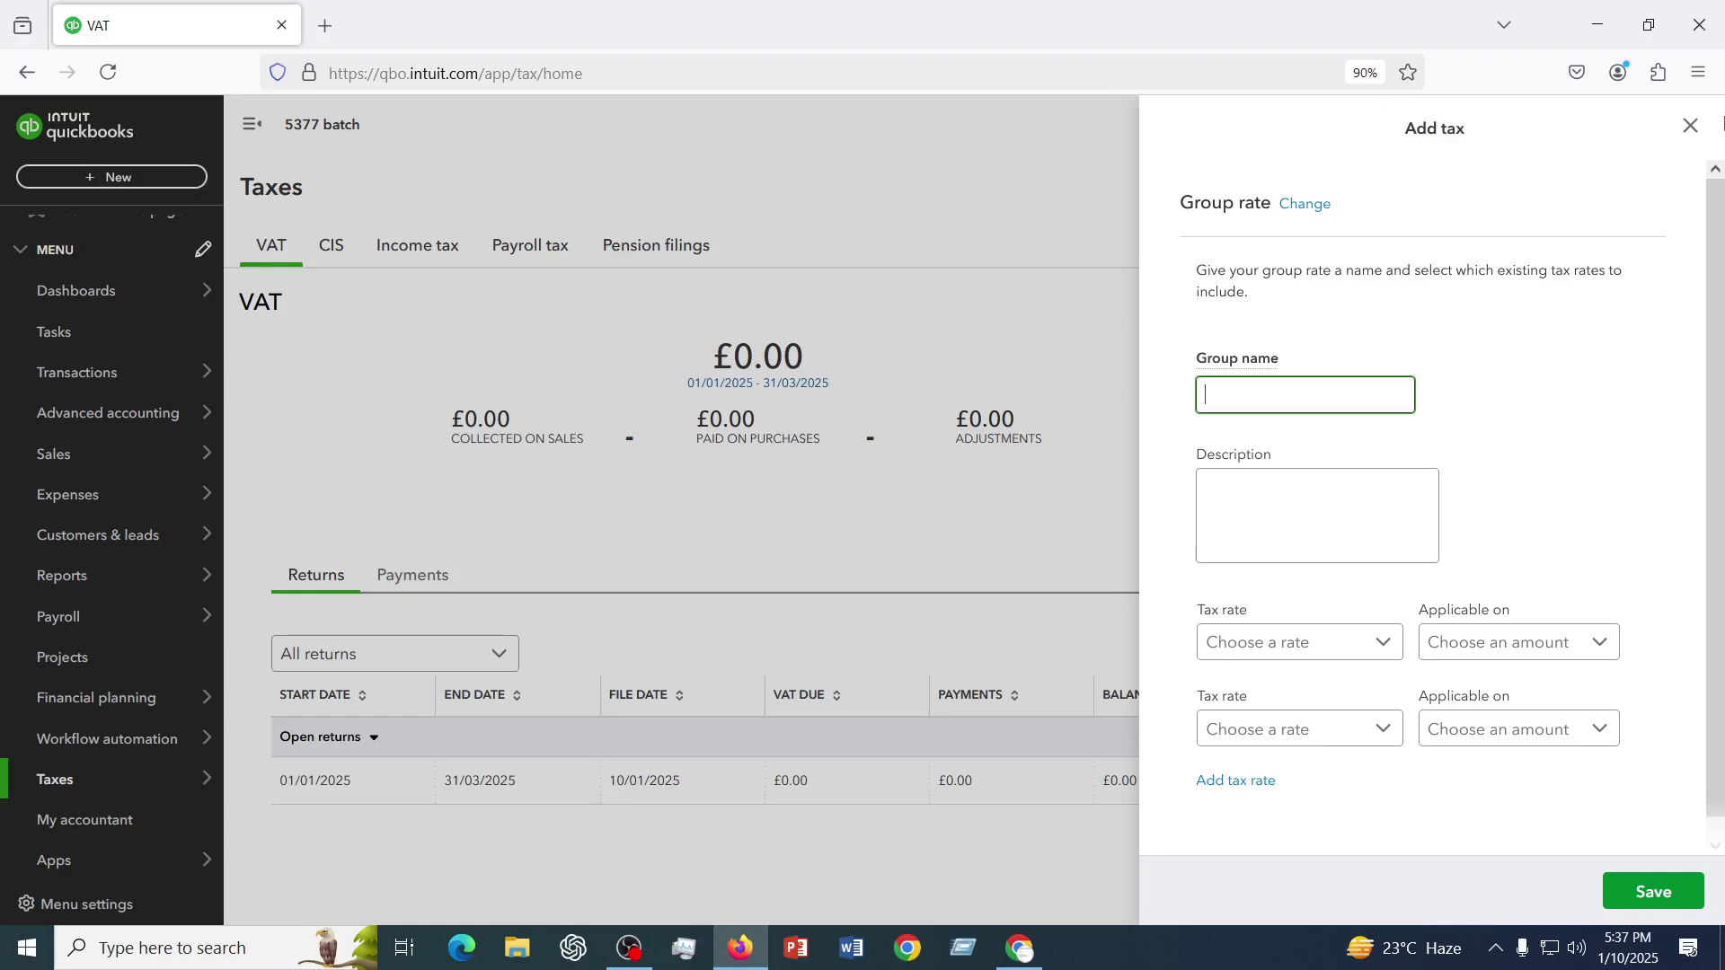
pyautogui.click(1692, 126)
pyautogui.click(1640, 302)
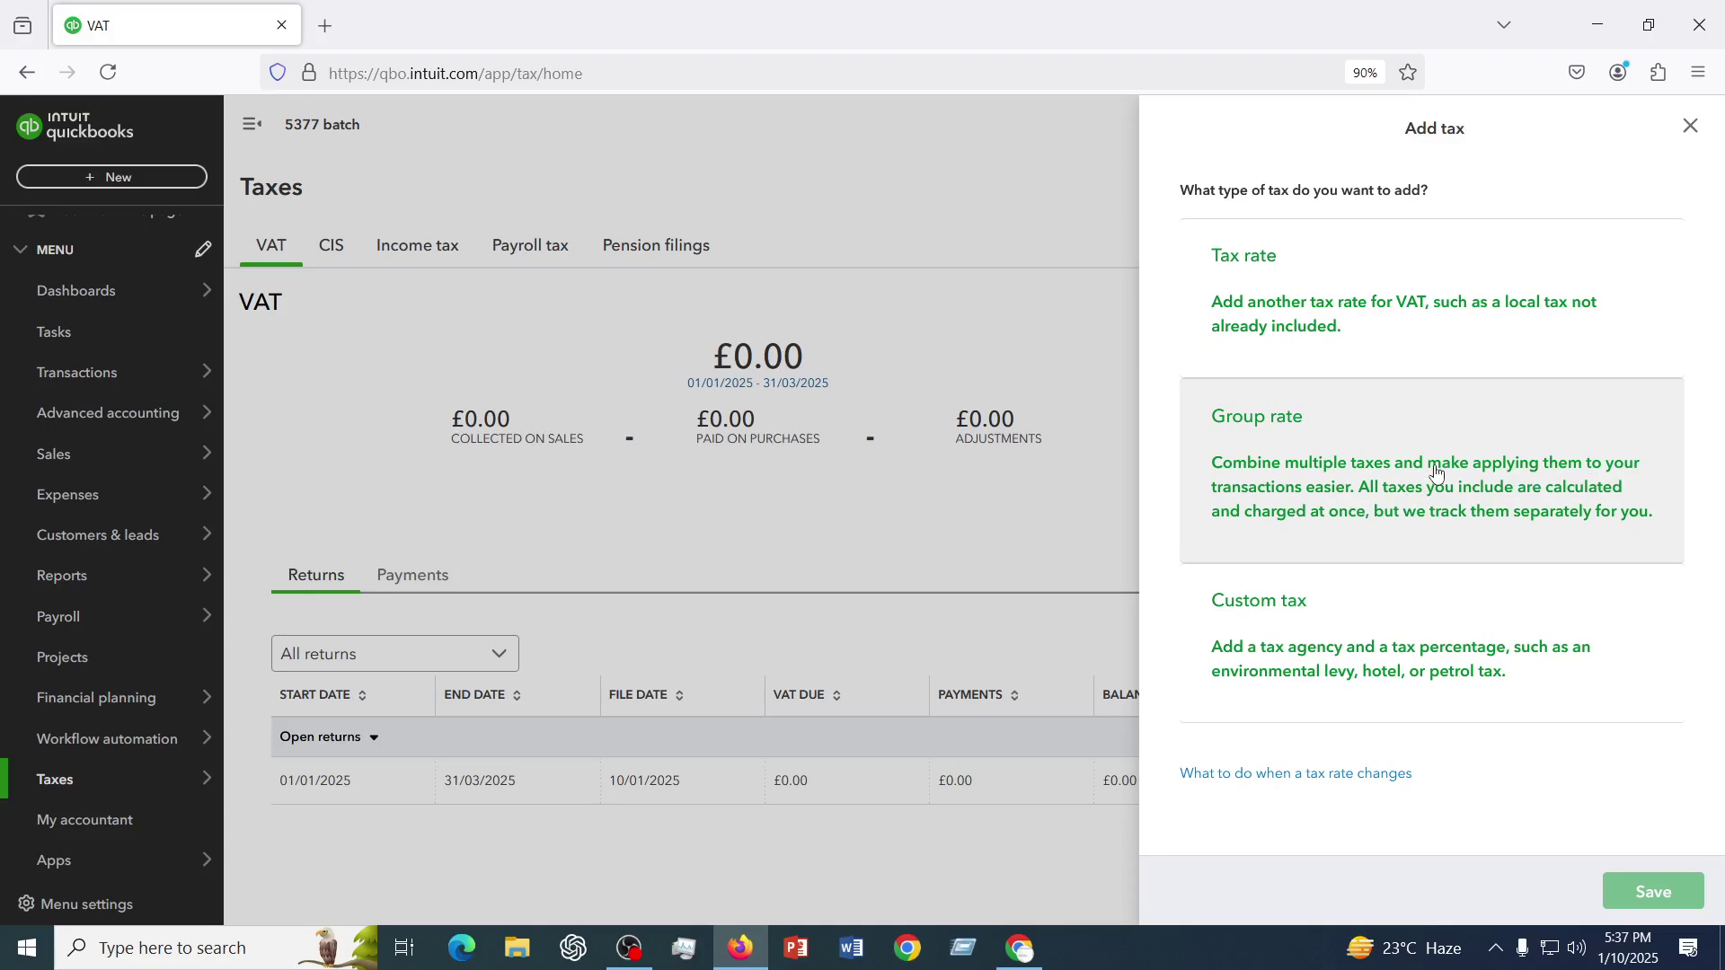
pyautogui.click(1287, 490)
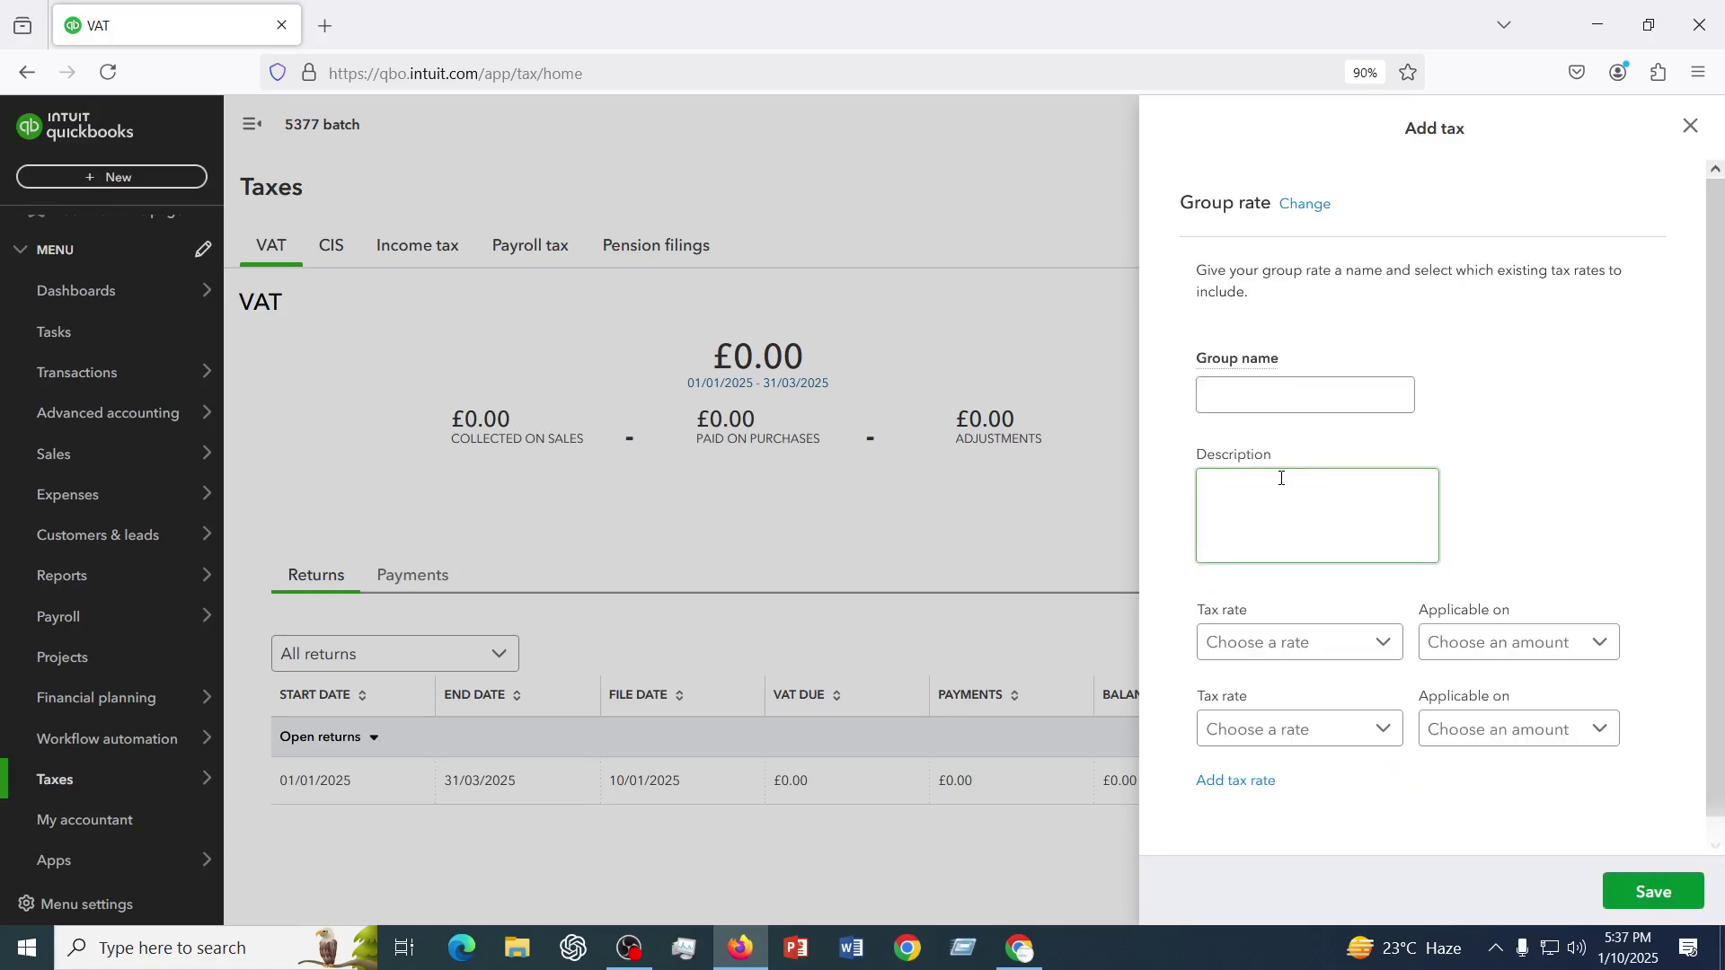
pyautogui.click(1241, 393)
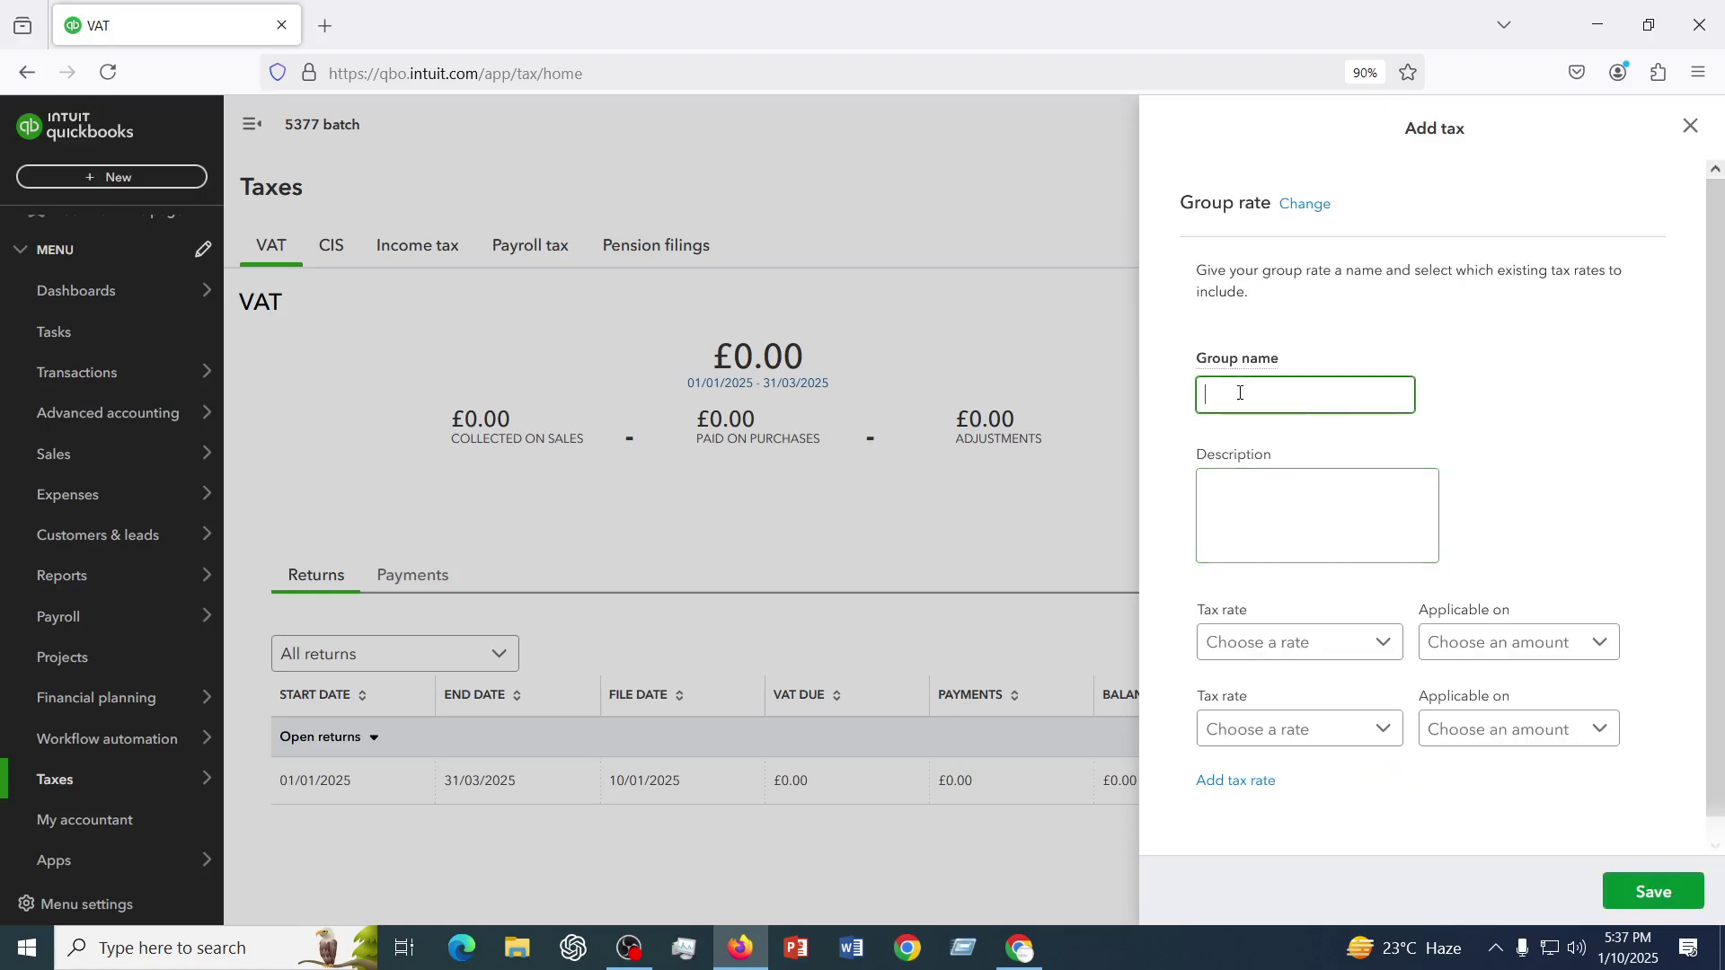
# - Name the group 'Sales tax (Group)' and add Sales Tax (15%) (Sales) on Net amount first
pyautogui.write('Sales tax (Group)')
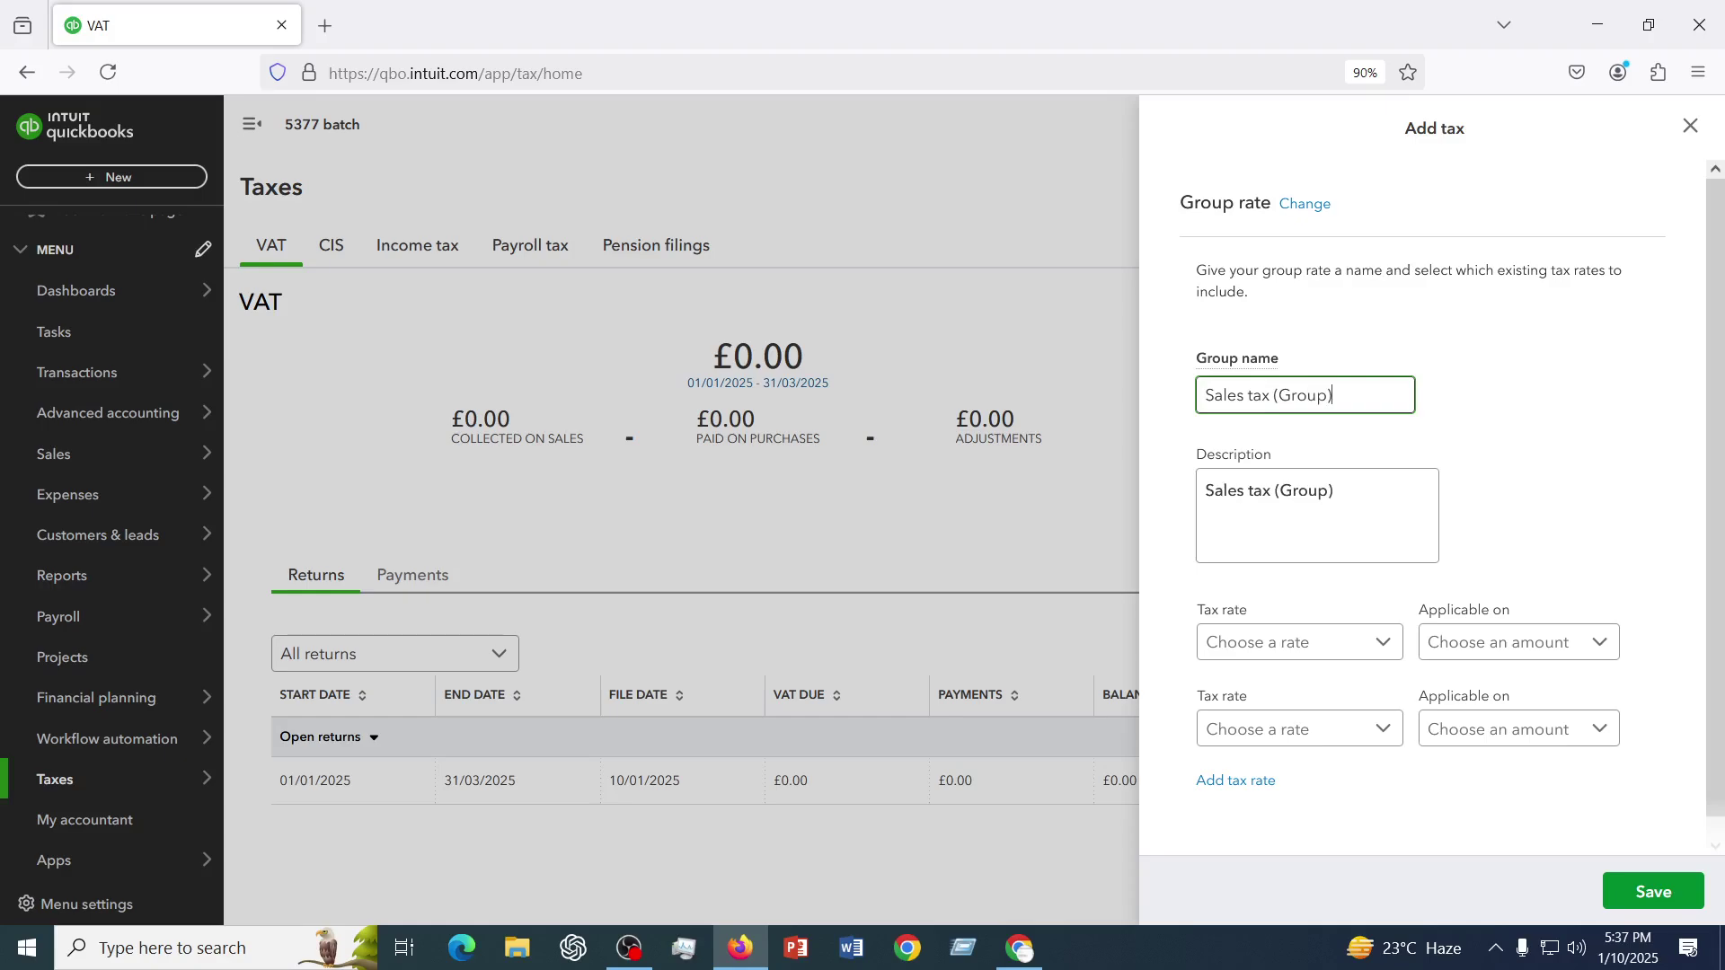
pyautogui.click(1333, 644)
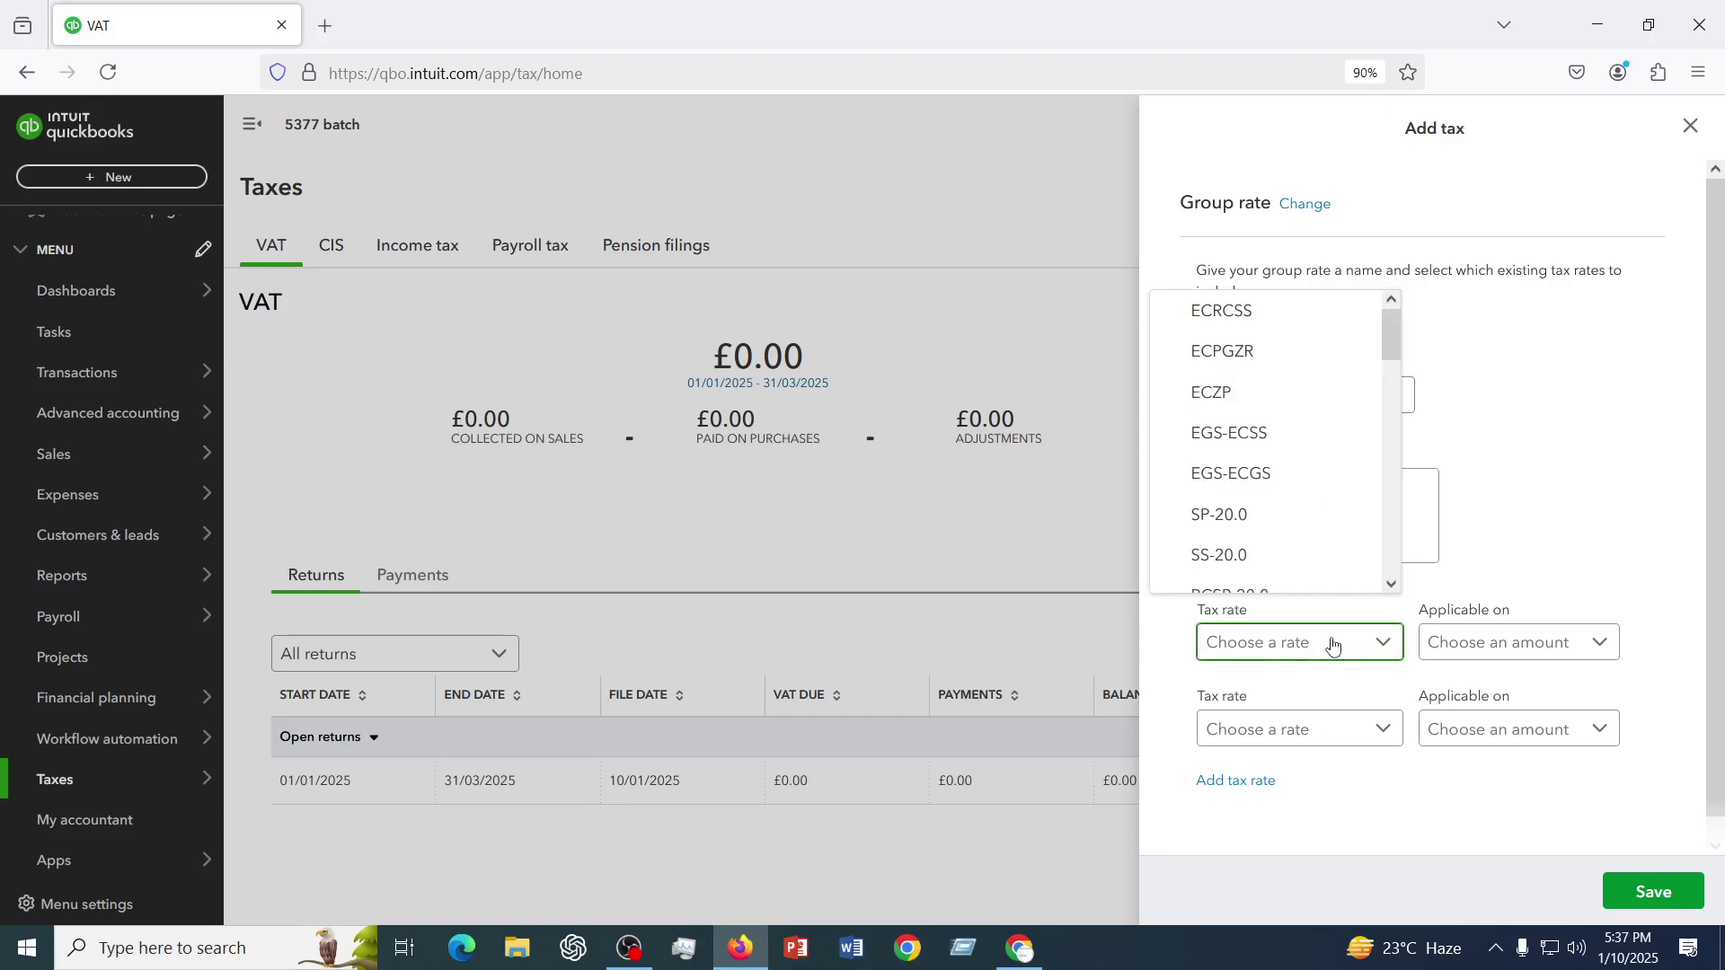
pyautogui.scroll(-5, 1252, 401)
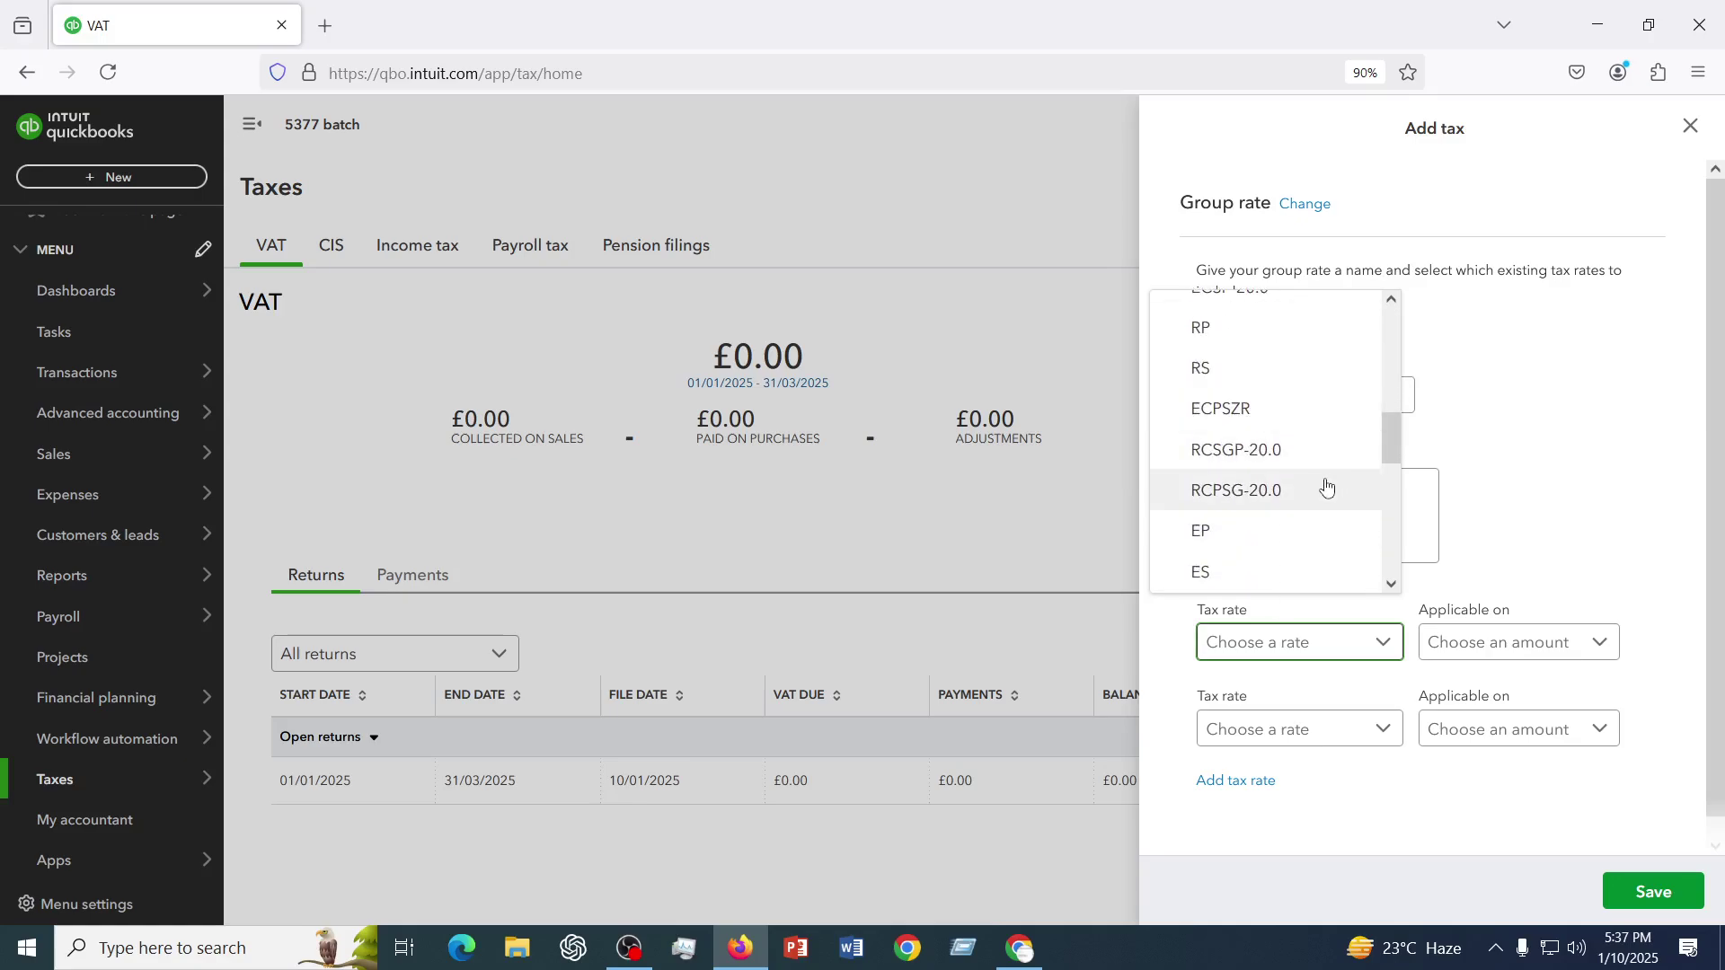
pyautogui.scroll(-5, 1295, 477)
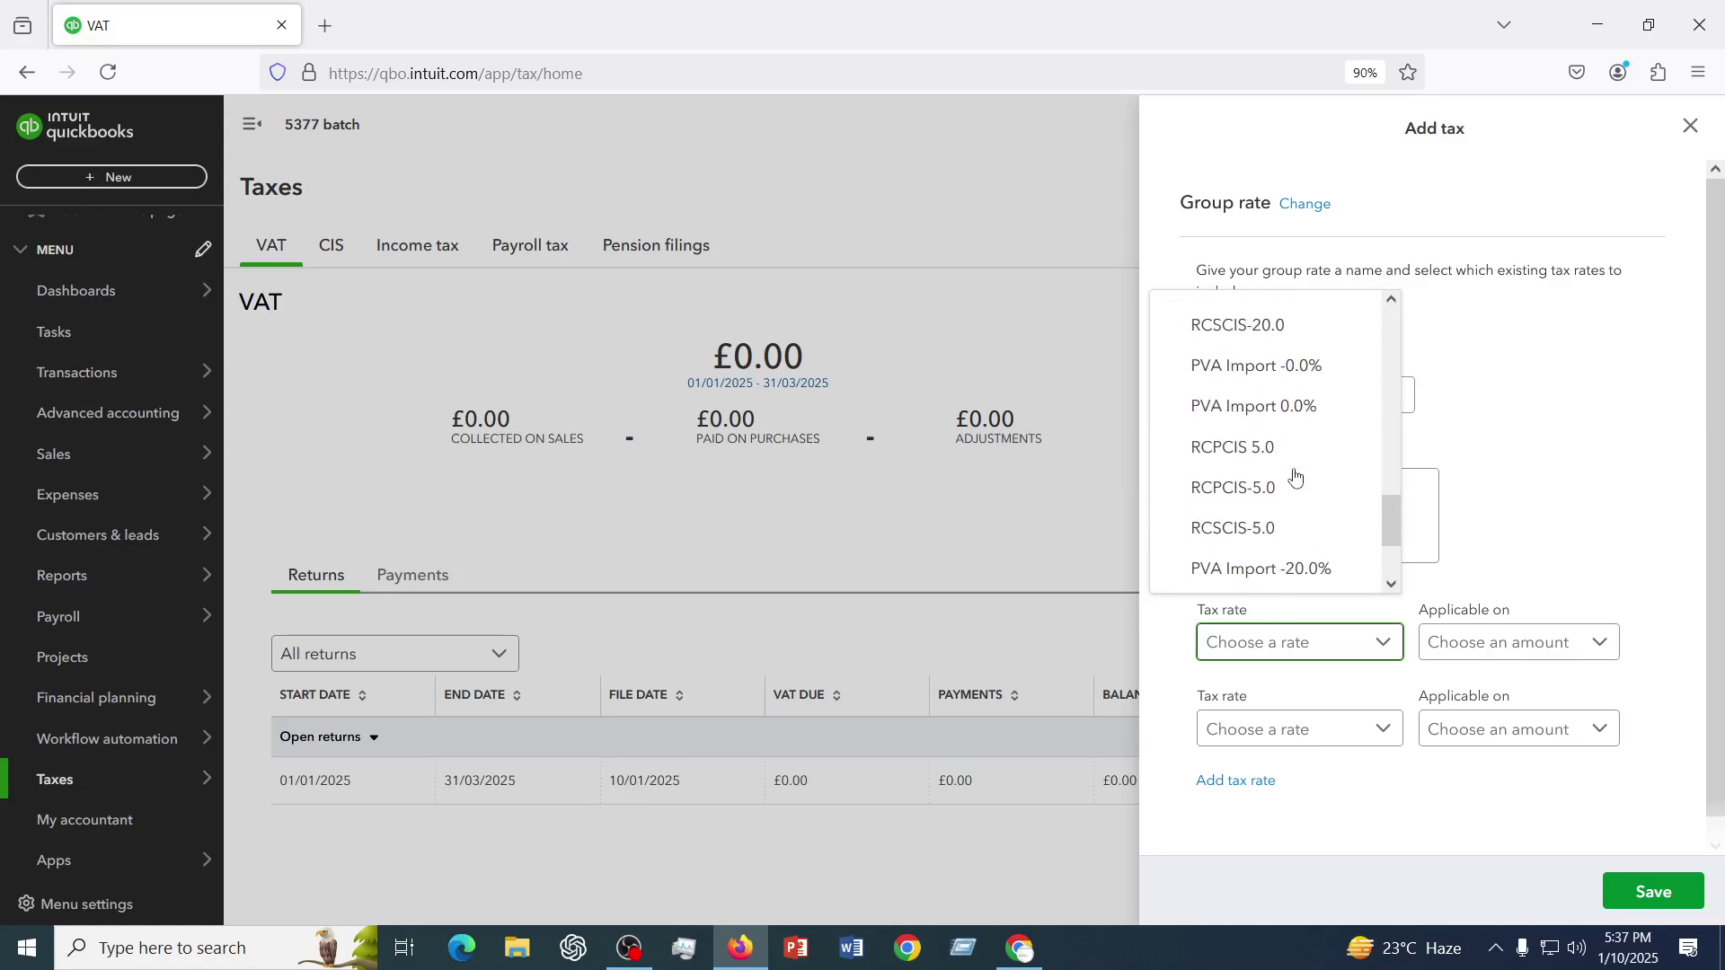
pyautogui.scroll(-3, 1295, 477)
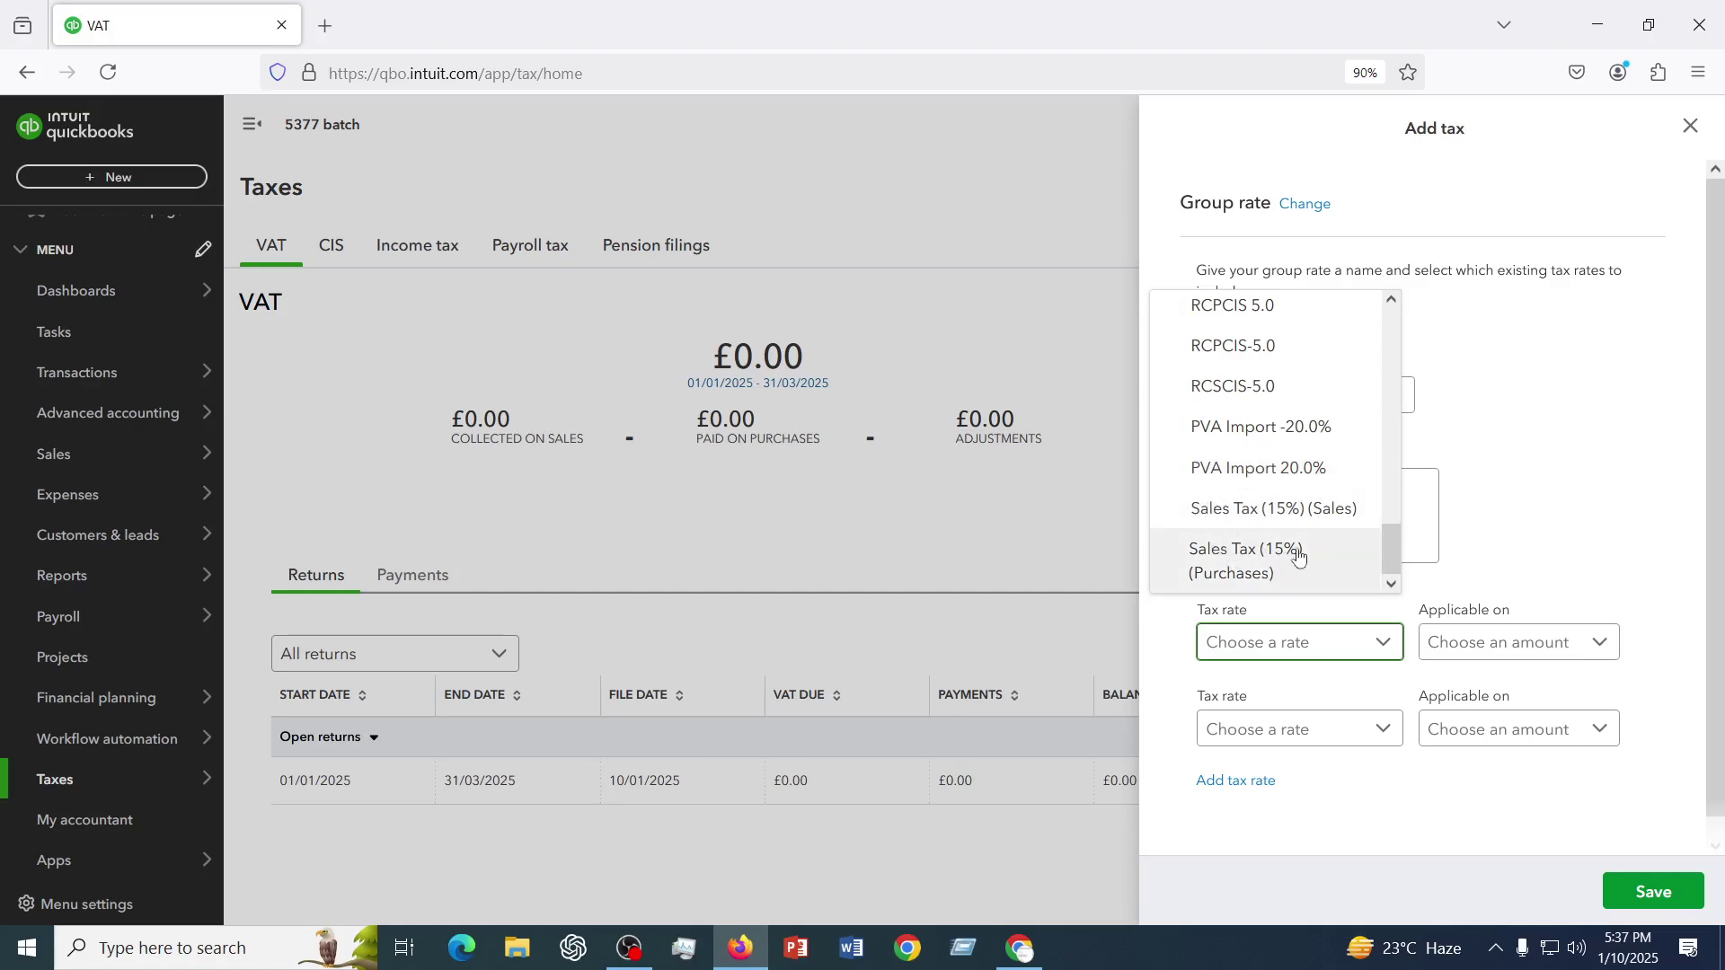
pyautogui.click(1247, 506)
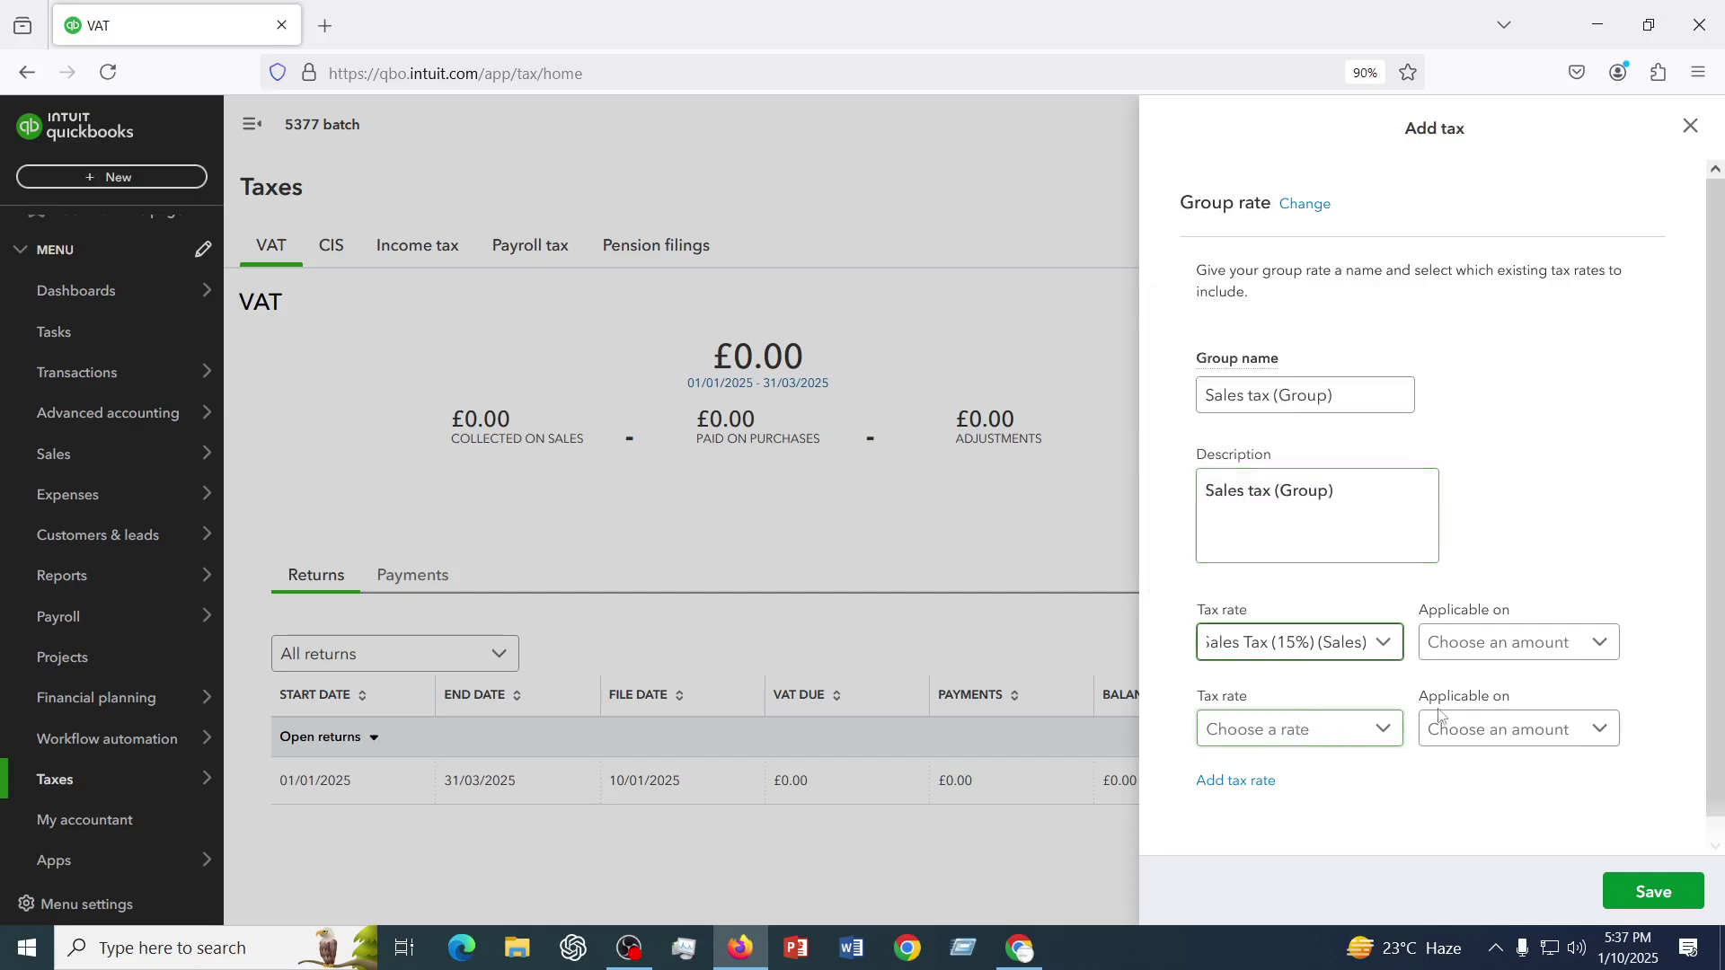
pyautogui.click(1597, 645)
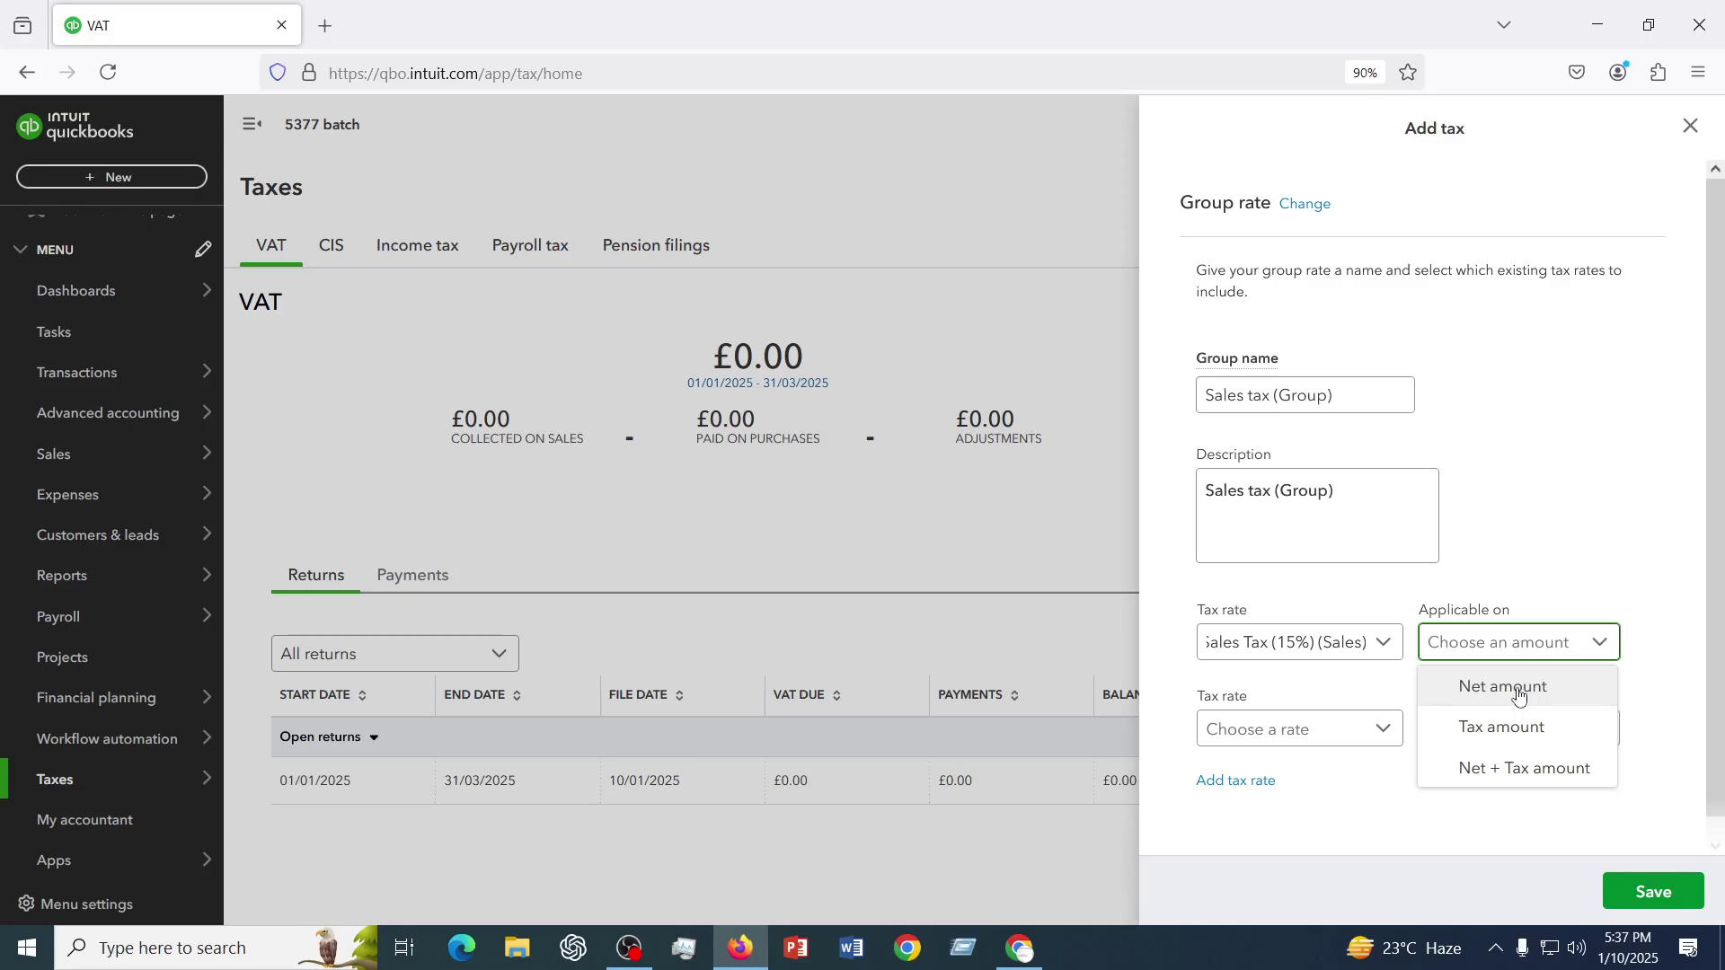
pyautogui.click(1518, 685)
# - Pick Sales Tax (15%) (Purchases) as the group's second tax rate
pyautogui.click(1263, 730)
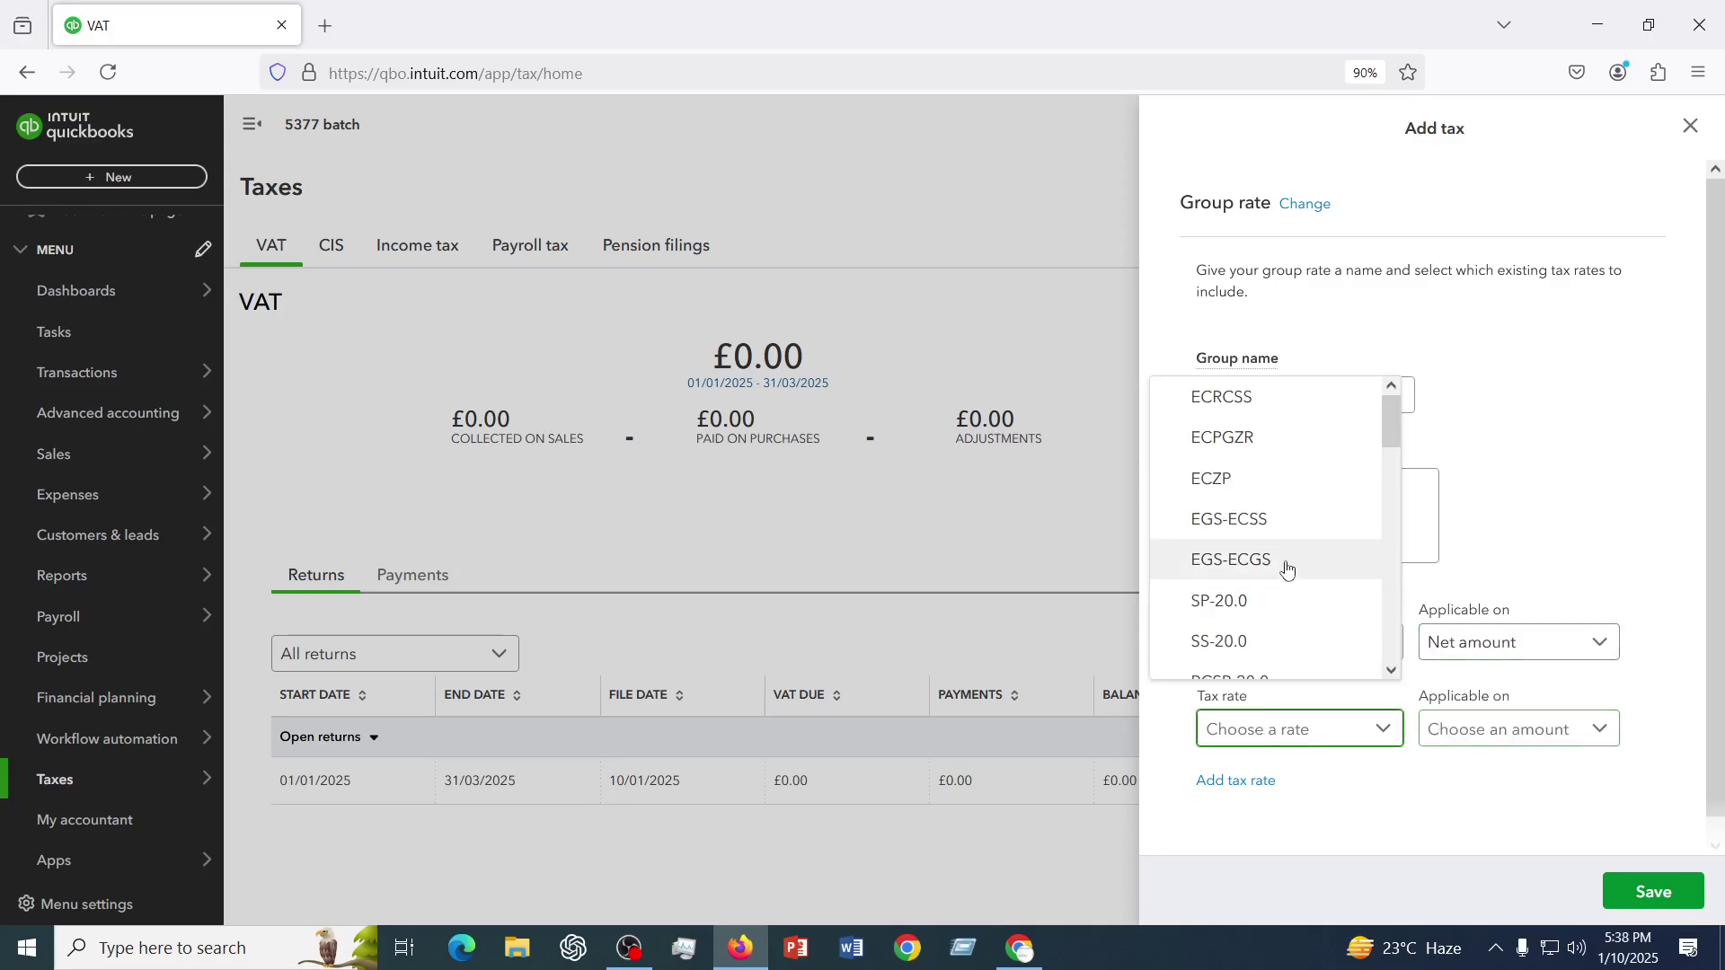
pyautogui.scroll(-2, 1286, 566)
pyautogui.scroll(-5, 1240, 651)
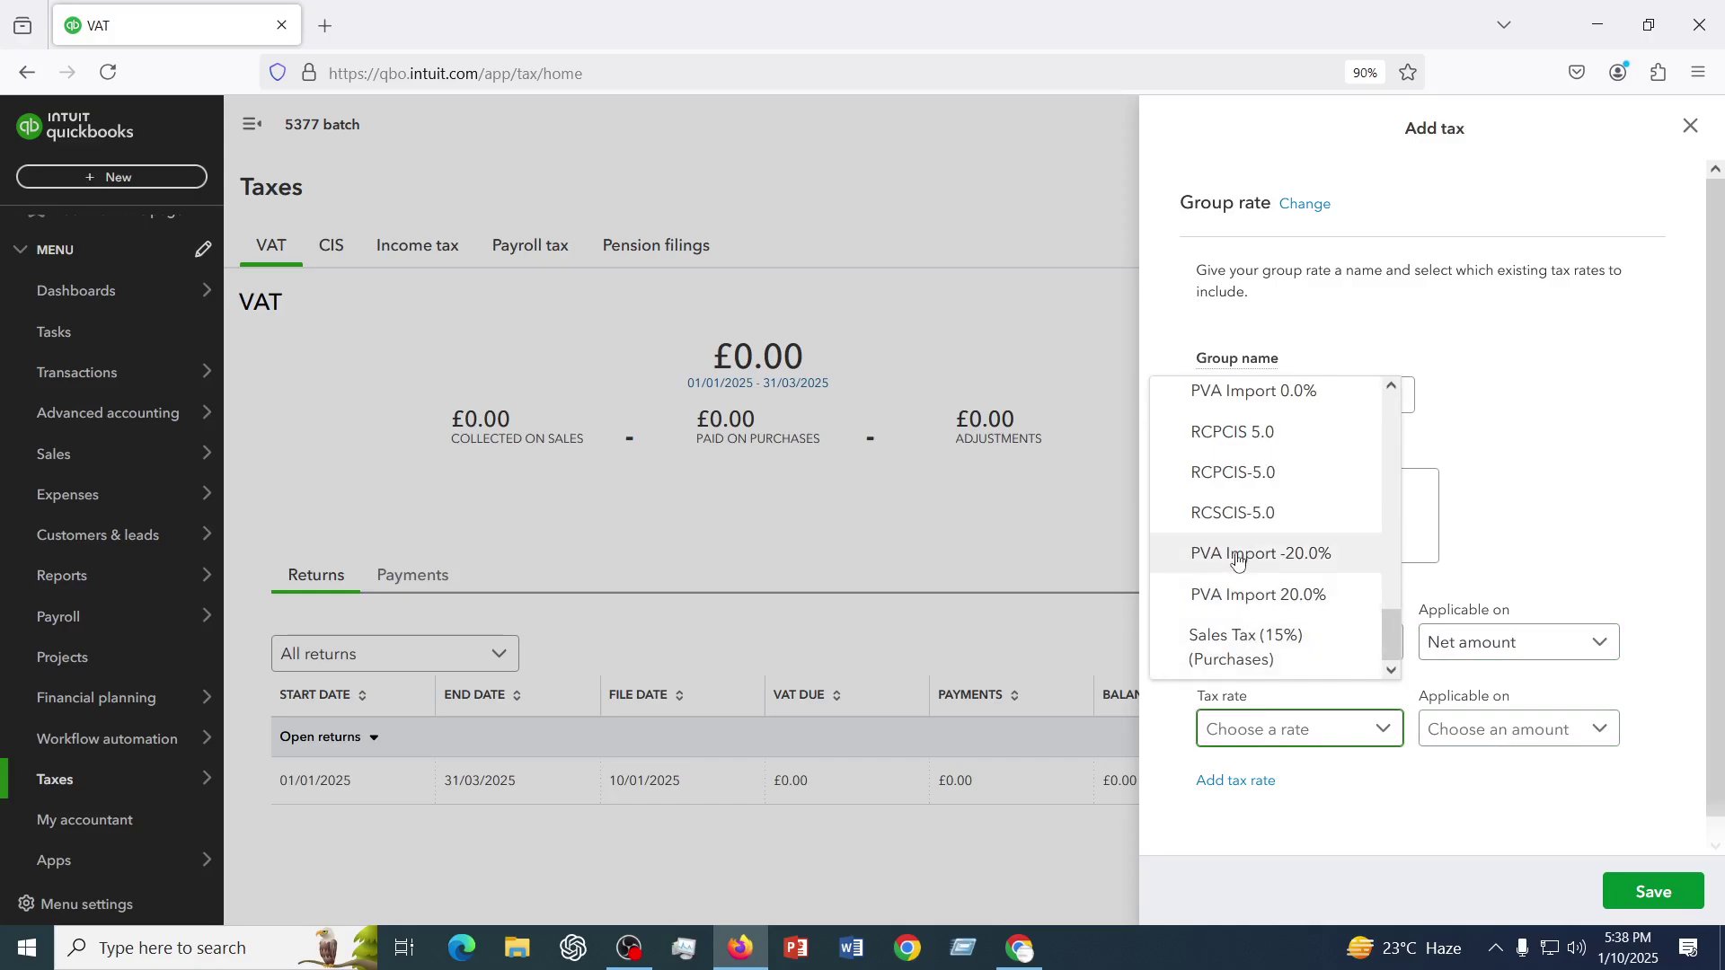
pyautogui.click(1257, 649)
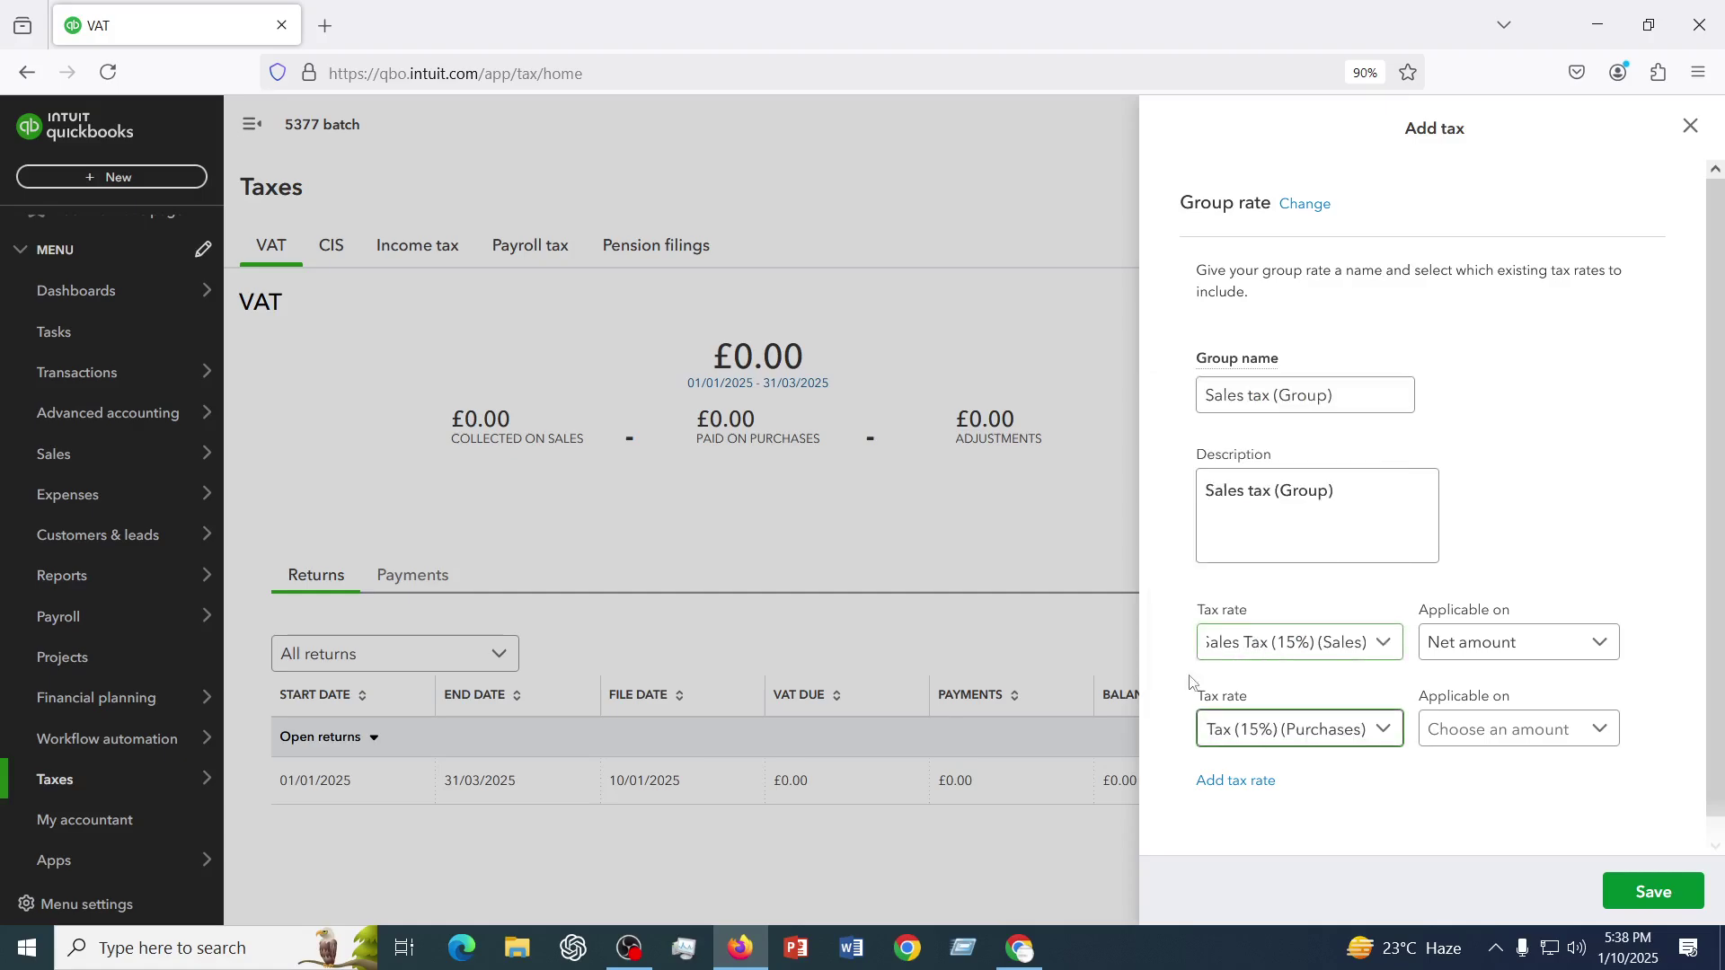
# - Reopen the second rate's list and browse the other available tax rates
pyautogui.click(1378, 728)
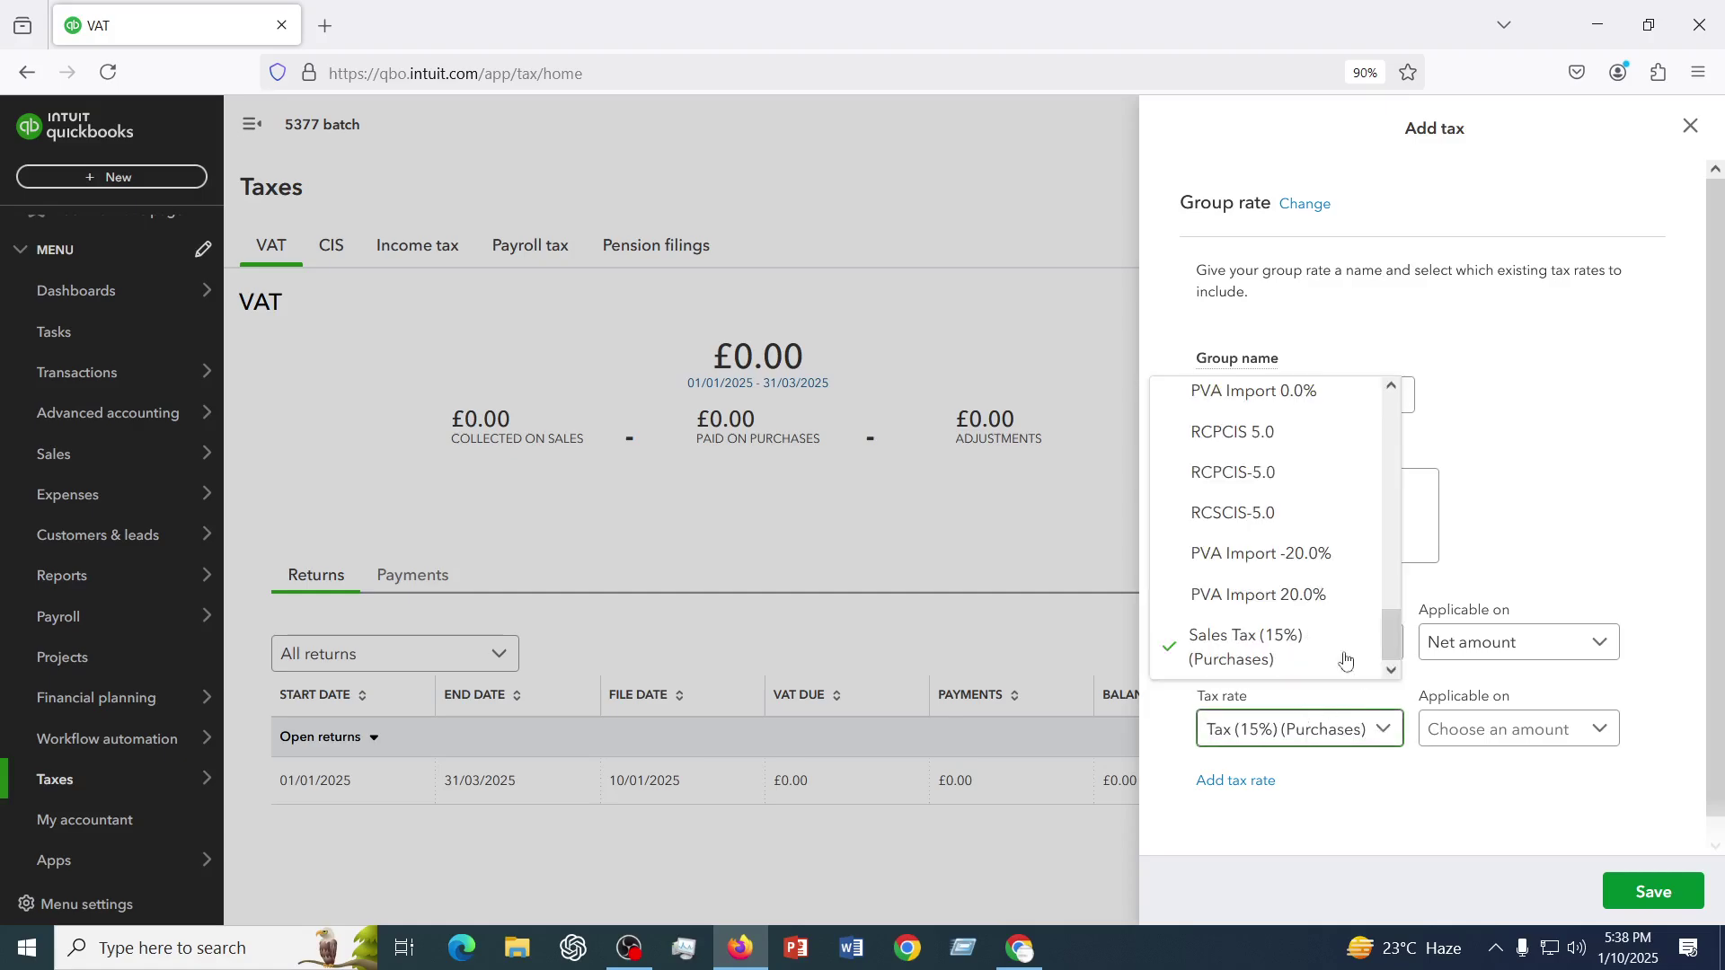
pyautogui.scroll(3, 1232, 550)
pyautogui.scroll(5, 1233, 550)
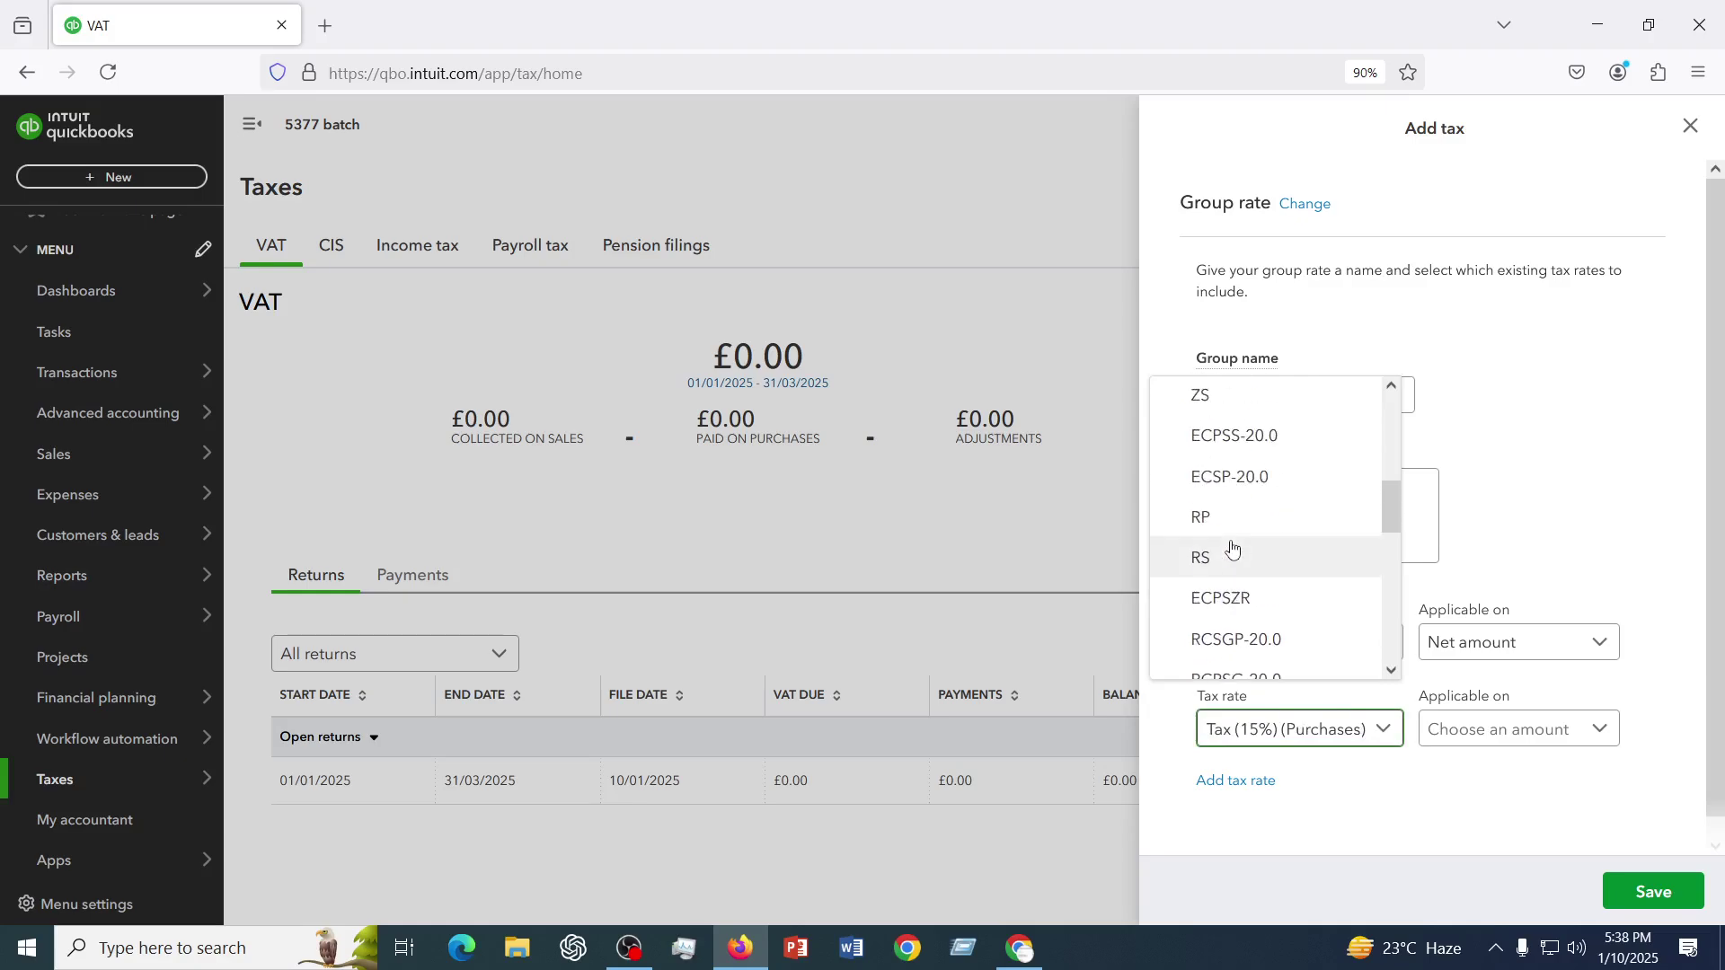
pyautogui.scroll(2, 1233, 546)
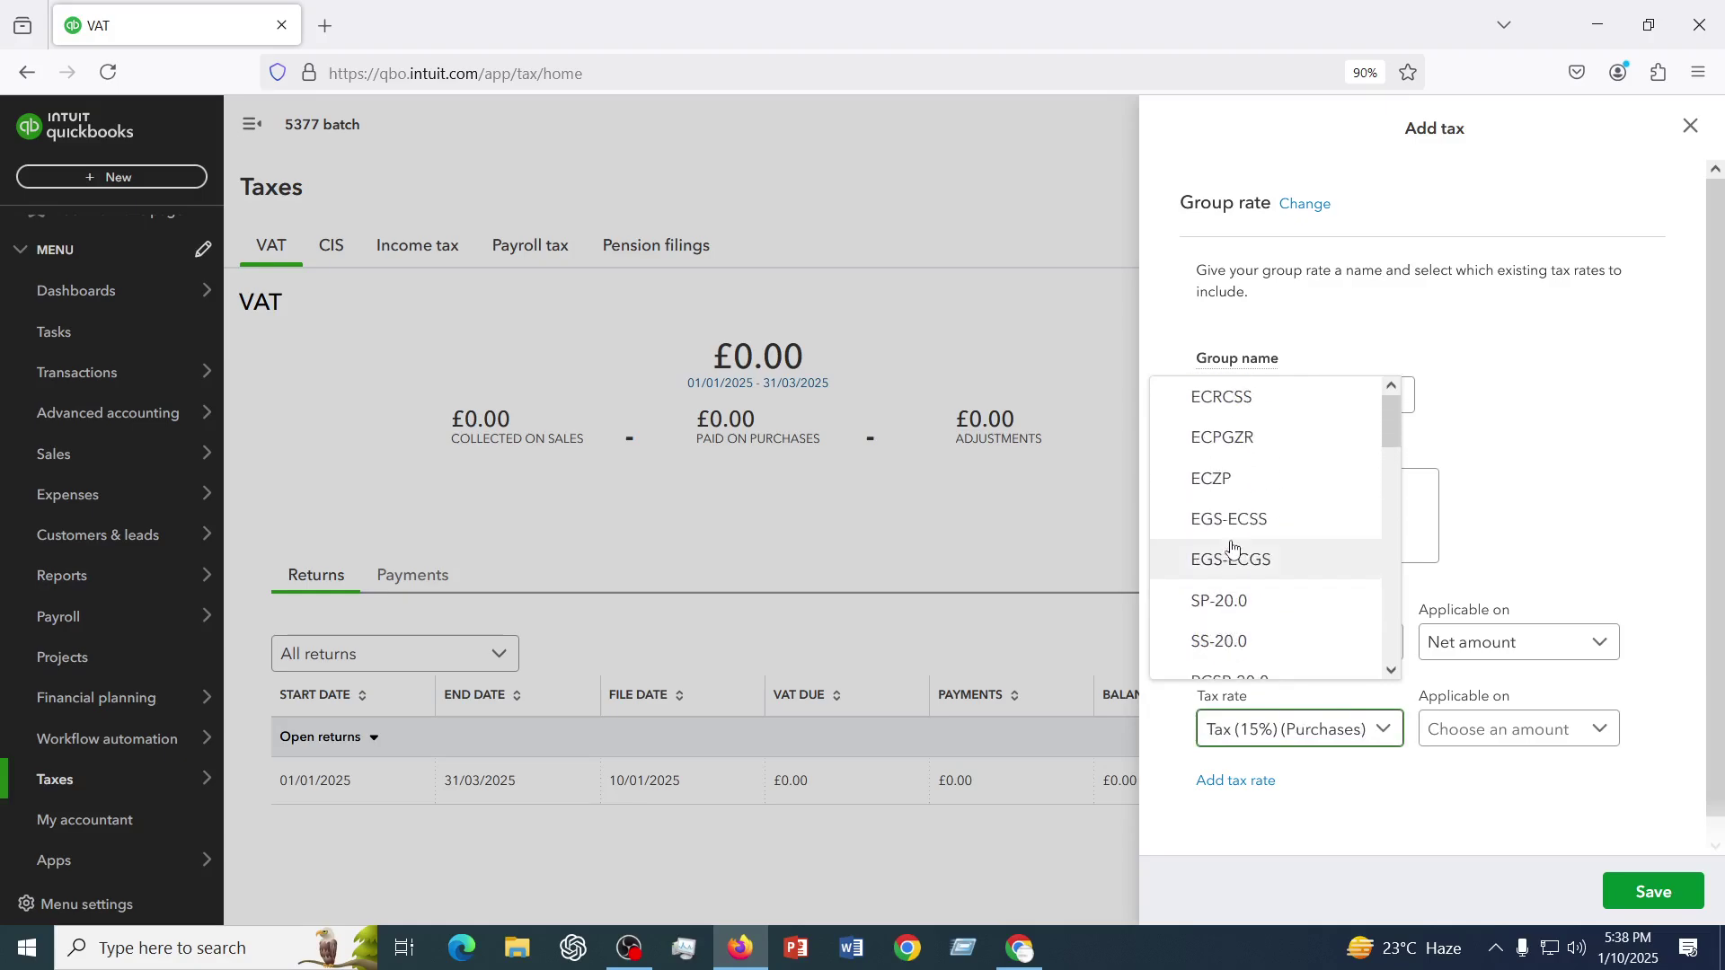
pyautogui.scroll(-3, 1232, 550)
pyautogui.scroll(3, 1232, 550)
pyautogui.scroll(-3, 1233, 550)
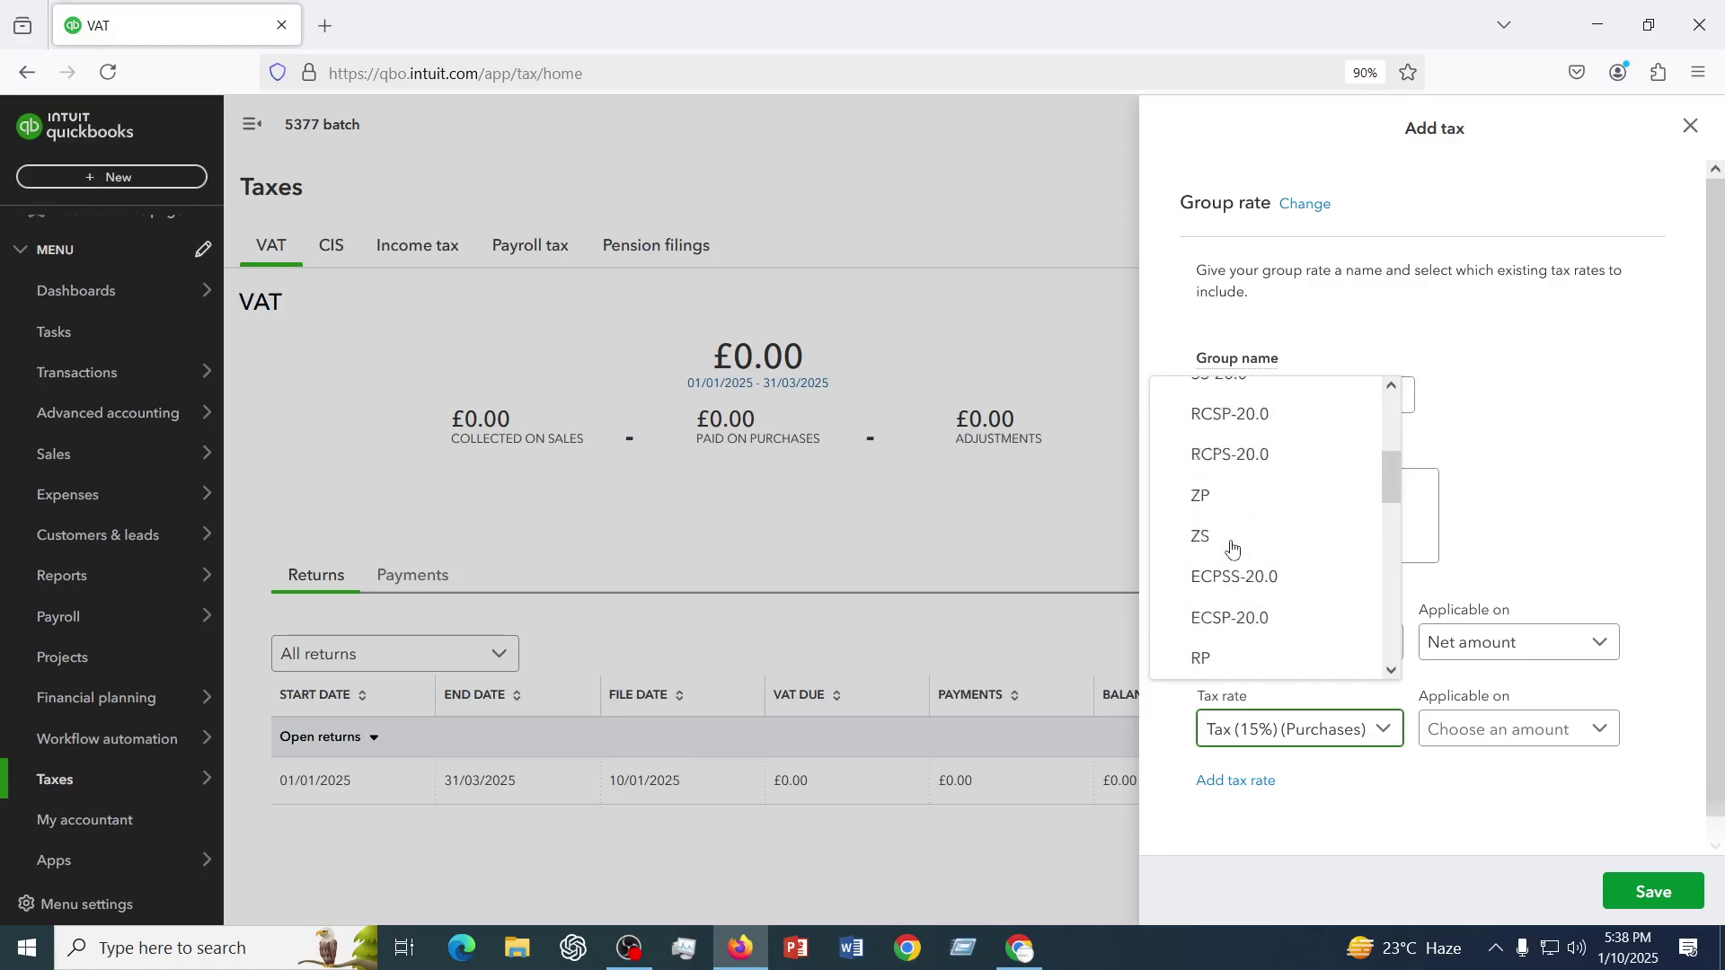
pyautogui.scroll(-1, 1233, 550)
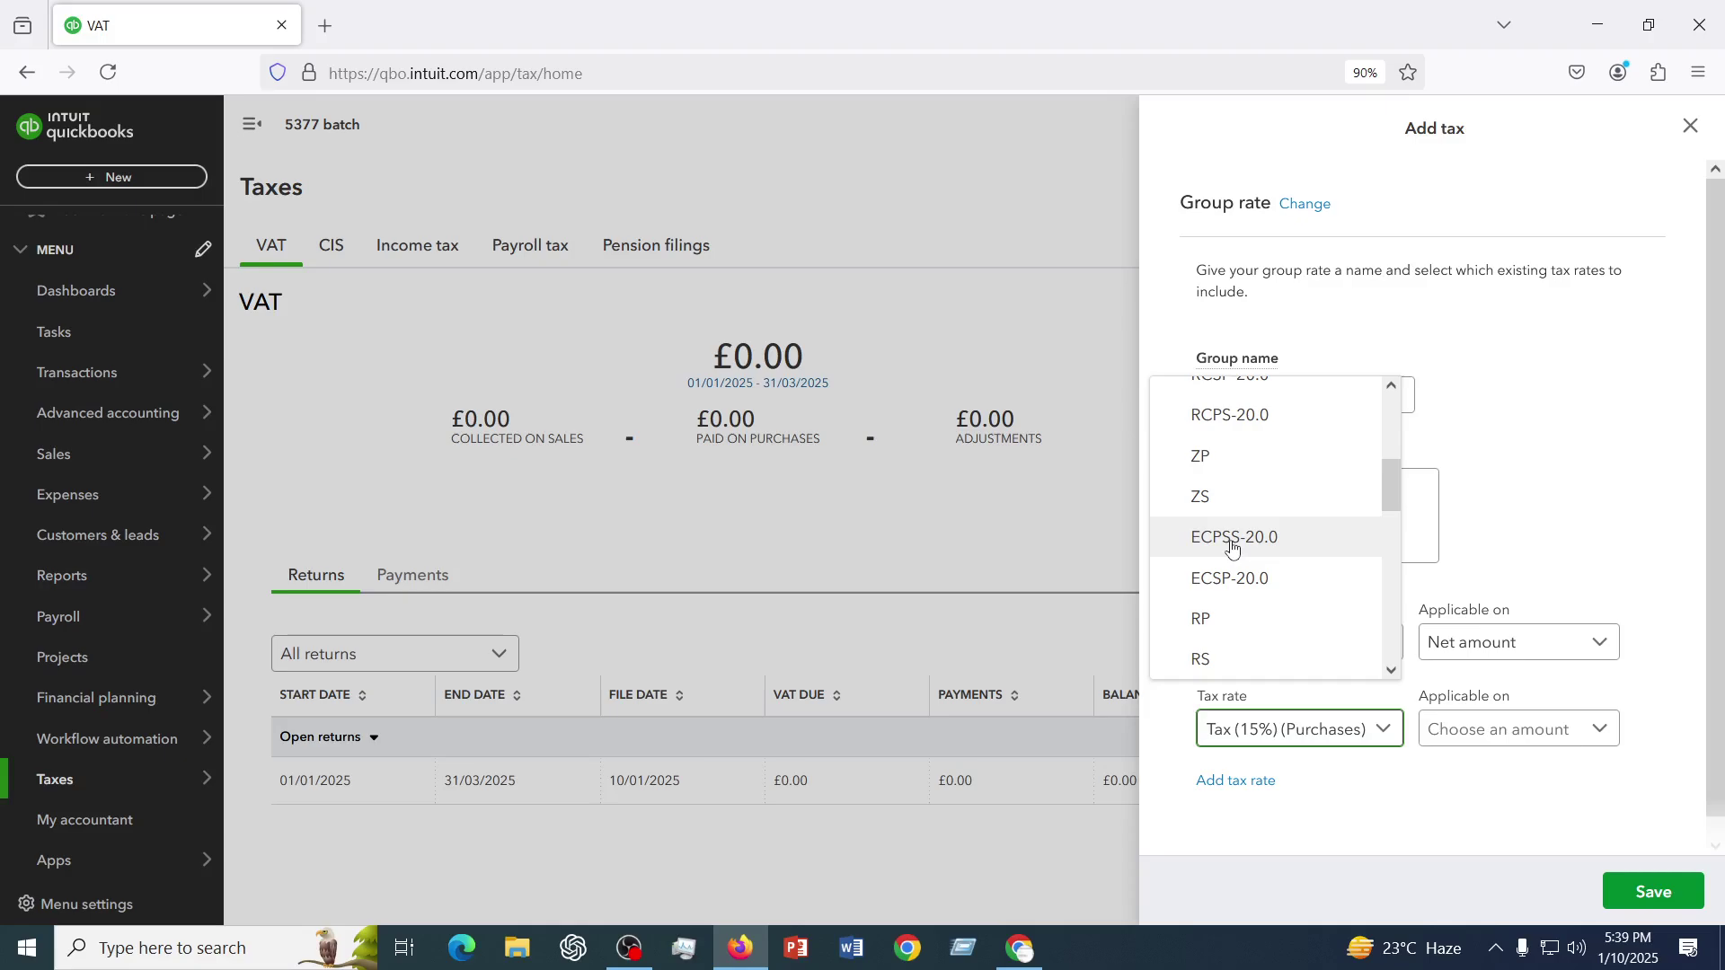
pyautogui.scroll(3, 1233, 544)
pyautogui.scroll(-3, 1234, 543)
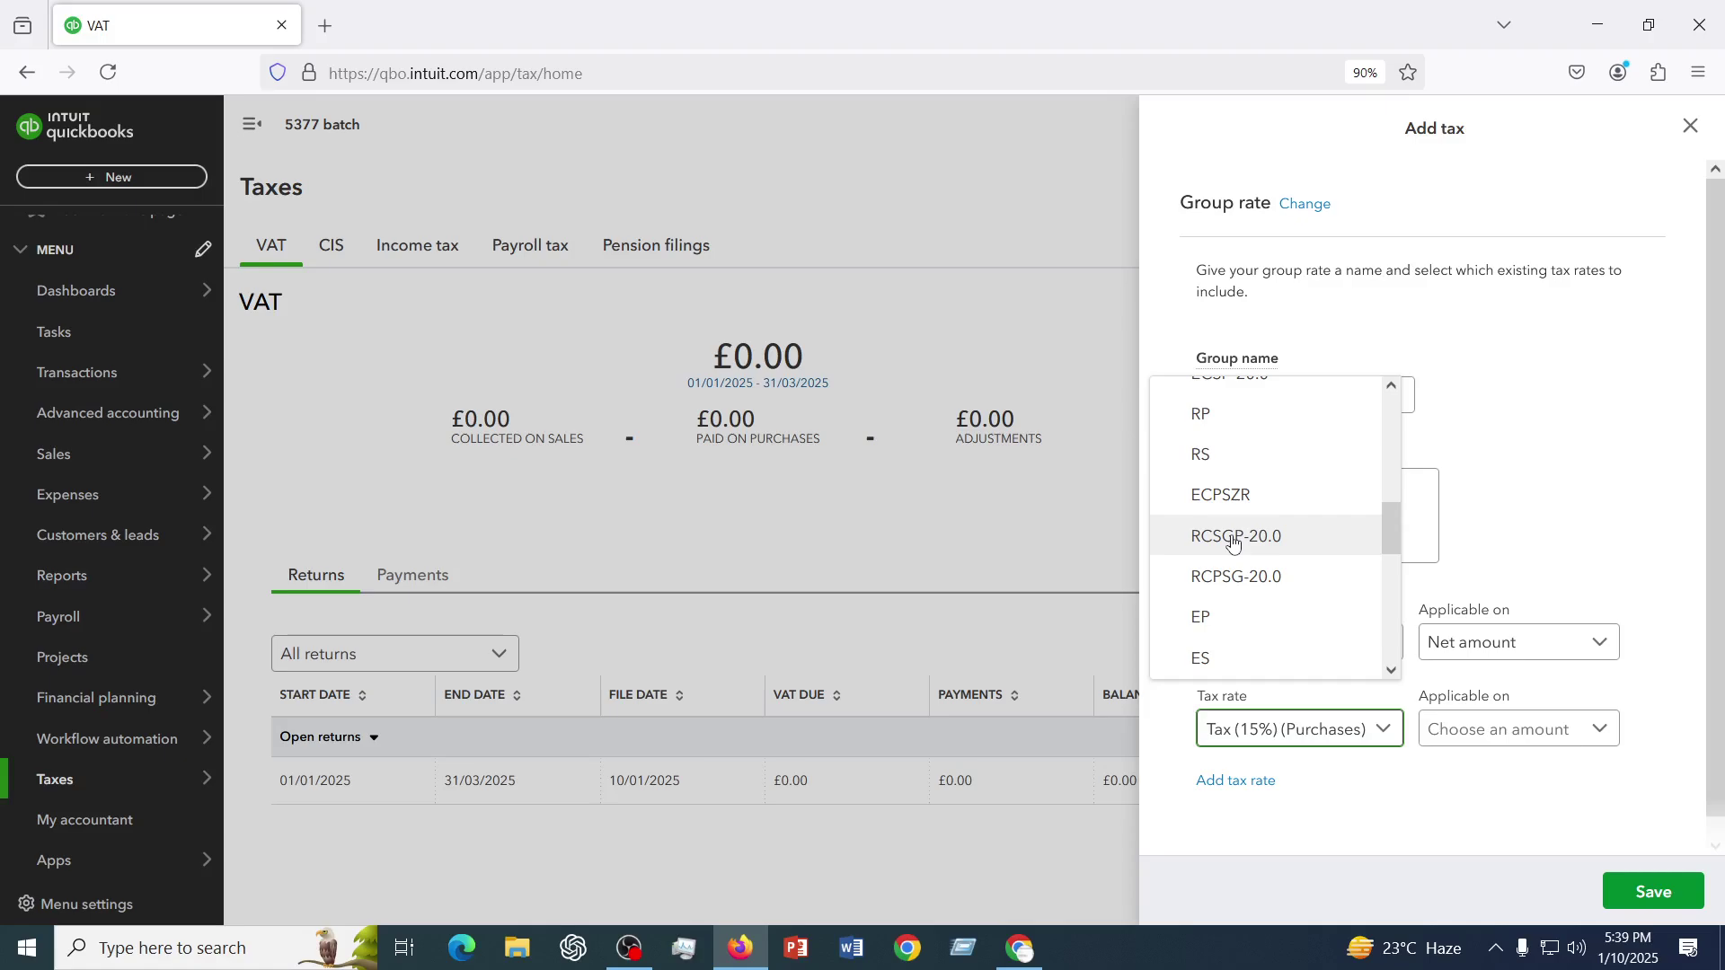
# - Add a third rate row, apply the second rate on Net amount, and try saving
pyautogui.click(1248, 782)
pyautogui.scroll(-1, 1372, 738)
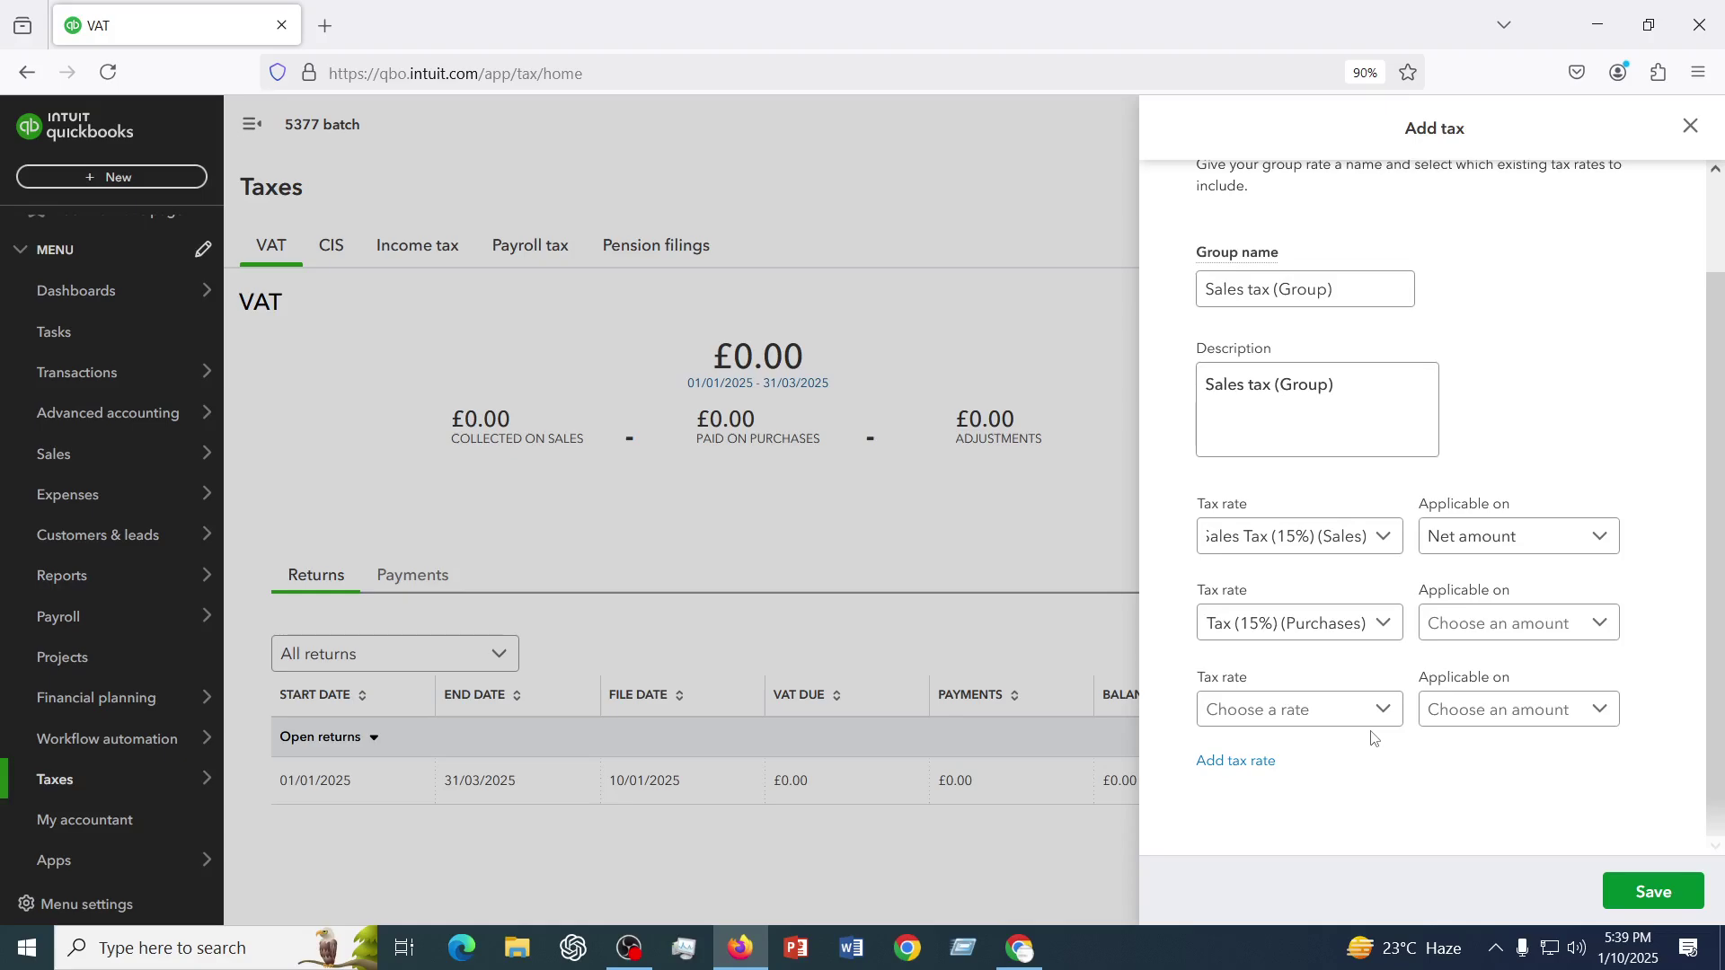
pyautogui.click(1563, 623)
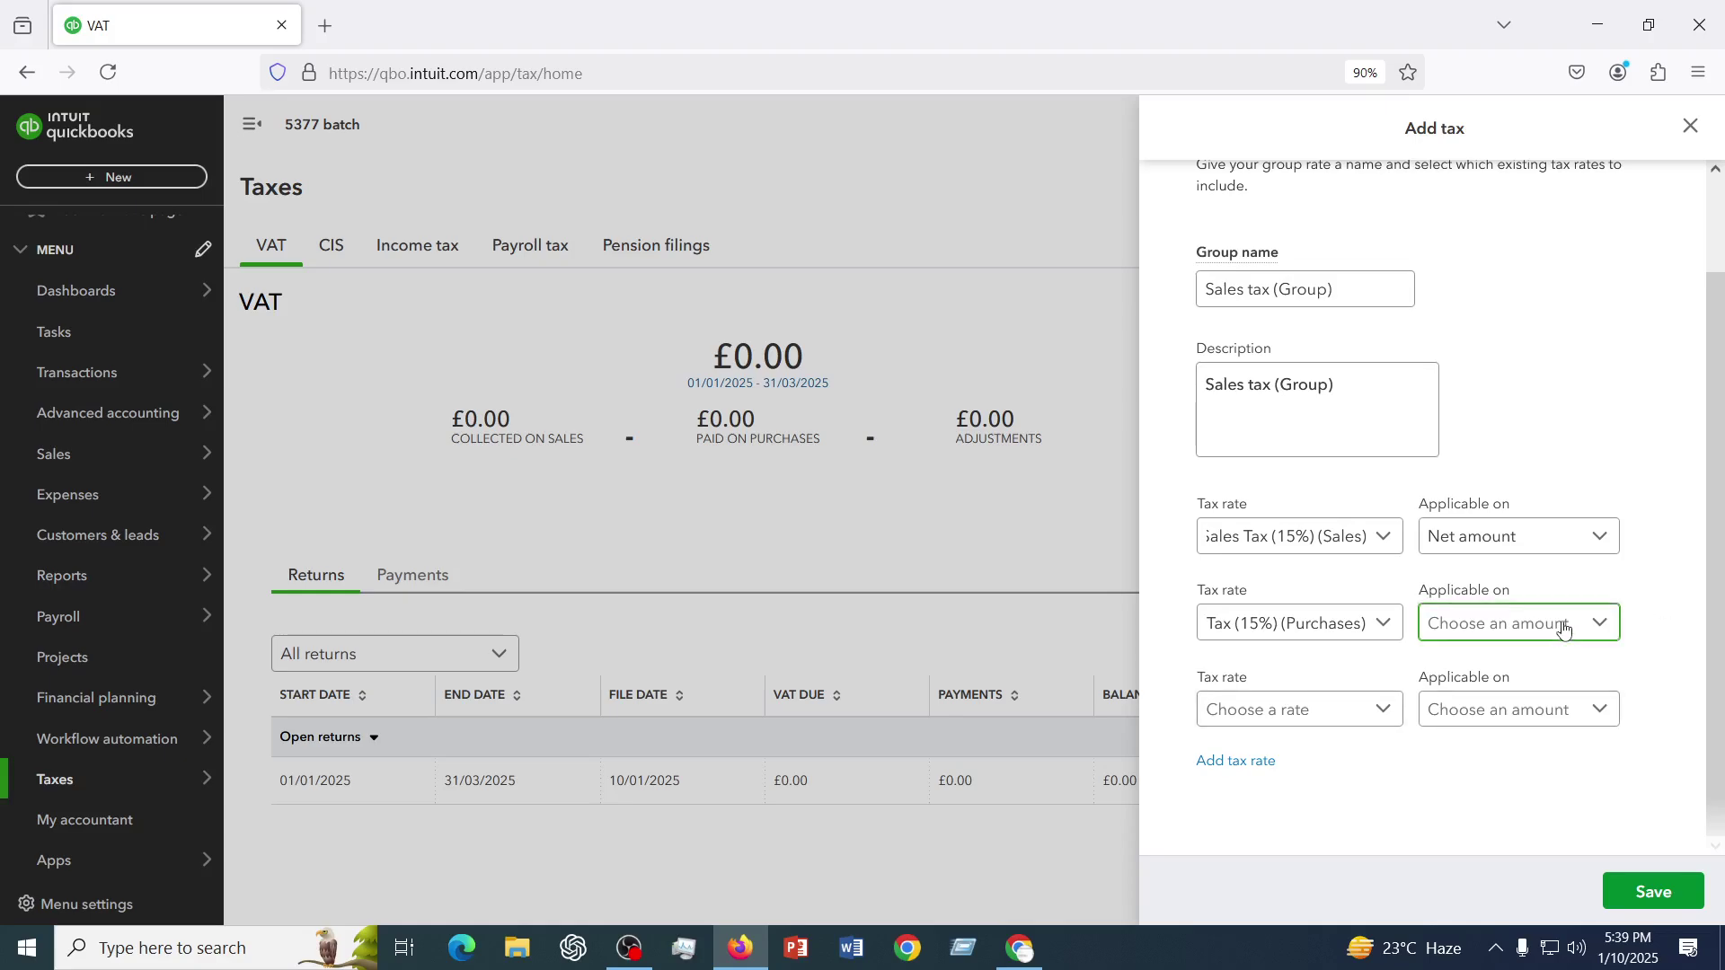
pyautogui.click(1507, 665)
pyautogui.click(1661, 902)
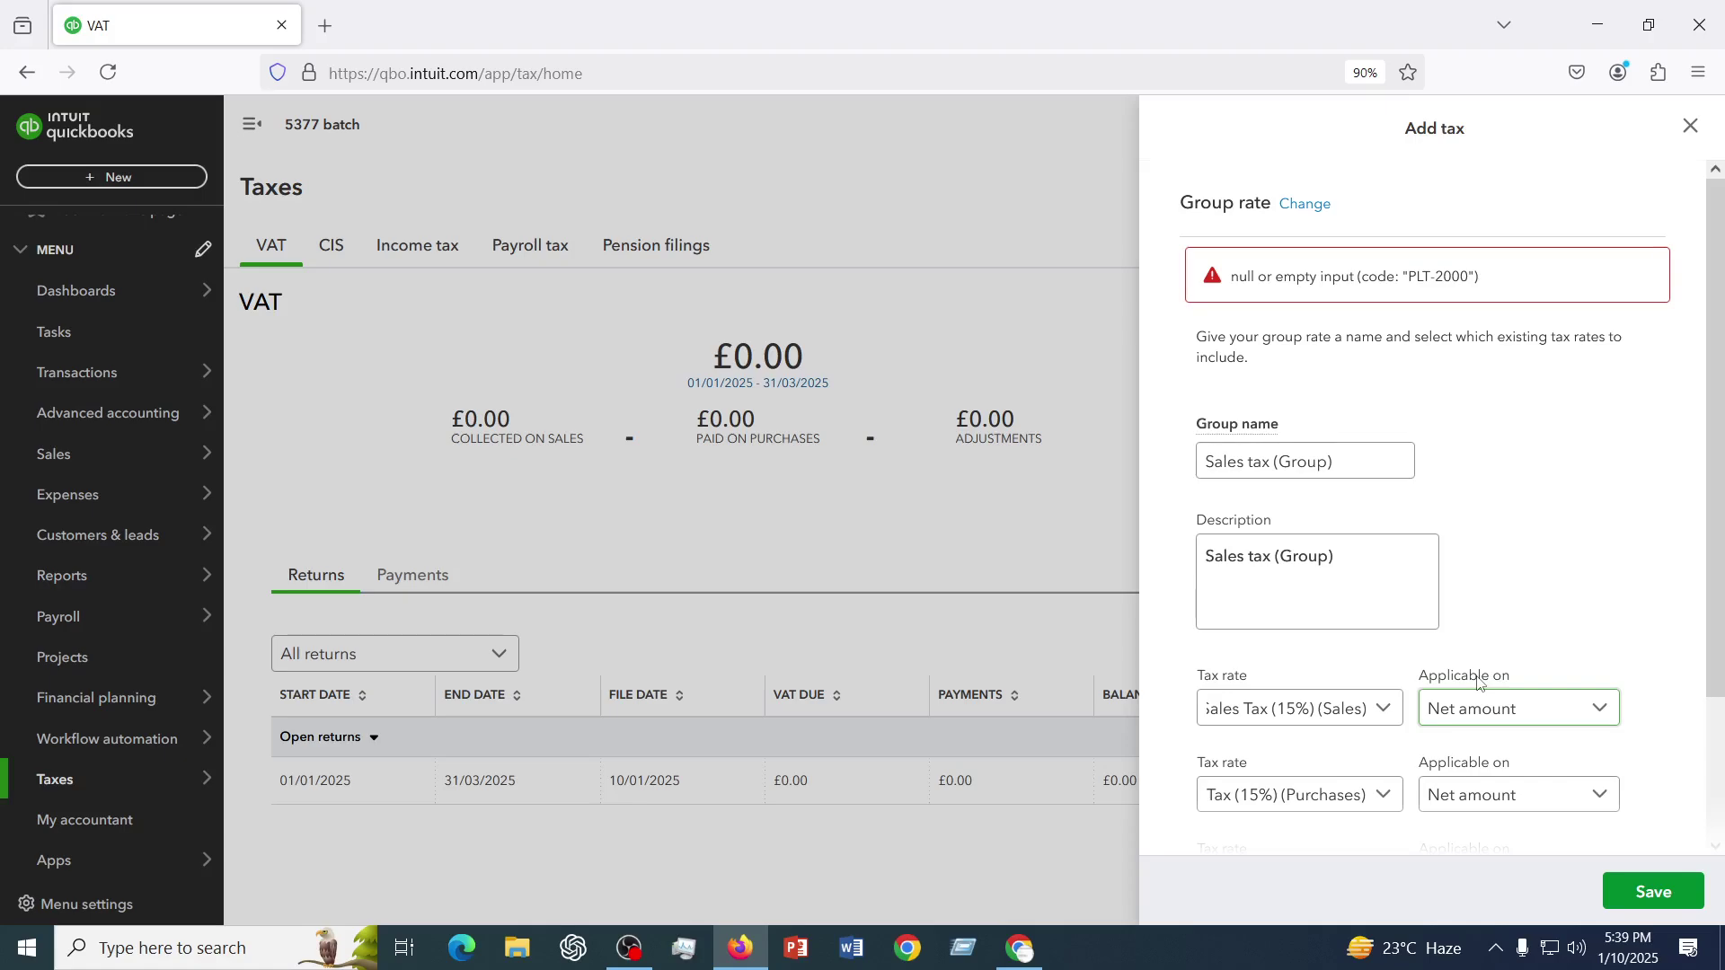
# - Add EGS-ECSS on Net amount as the third rate, save the group, and start another tax
pyautogui.scroll(-3, 1481, 683)
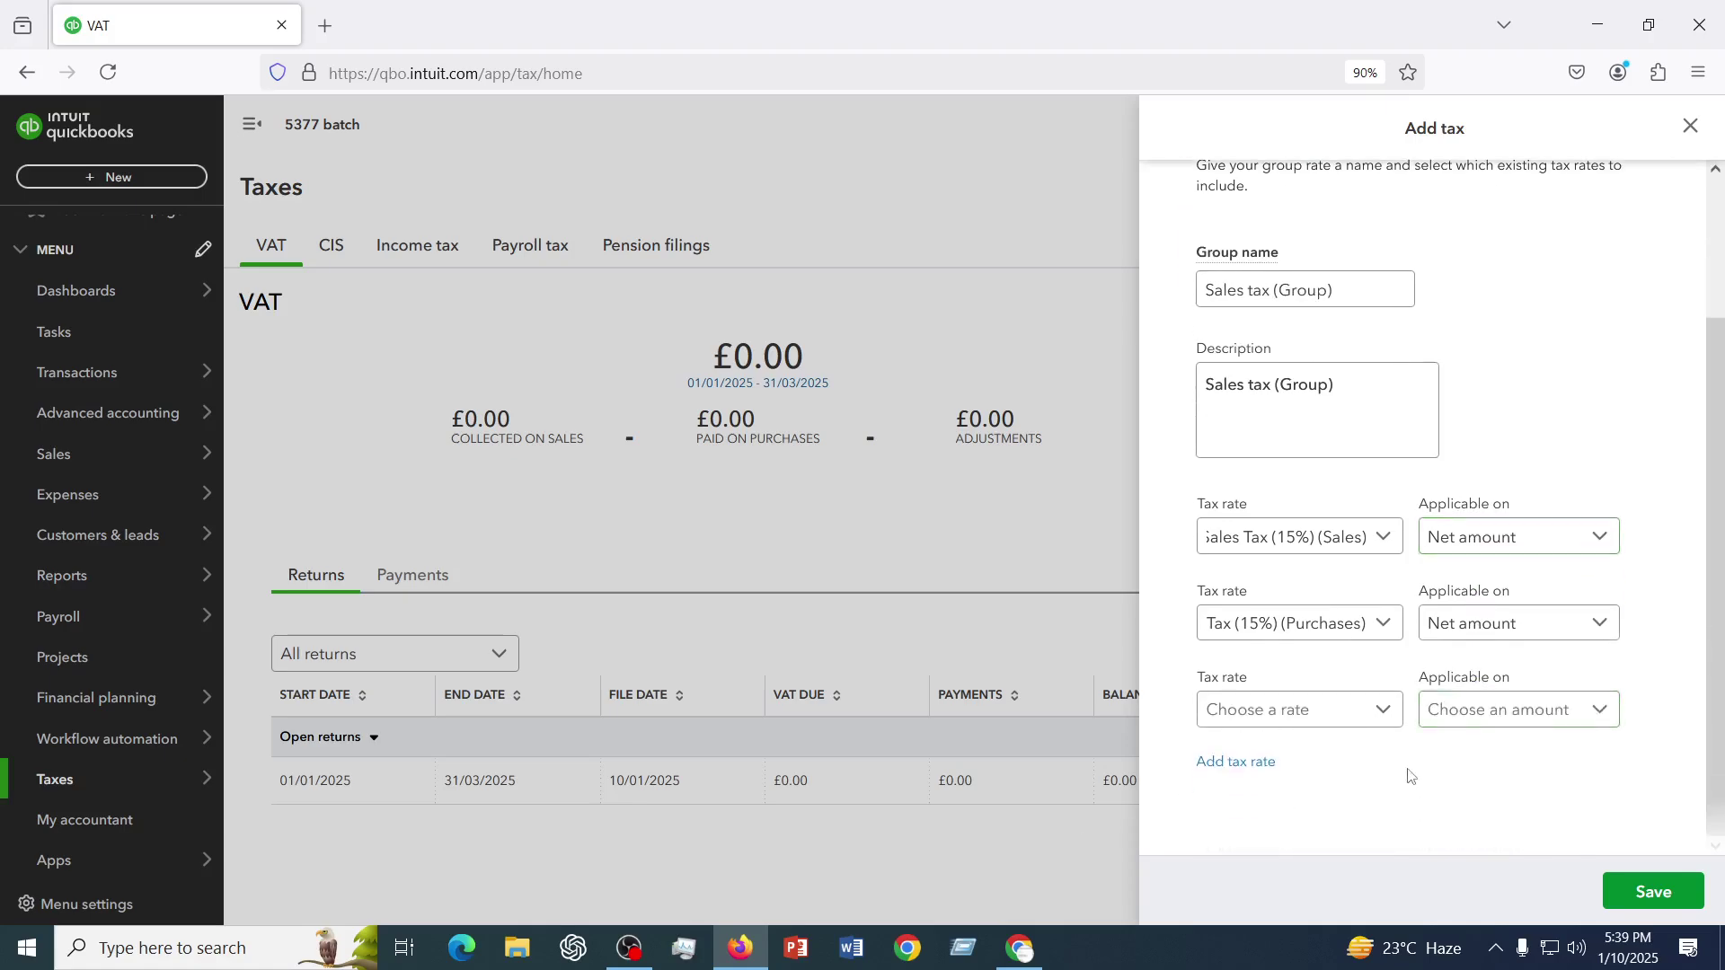
pyautogui.click(1302, 715)
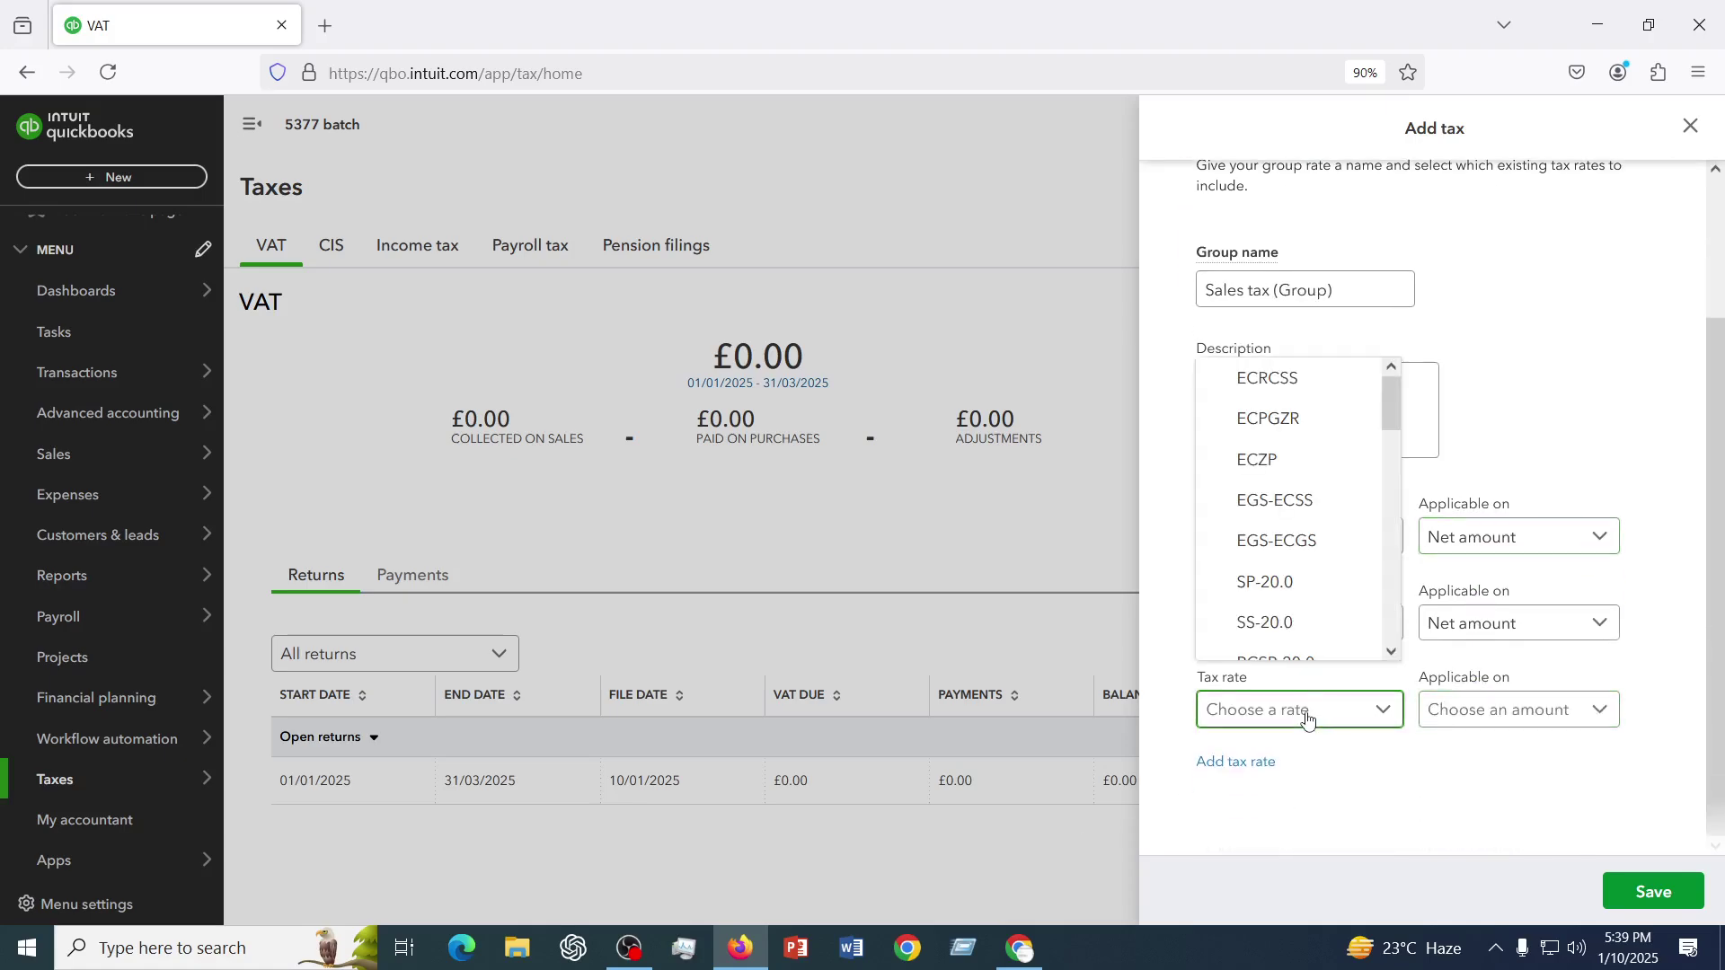
pyautogui.click(1279, 505)
pyautogui.click(1515, 710)
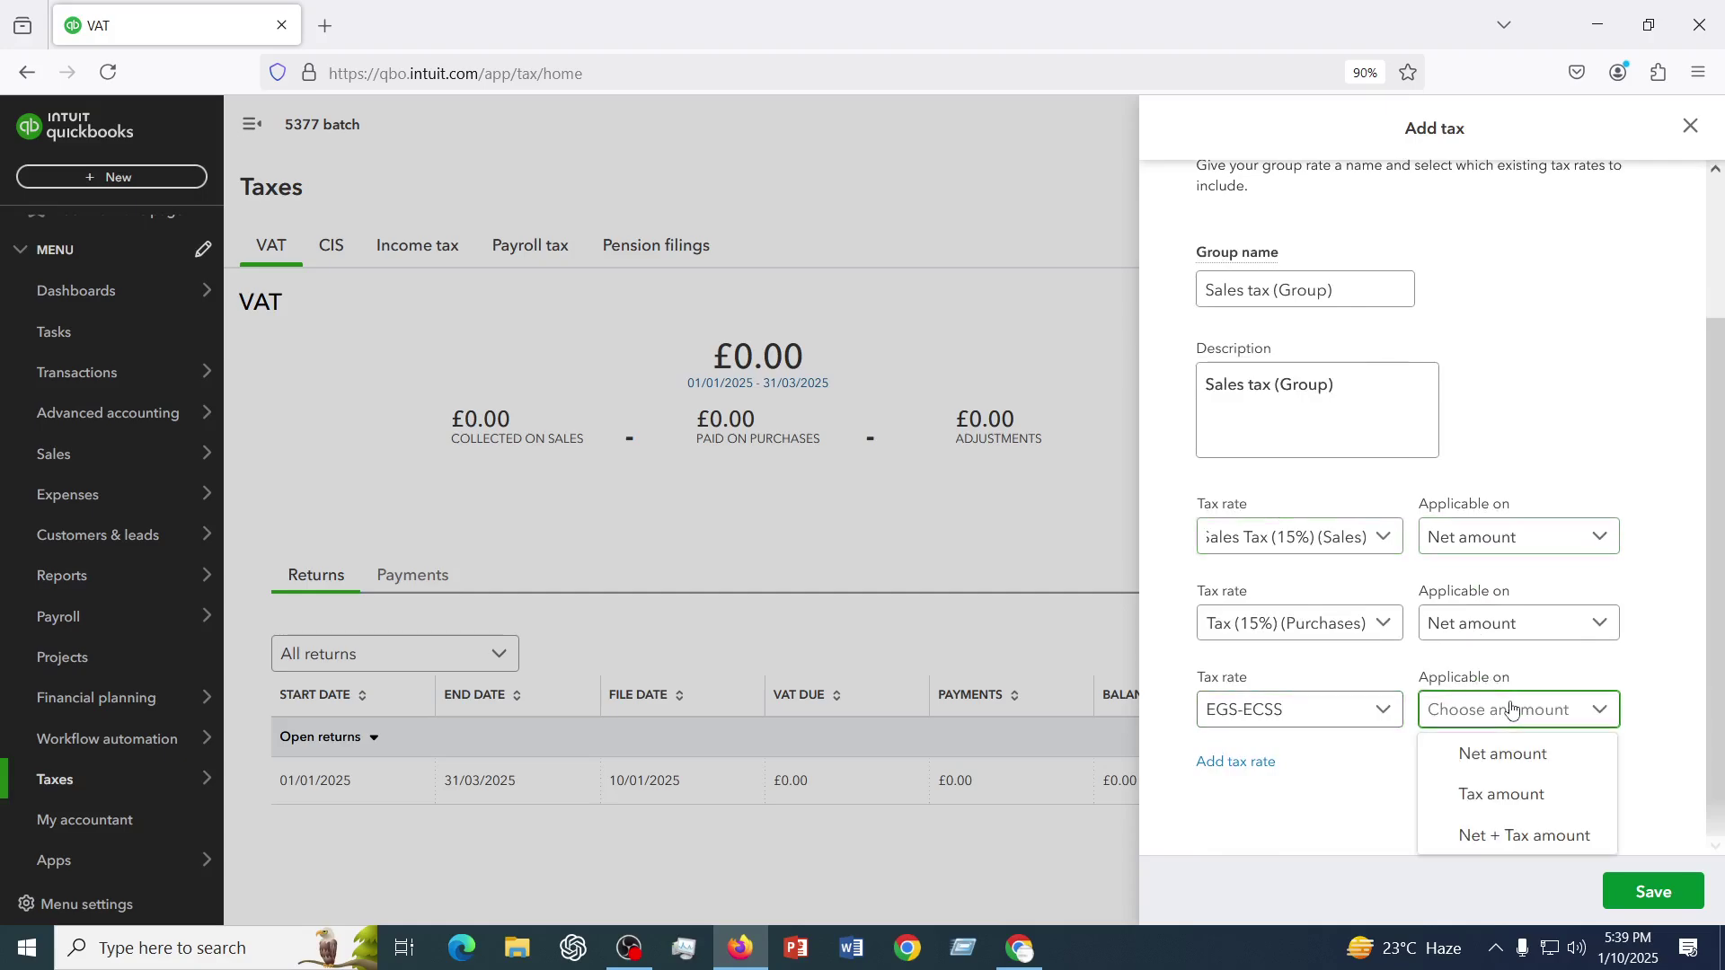
pyautogui.click(1506, 764)
pyautogui.click(1649, 893)
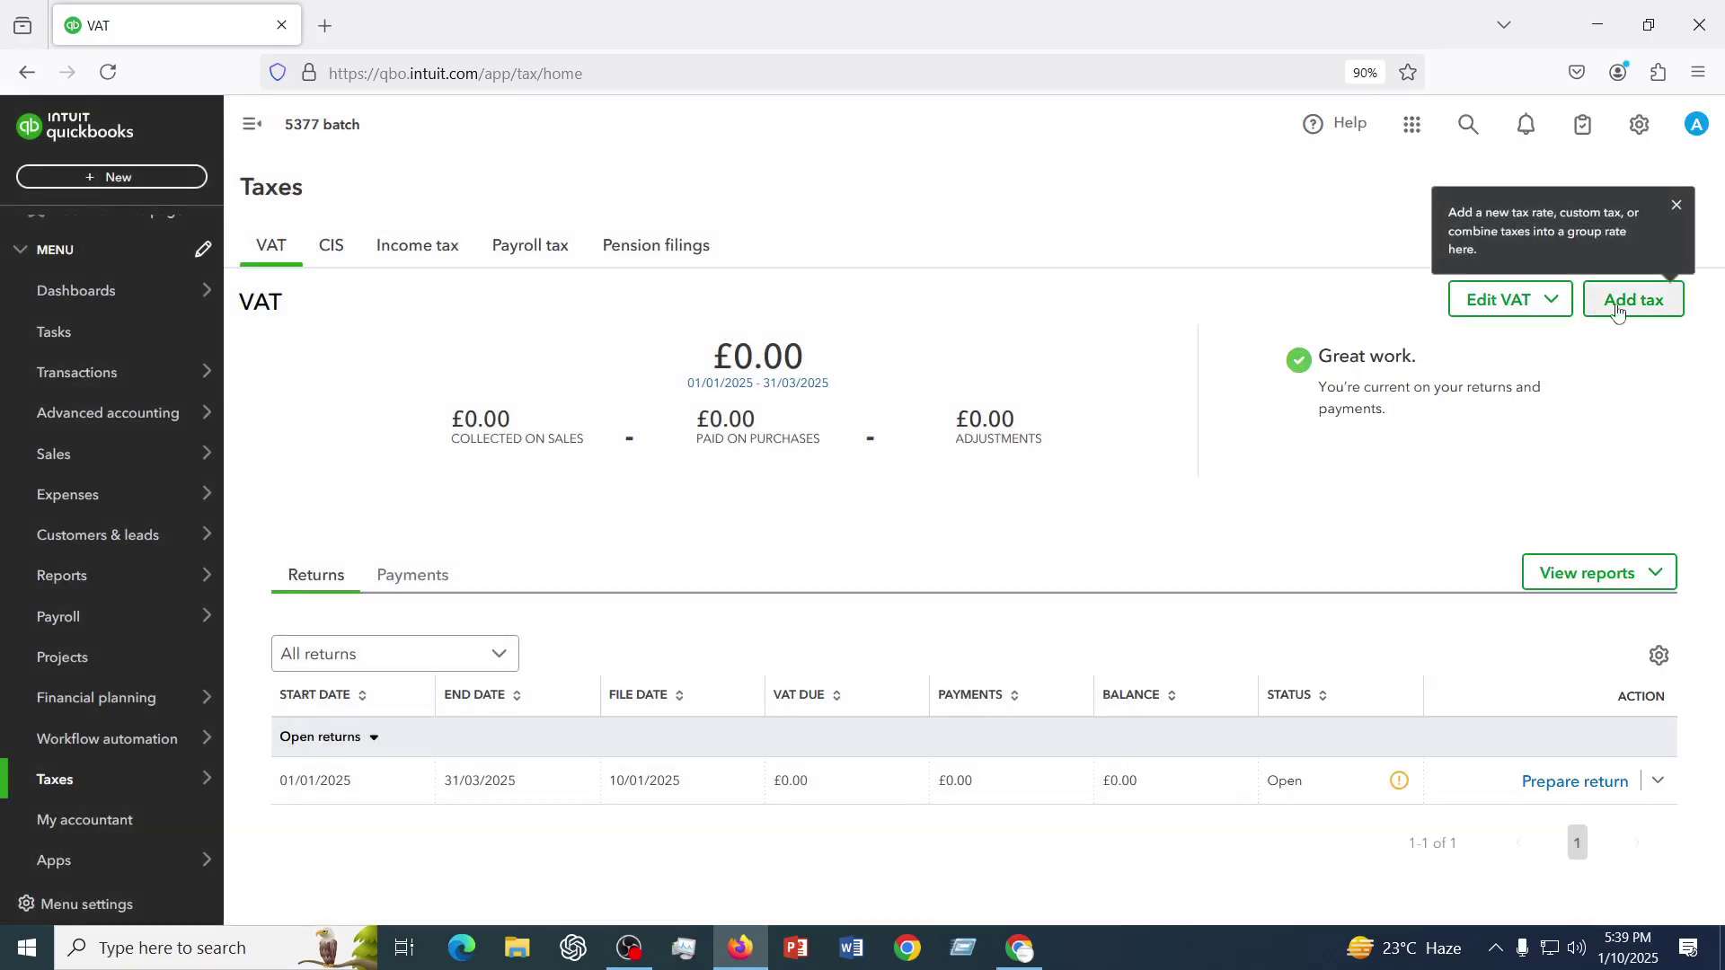
pyautogui.click(1623, 301)
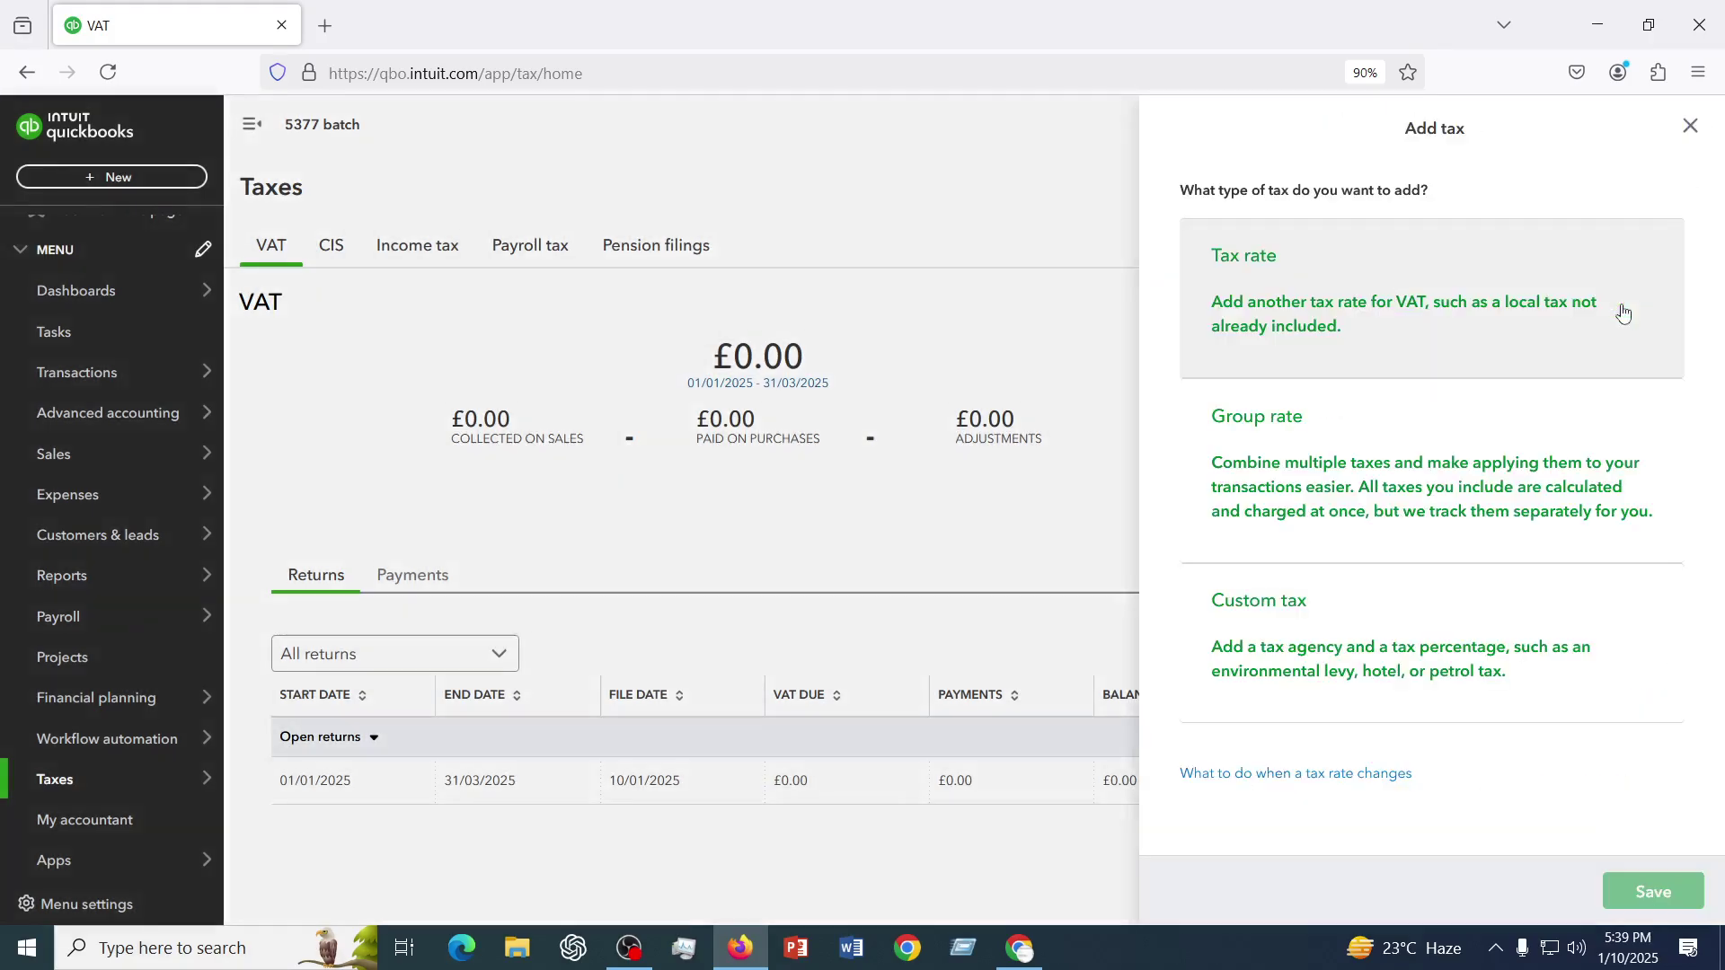
# - Choose Custom tax in the Add tax panel to bring up an empty custom tax form
pyautogui.click(1285, 648)
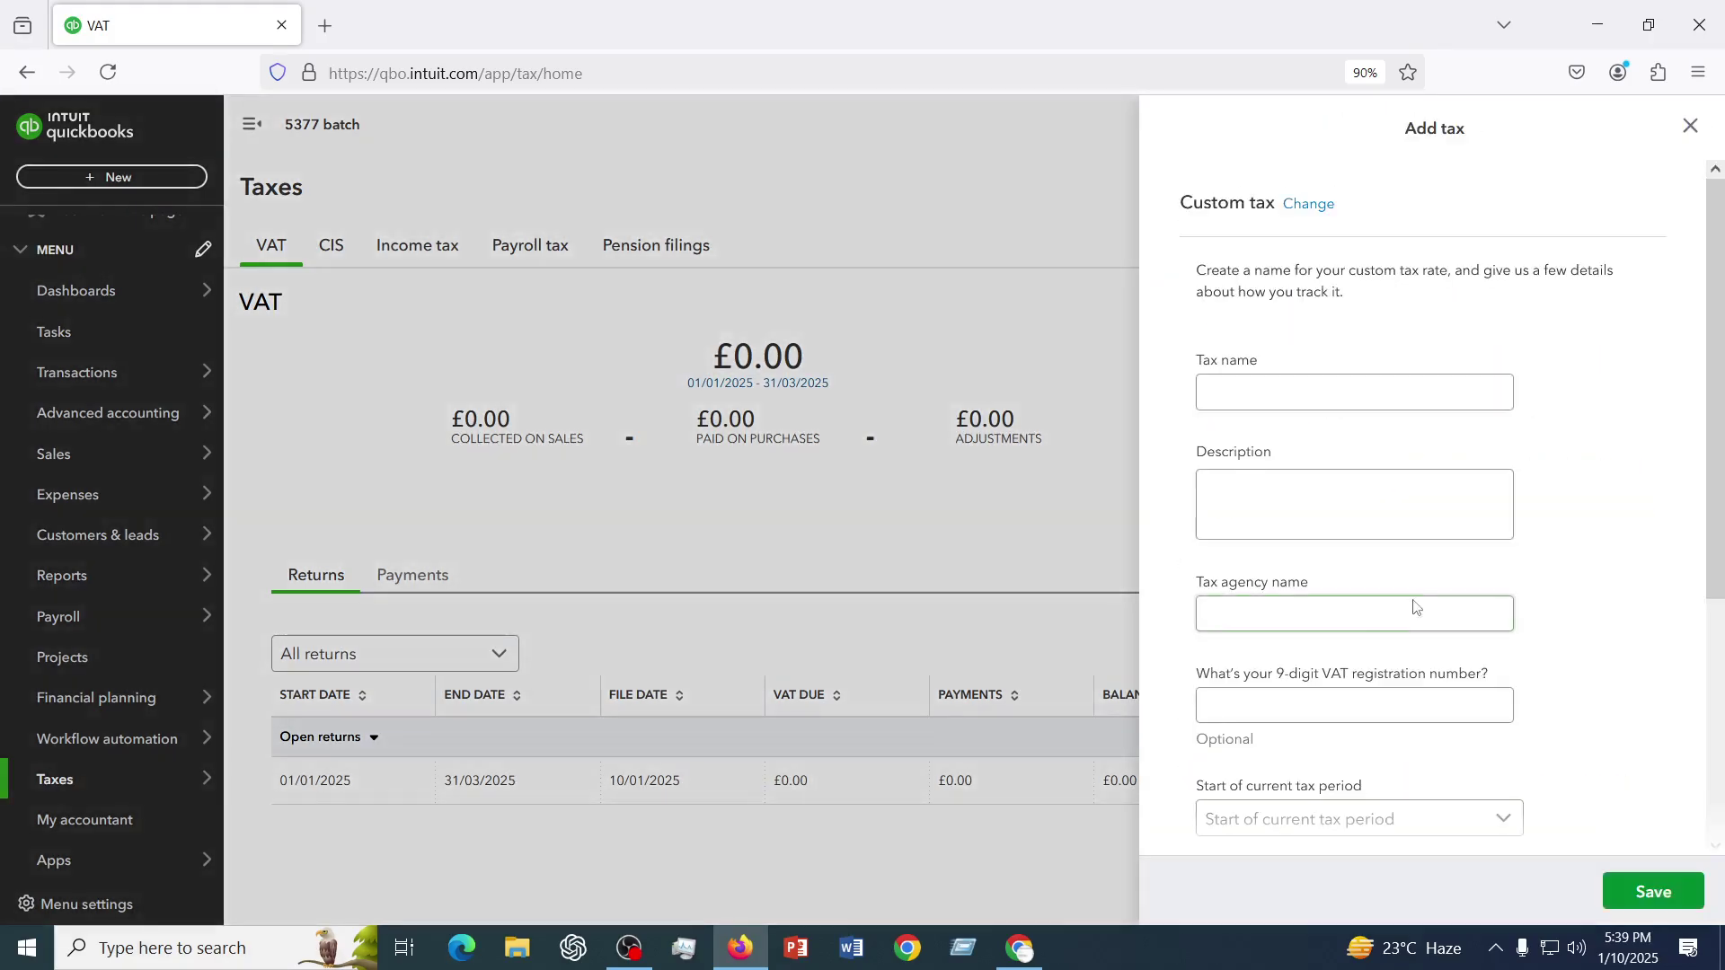
pyautogui.scroll(-4, 1414, 608)
pyautogui.scroll(4, 1414, 609)
pyautogui.click(1241, 404)
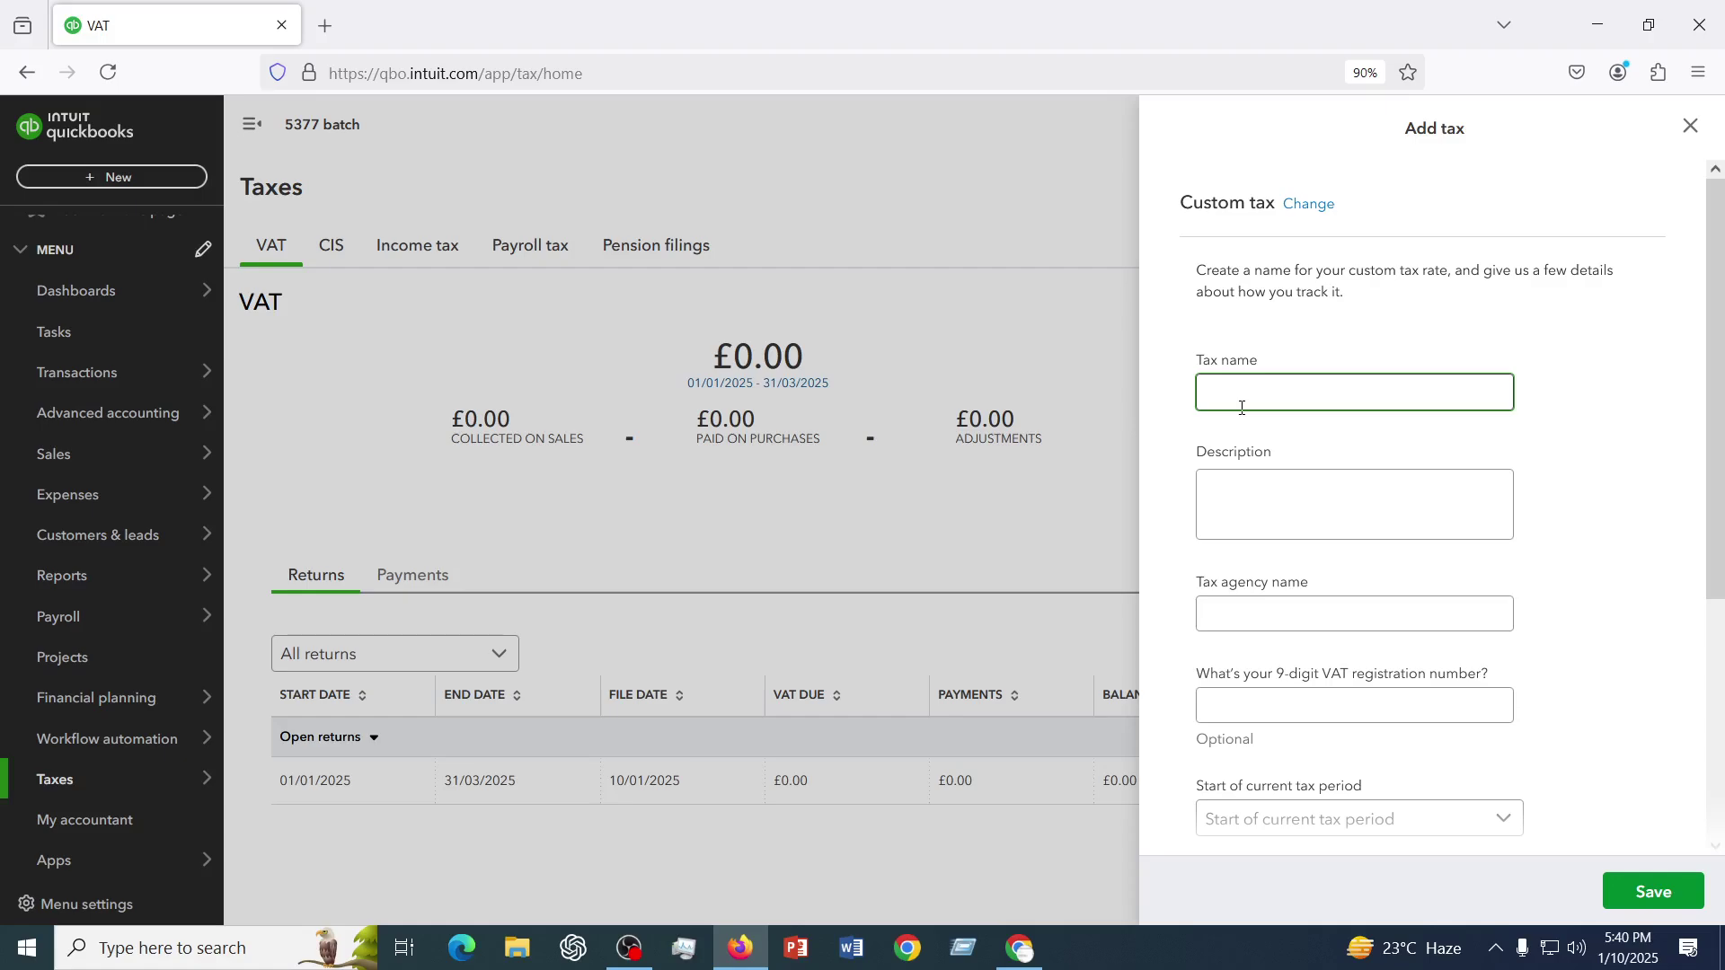
# - Name the tax 'Custome tax (20%)' with description 'This tax is collected on sales'
pyautogui.write('Custome tax (20')
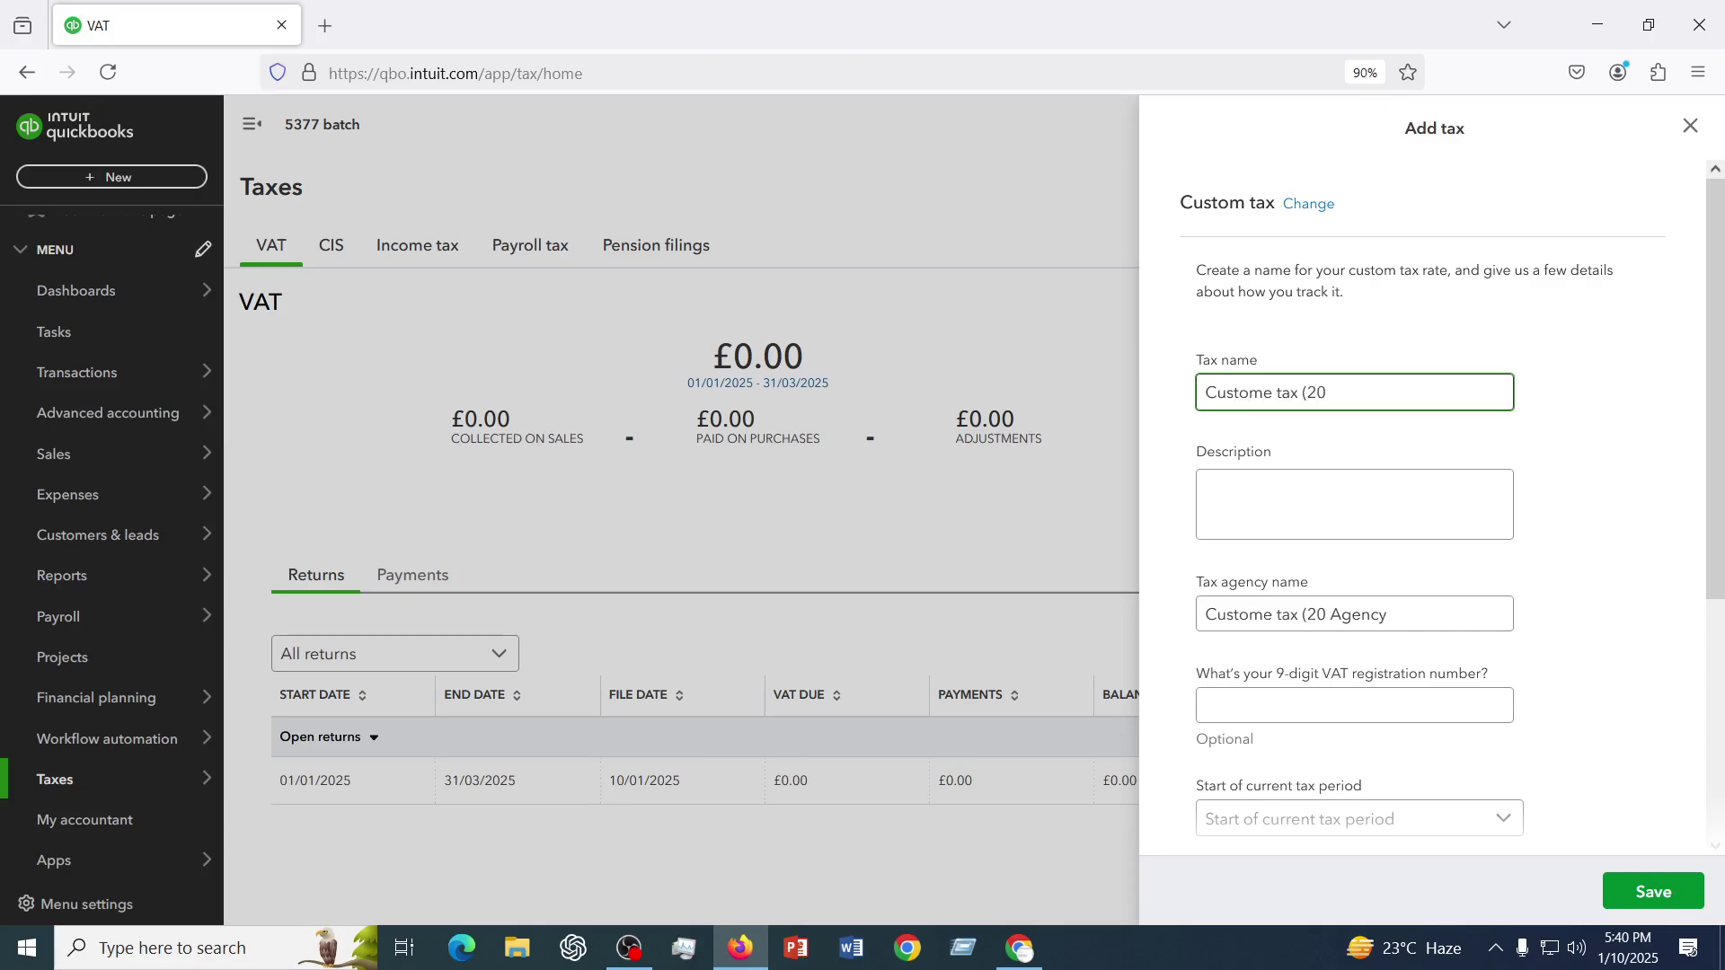
pyautogui.write('%)')
pyautogui.click(1252, 512)
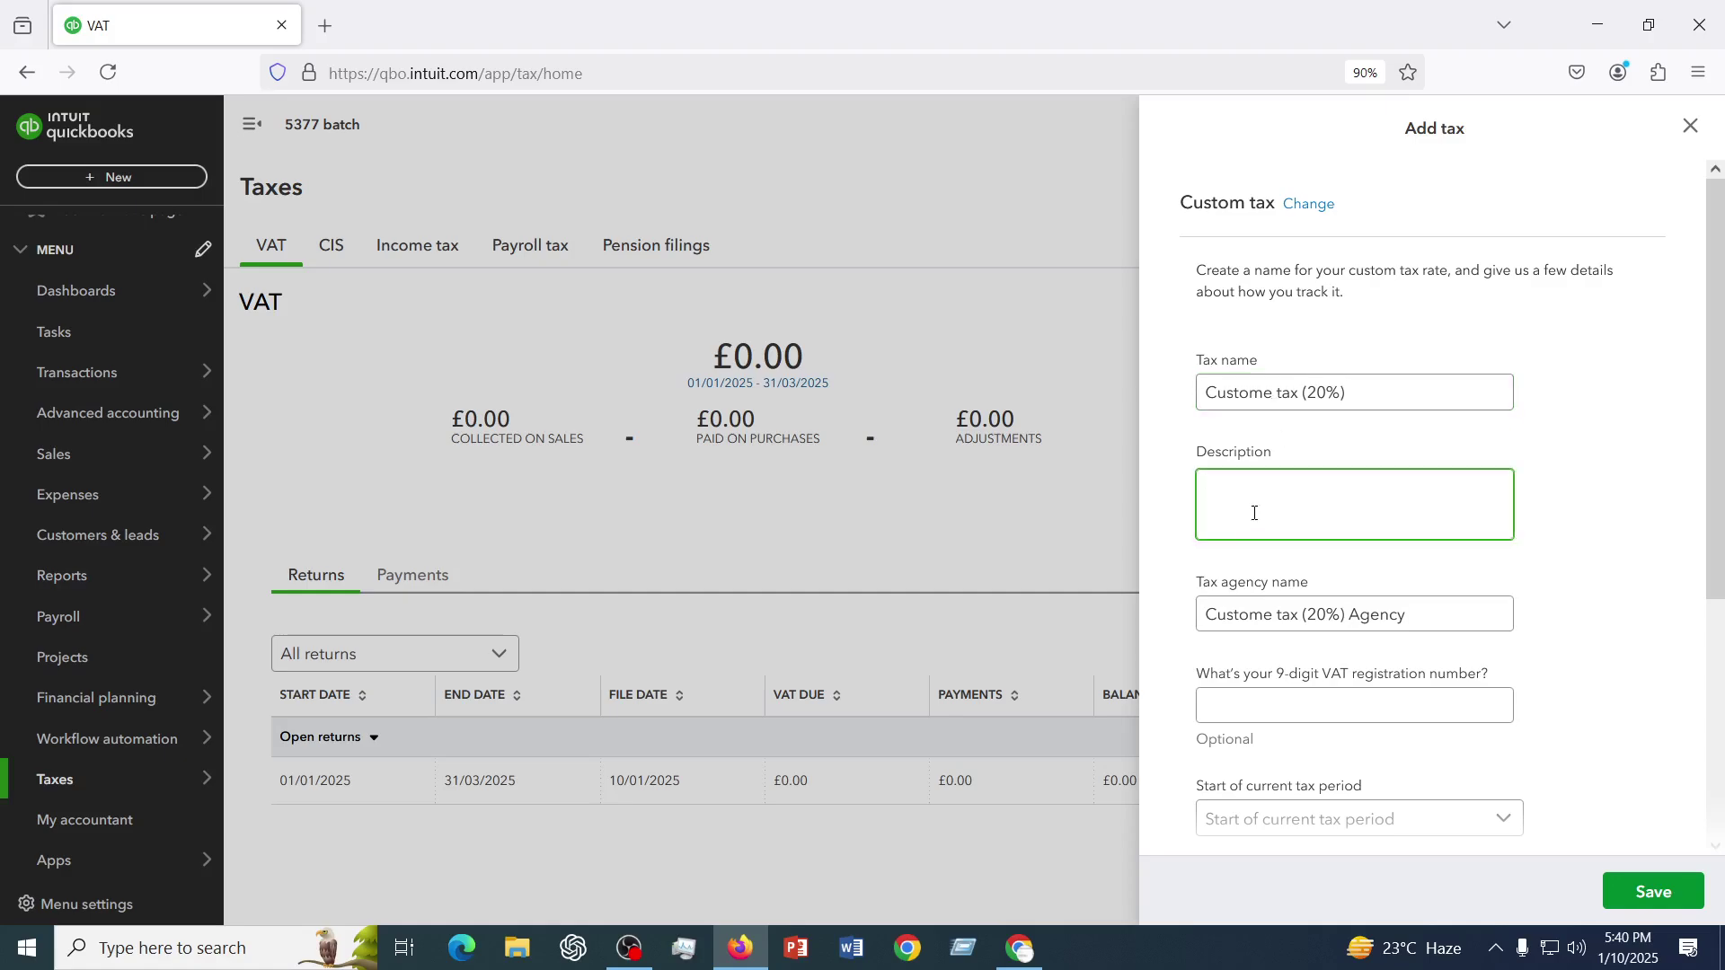
pyautogui.write('This tax is collected on sales')
pyautogui.scroll(-3, 1208, 692)
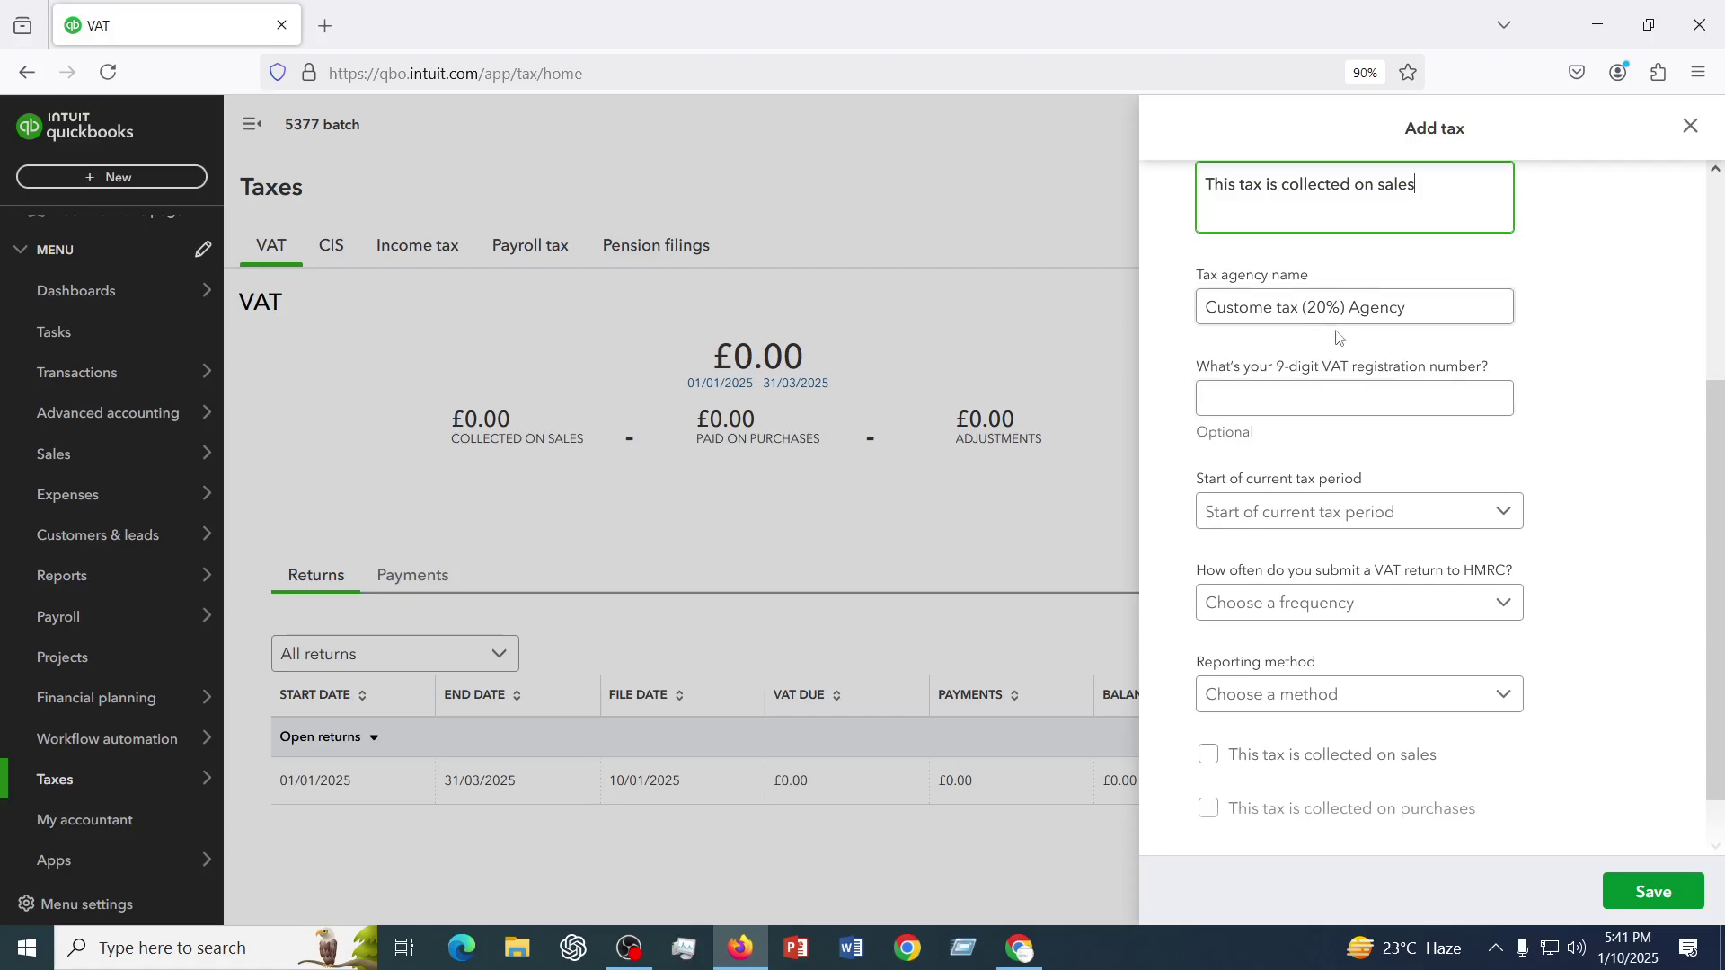
pyautogui.click(1297, 401)
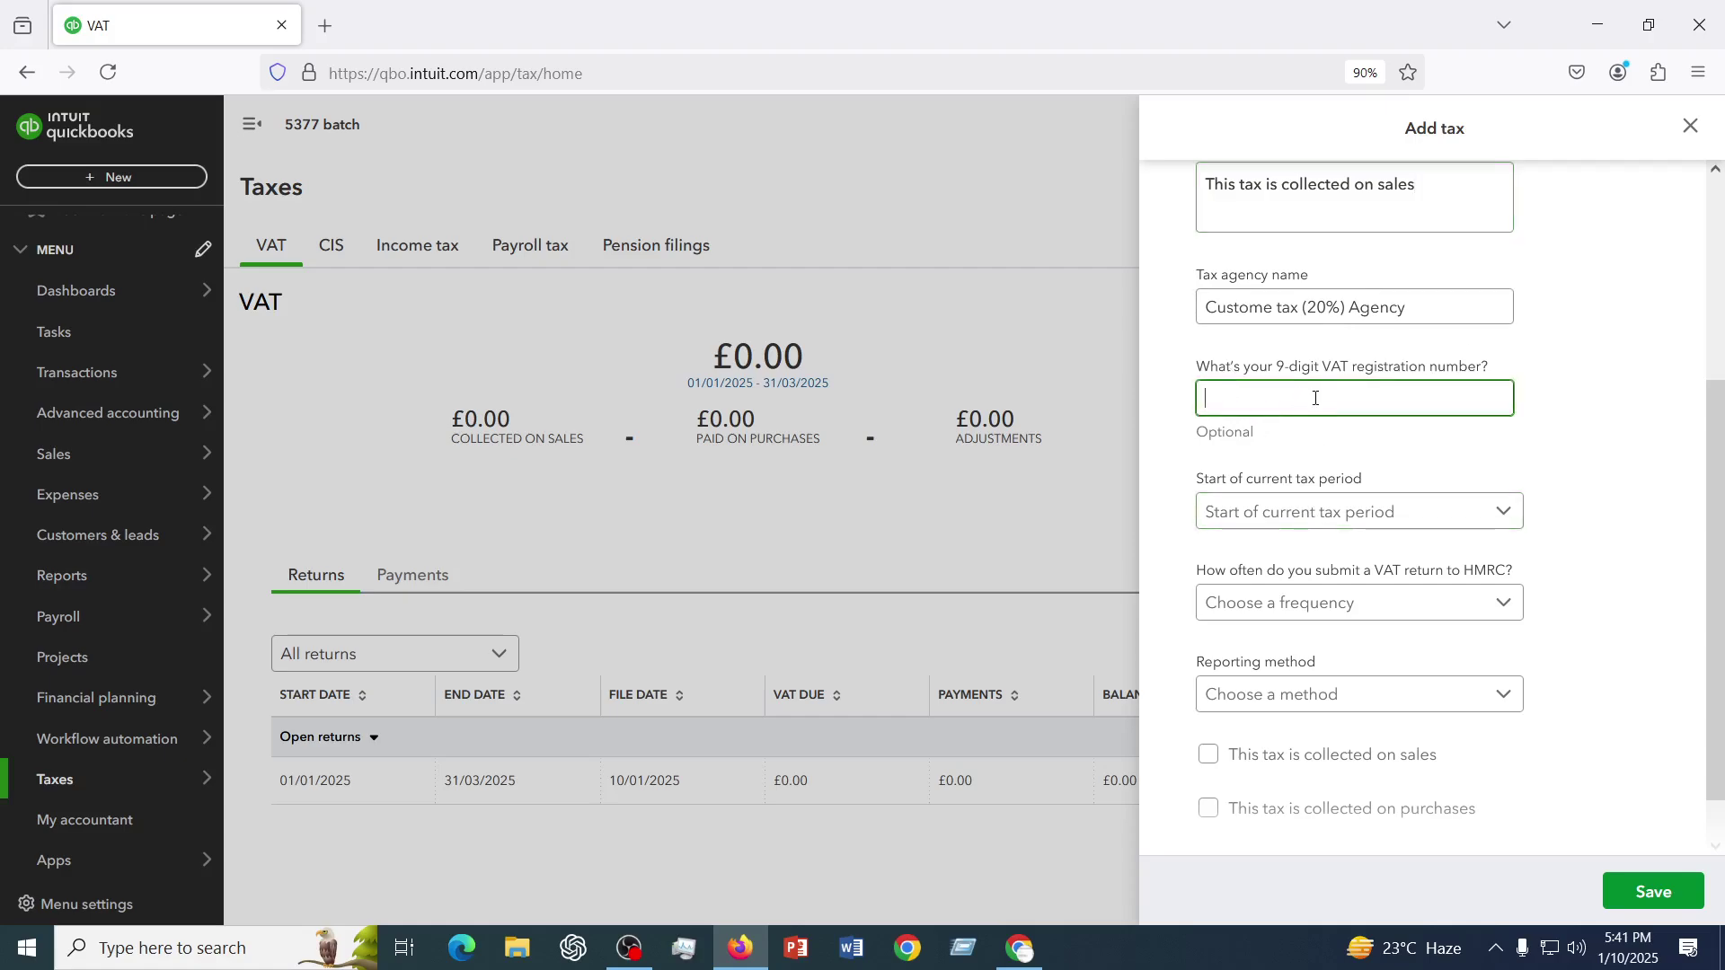
# - Enter the 9-digit VAT registration number, start the tax period in January, and file quarterly
pyautogui.click(1312, 526)
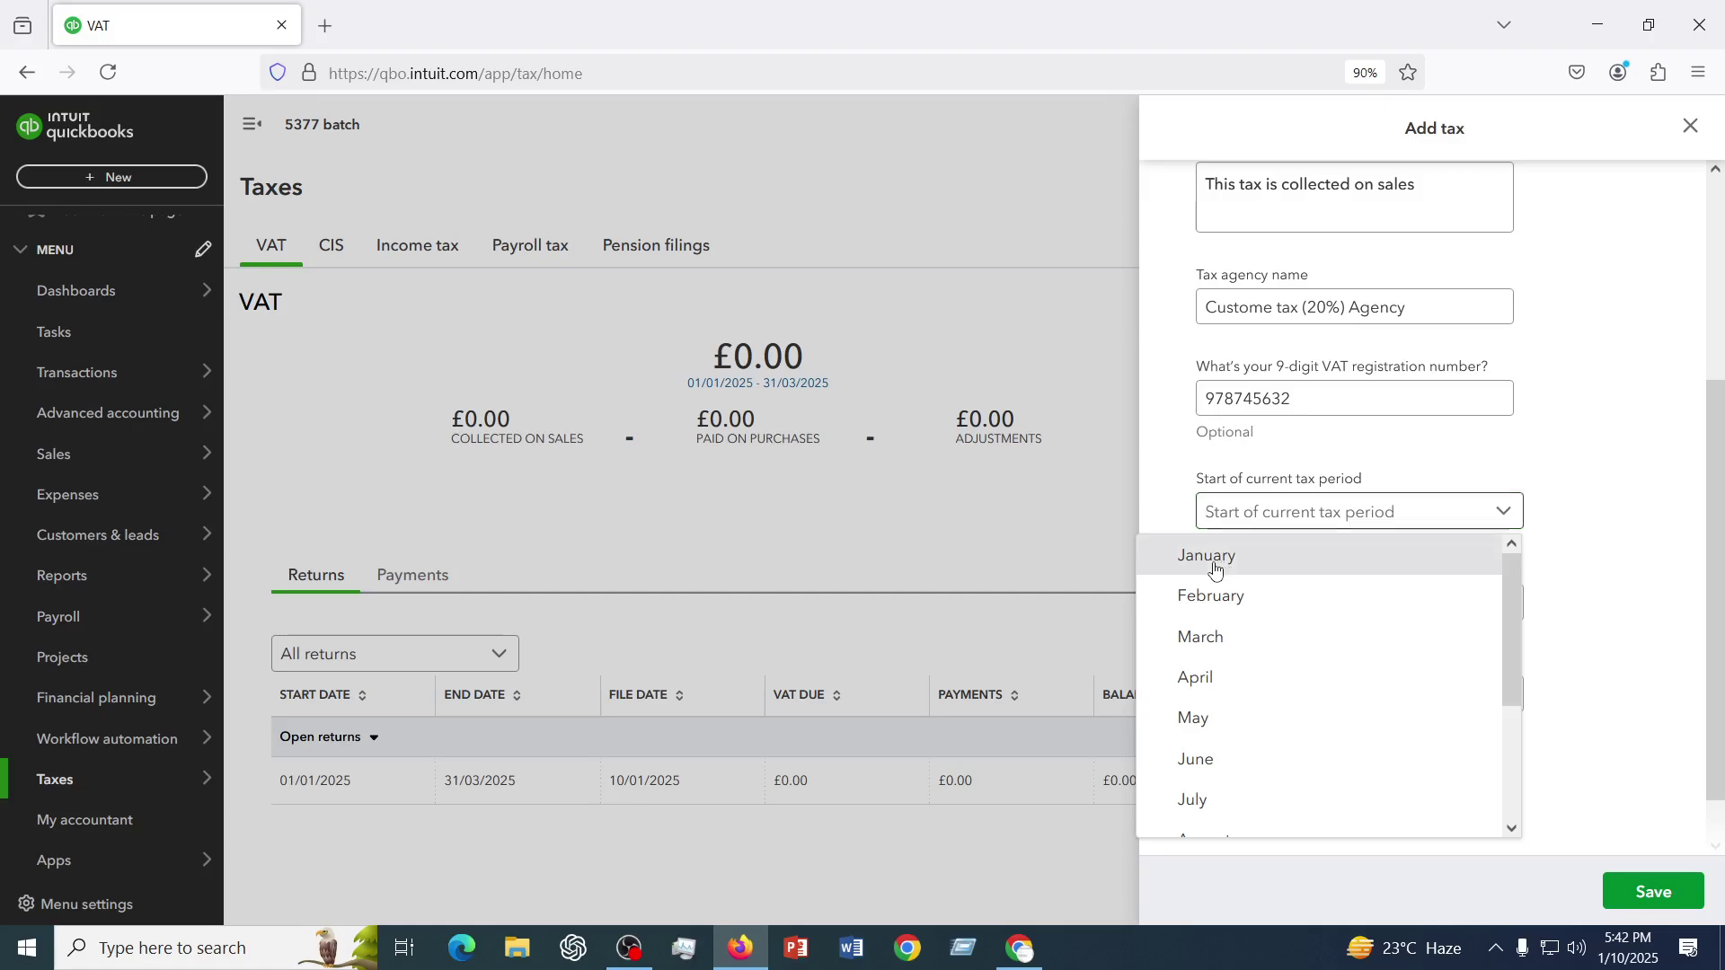
pyautogui.click(1215, 561)
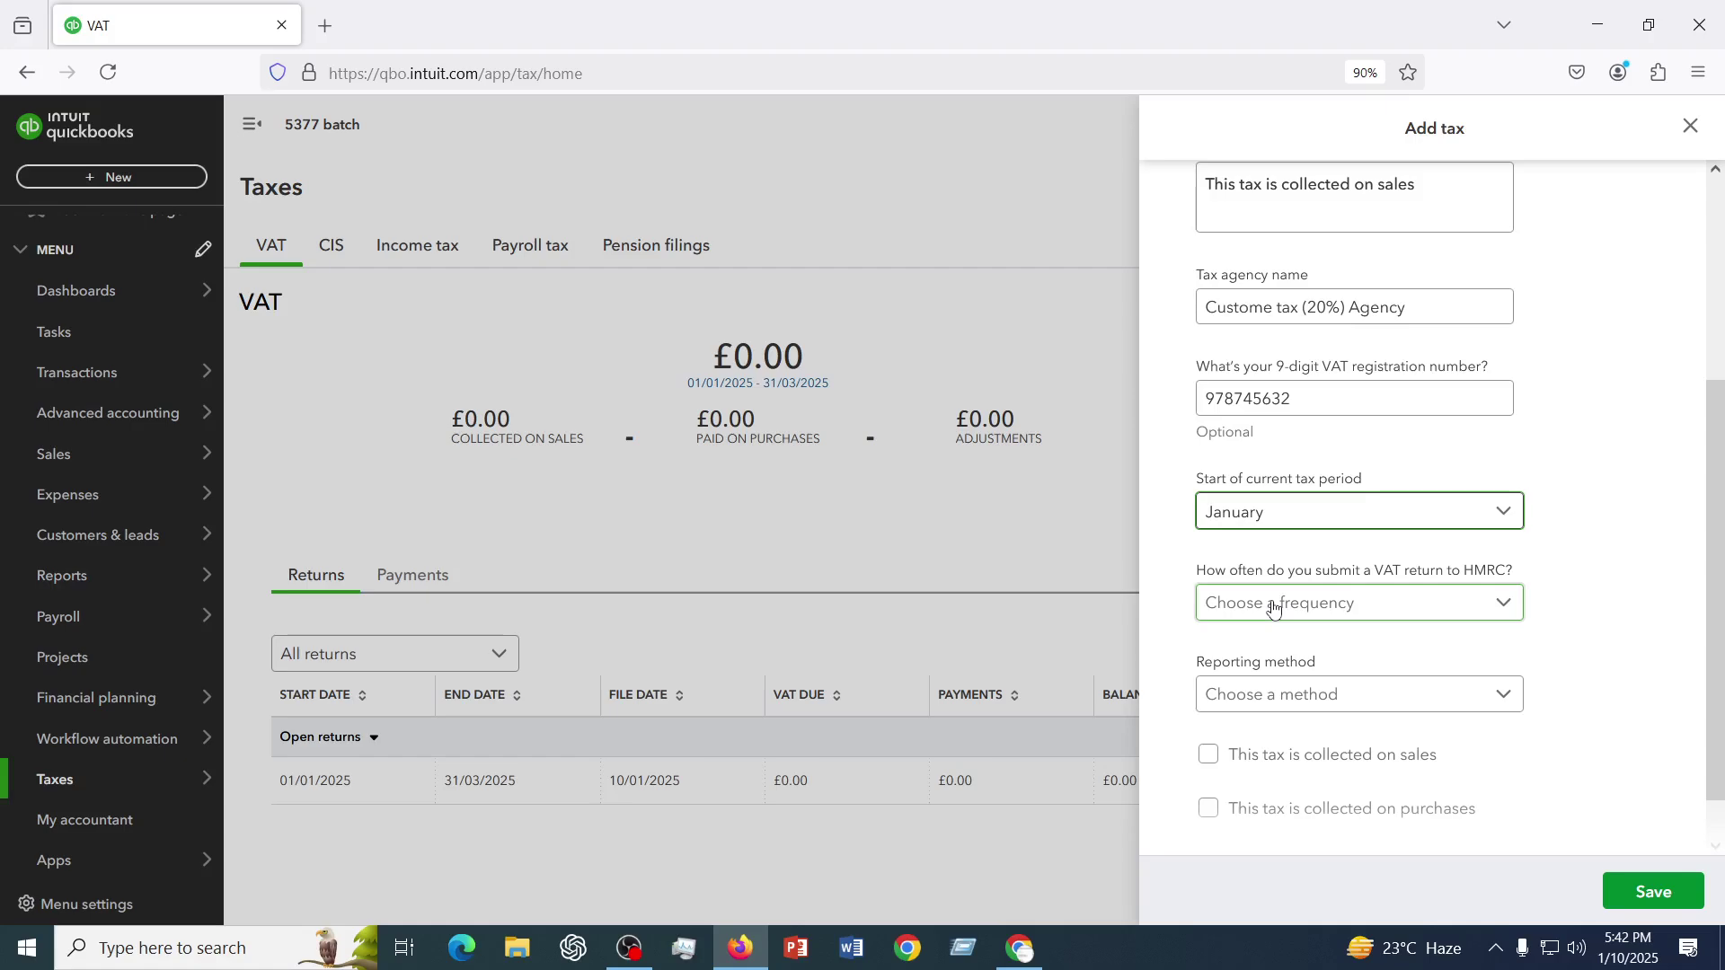
pyautogui.click(1274, 608)
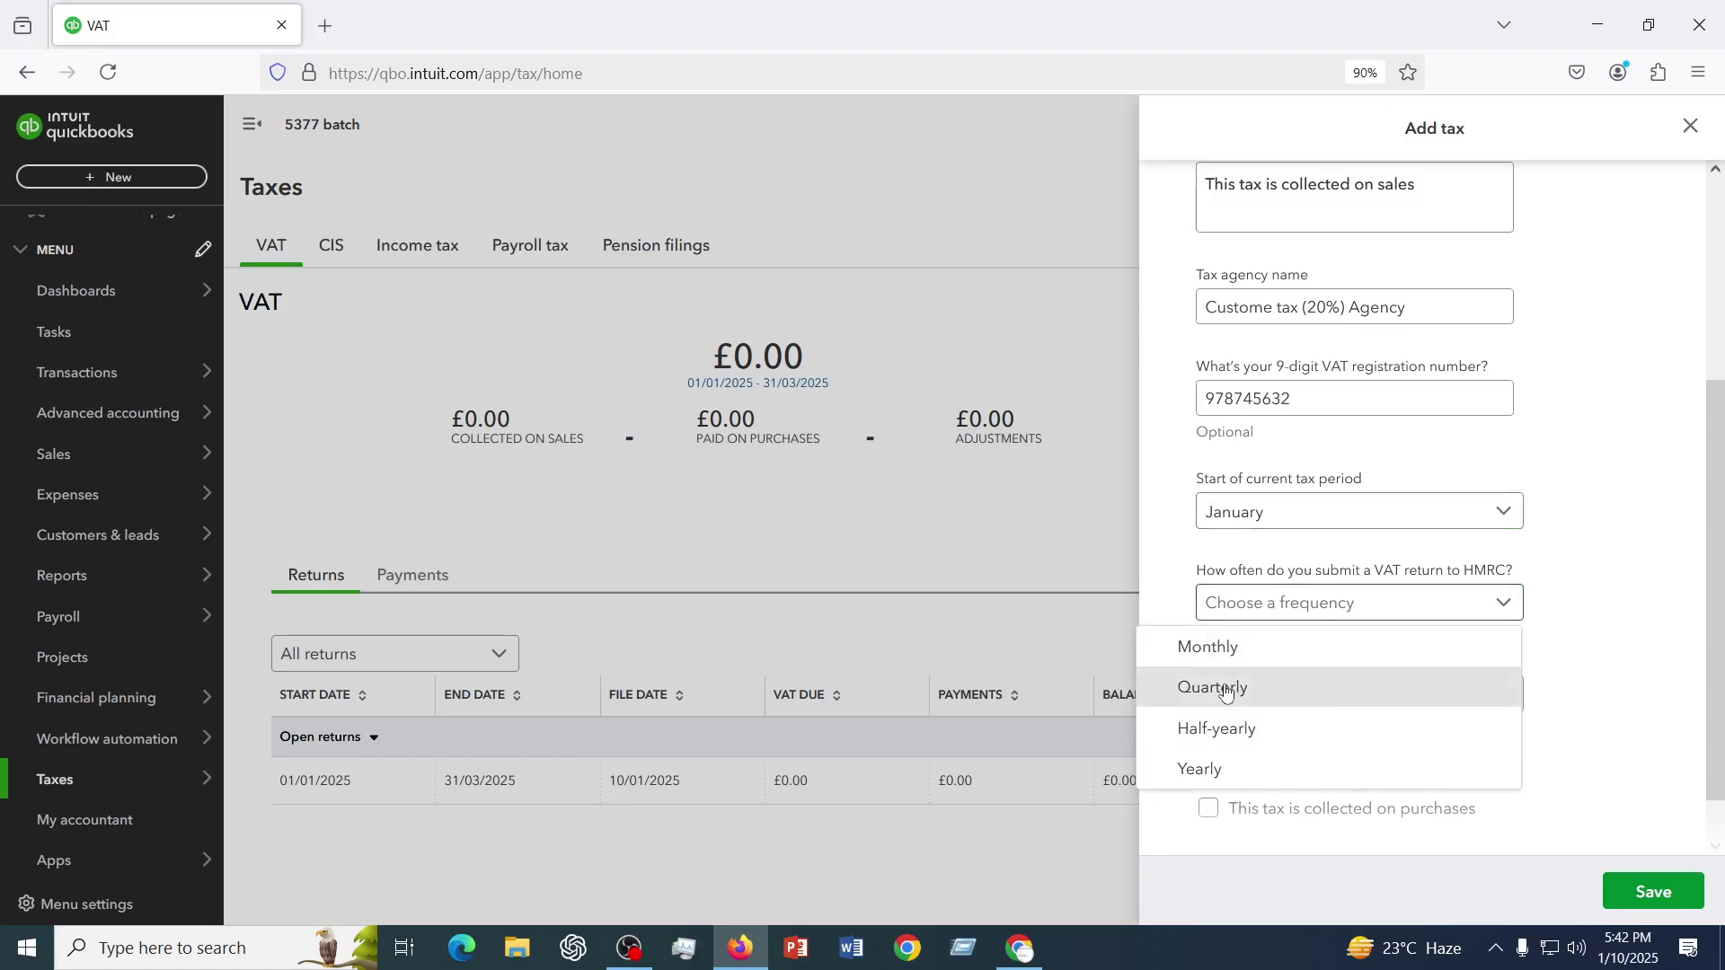
pyautogui.click(1226, 690)
pyautogui.click(1301, 697)
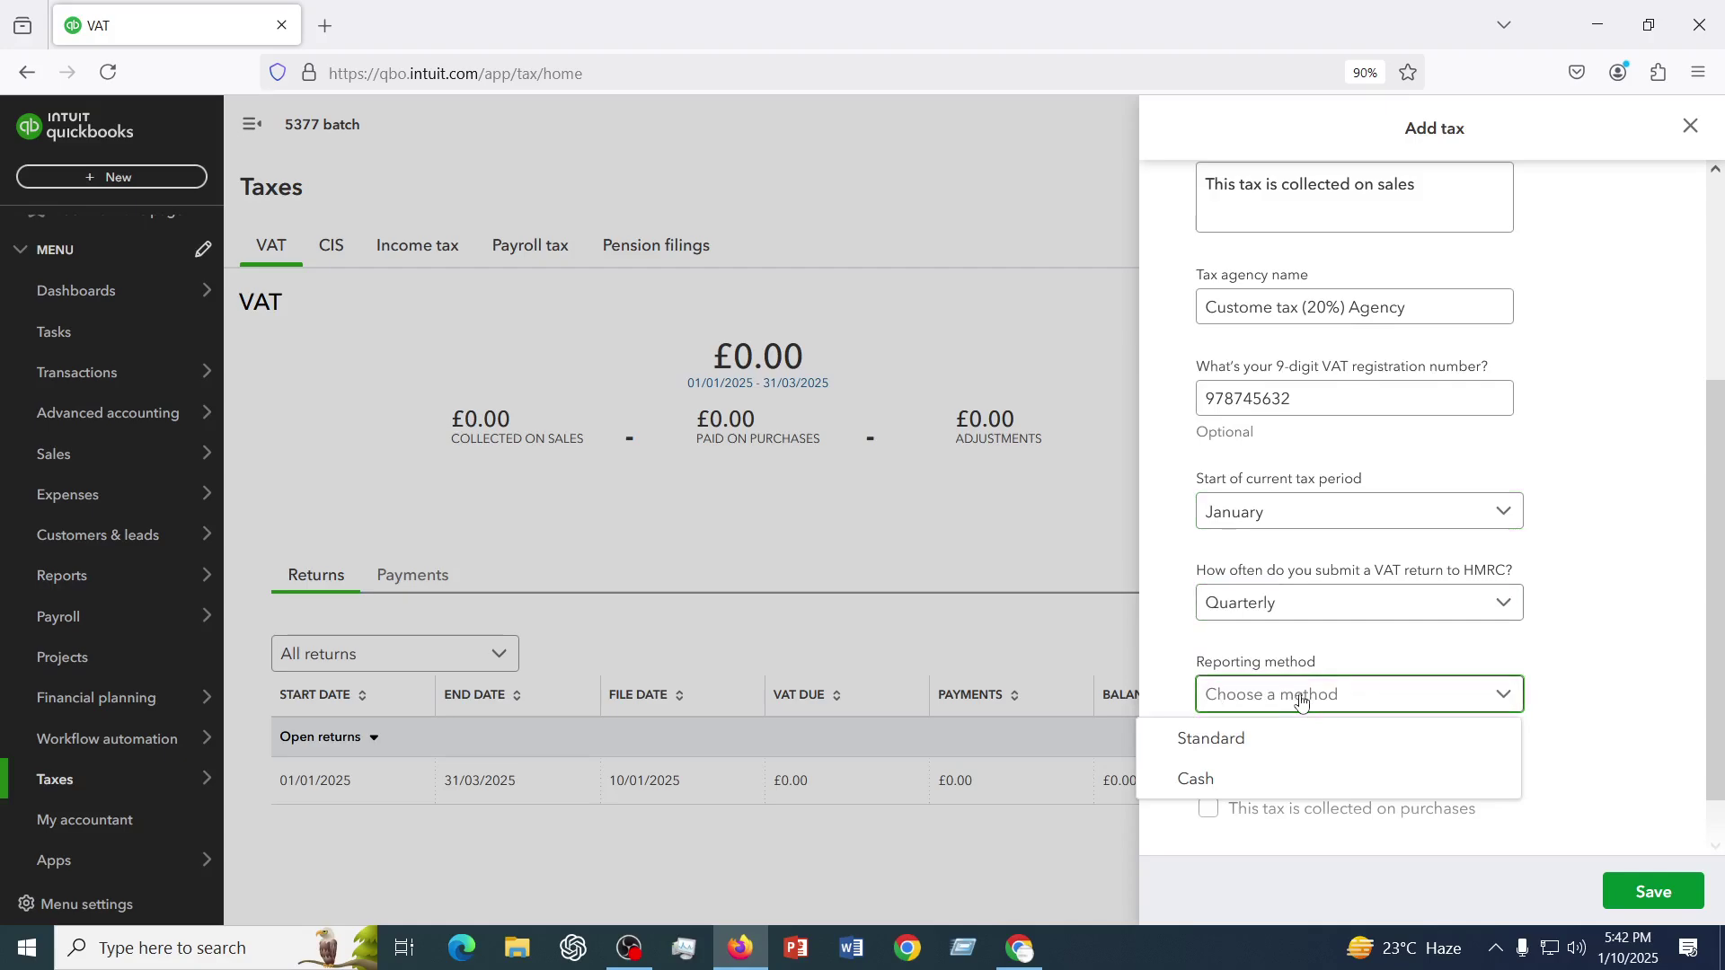
# - Use the Cash reporting method and collect the tax on sales at a 20% rate
pyautogui.click(1183, 782)
pyautogui.scroll(-1, 1258, 710)
pyautogui.click(1210, 702)
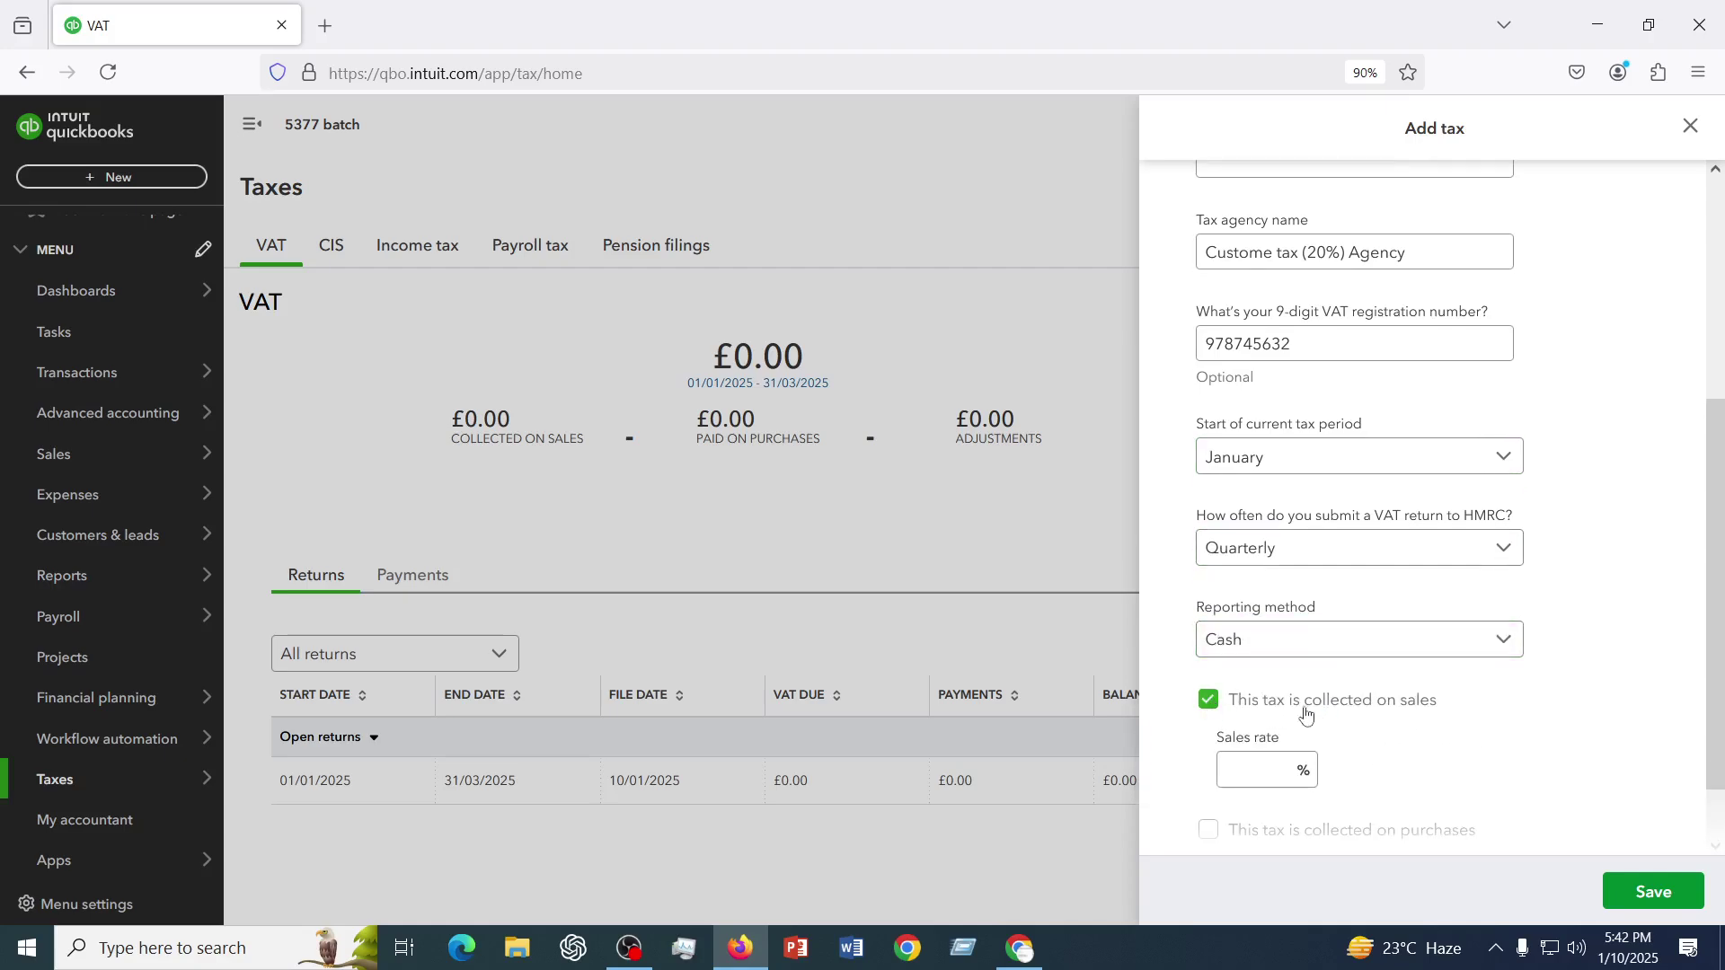
pyautogui.scroll(-1, 1306, 715)
pyautogui.click(1275, 699)
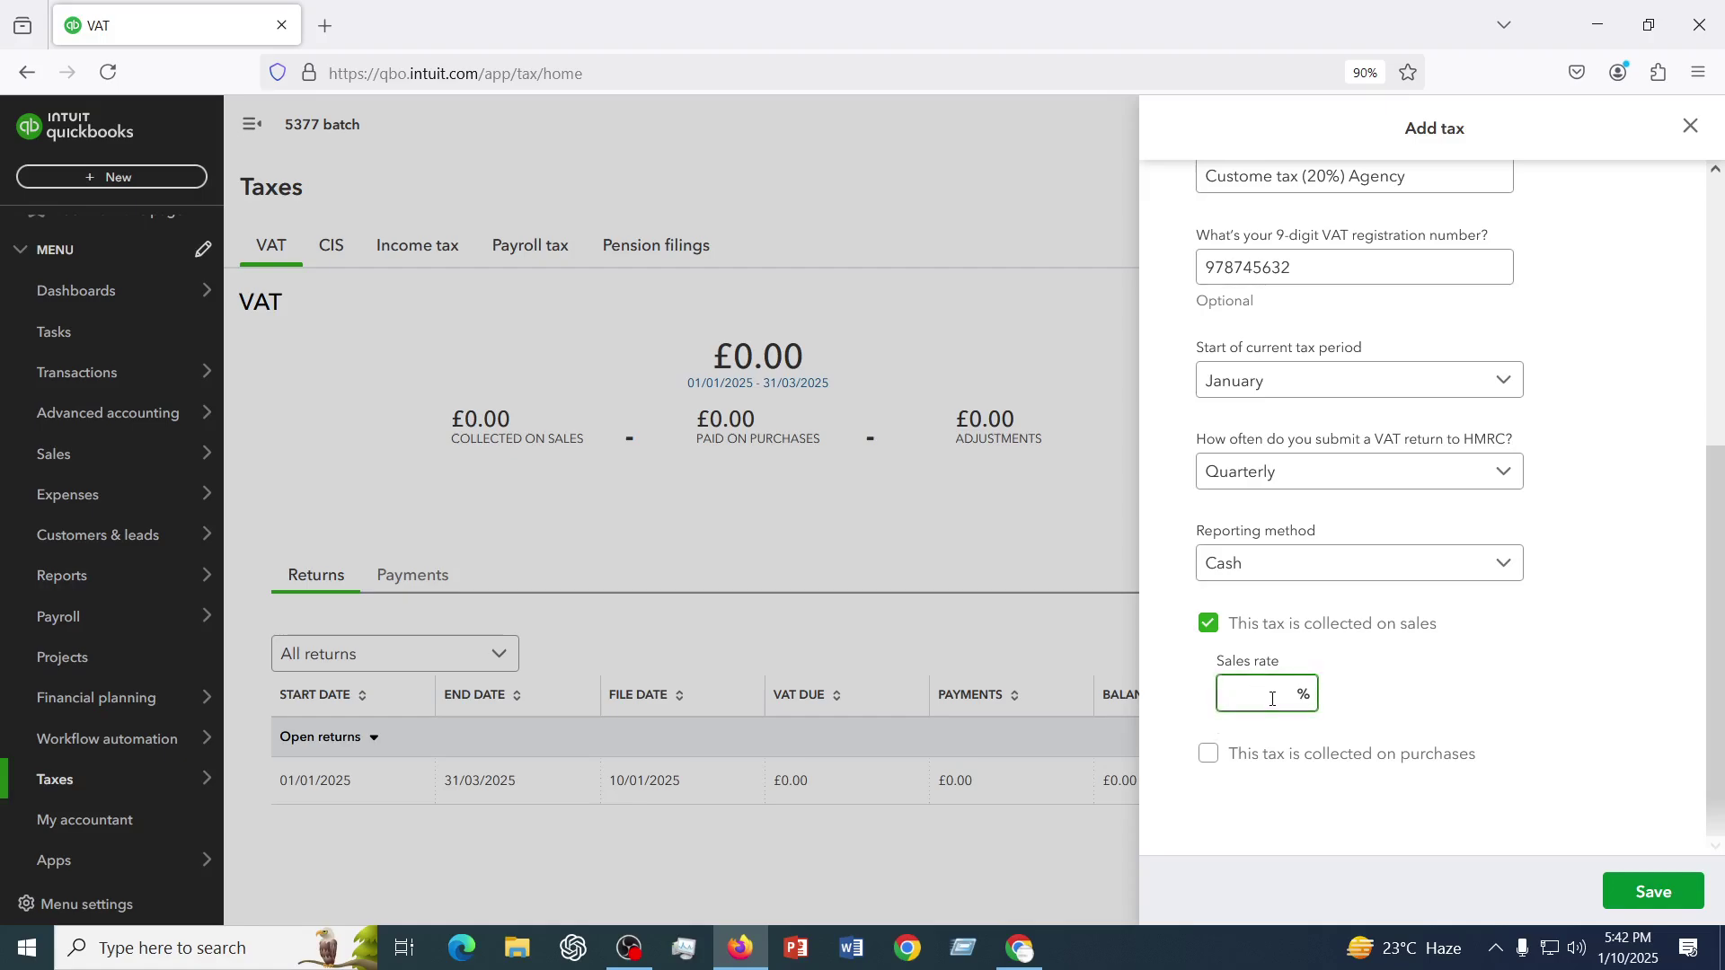
pyautogui.write('20')
# - Also collect the tax on purchases at a 15% rate
pyautogui.click(1209, 755)
pyautogui.scroll(-1, 1222, 746)
pyautogui.click(1255, 716)
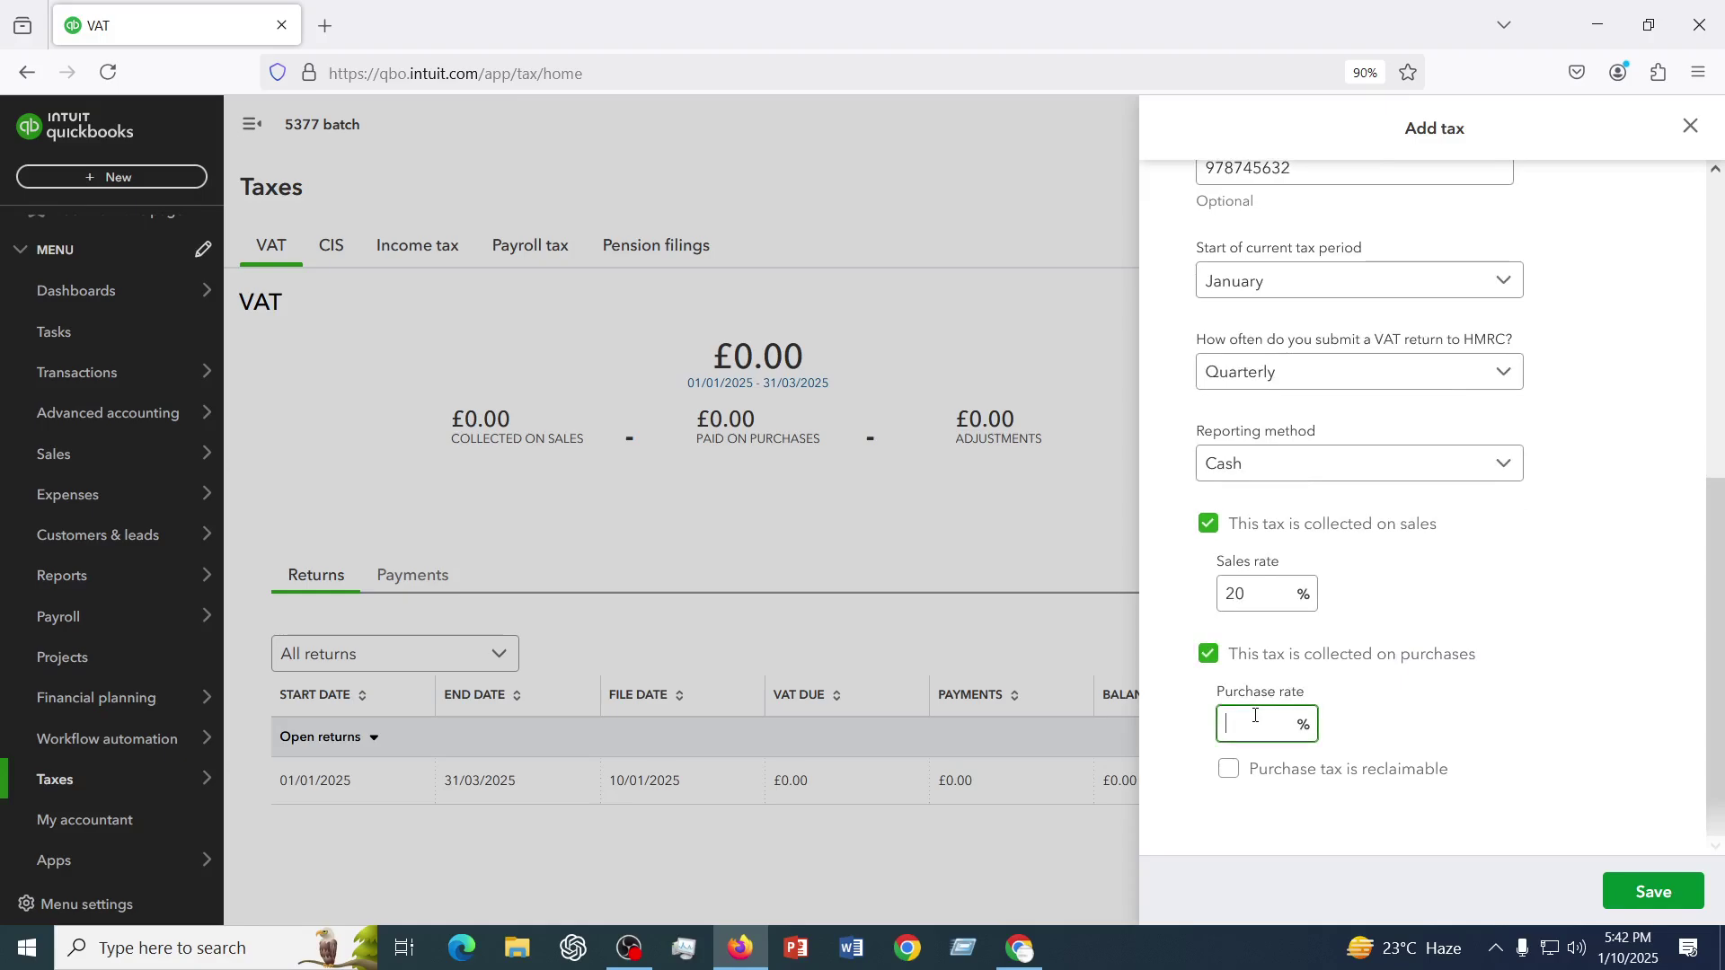
pyautogui.write('15')
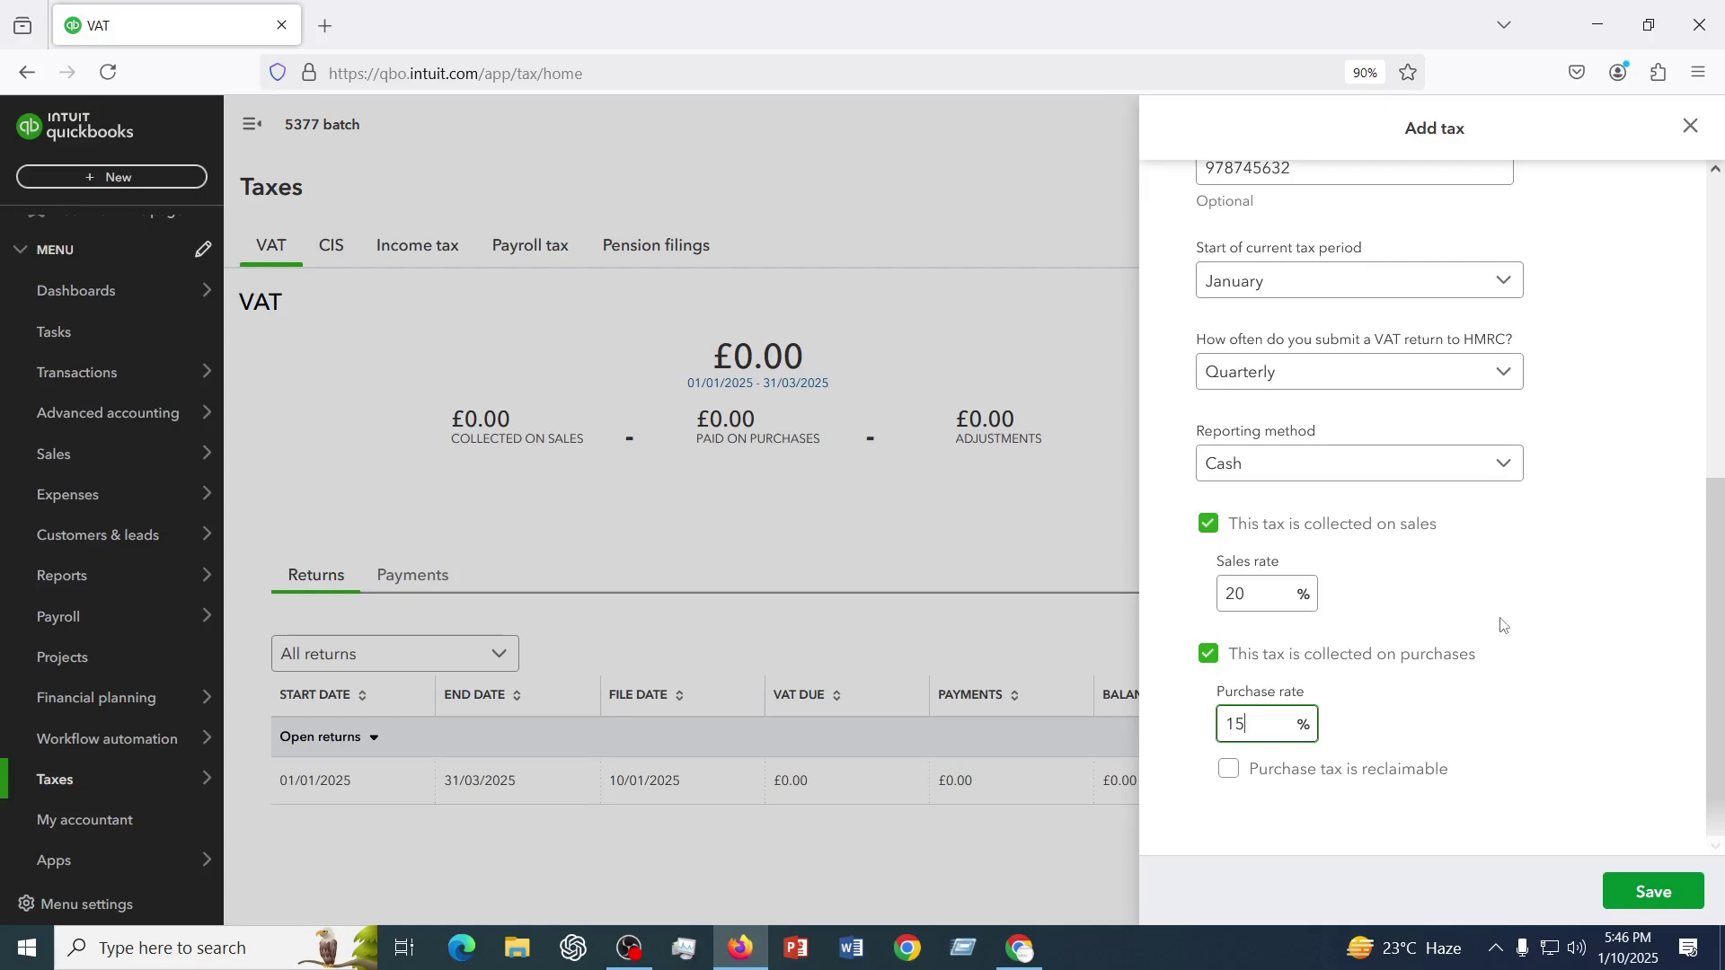
# - Mark the 15% purchase tax as reclaimable and review the Add tax fields
pyautogui.scroll(6, 1502, 627)
pyautogui.scroll(-5, 1502, 626)
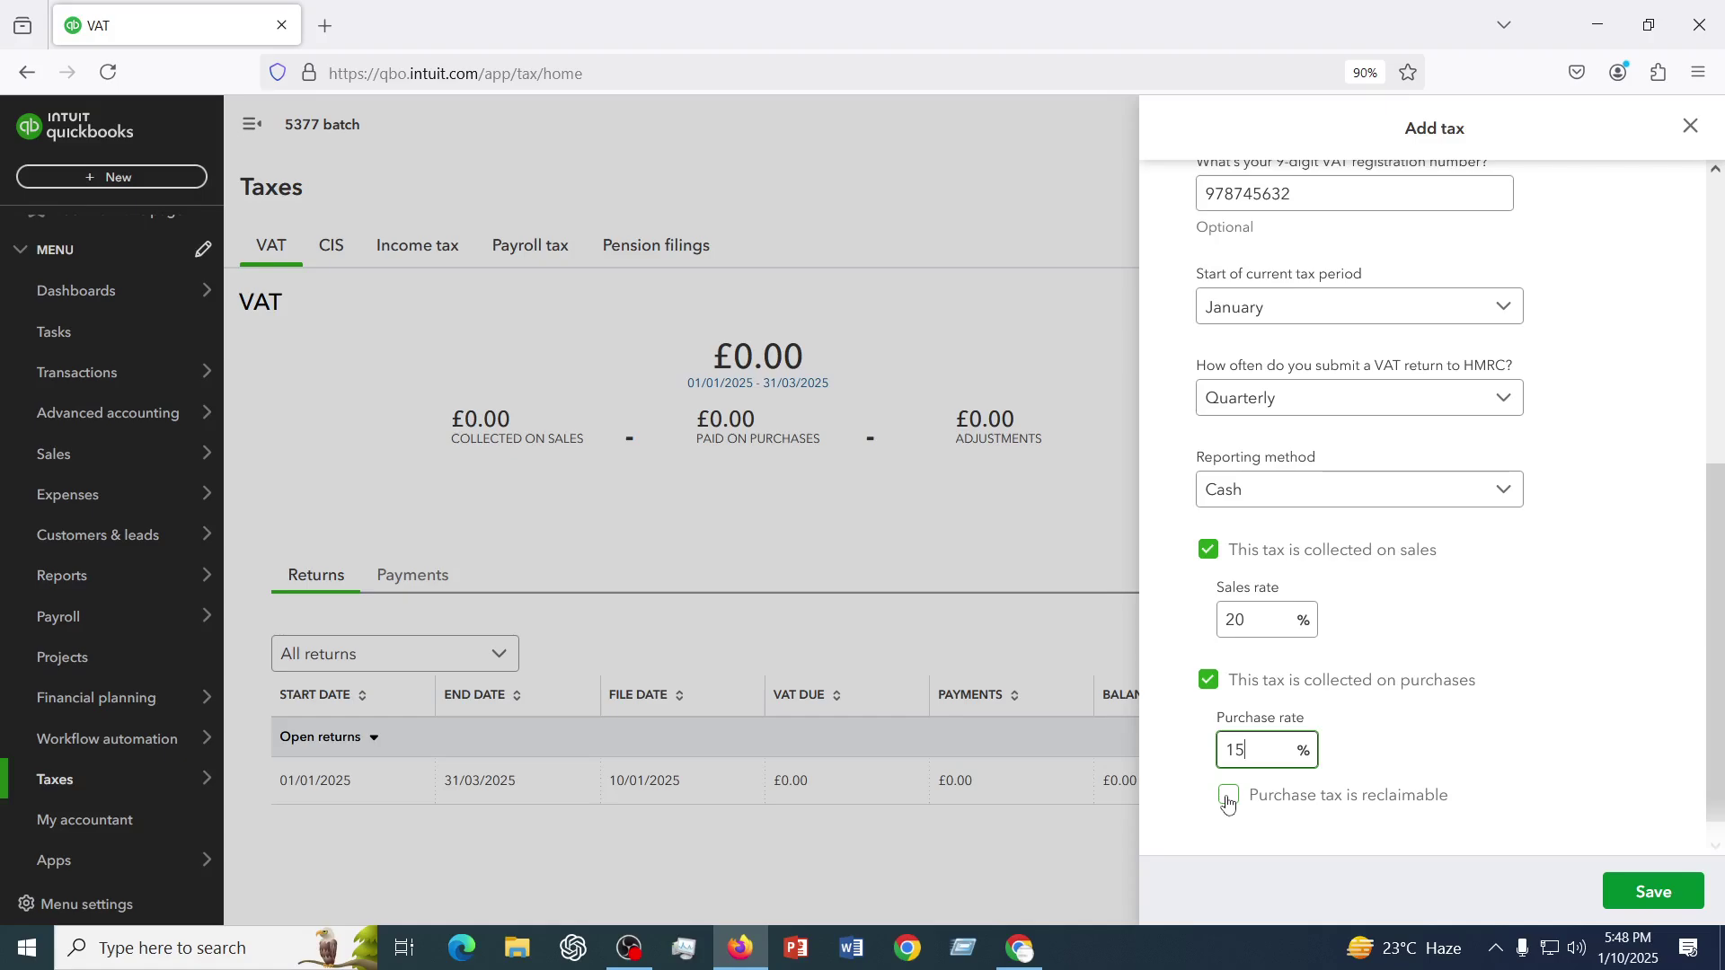
pyautogui.click(1229, 798)
pyautogui.scroll(-1, 1598, 637)
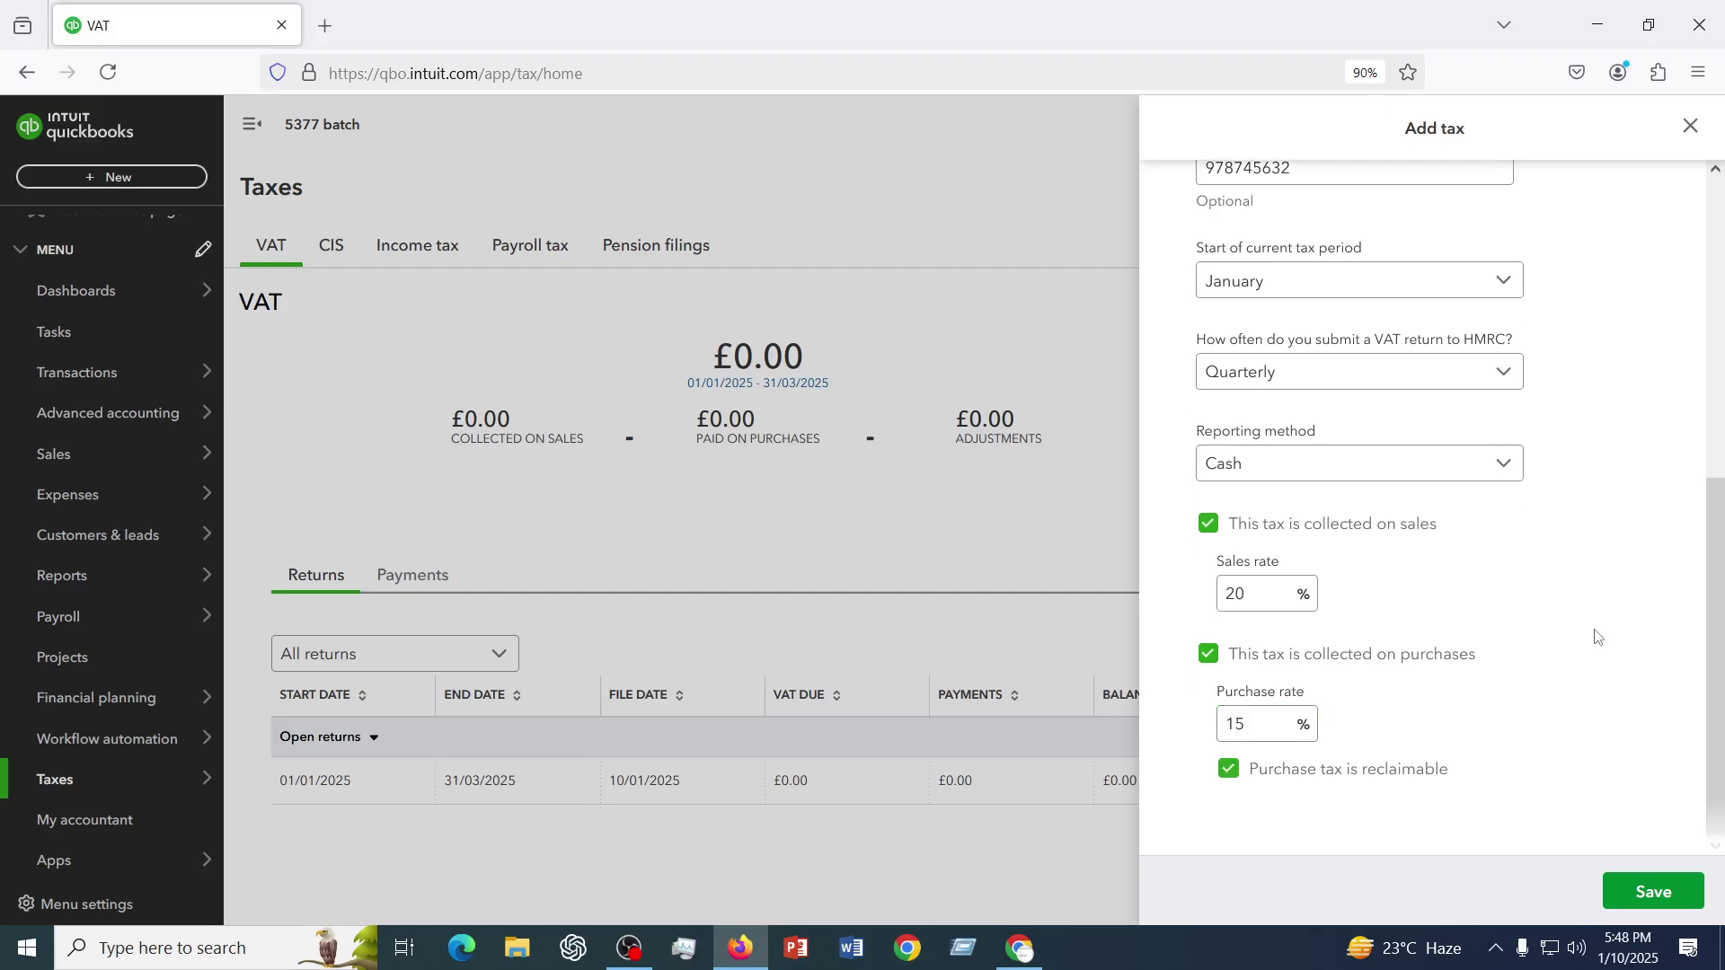
pyautogui.scroll(5, 1598, 637)
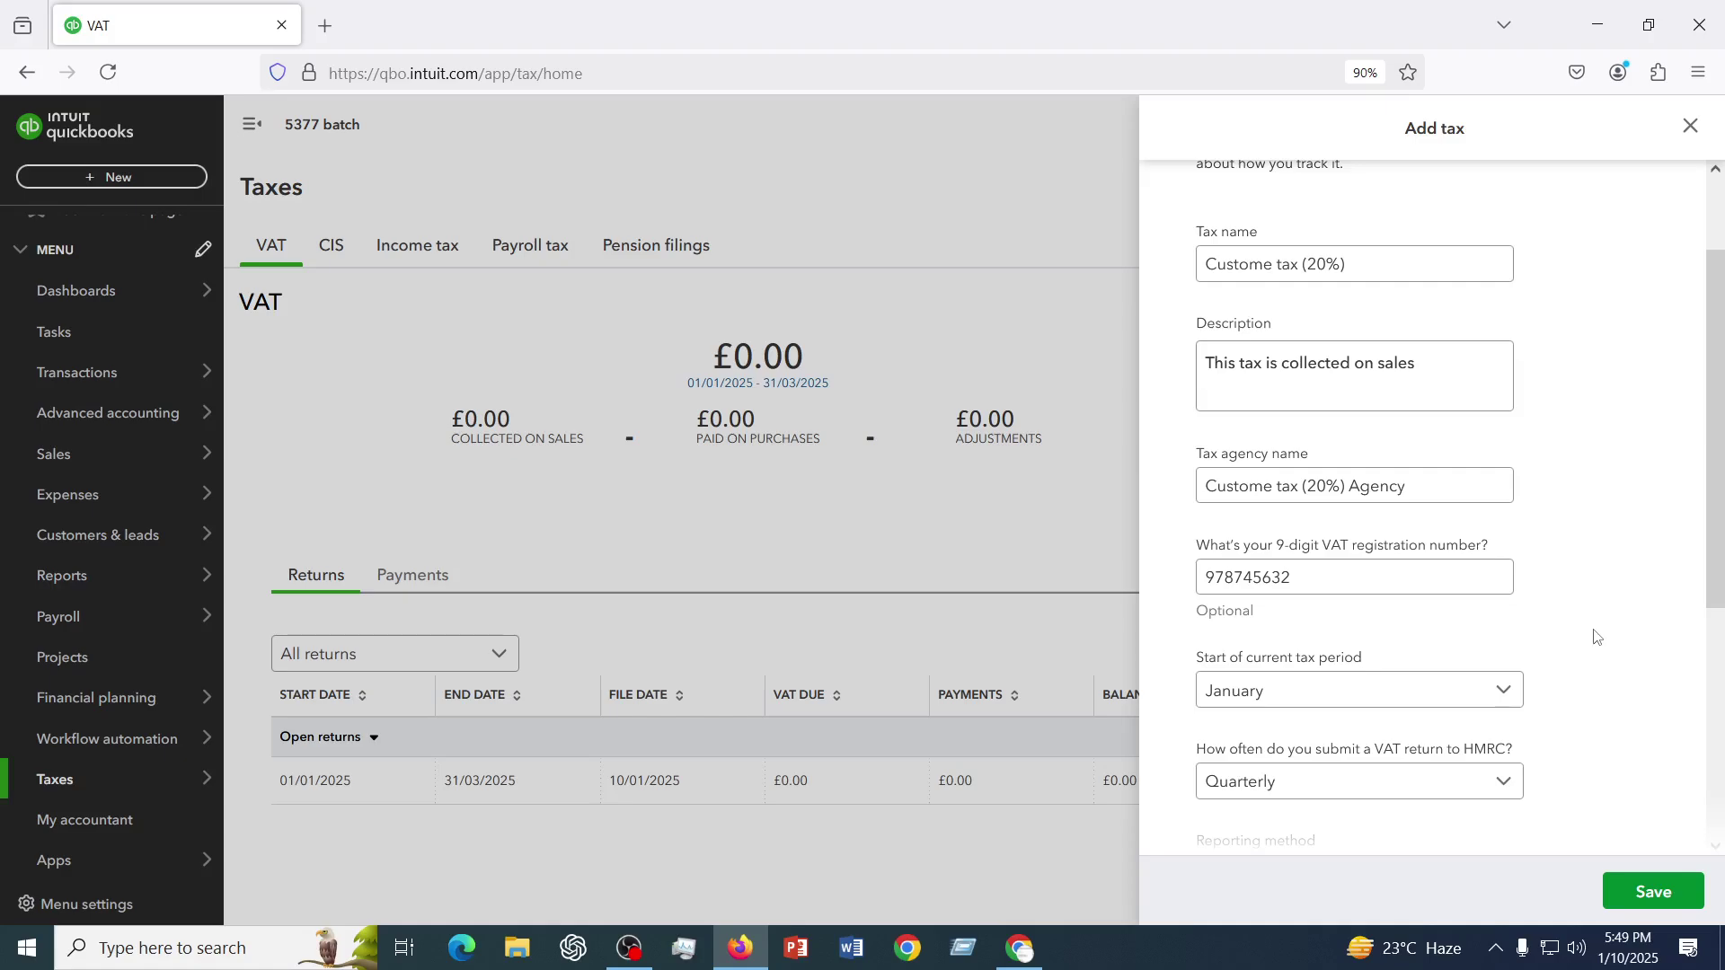
# - Save the Custome tax (20%) with 20% sales and reclaimable 15% purchase rates
pyautogui.scroll(-5, 1436, 608)
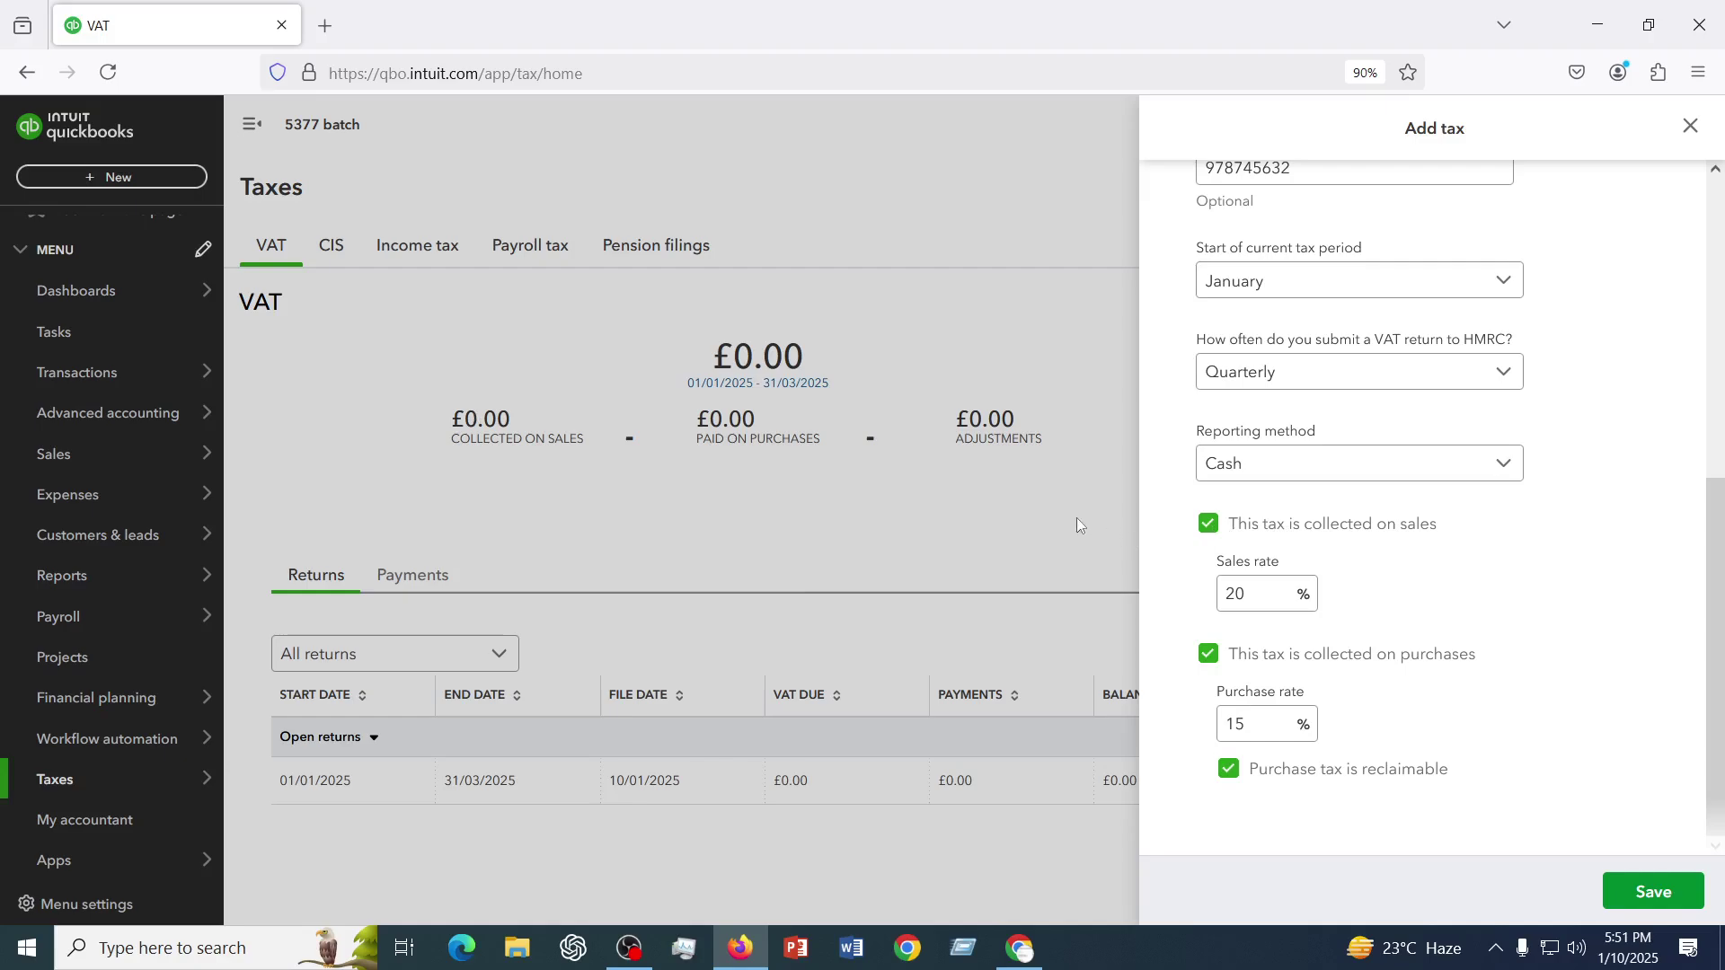
pyautogui.click(1653, 892)
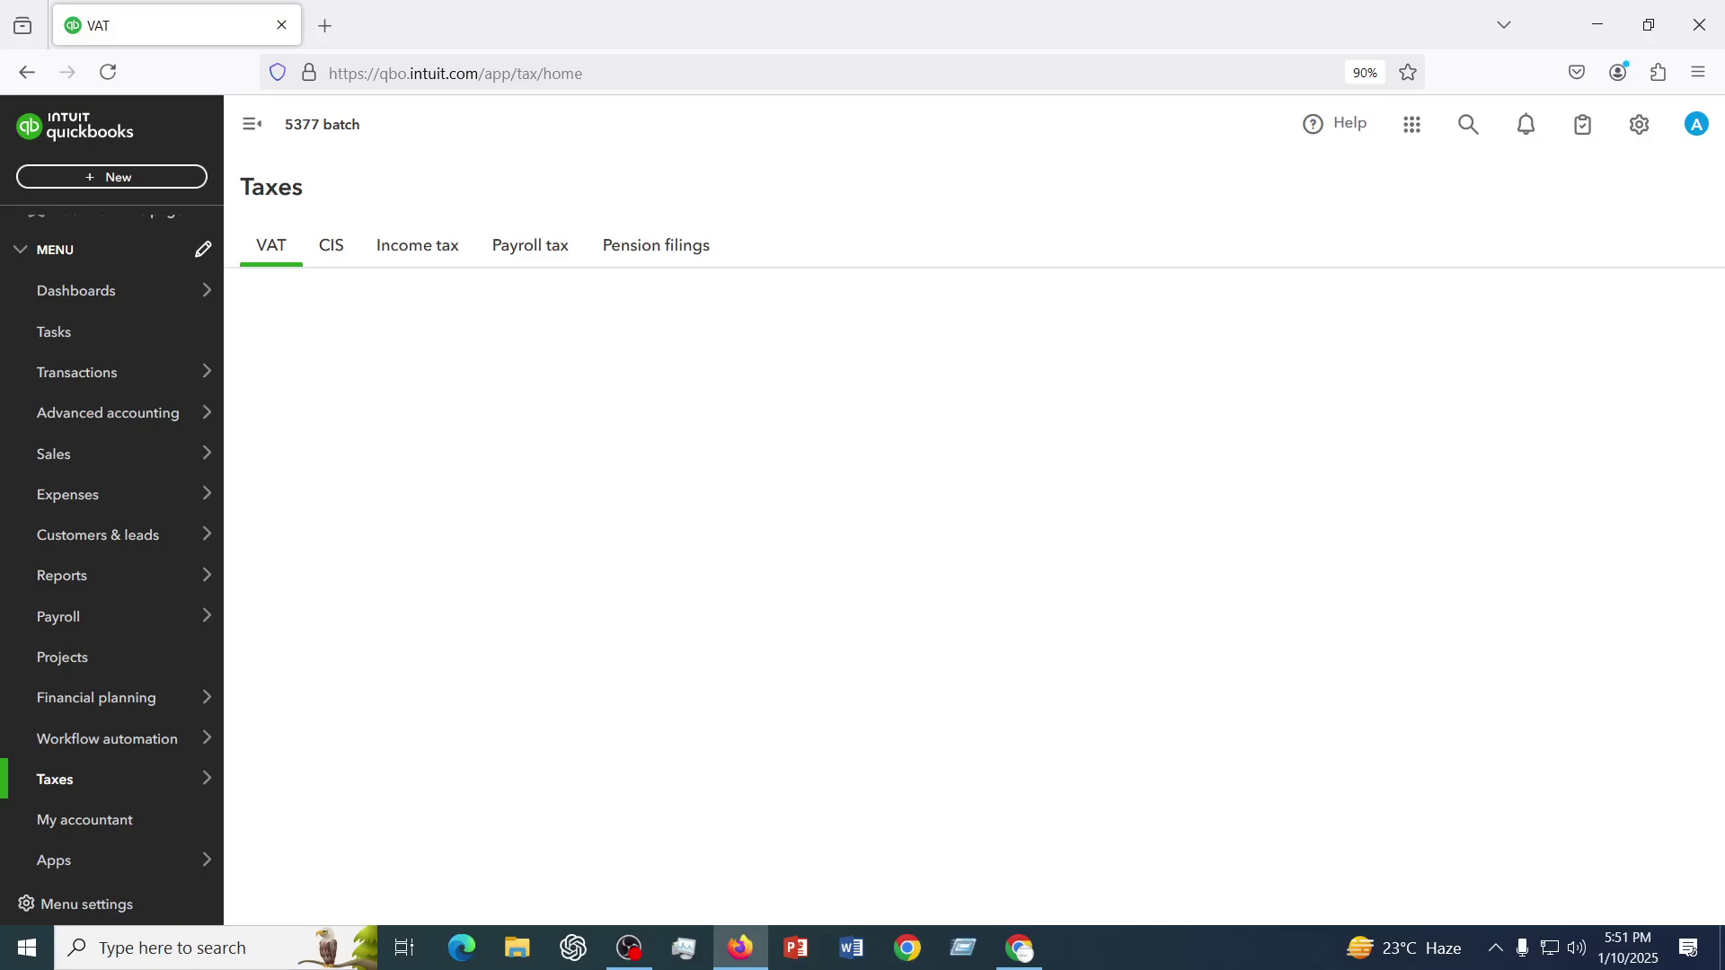
# - Switch from the QuickBooks Taxes page to the Facebook Messenger window
pyautogui.click(1023, 958)
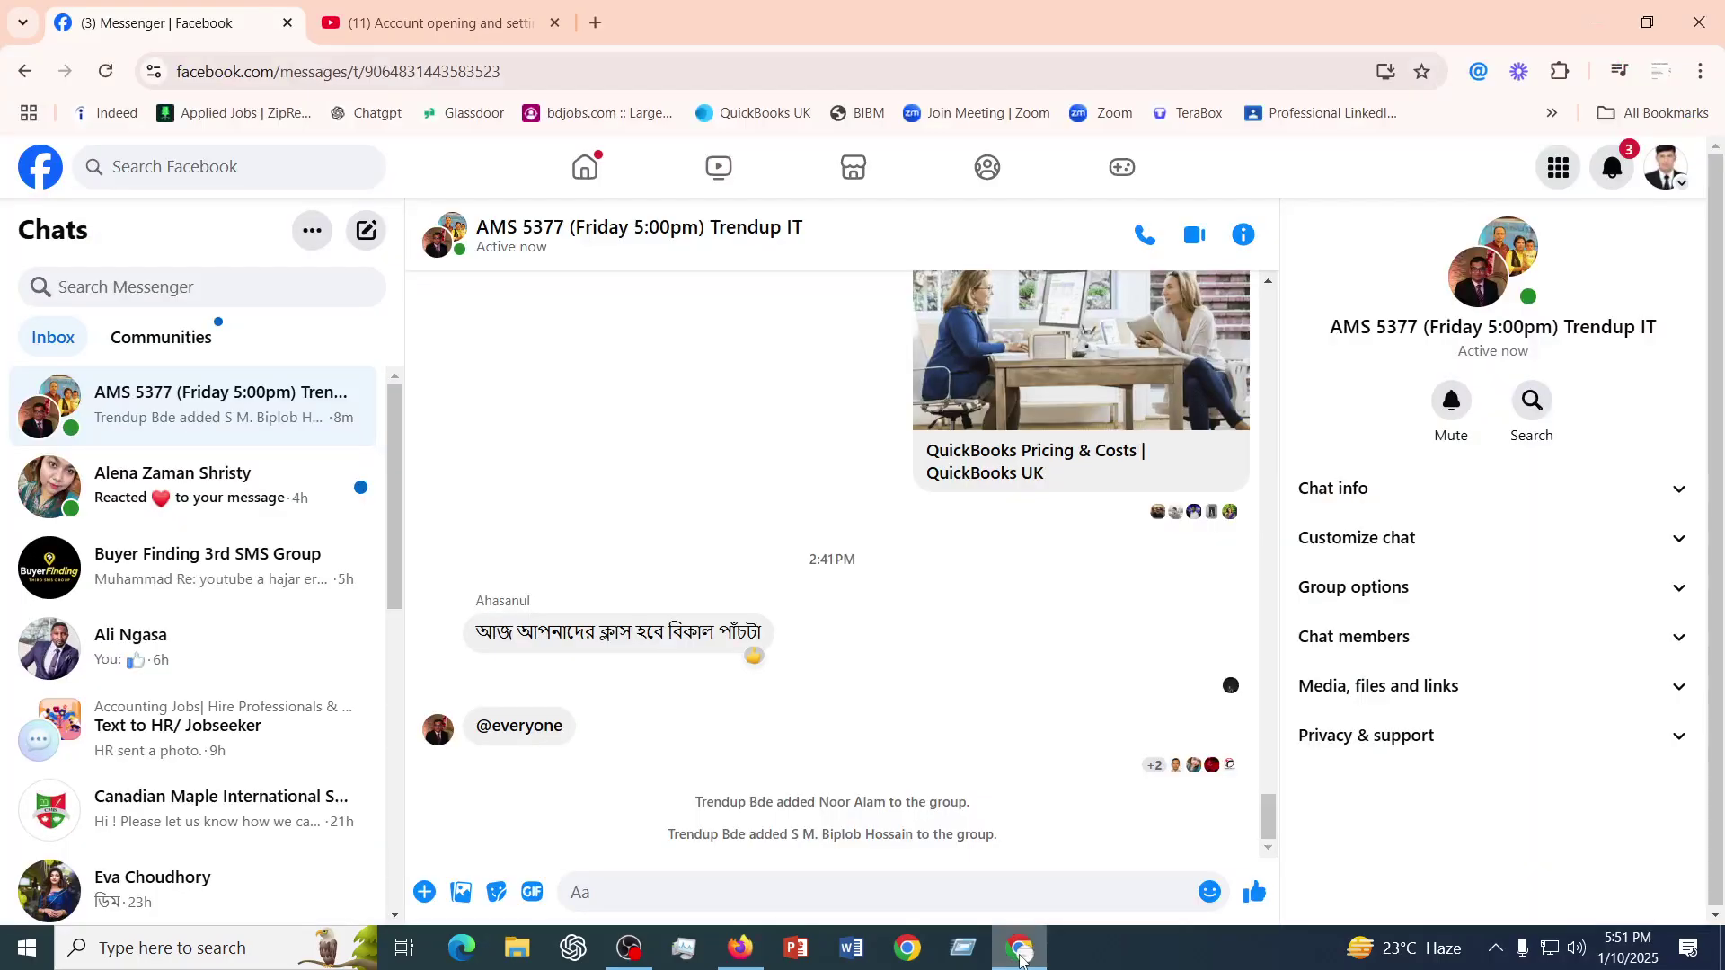
# - Find the shared YouTube channel link in the AMS 5377 group chat and open it
pyautogui.click(1022, 958)
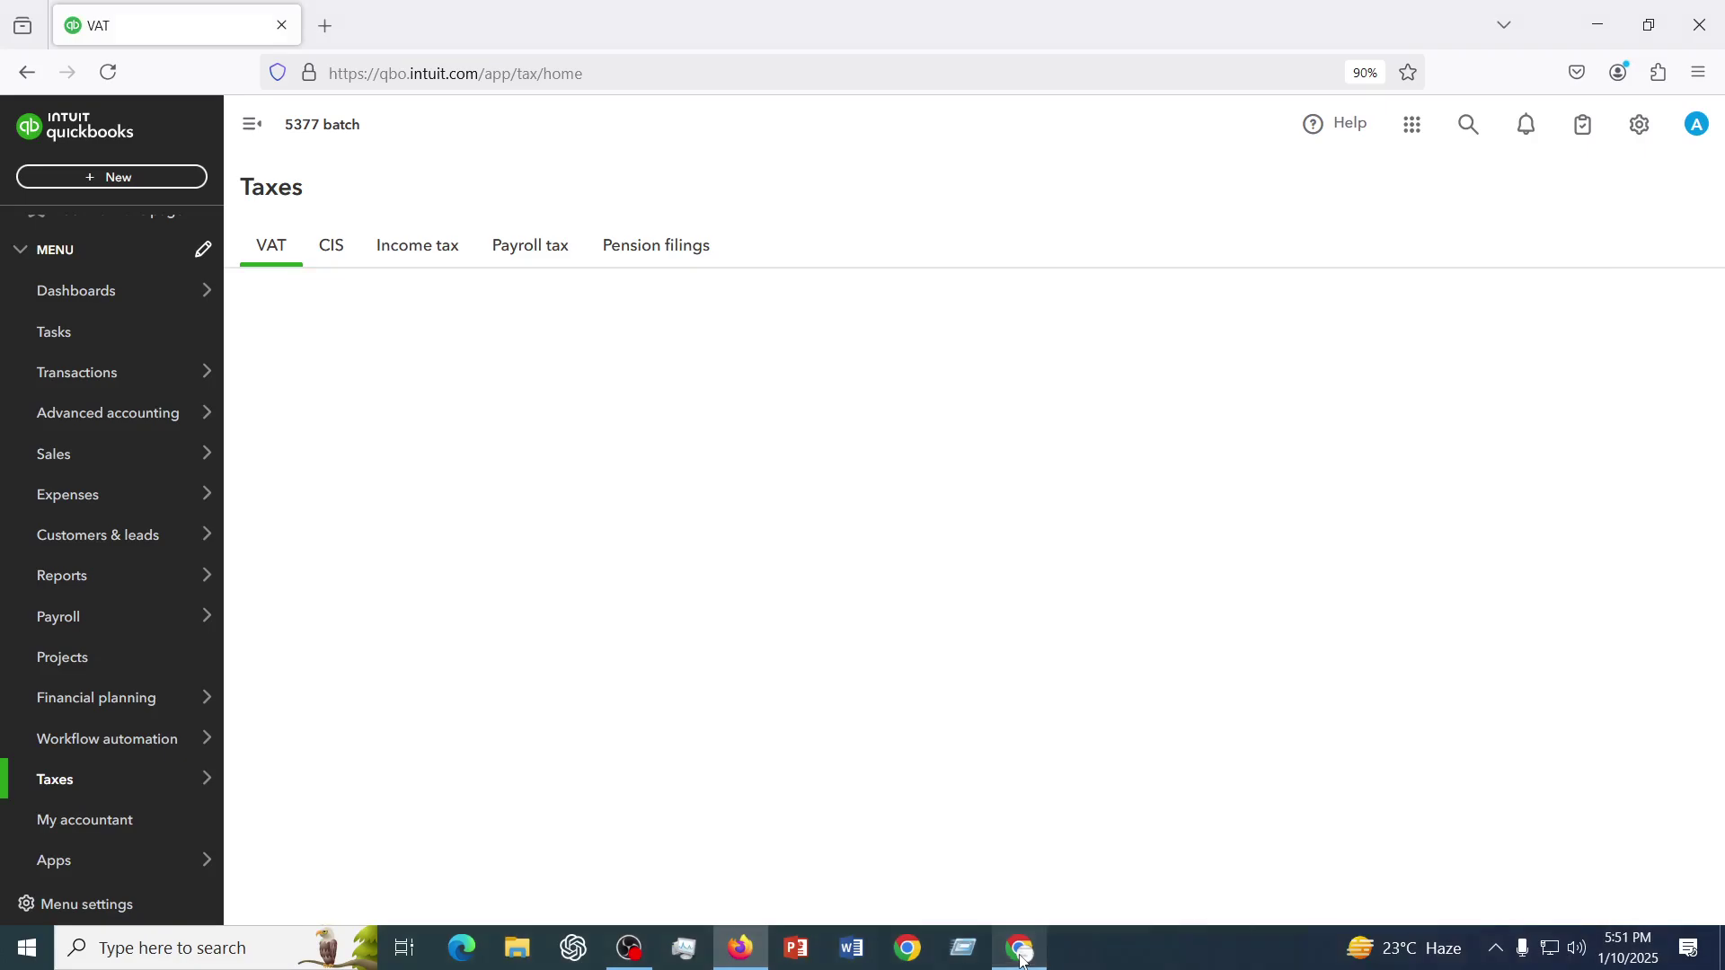
pyautogui.click(1023, 957)
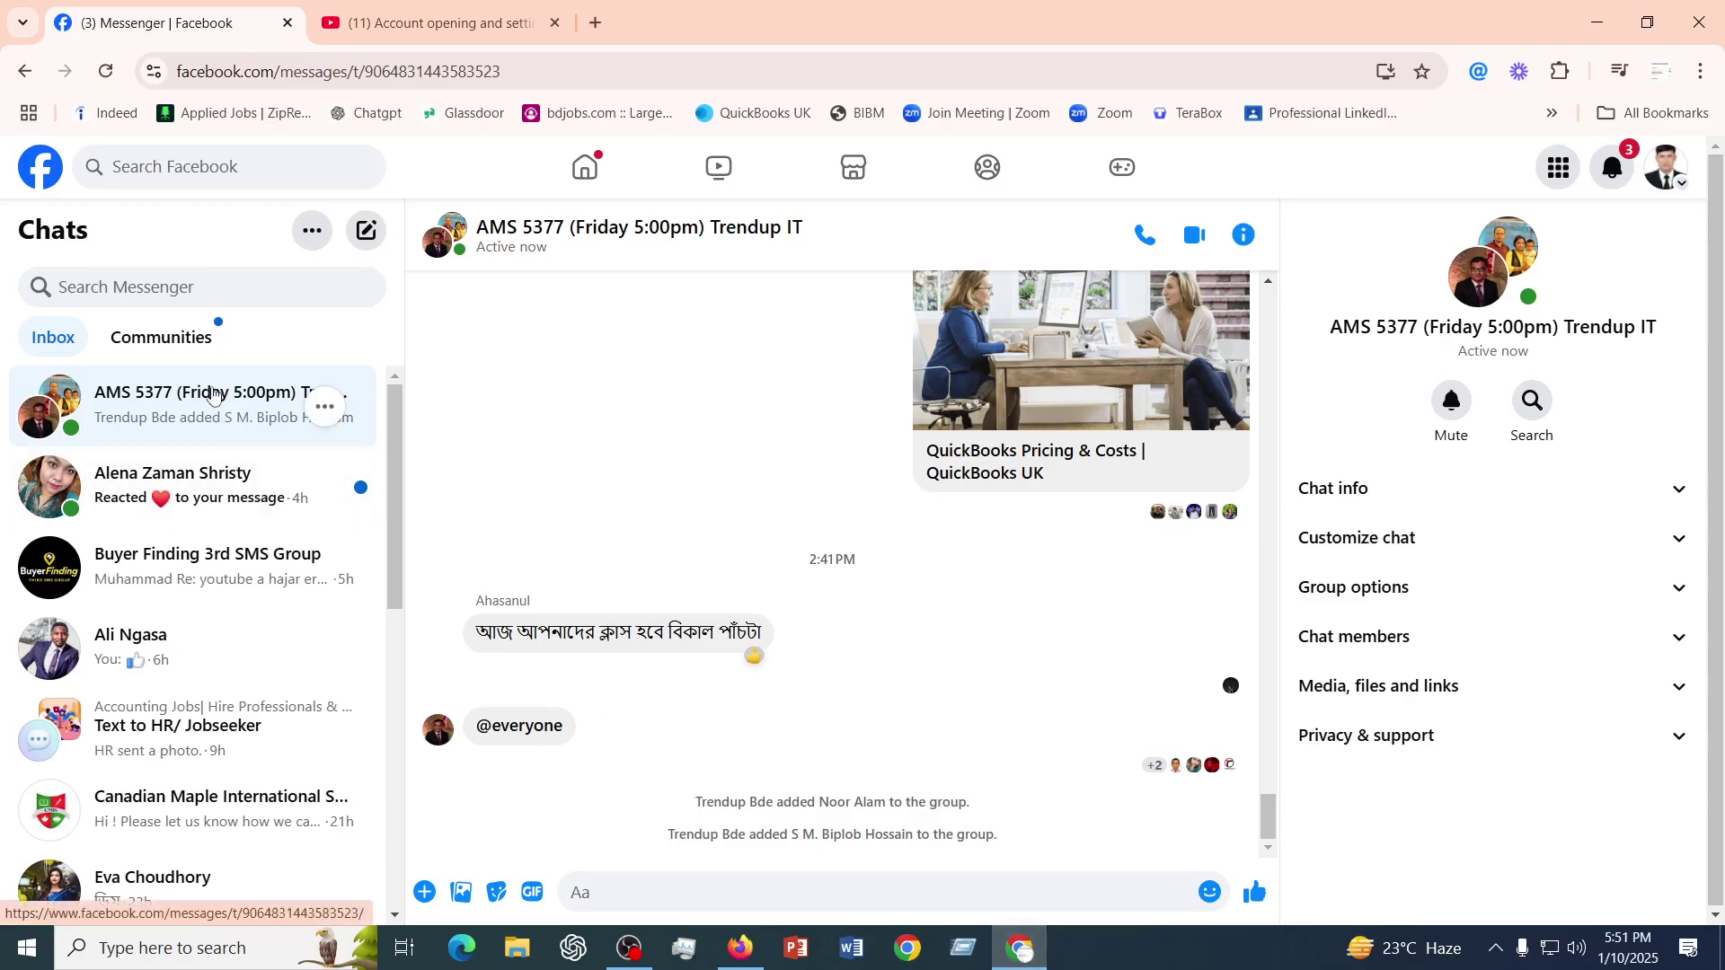
pyautogui.scroll(10, 796, 710)
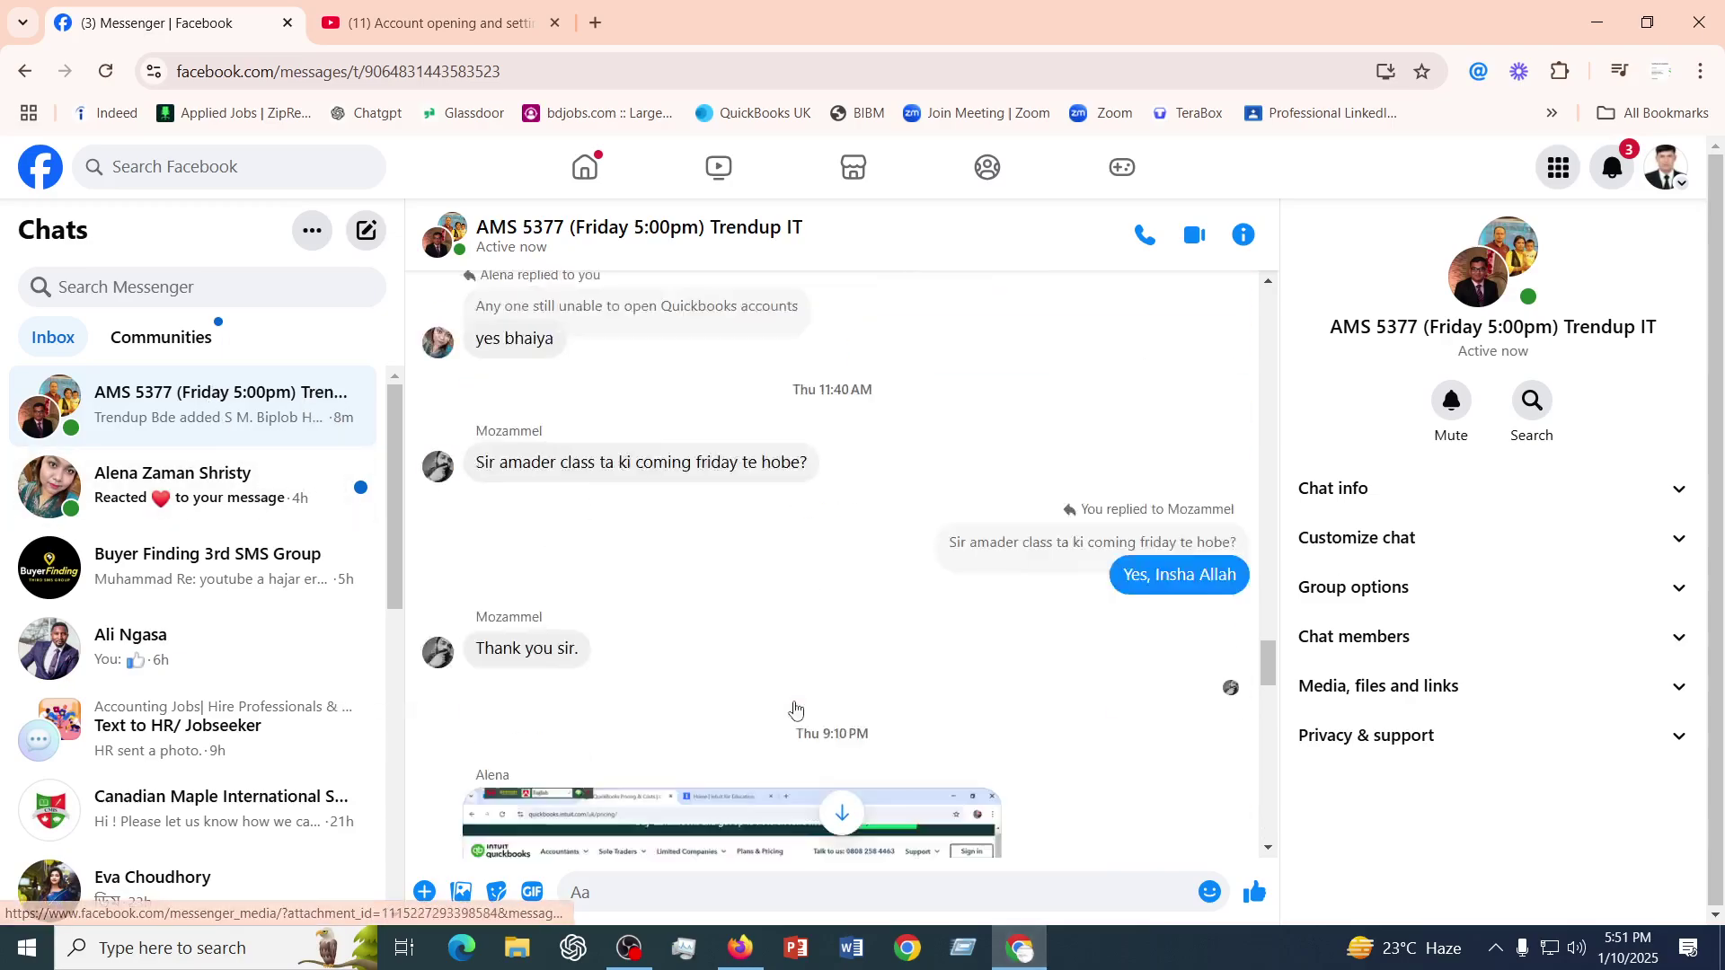
pyautogui.scroll(20, 795, 710)
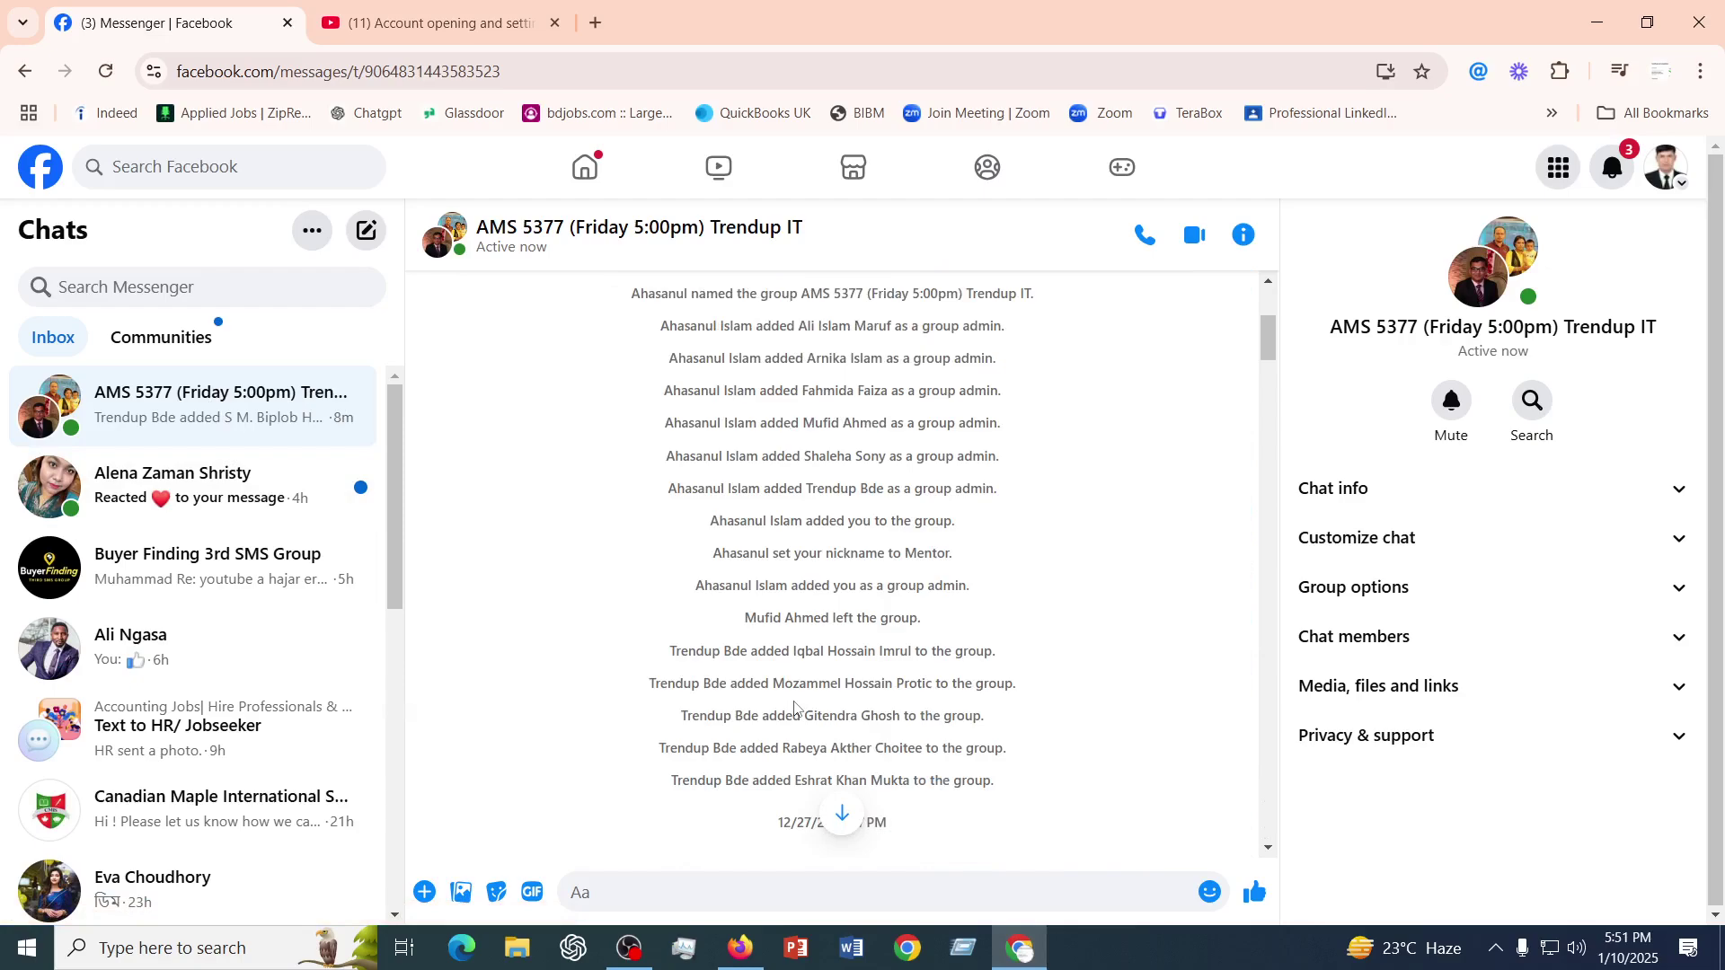
pyautogui.scroll(-5, 795, 710)
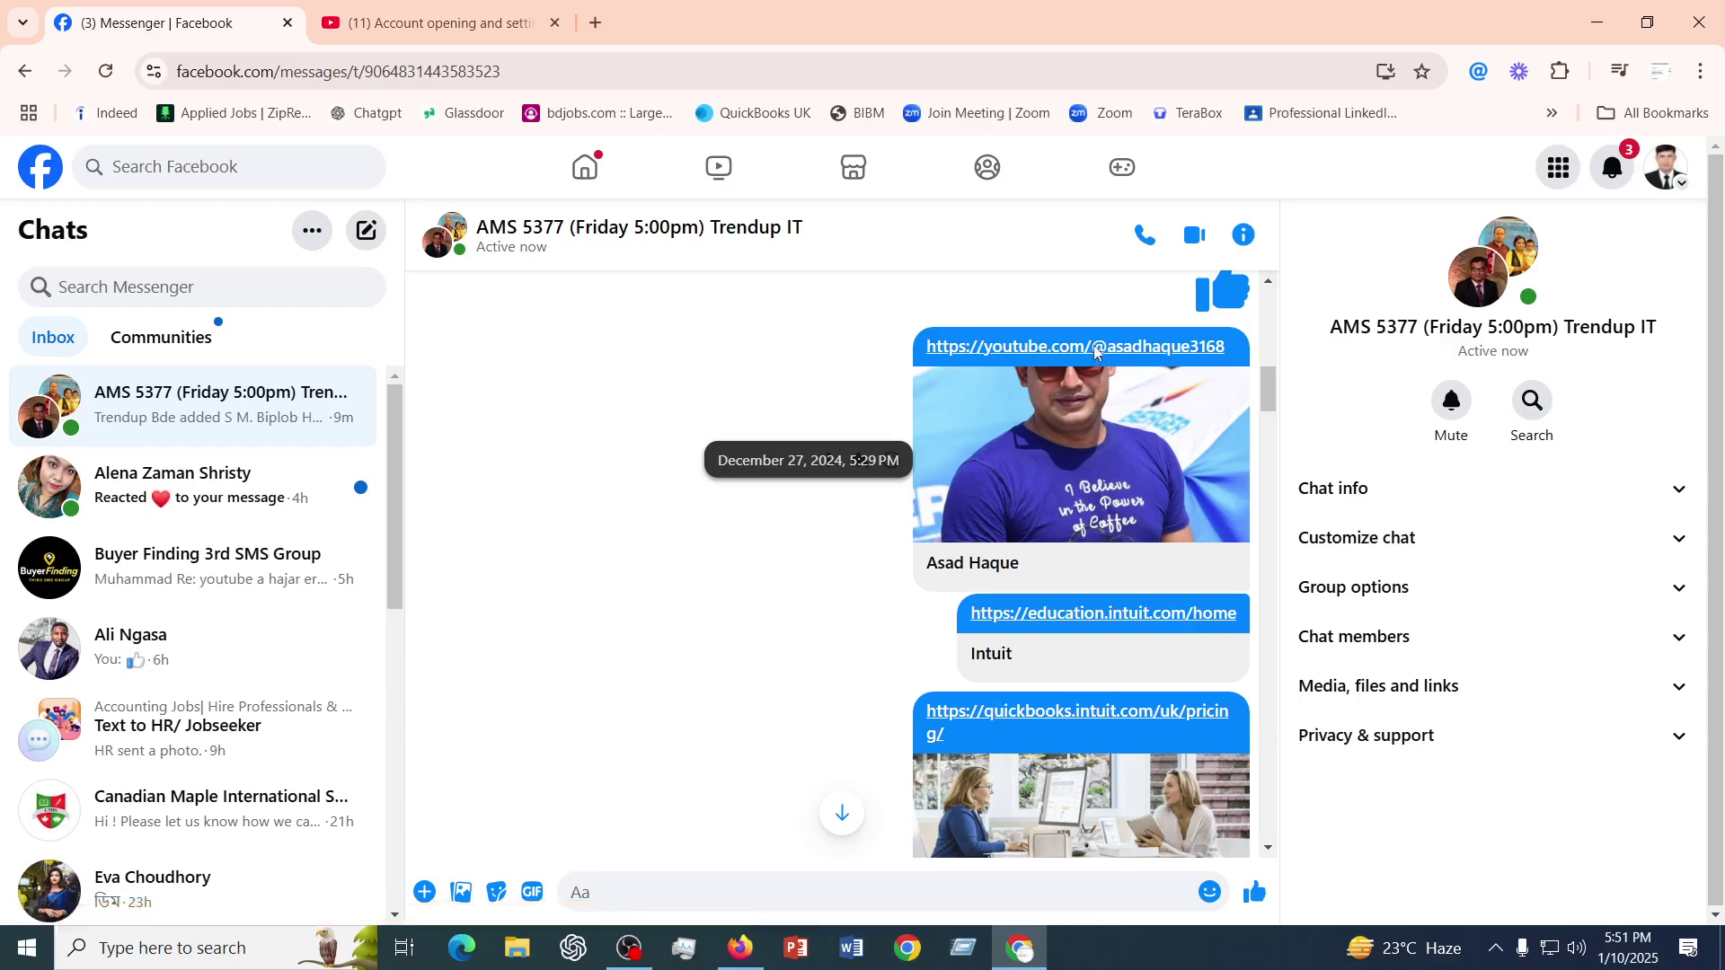
pyautogui.click(1095, 352)
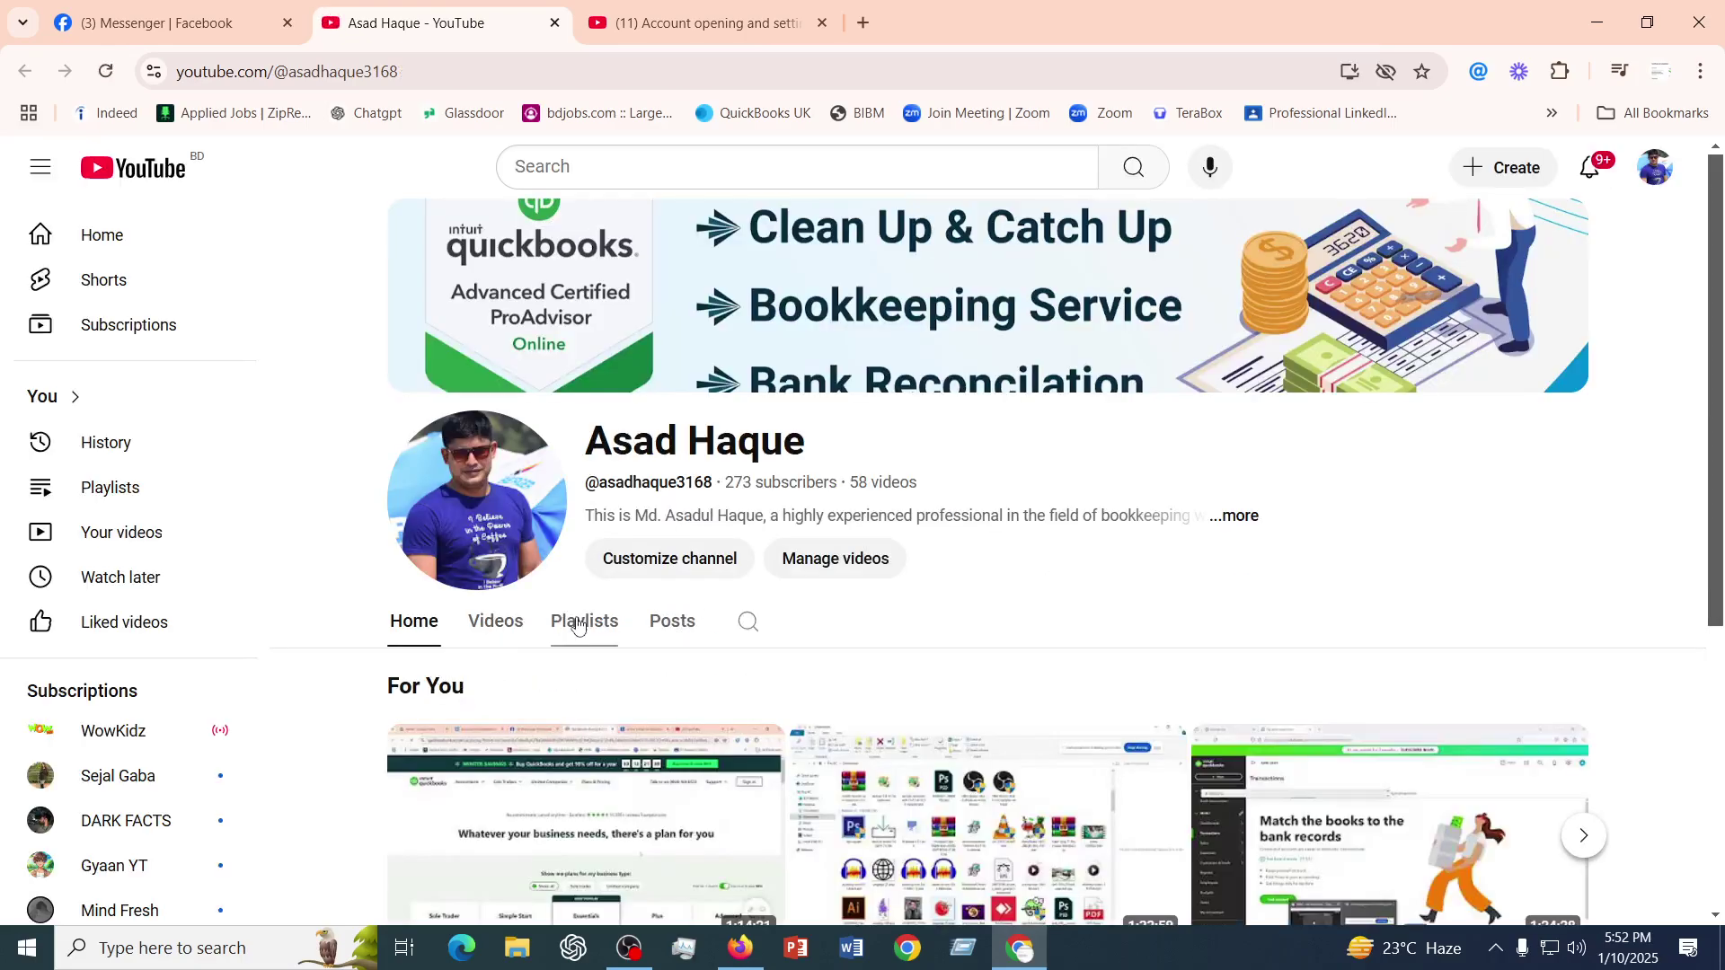
# - Browse the channel's playlists, including Batch 5377, then return to the QuickBooks Taxes window
pyautogui.click(577, 627)
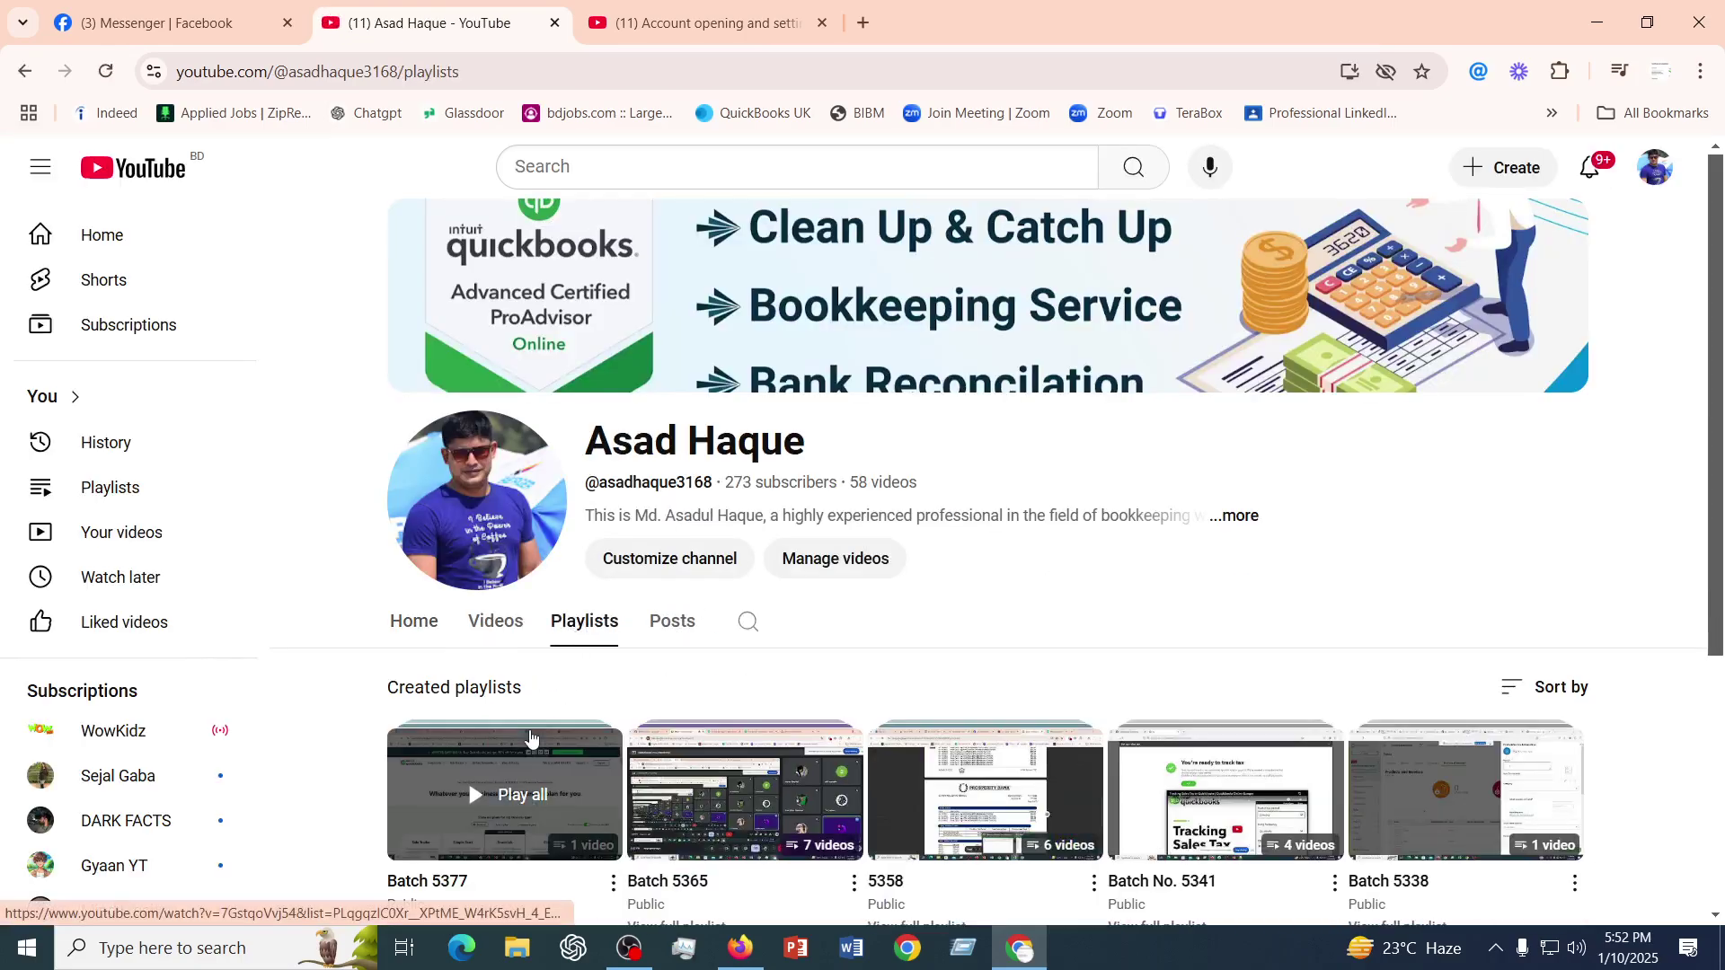
pyautogui.scroll(-2, 463, 701)
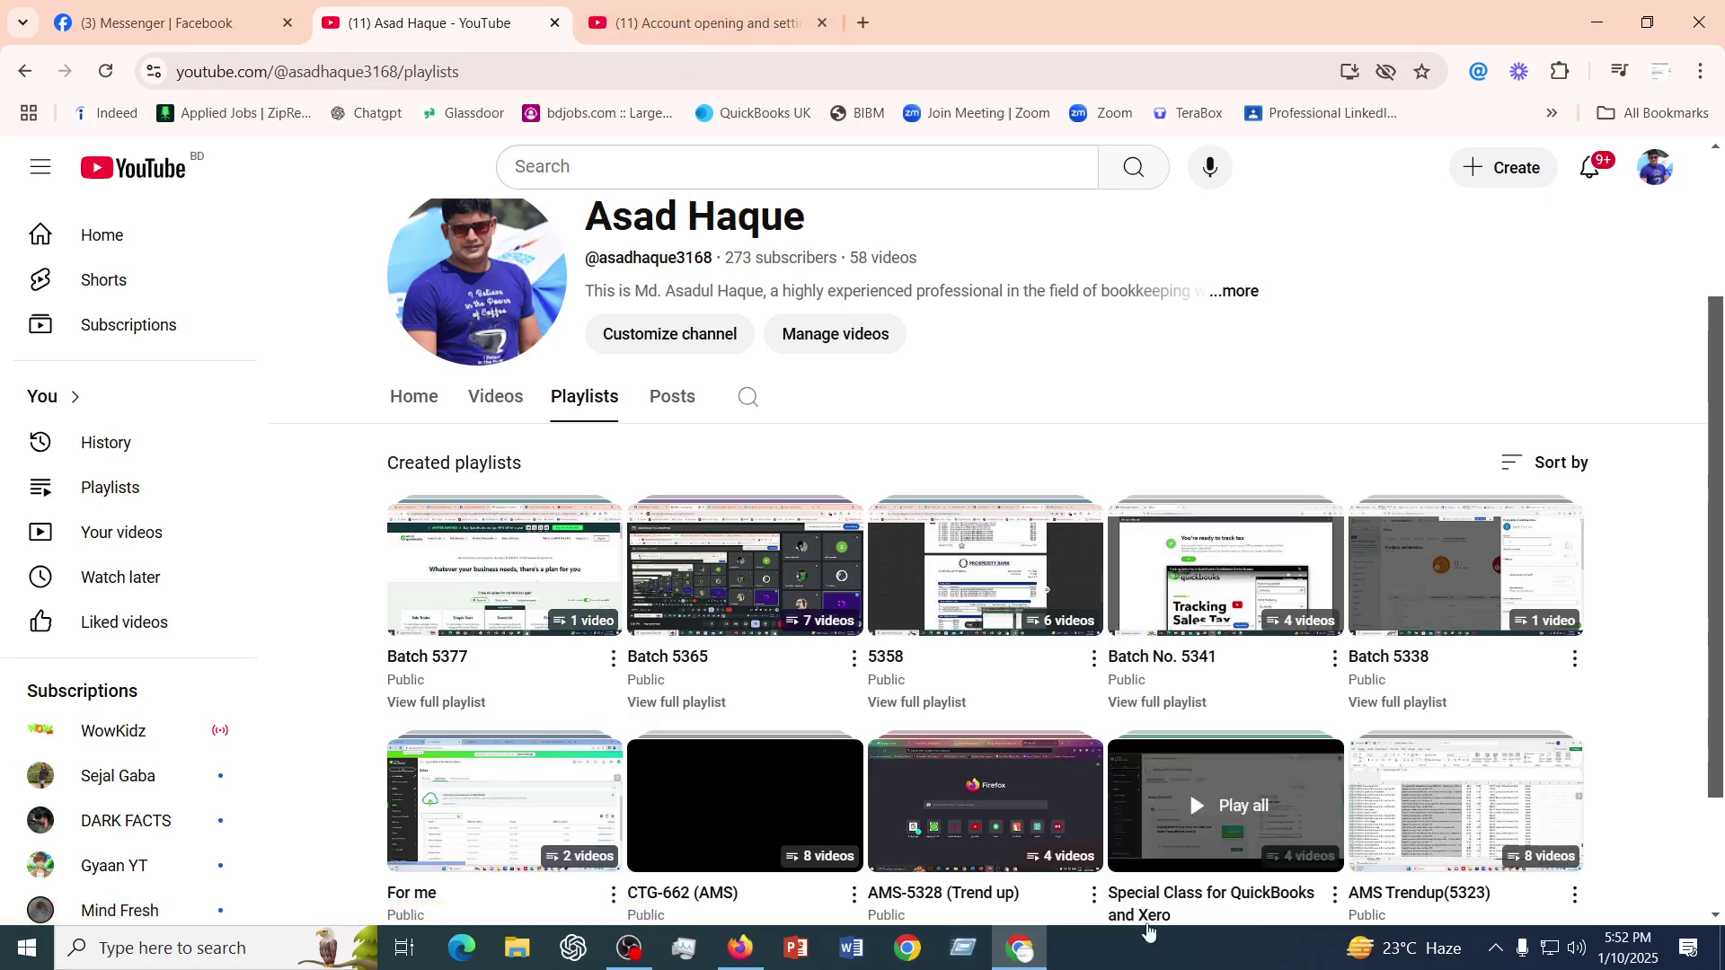
pyautogui.click(744, 948)
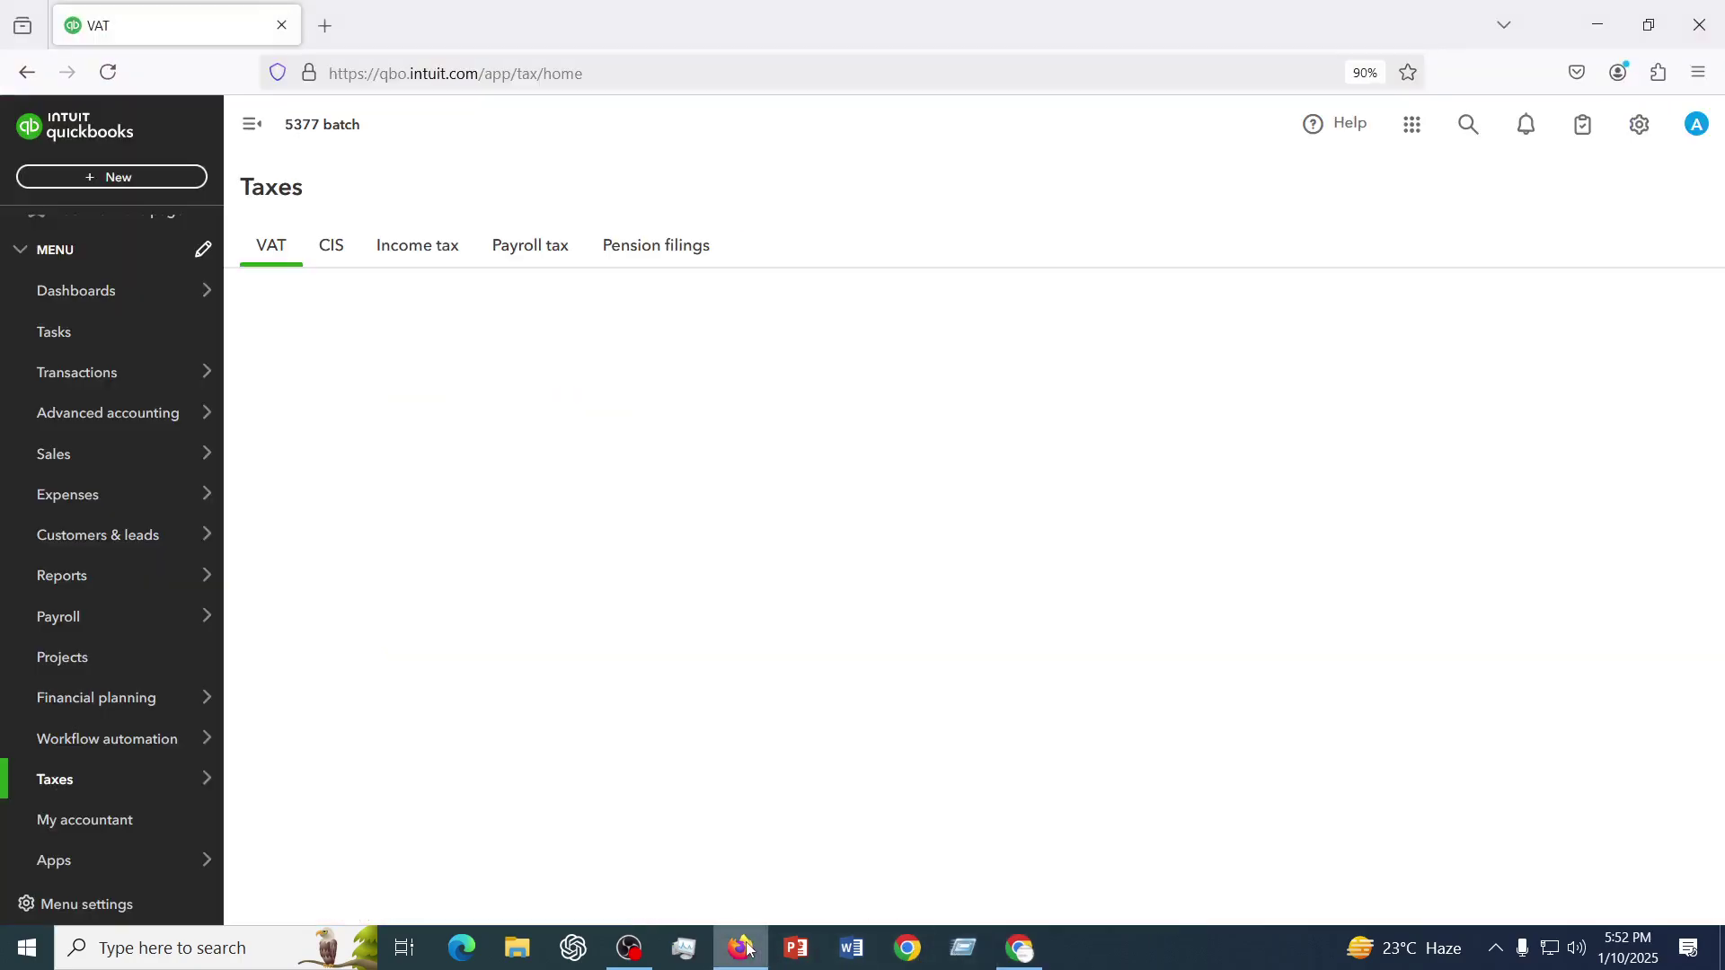
# - Show the Income tax section with its 2024–2025 estimate, after glancing at Payroll tax
pyautogui.click(428, 255)
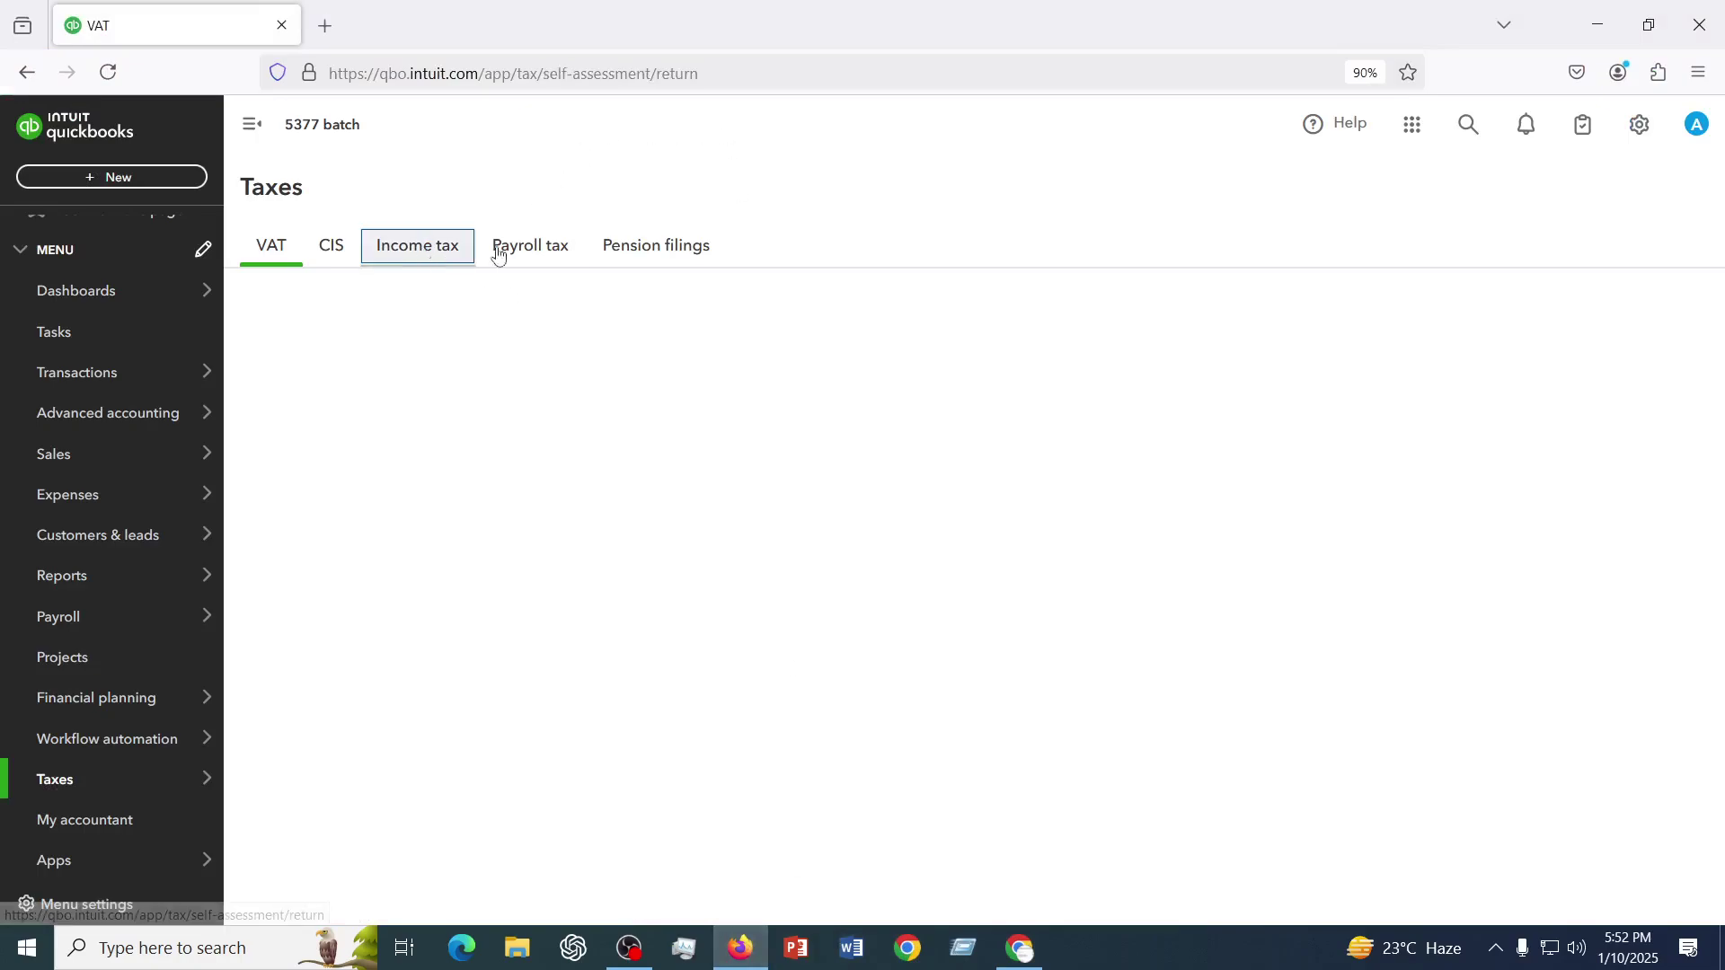
pyautogui.click(537, 255)
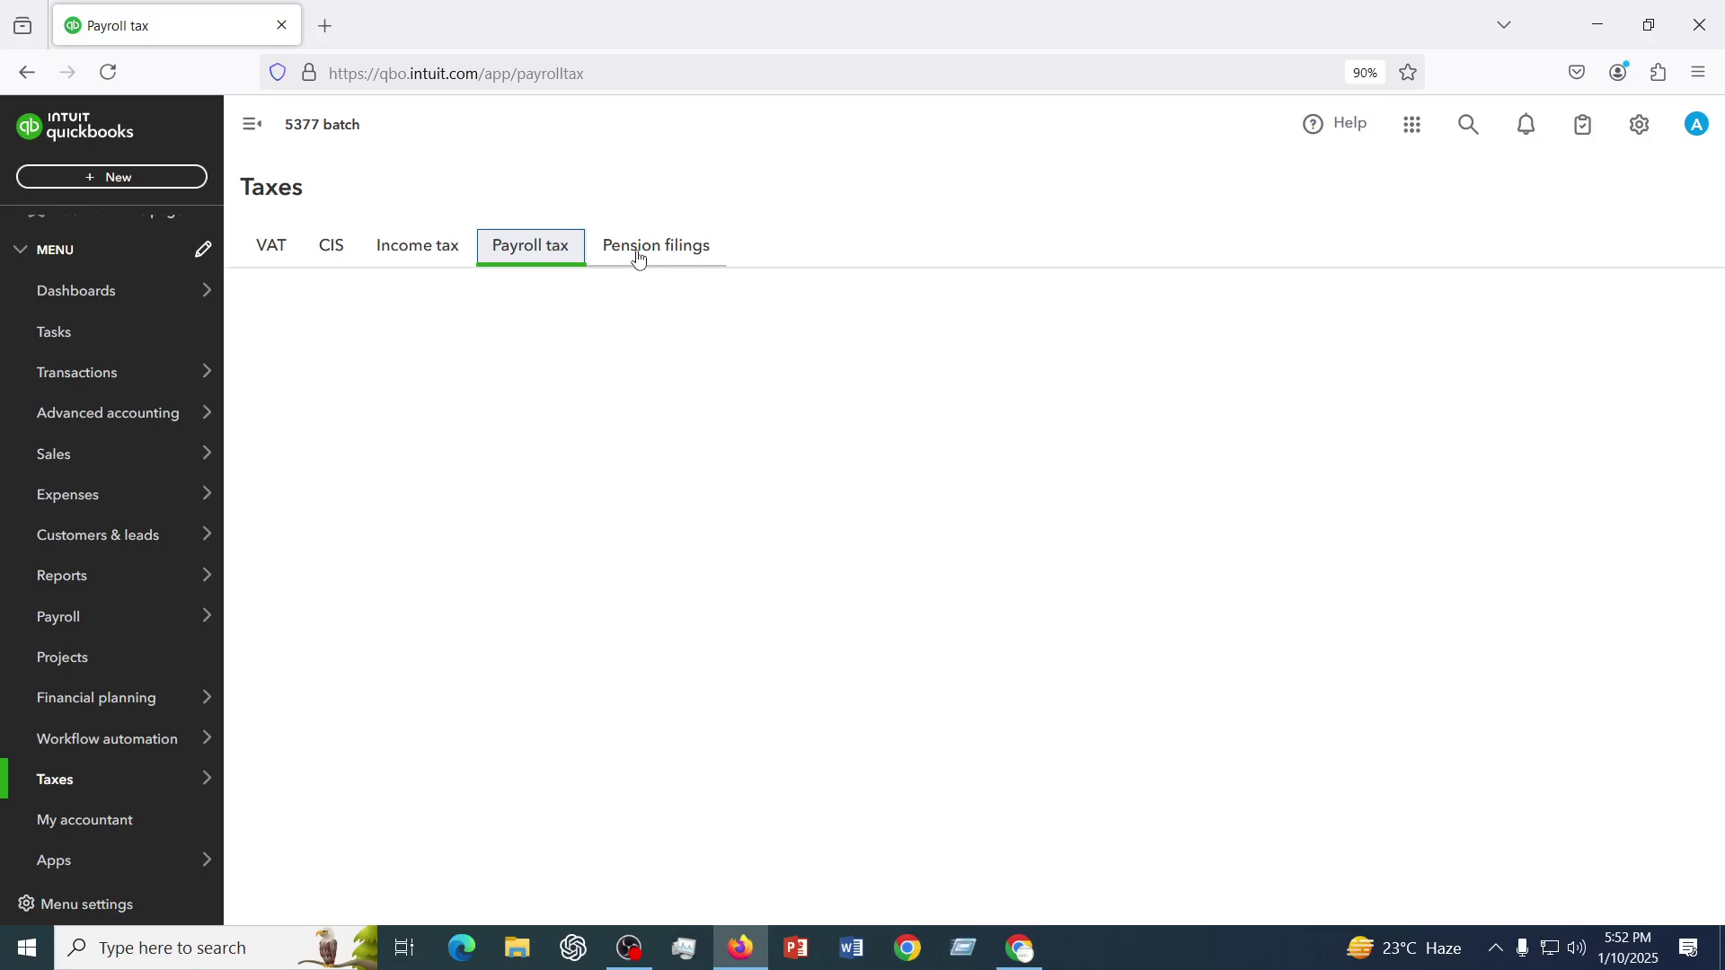
pyautogui.click(419, 254)
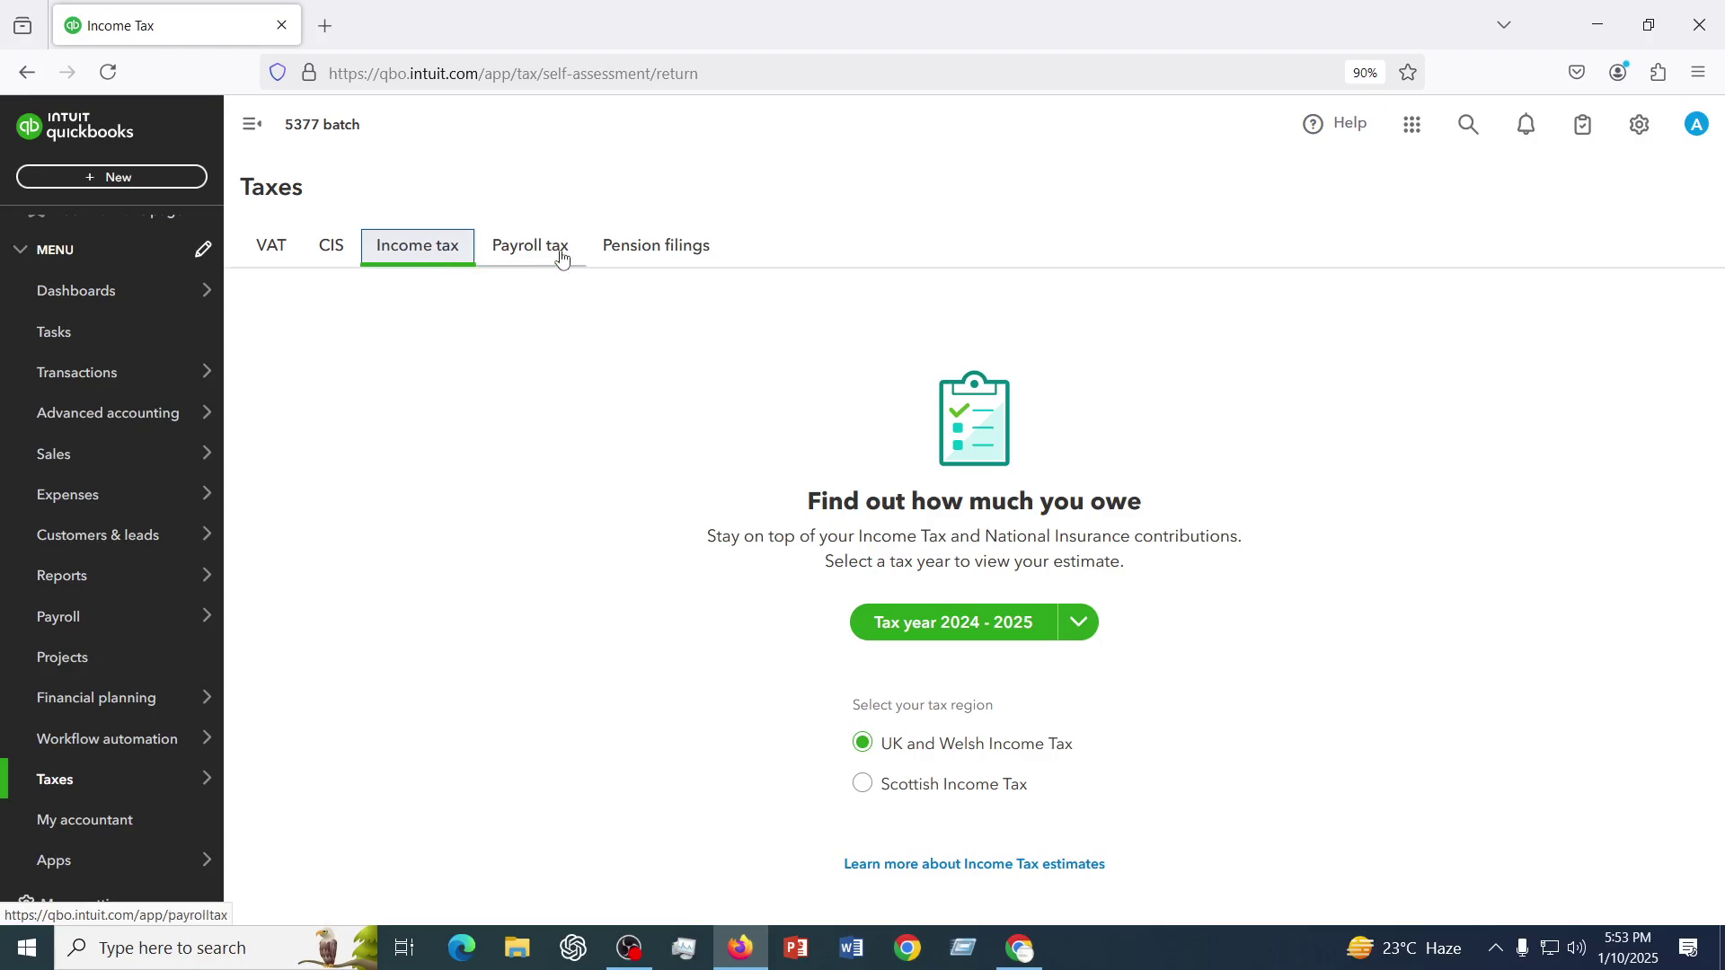
pyautogui.click(1643, 133)
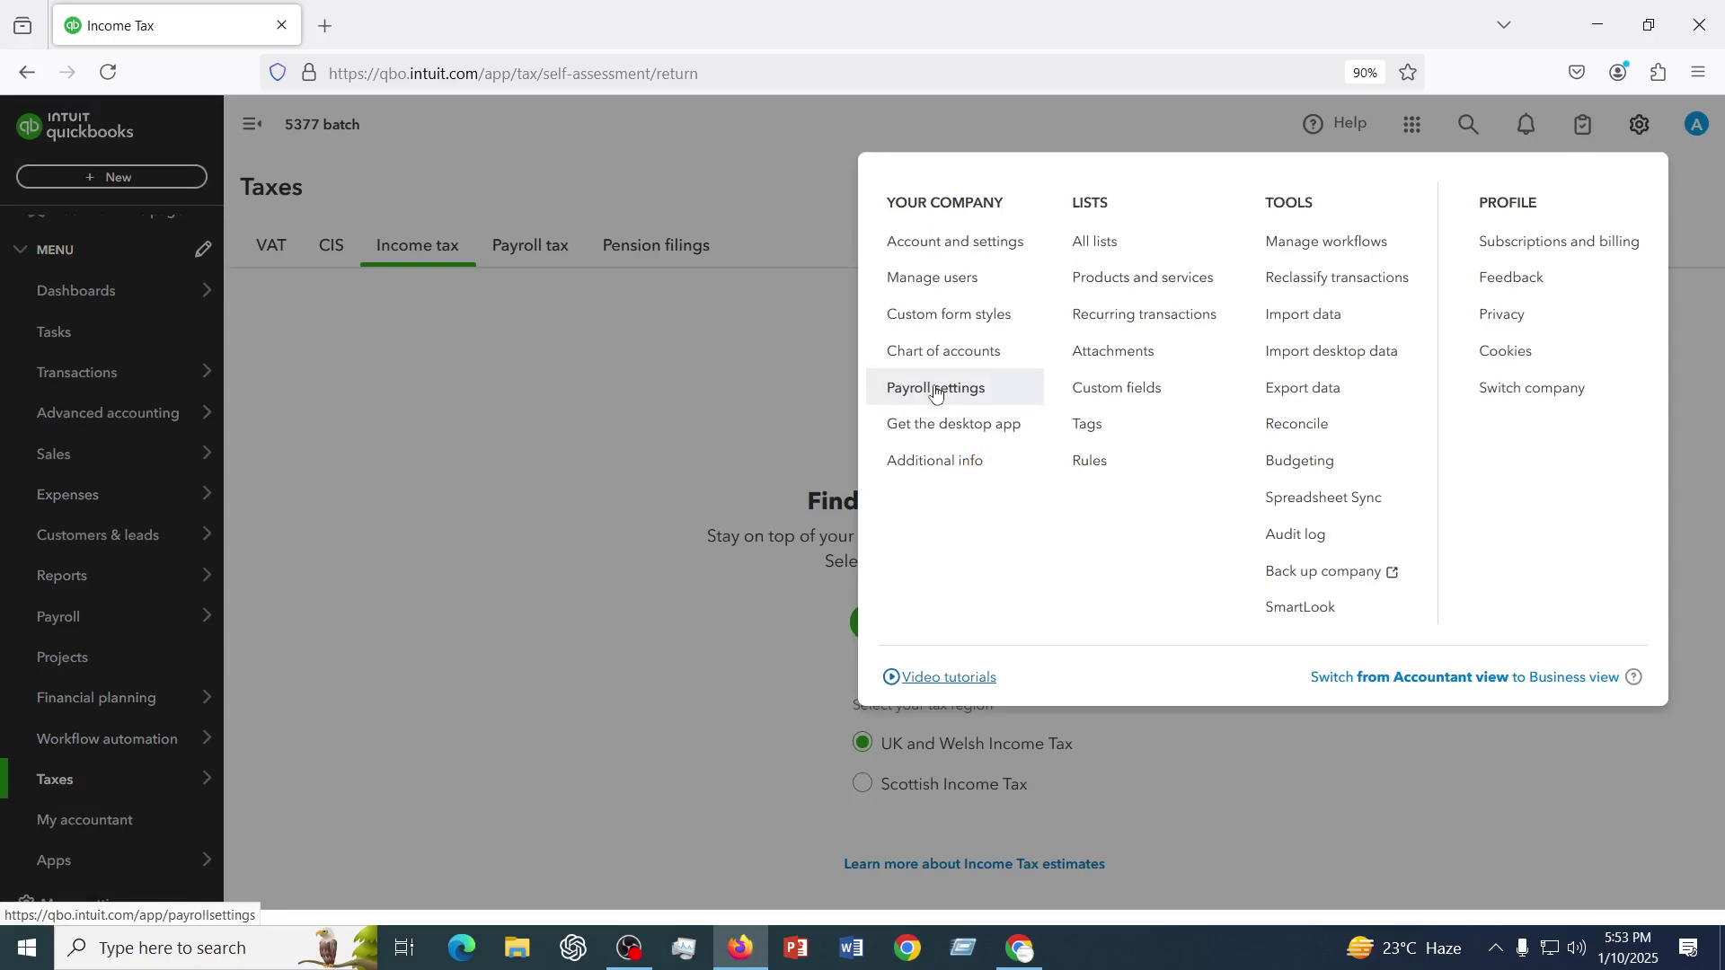
# - Open Payroll Settings, look through it, then close it
pyautogui.click(935, 393)
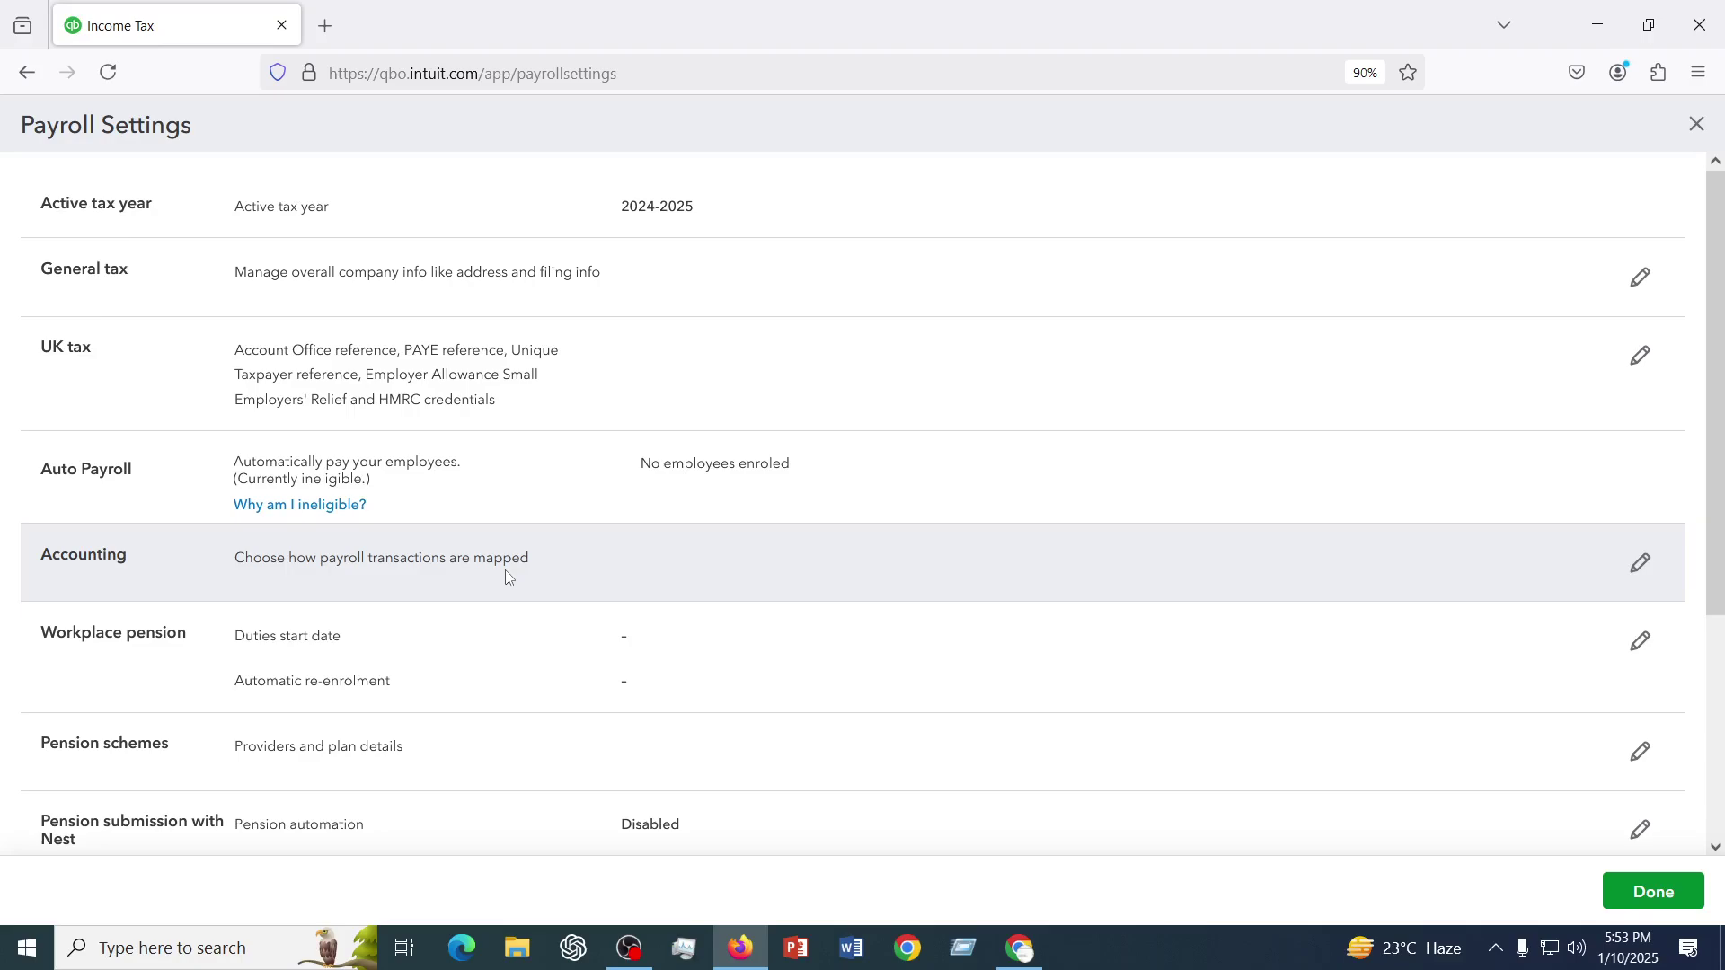
pyautogui.scroll(-5, 505, 571)
pyautogui.scroll(5, 504, 572)
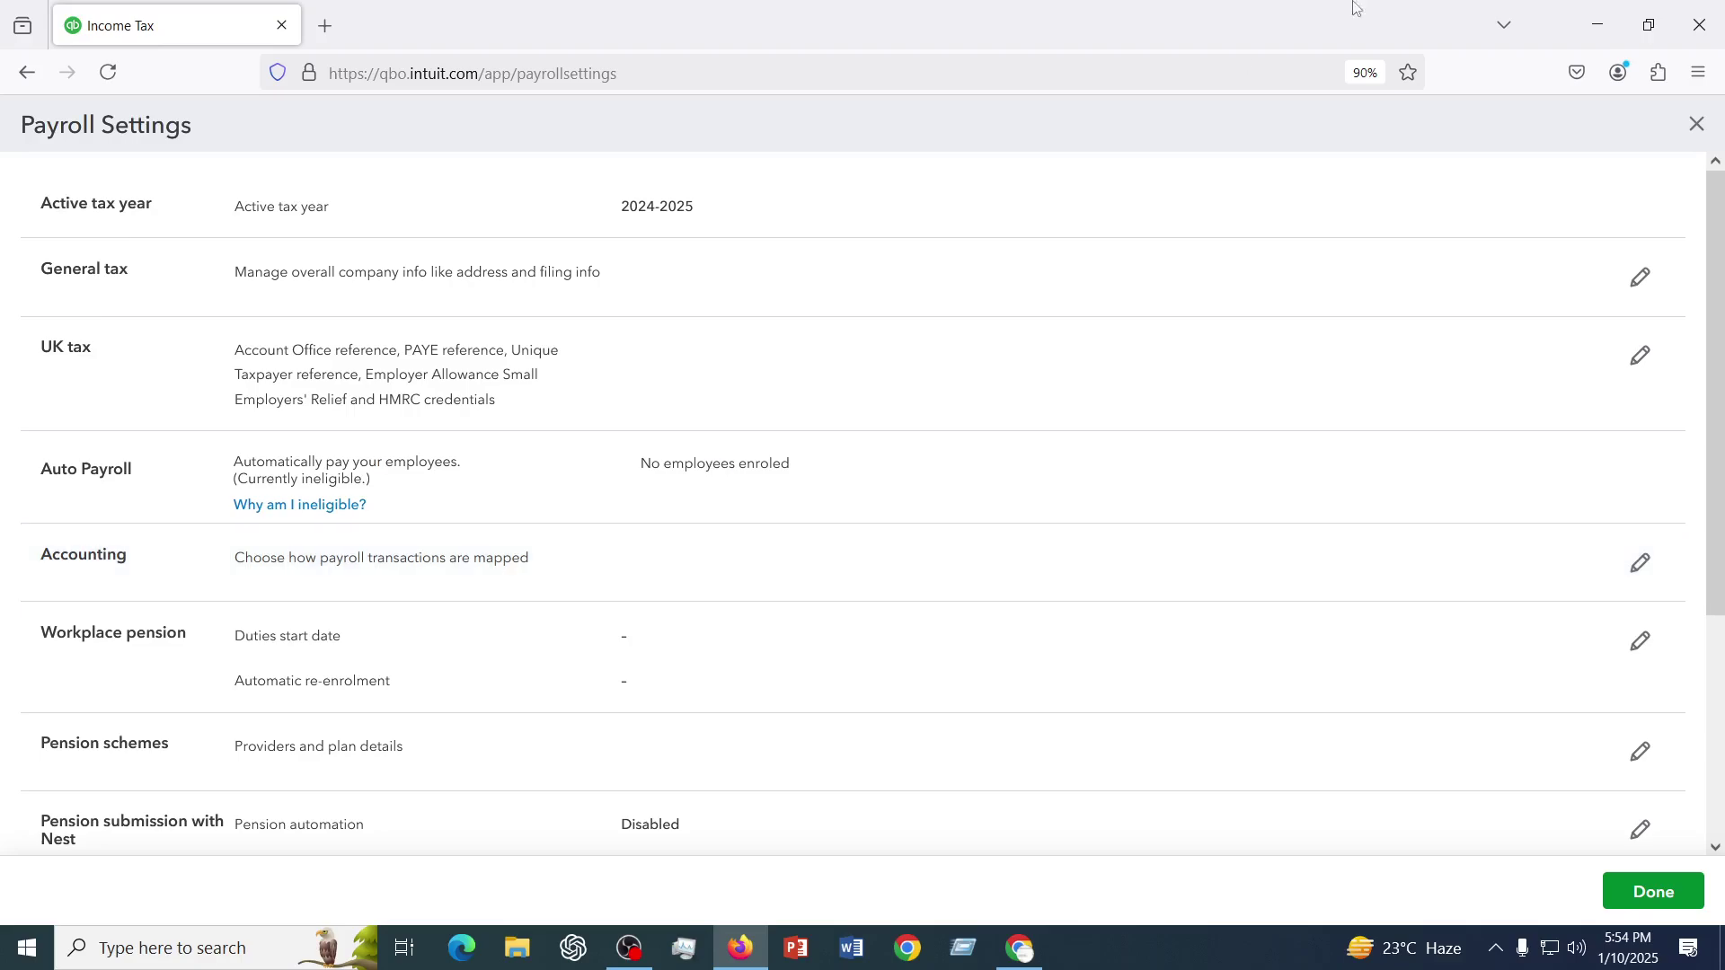
pyautogui.click(1697, 131)
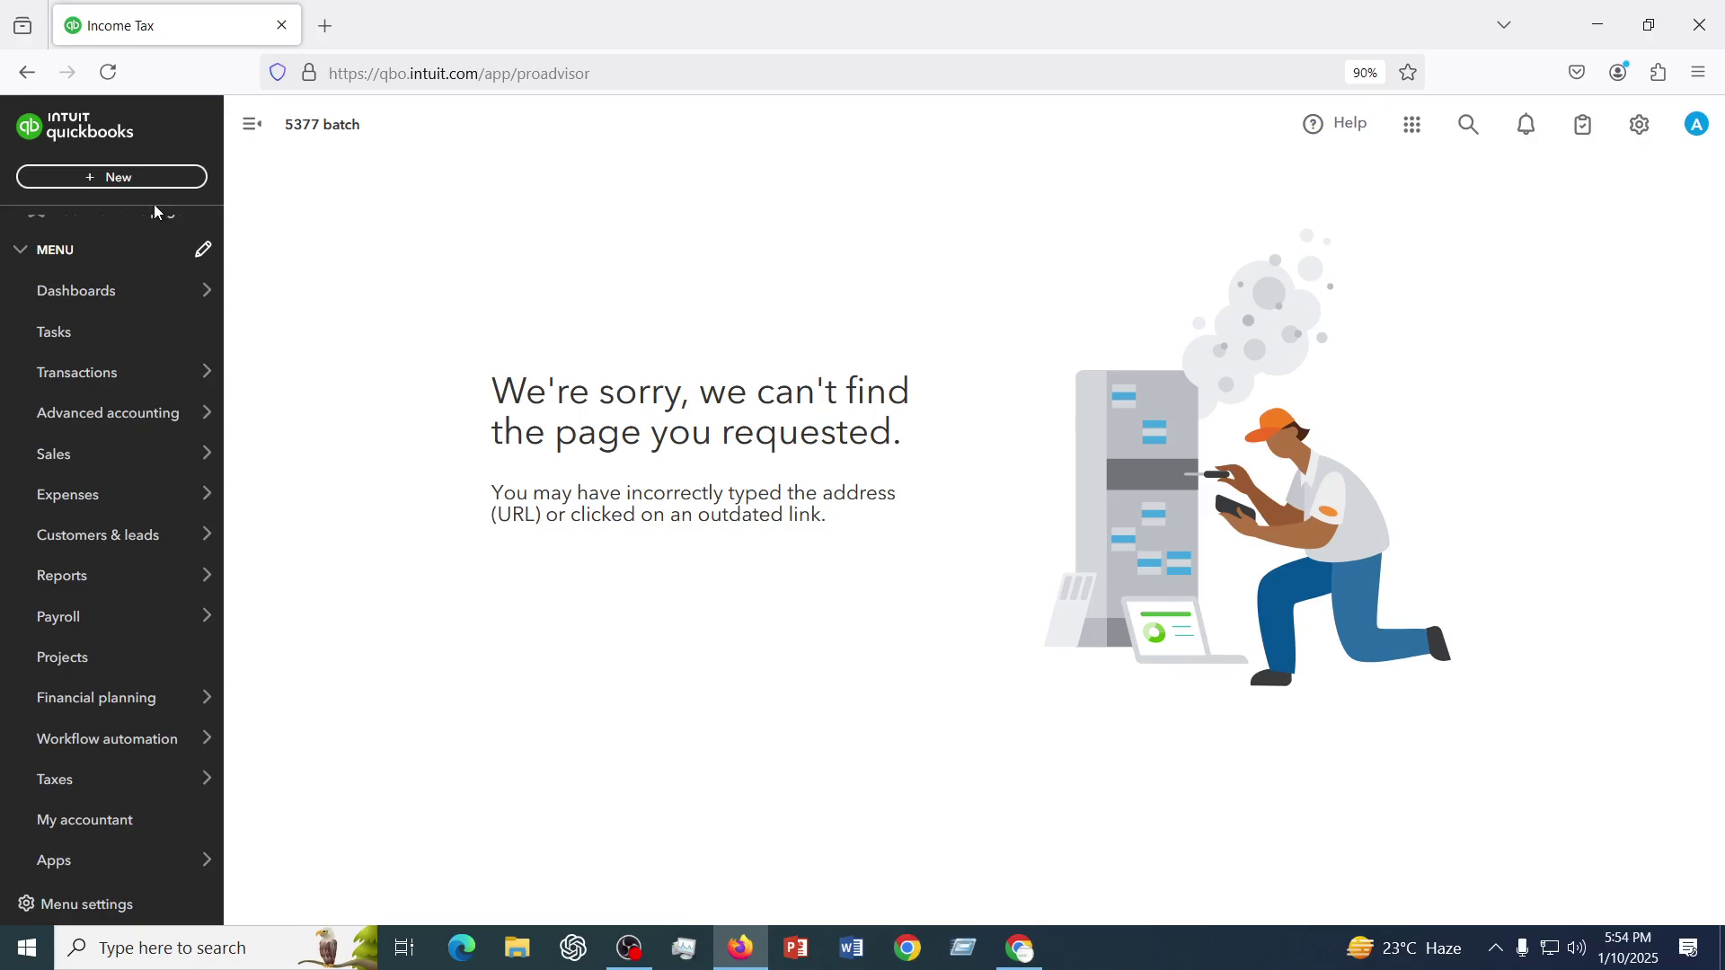
# - Open the + New menu listing invoices, bills, transfers and journal entries
pyautogui.click(135, 177)
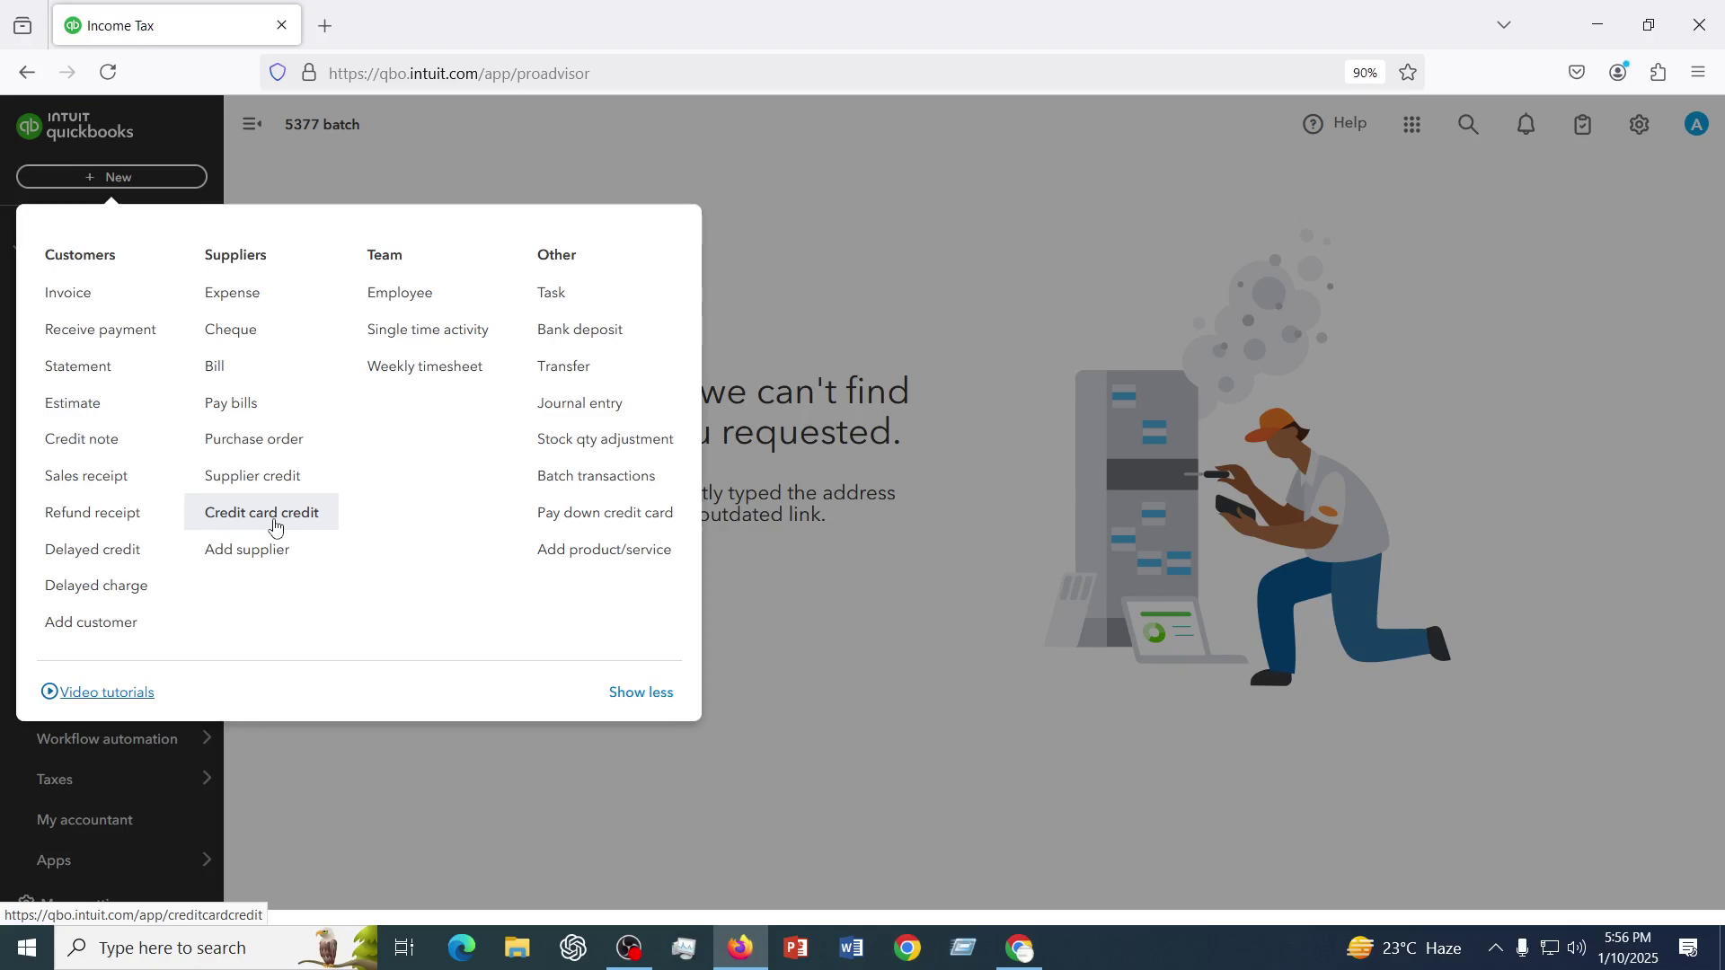
pyautogui.click(1061, 277)
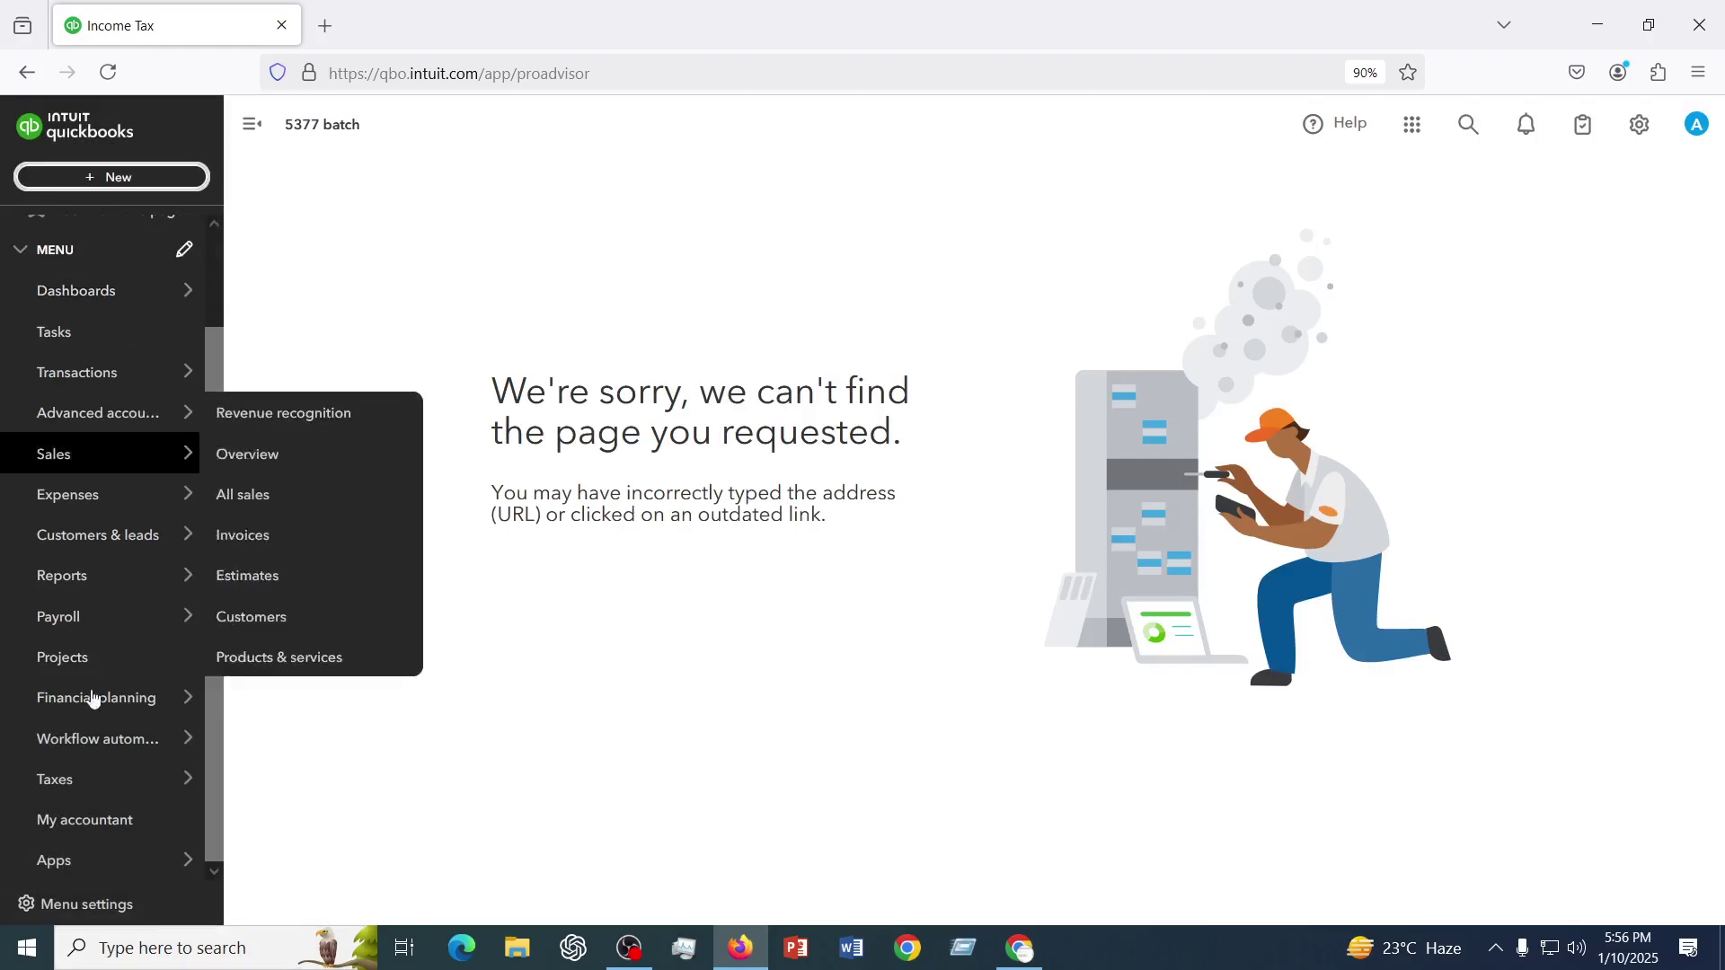
pyautogui.moveTo(54, 620)
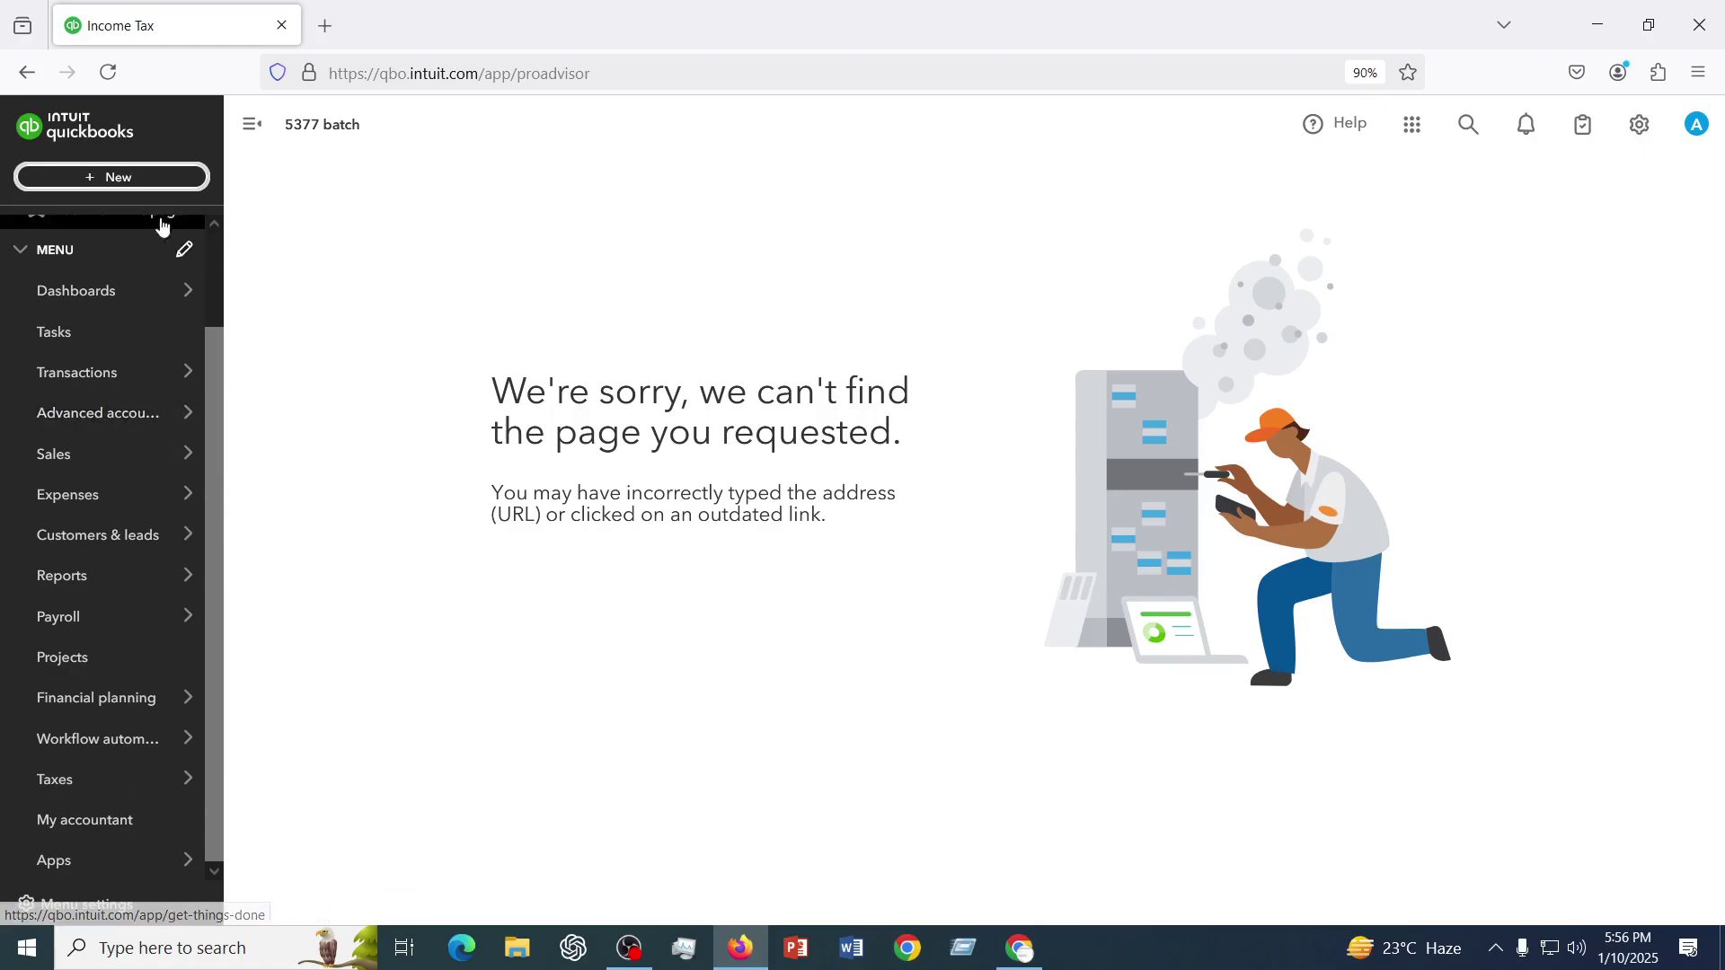
pyautogui.click(127, 177)
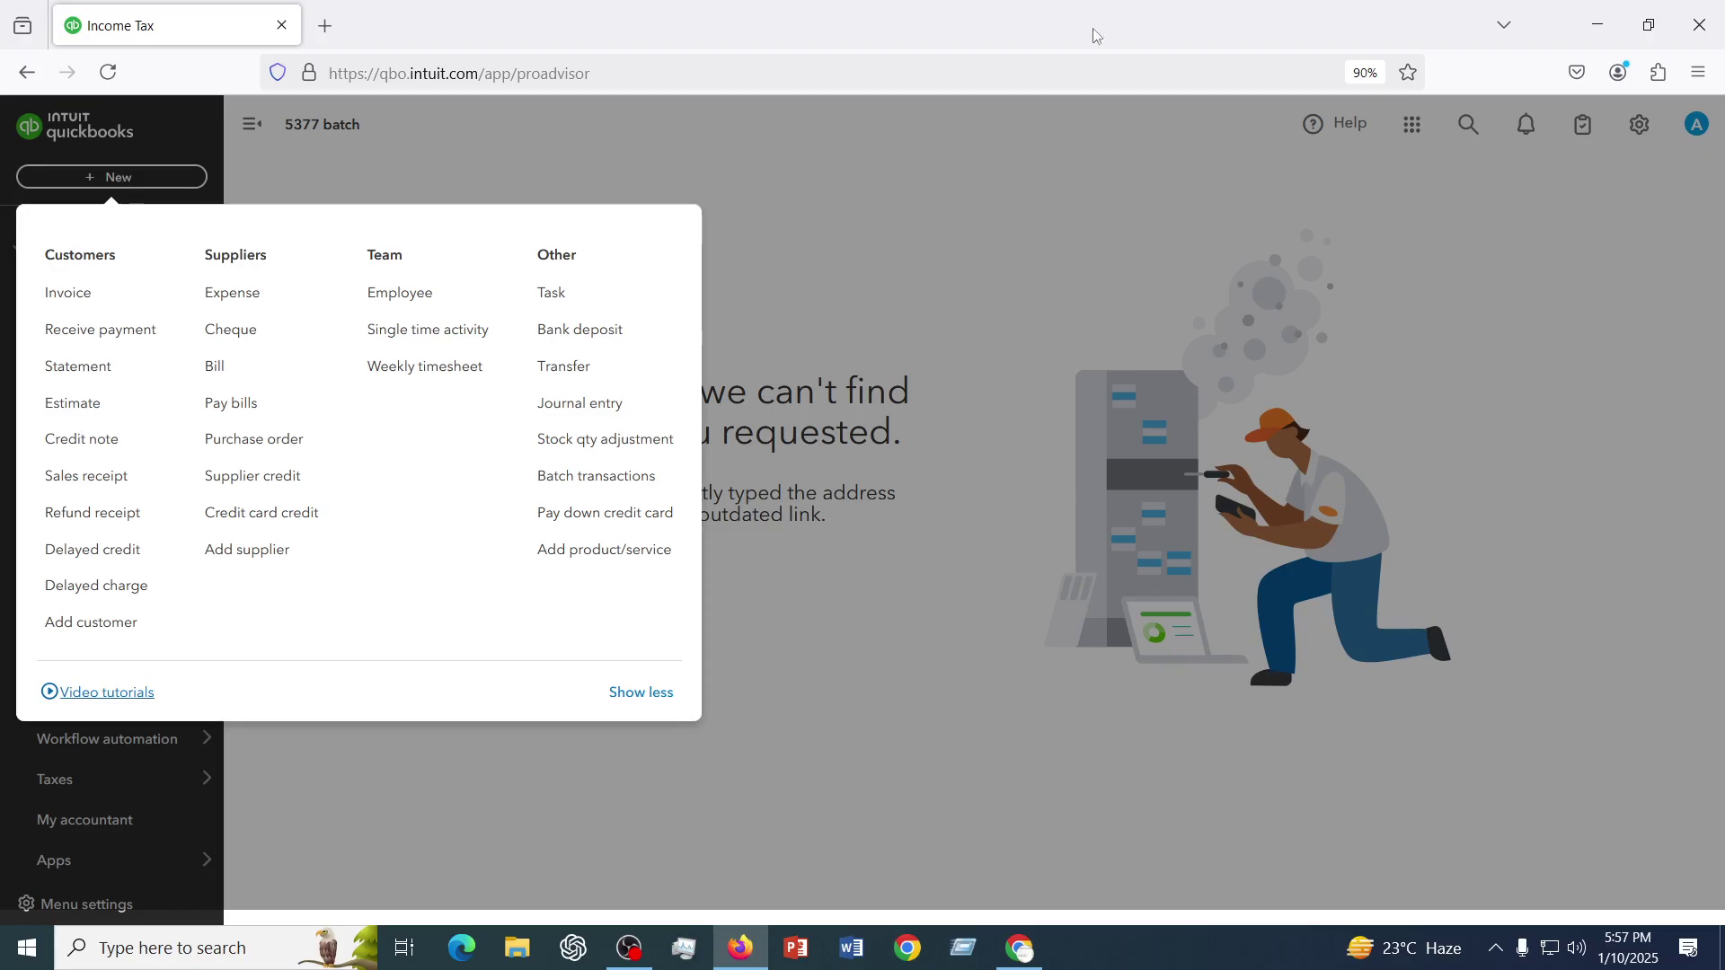
# - Close the New and settings menus, then right-click Chart of accounts under Transactions
pyautogui.click(1078, 220)
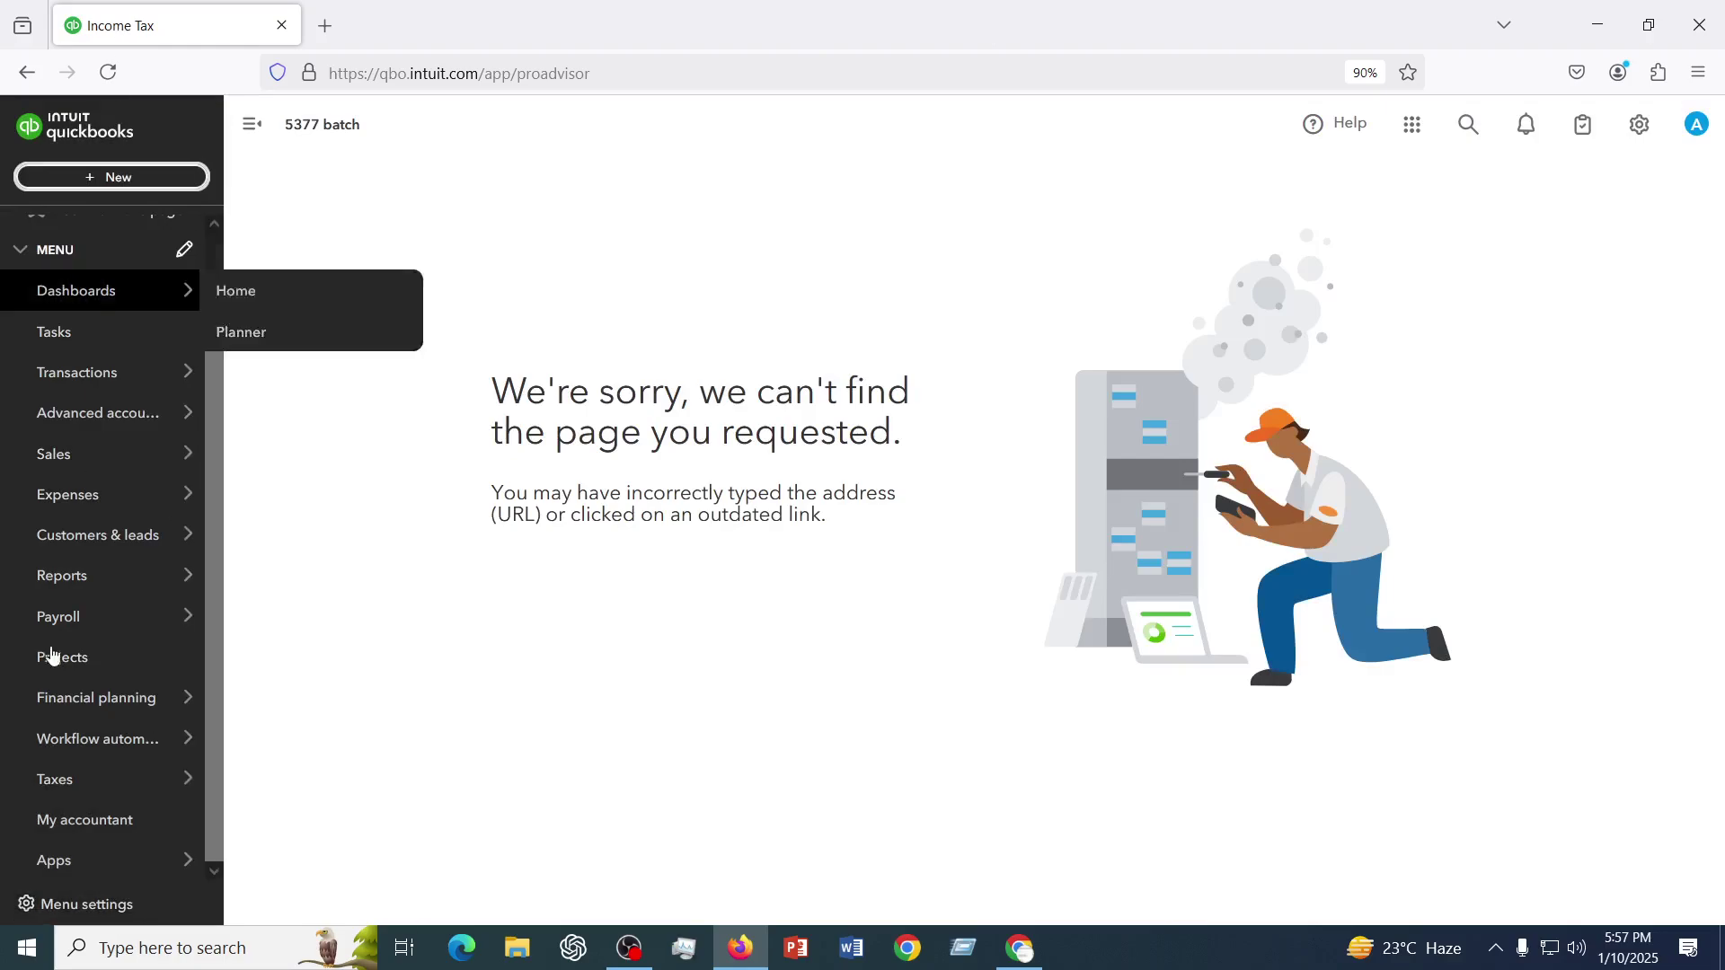
pyautogui.moveTo(69, 388)
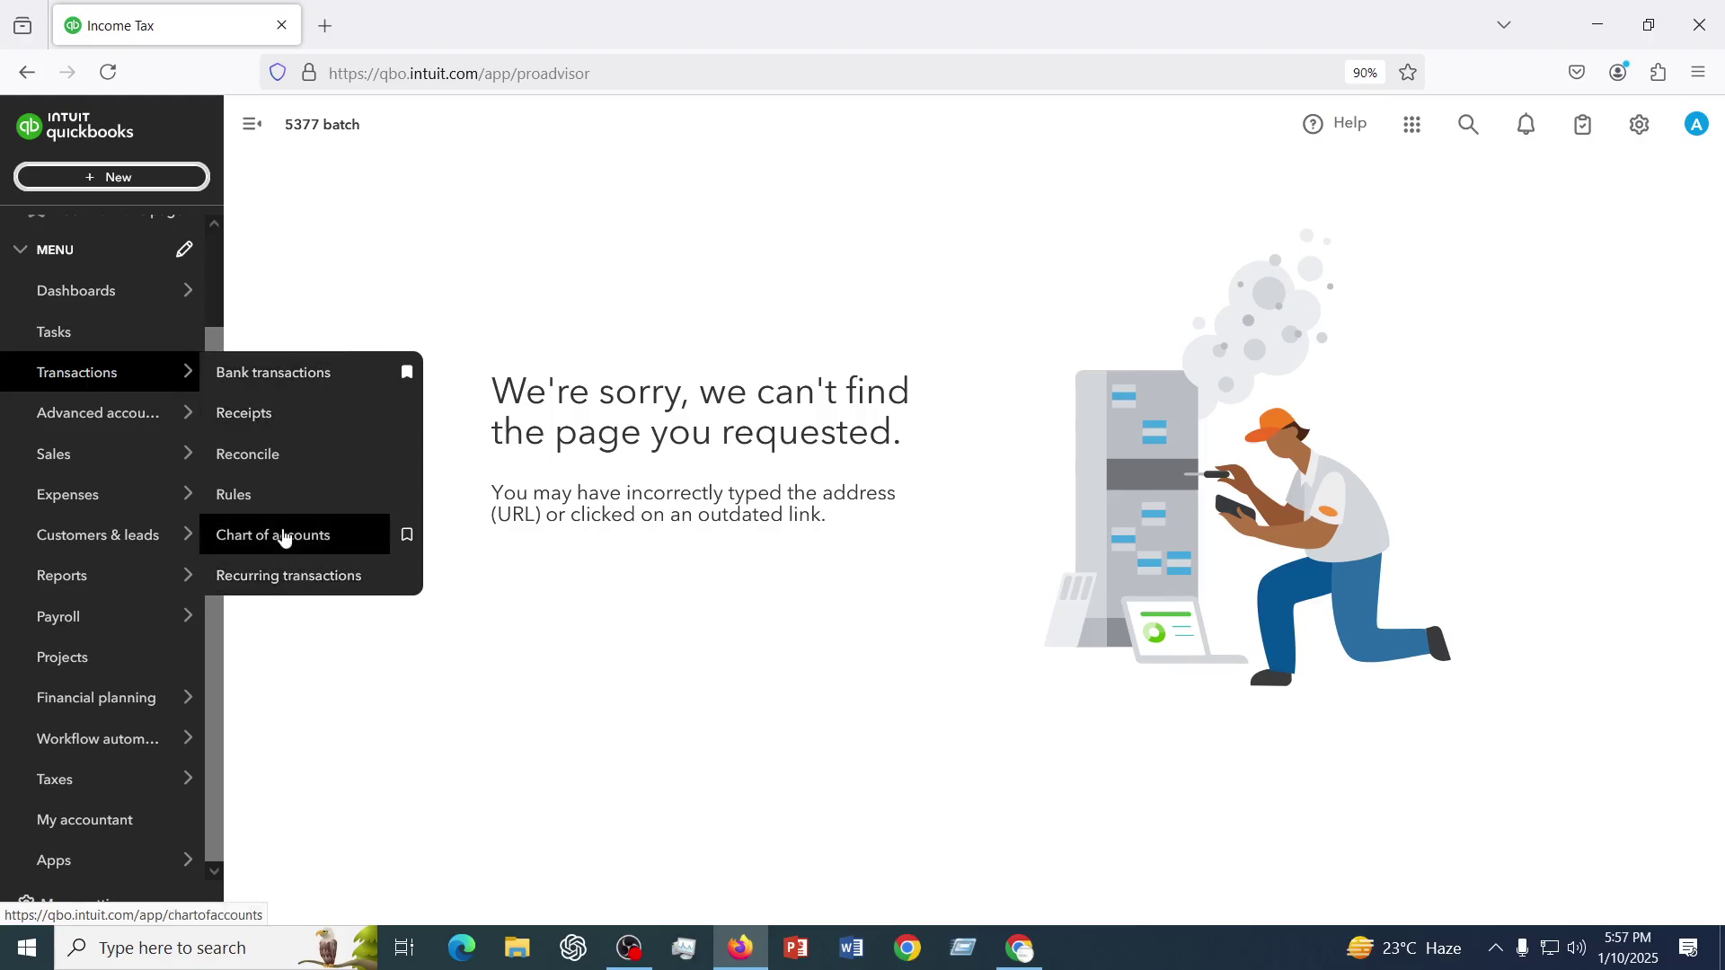
pyautogui.click(117, 177)
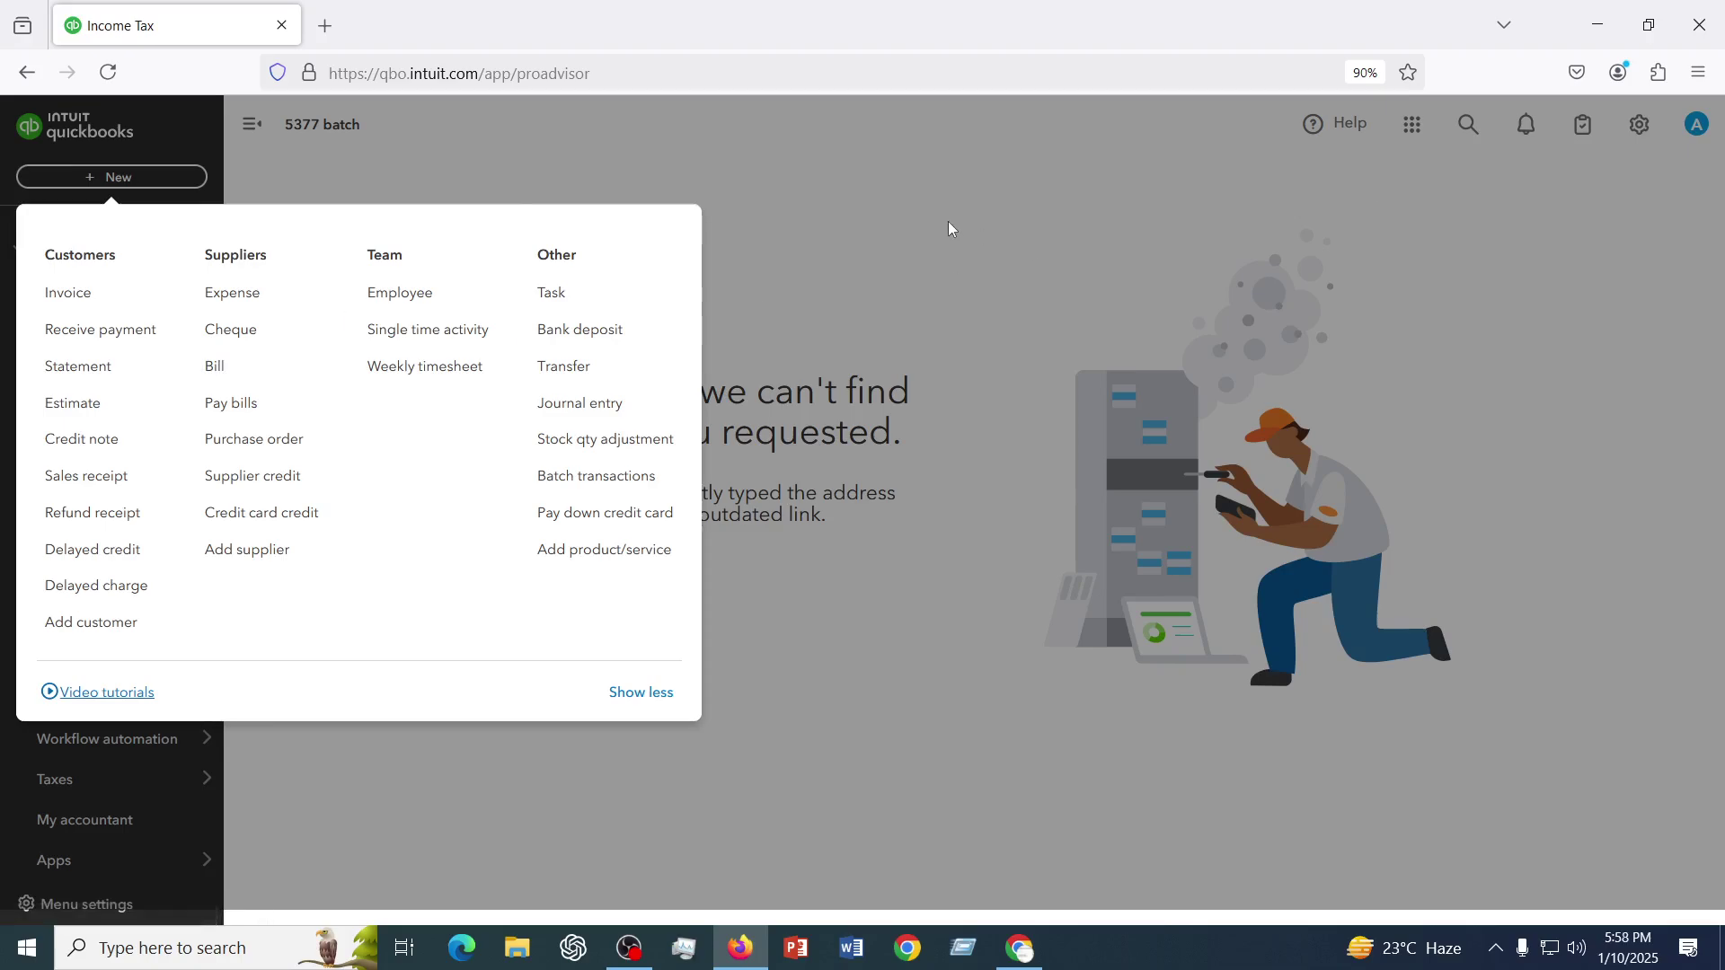
pyautogui.click(1694, 241)
pyautogui.click(1640, 125)
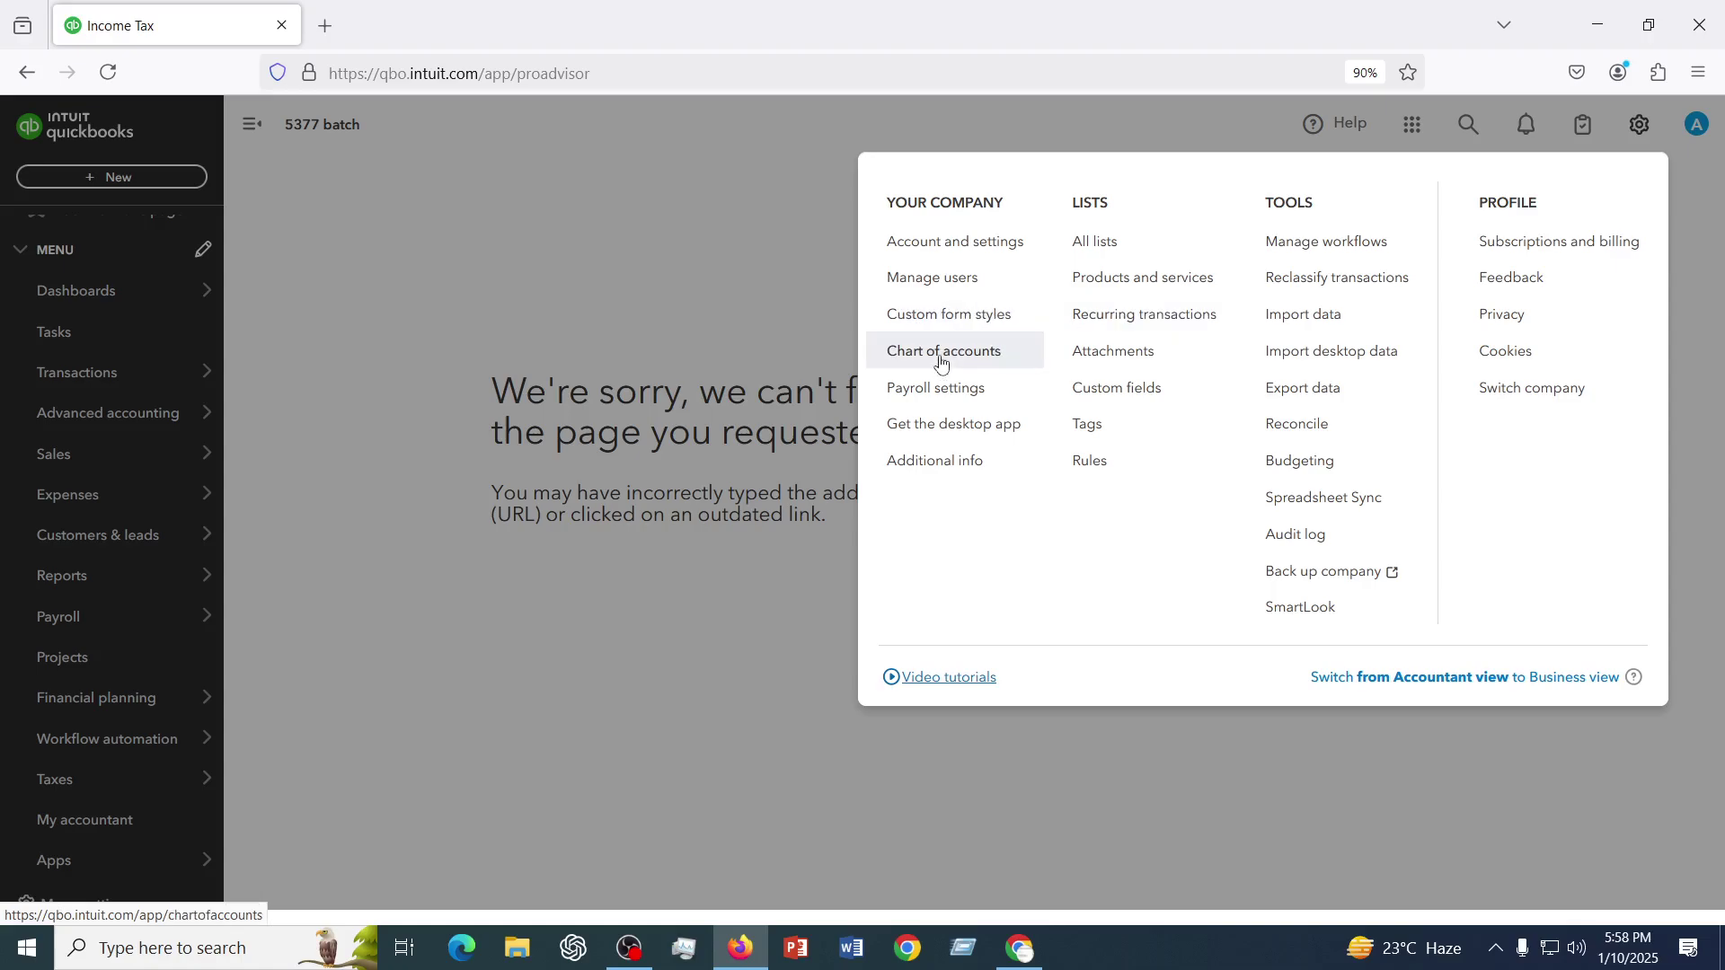
pyautogui.click(440, 304)
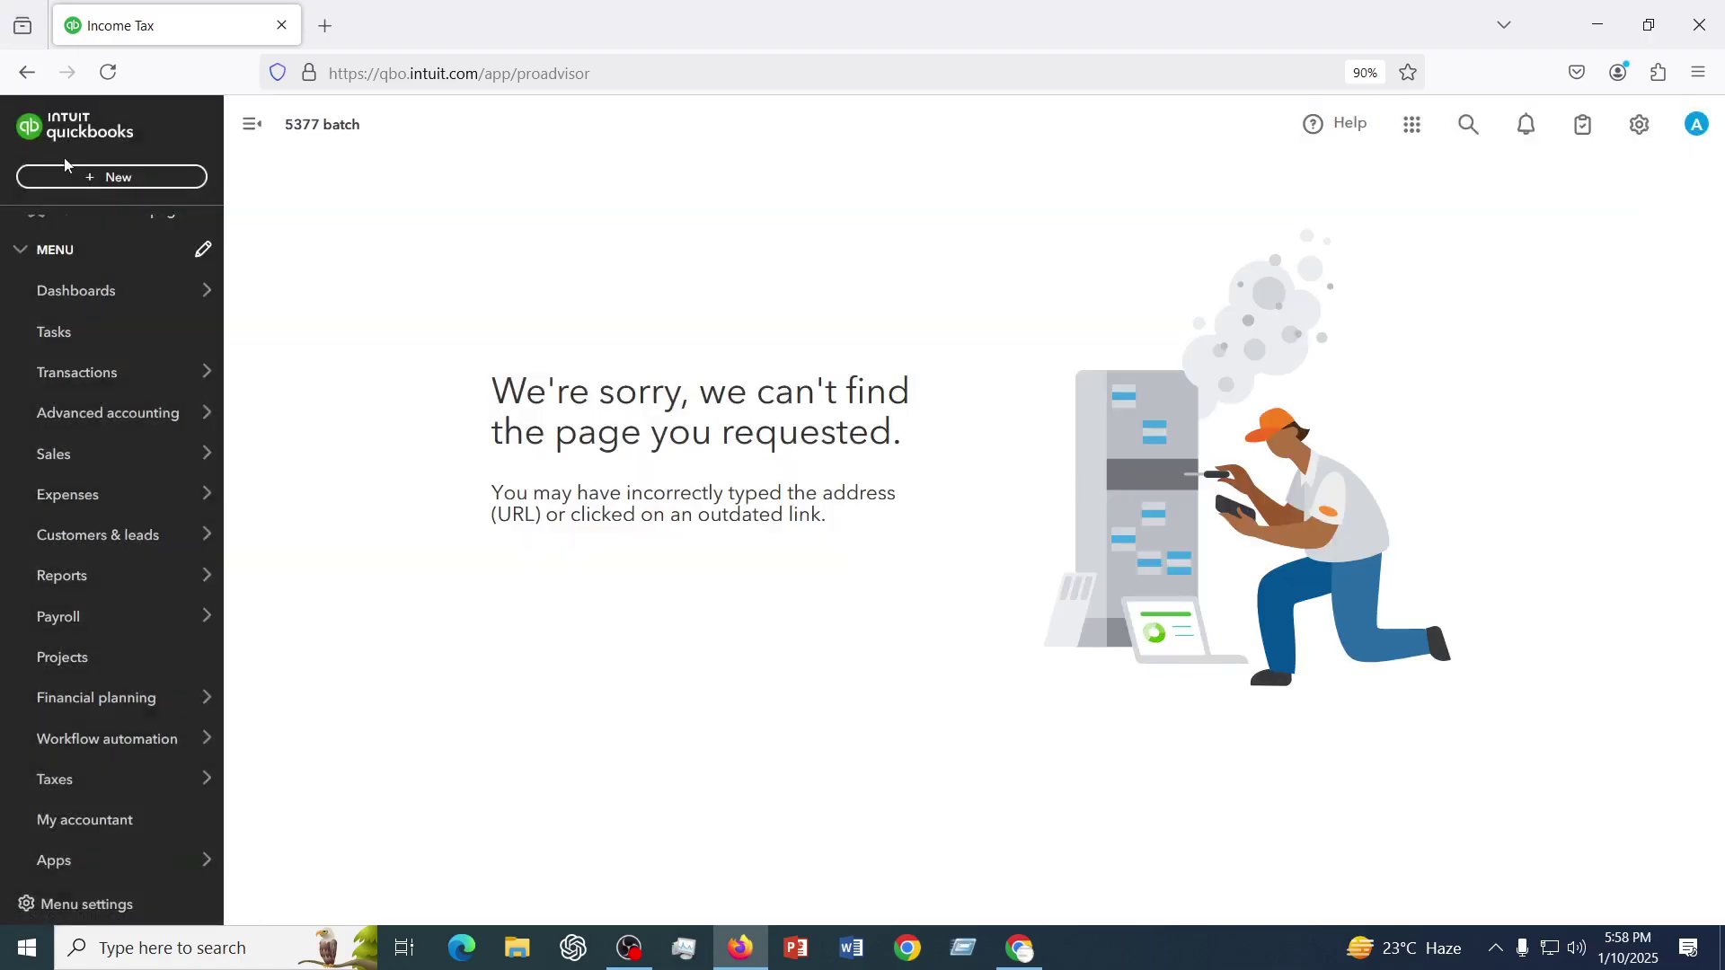
pyautogui.click(119, 180)
pyautogui.click(855, 288)
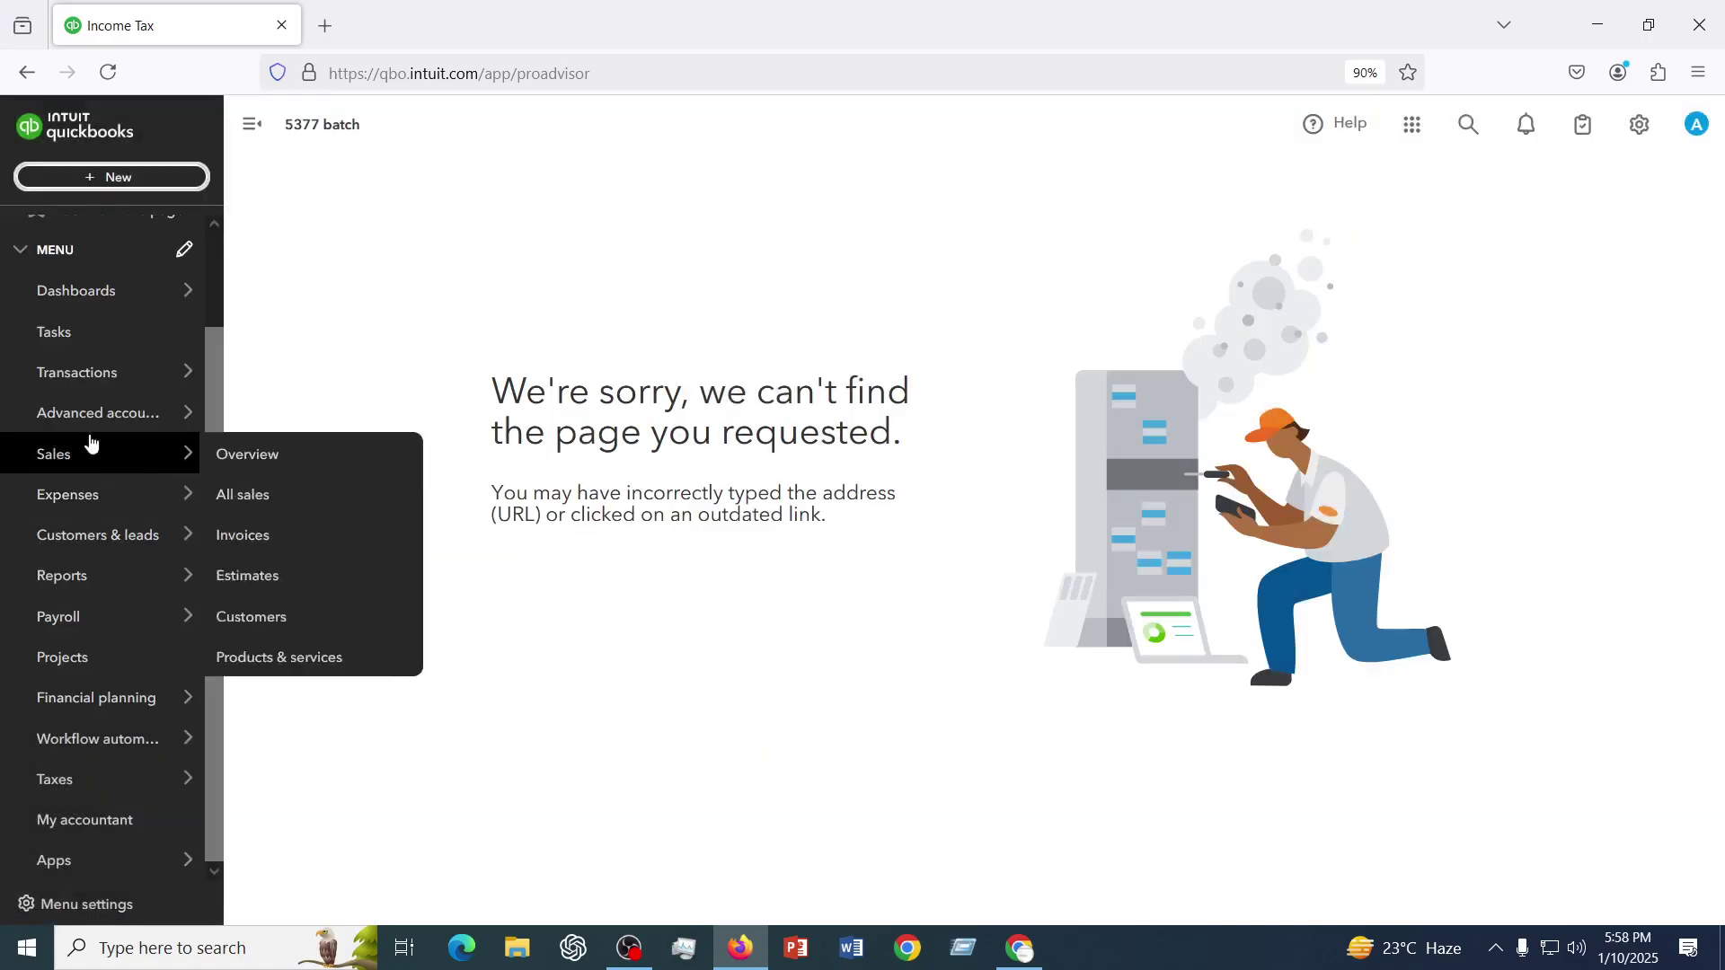
pyautogui.moveTo(76, 384)
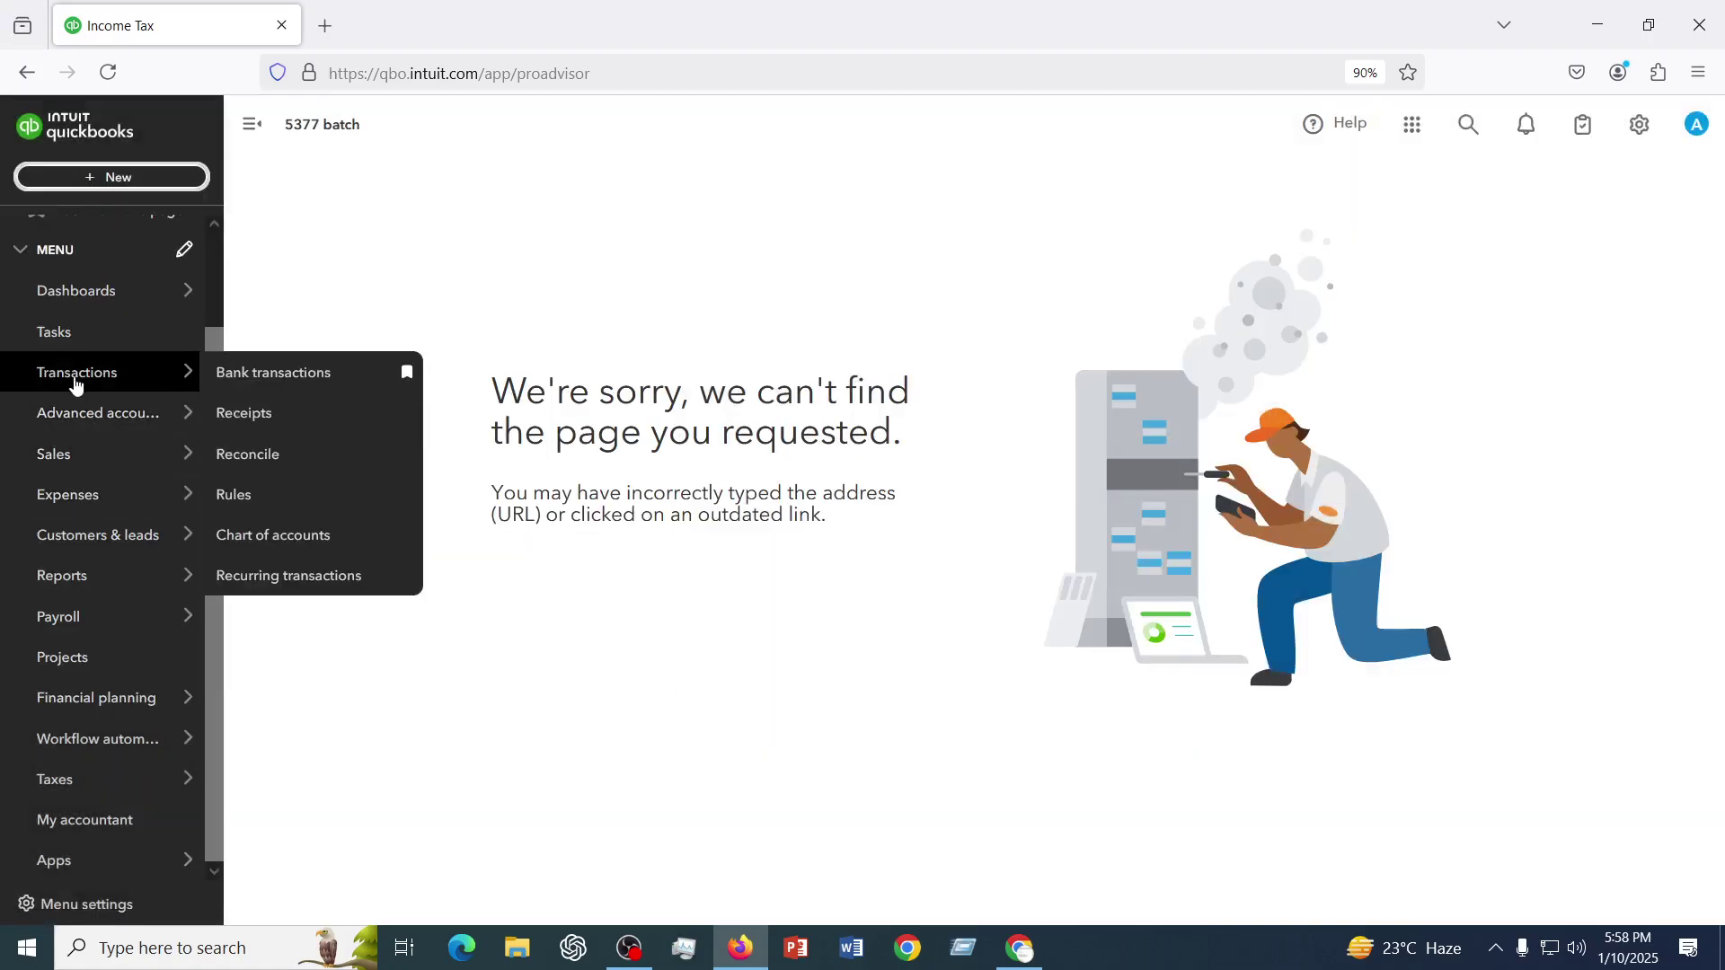
pyautogui.rightClick(272, 536)
# - Open Chart of accounts in a new tab and scroll through its 51 accounts
pyautogui.click(360, 106)
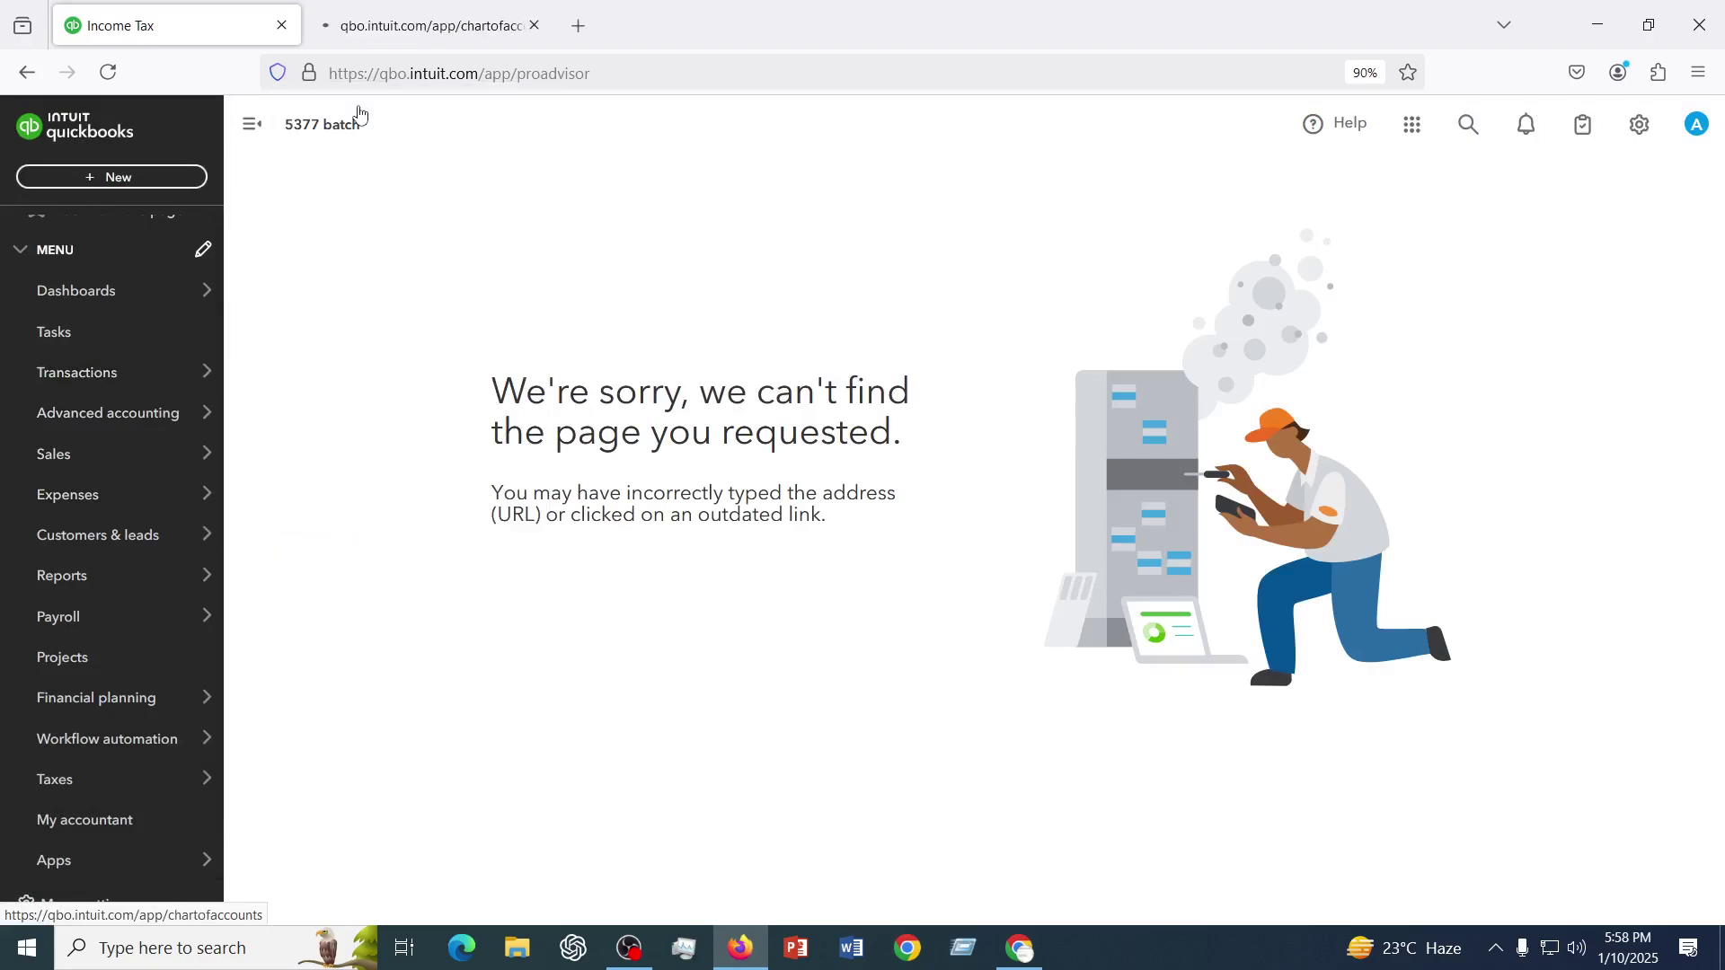
pyautogui.click(400, 25)
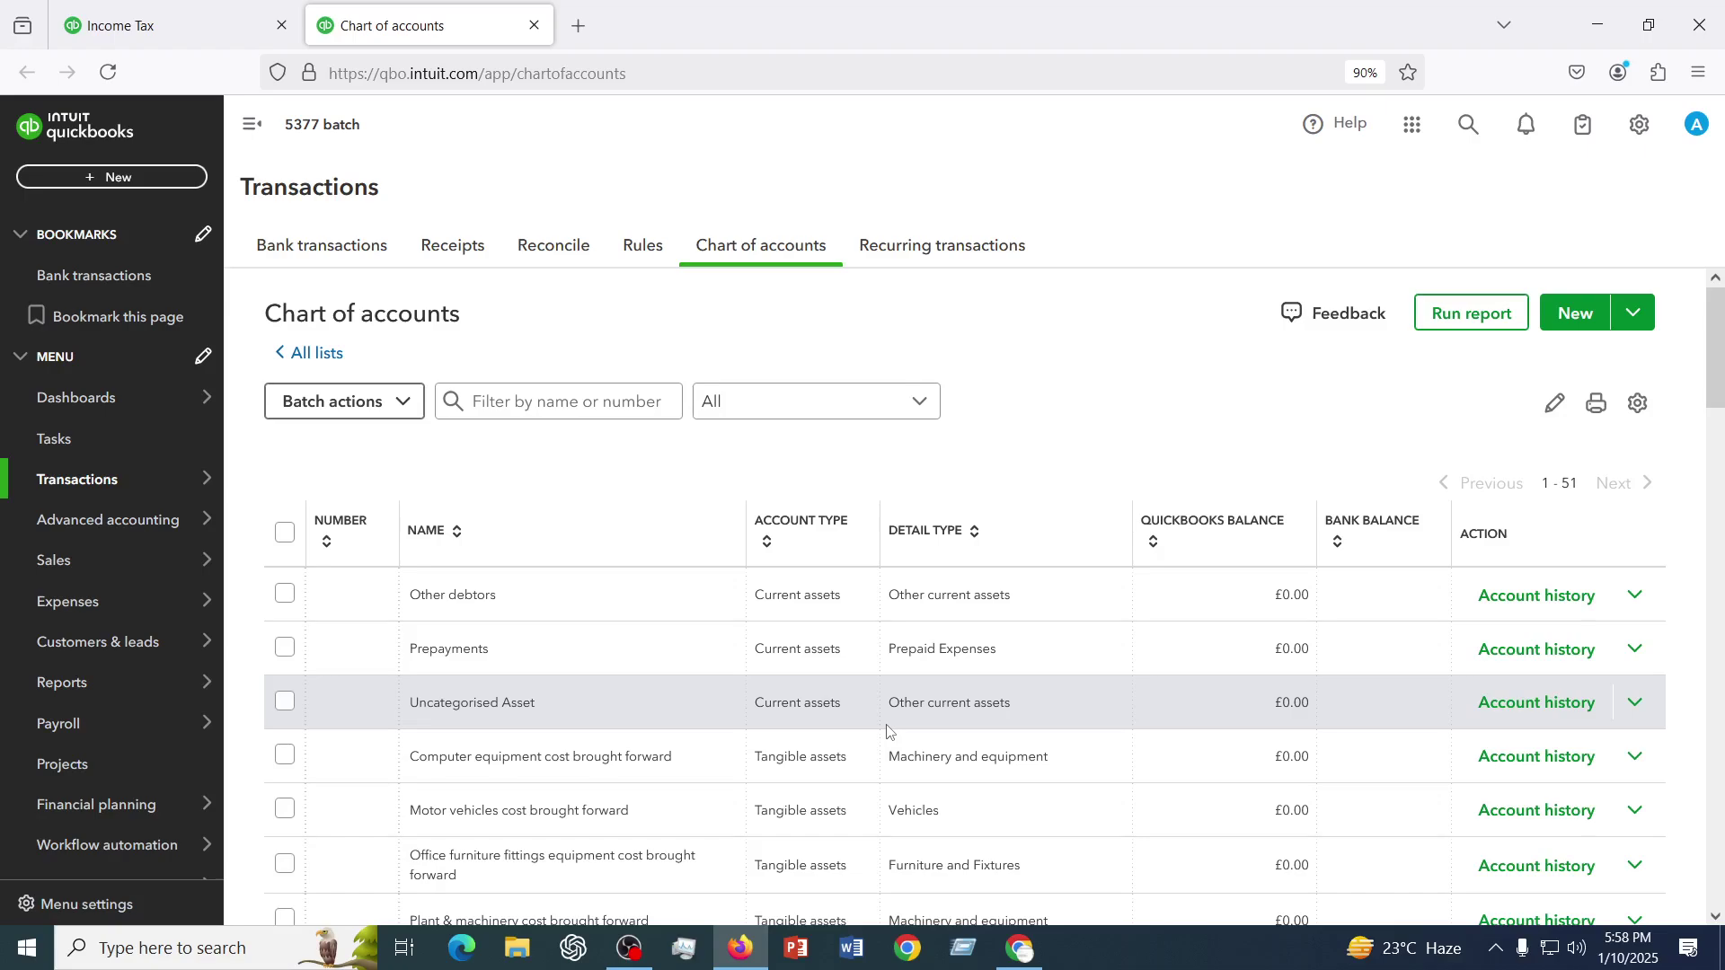
pyautogui.scroll(-20, 887, 730)
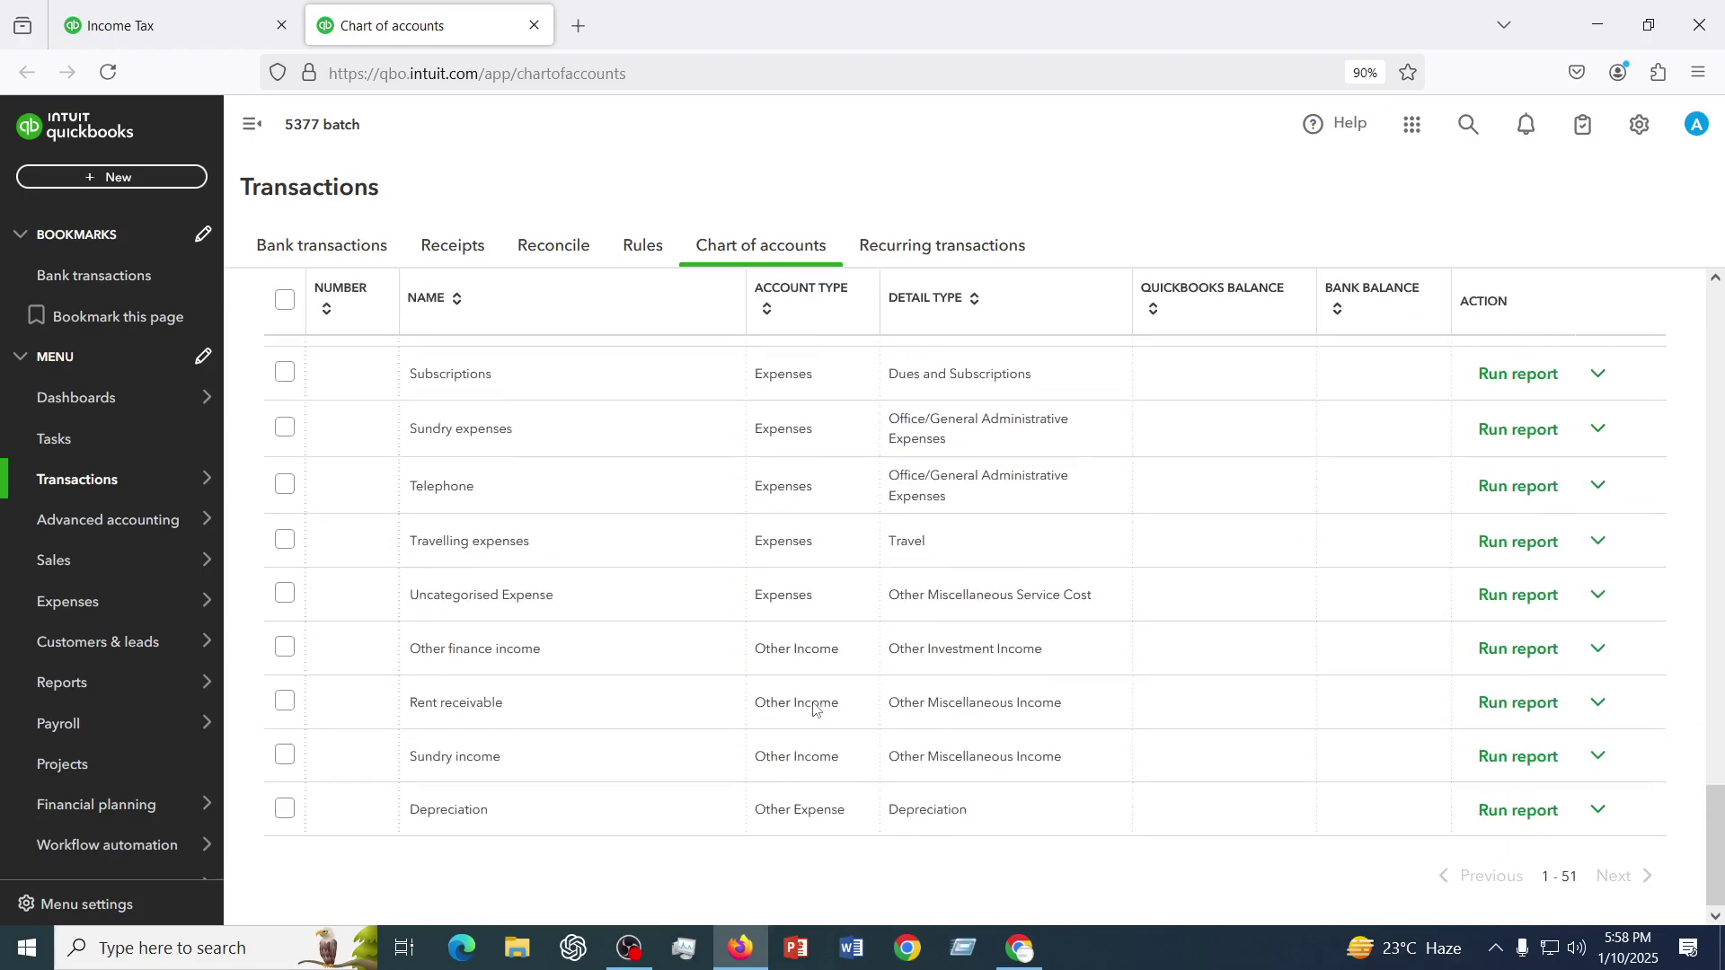
pyautogui.scroll(20, 815, 707)
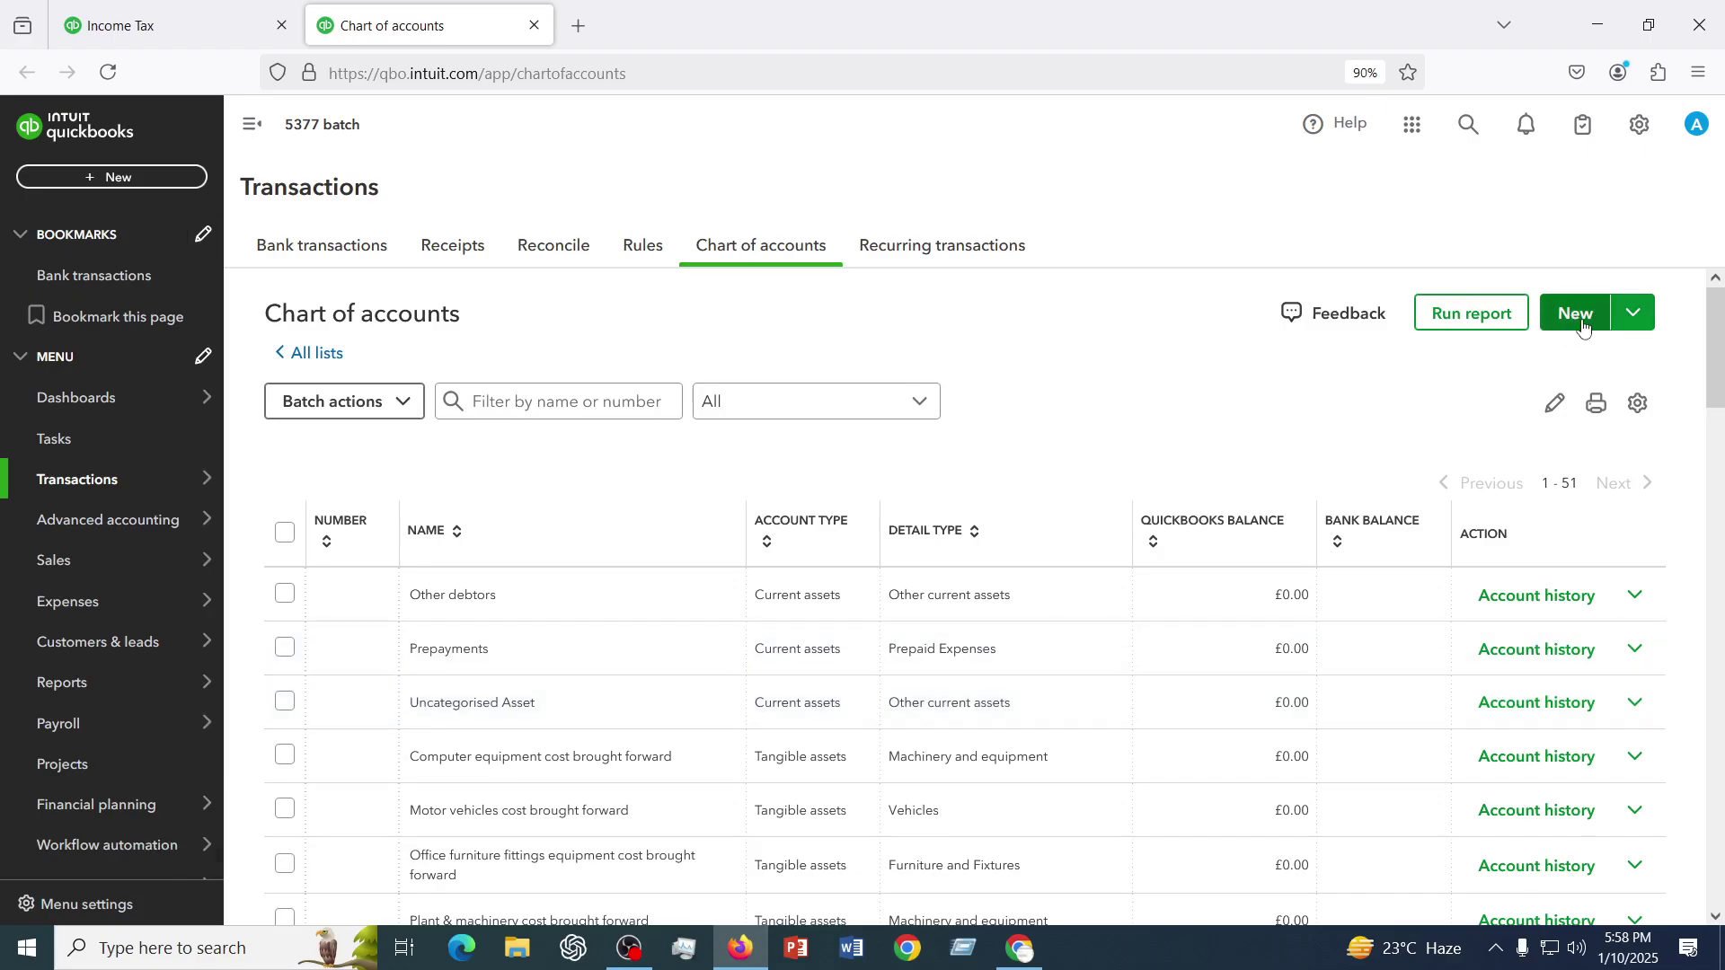
# - Open a blank New account form from the Chart of accounts New button
pyautogui.click(1634, 314)
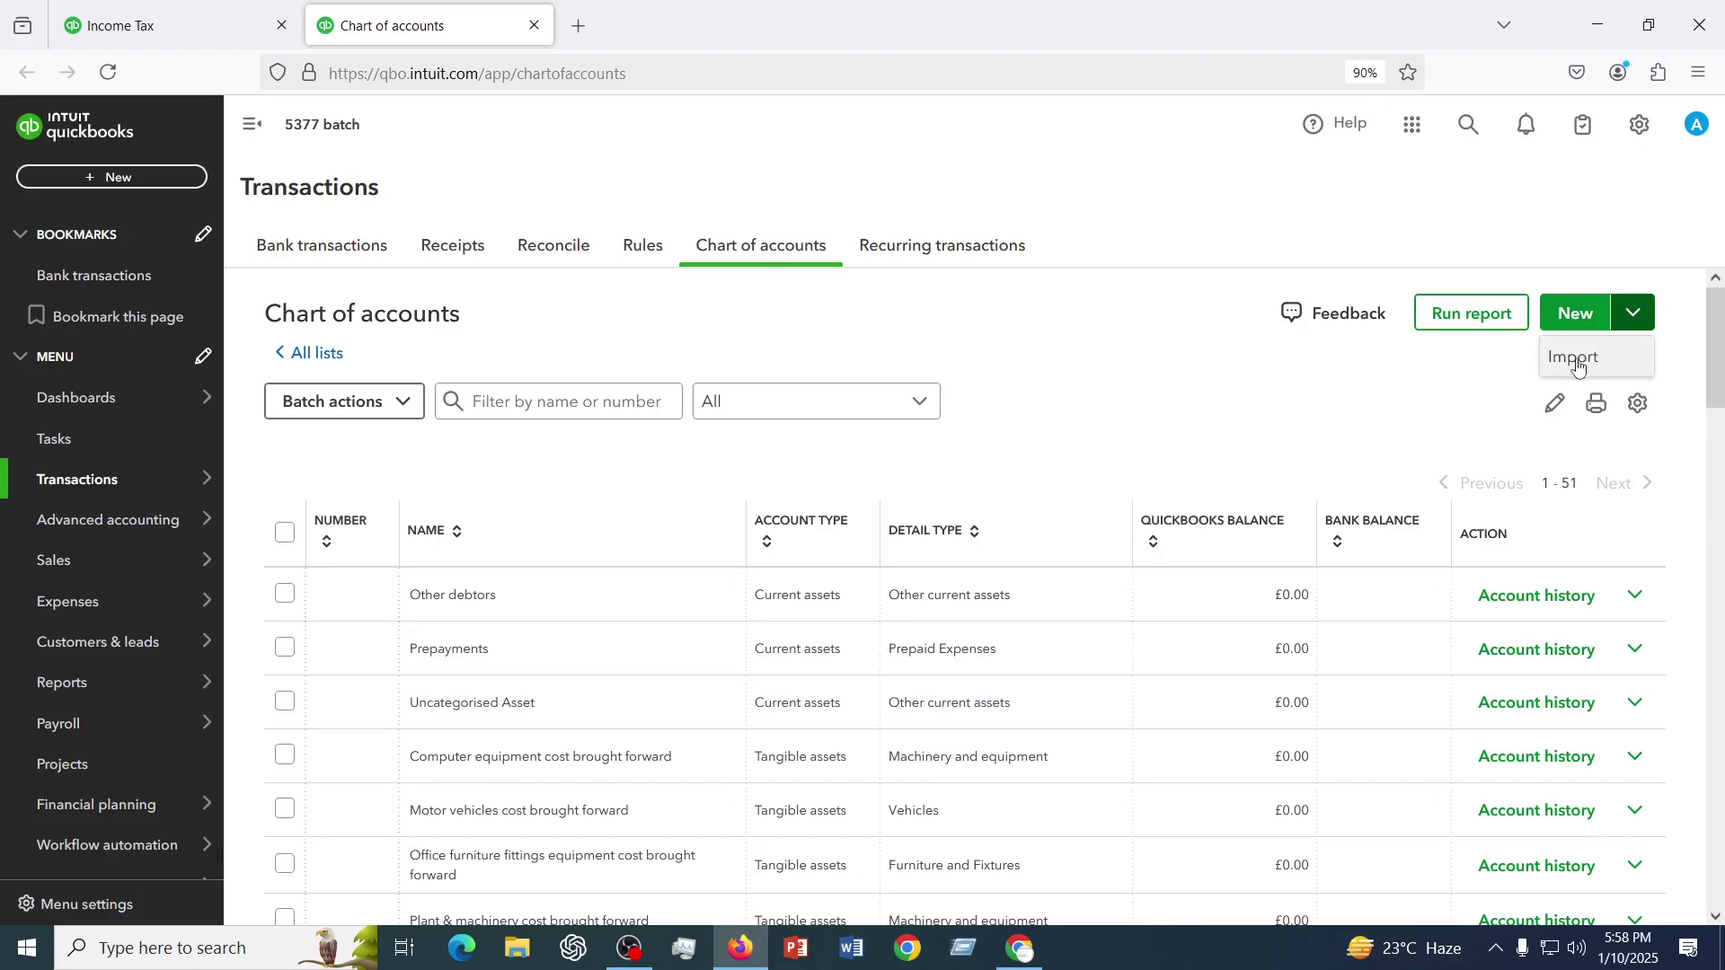
pyautogui.click(1579, 315)
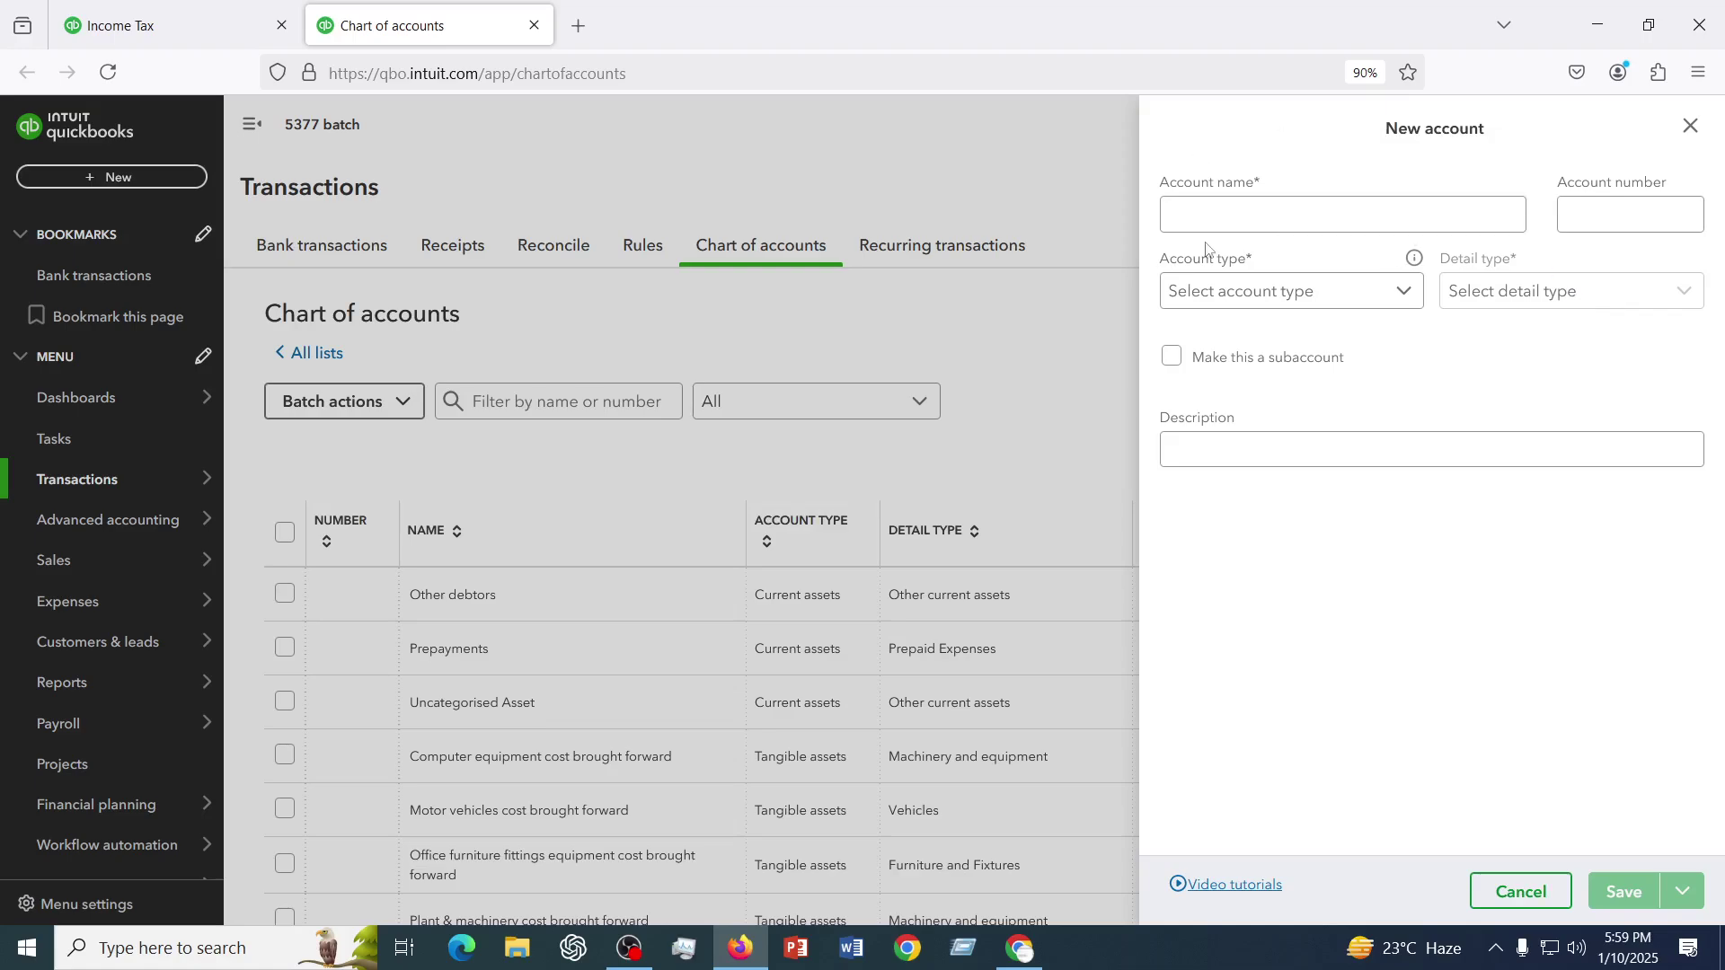
# - Enter 'HSBC Bank Checking Account' as the account name, replacing the mistyped 'Office'
pyautogui.click(1209, 216)
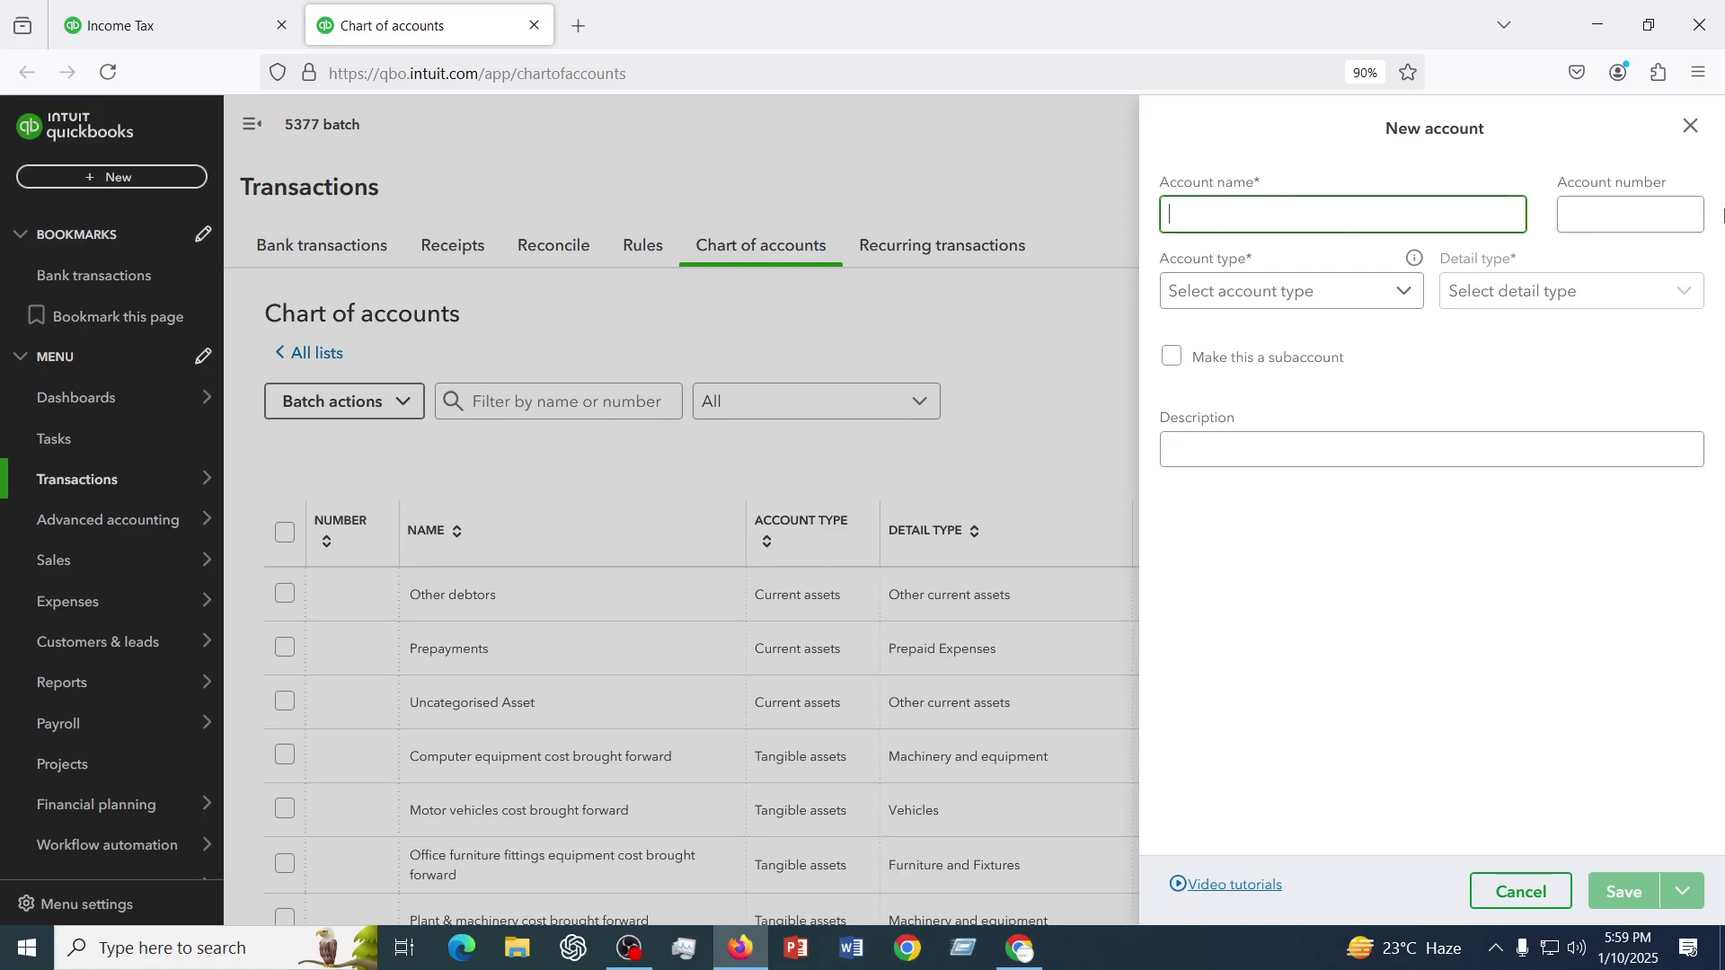
pyautogui.click(1632, 213)
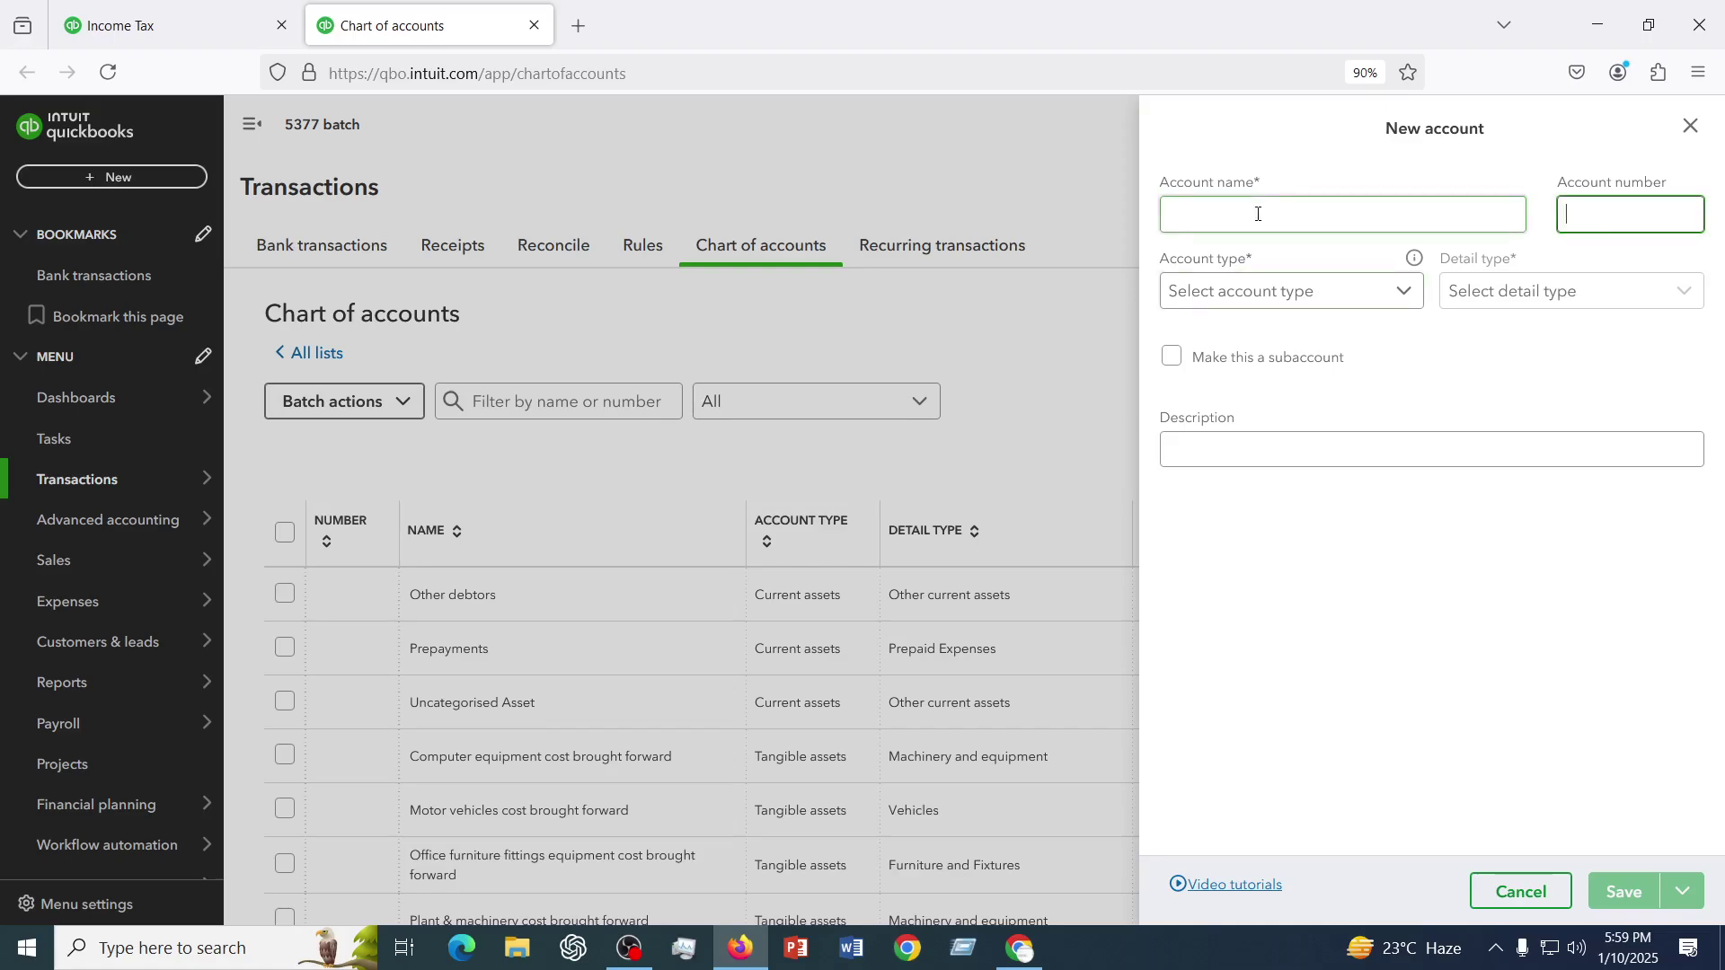
pyautogui.click(1258, 214)
pyautogui.click(1618, 224)
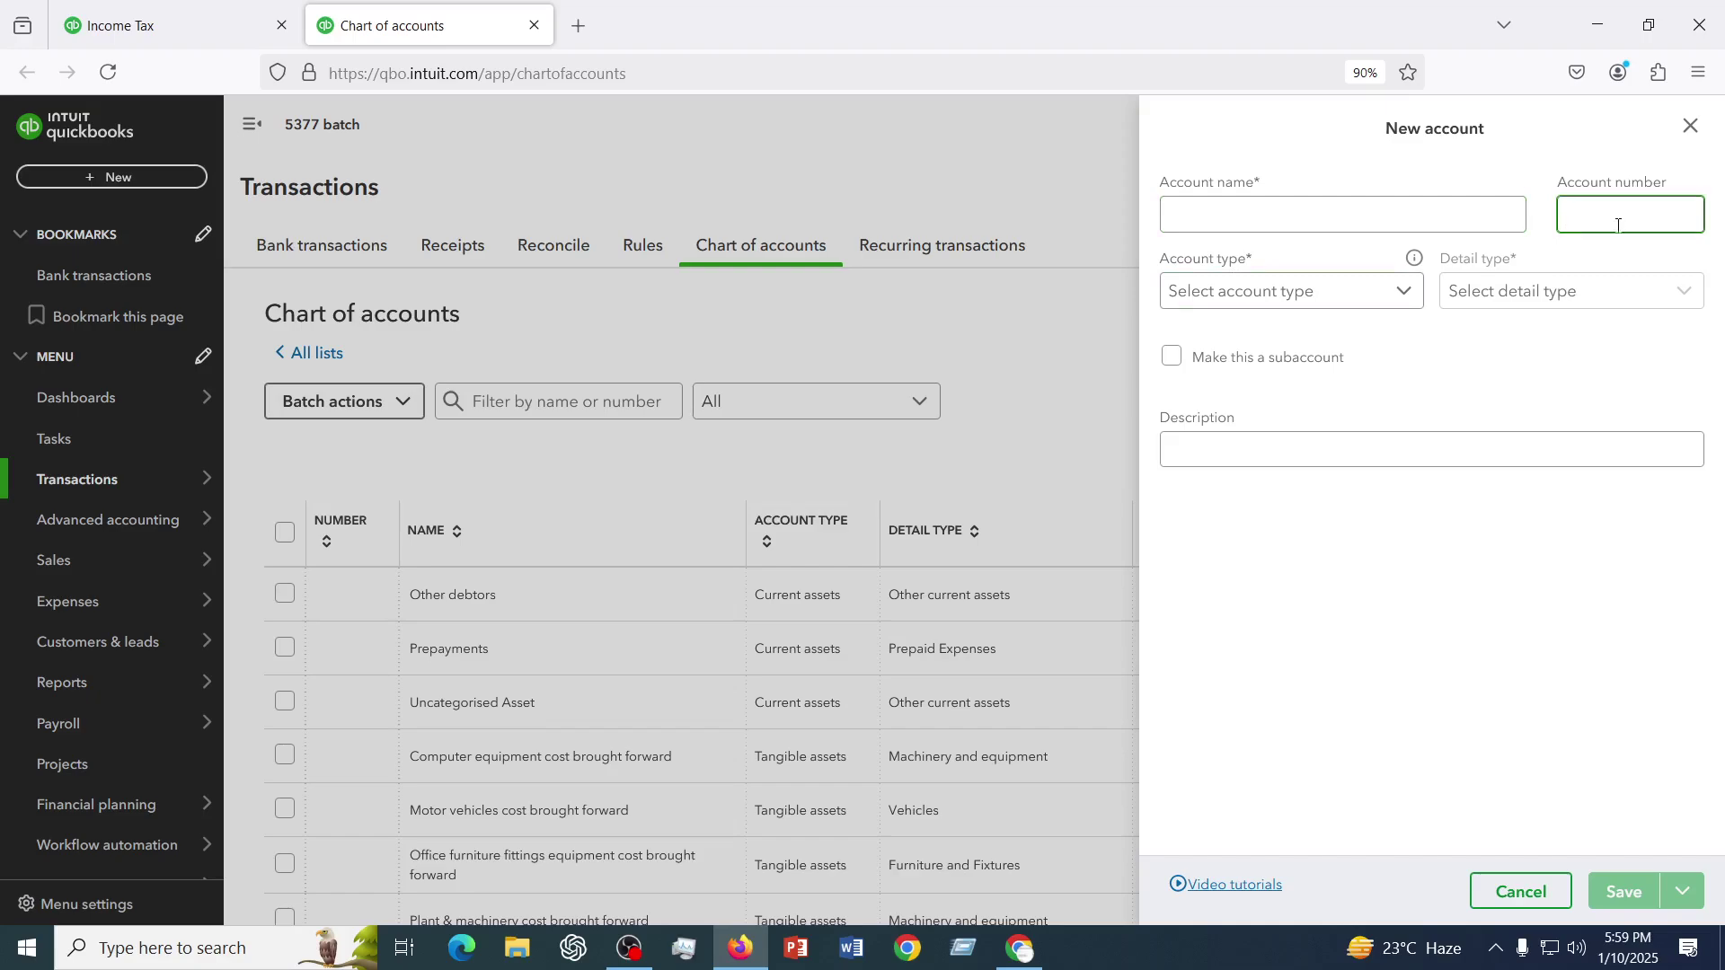
pyautogui.click(1348, 293)
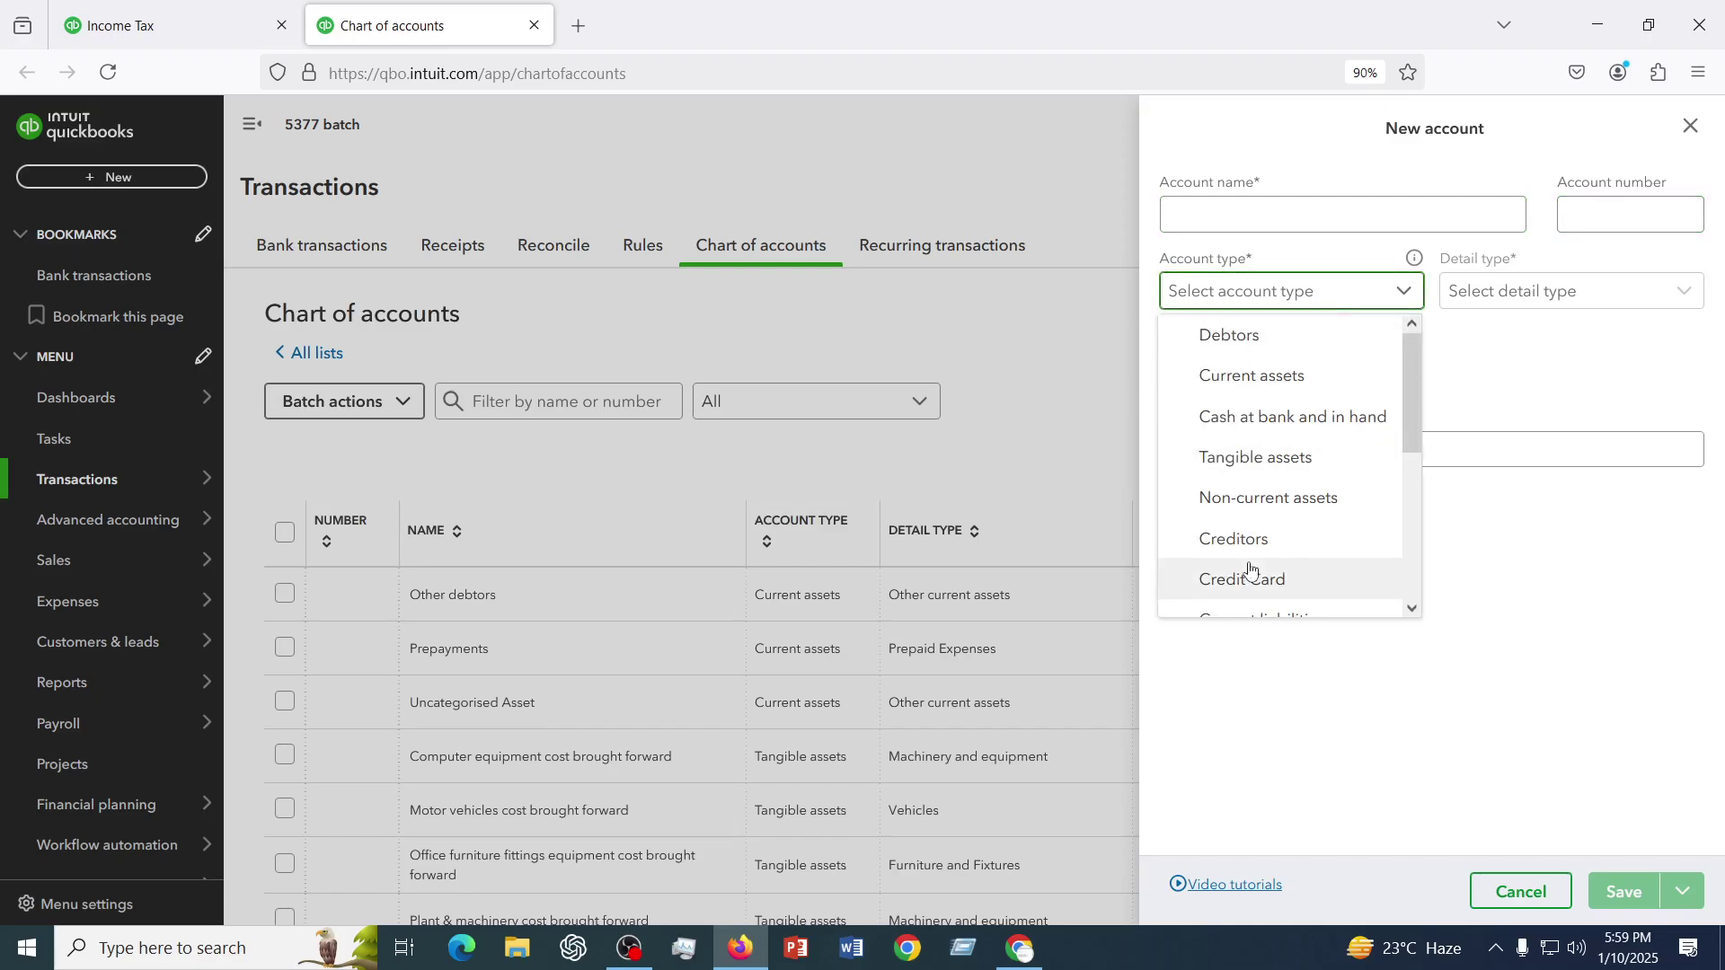
pyautogui.click(1603, 293)
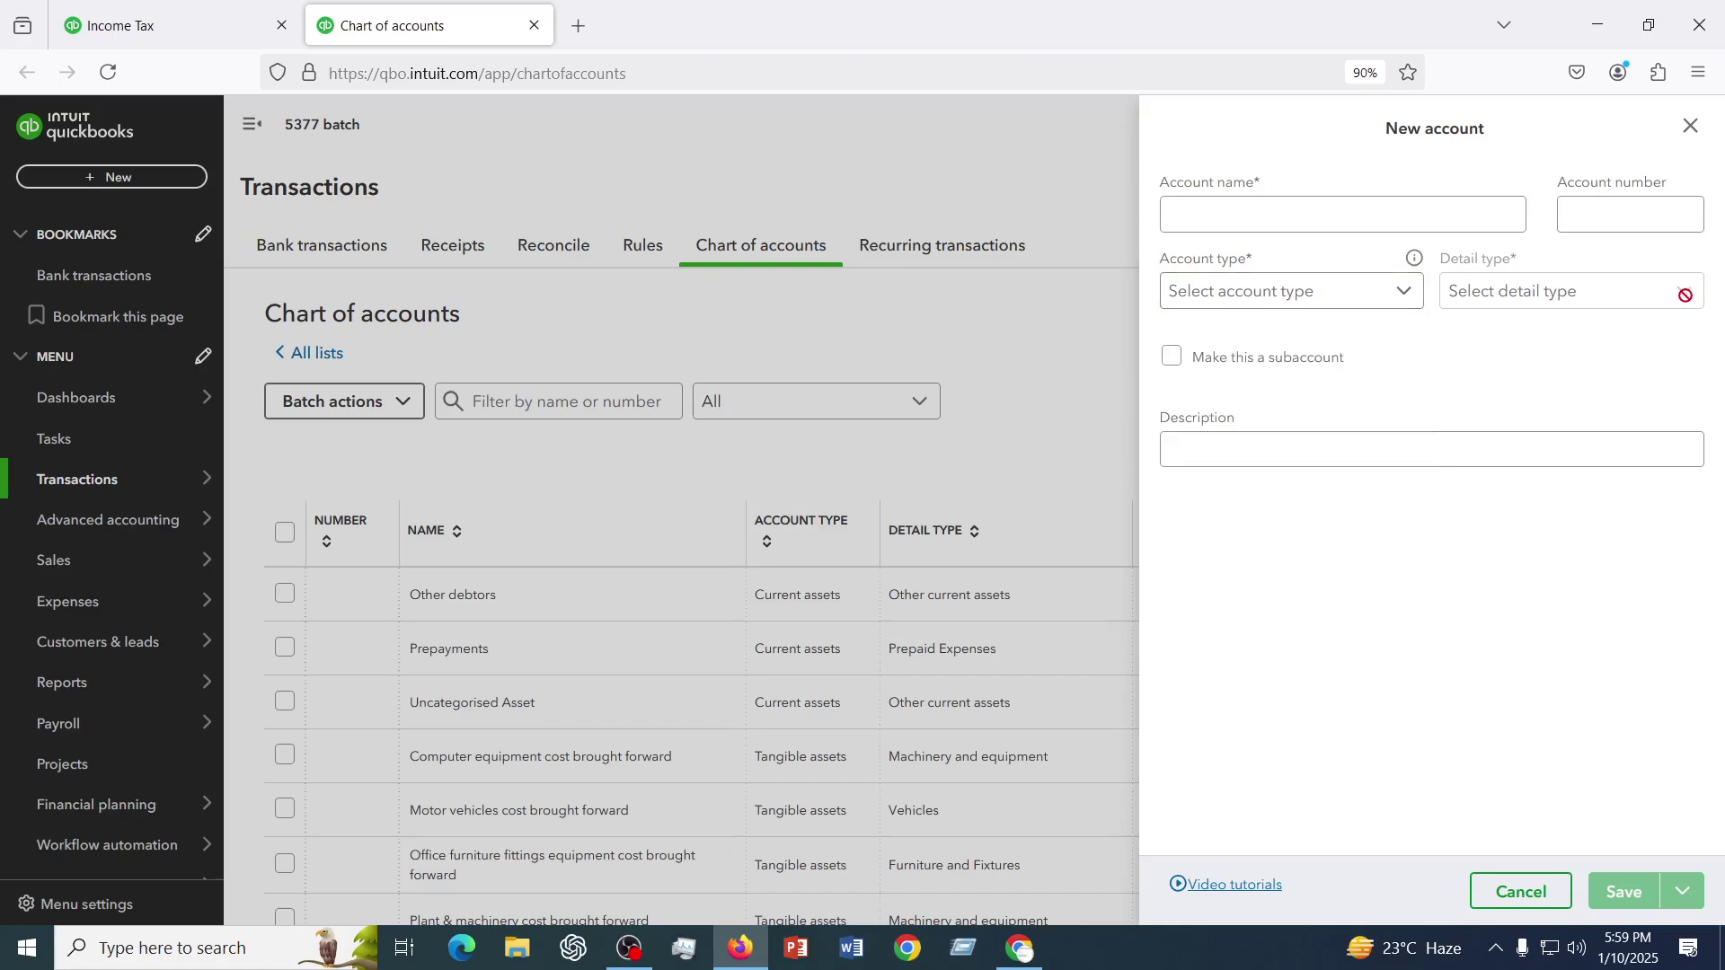
pyautogui.click(1254, 208)
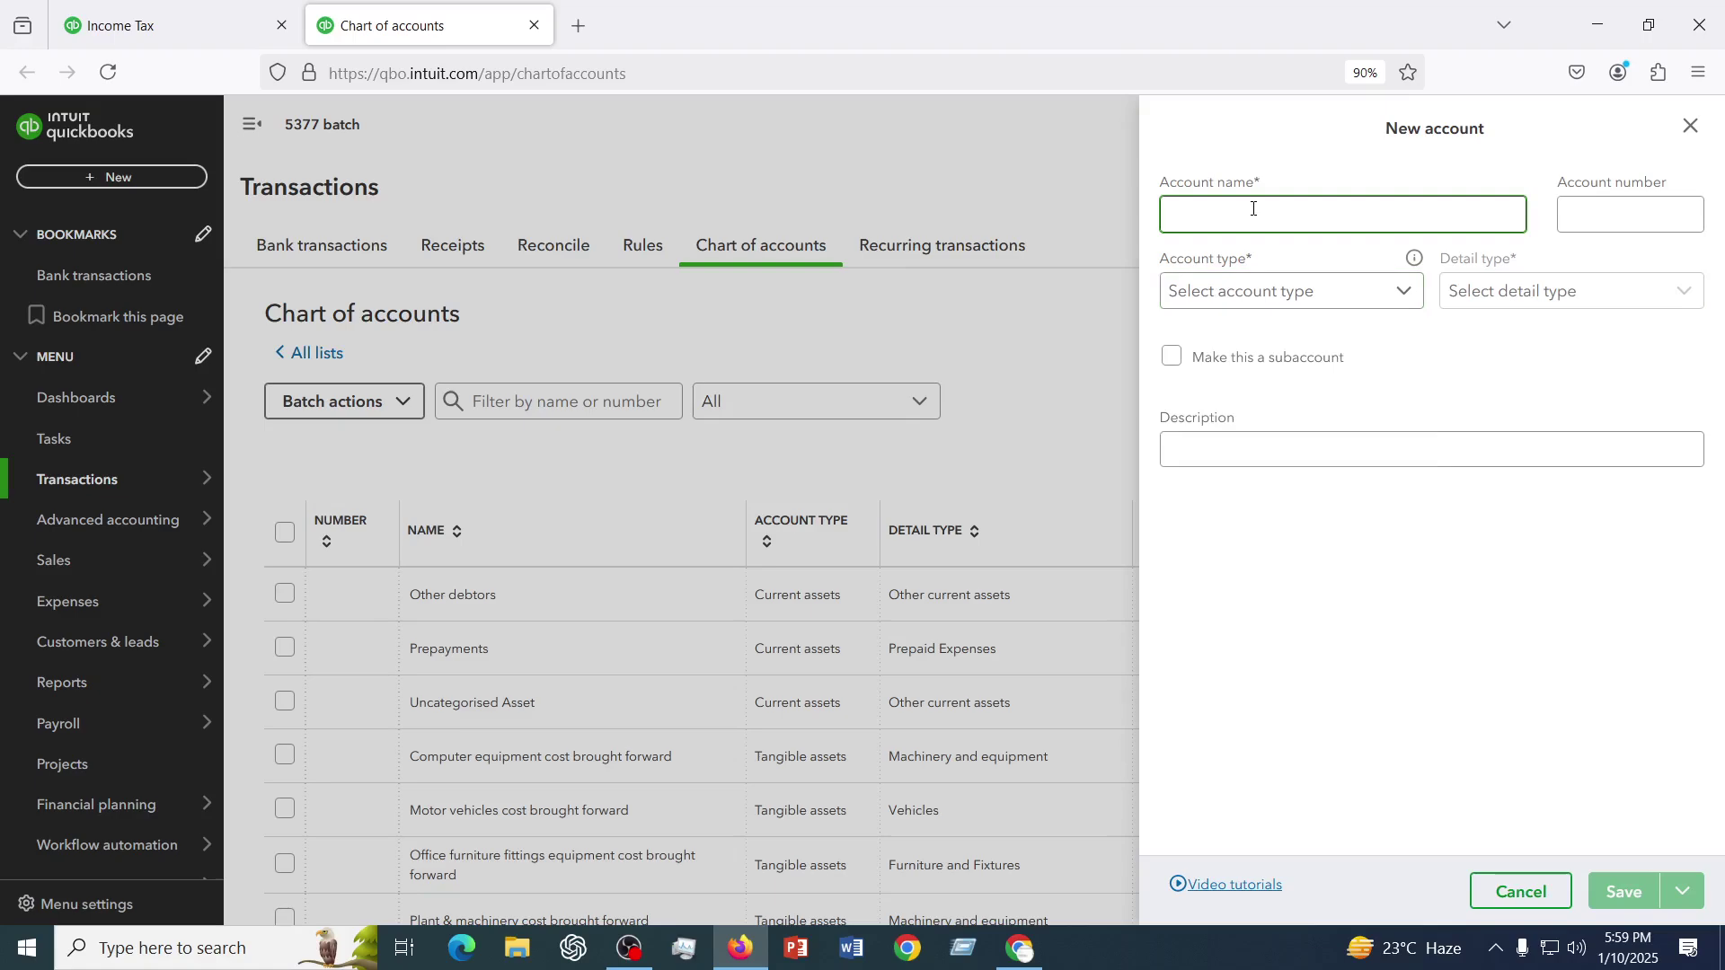
pyautogui.write('HSBC Bank Checking Account')
pyautogui.click(1613, 217)
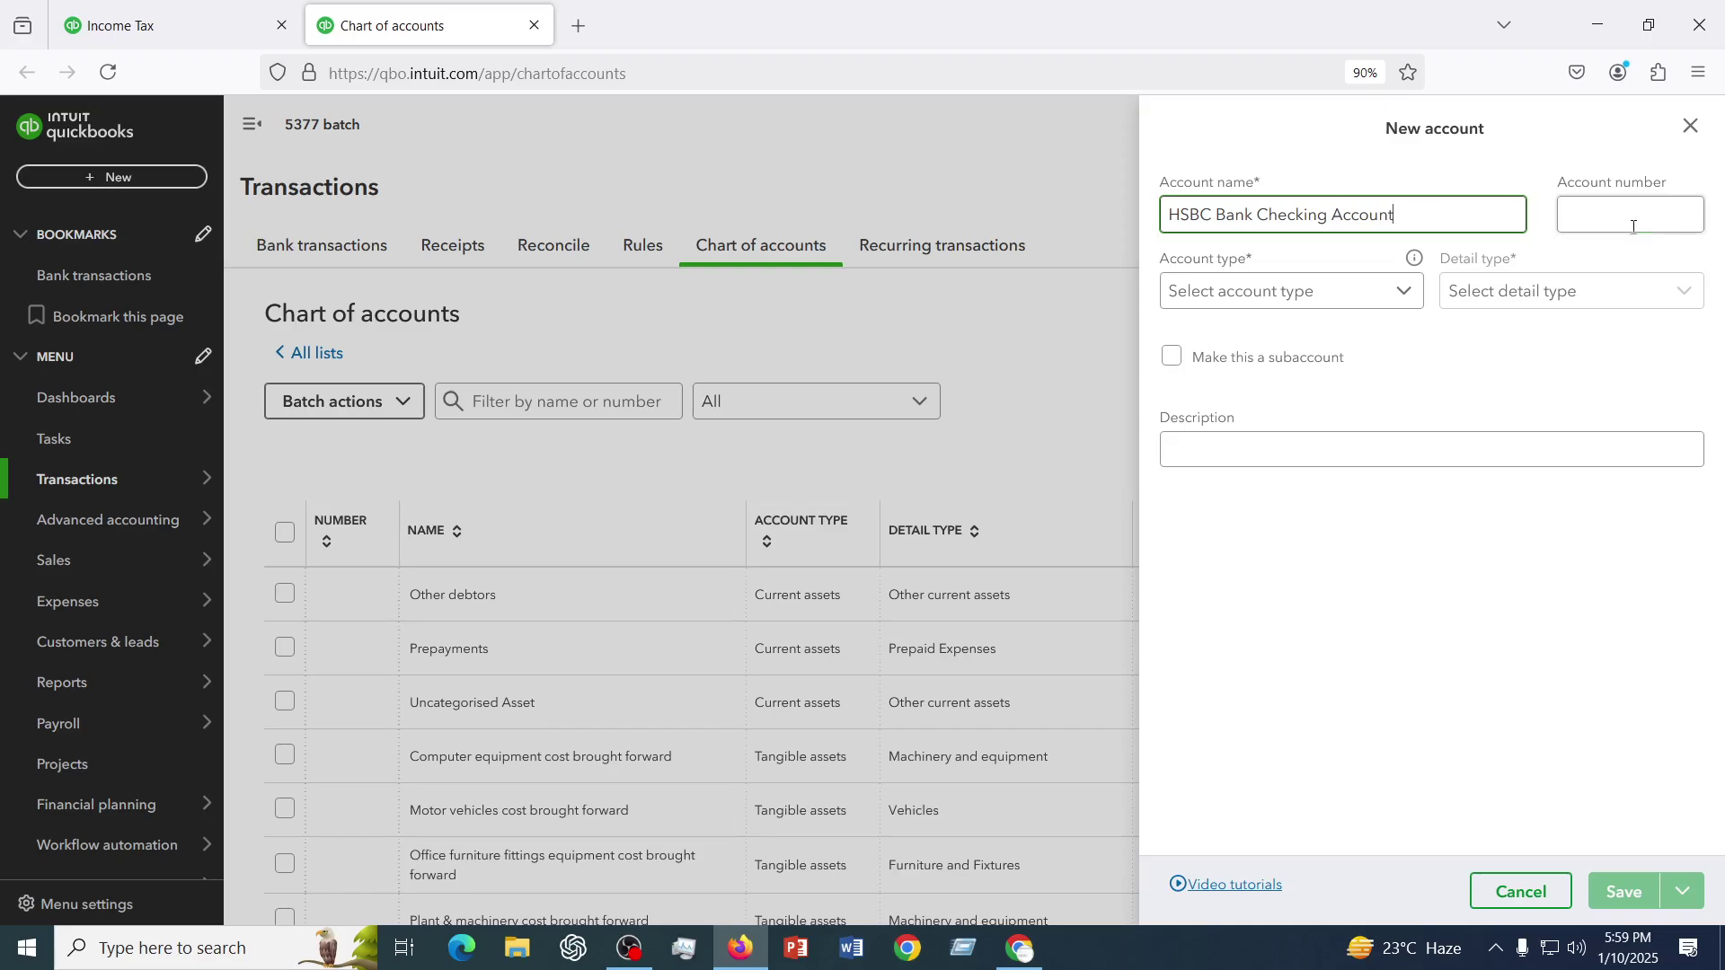
pyautogui.write('13456231')
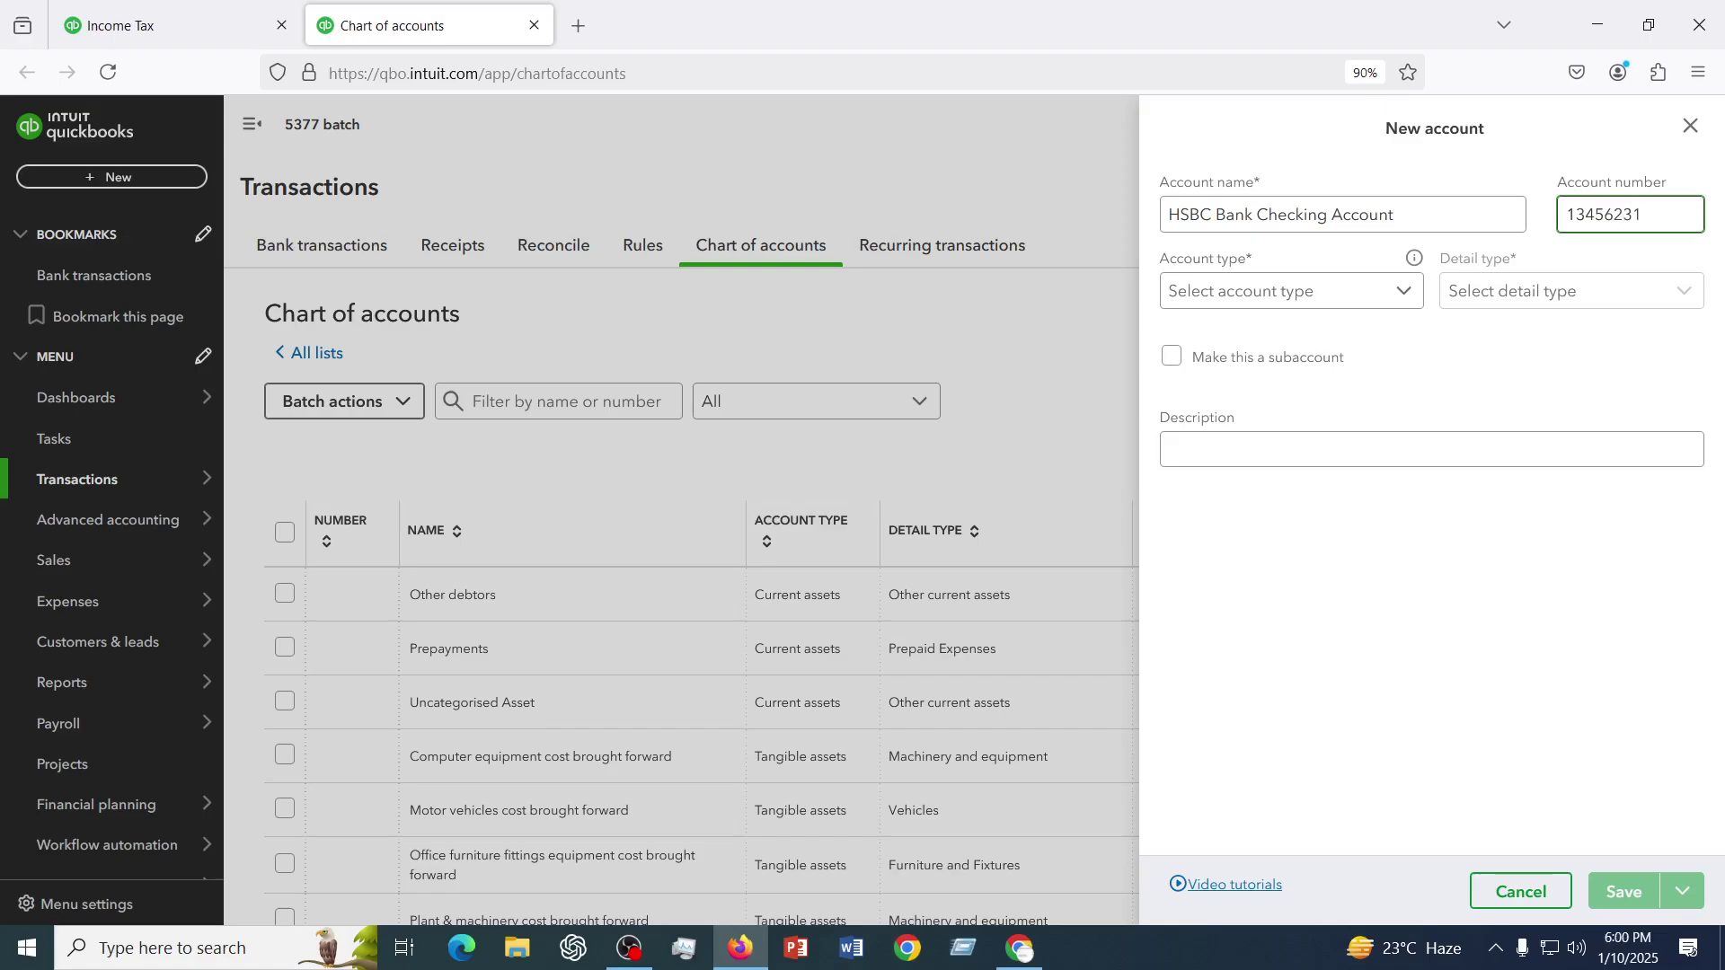
pyautogui.click(1328, 290)
pyautogui.click(1502, 289)
# - Choose Current assets as the new account's type
pyautogui.click(1269, 289)
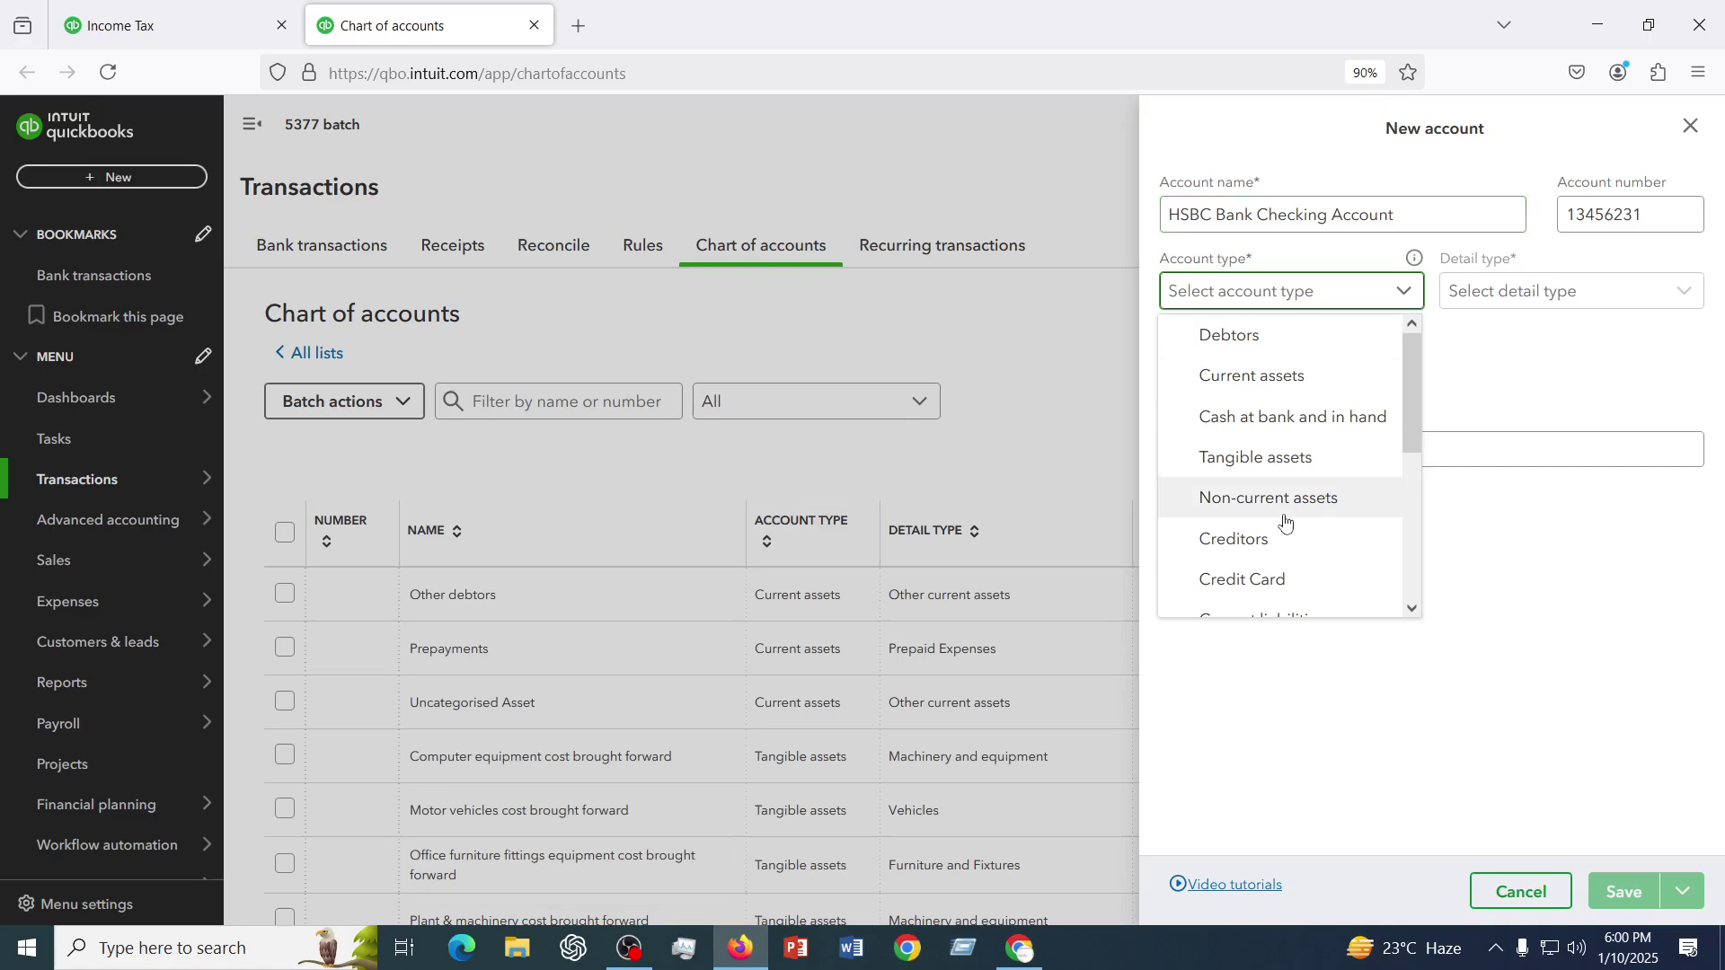
pyautogui.click(1267, 377)
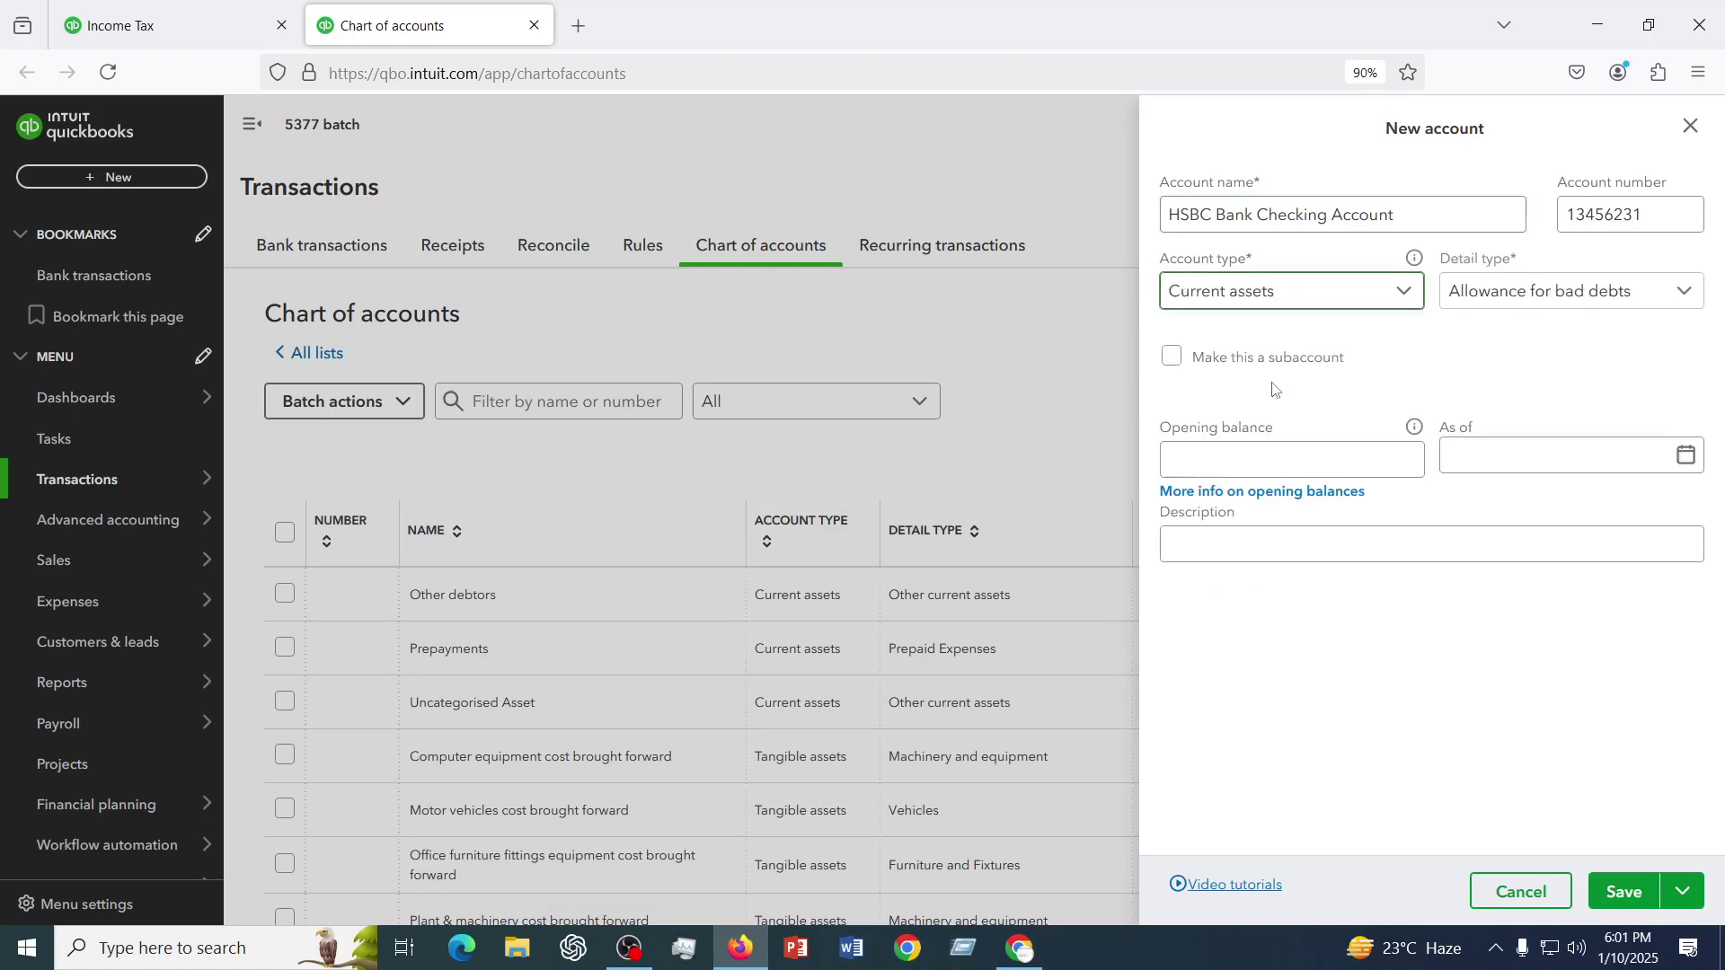
# - Pick Investments - Other from the detail type list
pyautogui.click(1633, 297)
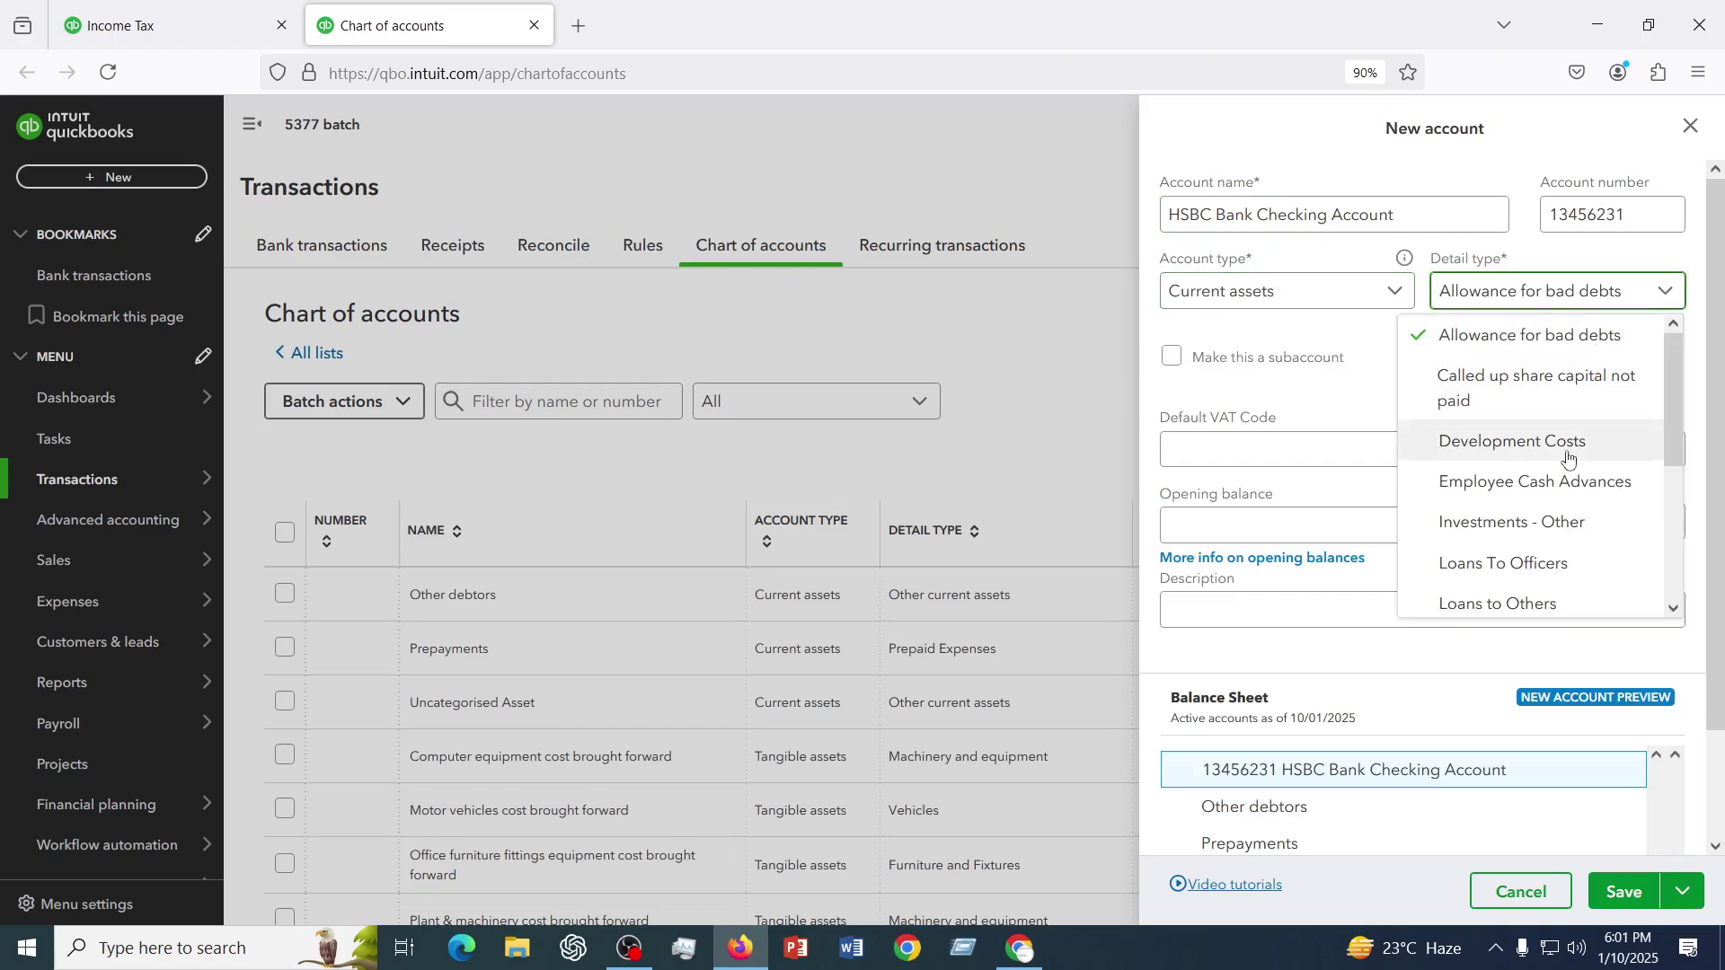
pyautogui.scroll(-1, 1491, 503)
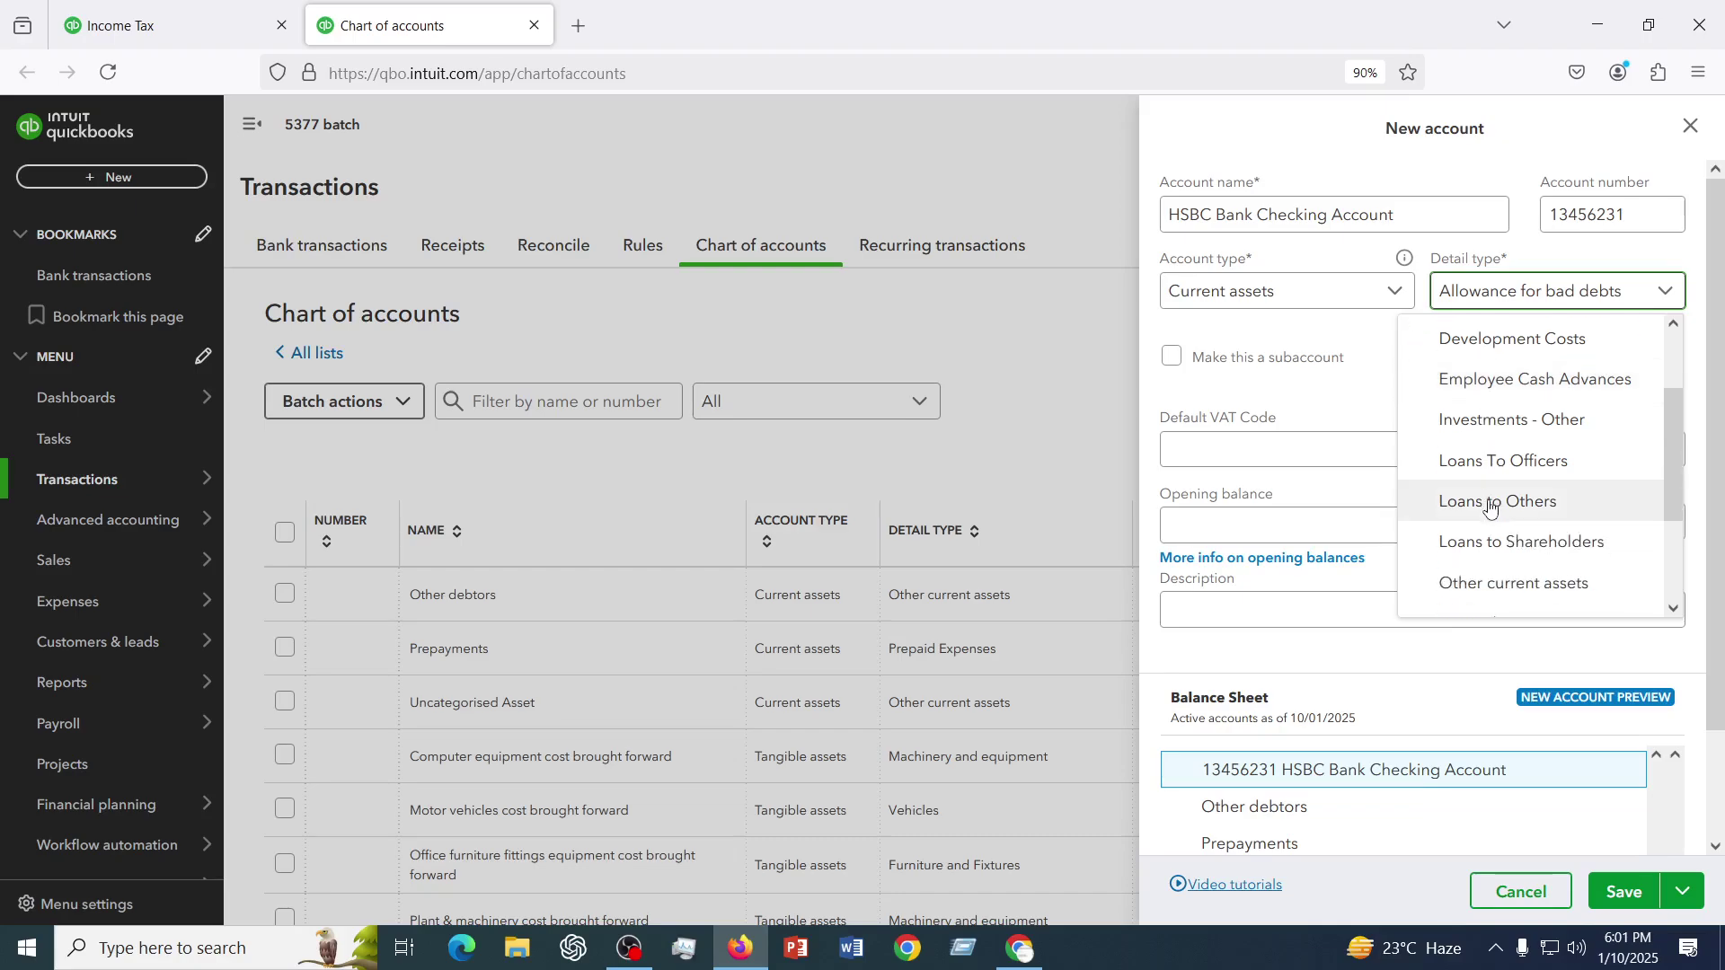
pyautogui.scroll(-1, 1487, 504)
pyautogui.scroll(2, 1473, 481)
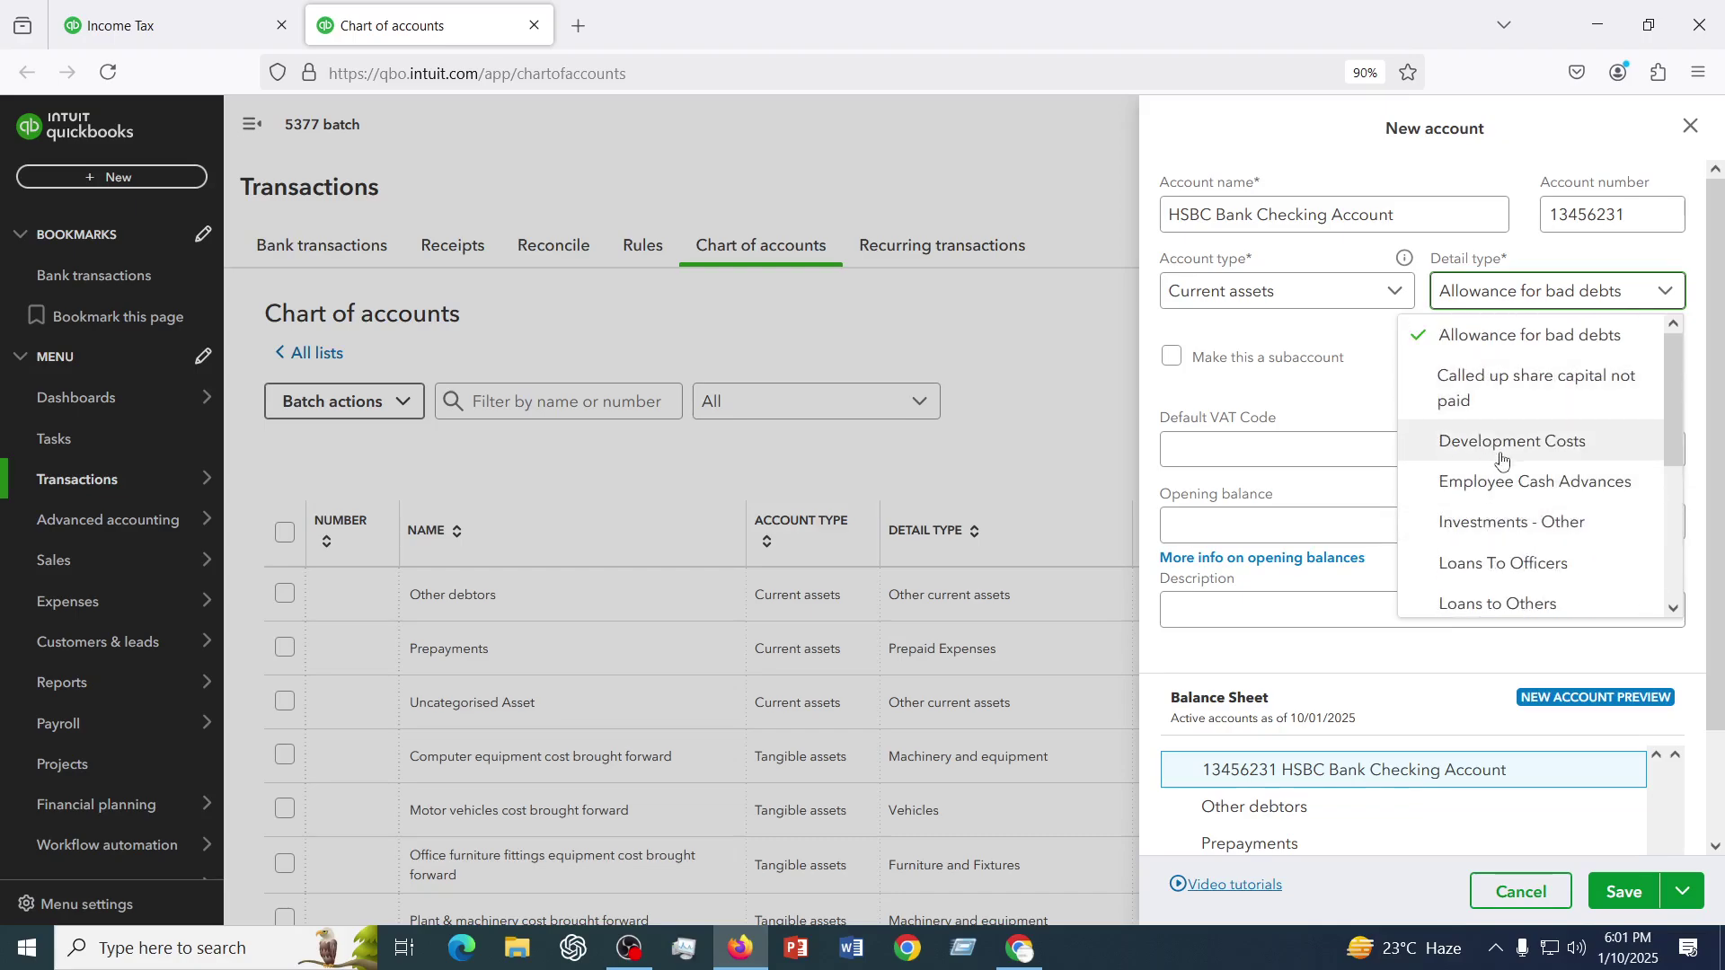
pyautogui.scroll(-2, 1543, 439)
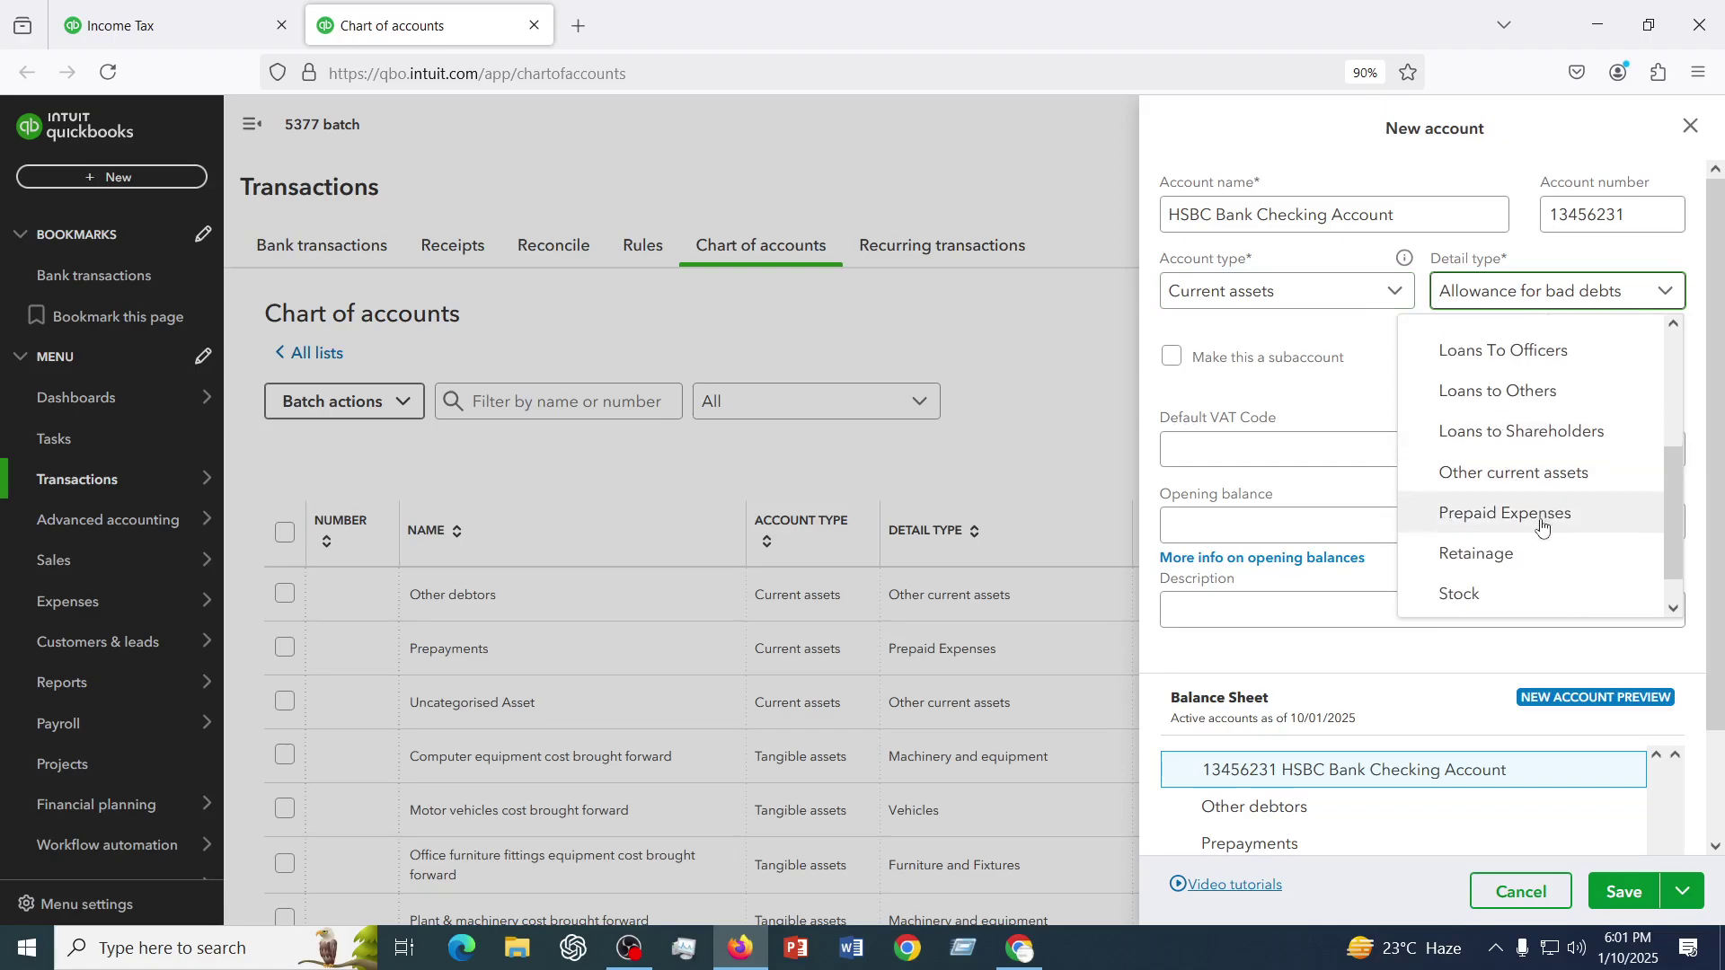
pyautogui.scroll(-1, 1542, 524)
pyautogui.scroll(4, 1543, 525)
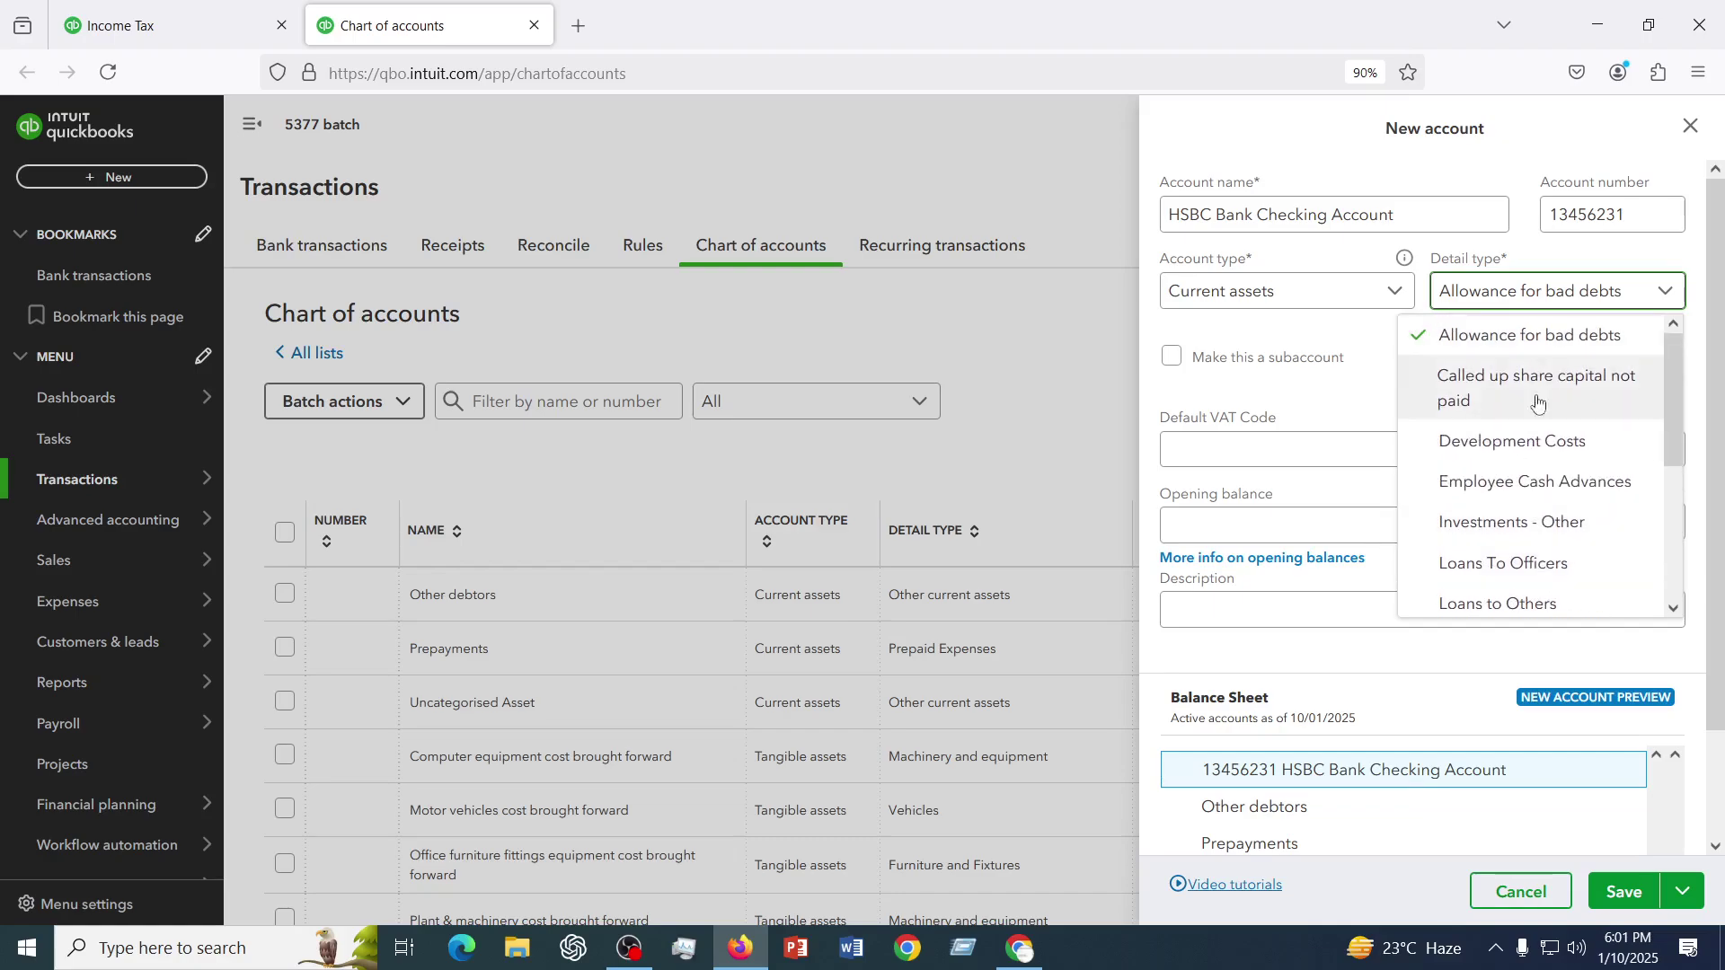
pyautogui.click(1493, 523)
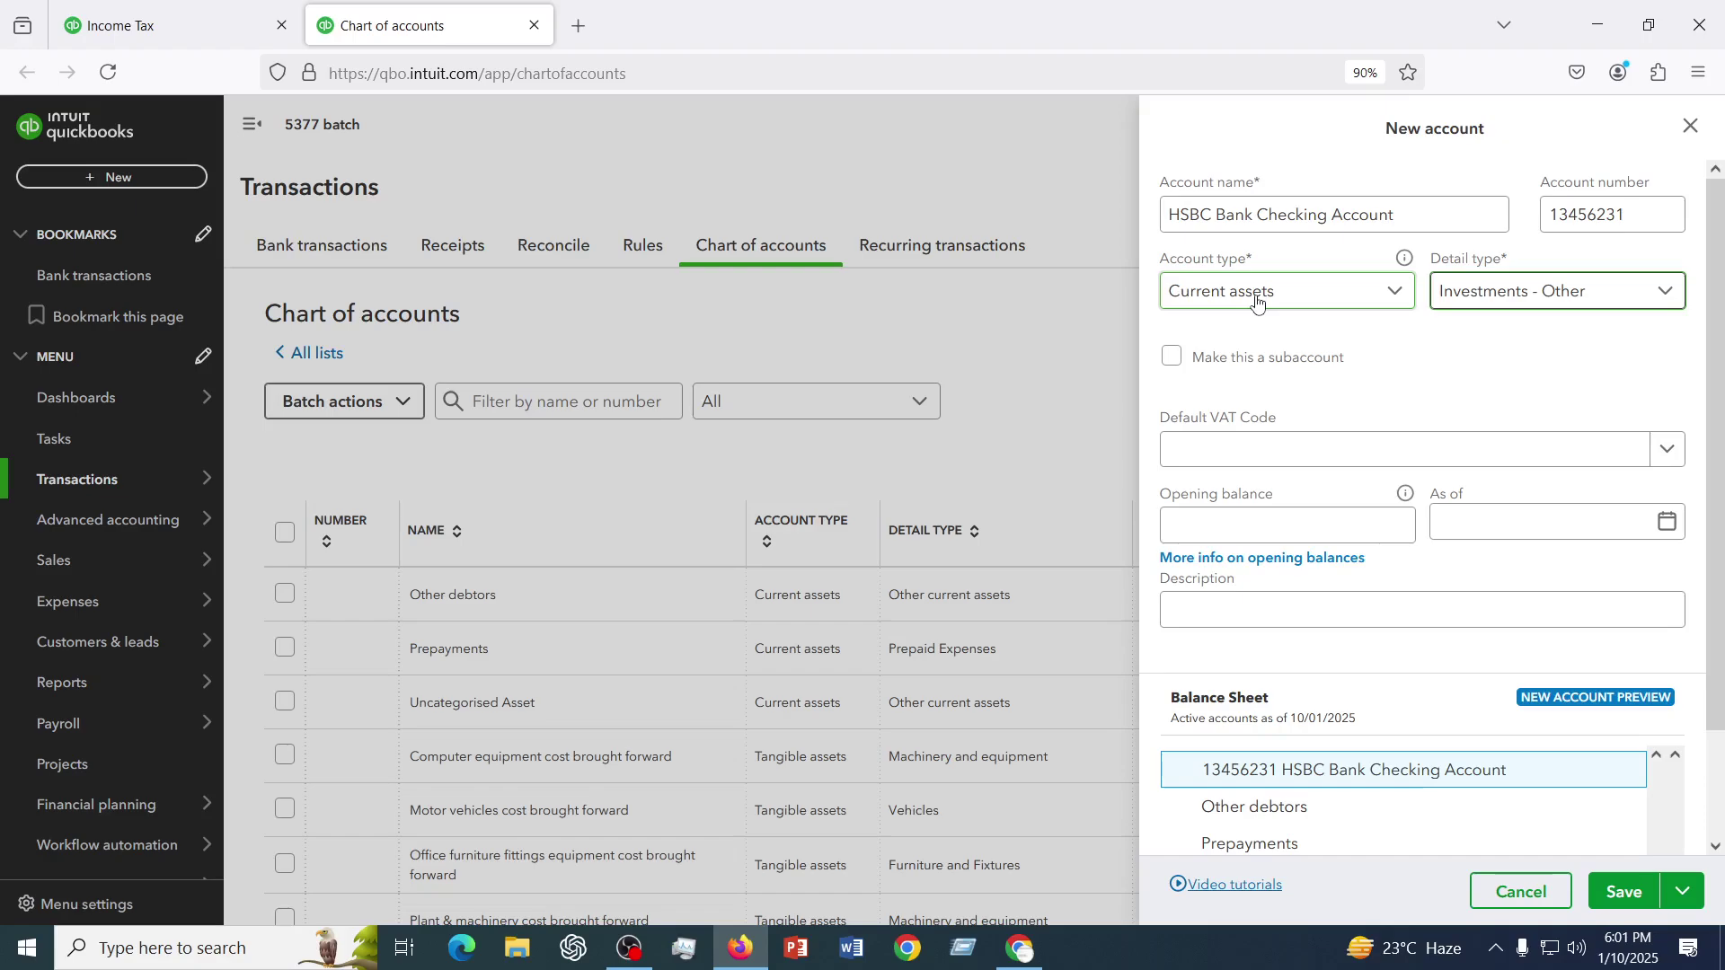
pyautogui.moveTo(1159, 260); pyautogui.dragTo(1265, 261)
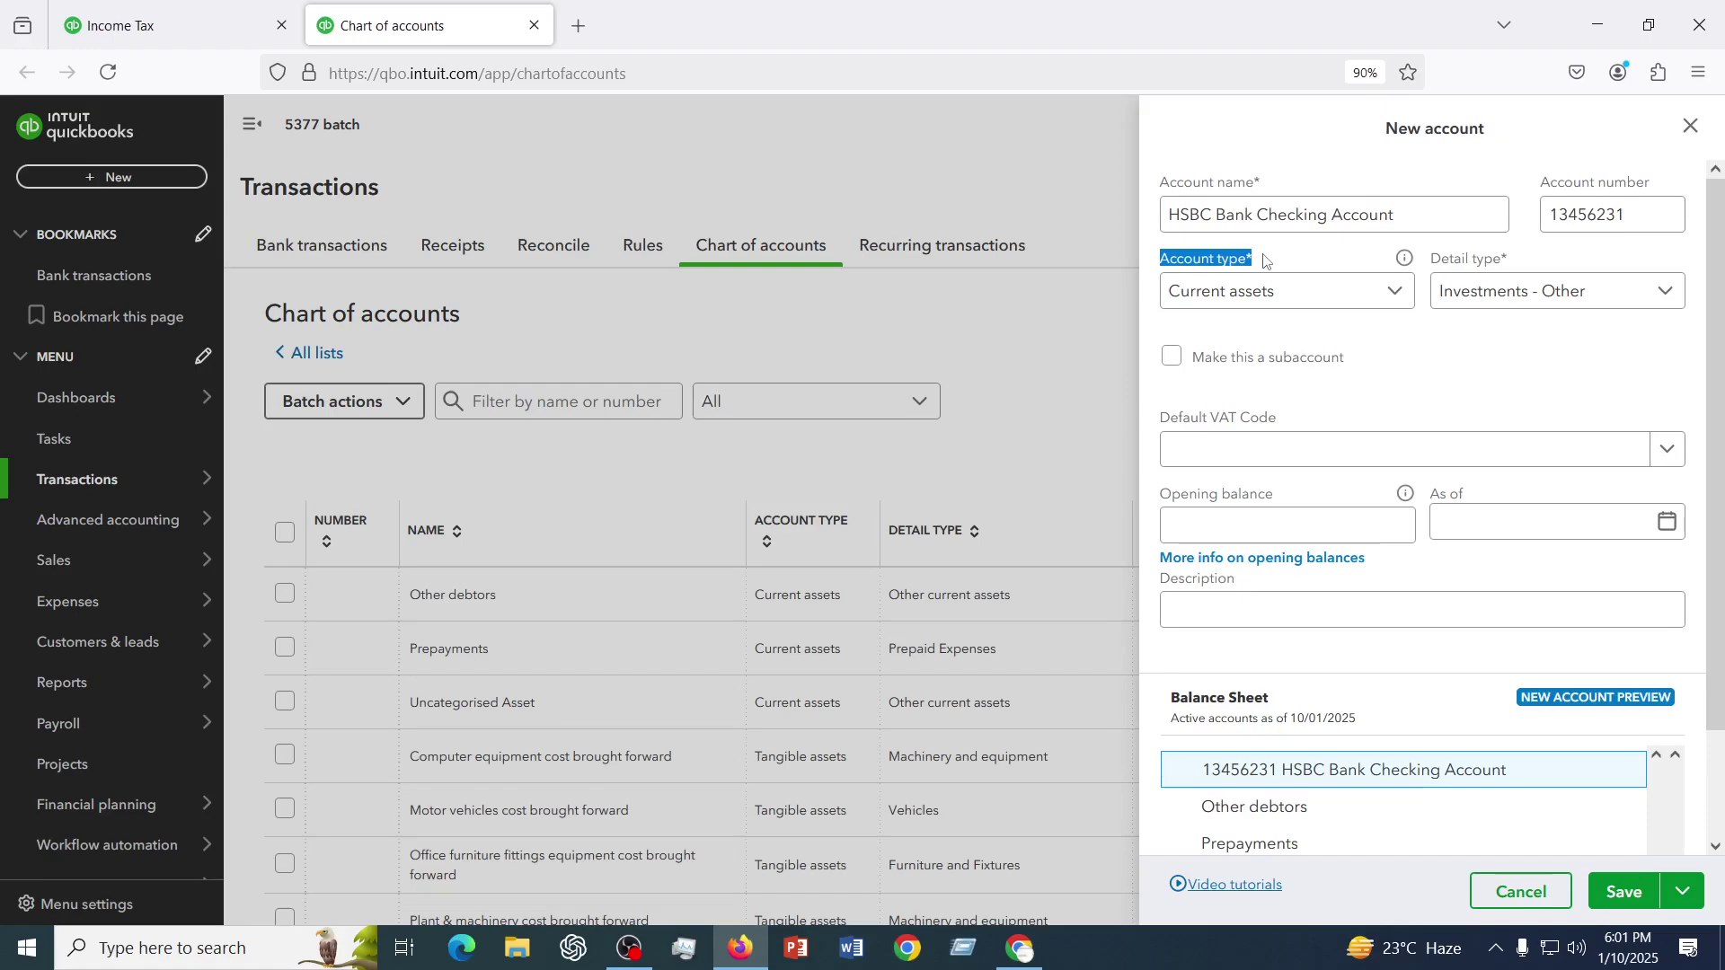
pyautogui.click(1228, 205)
pyautogui.click(1282, 261)
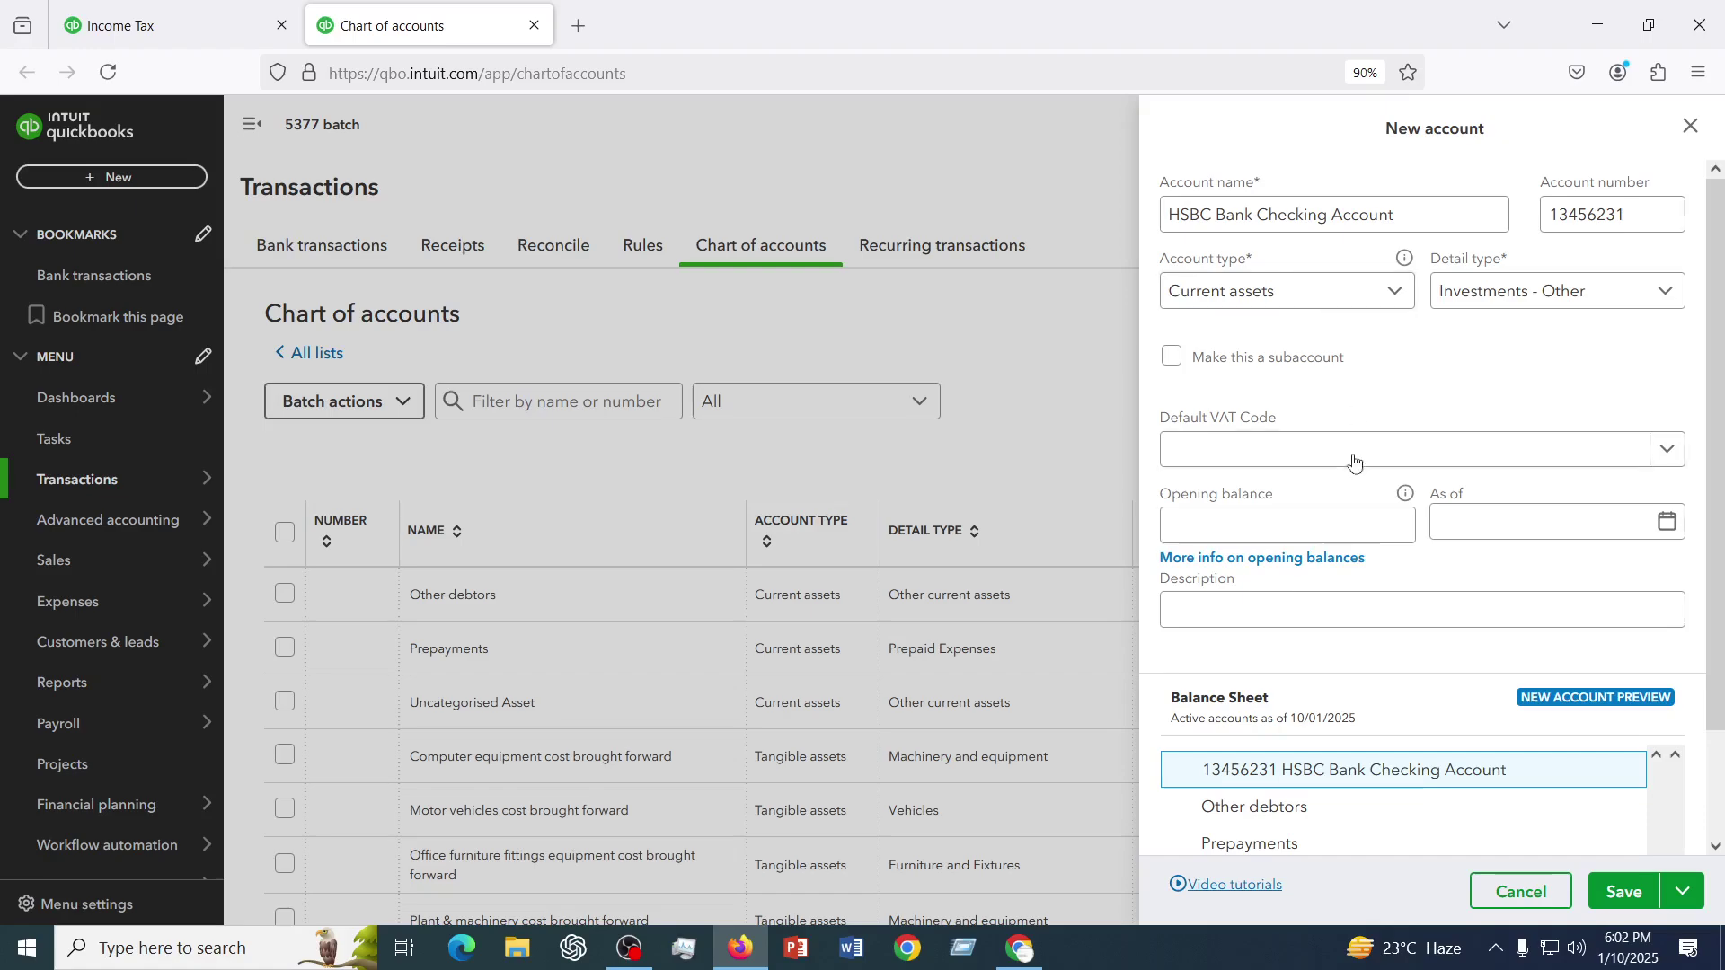
pyautogui.scroll(-2, 1470, 444)
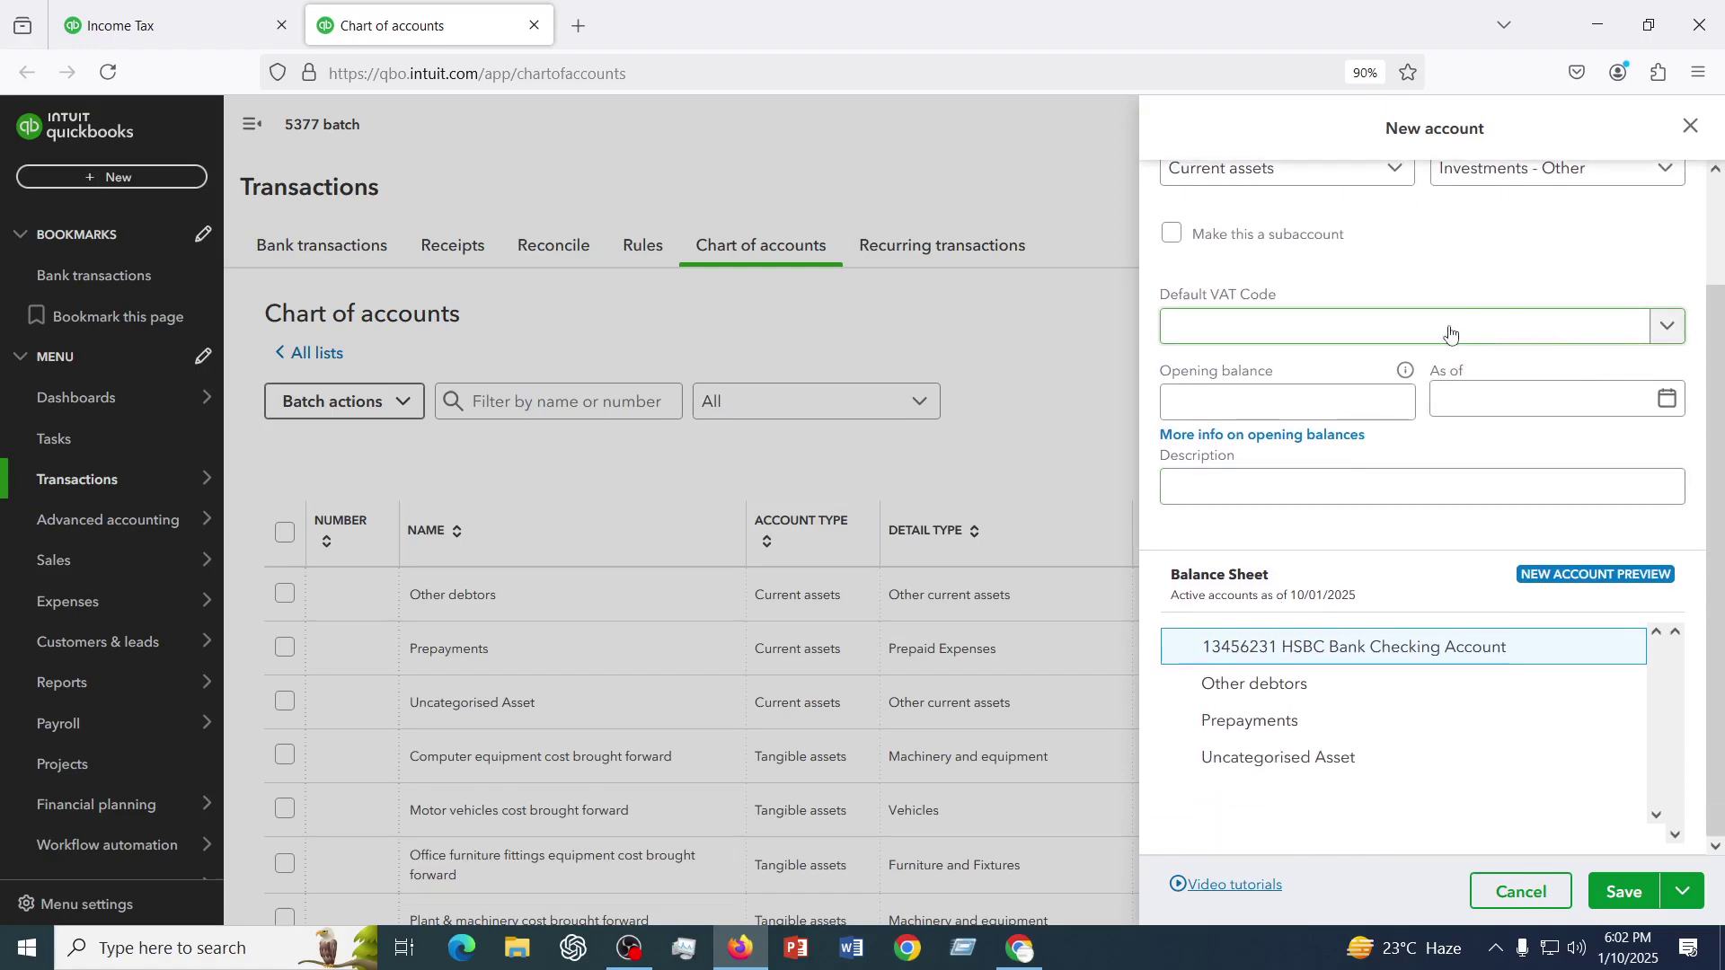
pyautogui.click(1248, 409)
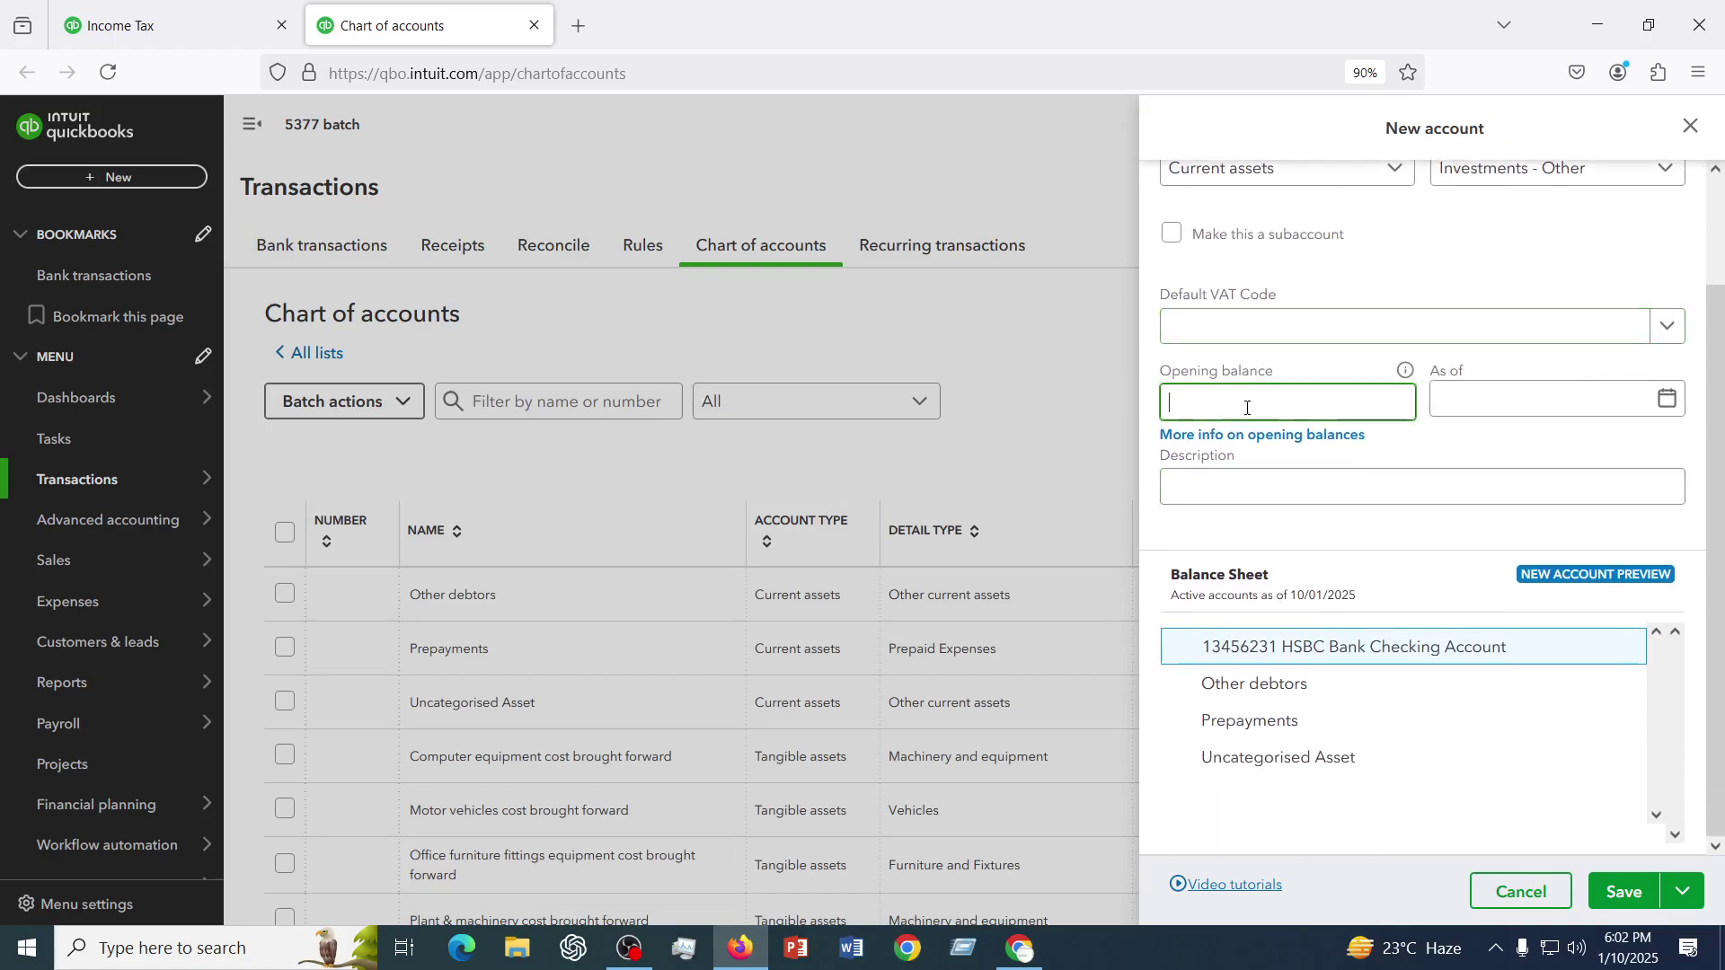
pyautogui.click(1545, 404)
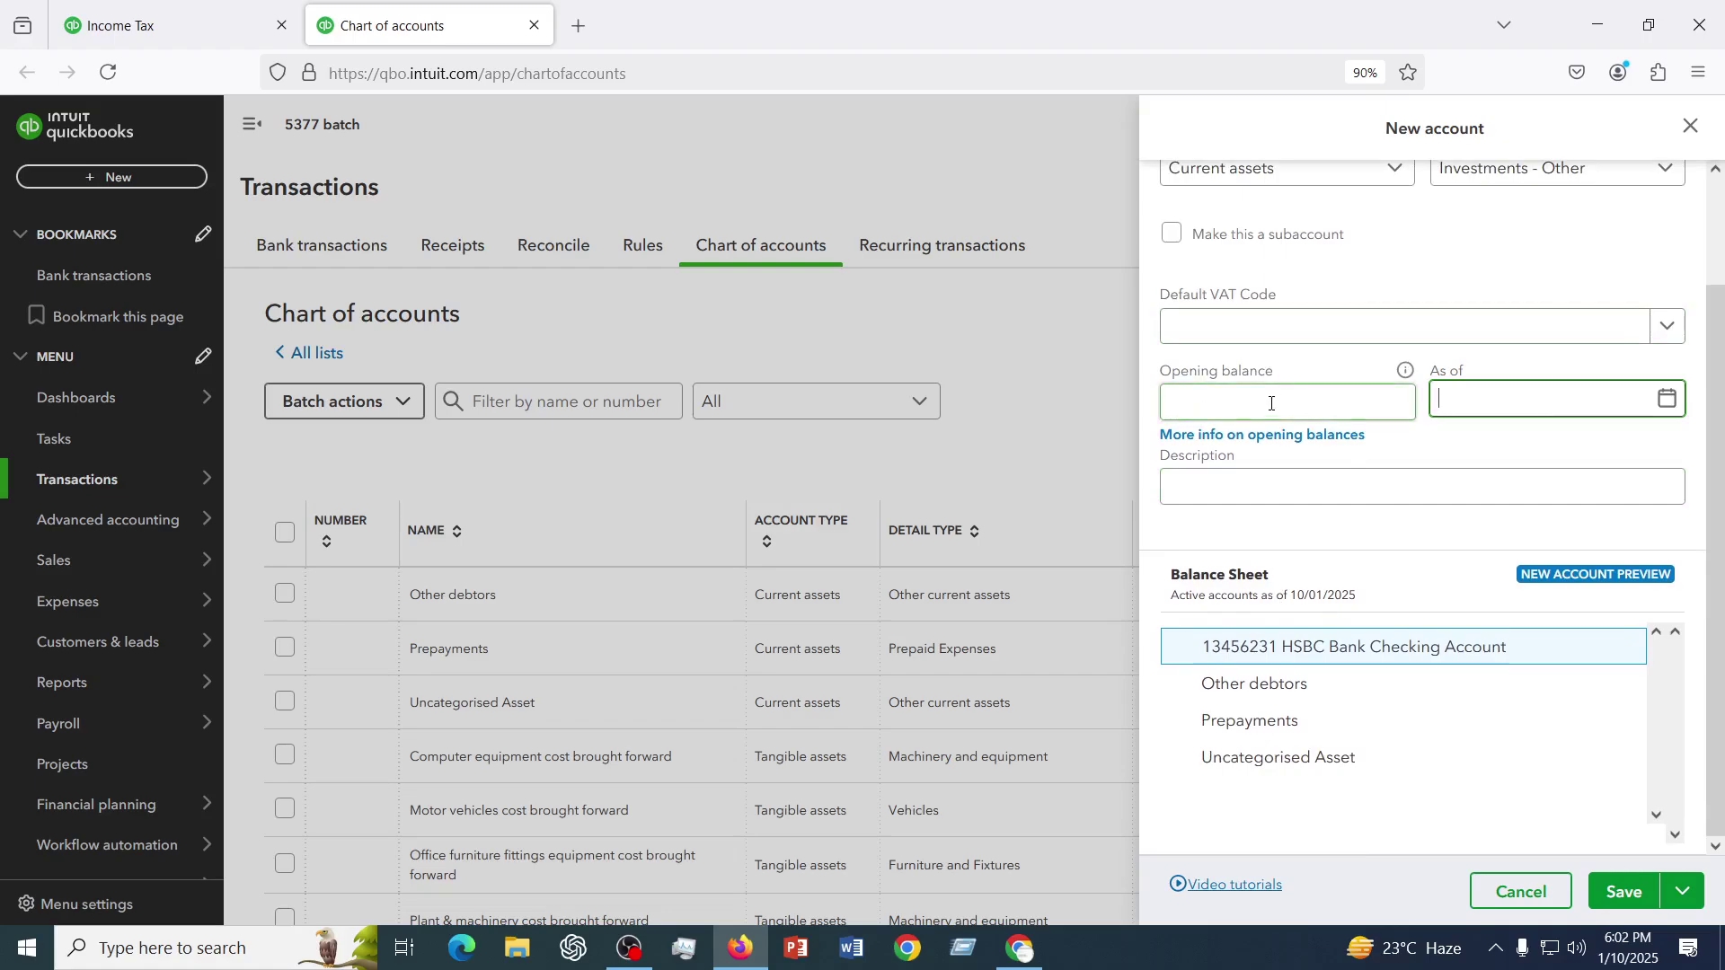
pyautogui.scroll(1, 1271, 403)
pyautogui.scroll(-1, 1271, 404)
pyautogui.click(1237, 482)
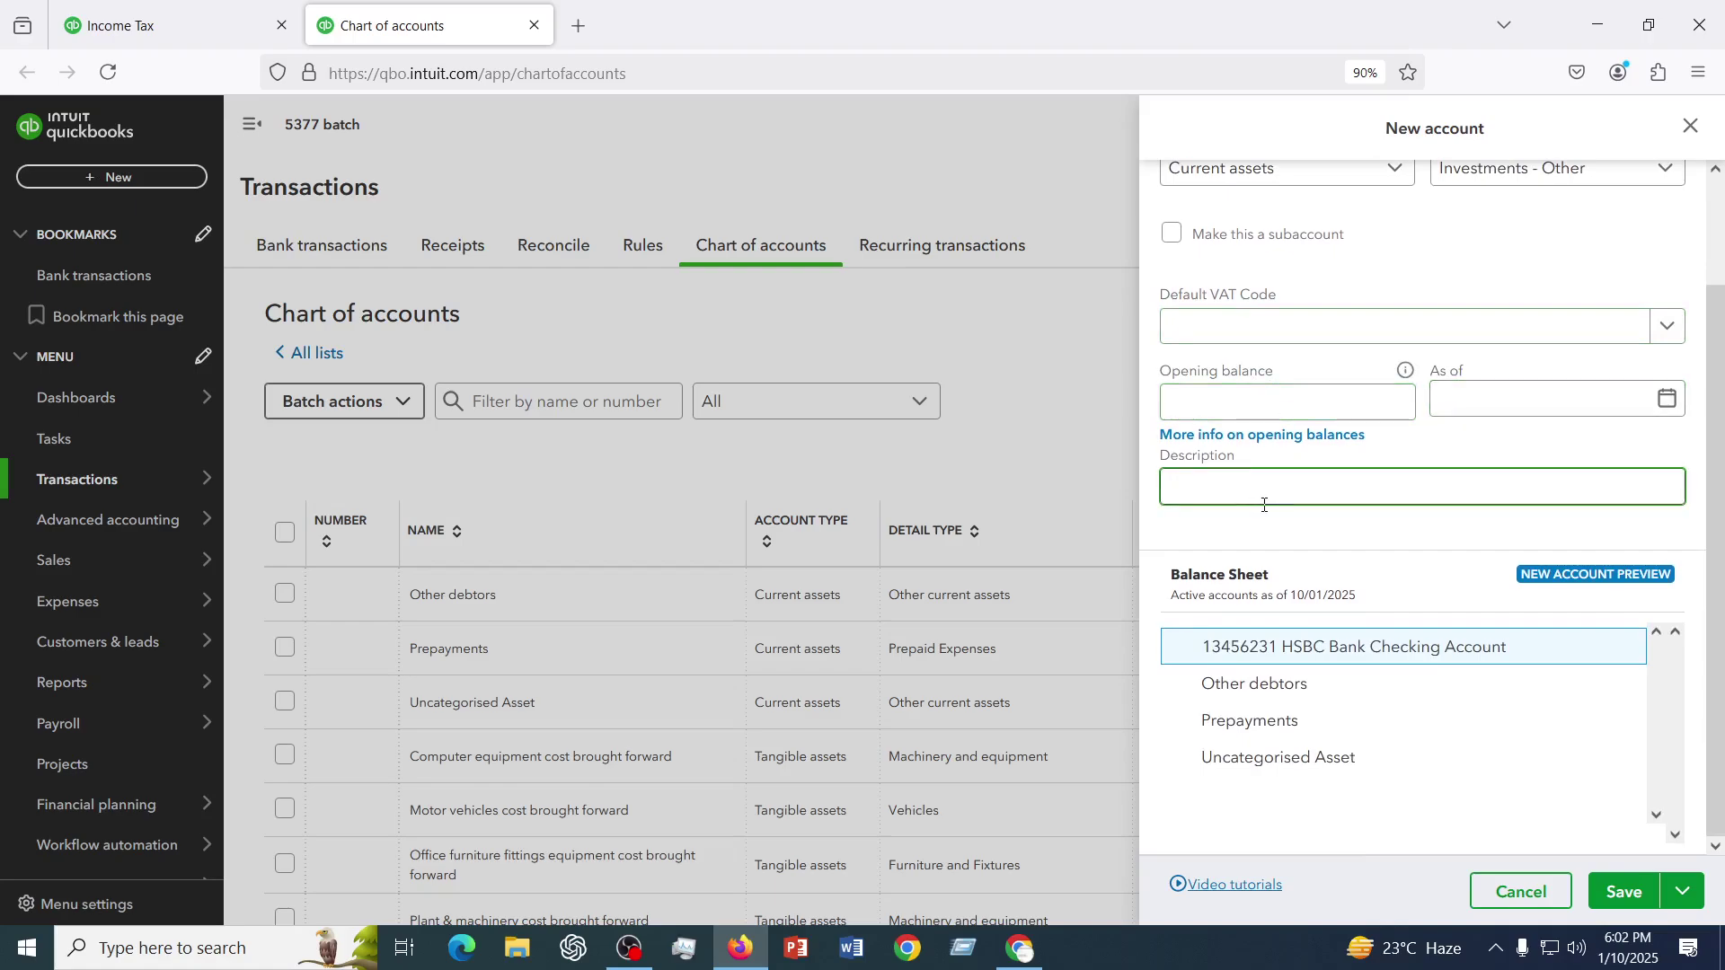
pyautogui.scroll(3, 1267, 500)
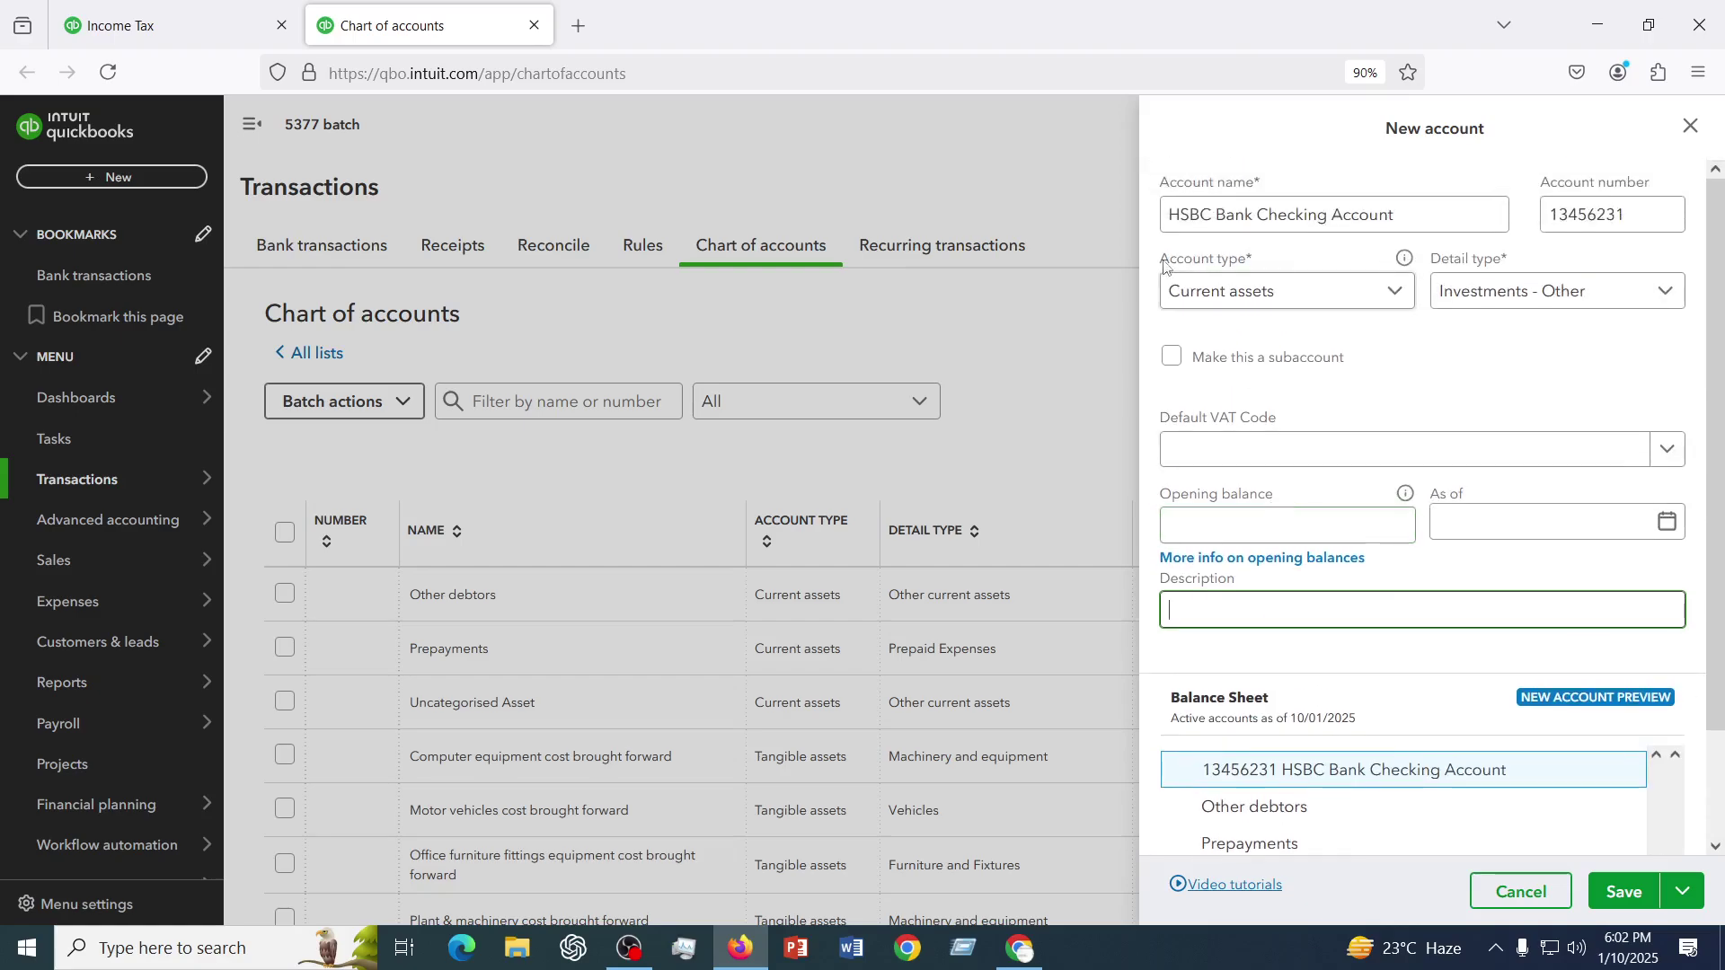
pyautogui.moveTo(1165, 265); pyautogui.dragTo(1270, 259)
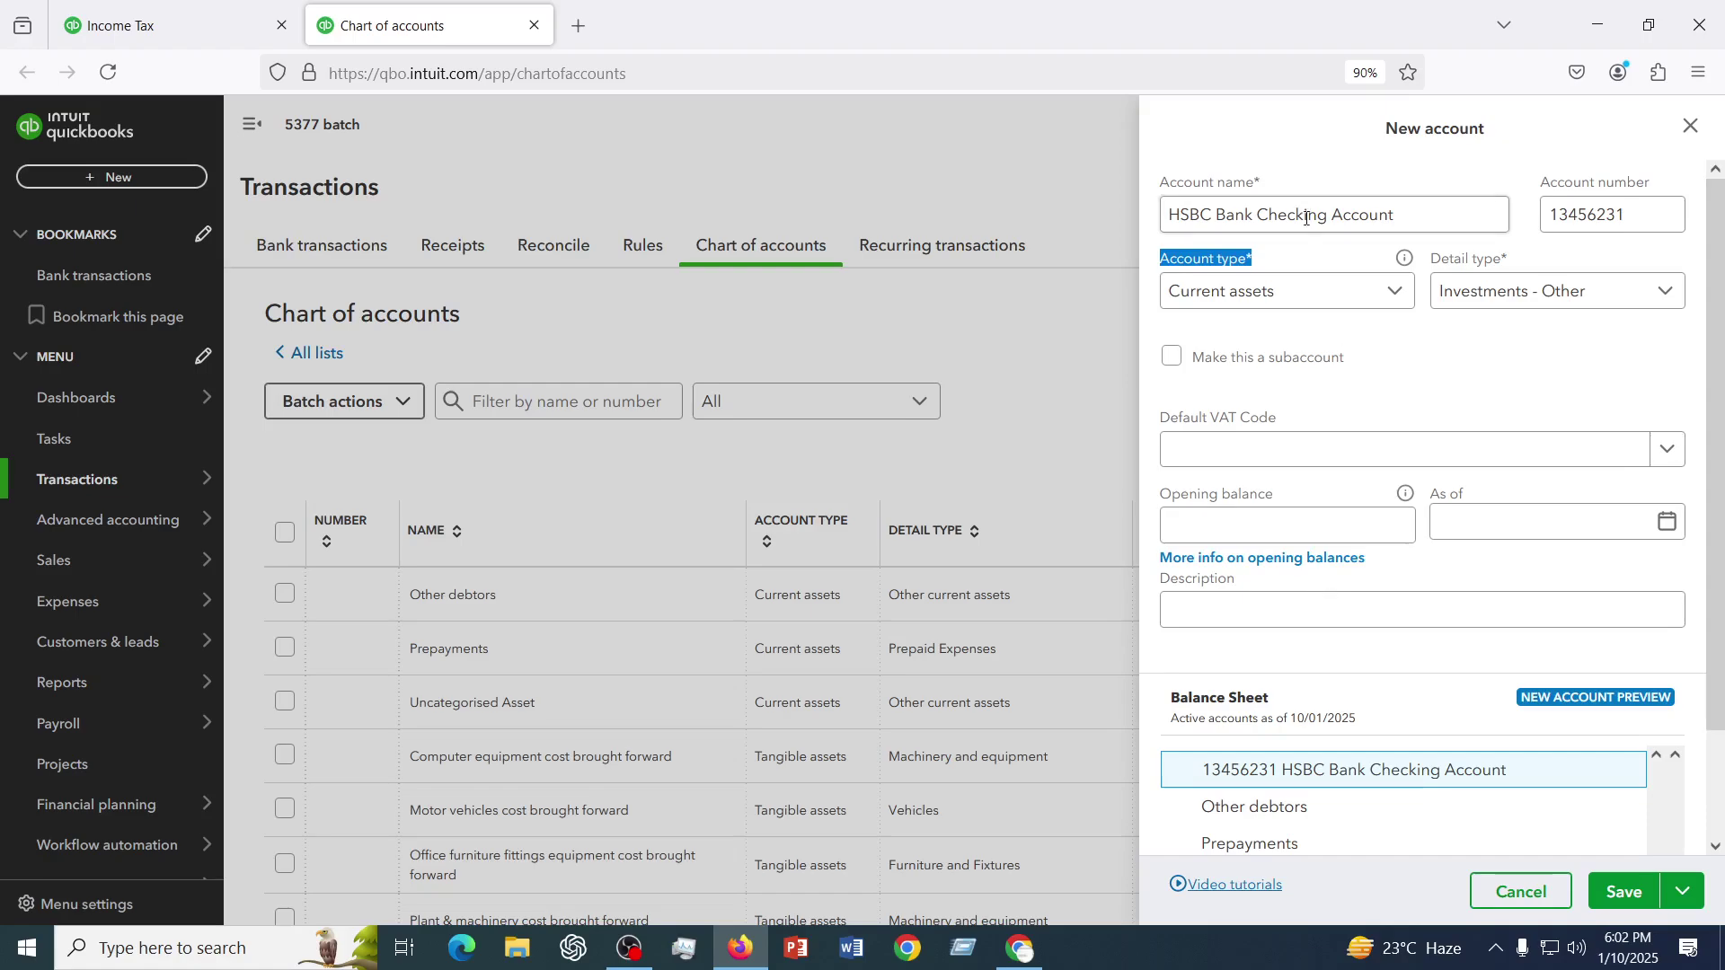
pyautogui.click(1464, 508)
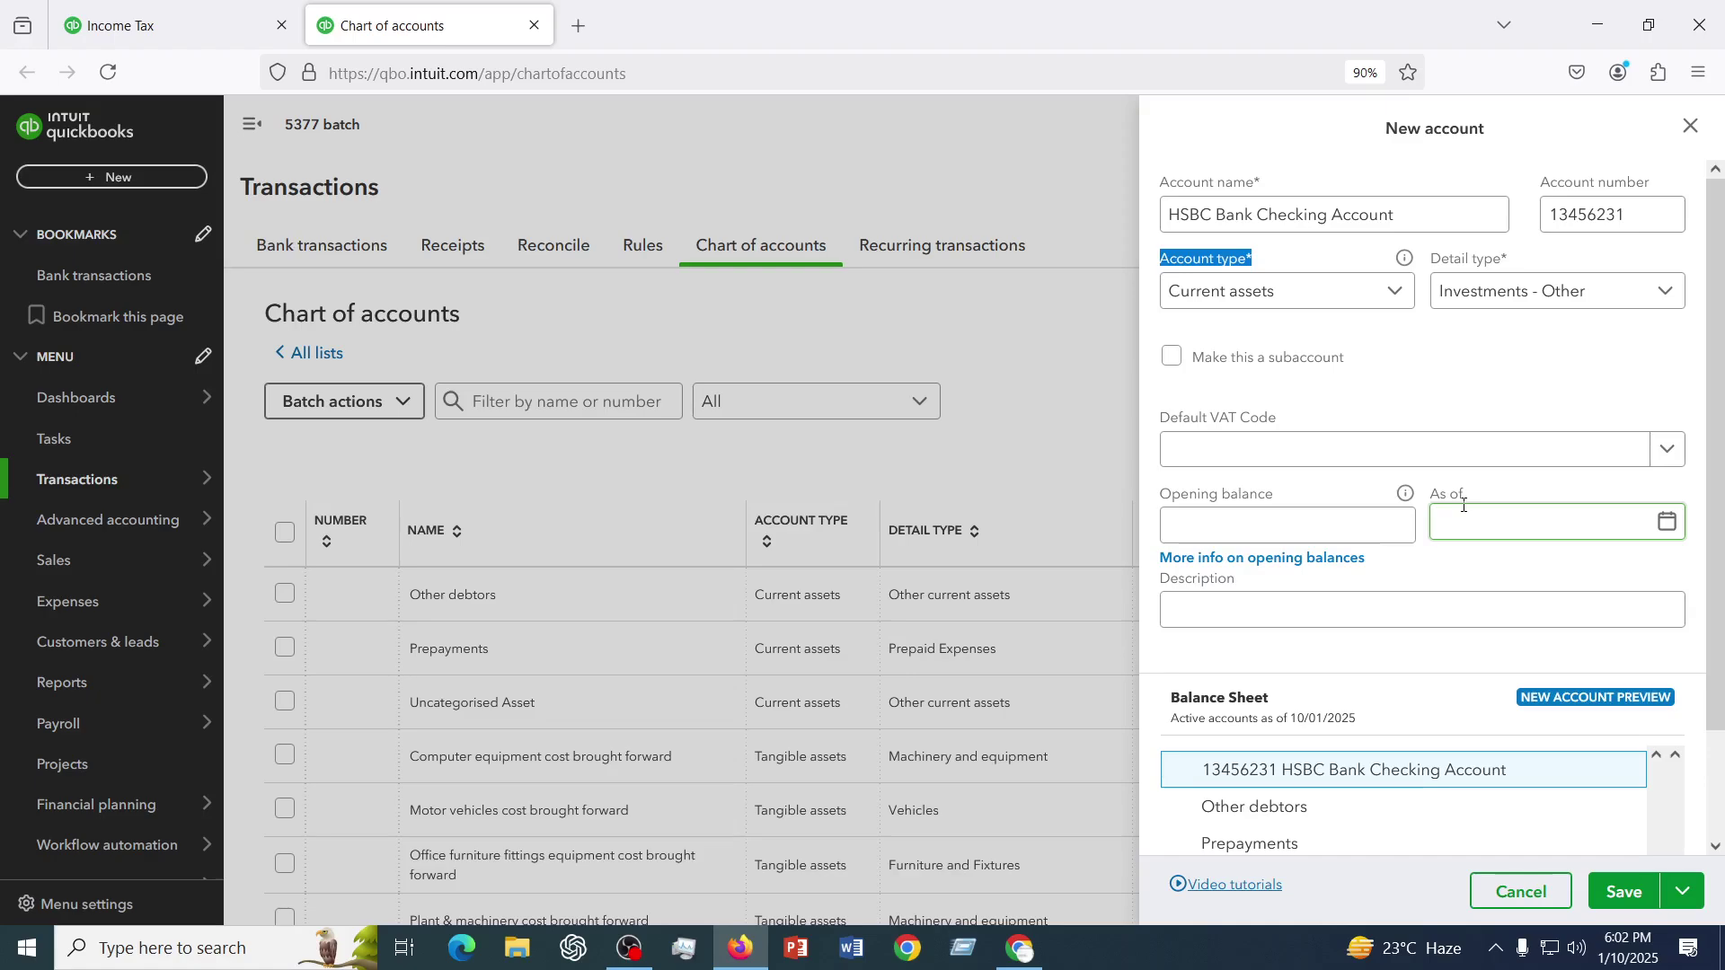
pyautogui.scroll(-2, 1464, 506)
pyautogui.scroll(2, 1464, 506)
pyautogui.scroll(-2, 1465, 505)
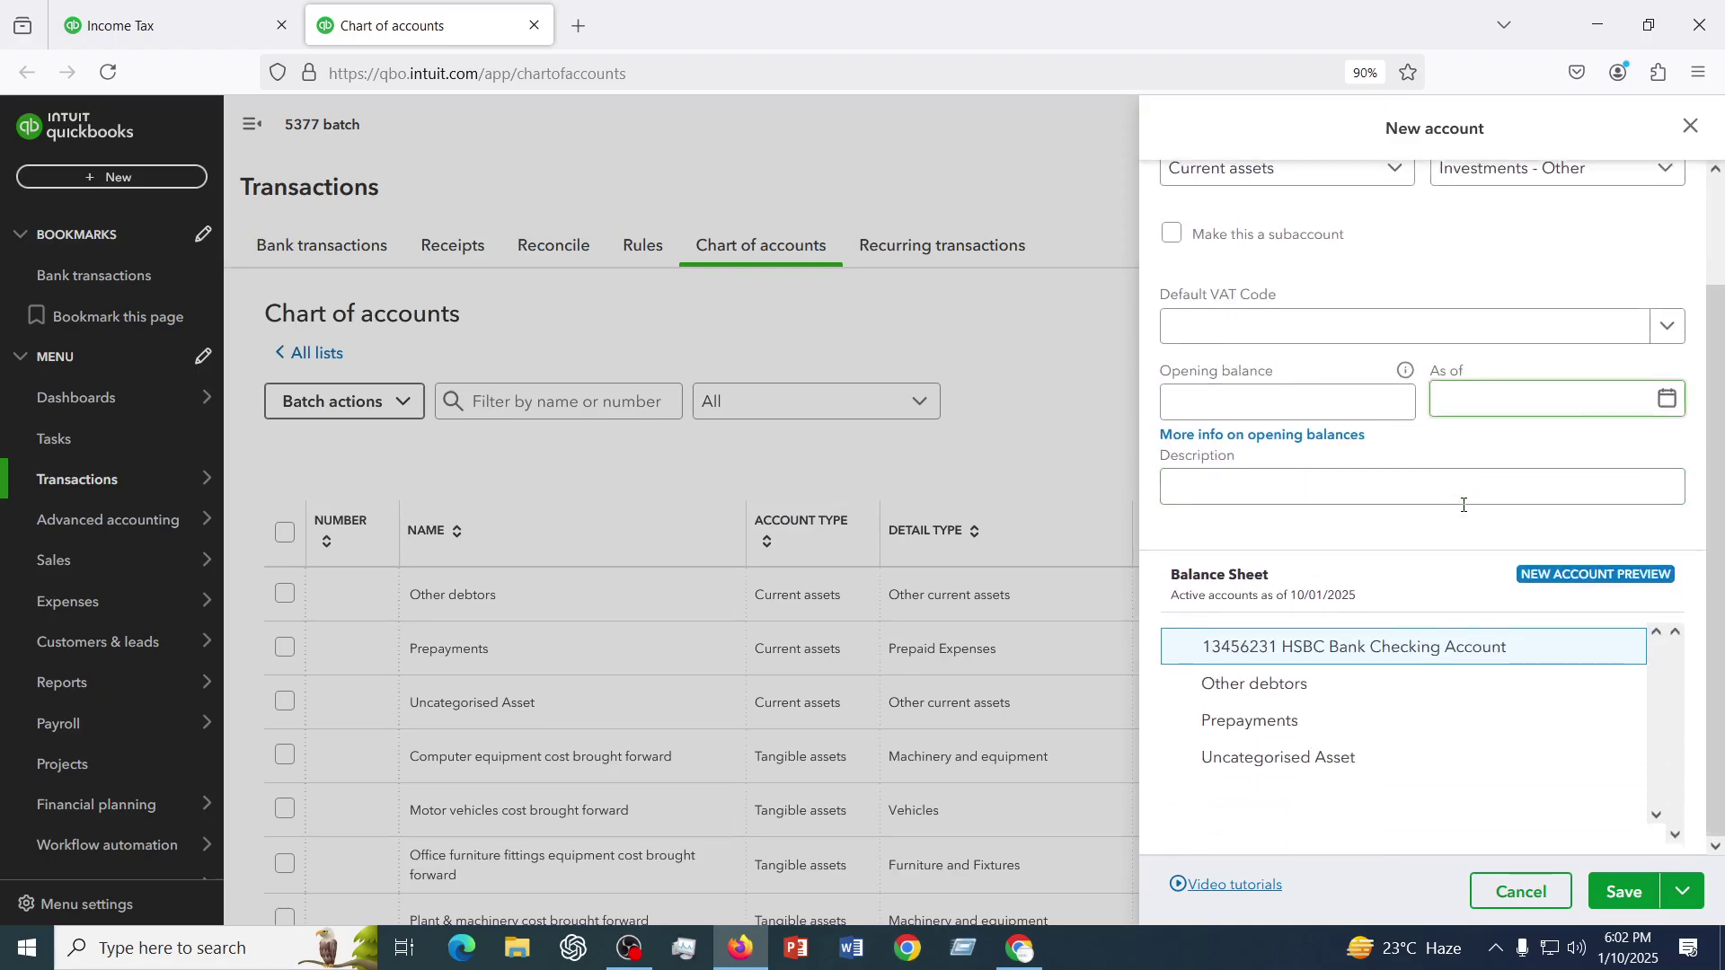
pyautogui.scroll(2, 1464, 506)
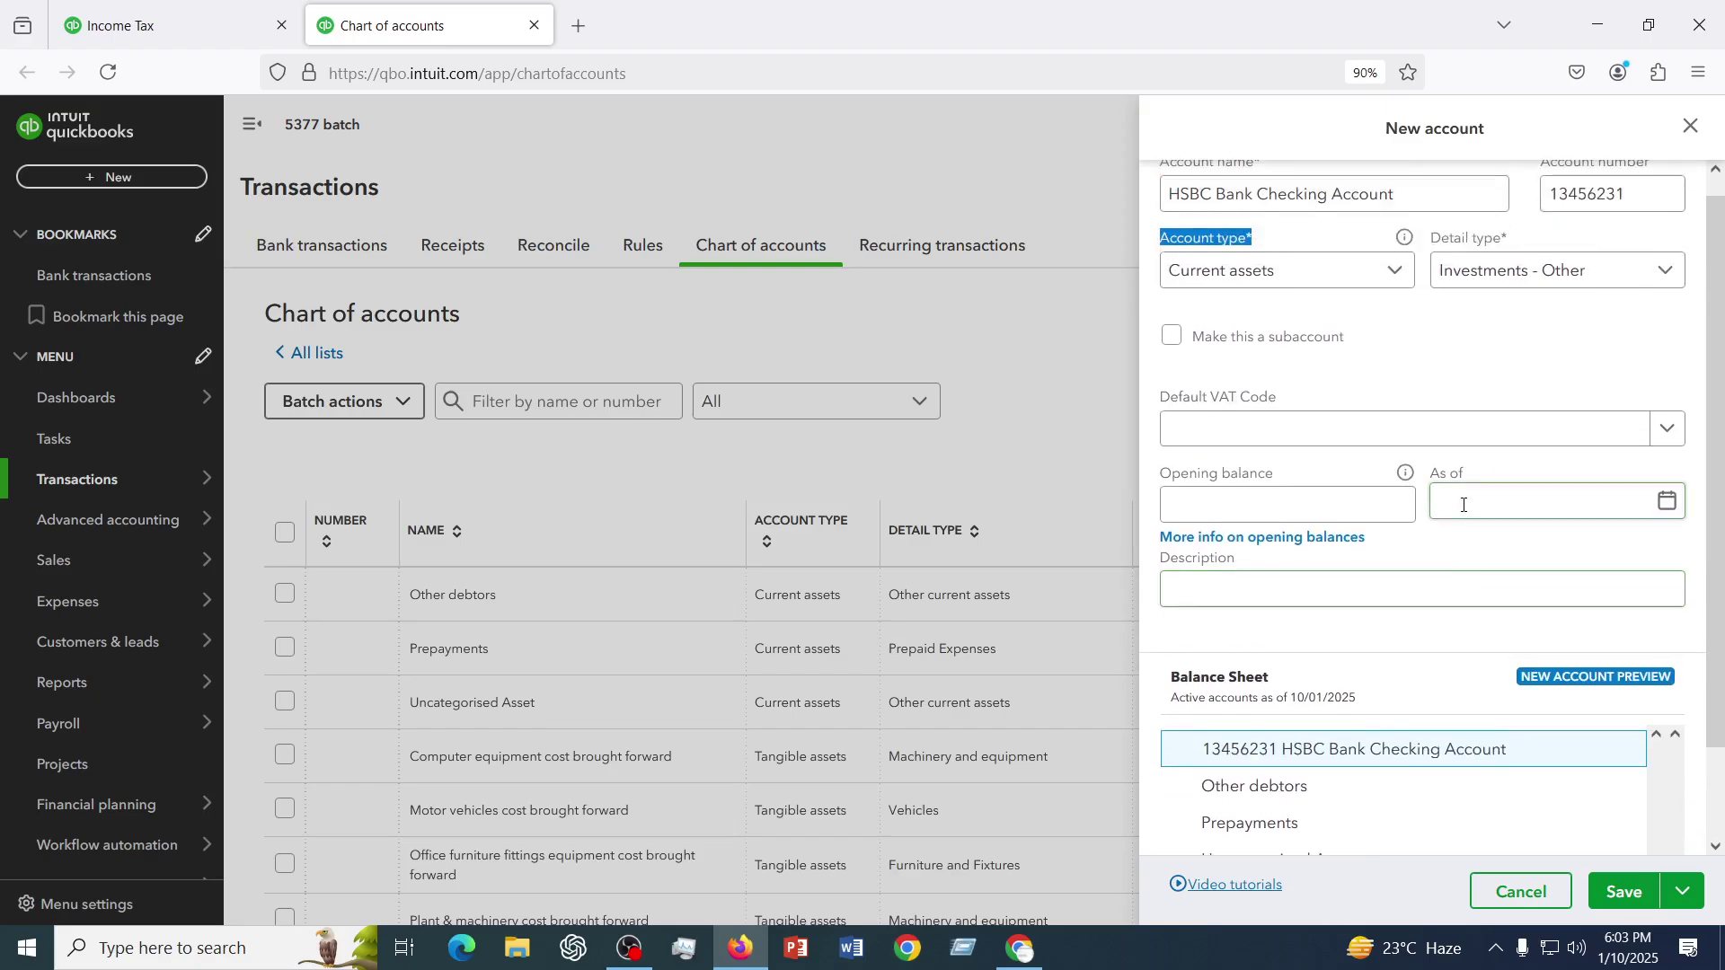
pyautogui.scroll(-2, 1465, 506)
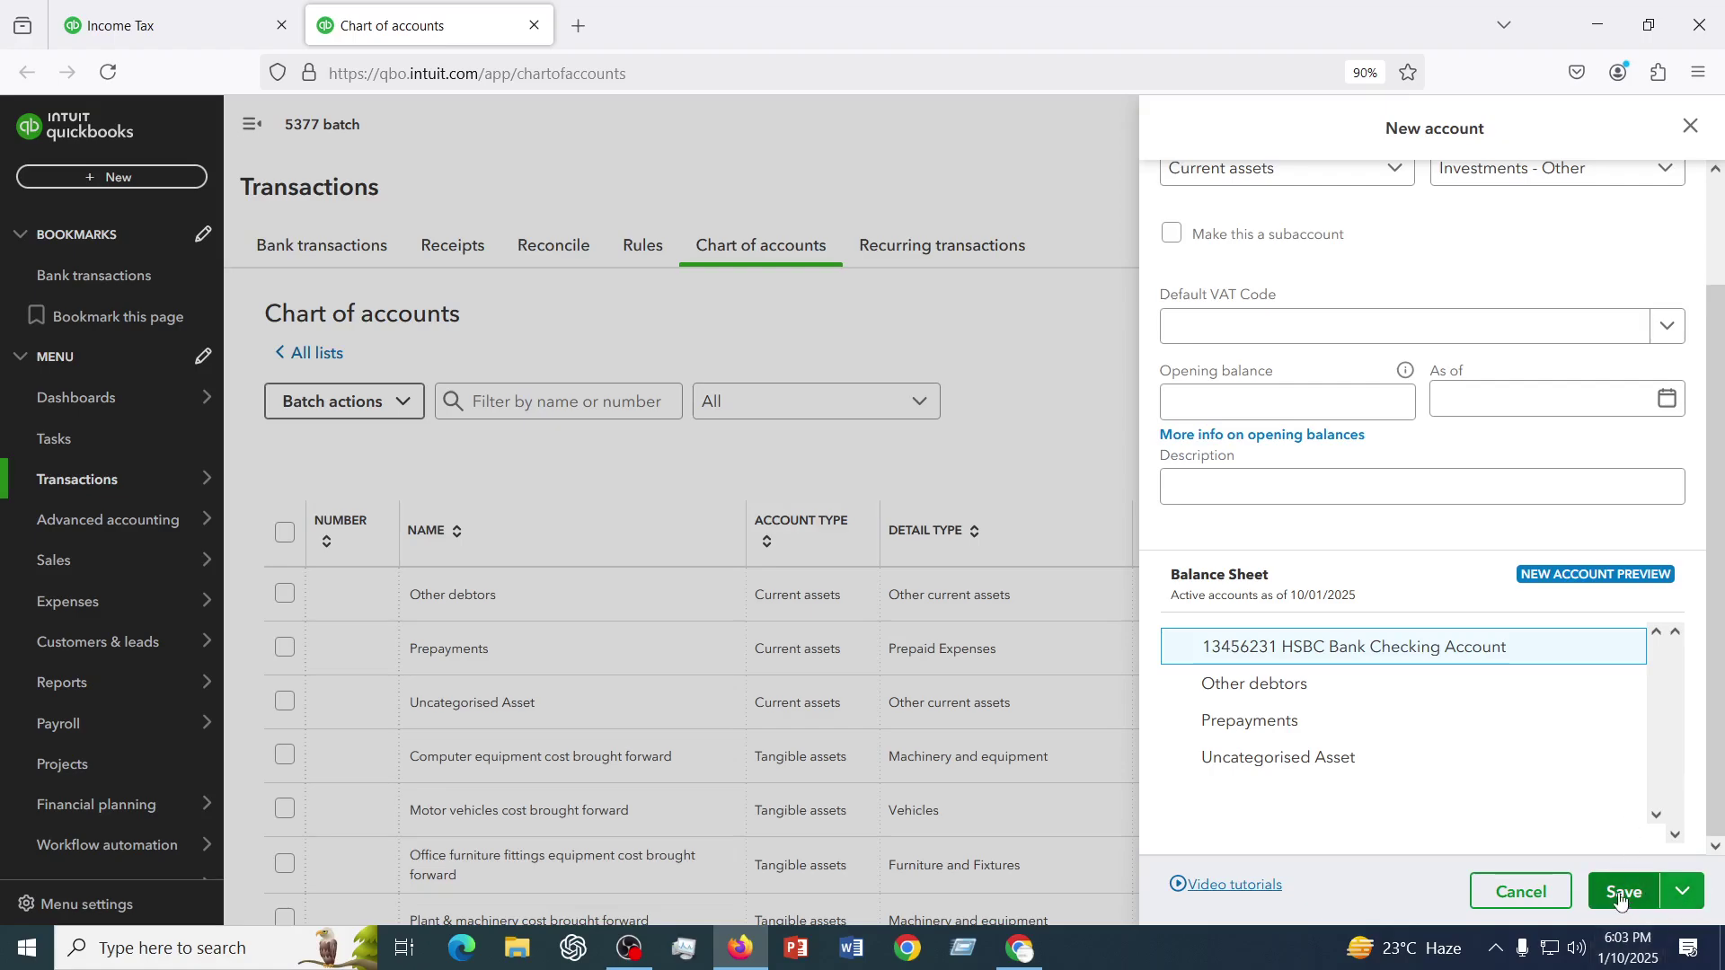
pyautogui.scroll(2, 1444, 600)
pyautogui.click(1438, 594)
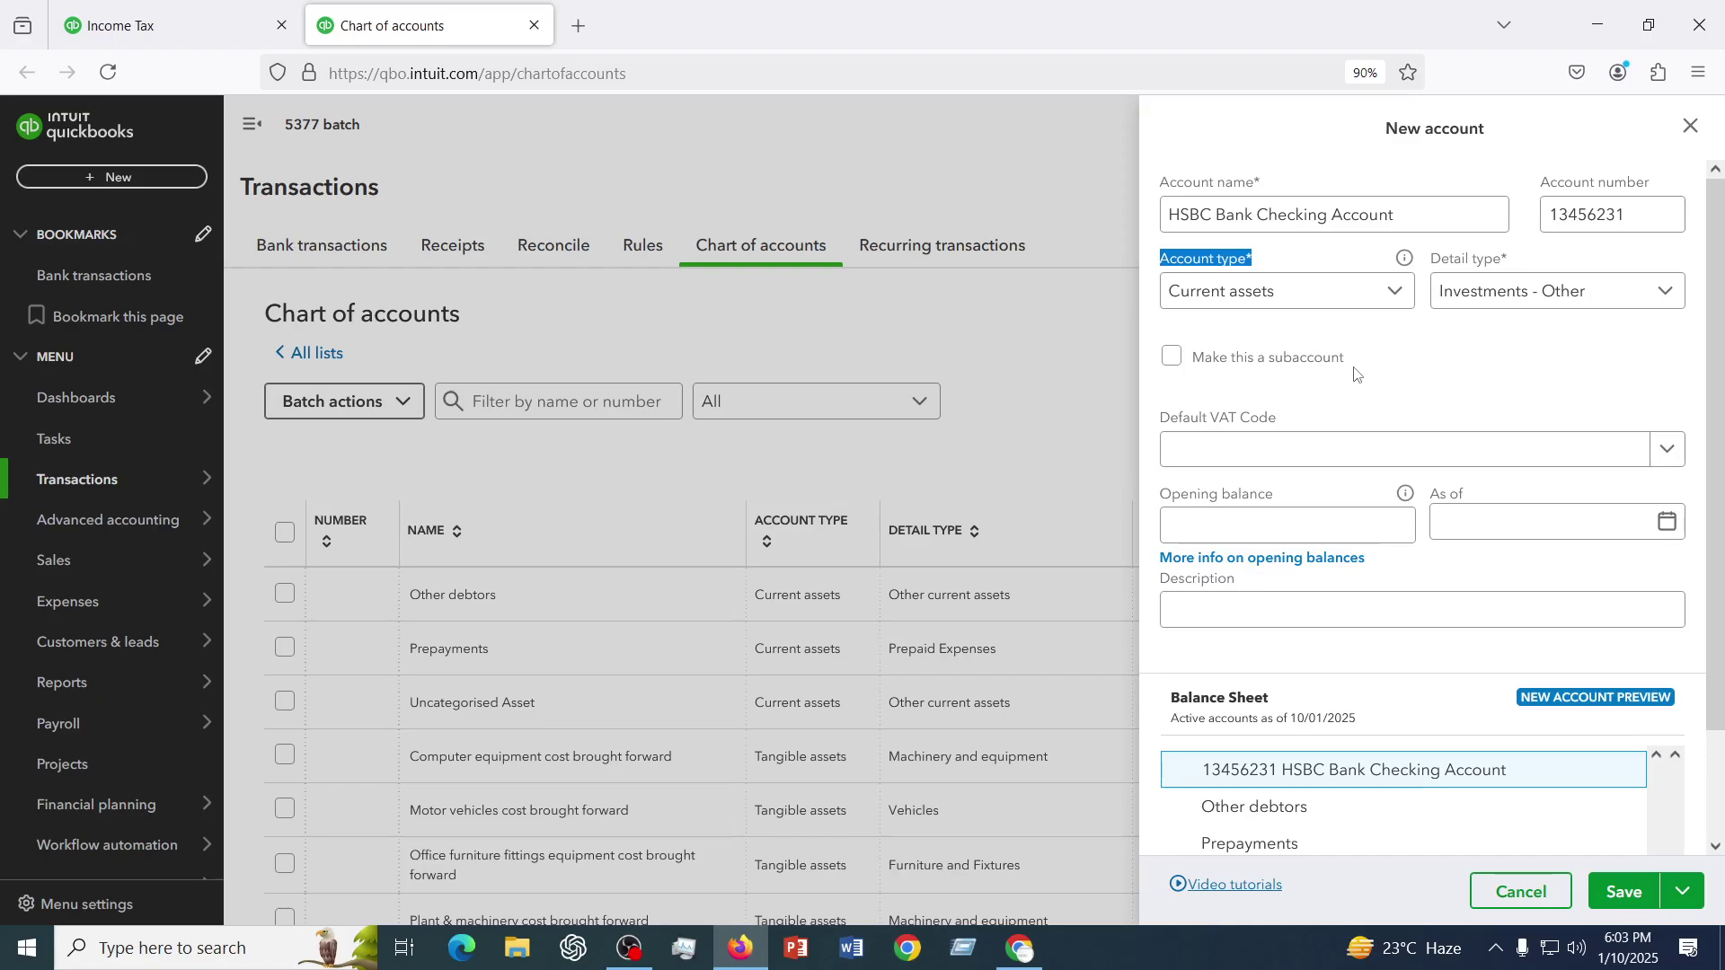
# - Tick 'Make this a subaccount' and choose Other debtors as the parent account
pyautogui.click(1173, 358)
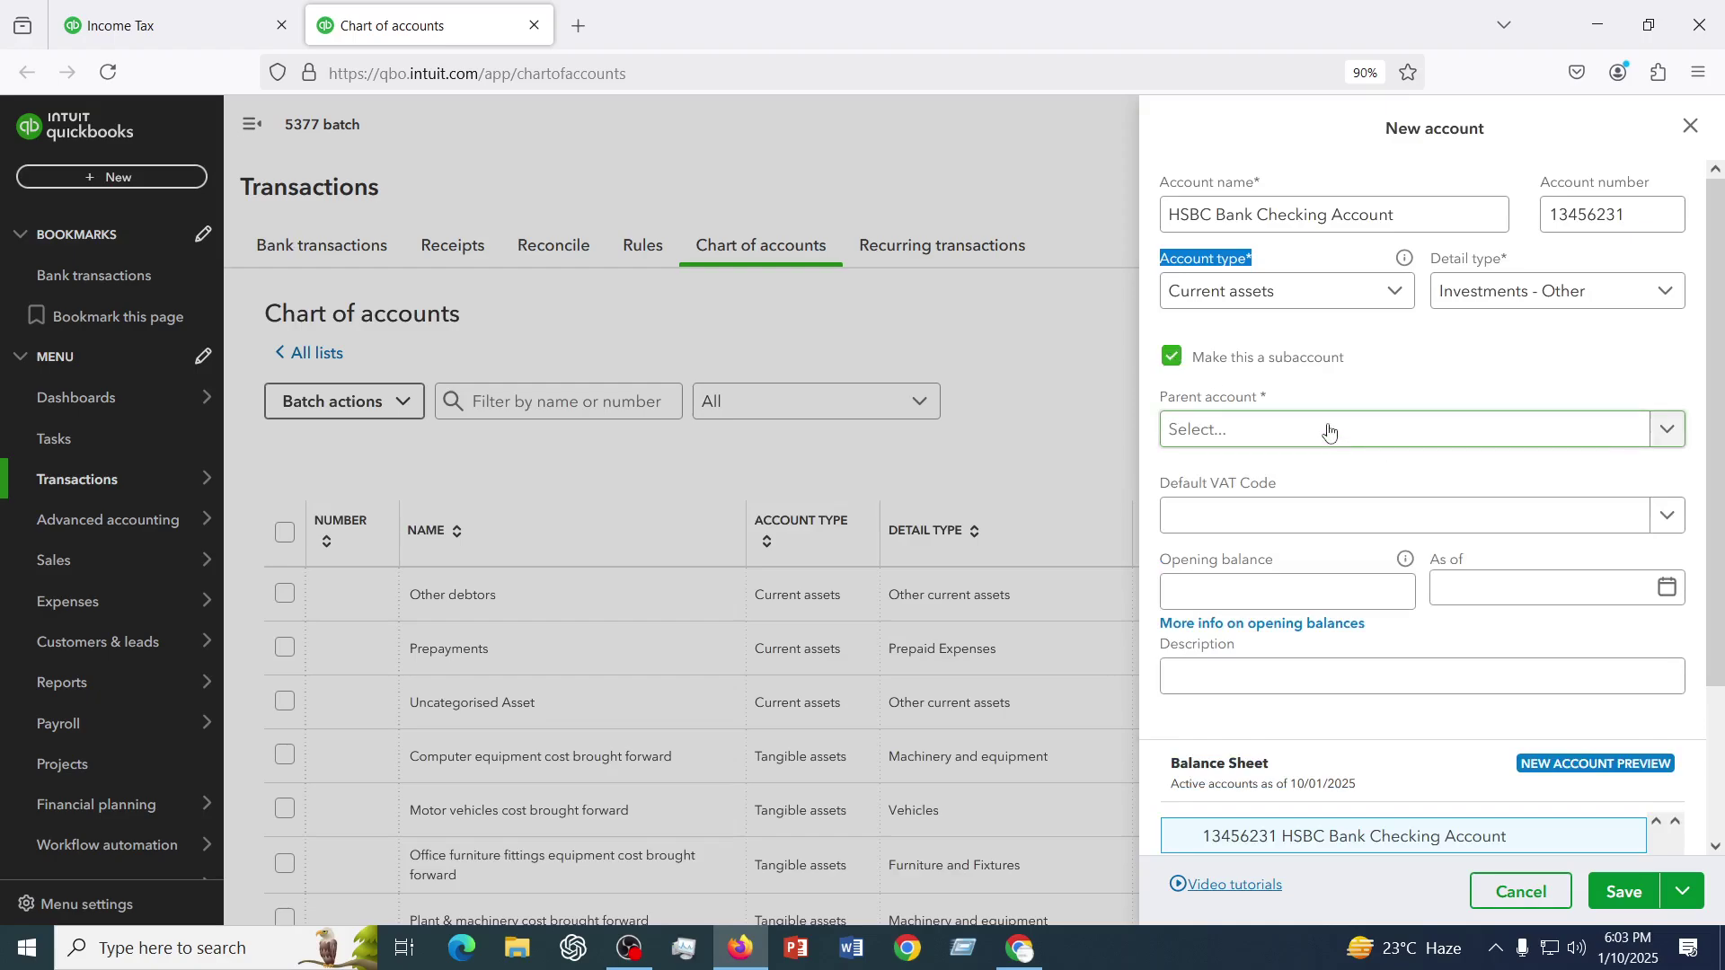
pyautogui.click(1330, 433)
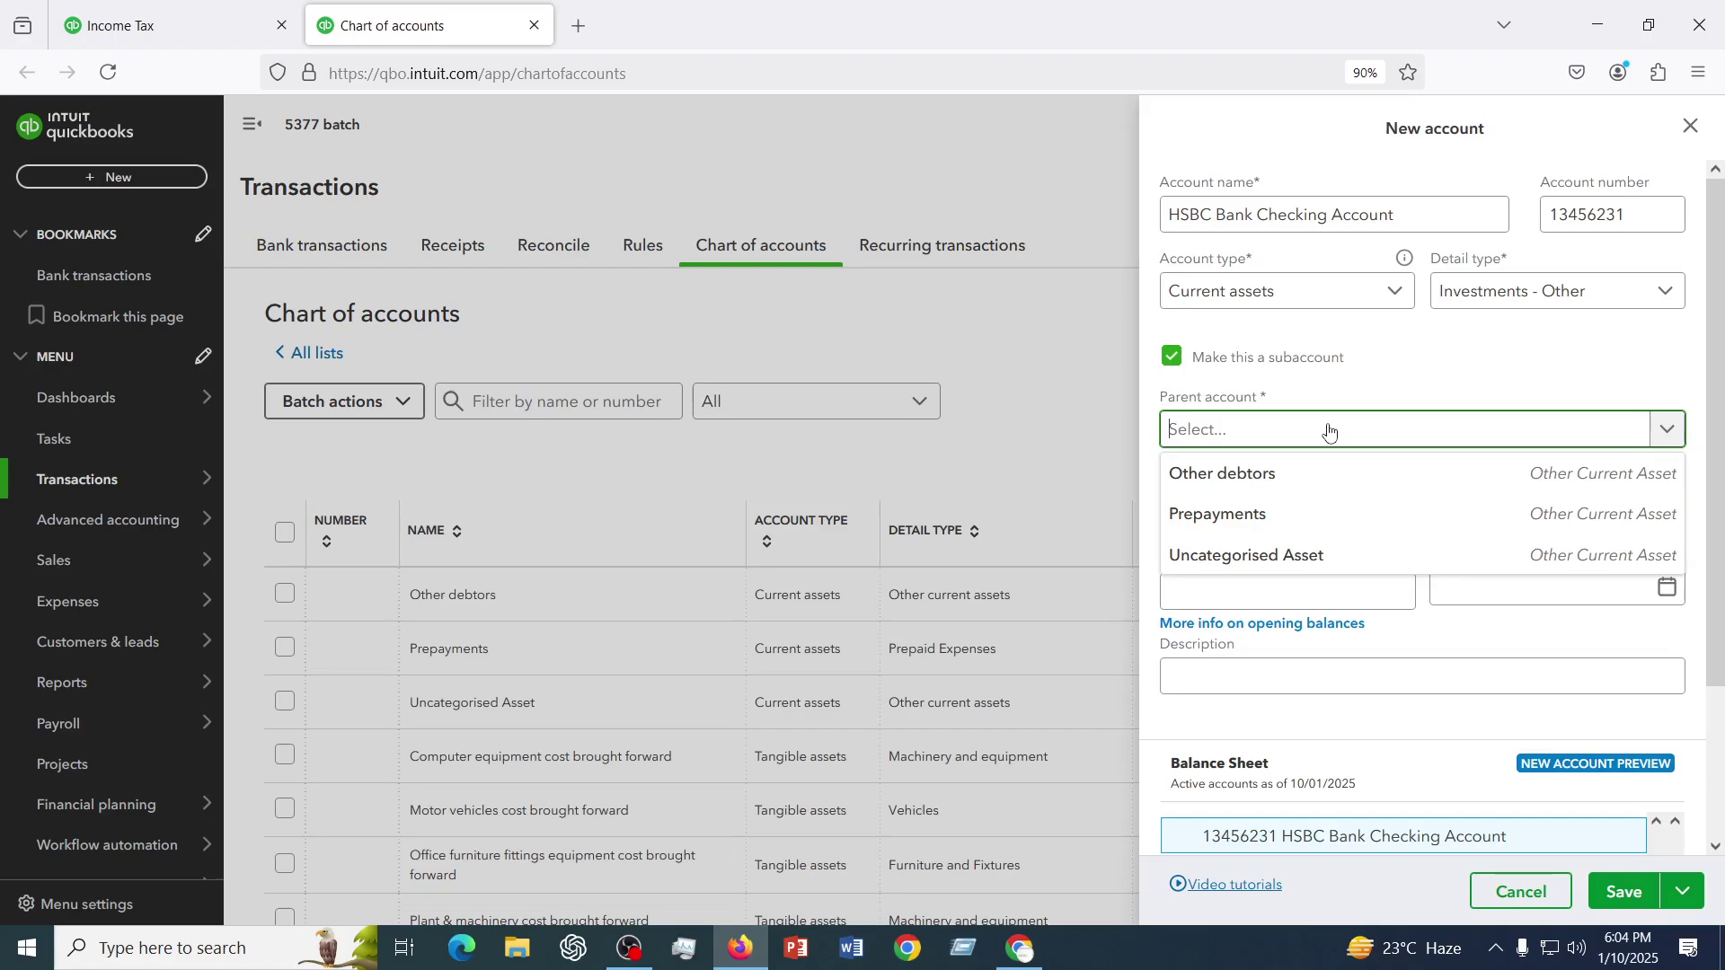
pyautogui.click(1227, 478)
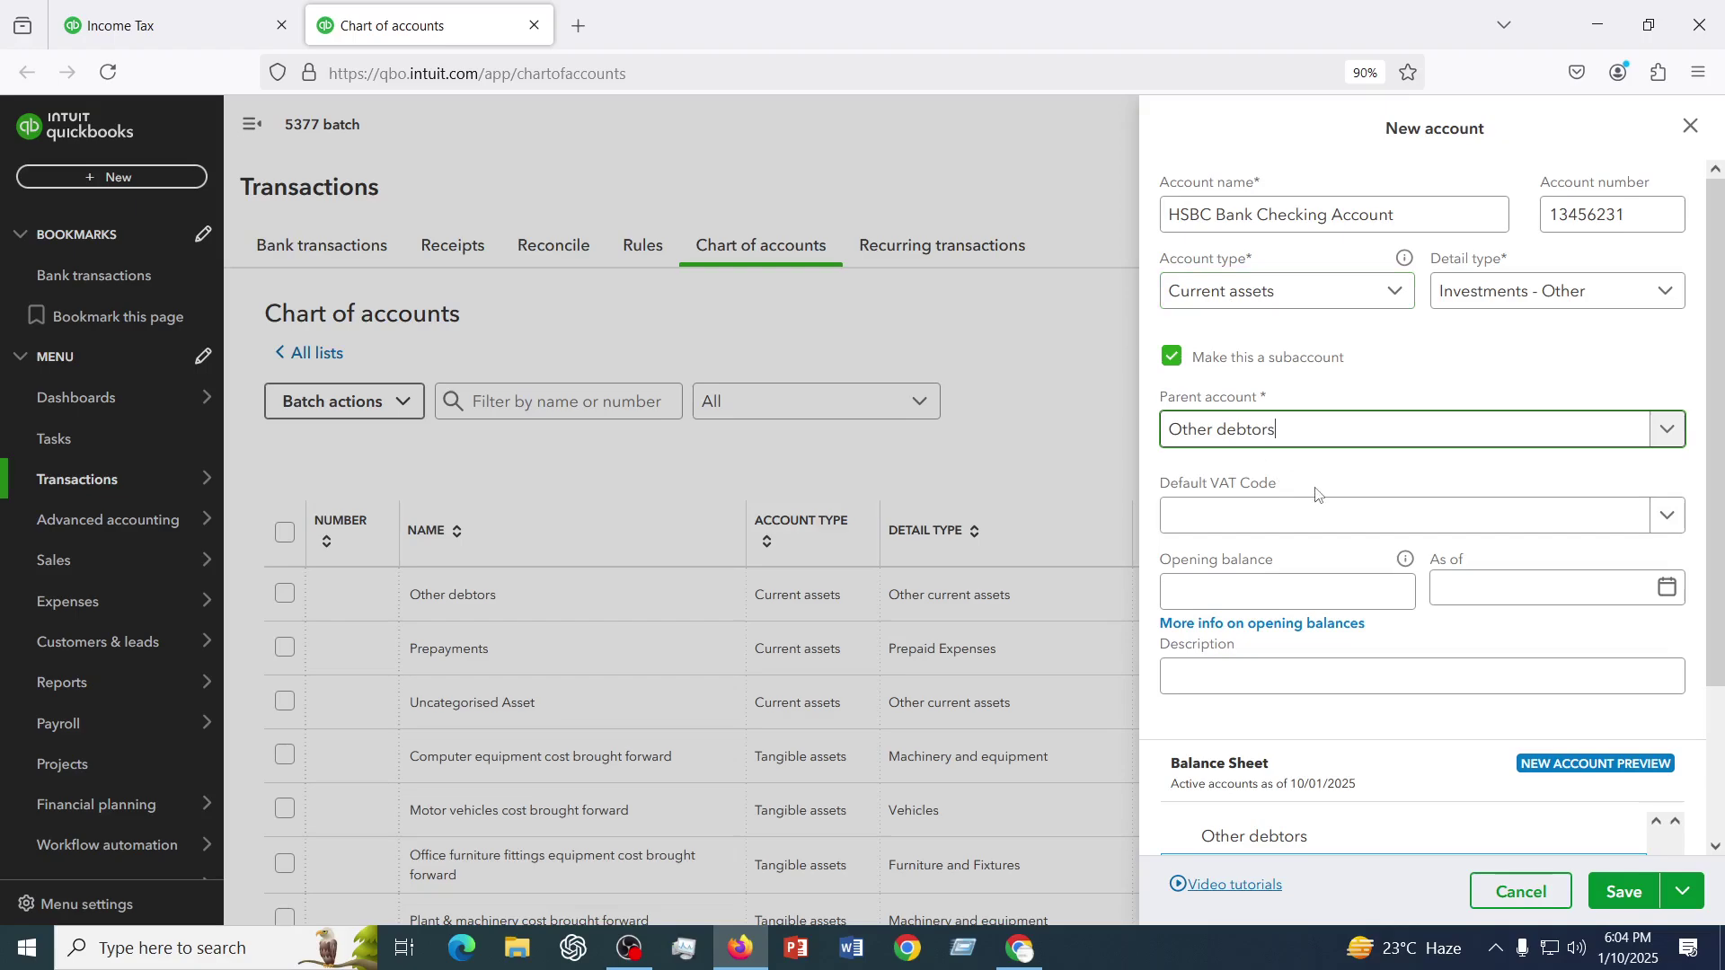
pyautogui.scroll(-2, 1321, 489)
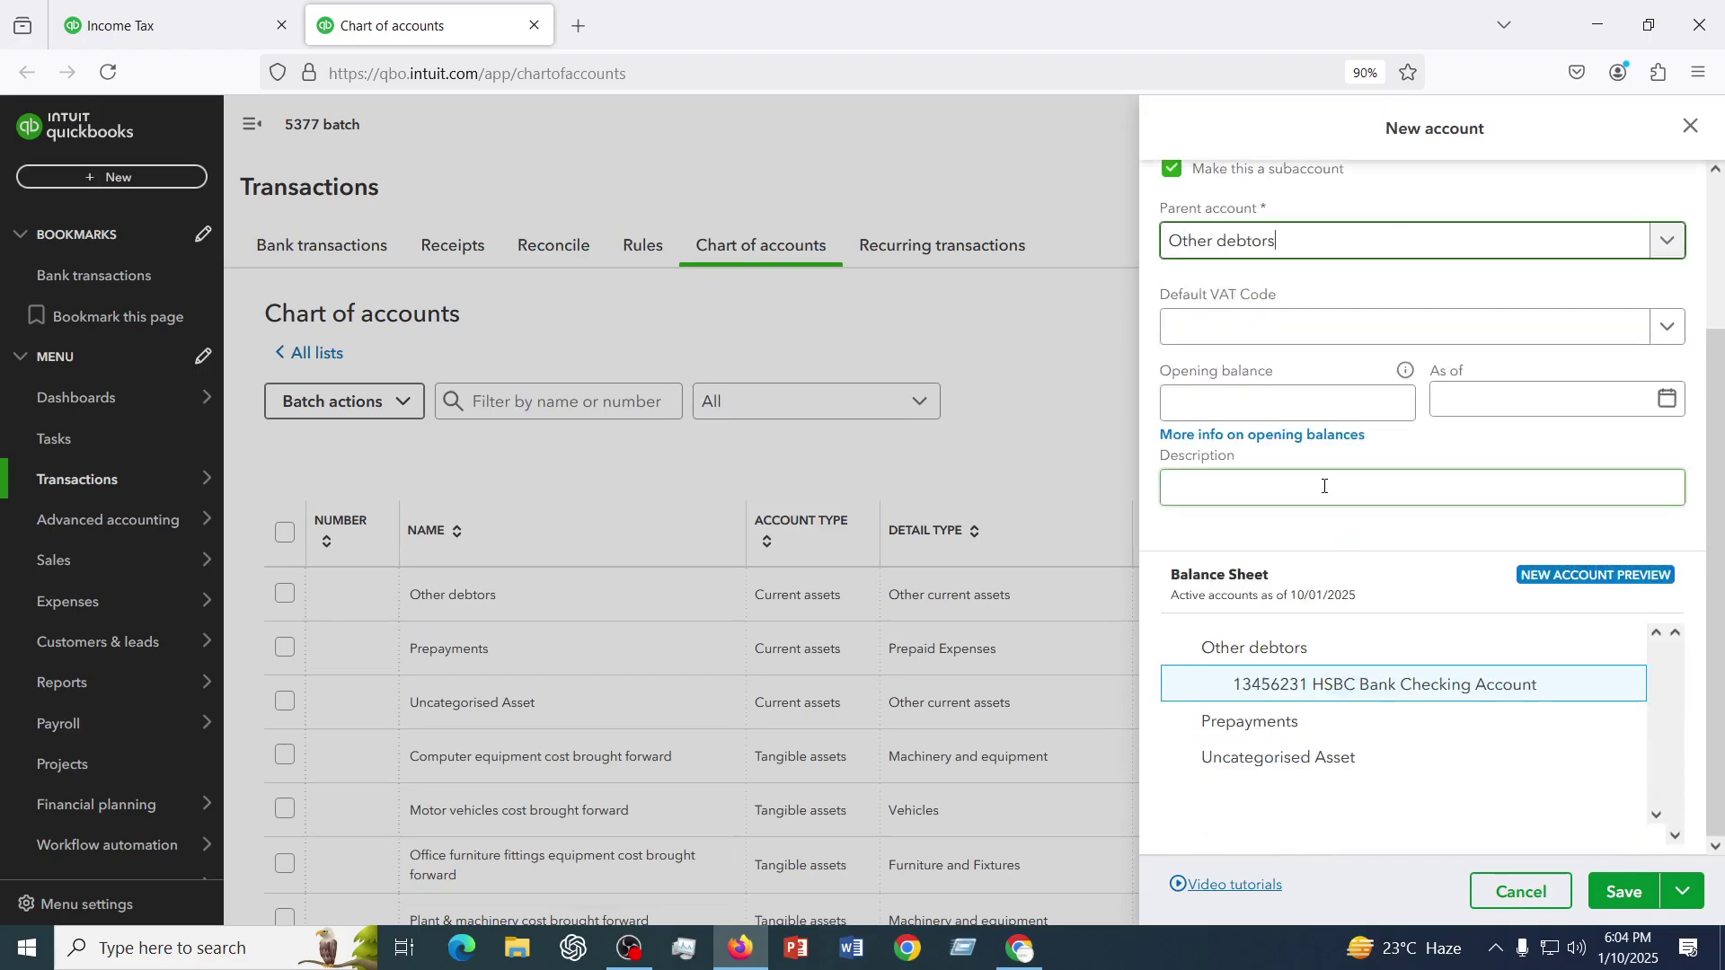
pyautogui.click(1244, 401)
pyautogui.click(1229, 332)
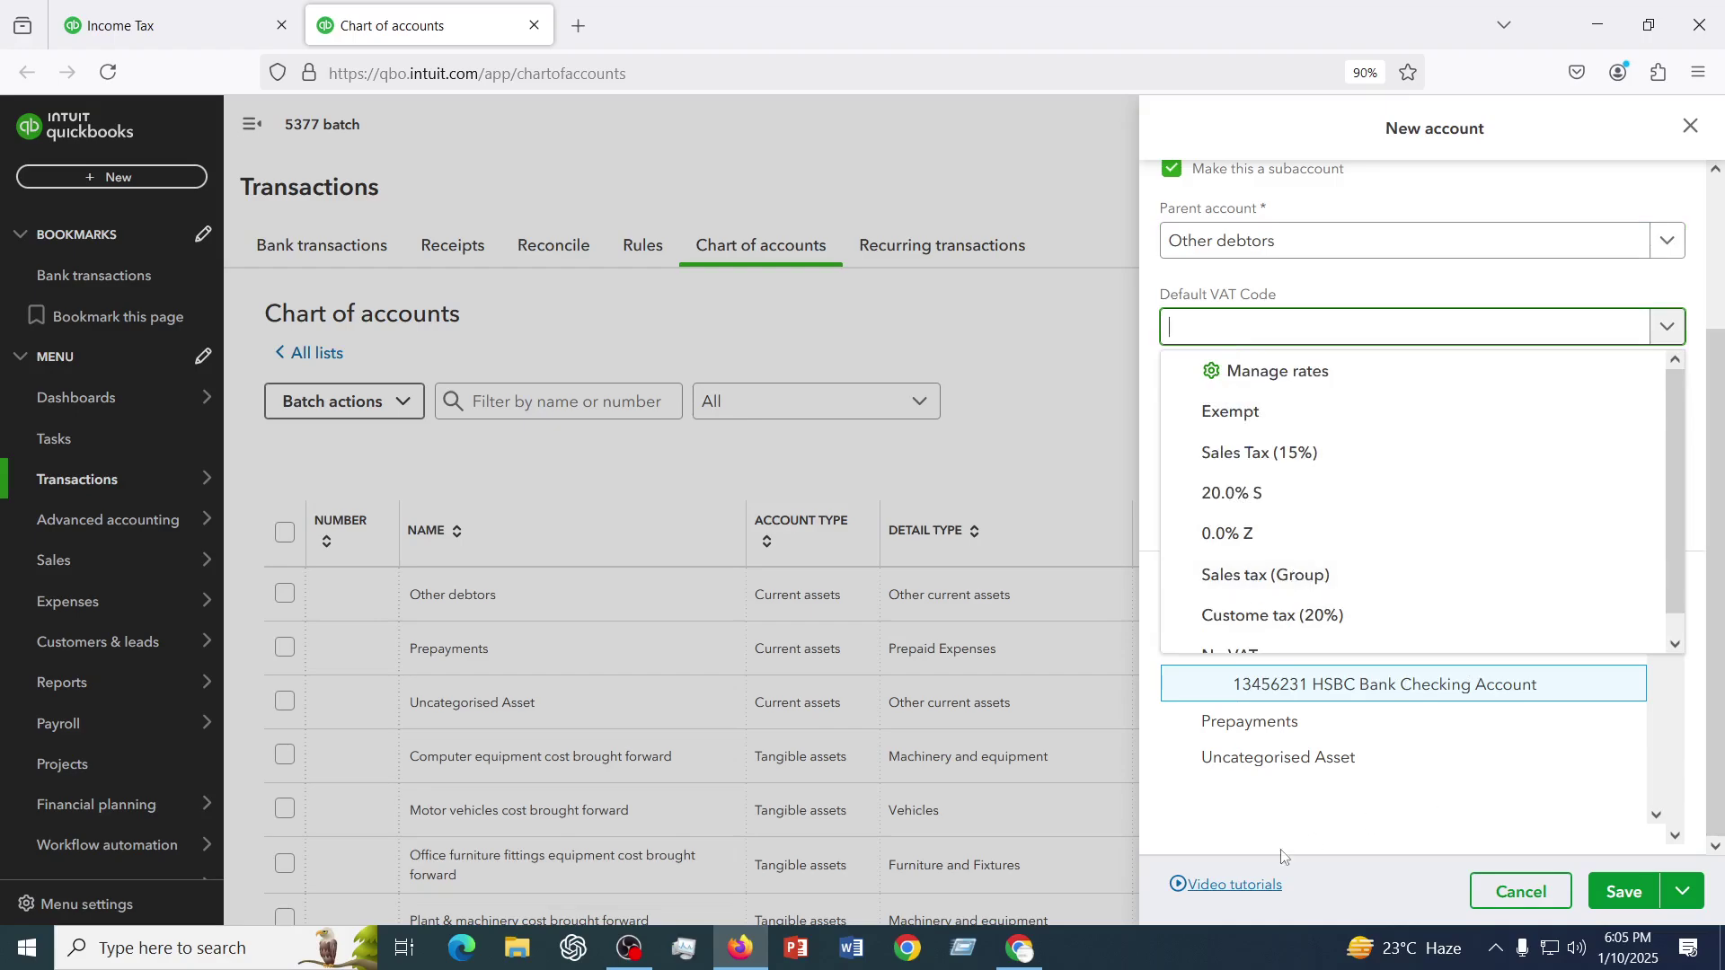
pyautogui.click(1398, 806)
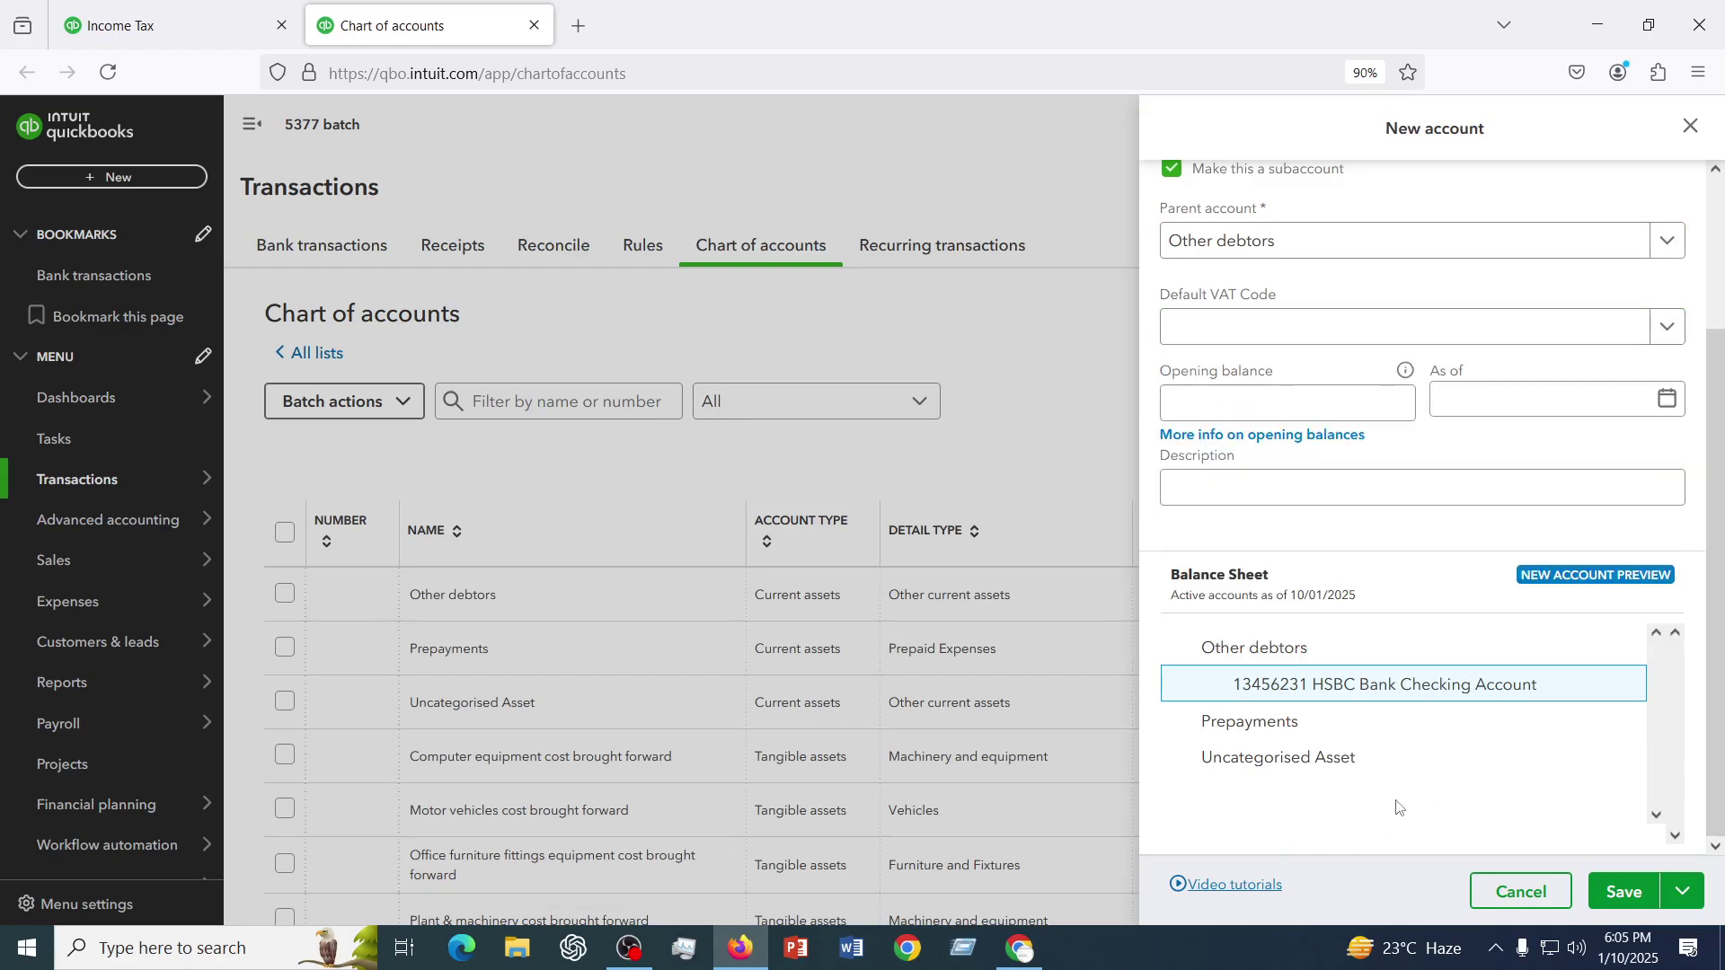
pyautogui.scroll(3, 1398, 807)
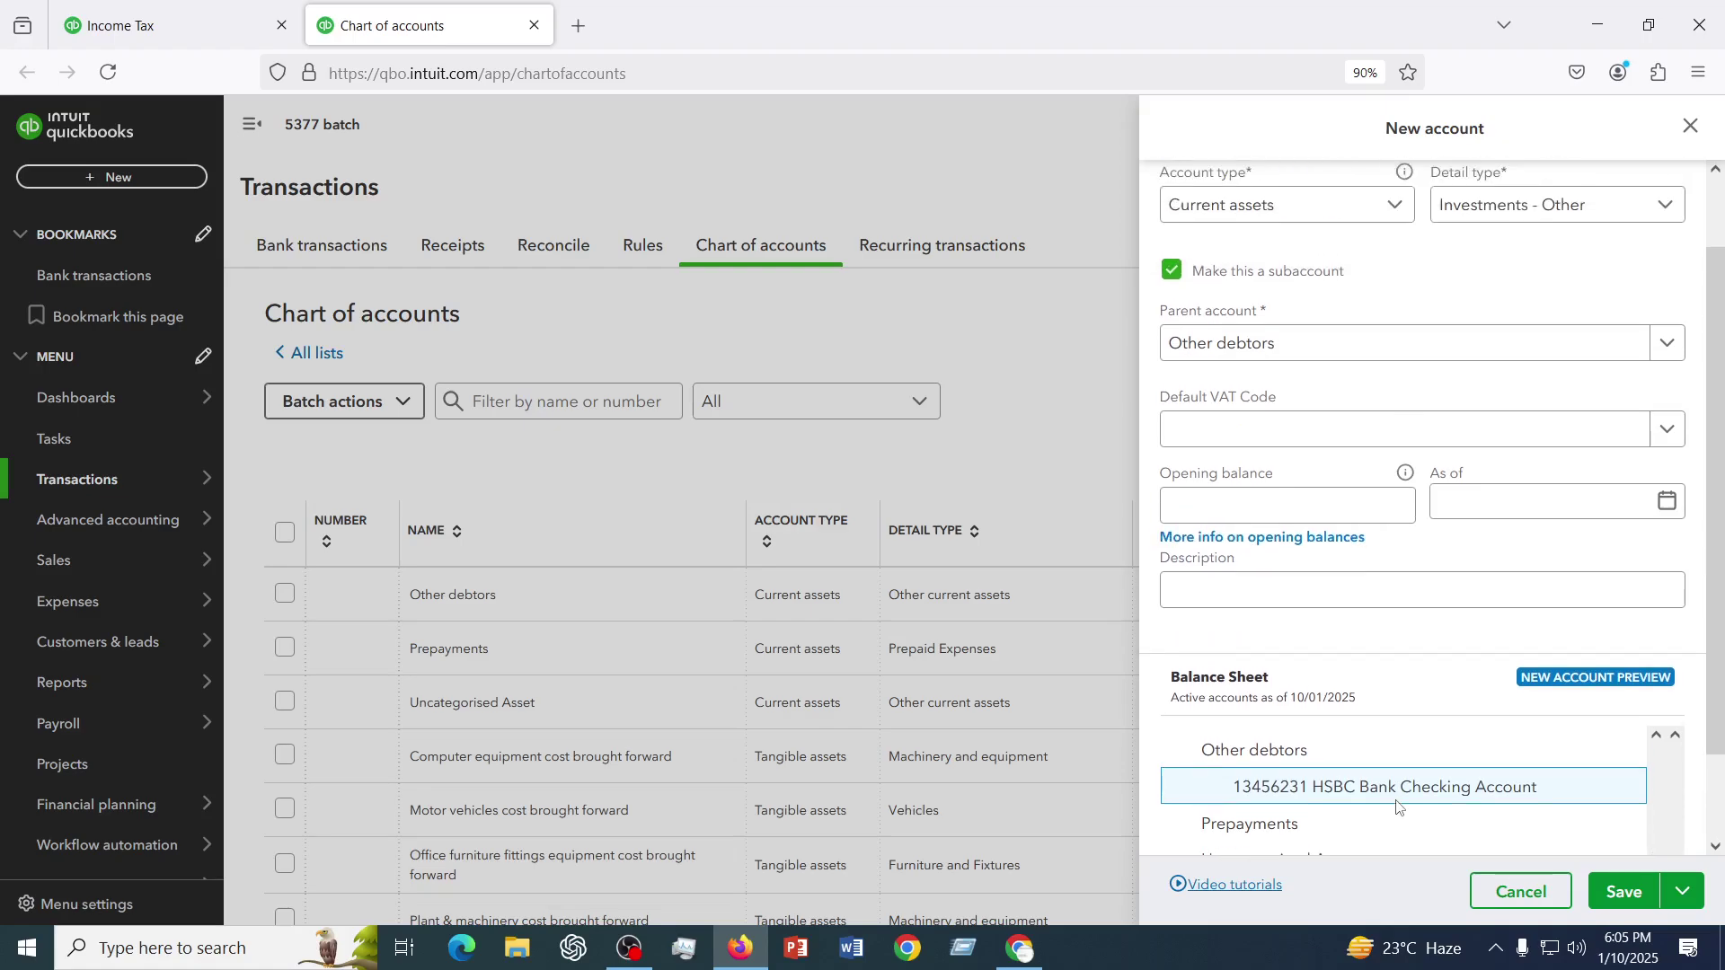
pyautogui.scroll(-3, 1357, 678)
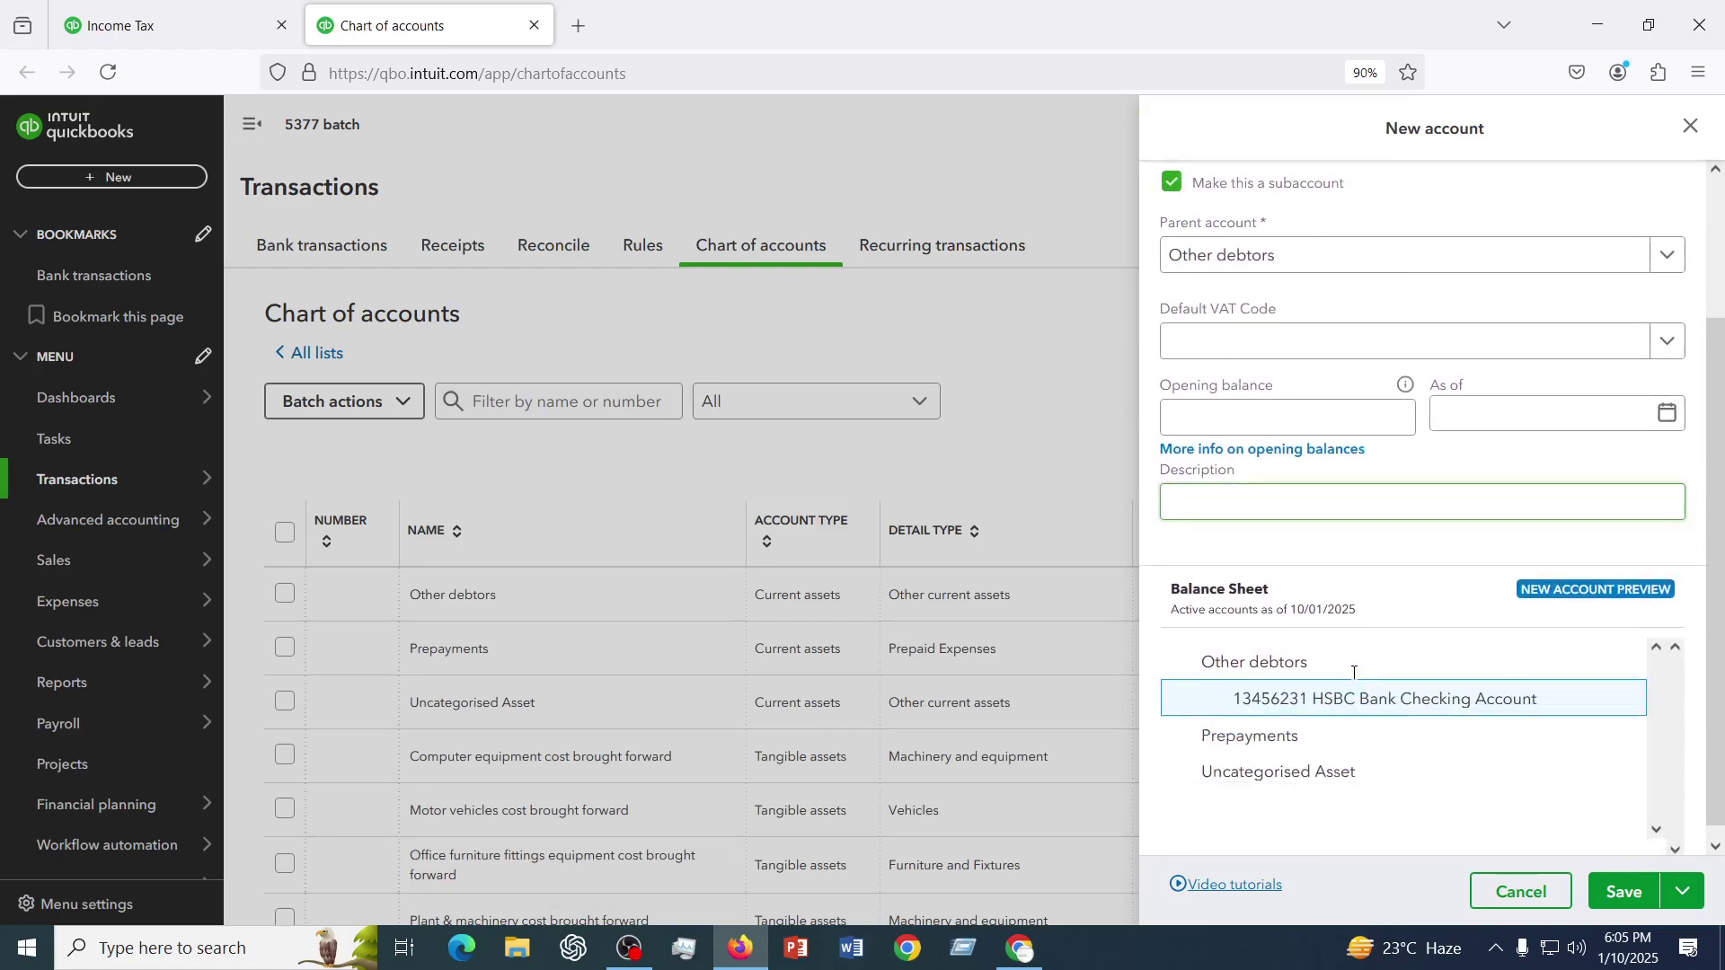
pyautogui.click(1633, 894)
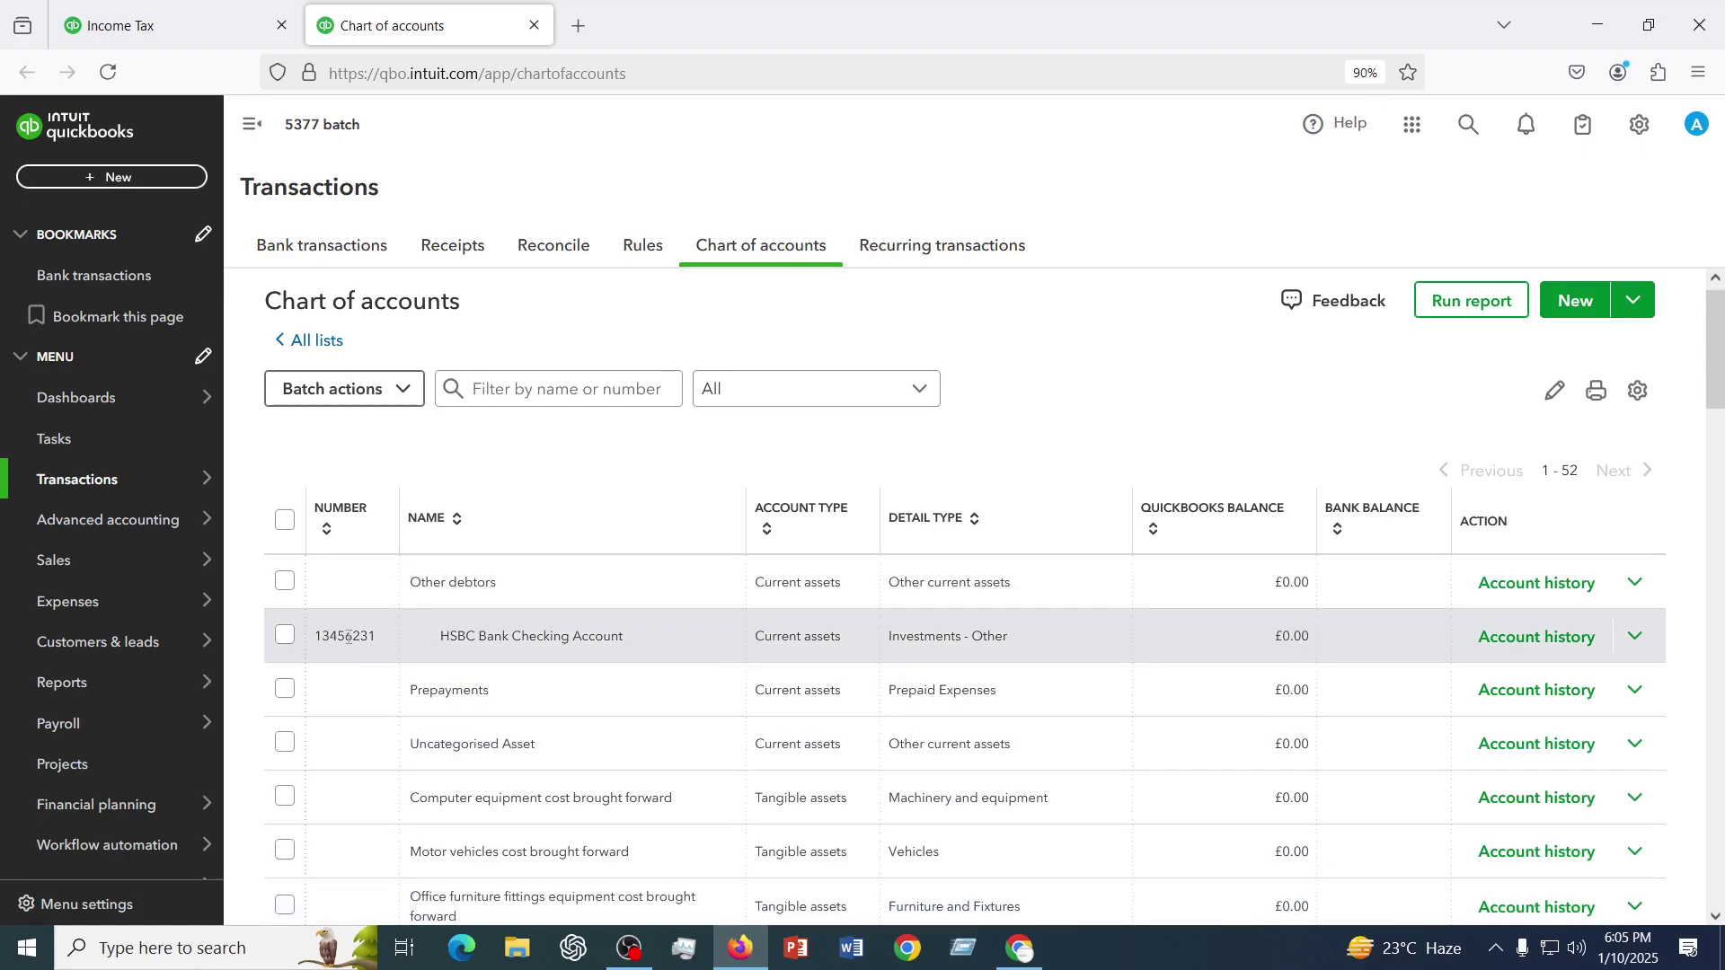
# - Reopen the saved HSBC Bank Checking Account for editing from its row's action menu
pyautogui.click(1637, 639)
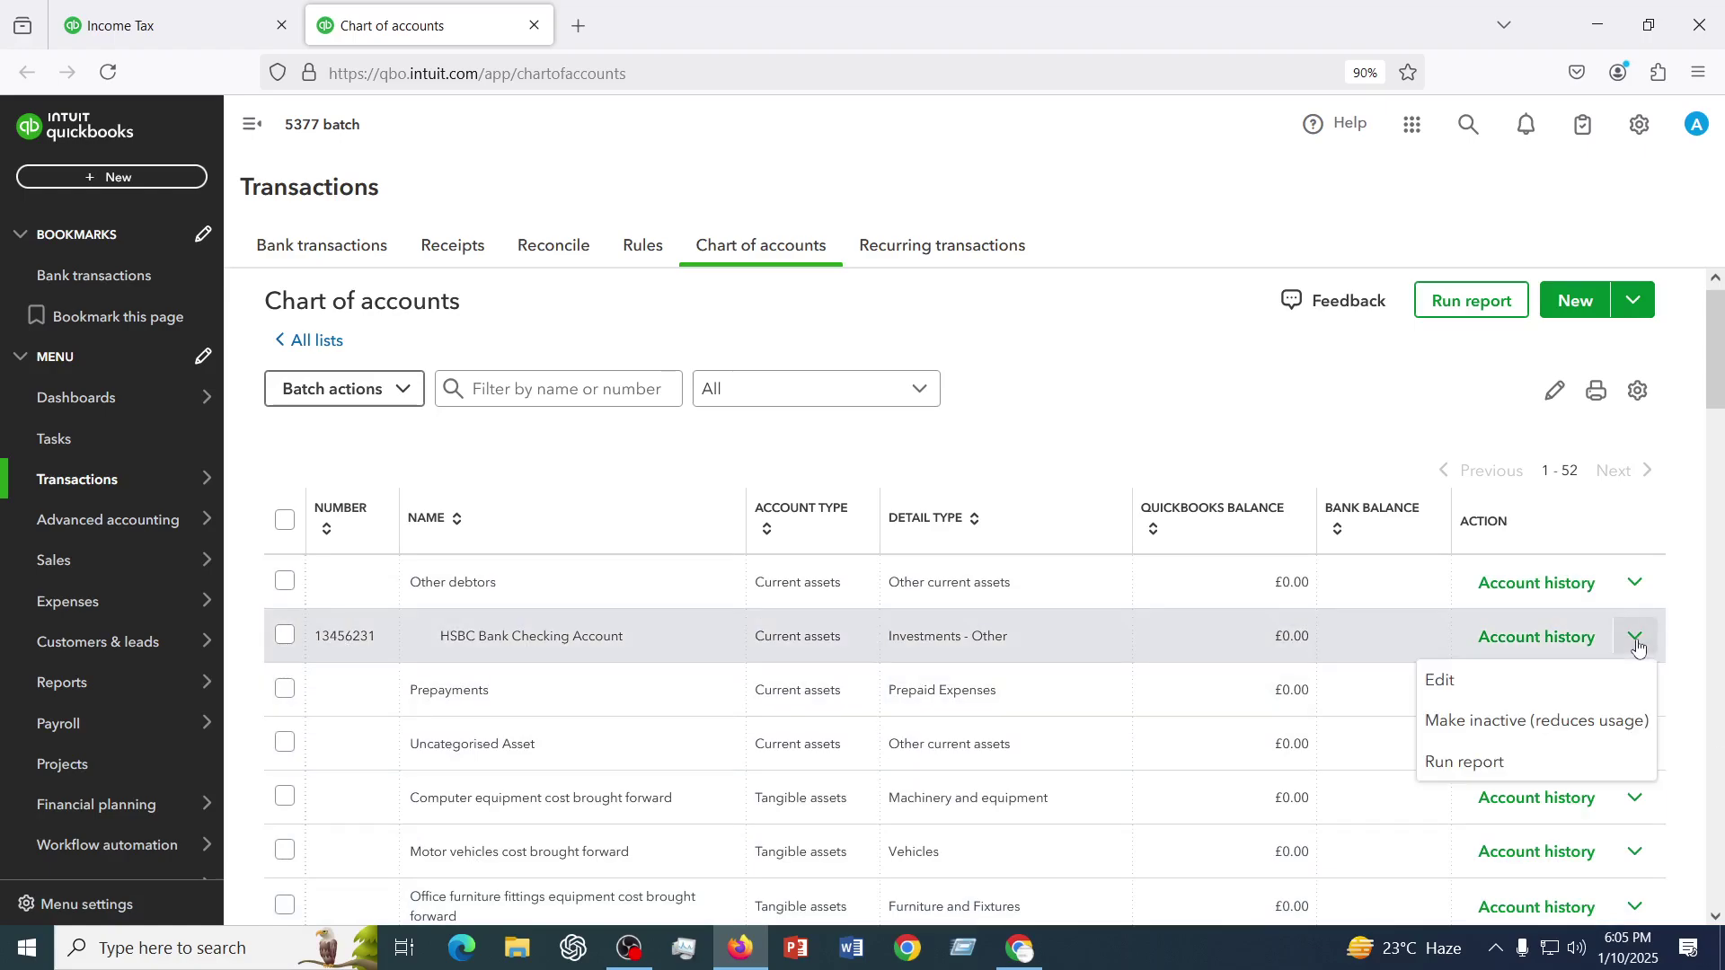
pyautogui.click(1443, 685)
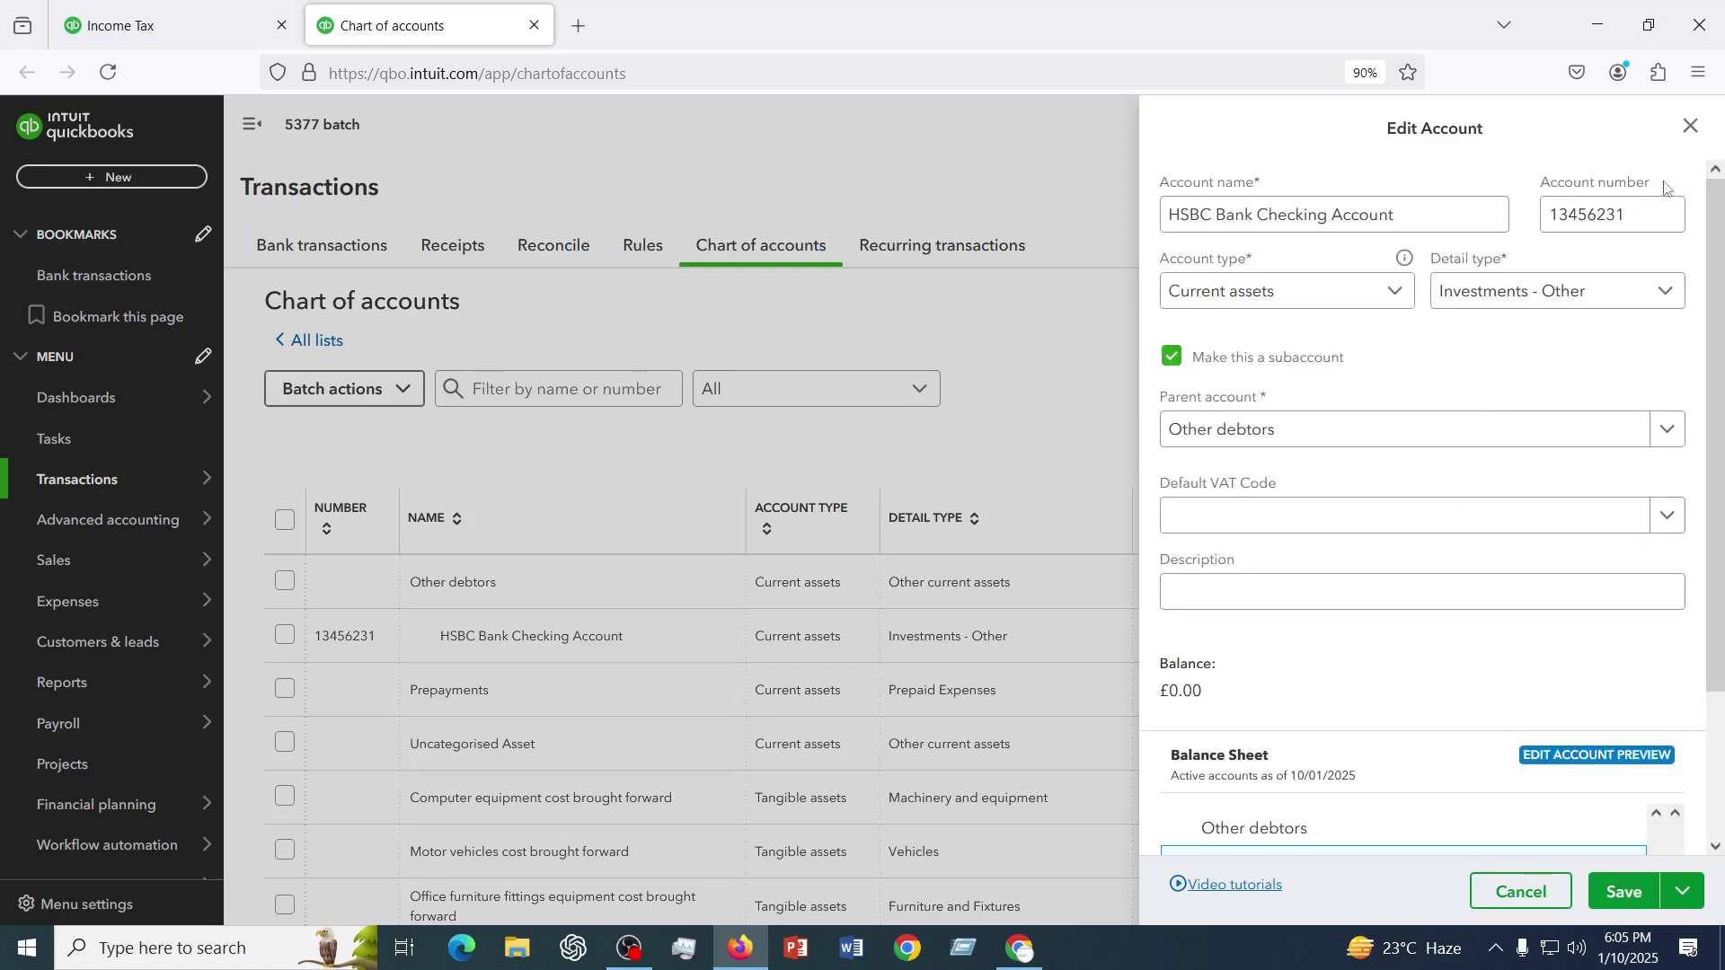
# - Select the existing account number 13456231 in the Edit Account form
pyautogui.click(1632, 210)
pyautogui.moveTo(1632, 210); pyautogui.dragTo(1547, 214)
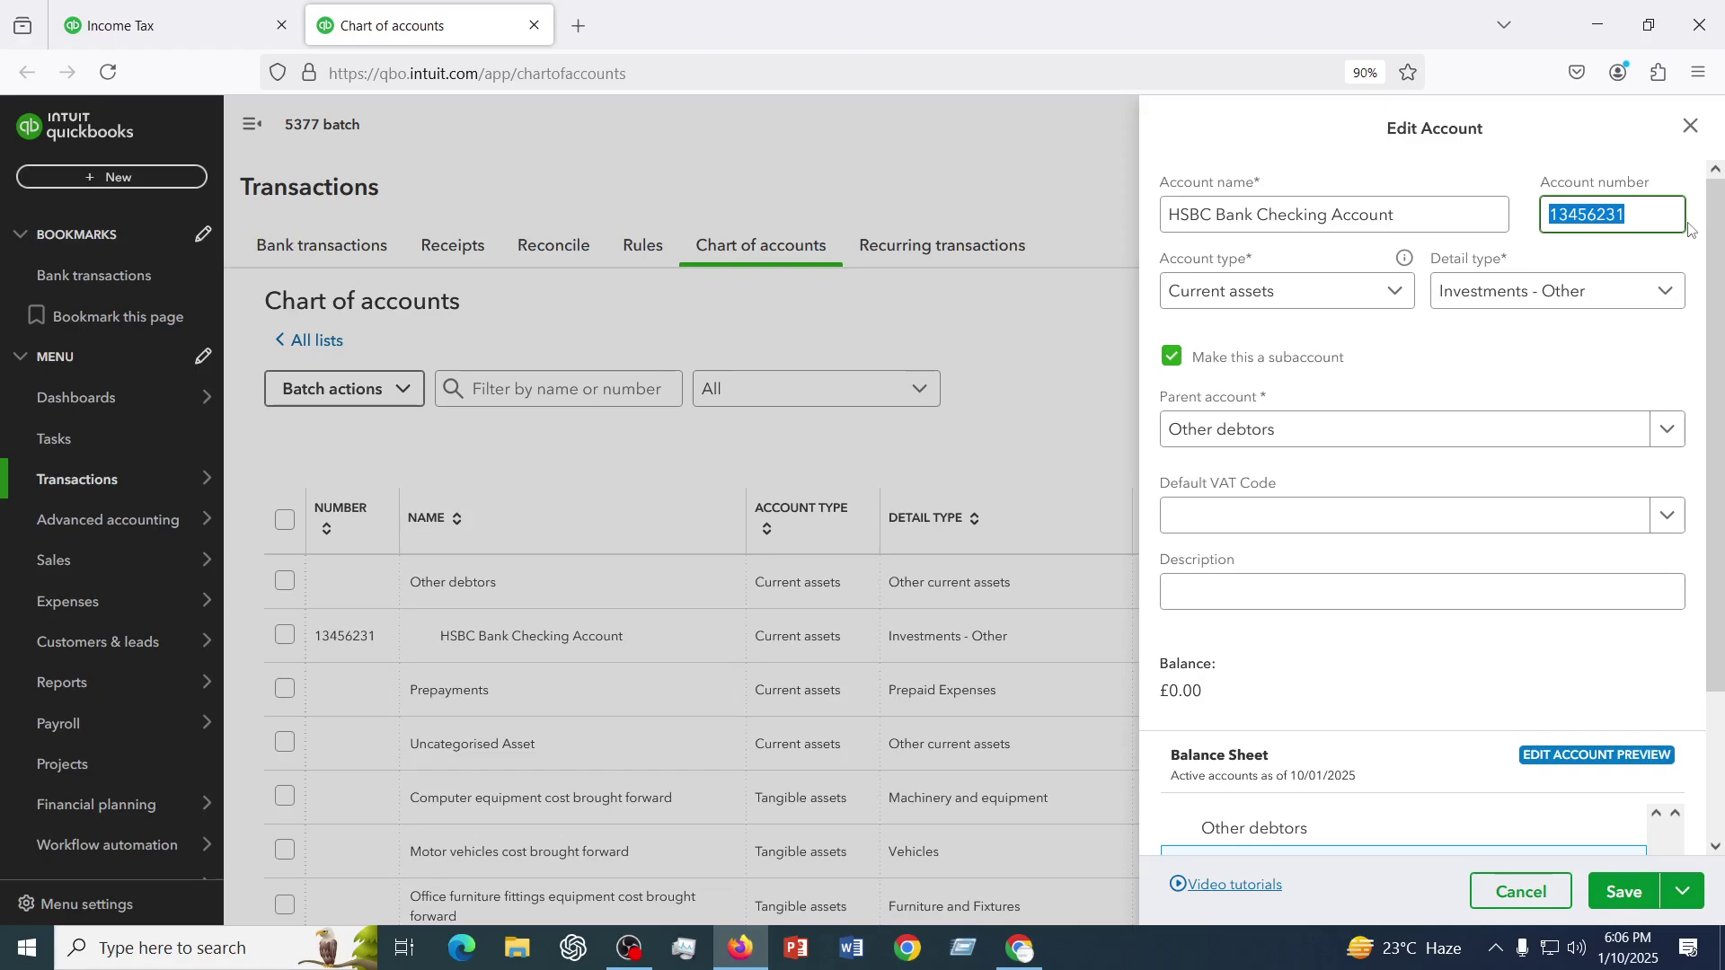
# - Replace the account number with 100001 and save the HSBC account
pyautogui.write('1000')
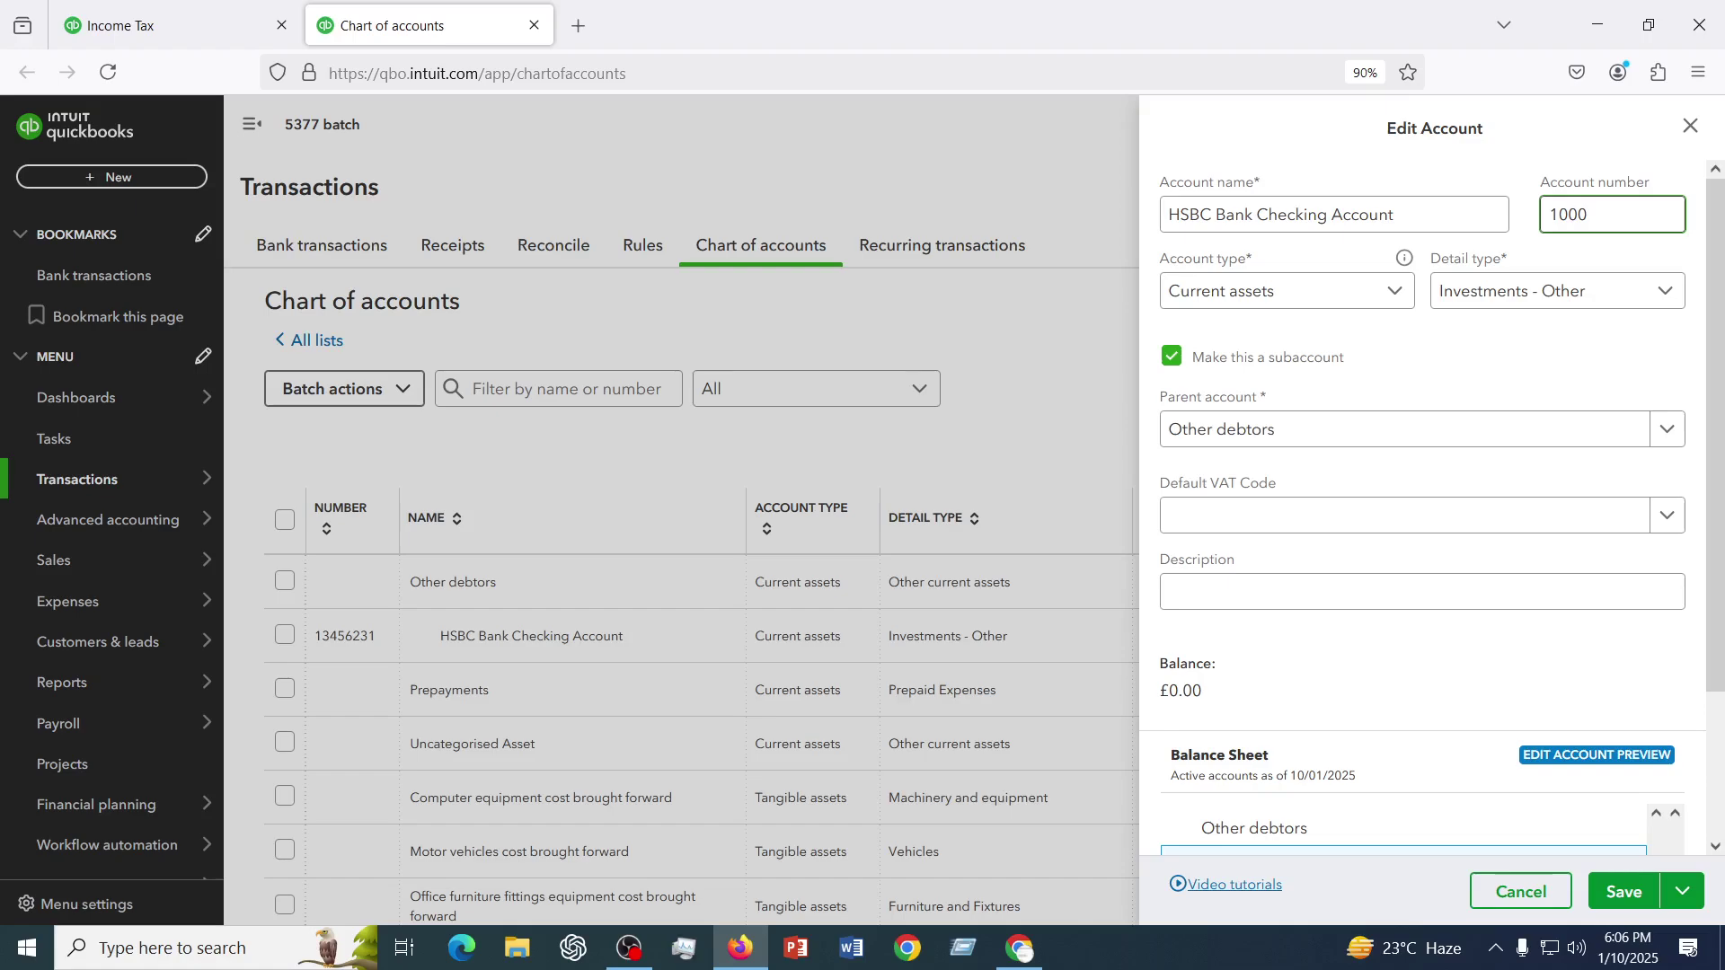
pyautogui.write('01')
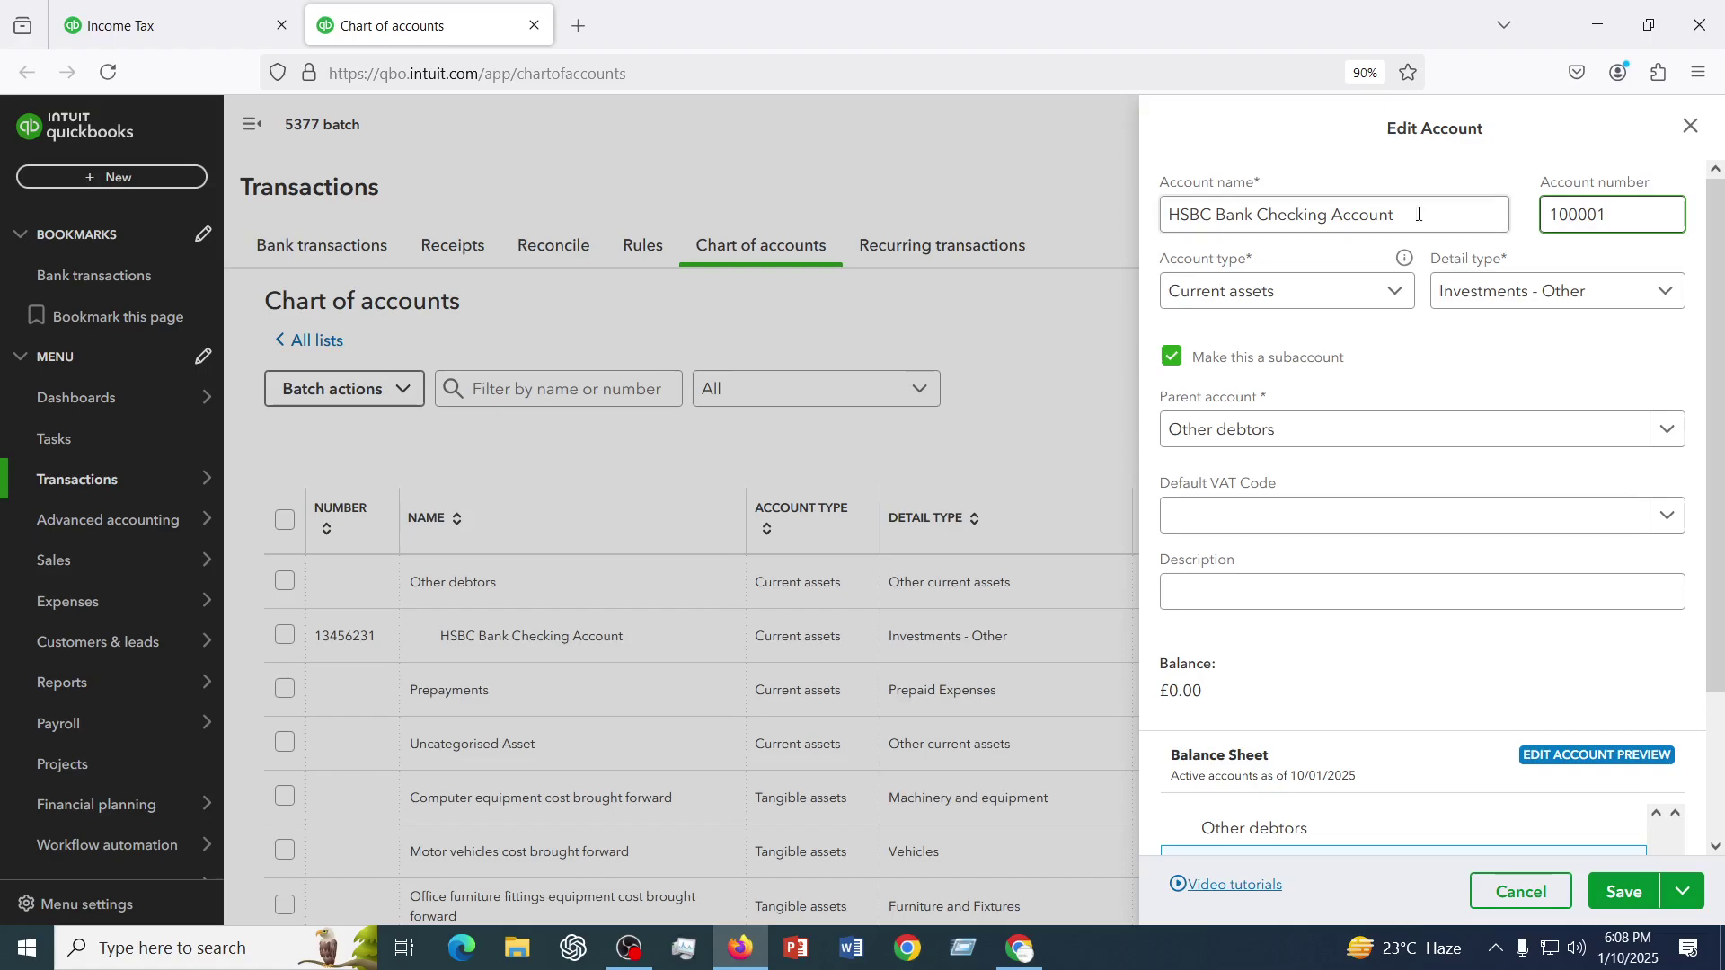
pyautogui.scroll(-3, 1613, 704)
pyautogui.click(1626, 891)
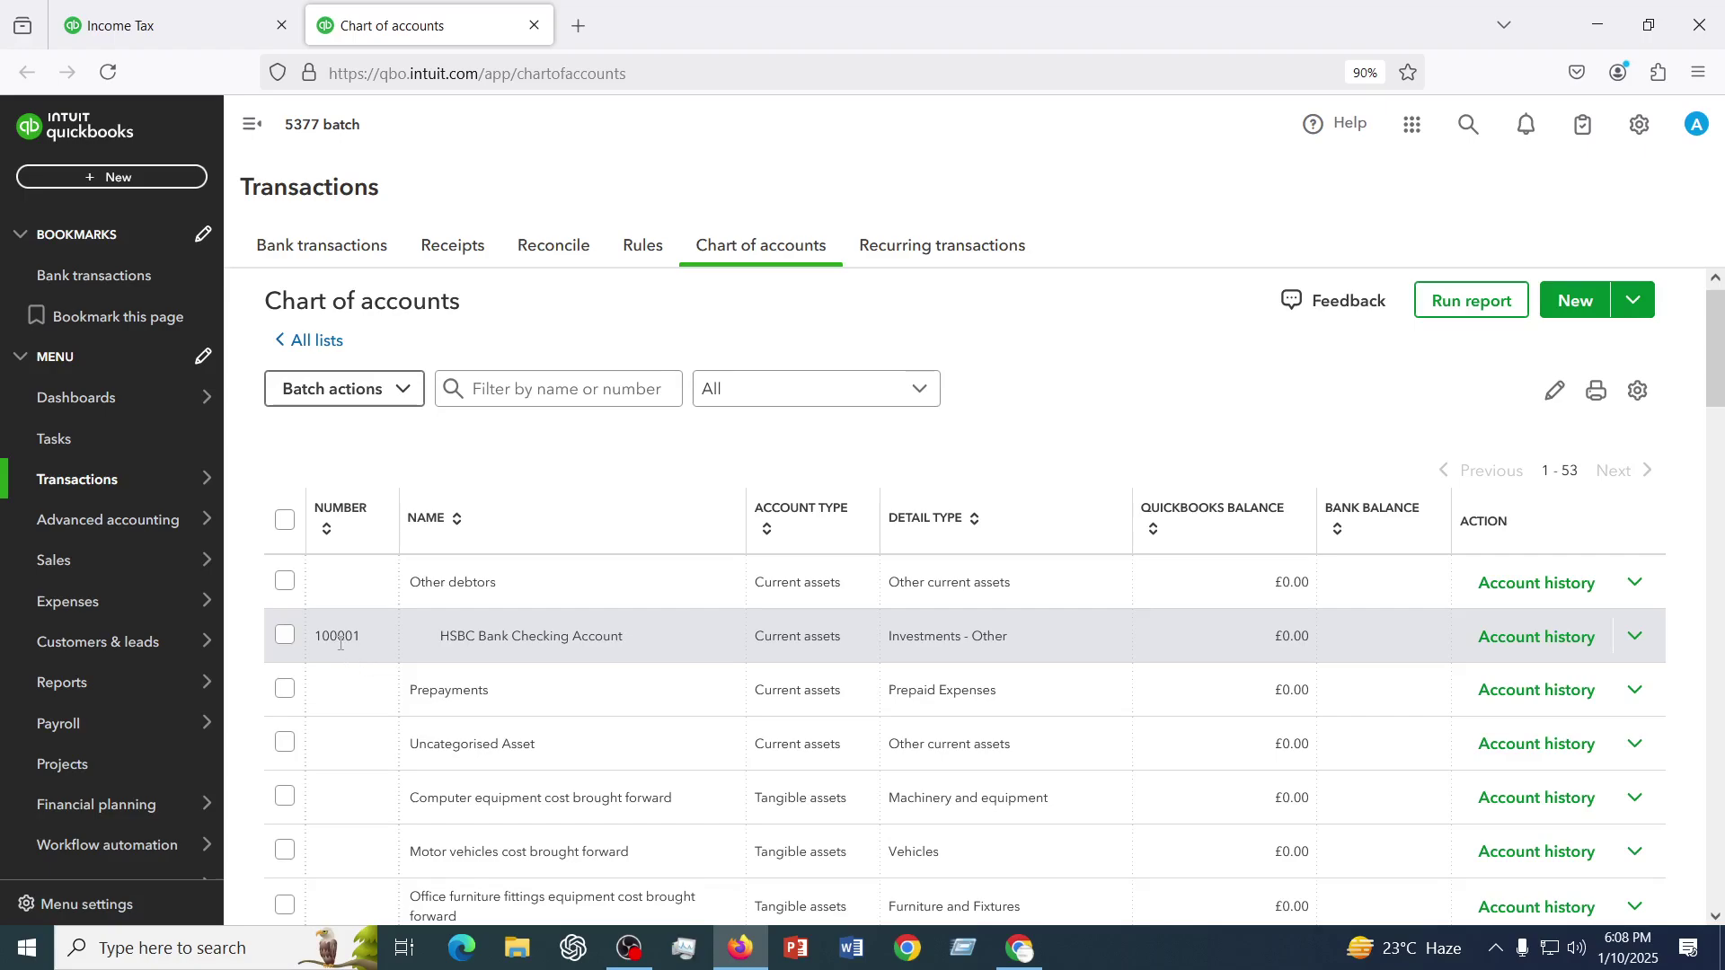
# - Open Account and settings from the gear menu's Your Company section
pyautogui.click(1640, 125)
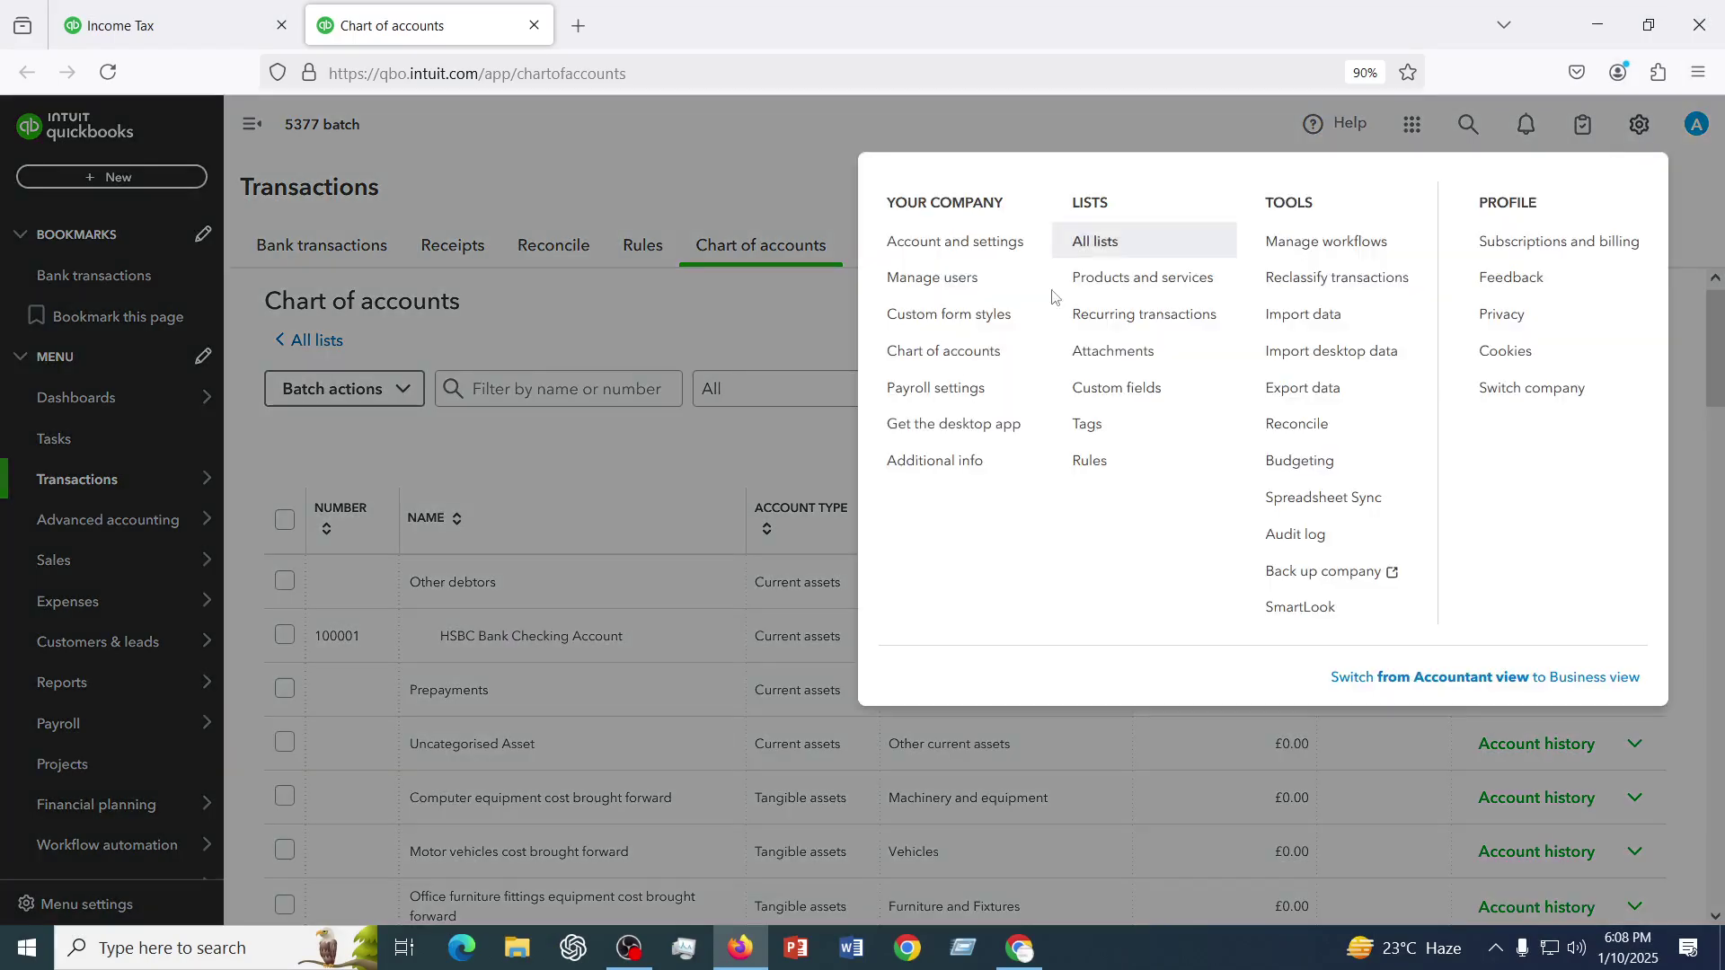
pyautogui.click(950, 245)
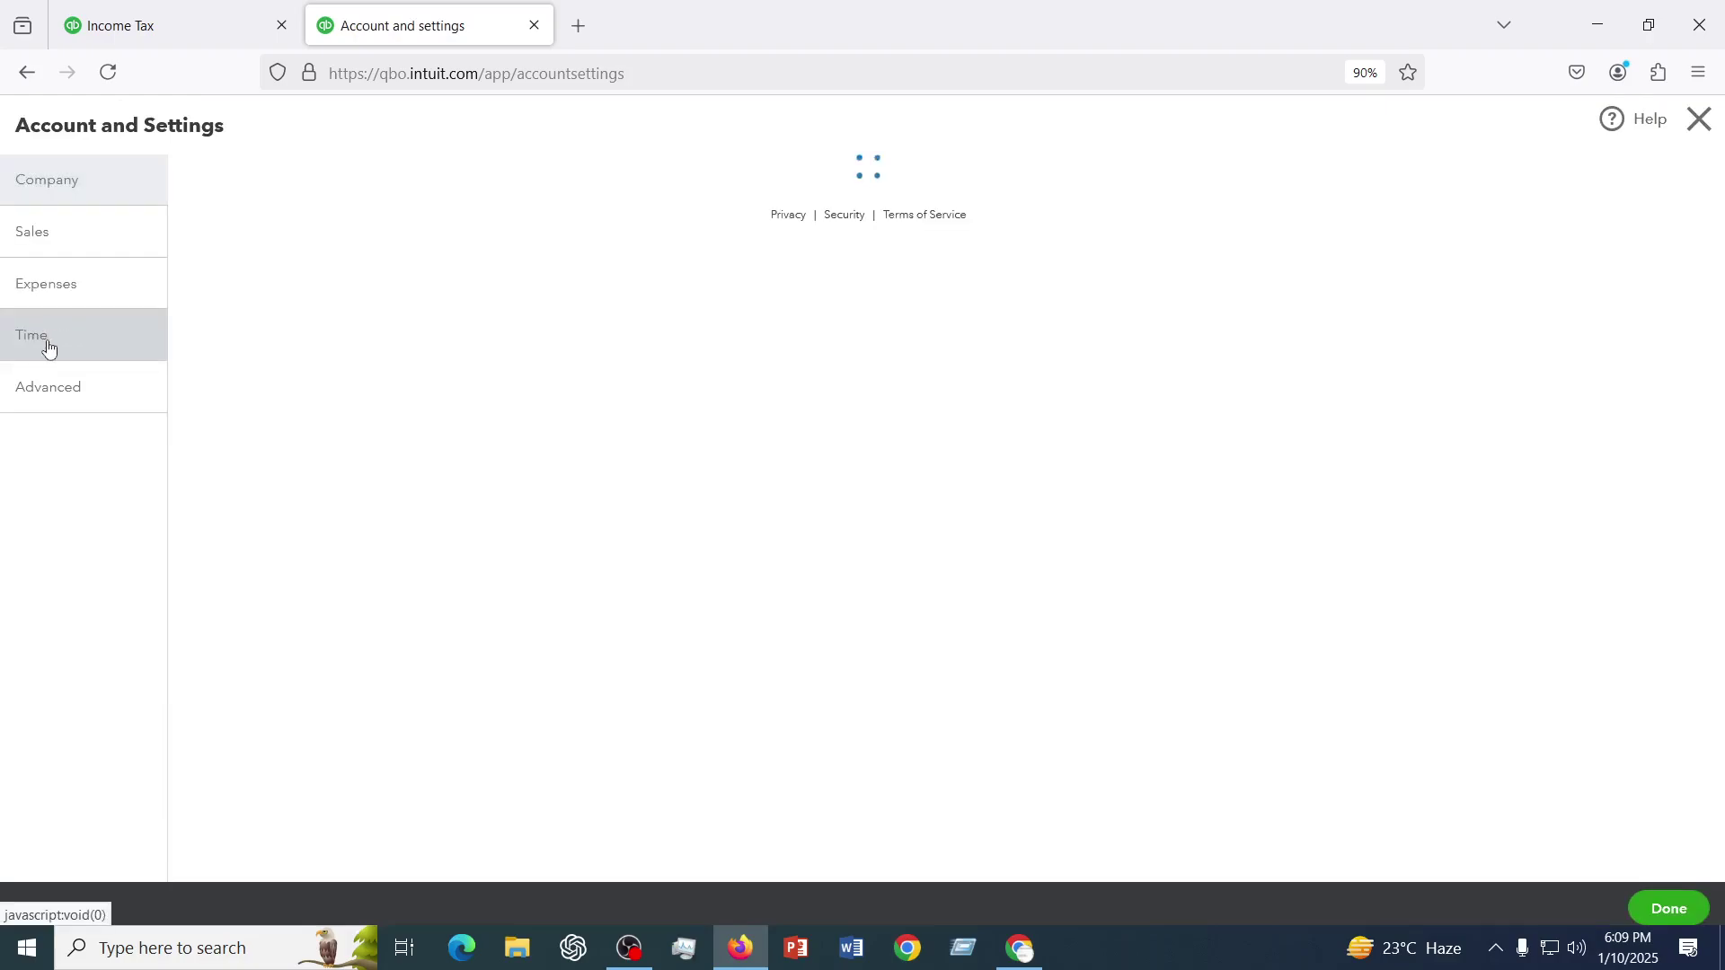
# - Review the Time and Advanced settings, then close Account and Settings back to the Chart of accounts
pyautogui.click(47, 348)
pyautogui.click(48, 388)
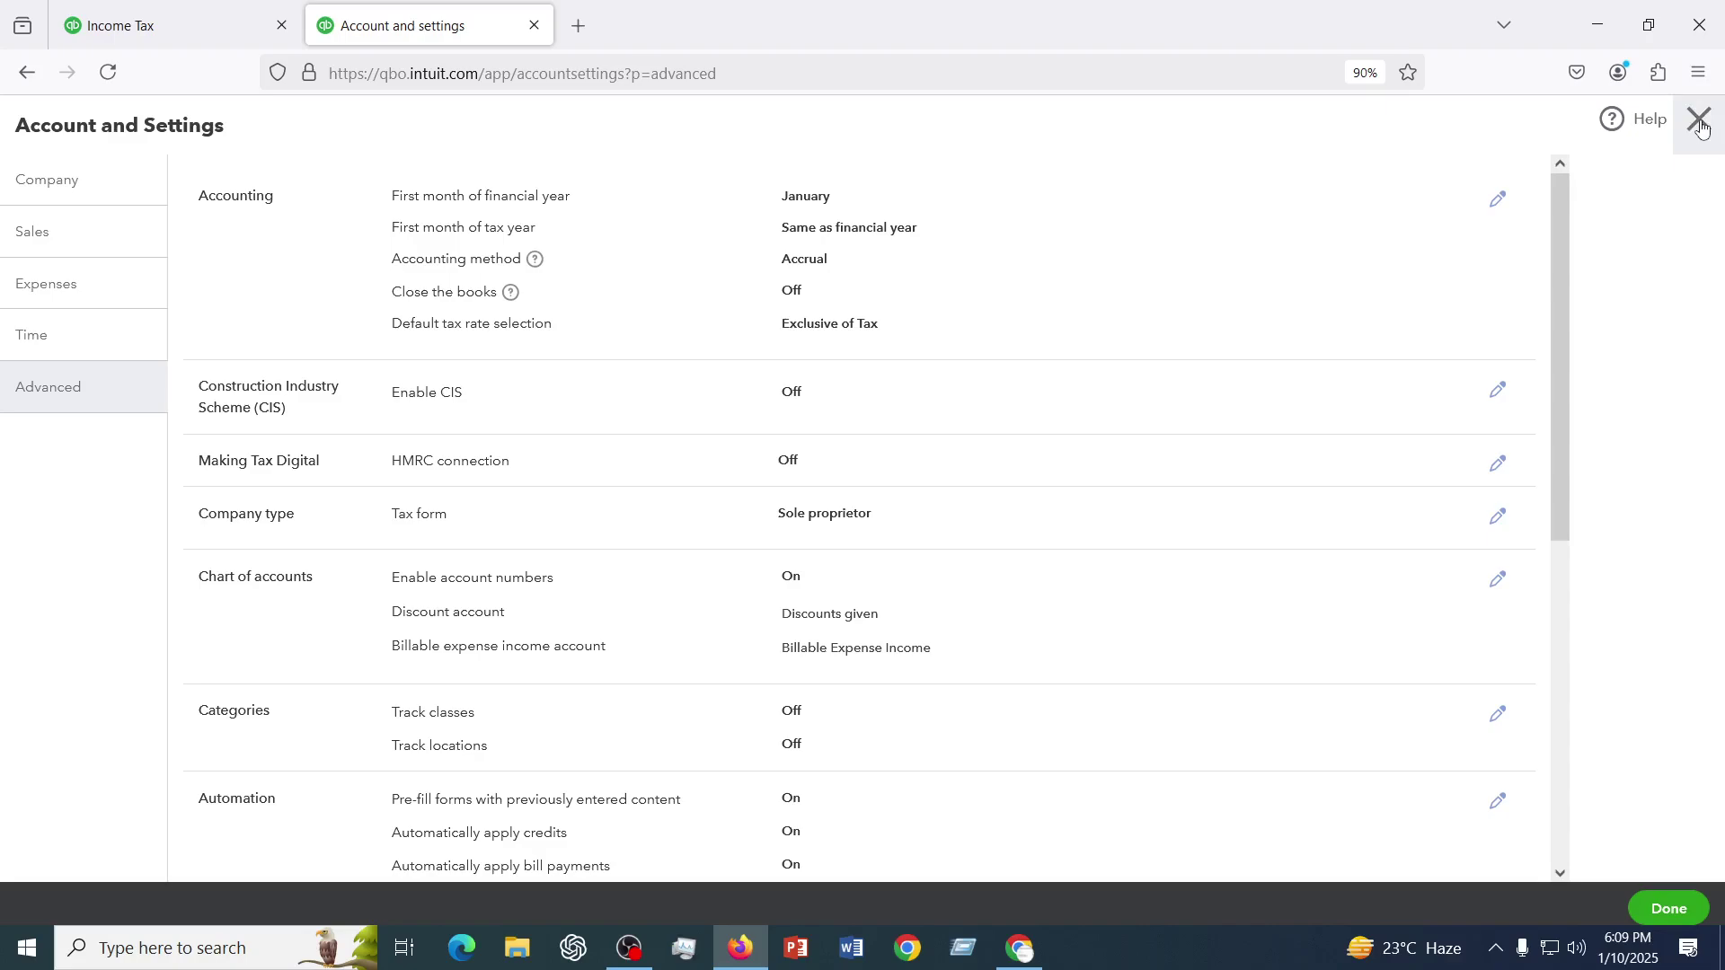
pyautogui.click(1701, 125)
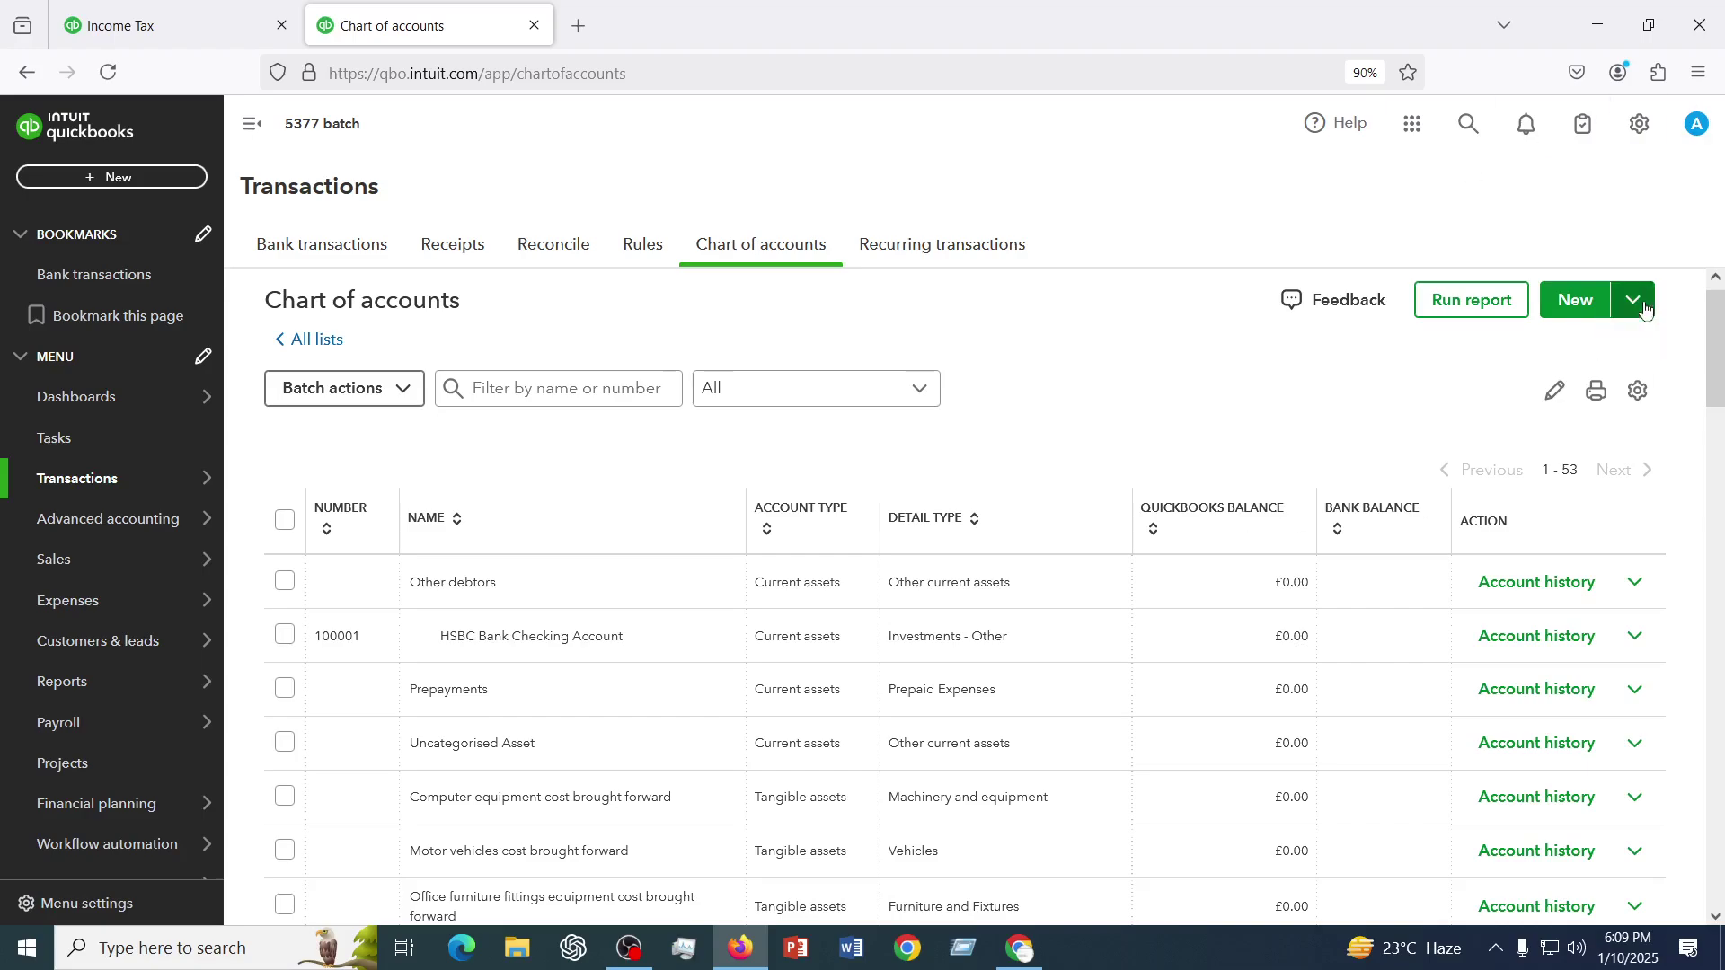
# - Choose Import from the New menu's arrow on the Chart of accounts page
pyautogui.click(1639, 303)
pyautogui.click(1569, 346)
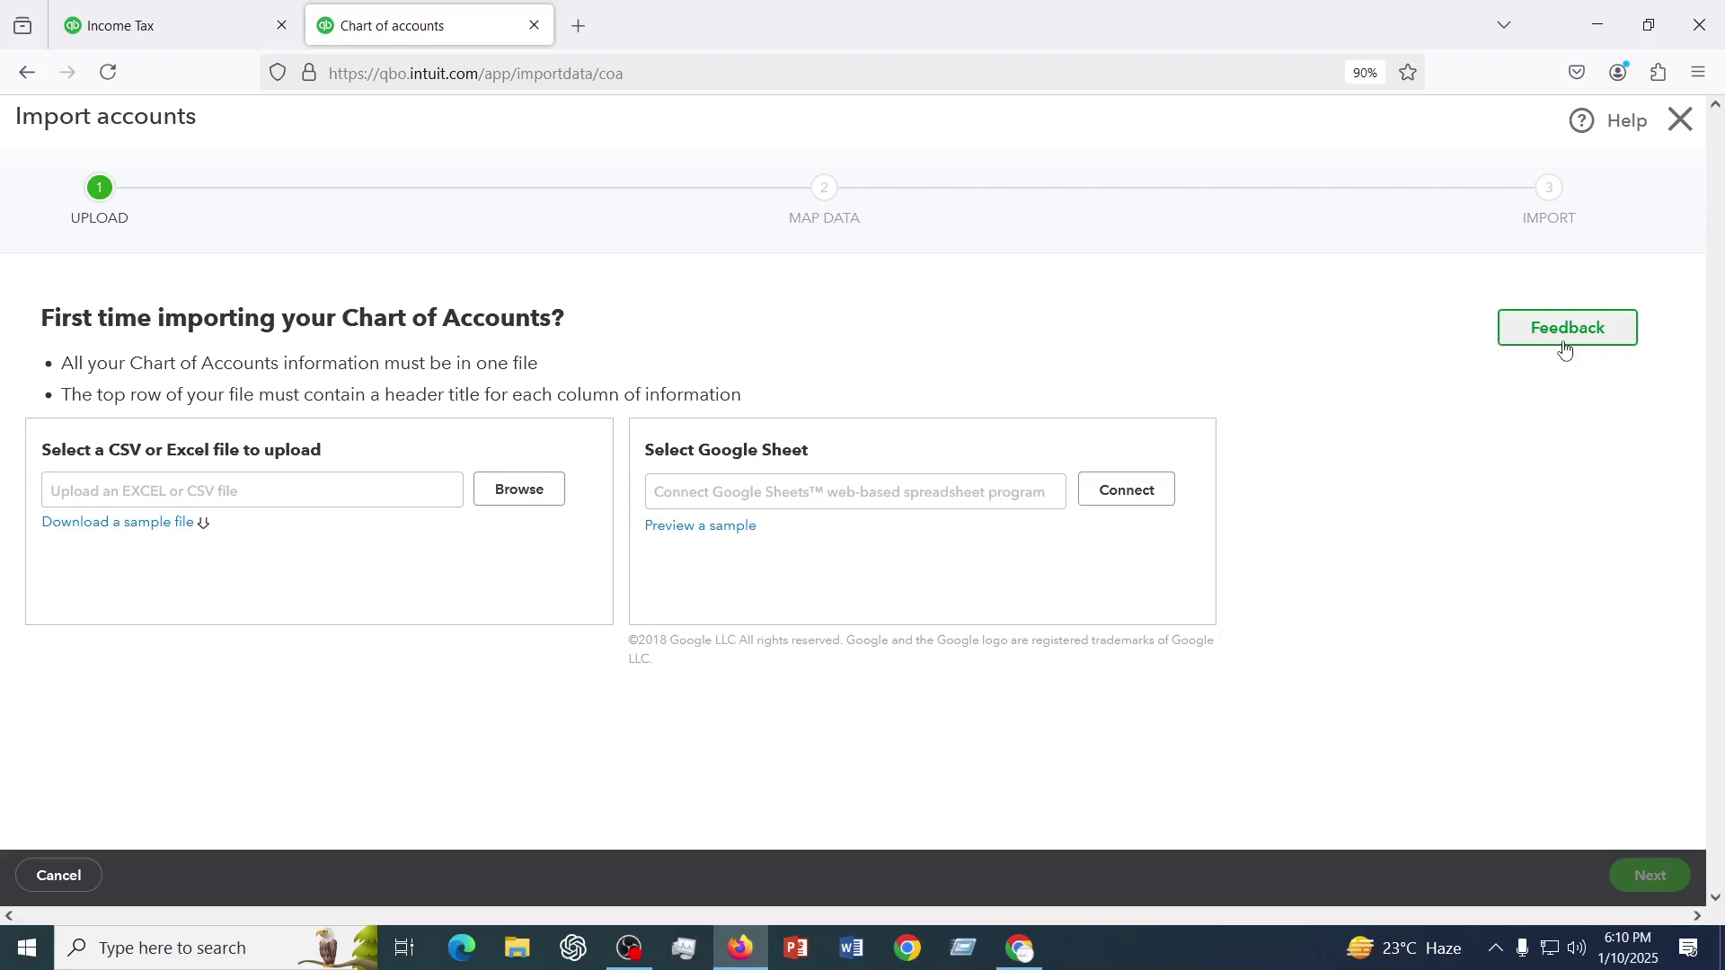
# - Download the sample chart of accounts .xls file and open it in Excel
pyautogui.click(90, 536)
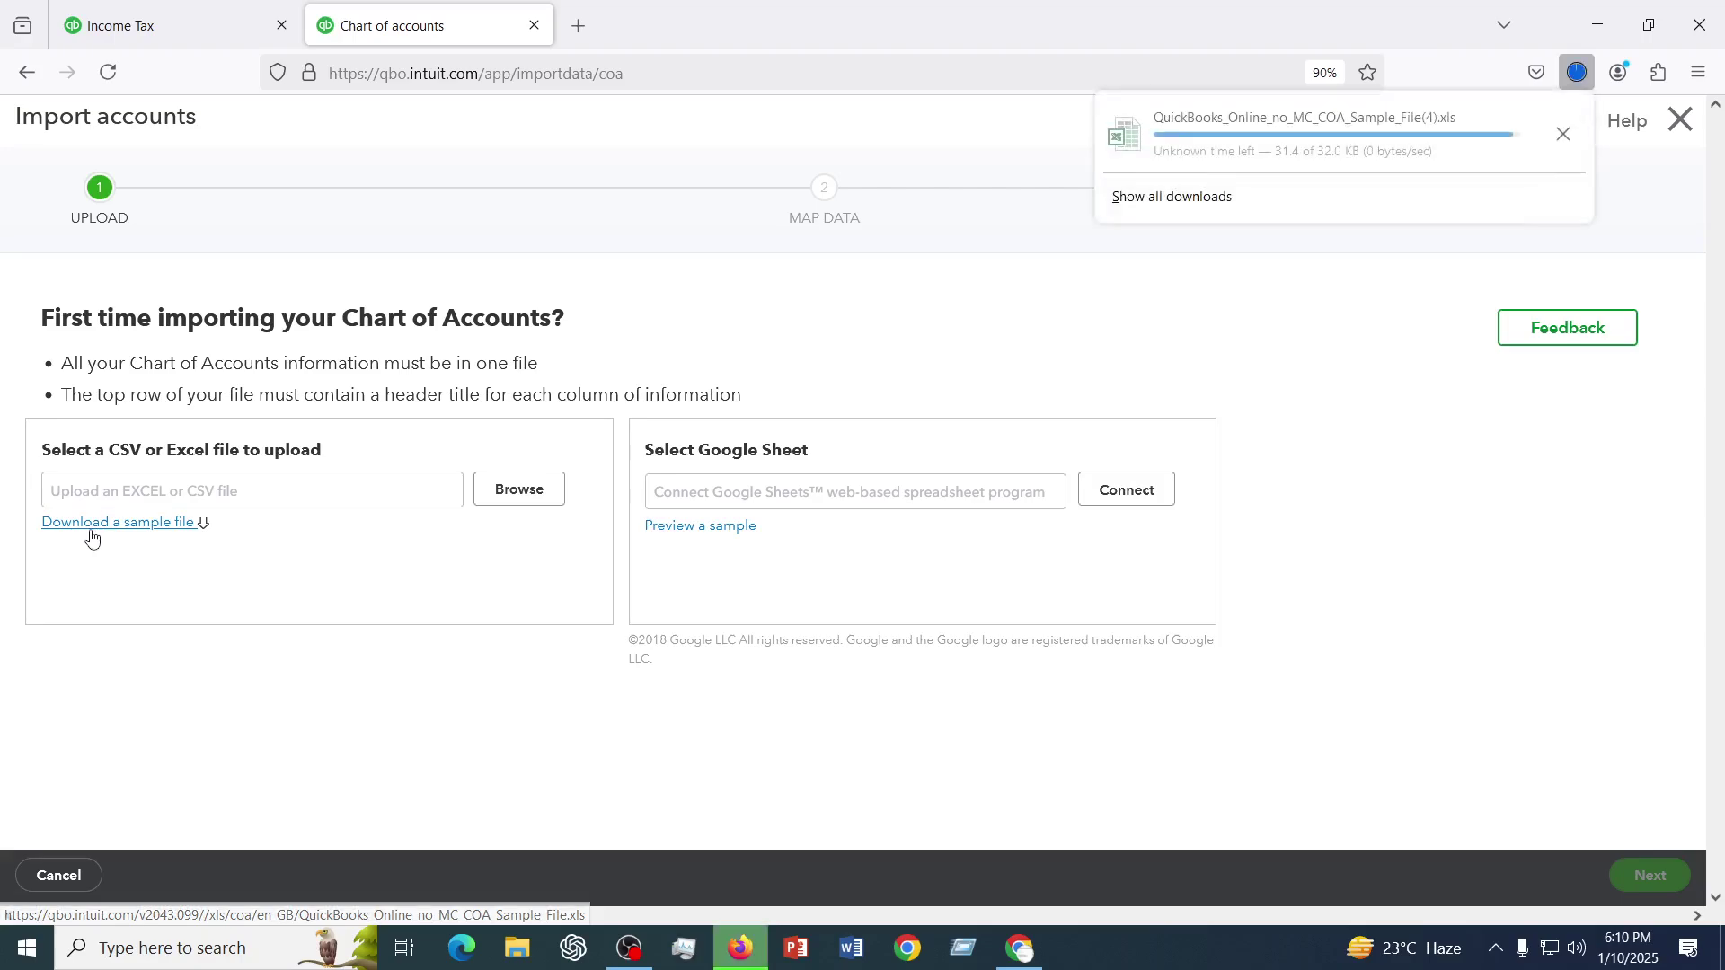
pyautogui.click(1206, 131)
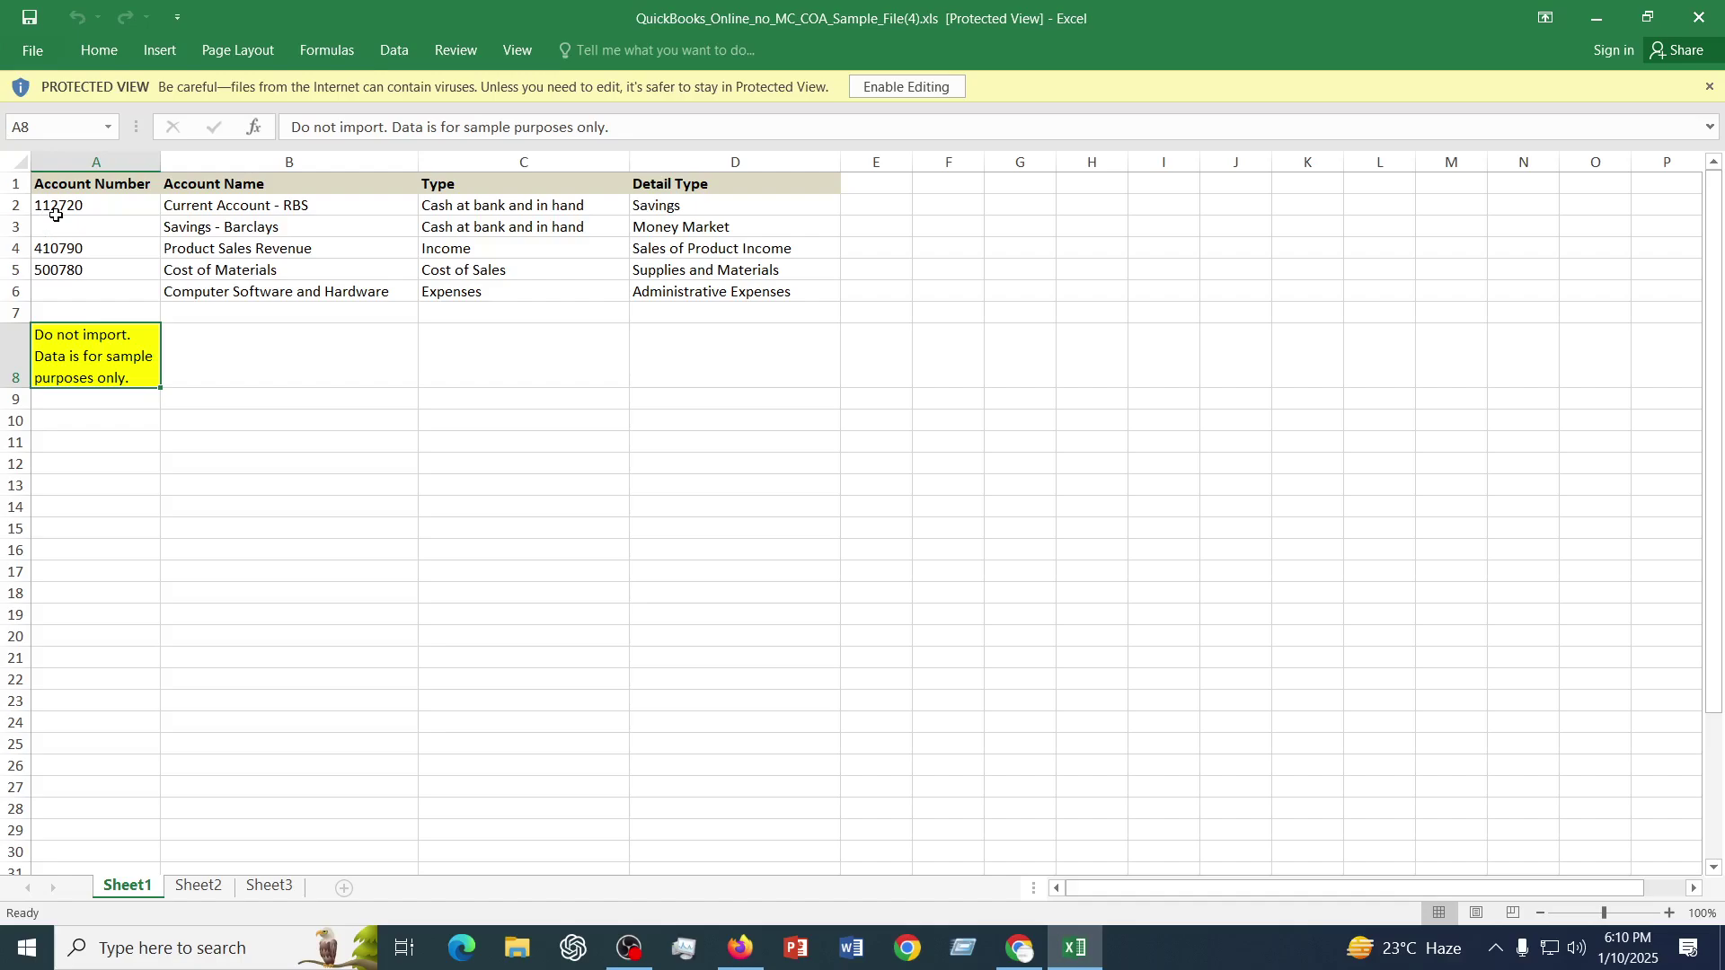
# - Review the five sample accounts and their Account Number, Name, Type and Detail Type columns
pyautogui.moveTo(56, 214); pyautogui.dragTo(57, 273)
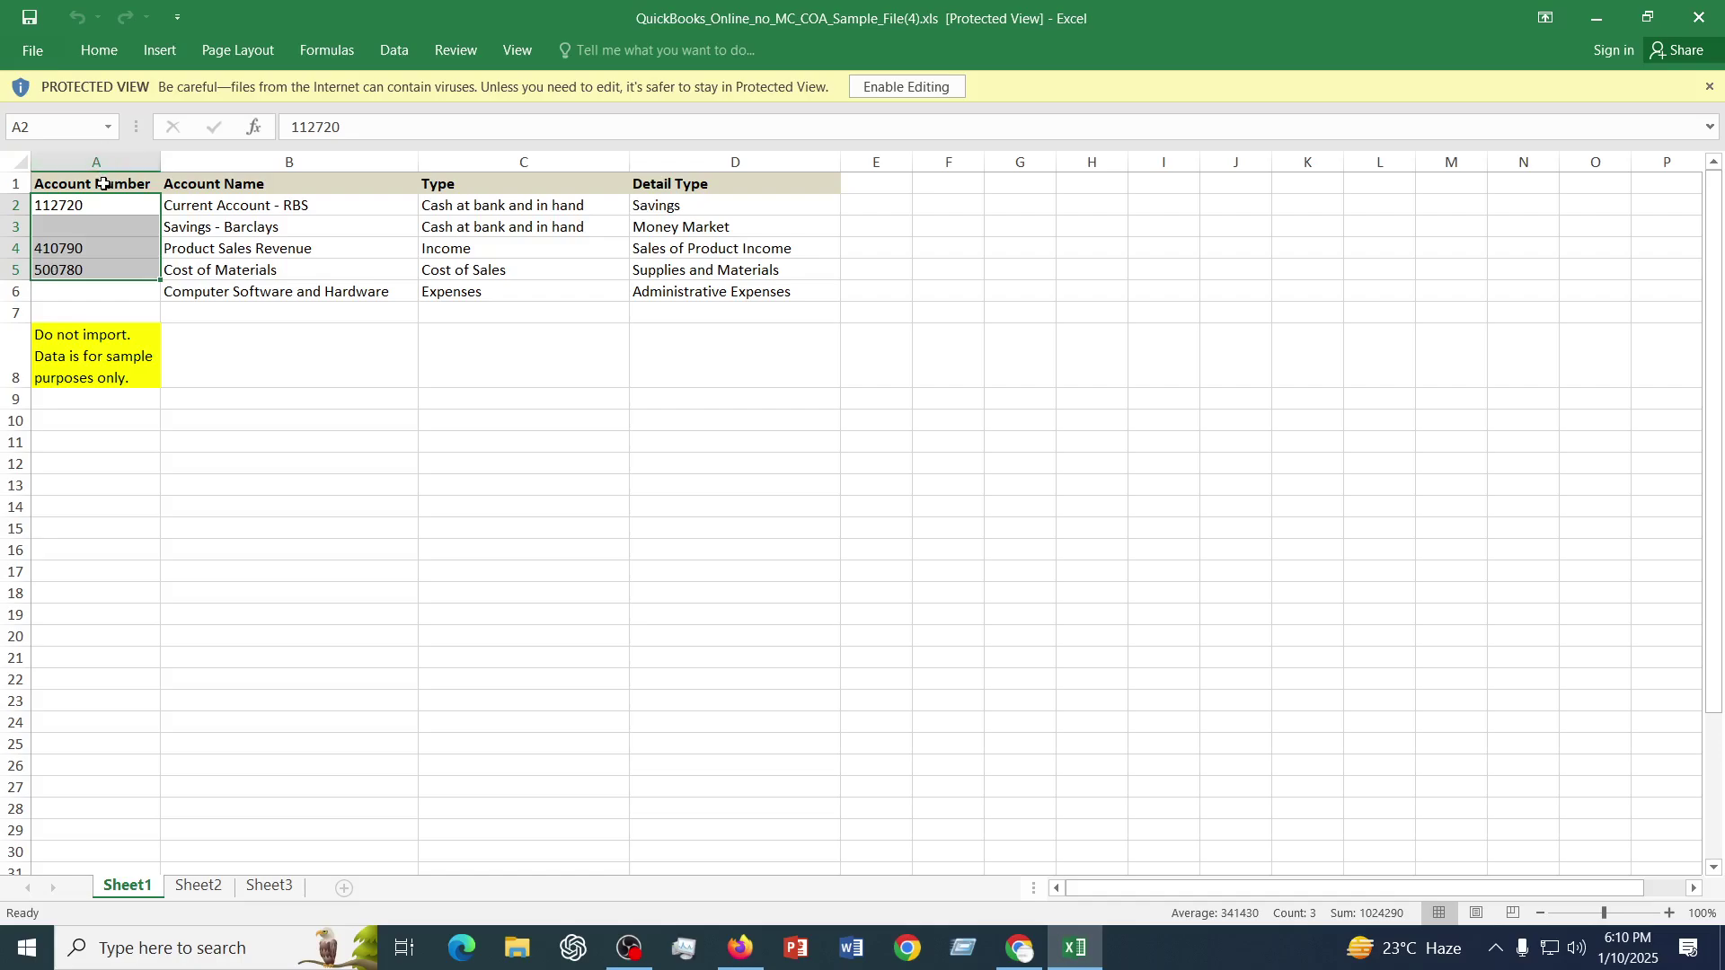
pyautogui.moveTo(103, 183); pyautogui.dragTo(702, 179)
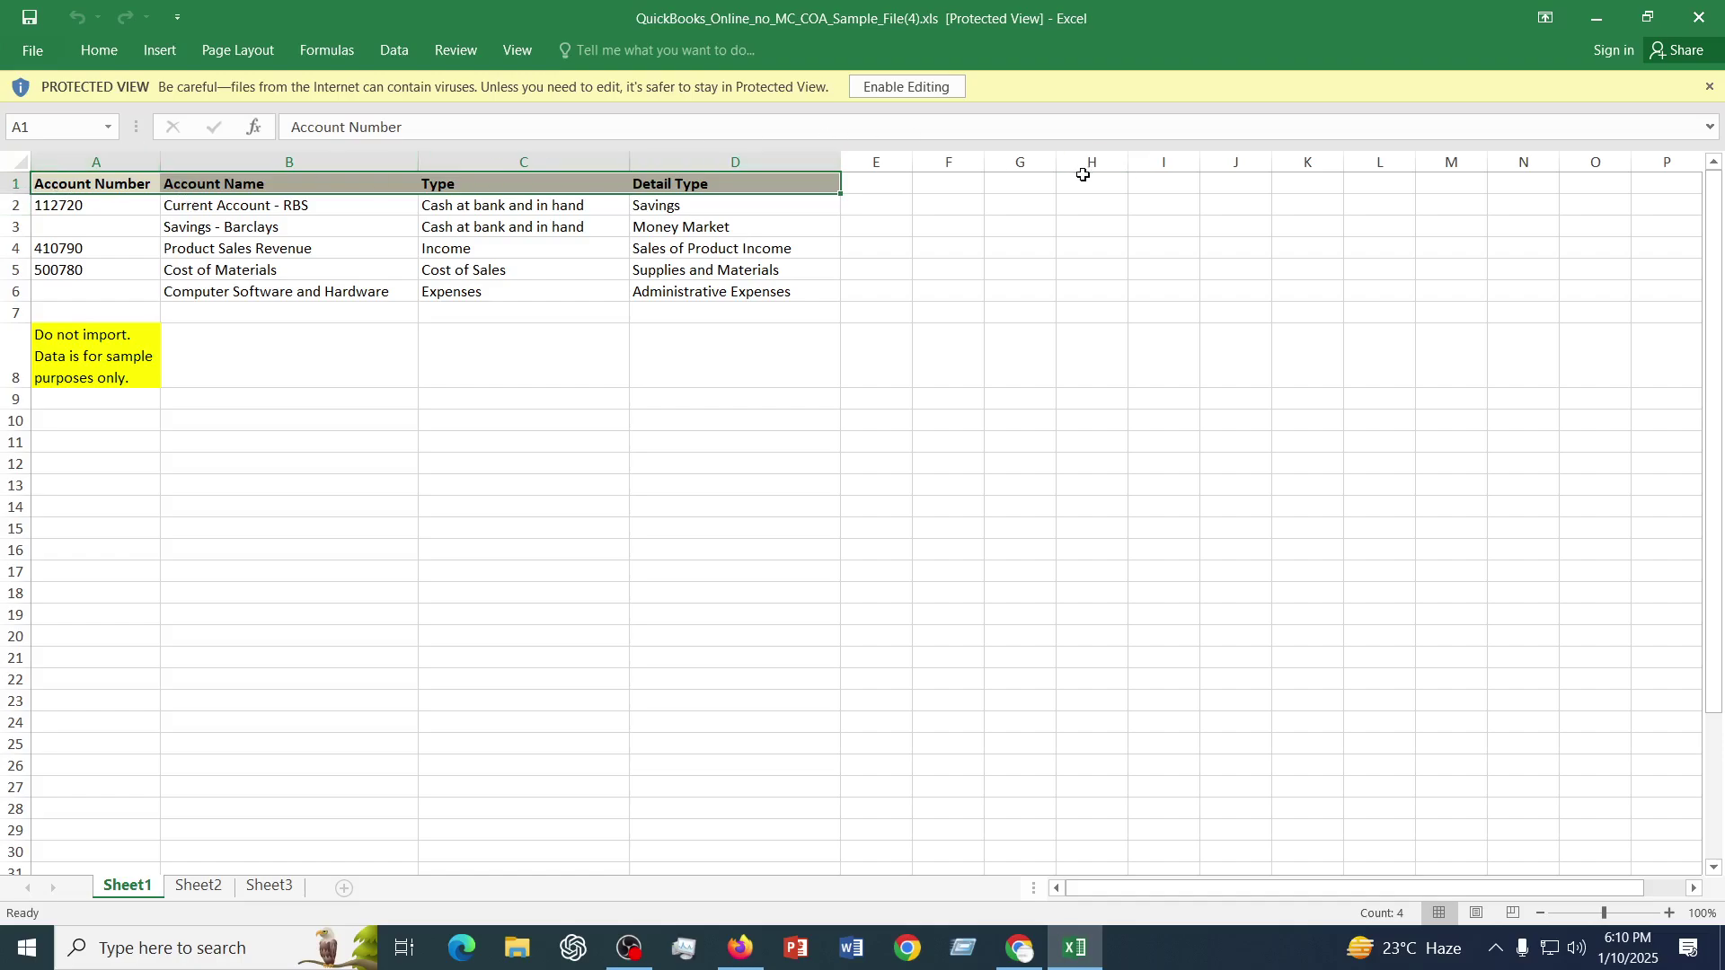
pyautogui.moveTo(68, 211); pyautogui.dragTo(740, 291)
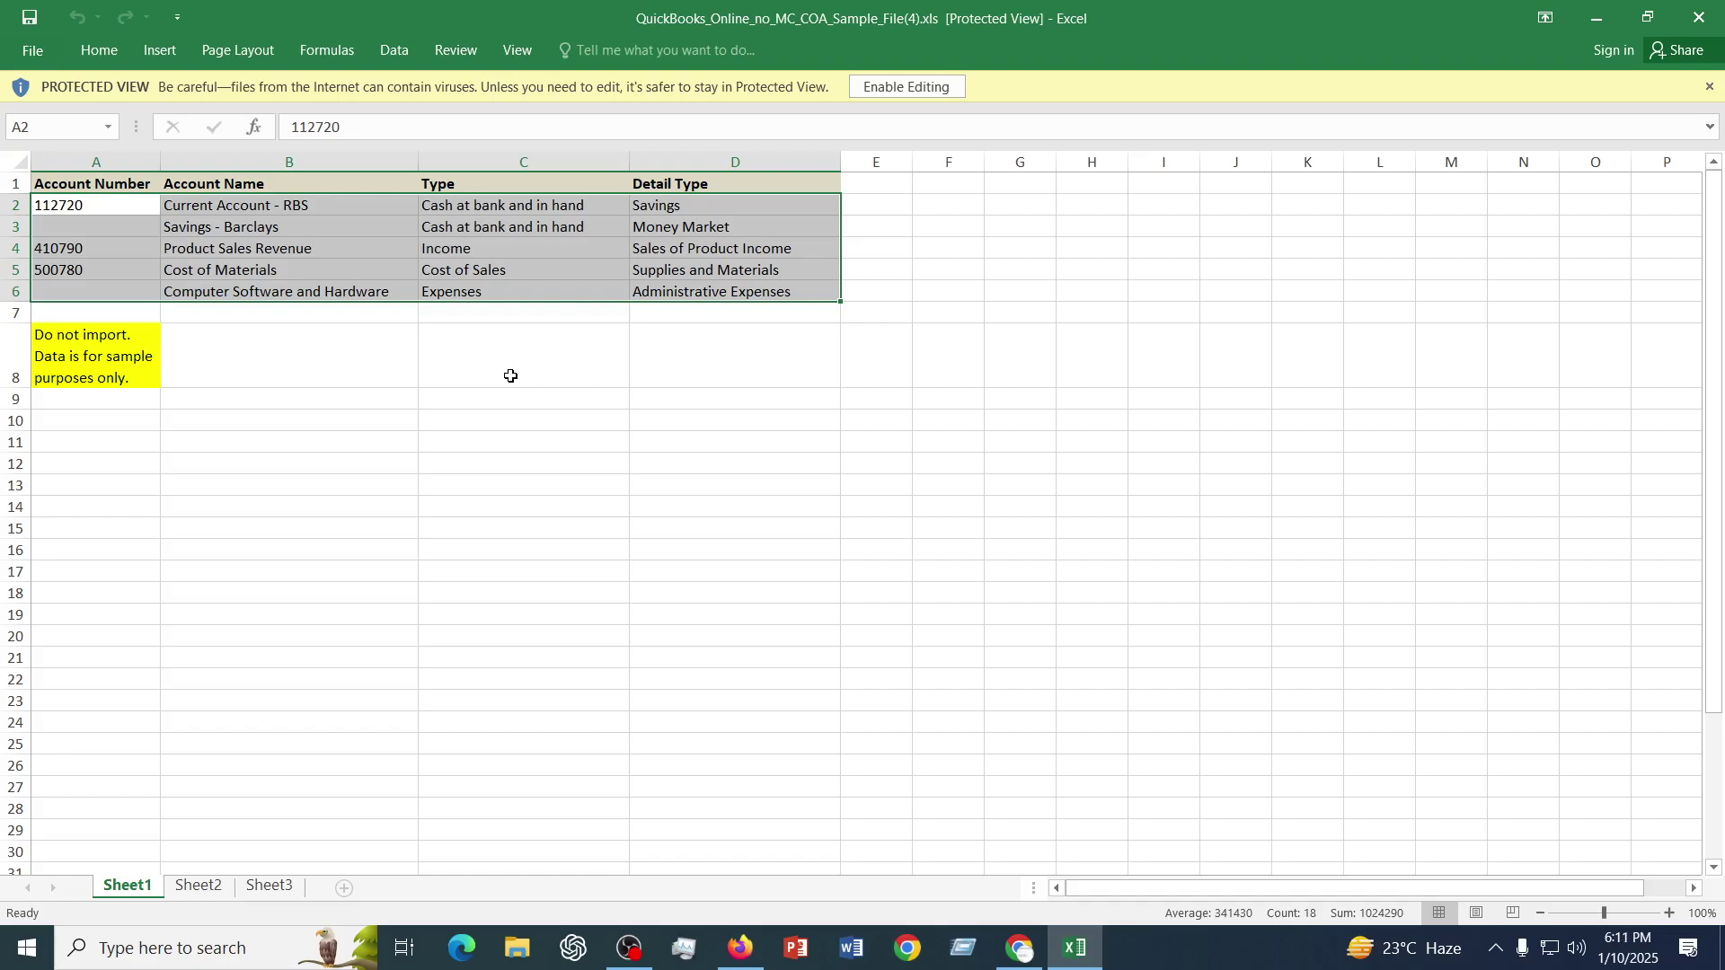
pyautogui.click(569, 530)
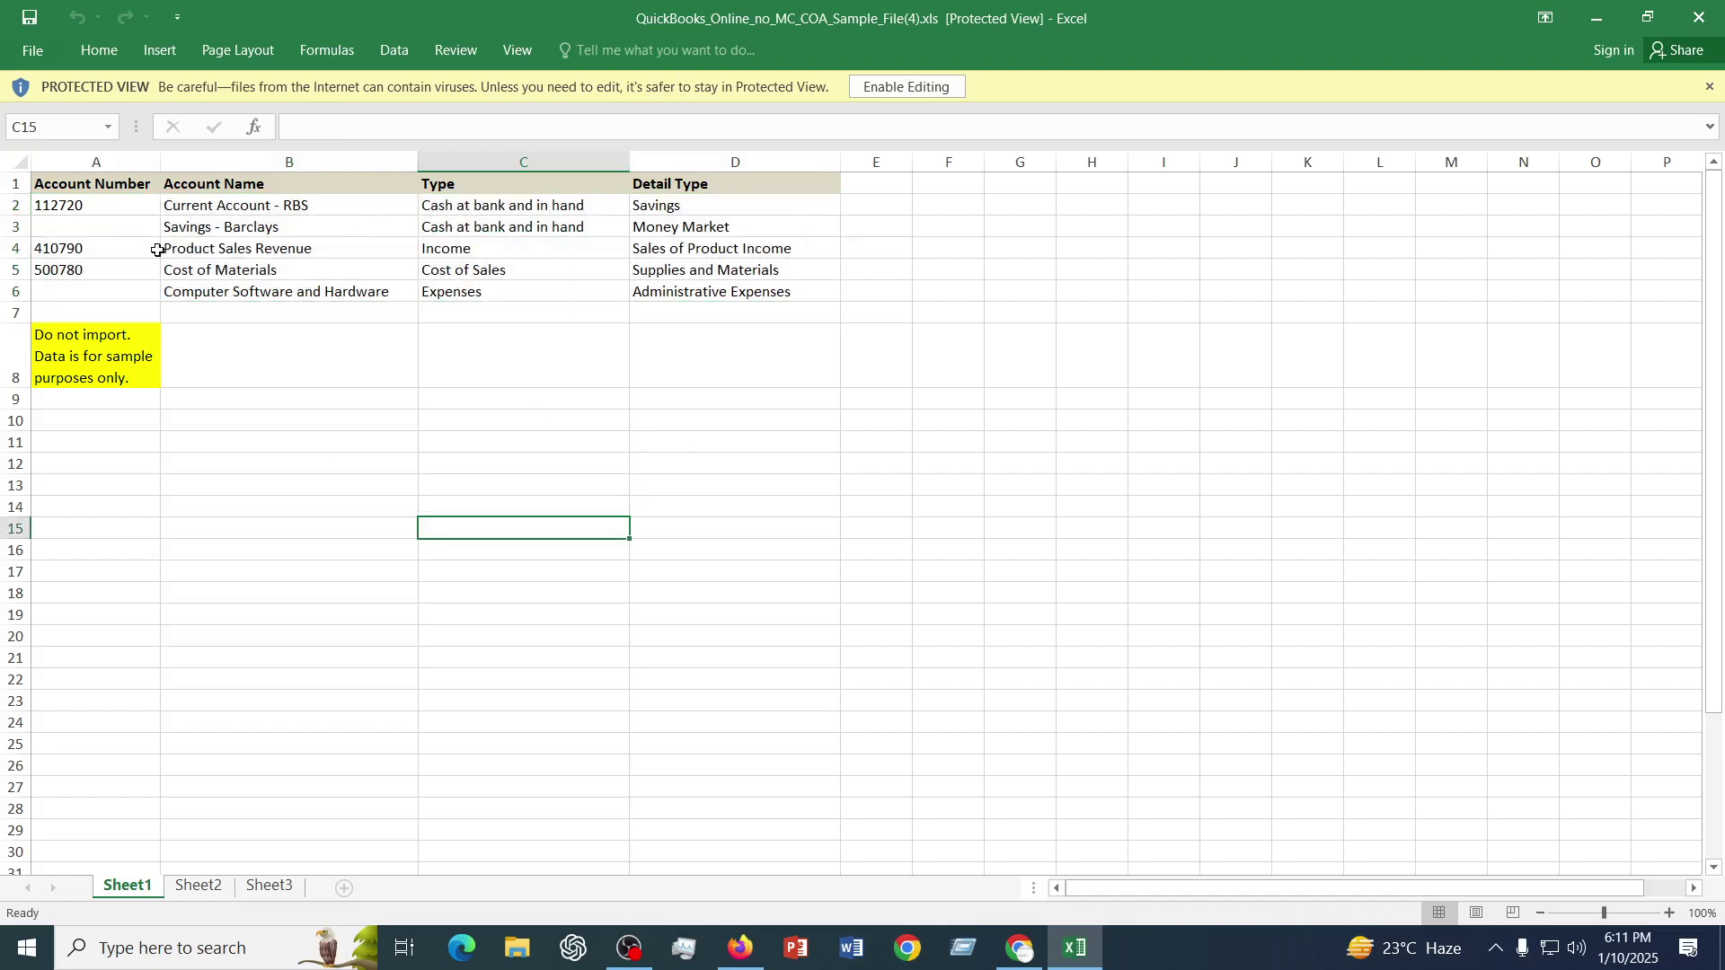
pyautogui.click(711, 163)
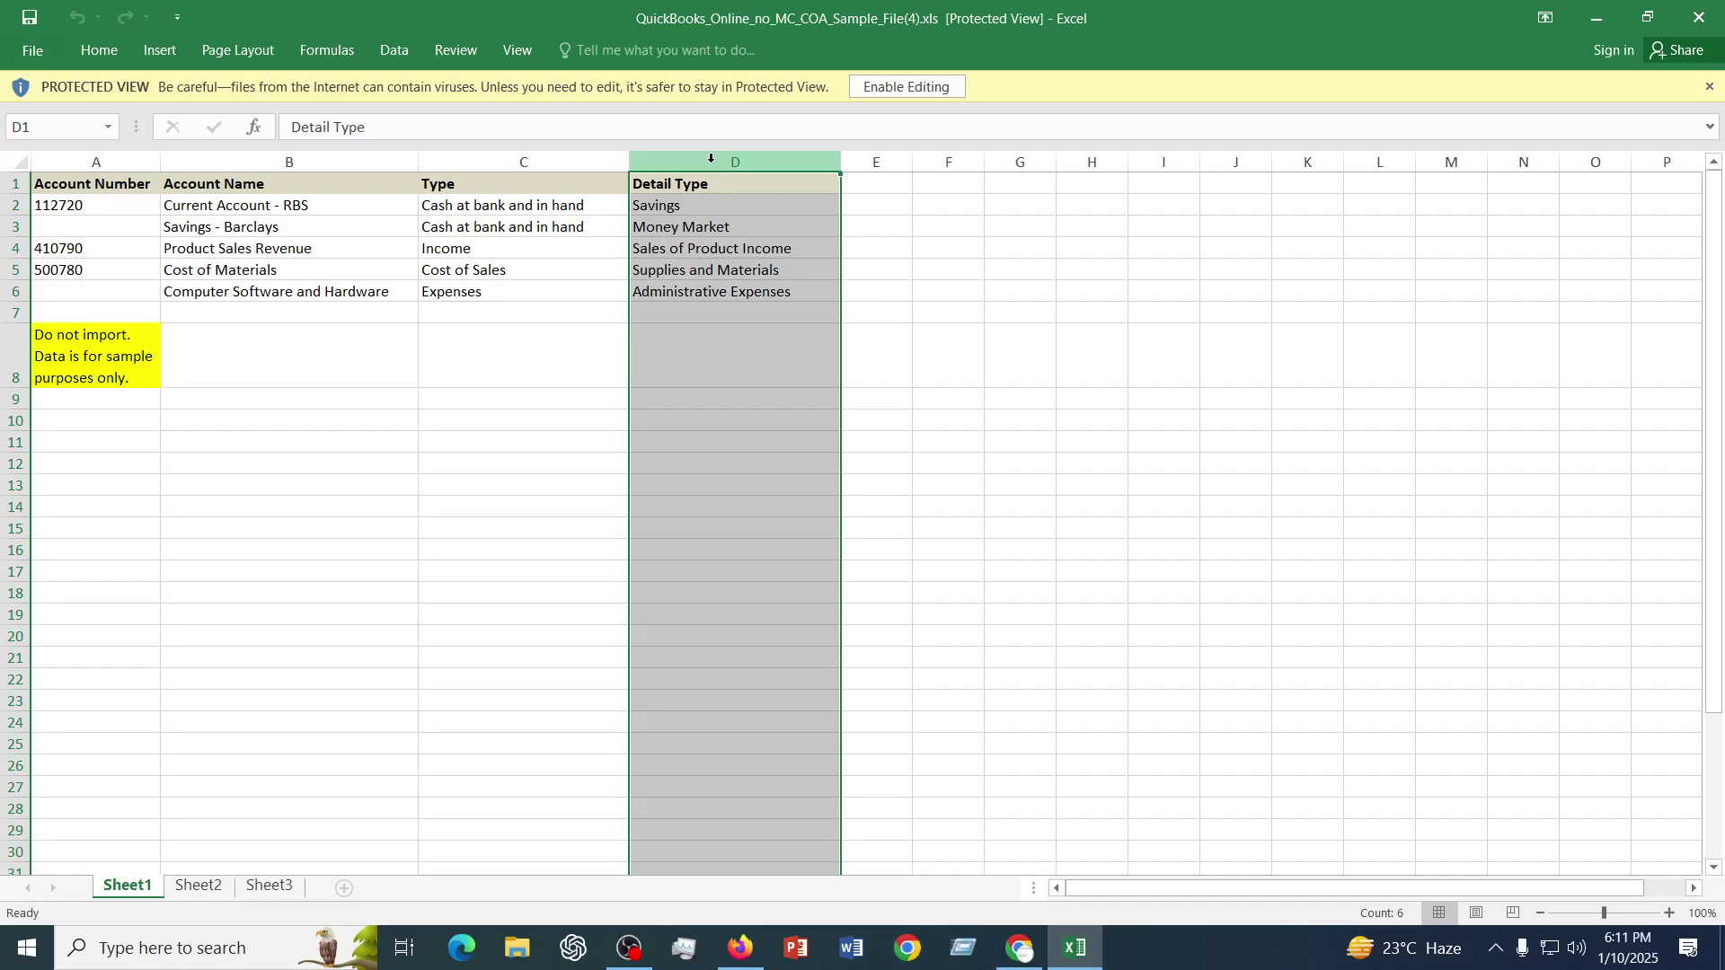
pyautogui.click(262, 445)
pyautogui.moveTo(52, 205); pyautogui.dragTo(854, 339)
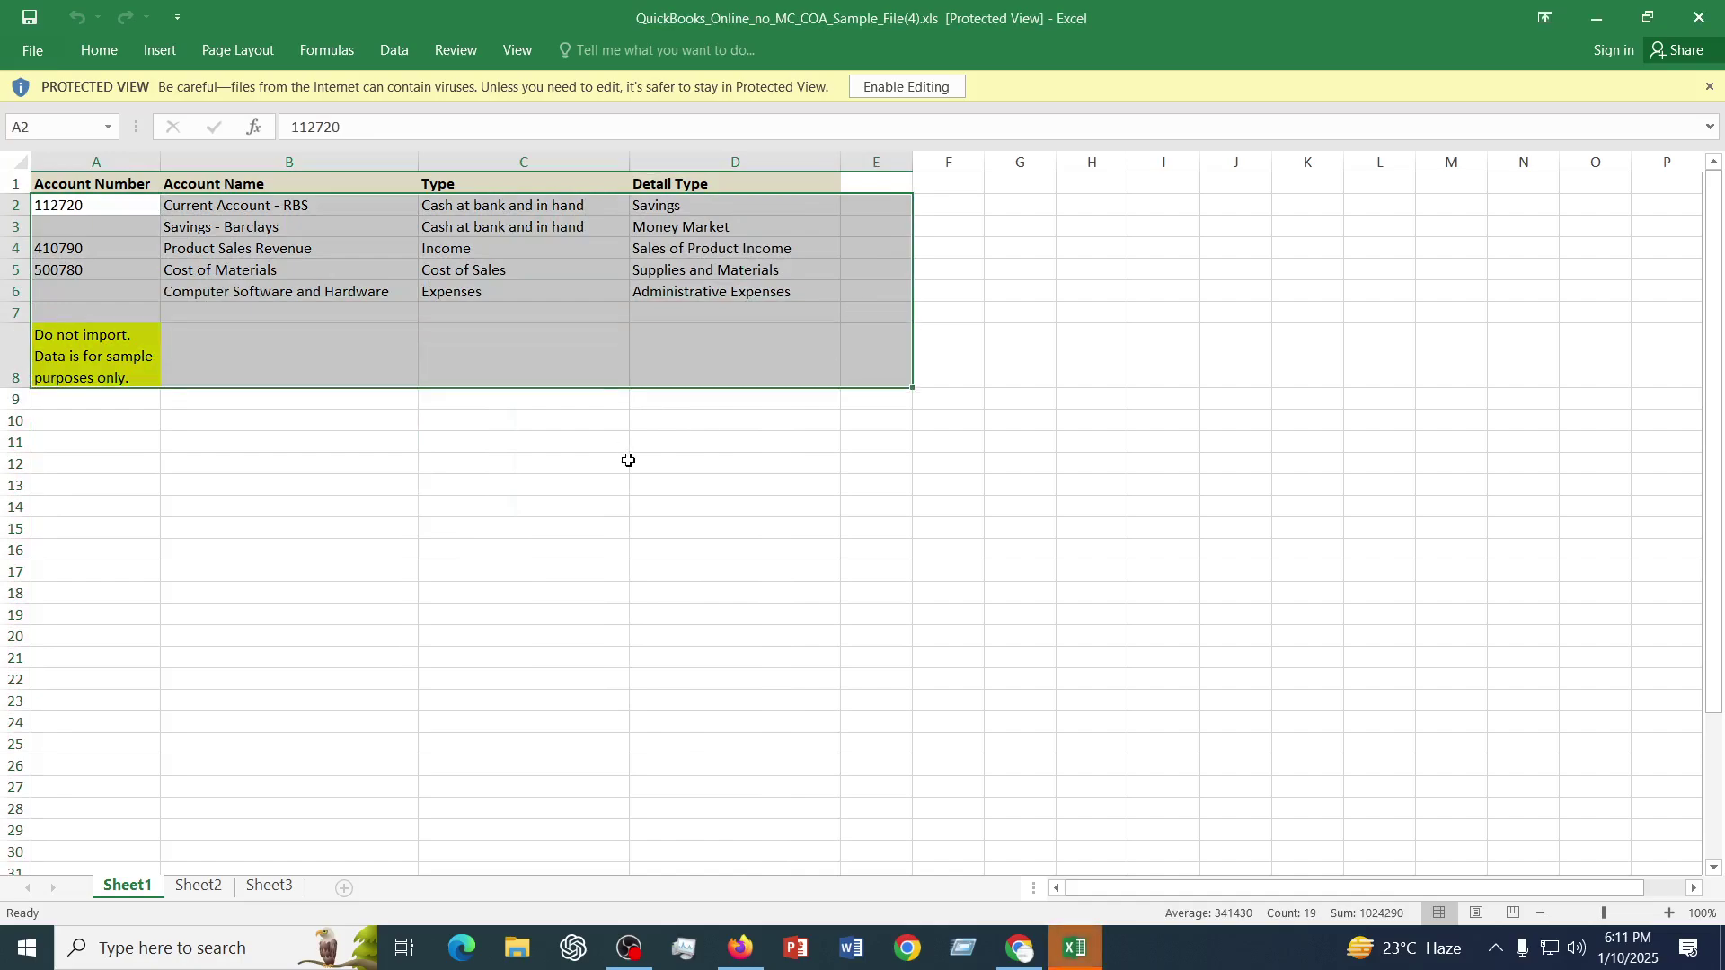
pyautogui.click(430, 458)
# - Enable editing on the Protected View file and select the sample rows and note, A2:D8
pyautogui.click(1217, 635)
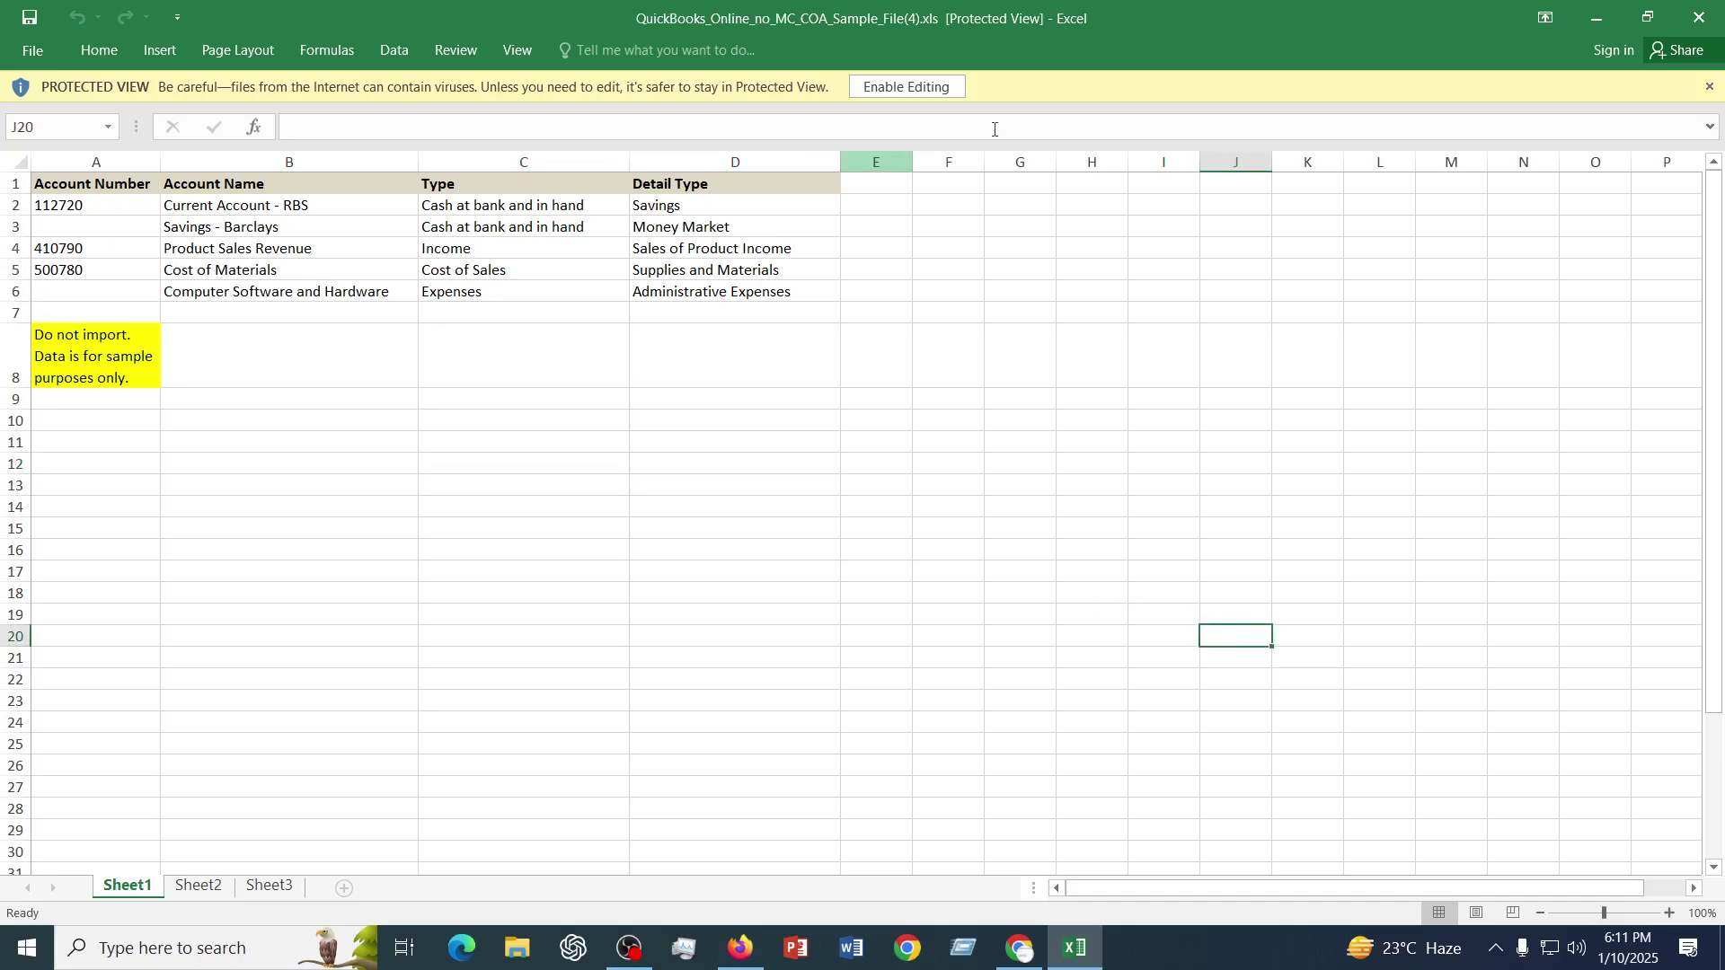
pyautogui.click(932, 86)
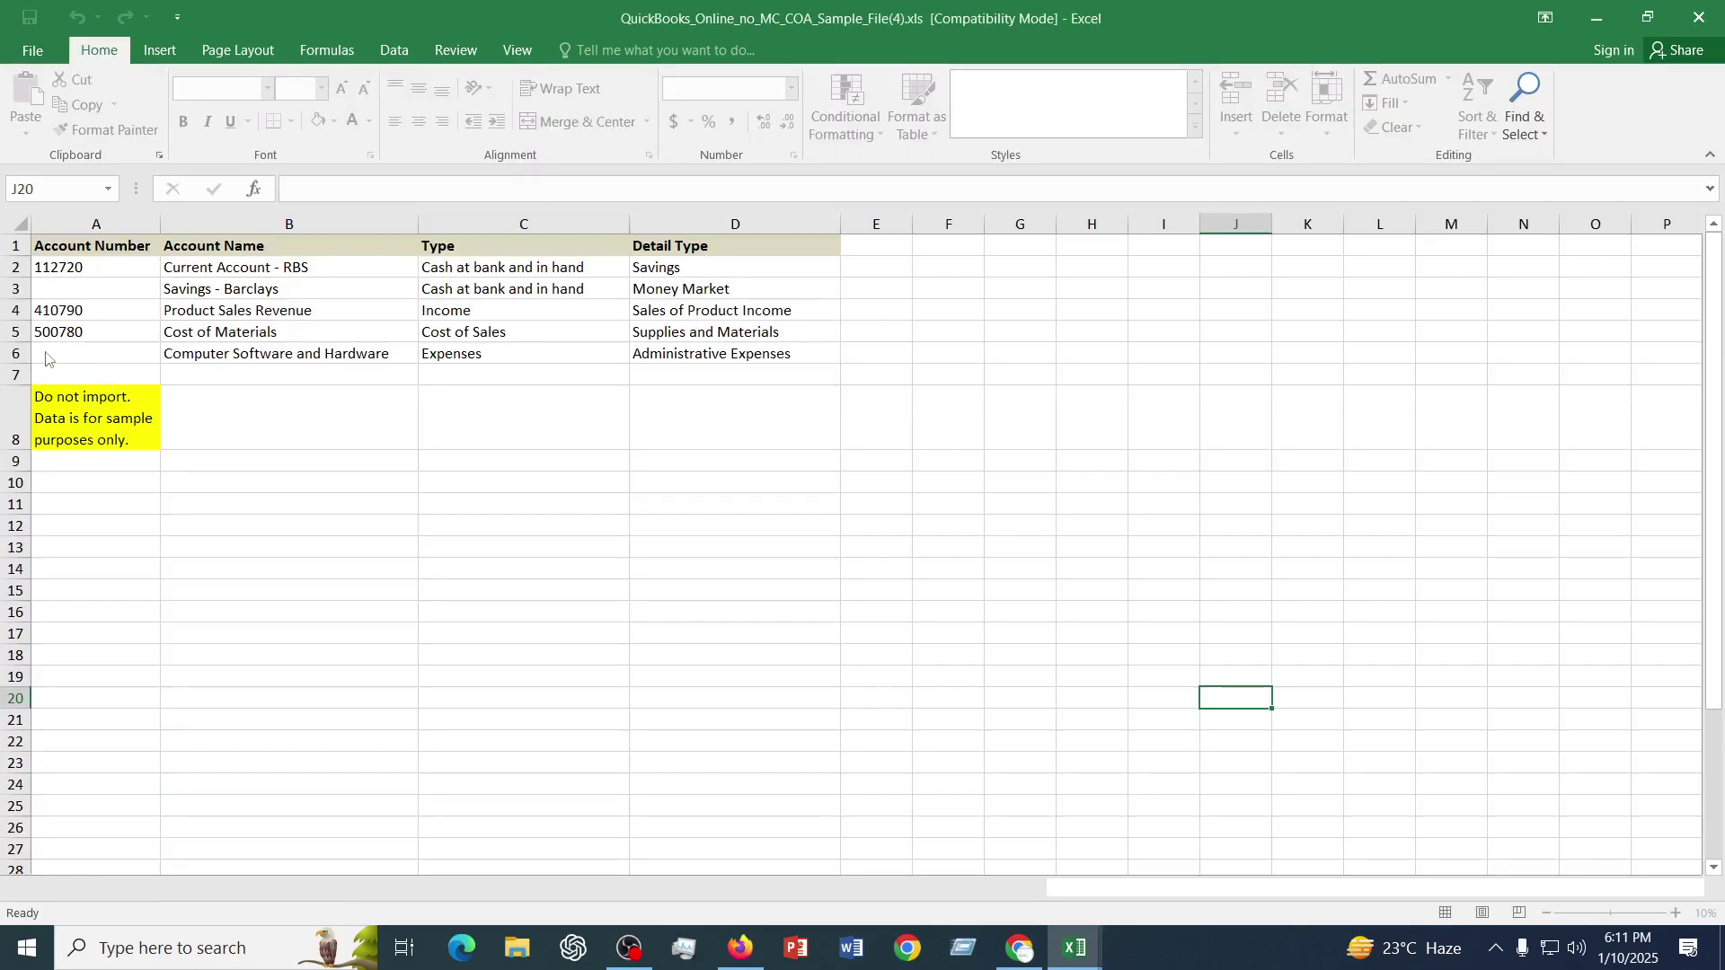
pyautogui.moveTo(41, 262); pyautogui.dragTo(720, 409)
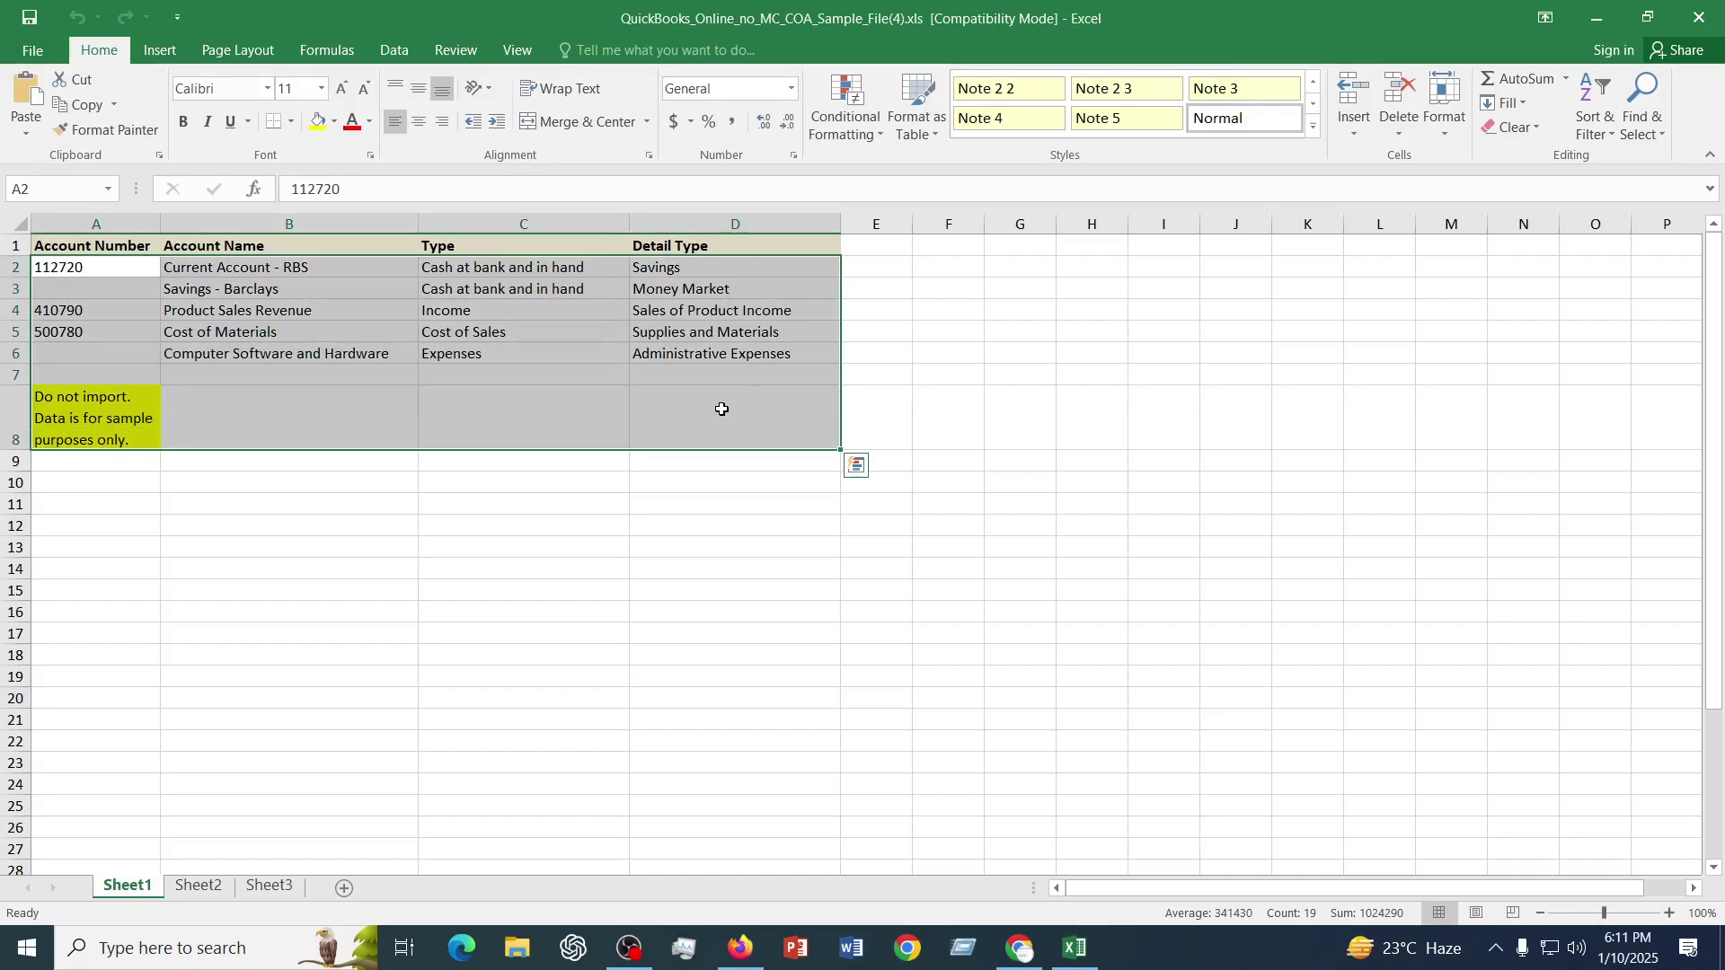
# - Delete the contents of A2:D8, confirm cells A2–D2 are empty, and select headers A1:D1
pyautogui.press('Delete')
pyautogui.click(655, 679)
pyautogui.click(78, 273)
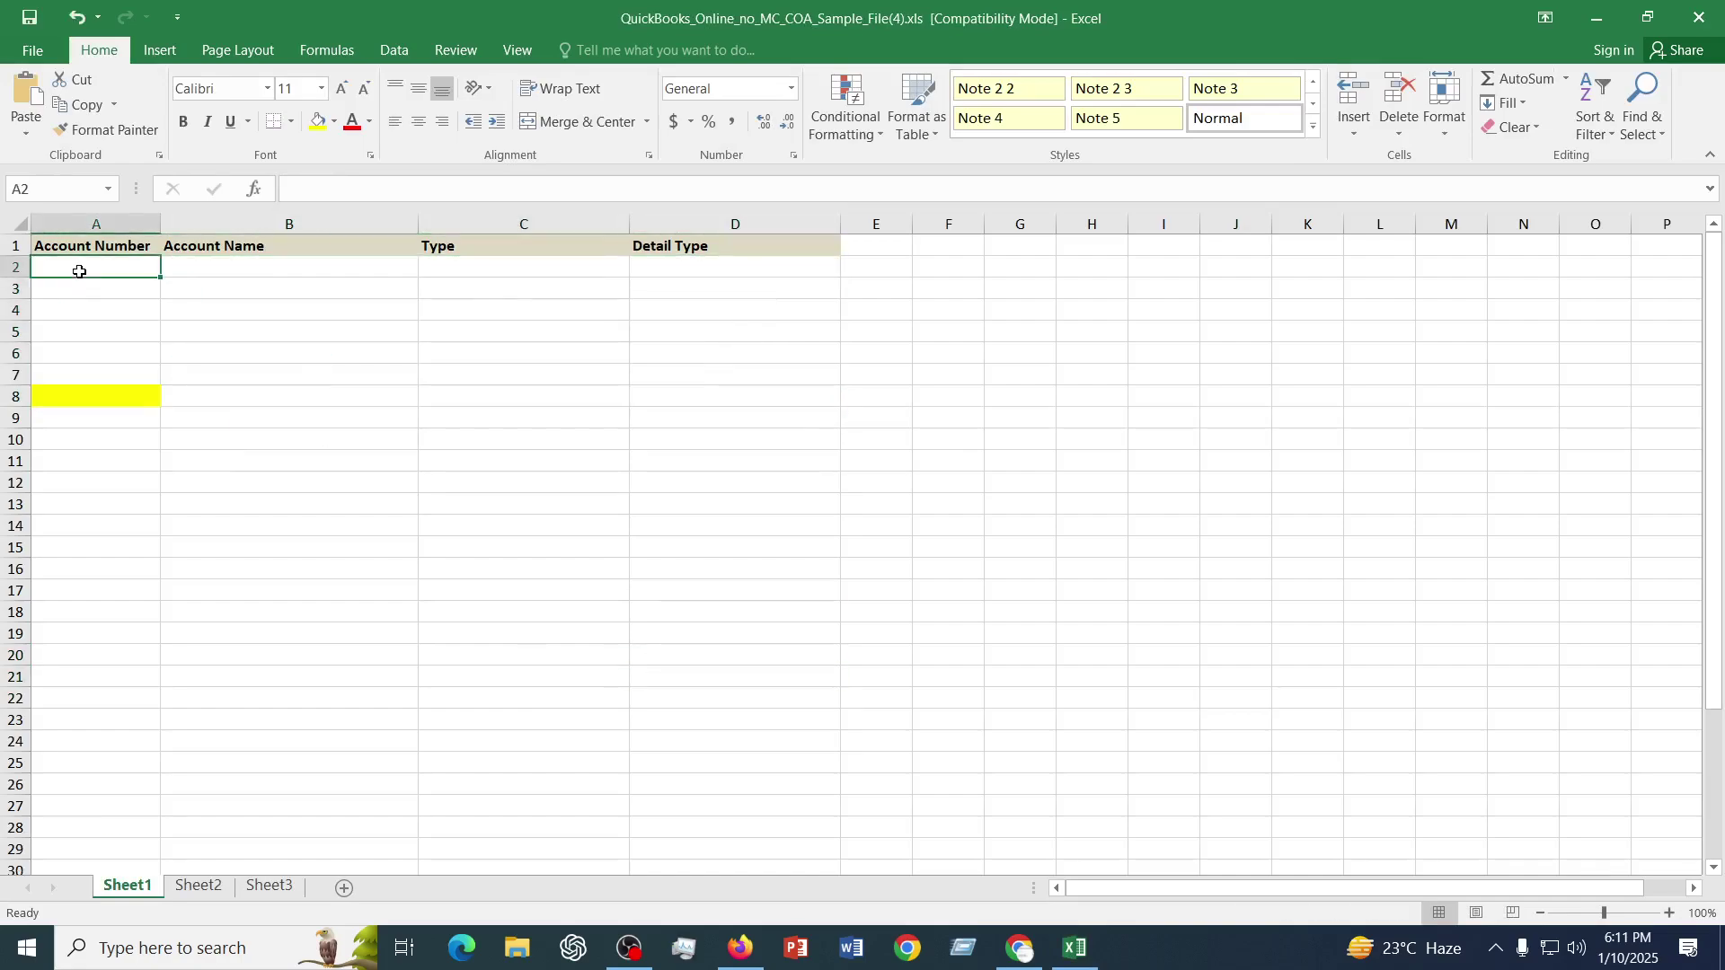
pyautogui.click(366, 272)
pyautogui.click(477, 268)
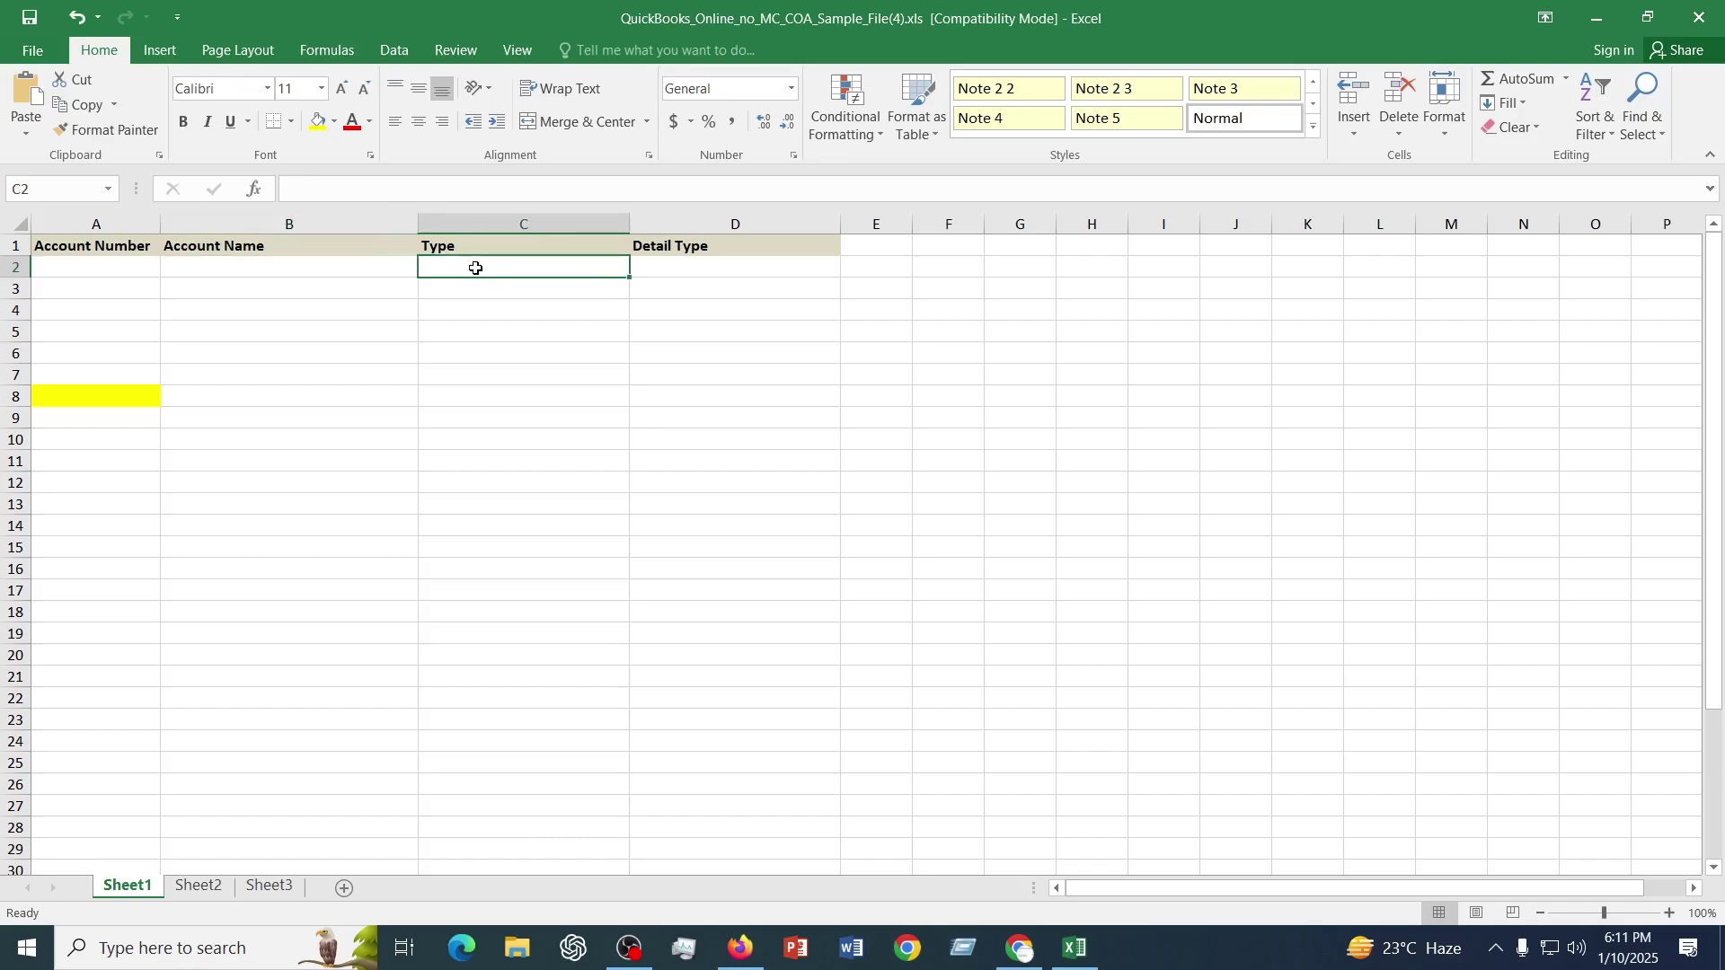
pyautogui.click(687, 268)
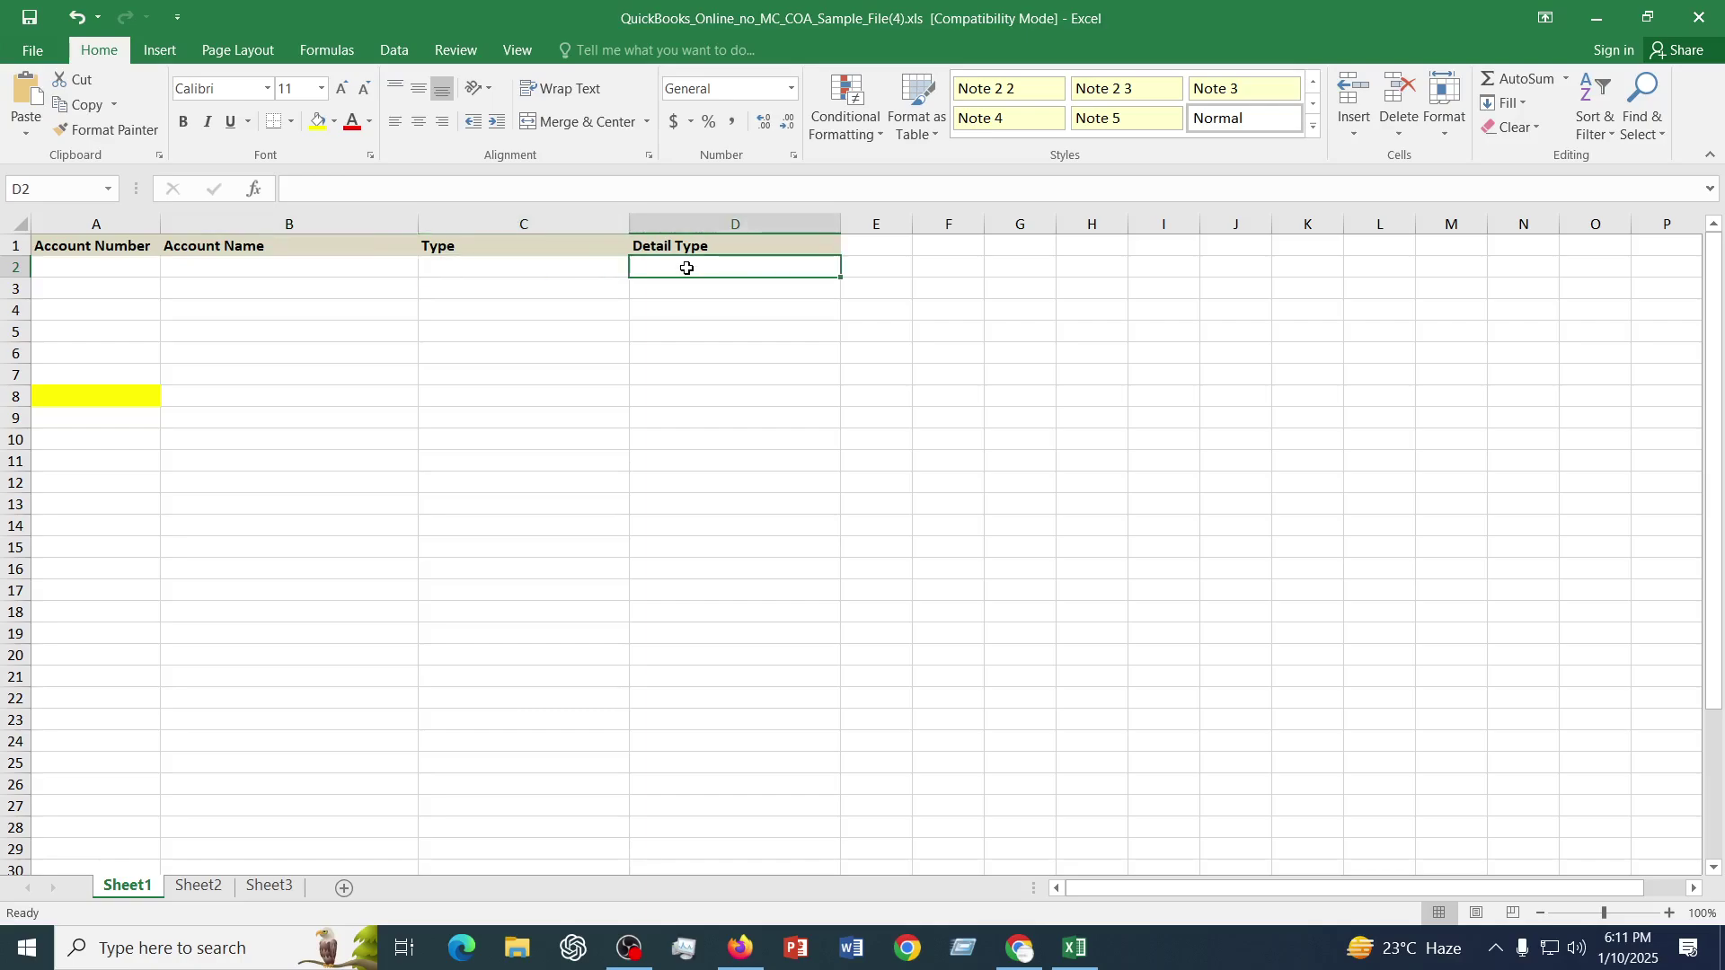
pyautogui.moveTo(95, 248); pyautogui.dragTo(764, 247)
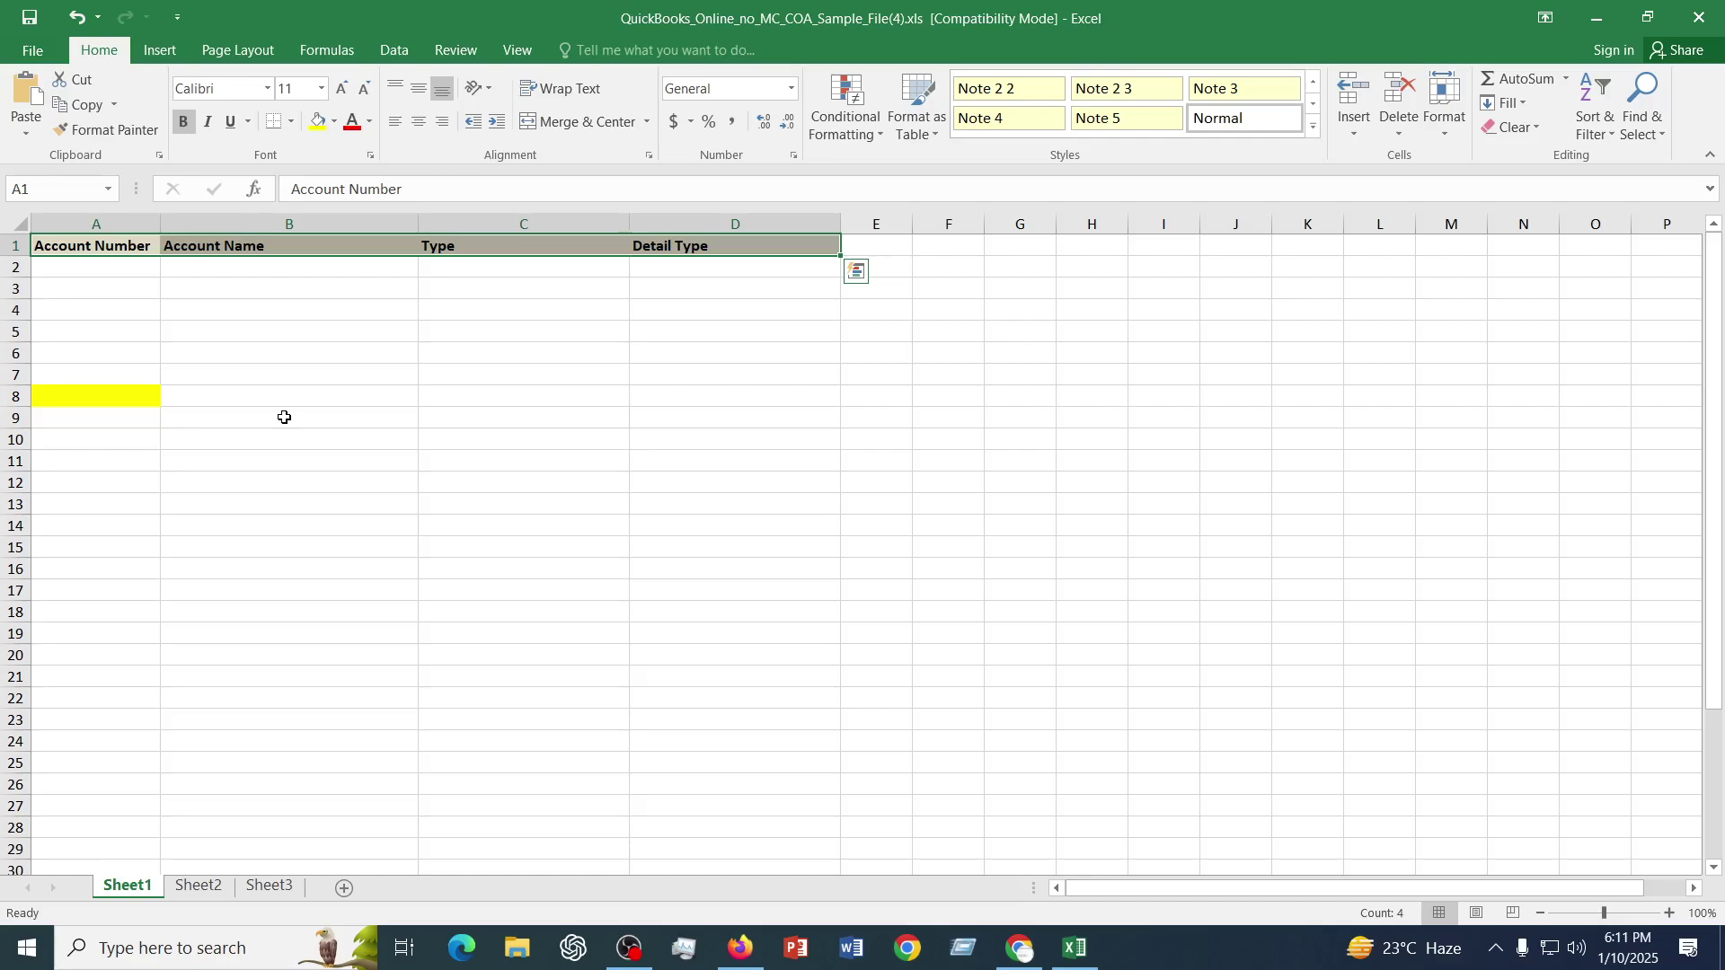
# - Verify rows 2–7 under the headers are empty, including Detail Type cells D2:D7
pyautogui.click(284, 417)
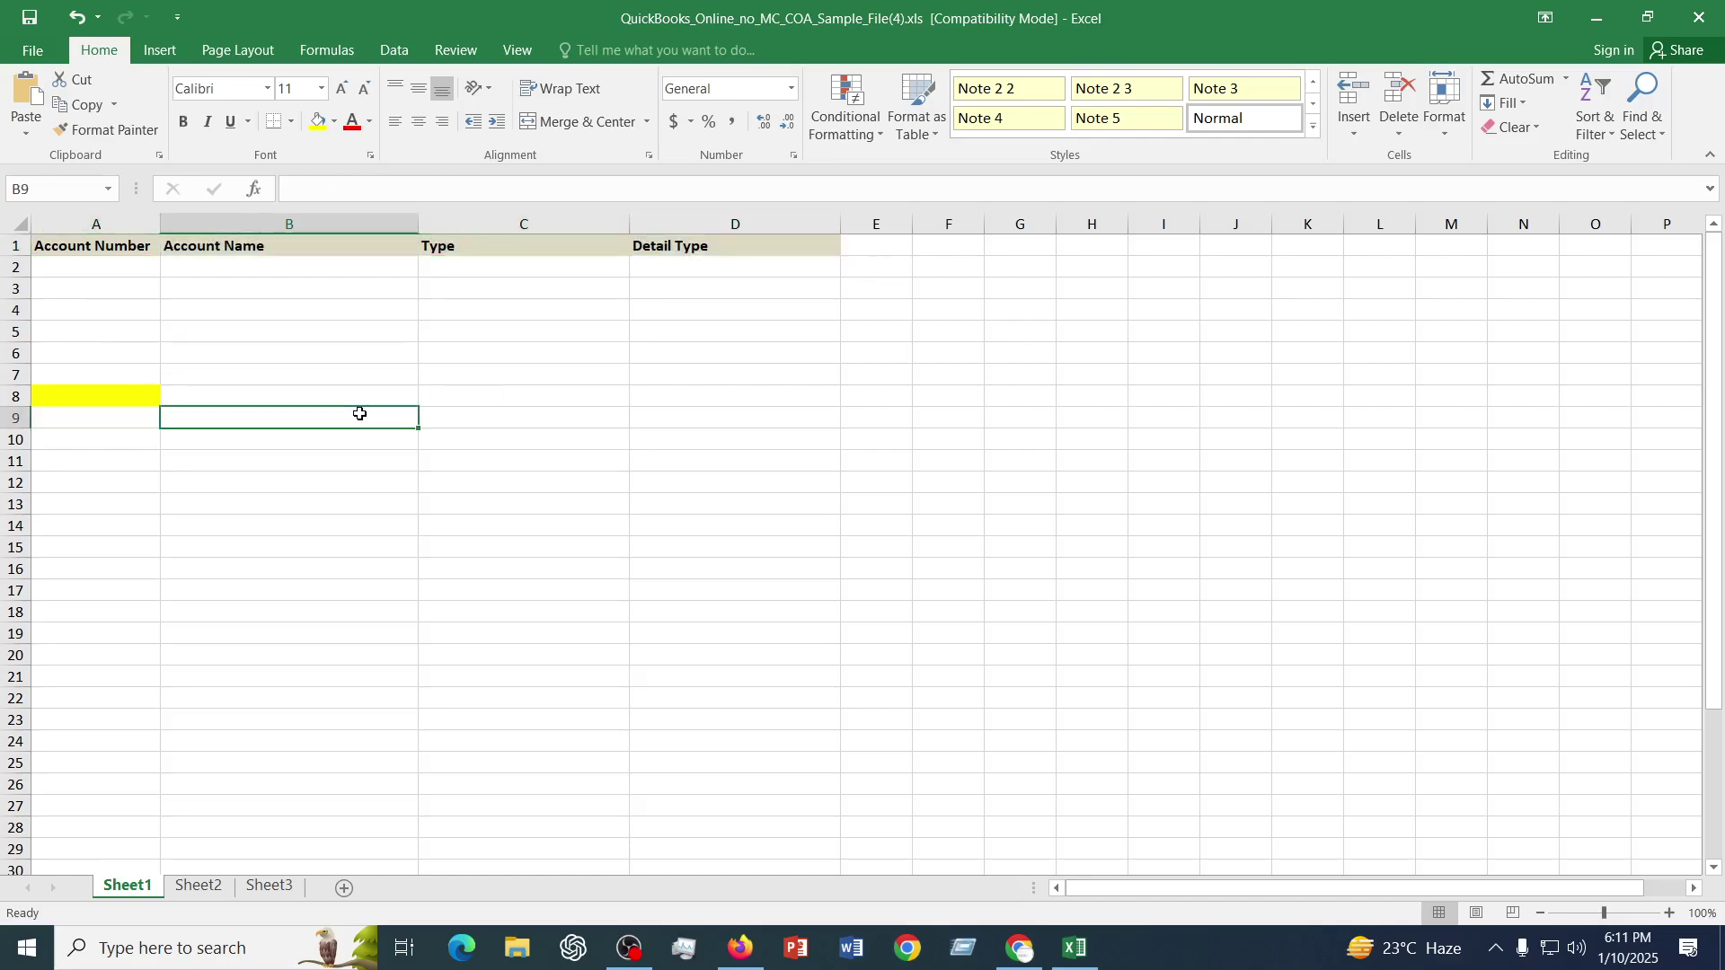
pyautogui.moveTo(104, 265); pyautogui.dragTo(654, 370)
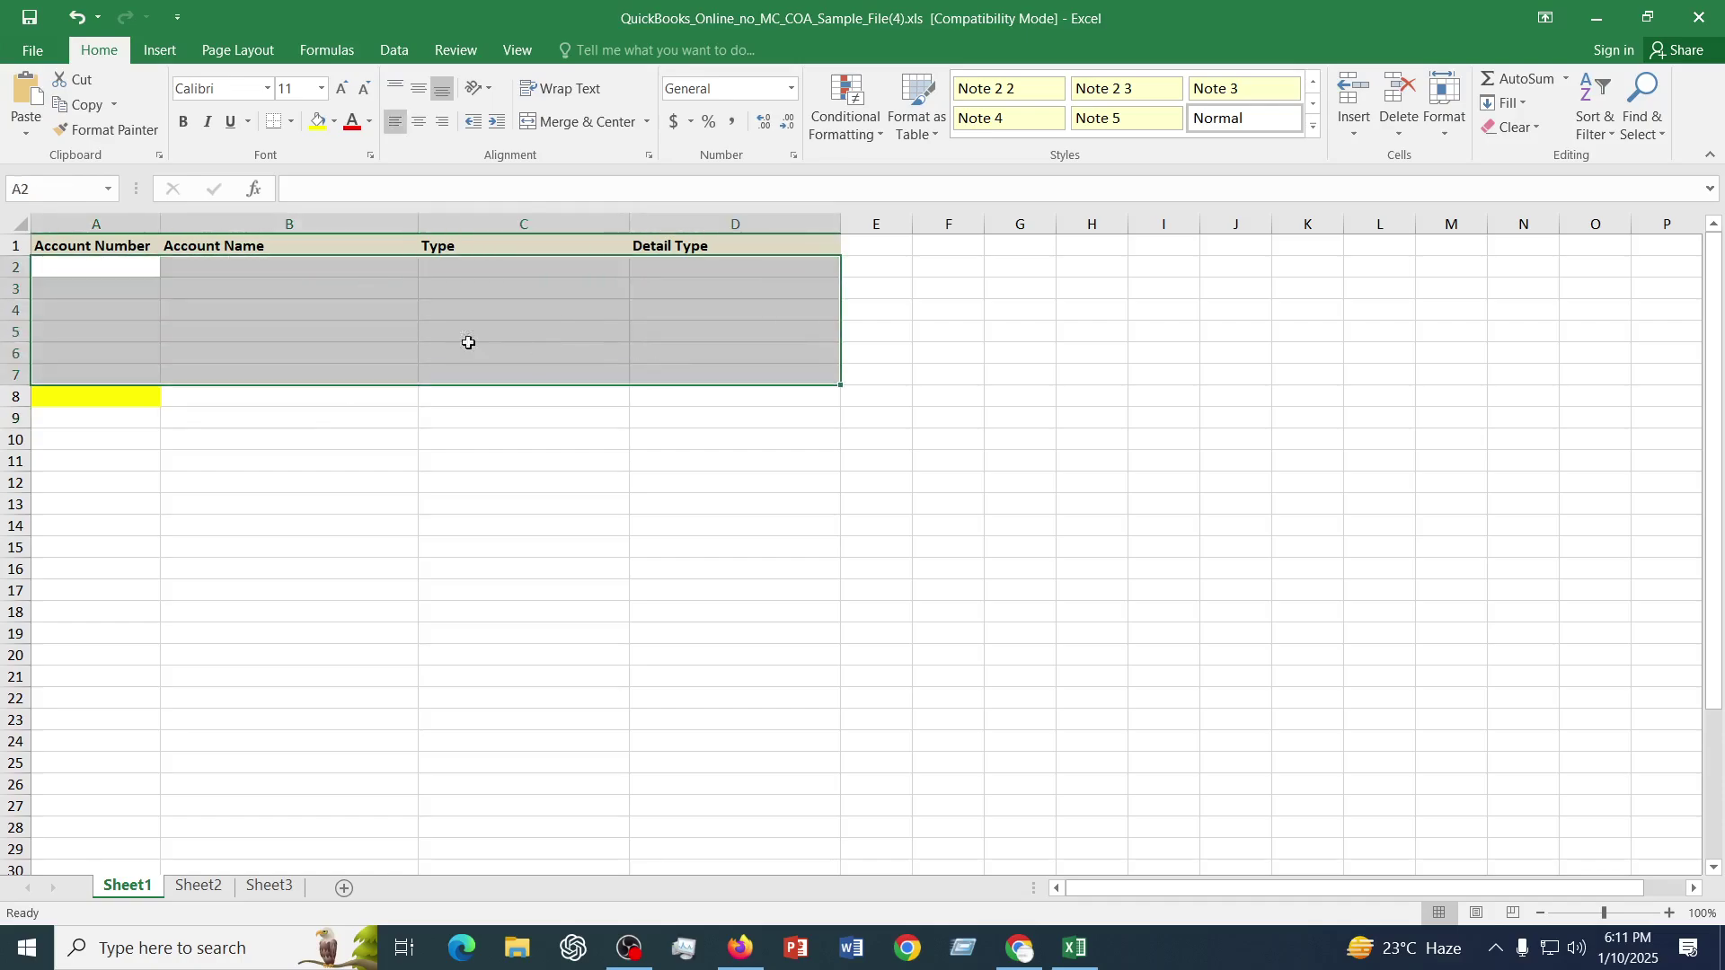
pyautogui.click(308, 440)
pyautogui.click(269, 262)
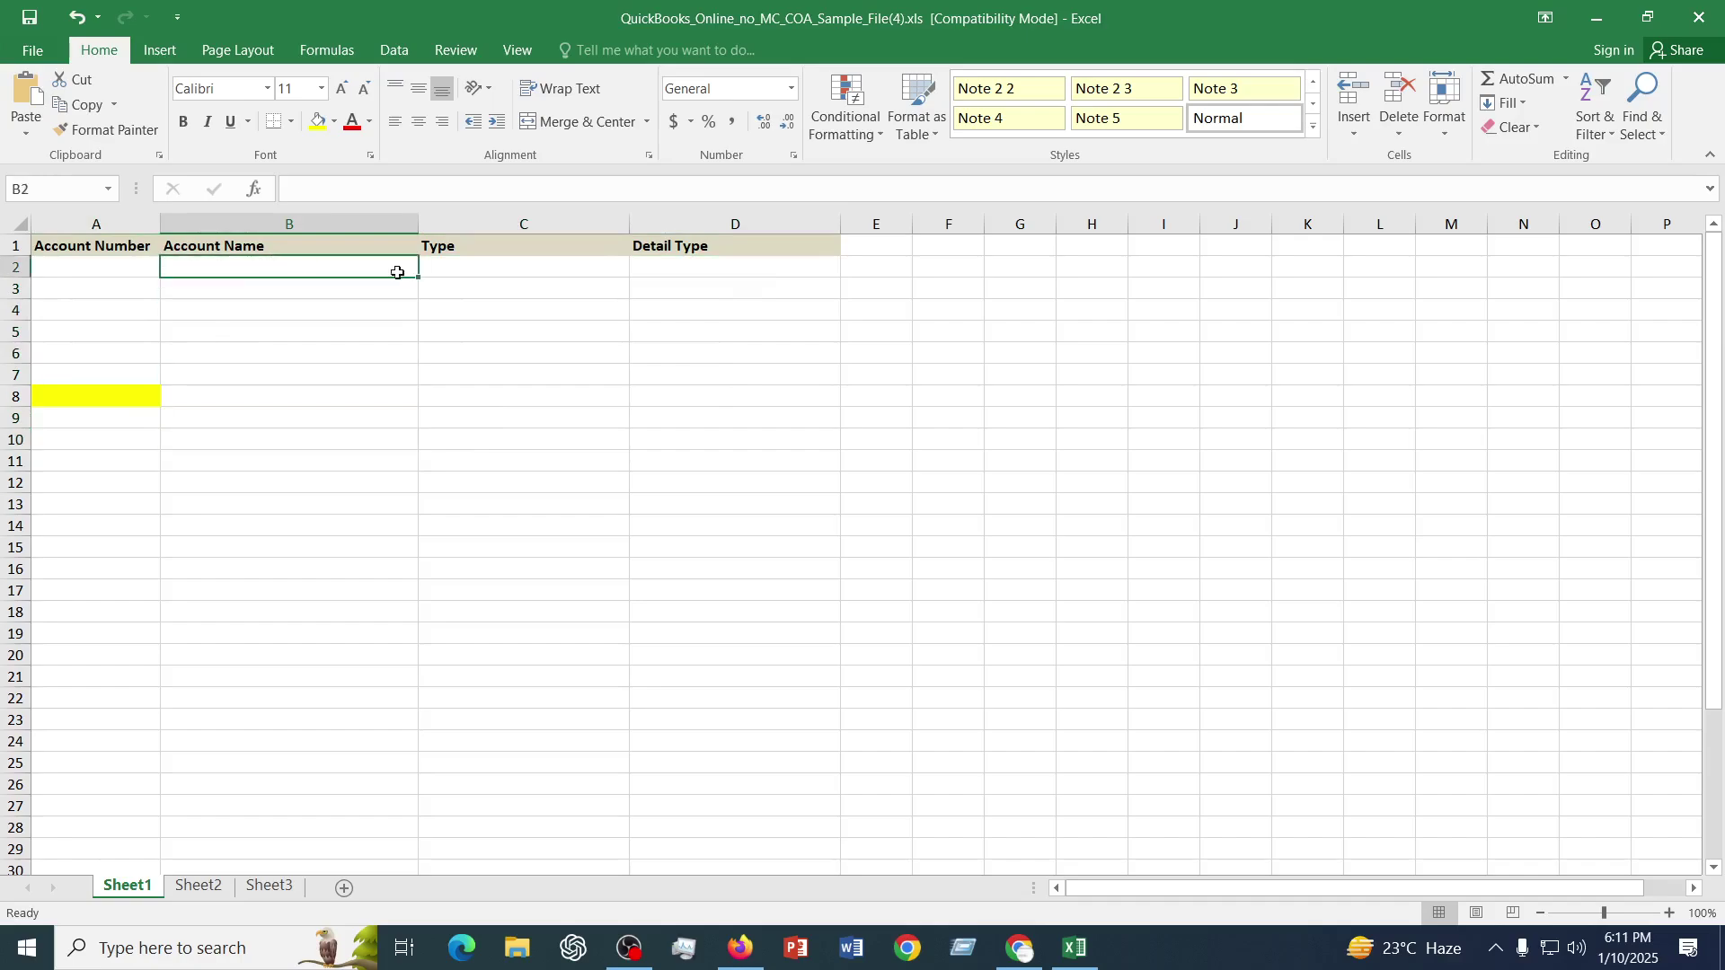
pyautogui.click(444, 273)
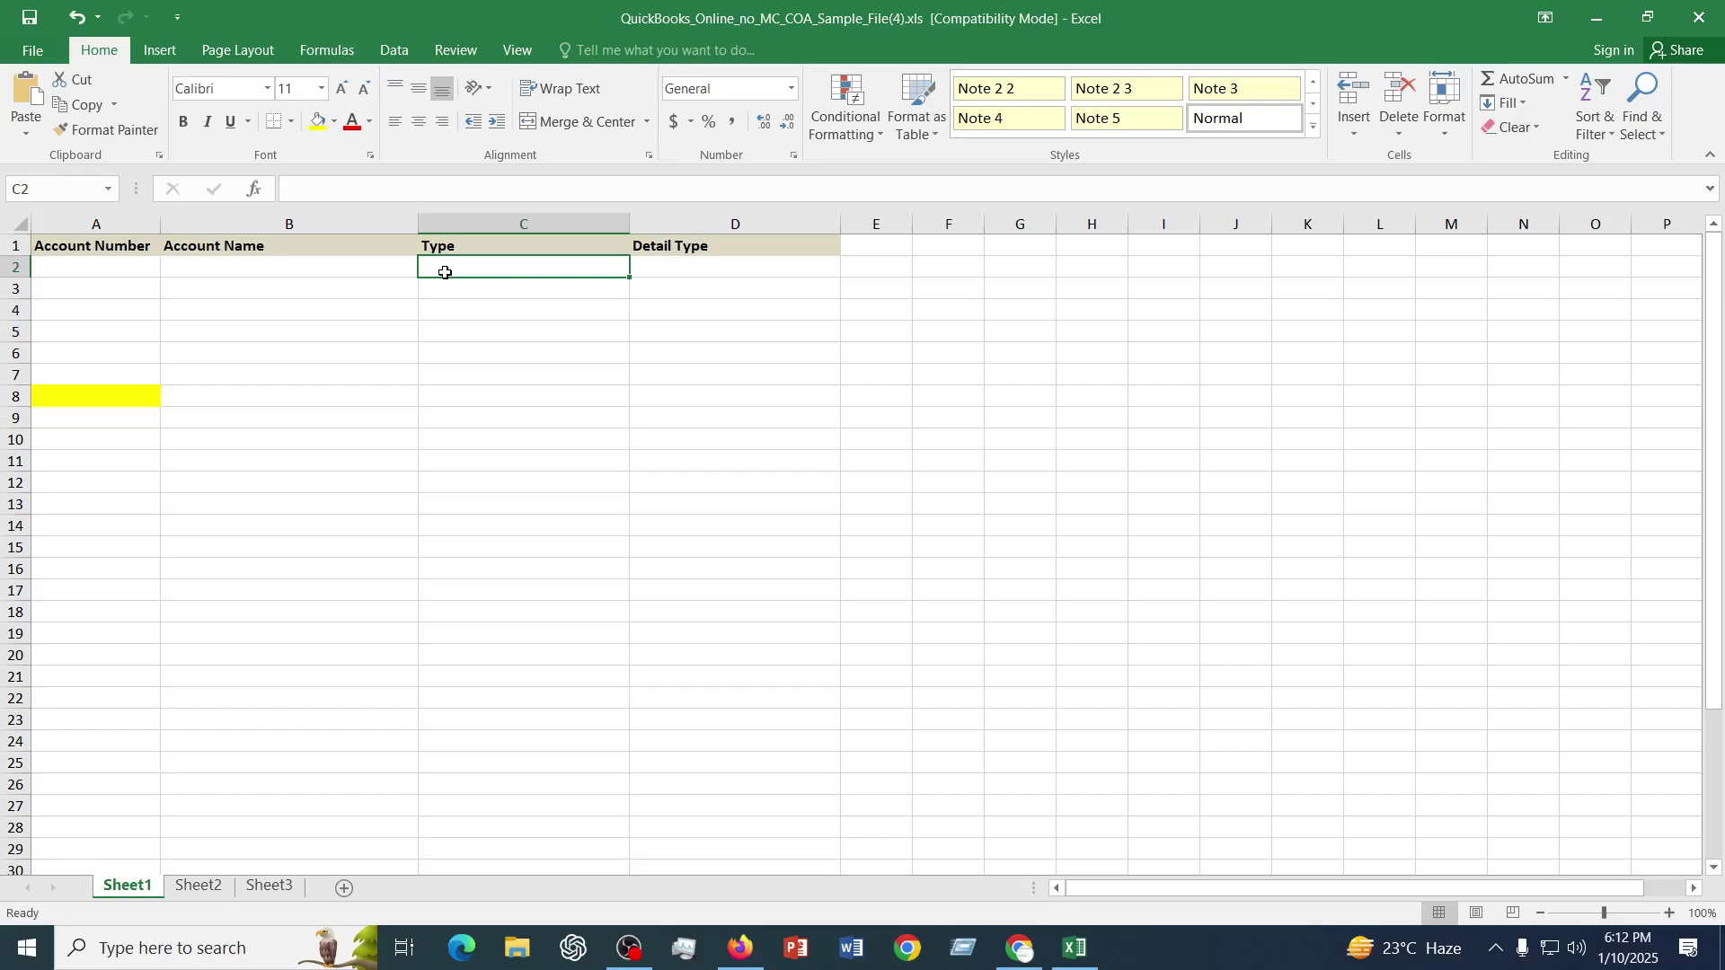
pyautogui.moveTo(706, 264); pyautogui.dragTo(719, 381)
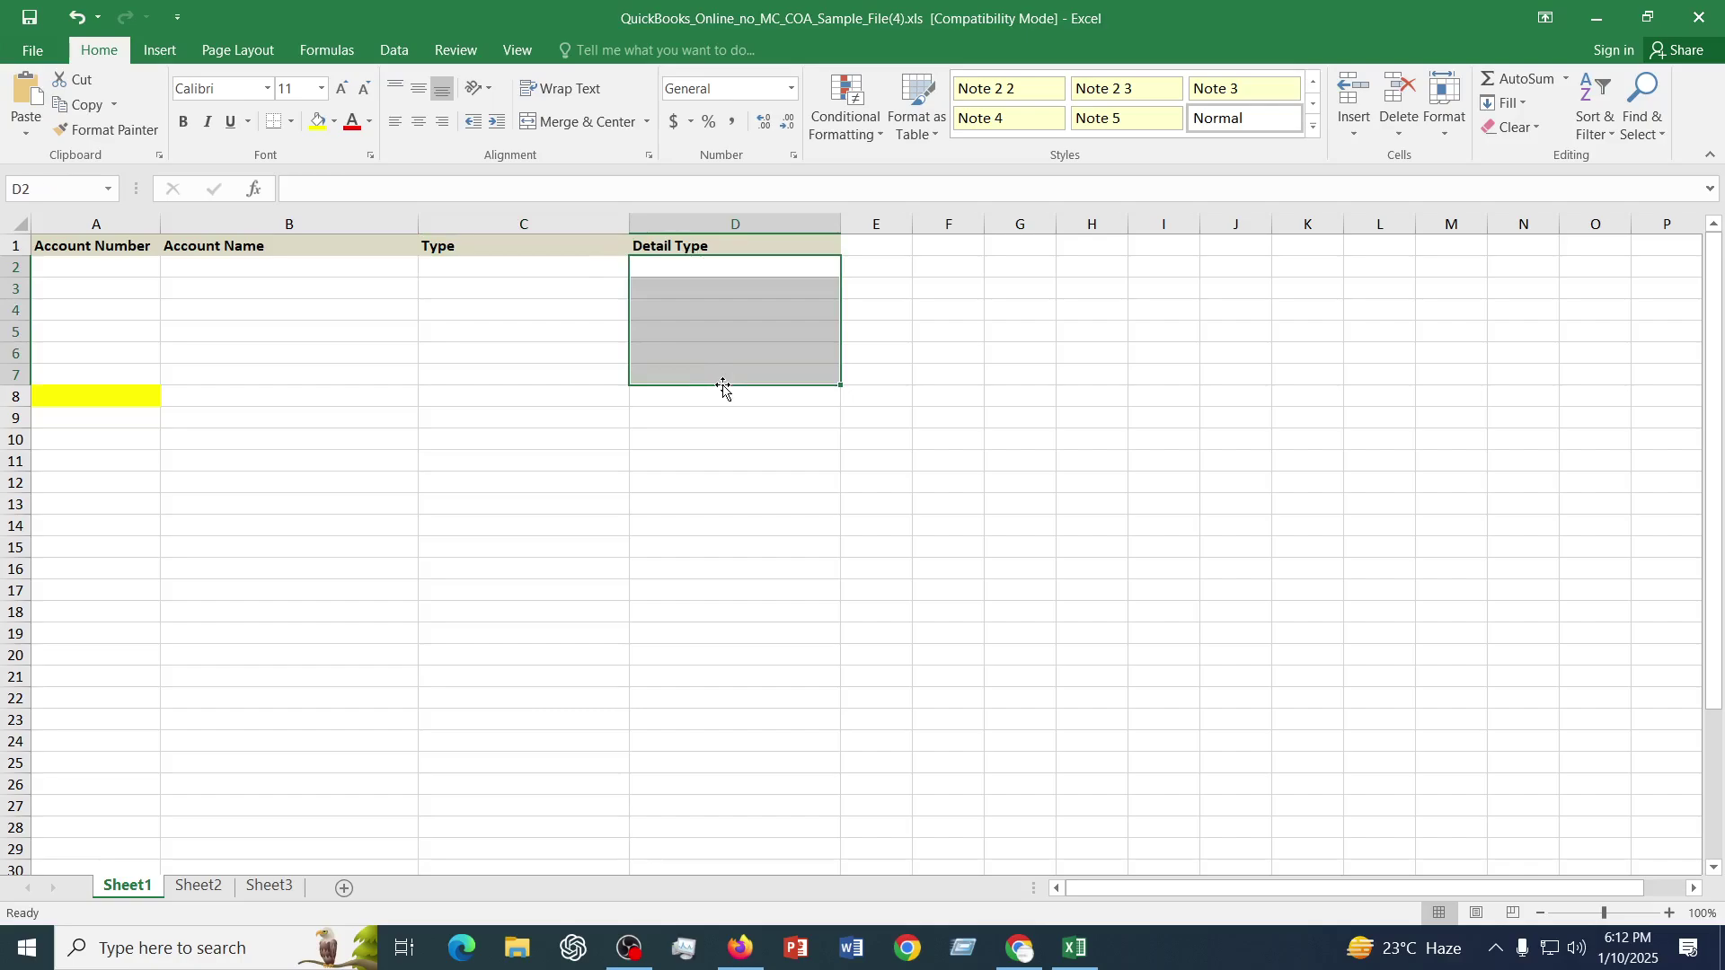
pyautogui.click(702, 509)
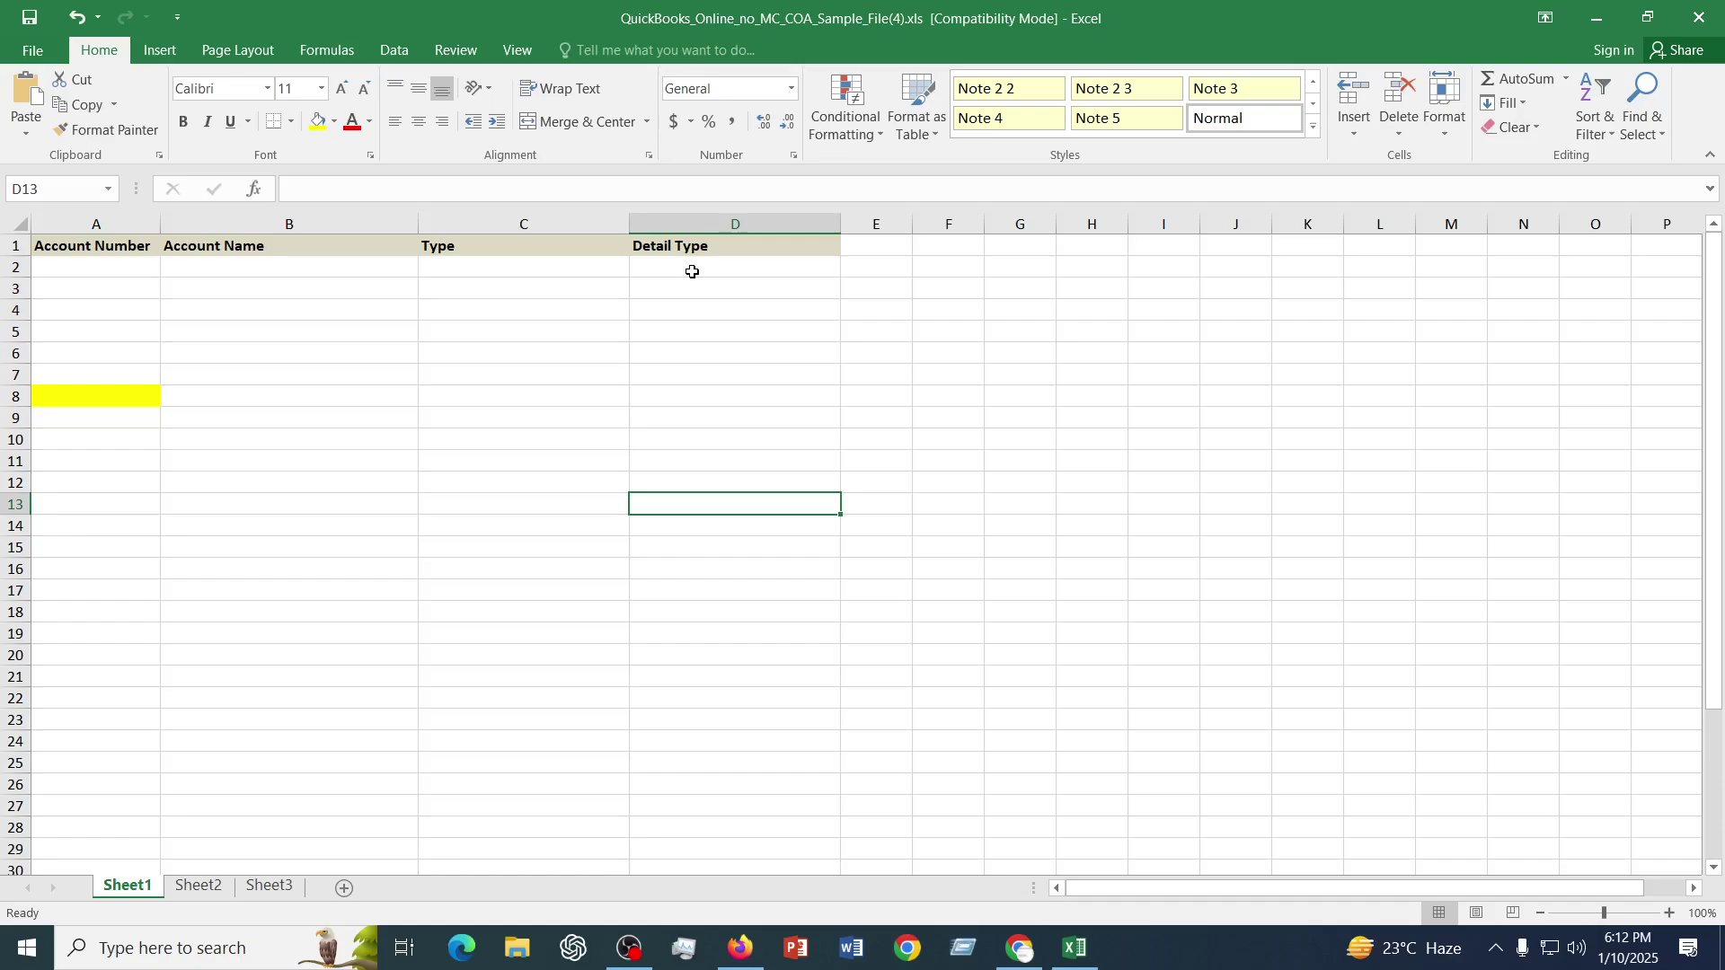
pyautogui.moveTo(666, 266); pyautogui.dragTo(675, 324)
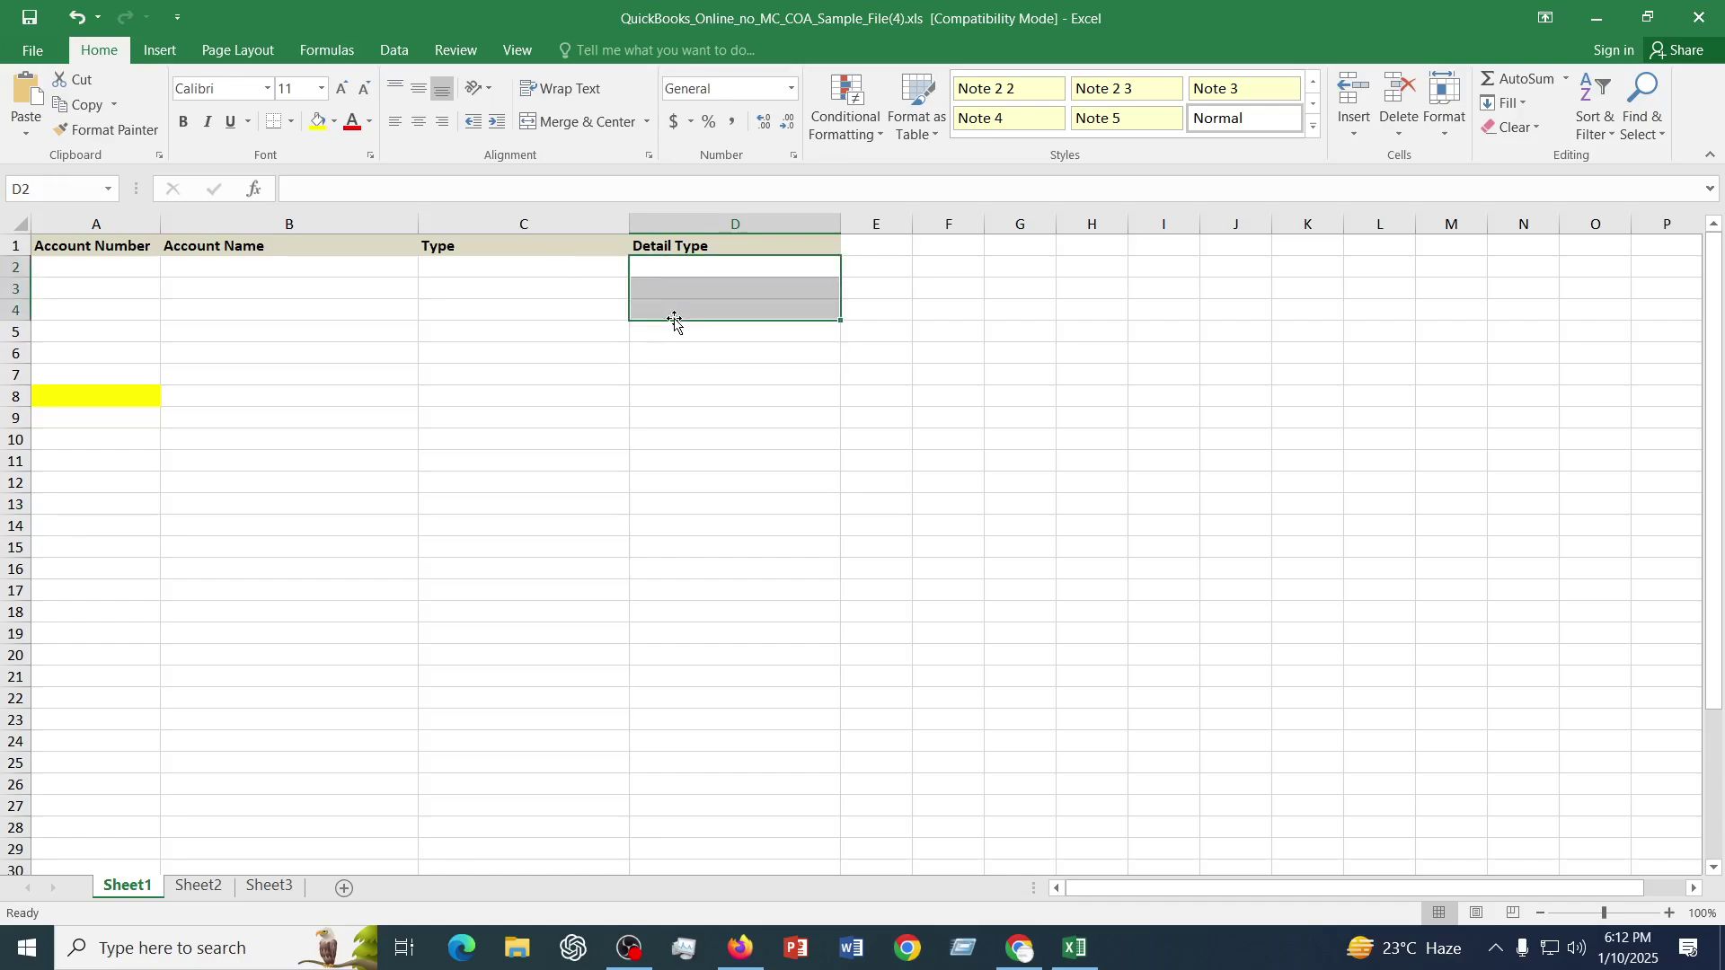
pyautogui.click(544, 413)
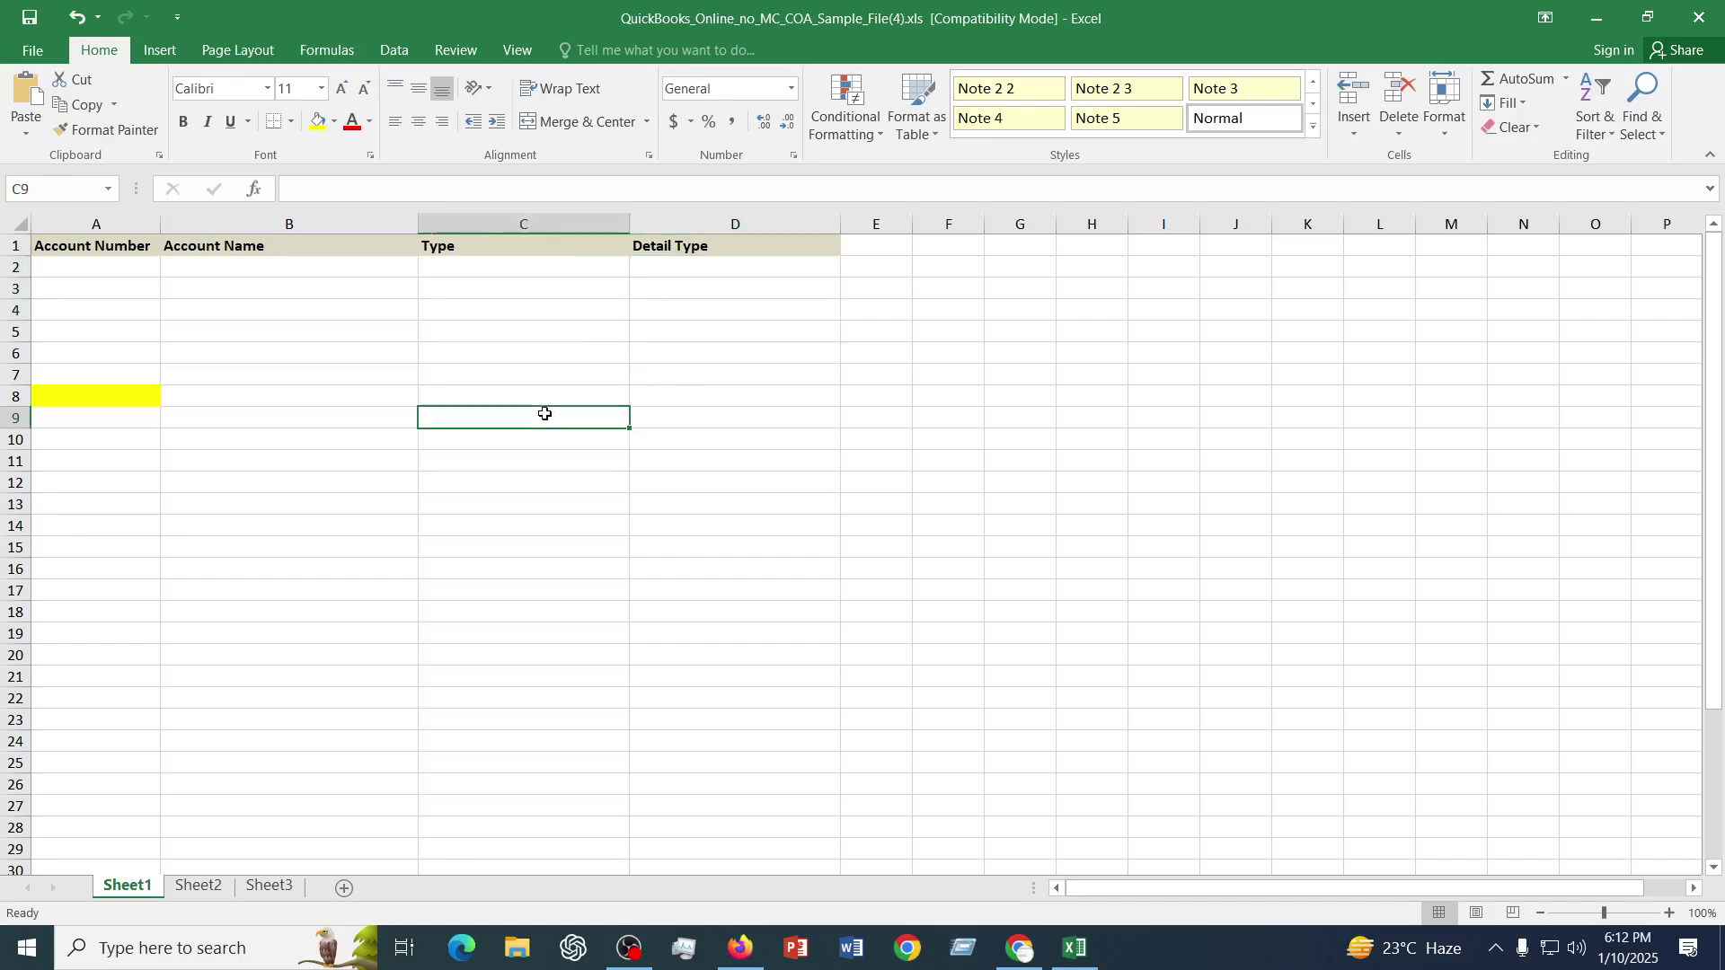
# - Recheck cells A2–D2 and the Type and Detail Type columns, then return to the QuickBooks import page
pyautogui.click(110, 270)
pyautogui.click(469, 261)
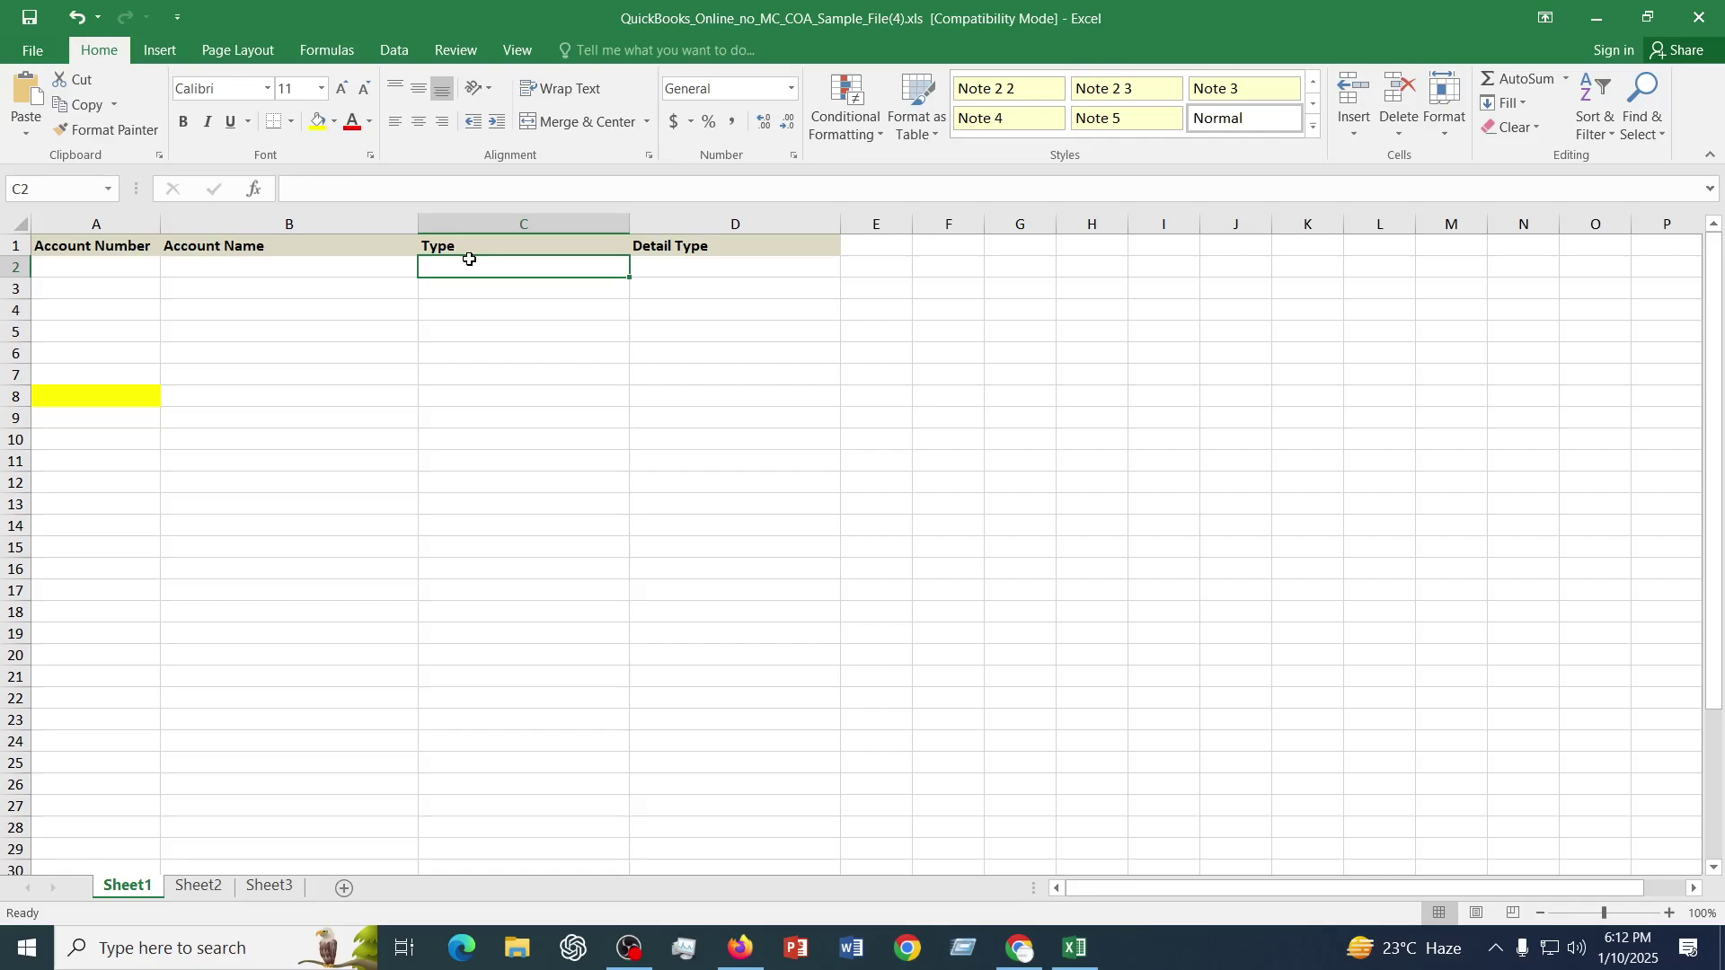
pyautogui.click(716, 270)
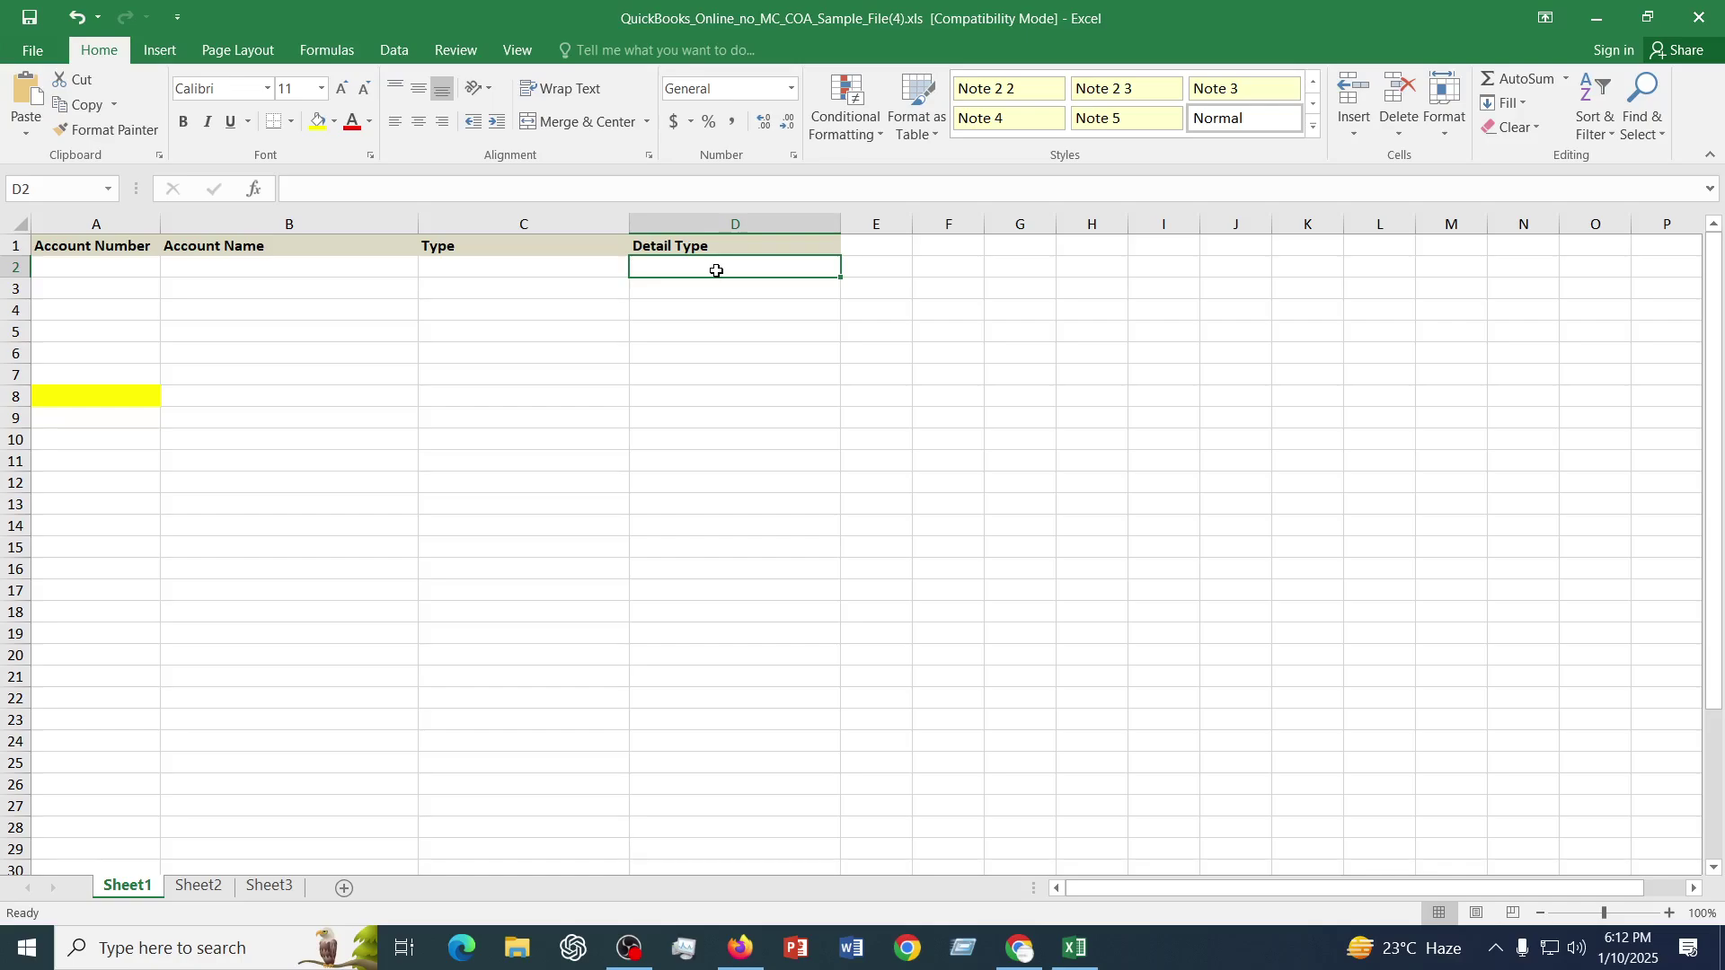
pyautogui.moveTo(716, 267); pyautogui.dragTo(716, 312)
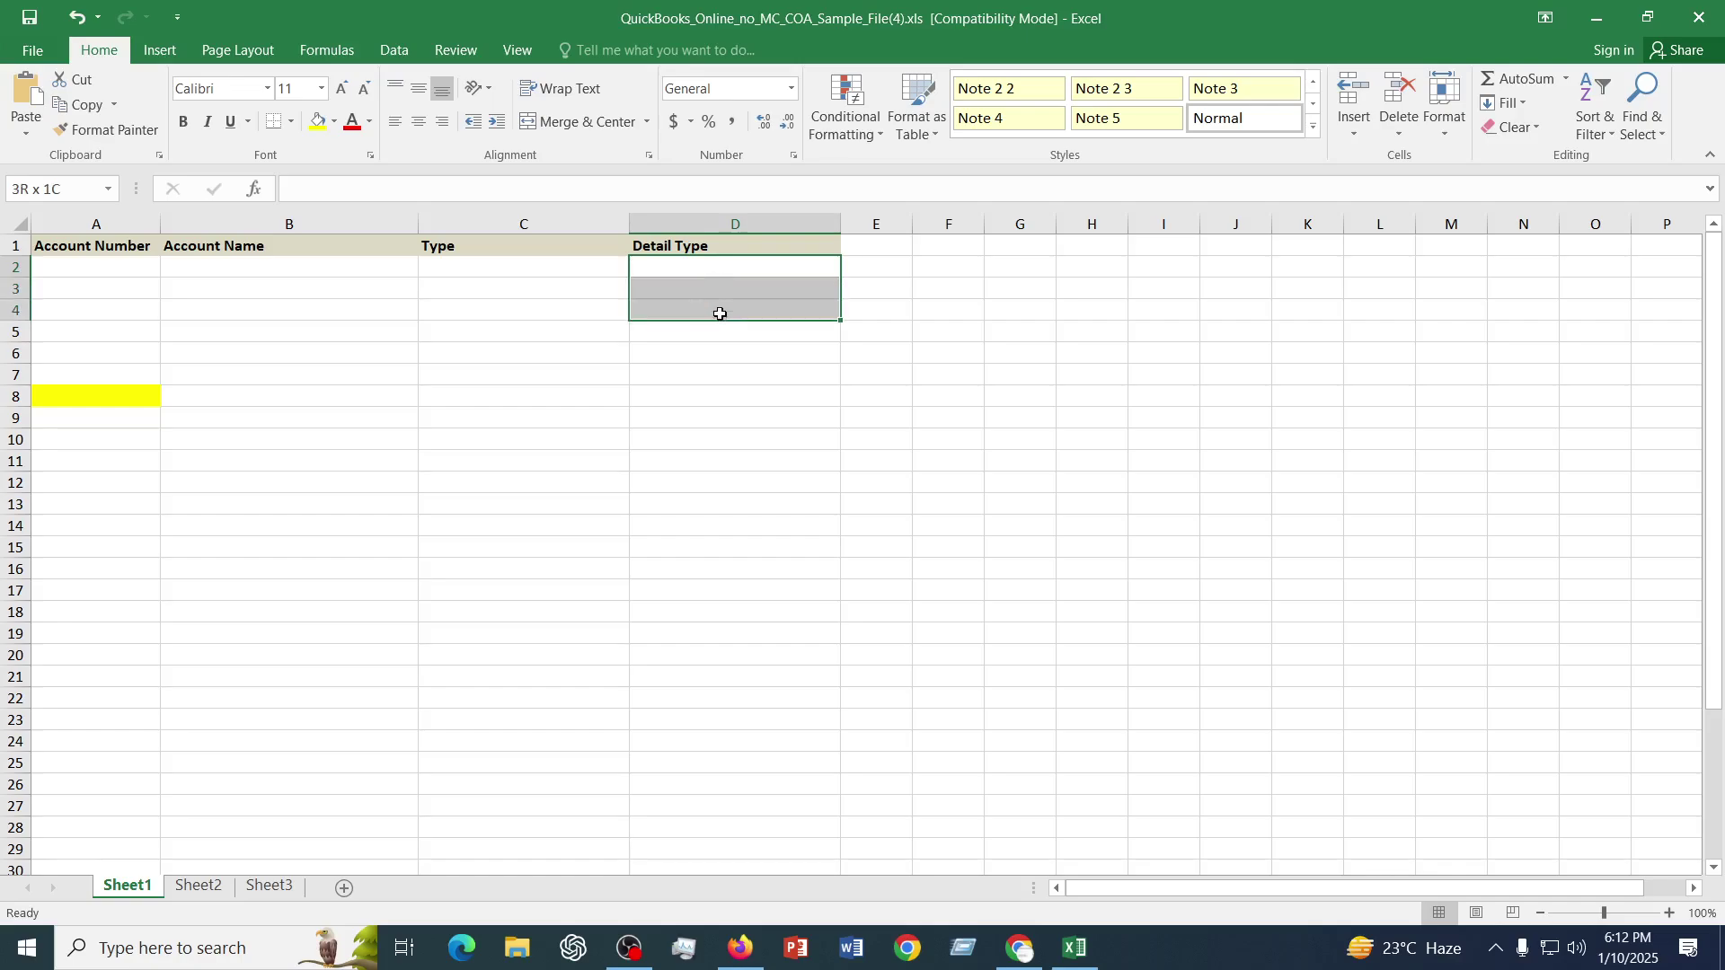
pyautogui.click(699, 407)
pyautogui.click(701, 269)
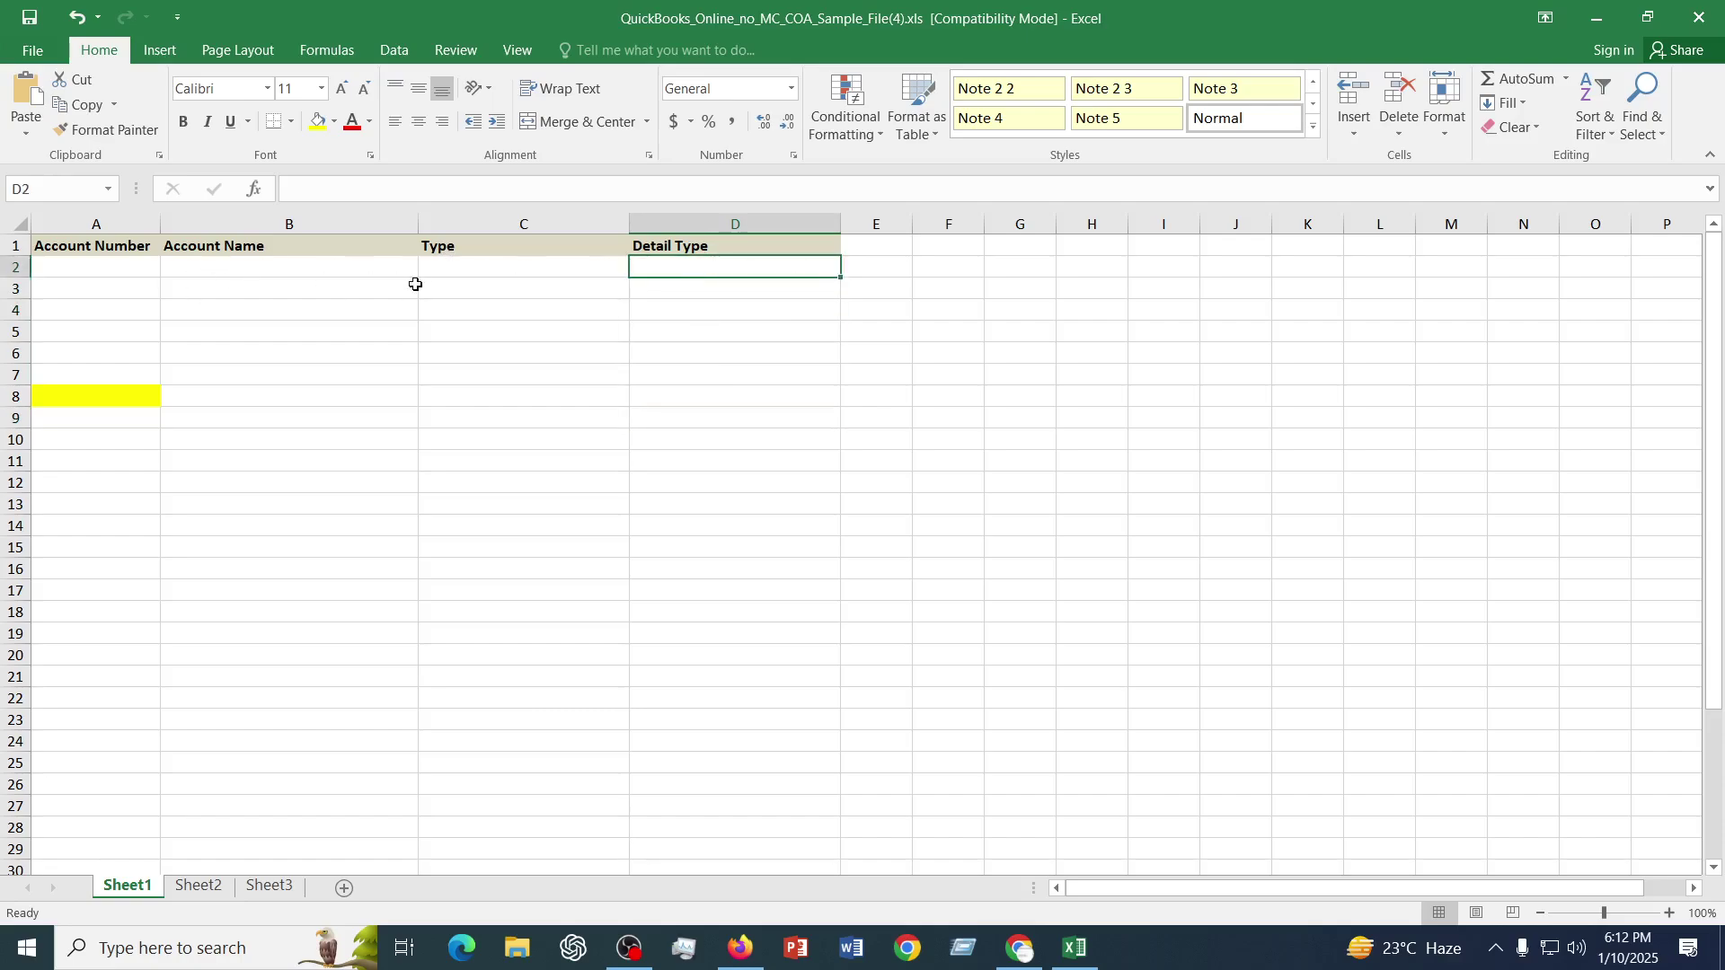
pyautogui.click(447, 269)
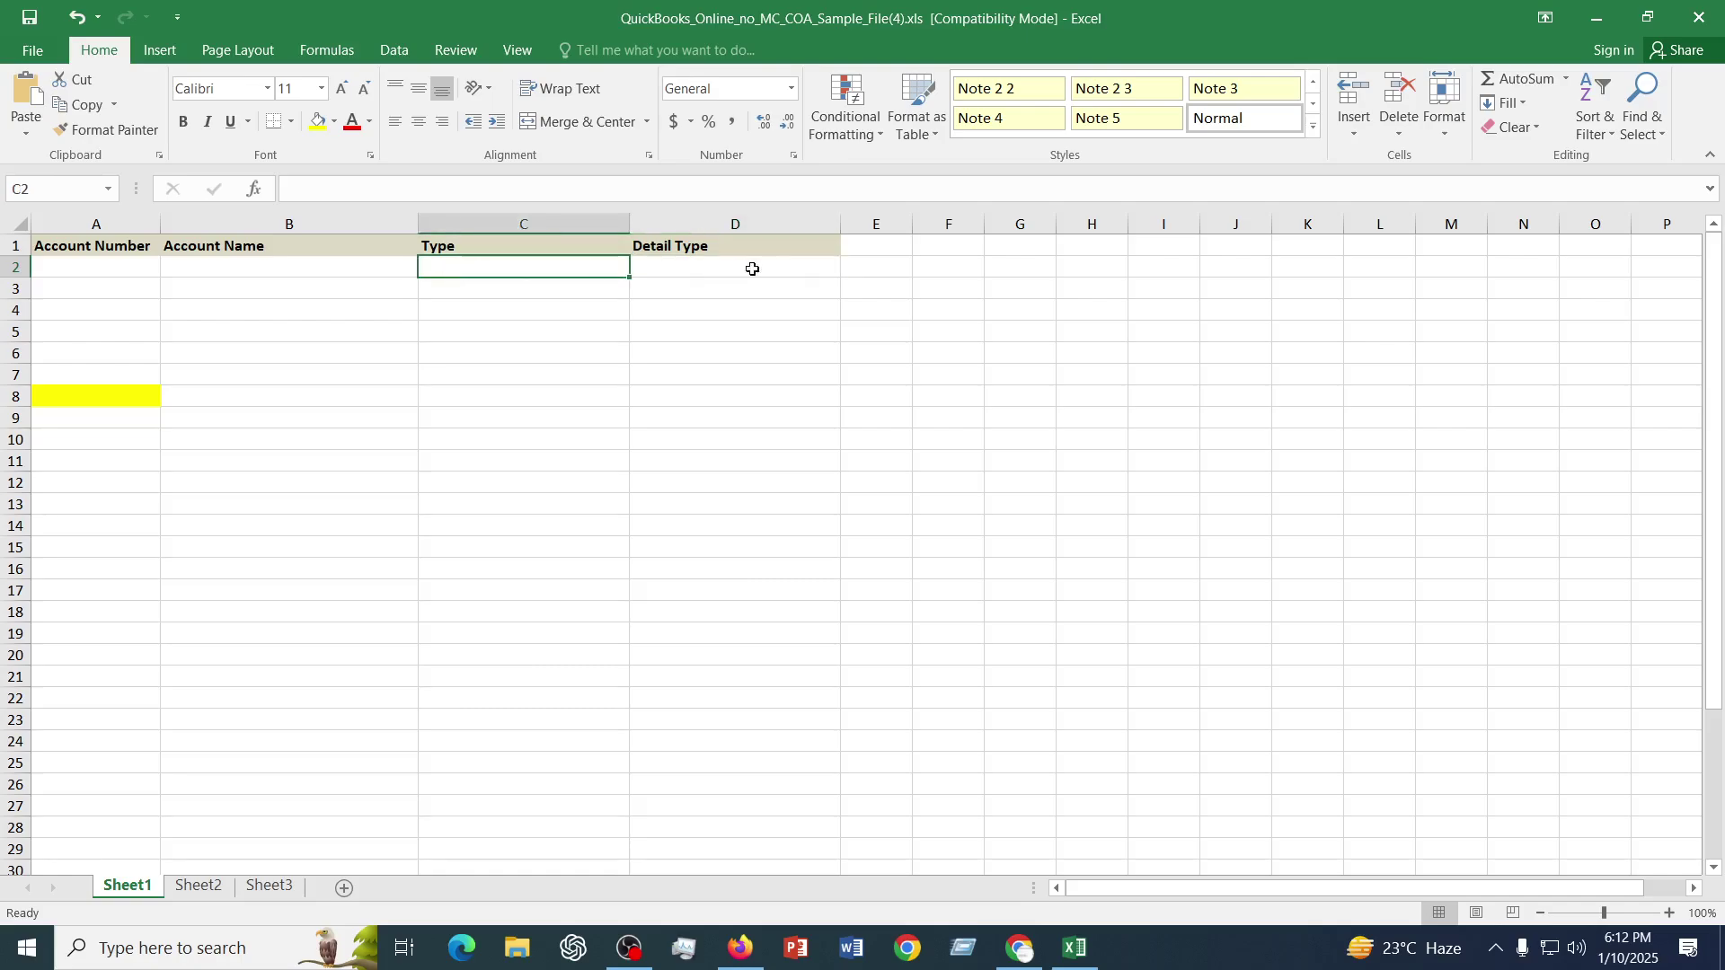
pyautogui.click(763, 264)
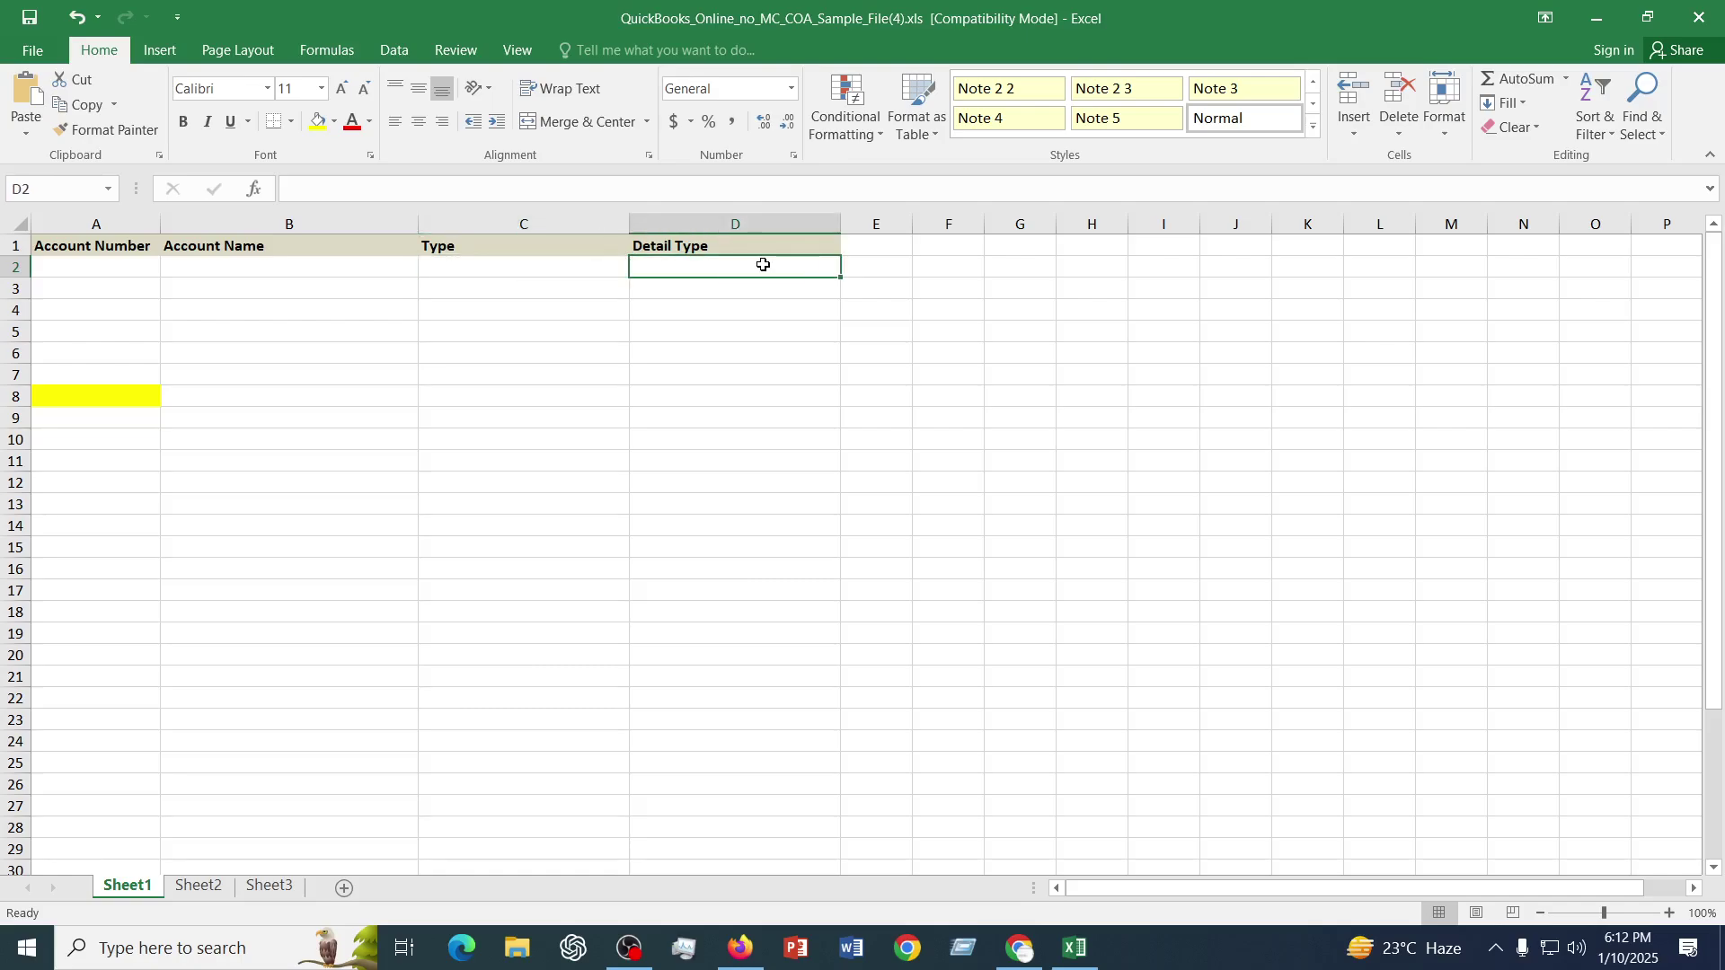
pyautogui.moveTo(663, 246); pyautogui.dragTo(664, 330)
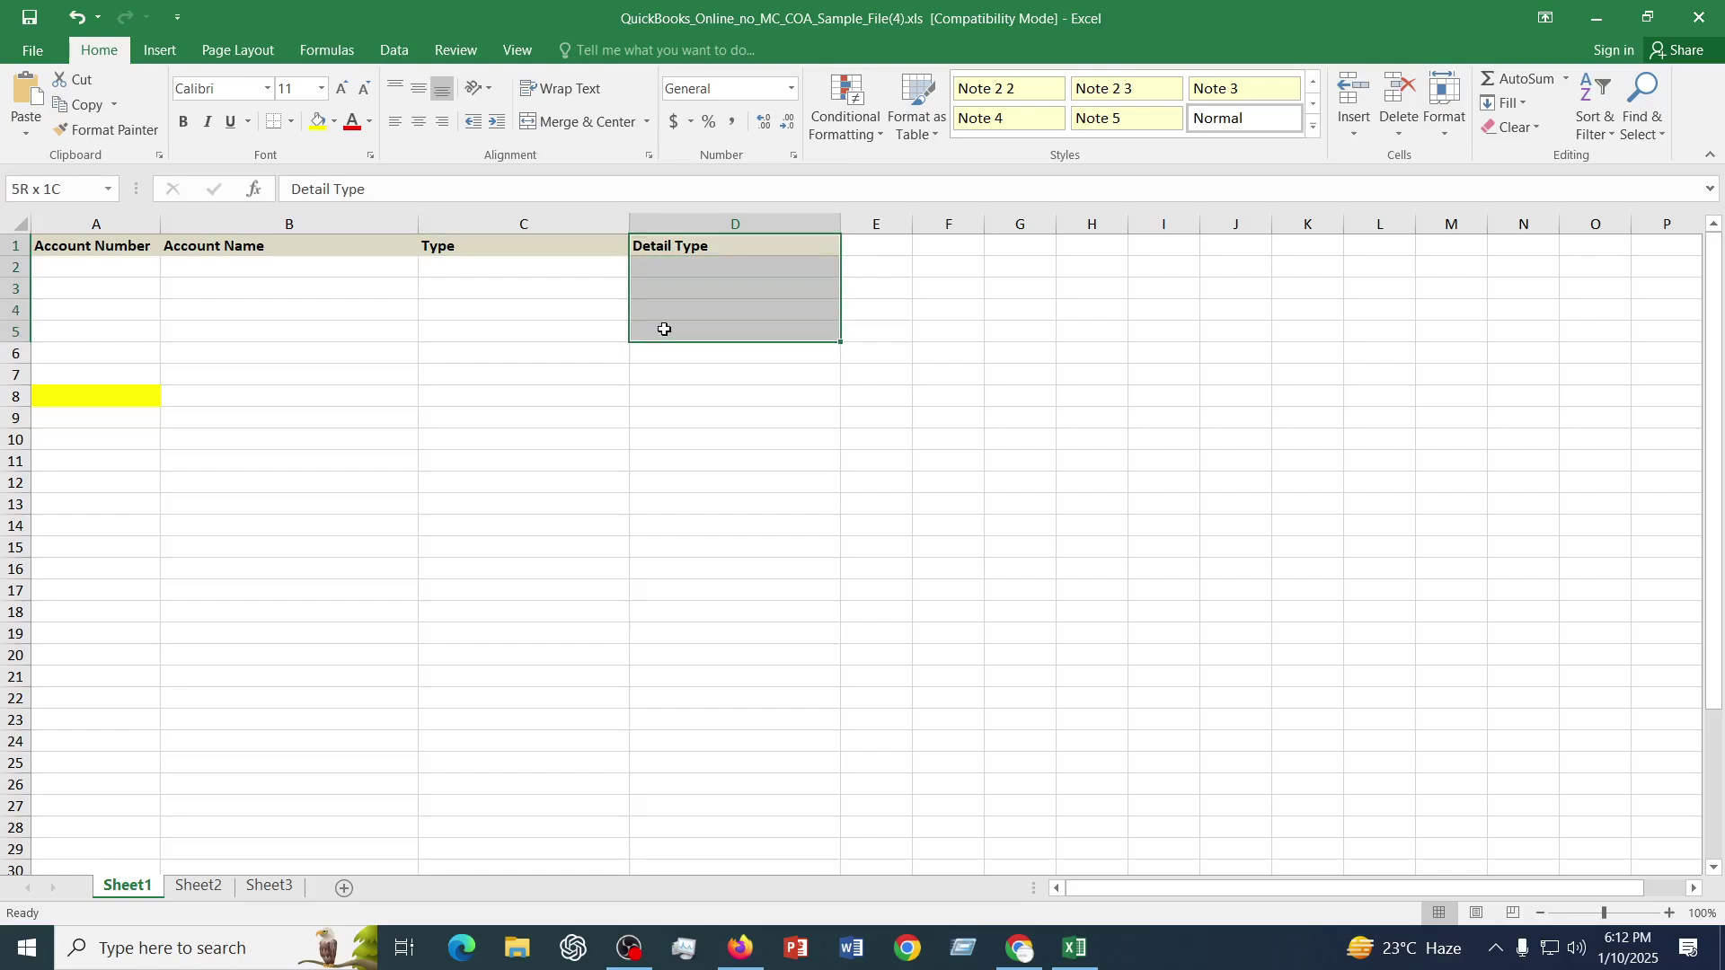
pyautogui.moveTo(439, 246); pyautogui.dragTo(443, 348)
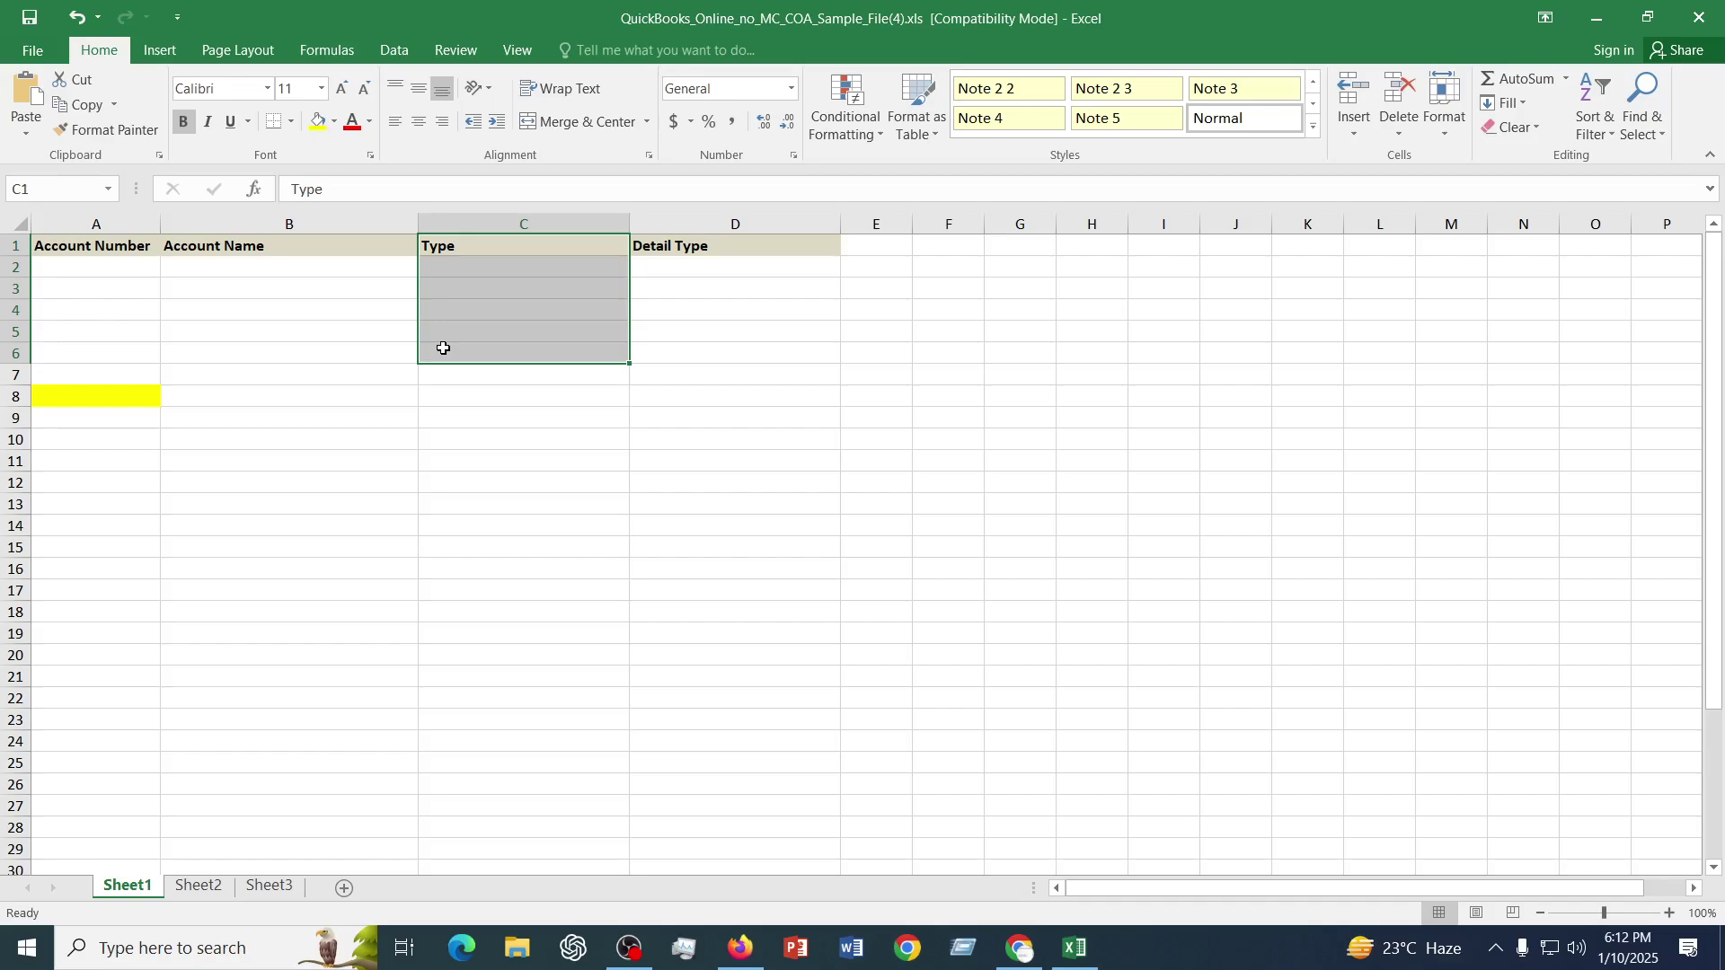
pyautogui.click(964, 416)
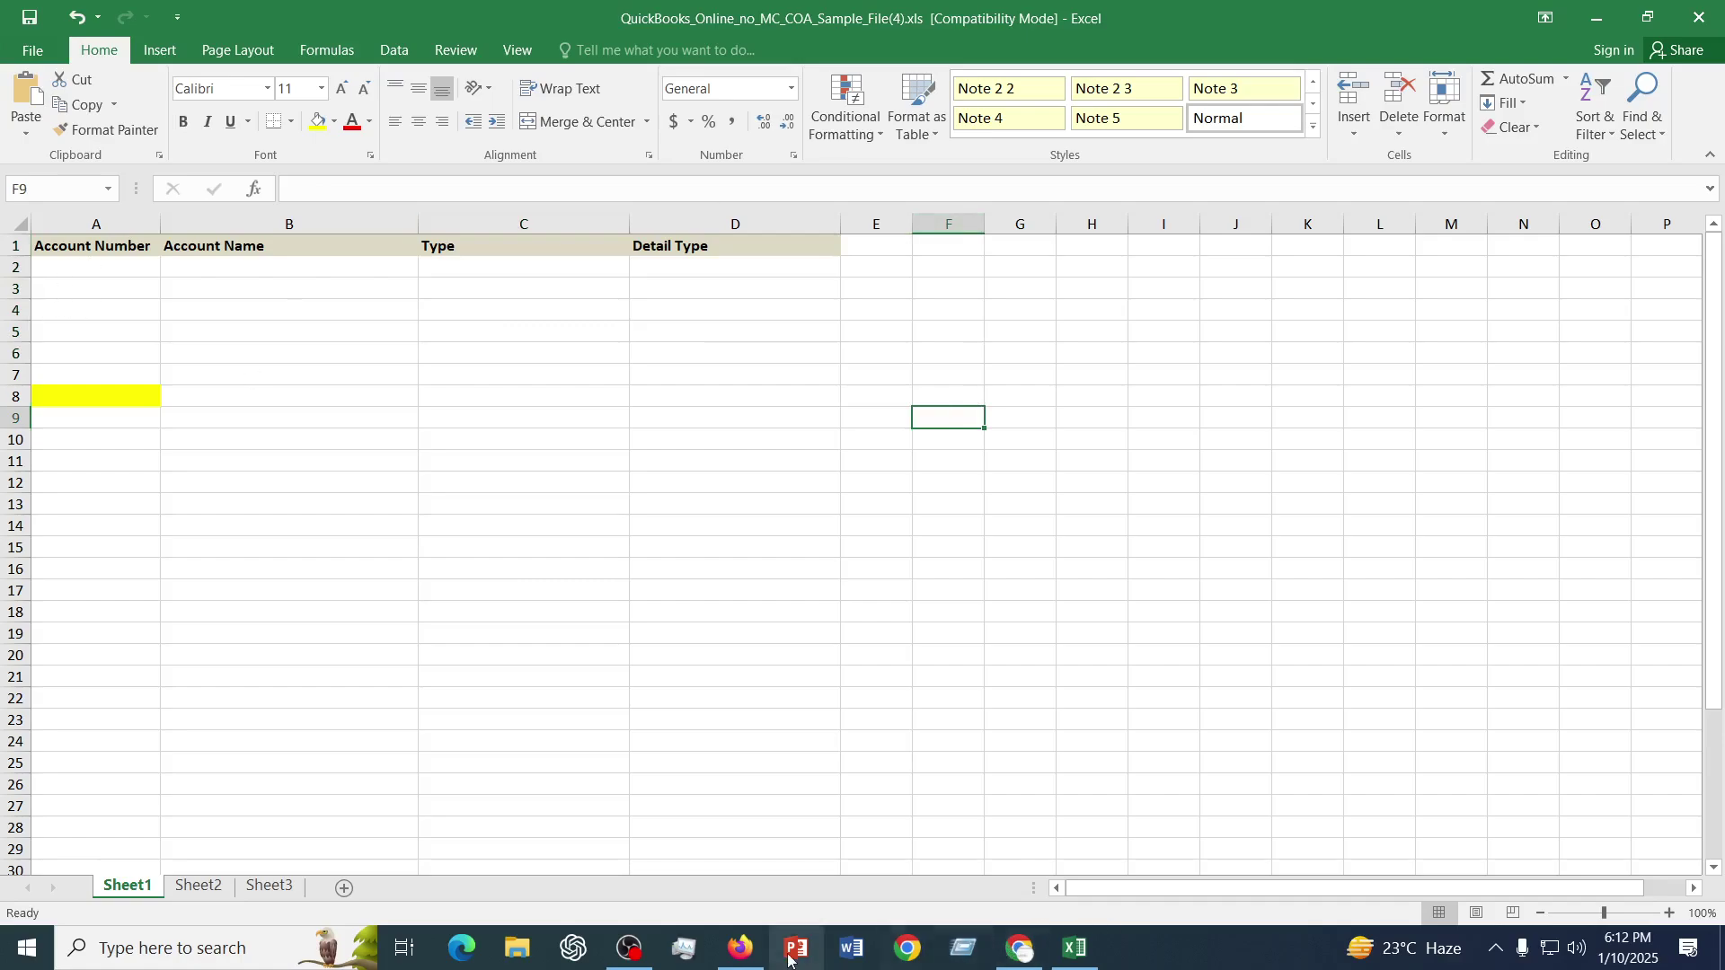
pyautogui.click(741, 948)
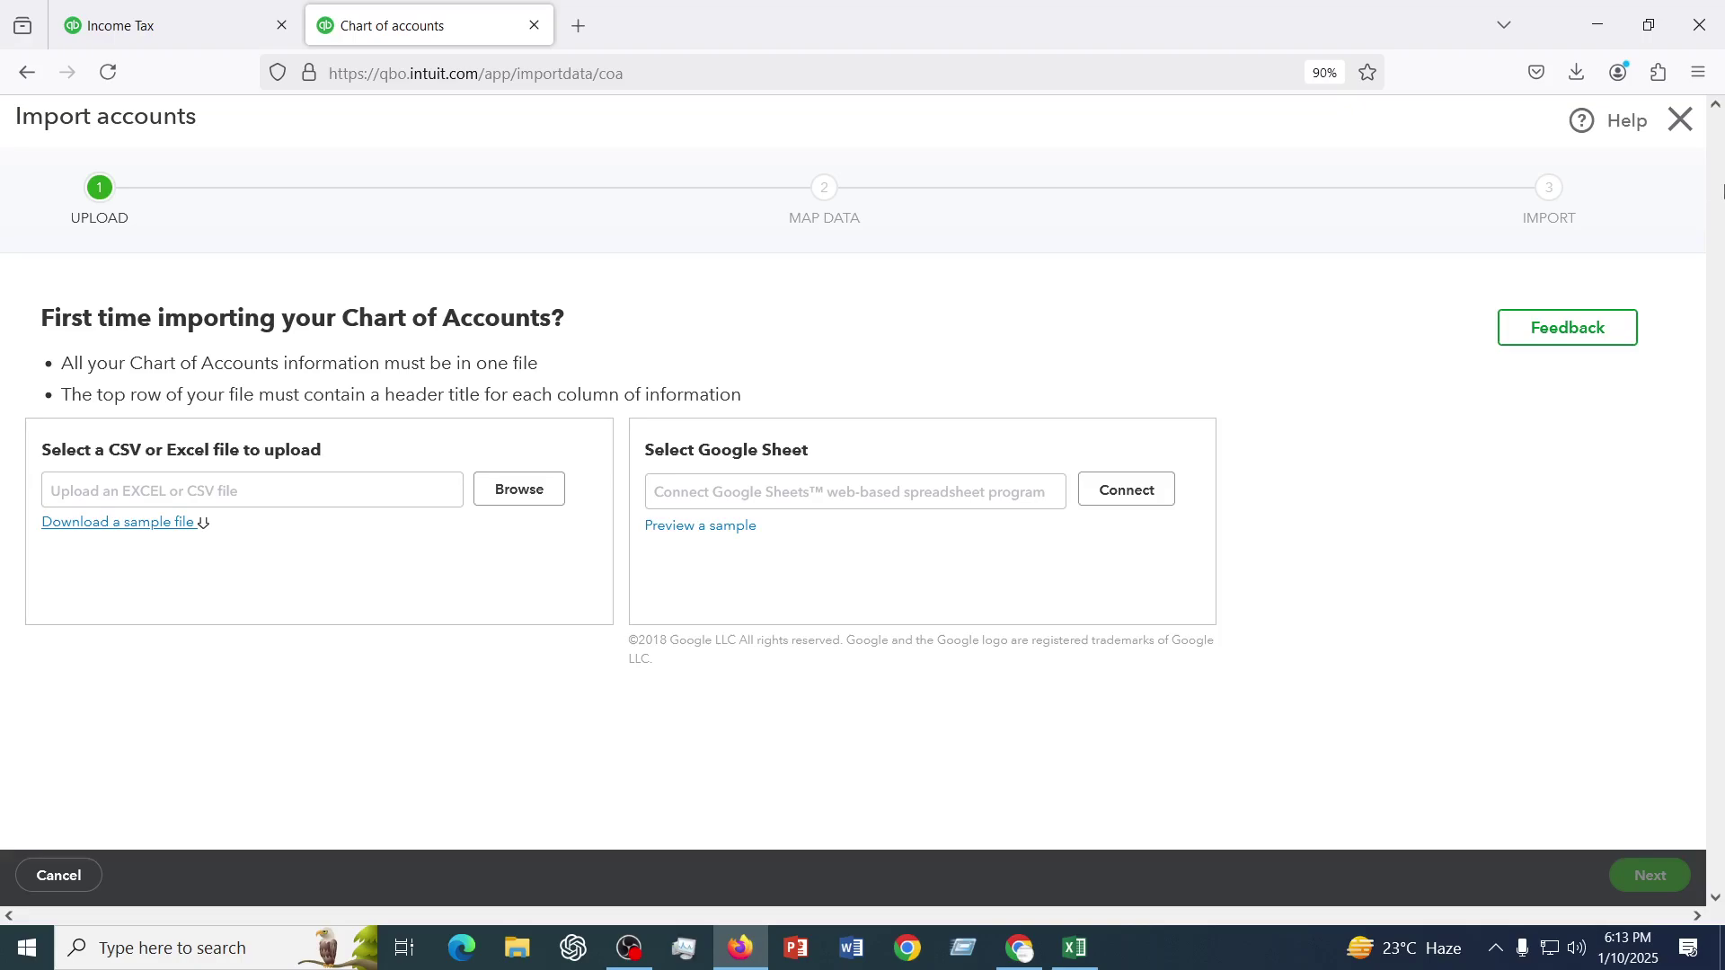
pyautogui.click(556, 498)
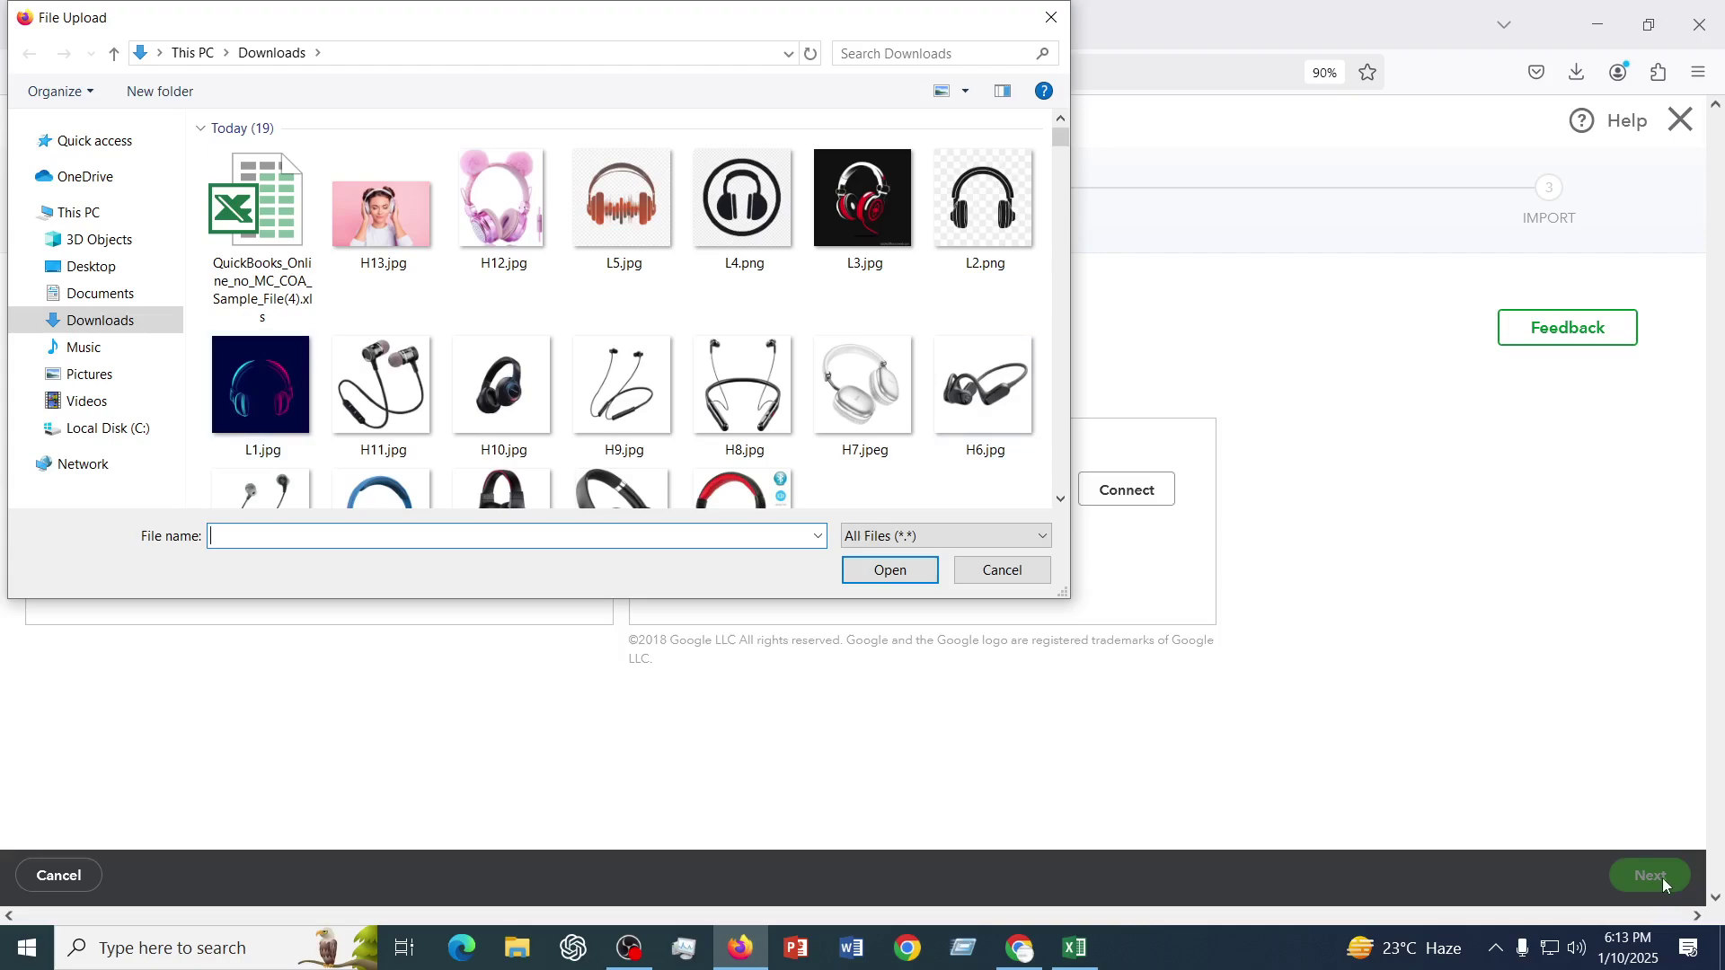
pyautogui.click(1052, 18)
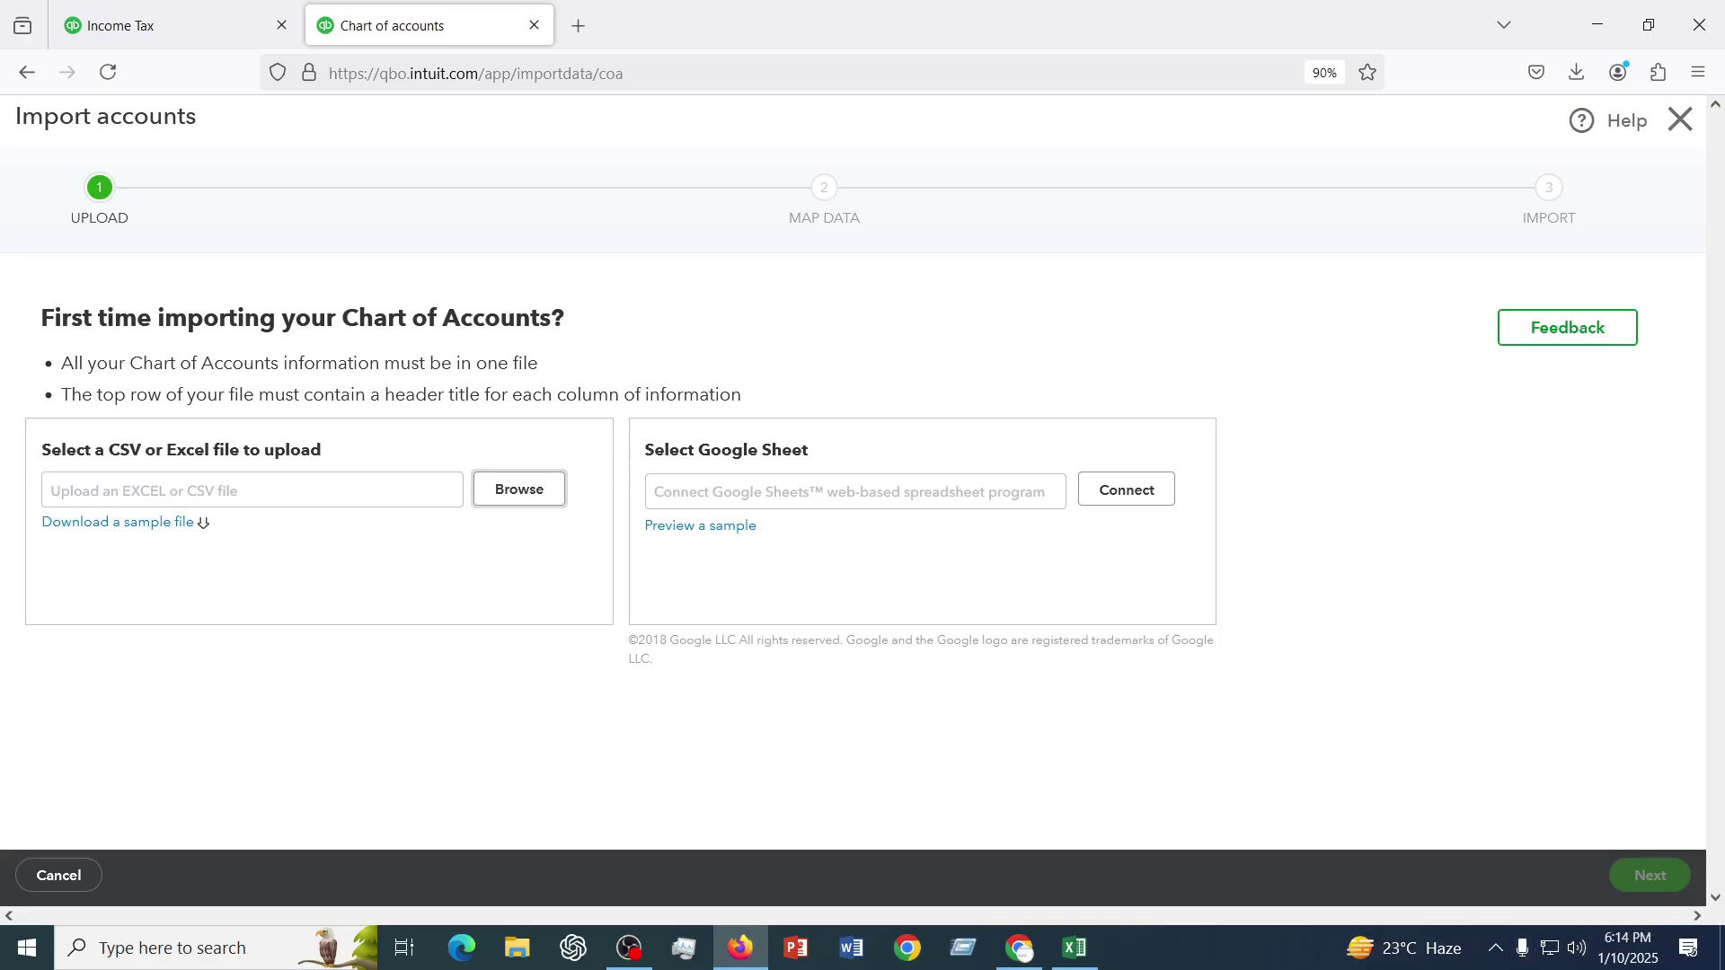
# - Close the Import accounts page without uploading and return to the Chart of accounts
pyautogui.click(1681, 122)
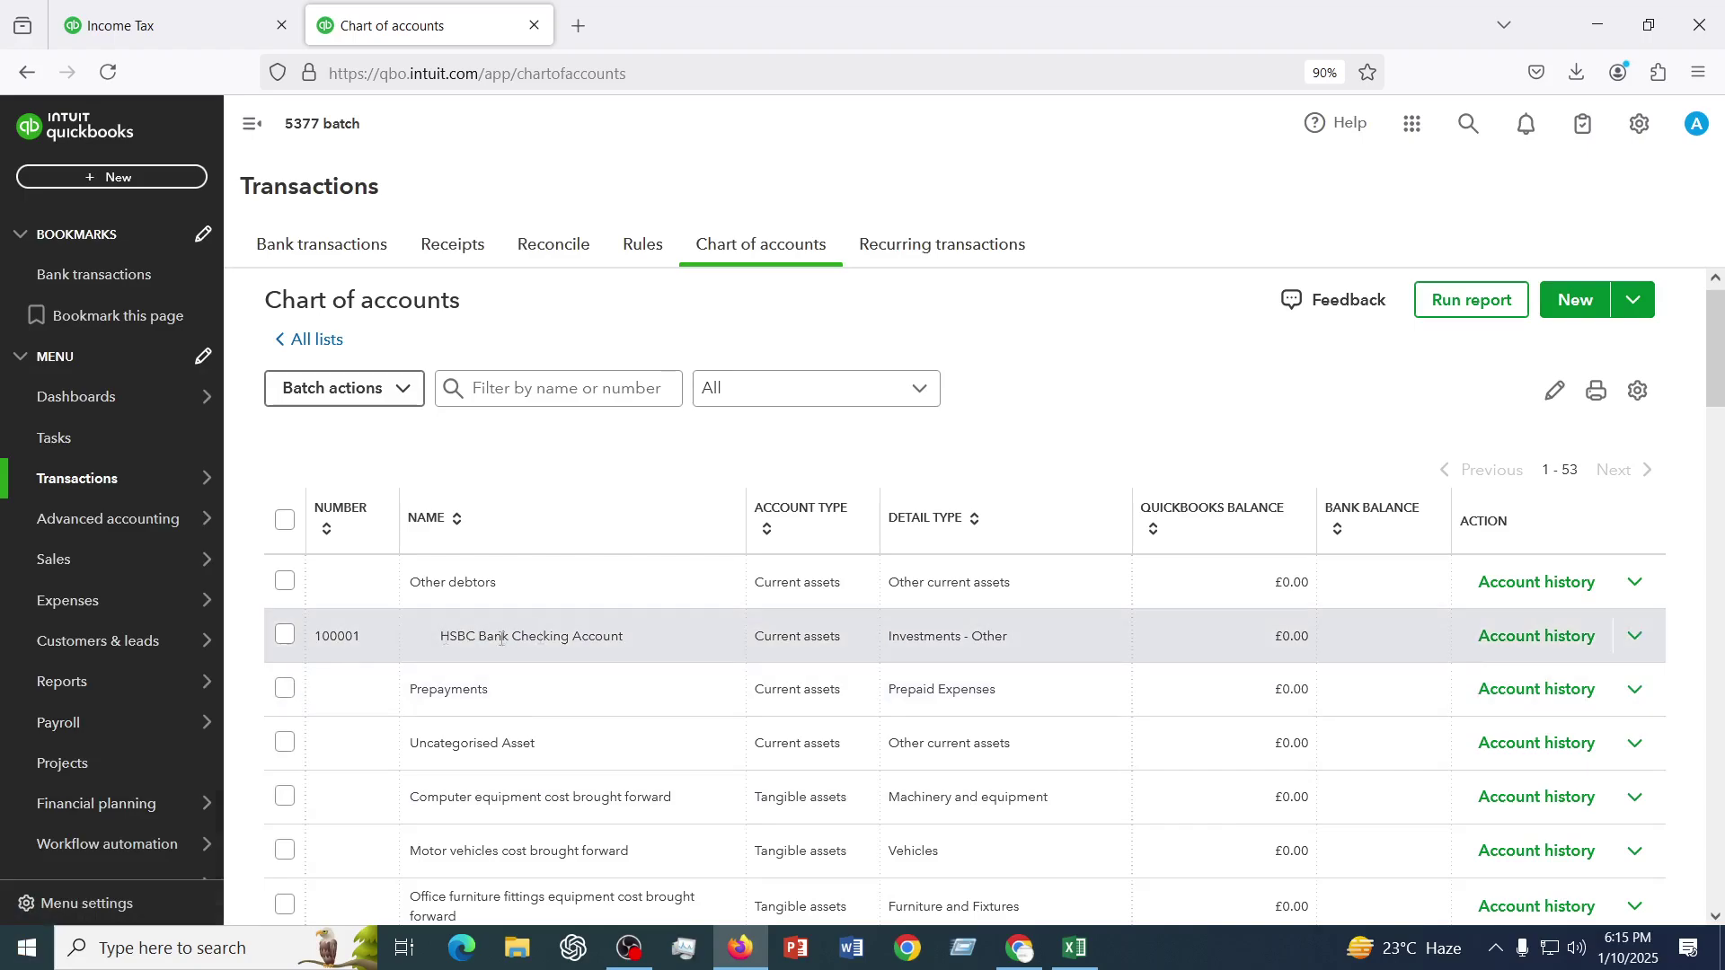
# - Make the HSBC Bank Checking Account inactive, leaving 52 accounts listed
pyautogui.click(283, 638)
pyautogui.click(1637, 640)
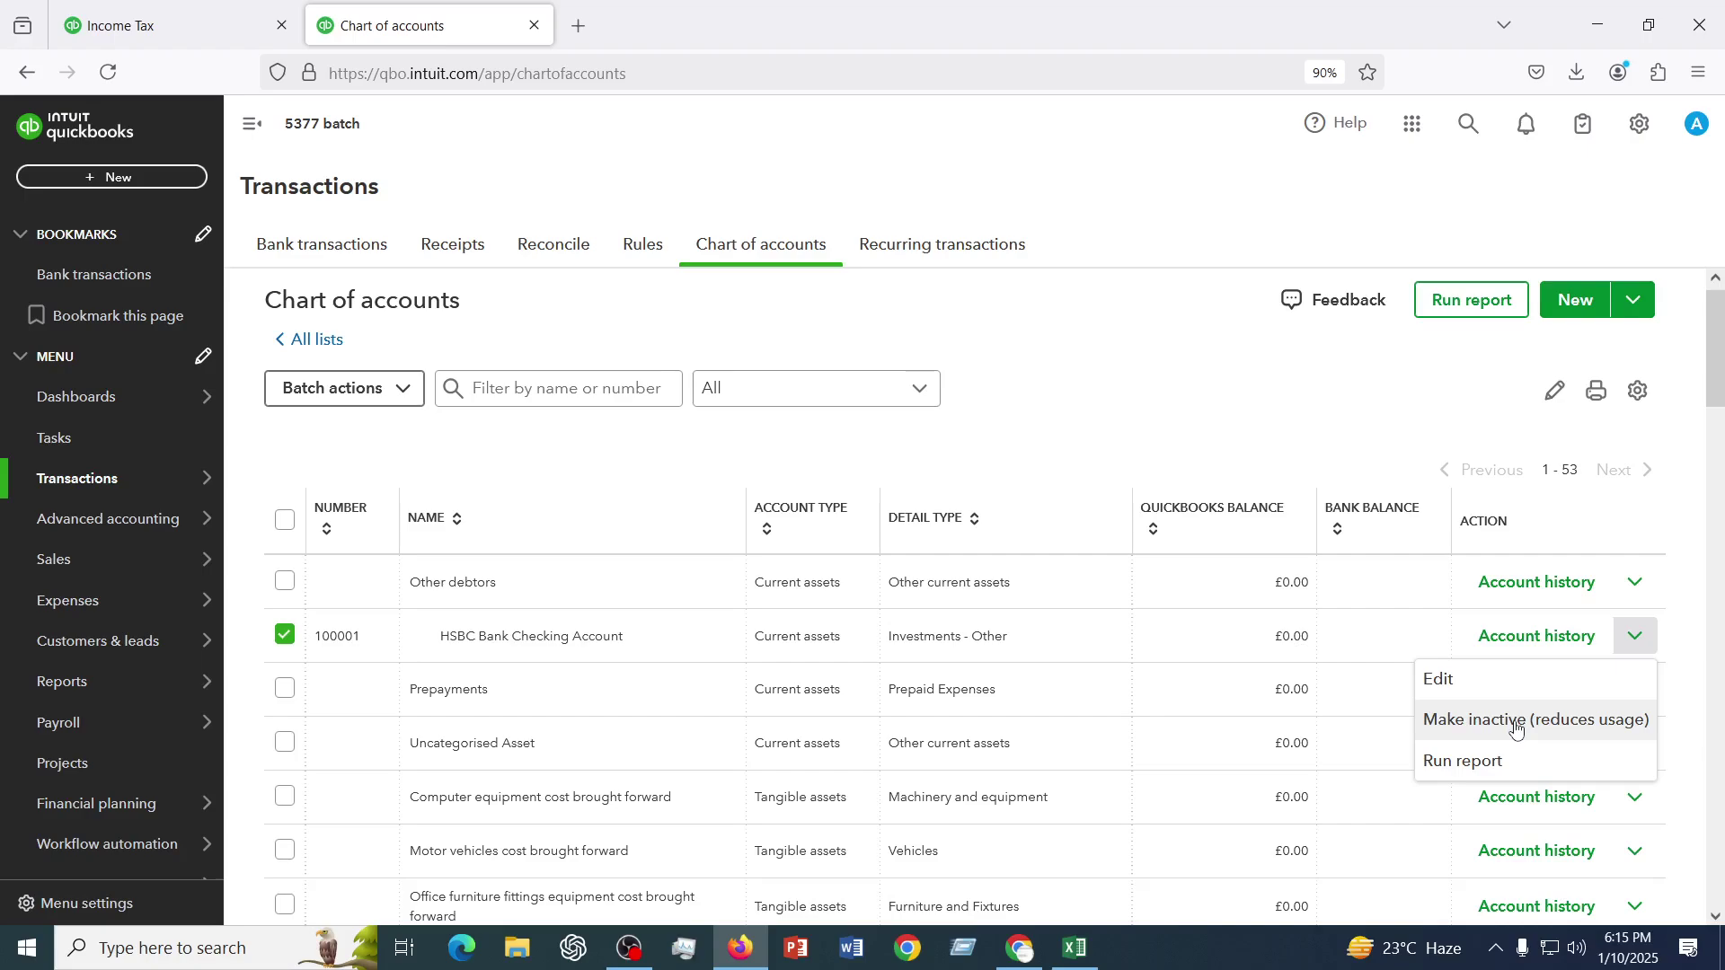
pyautogui.click(1516, 722)
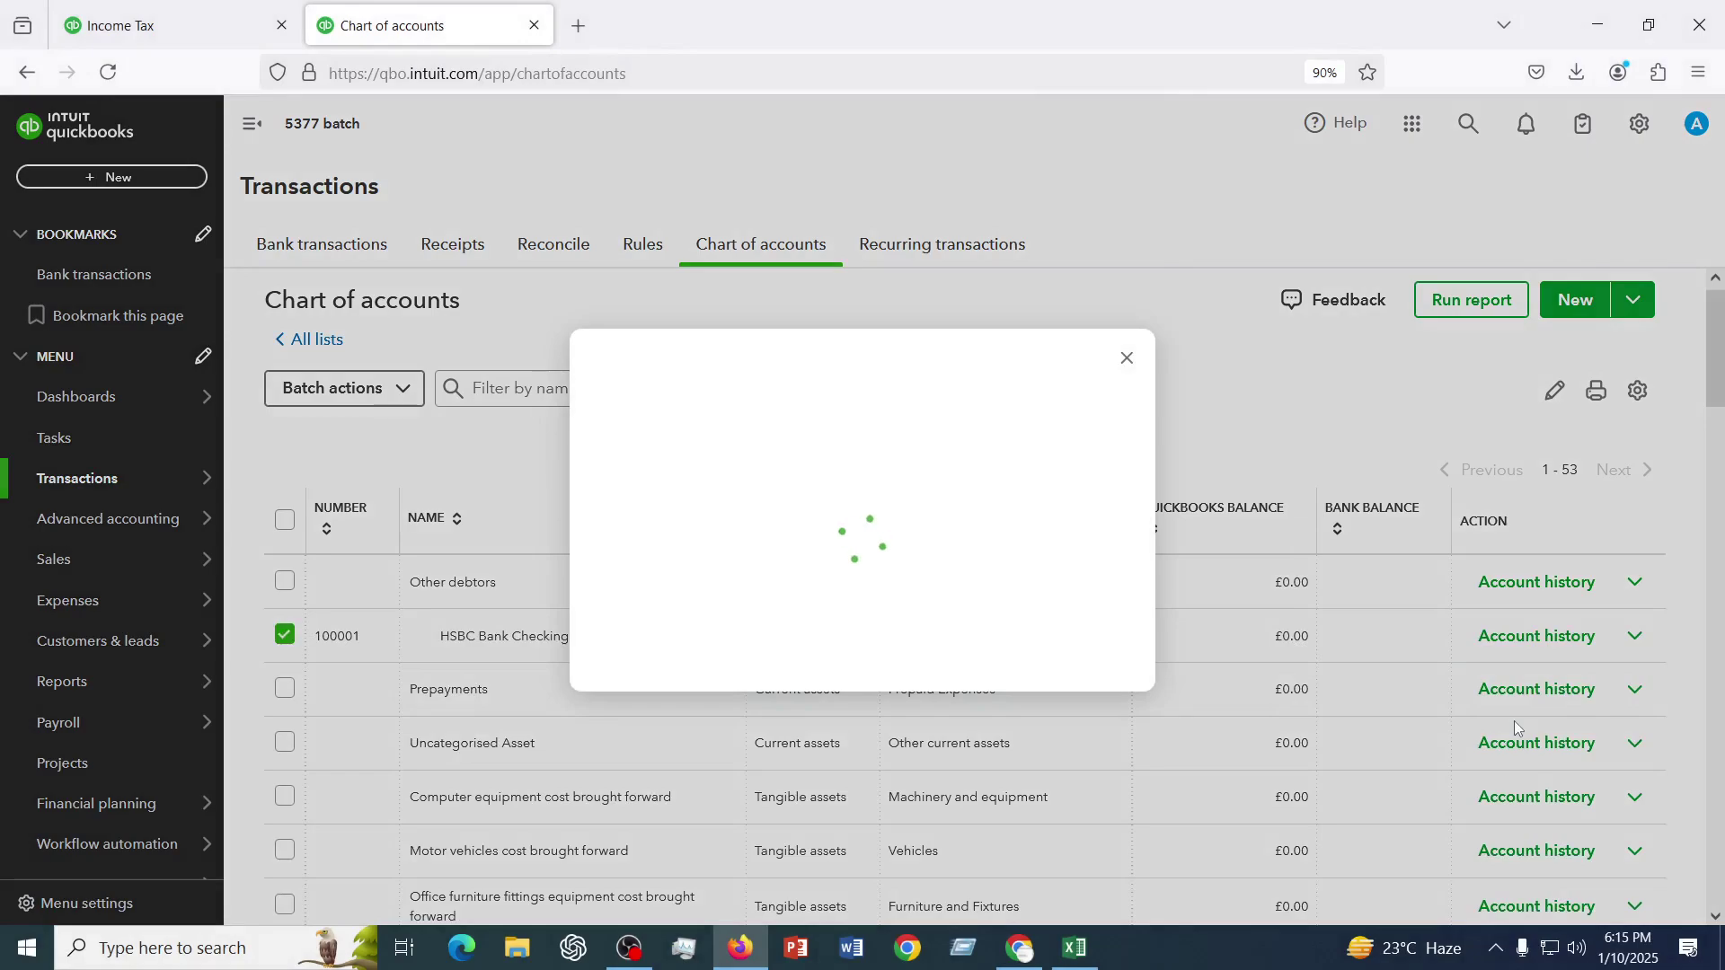
pyautogui.click(1032, 617)
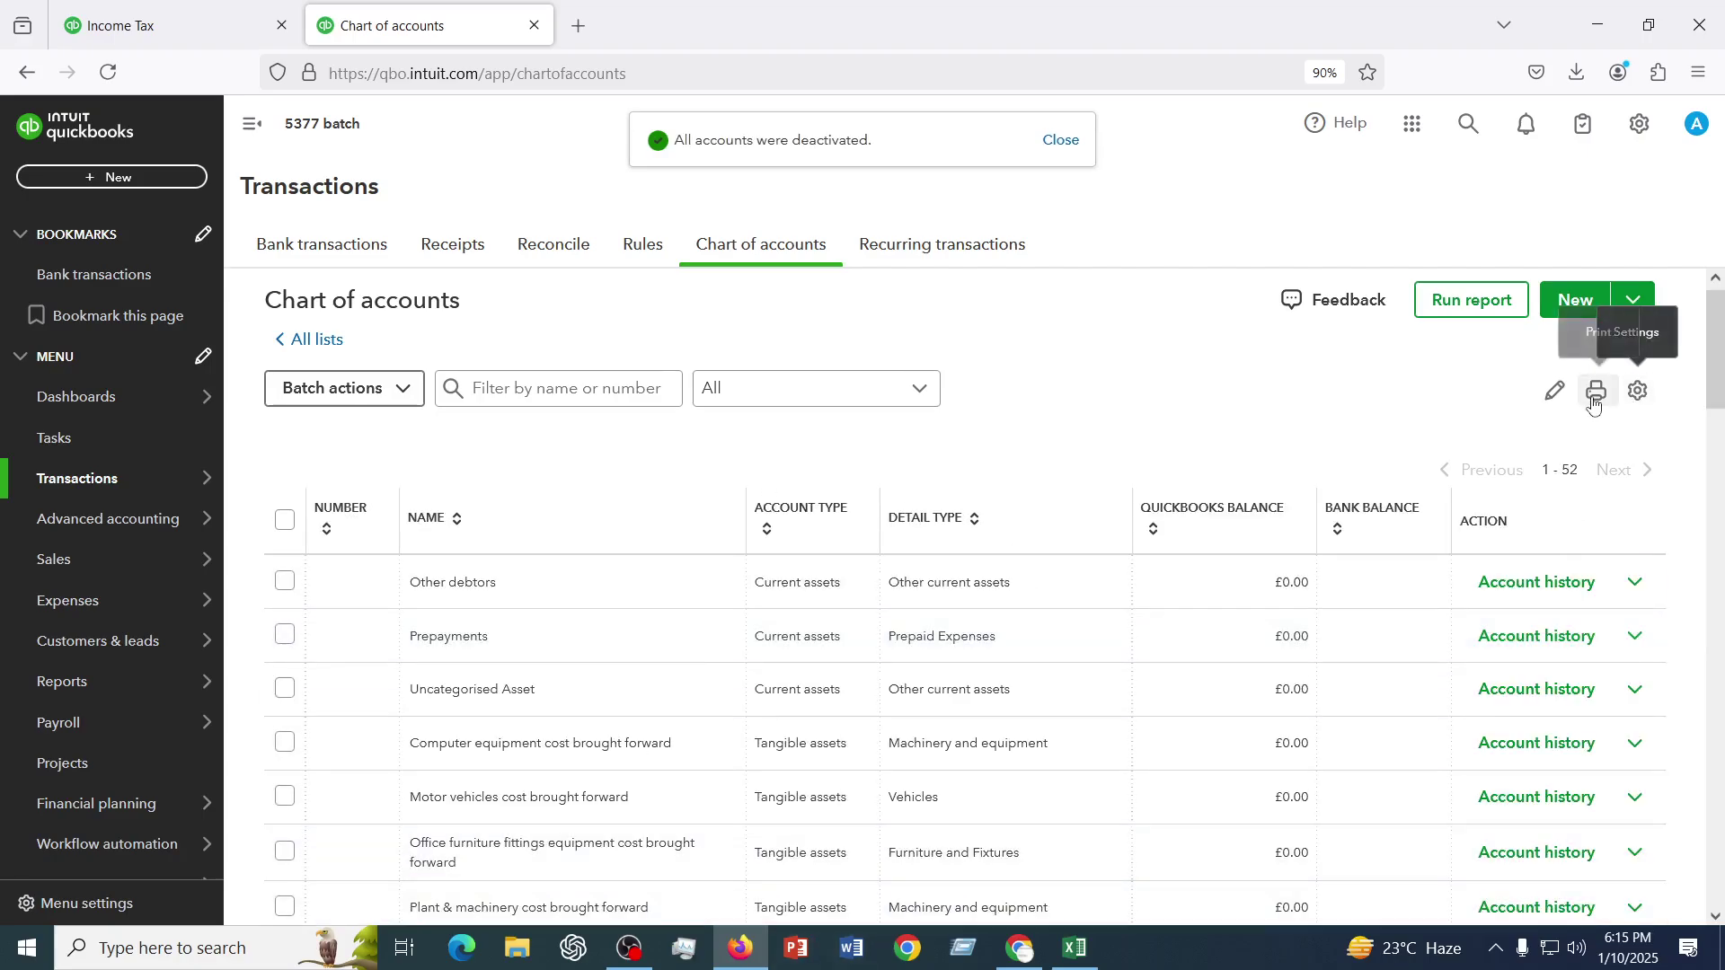
# - Show inactive accounts and reactivate the HSBC Bank Checking Account, restoring 53 accounts
pyautogui.click(1637, 393)
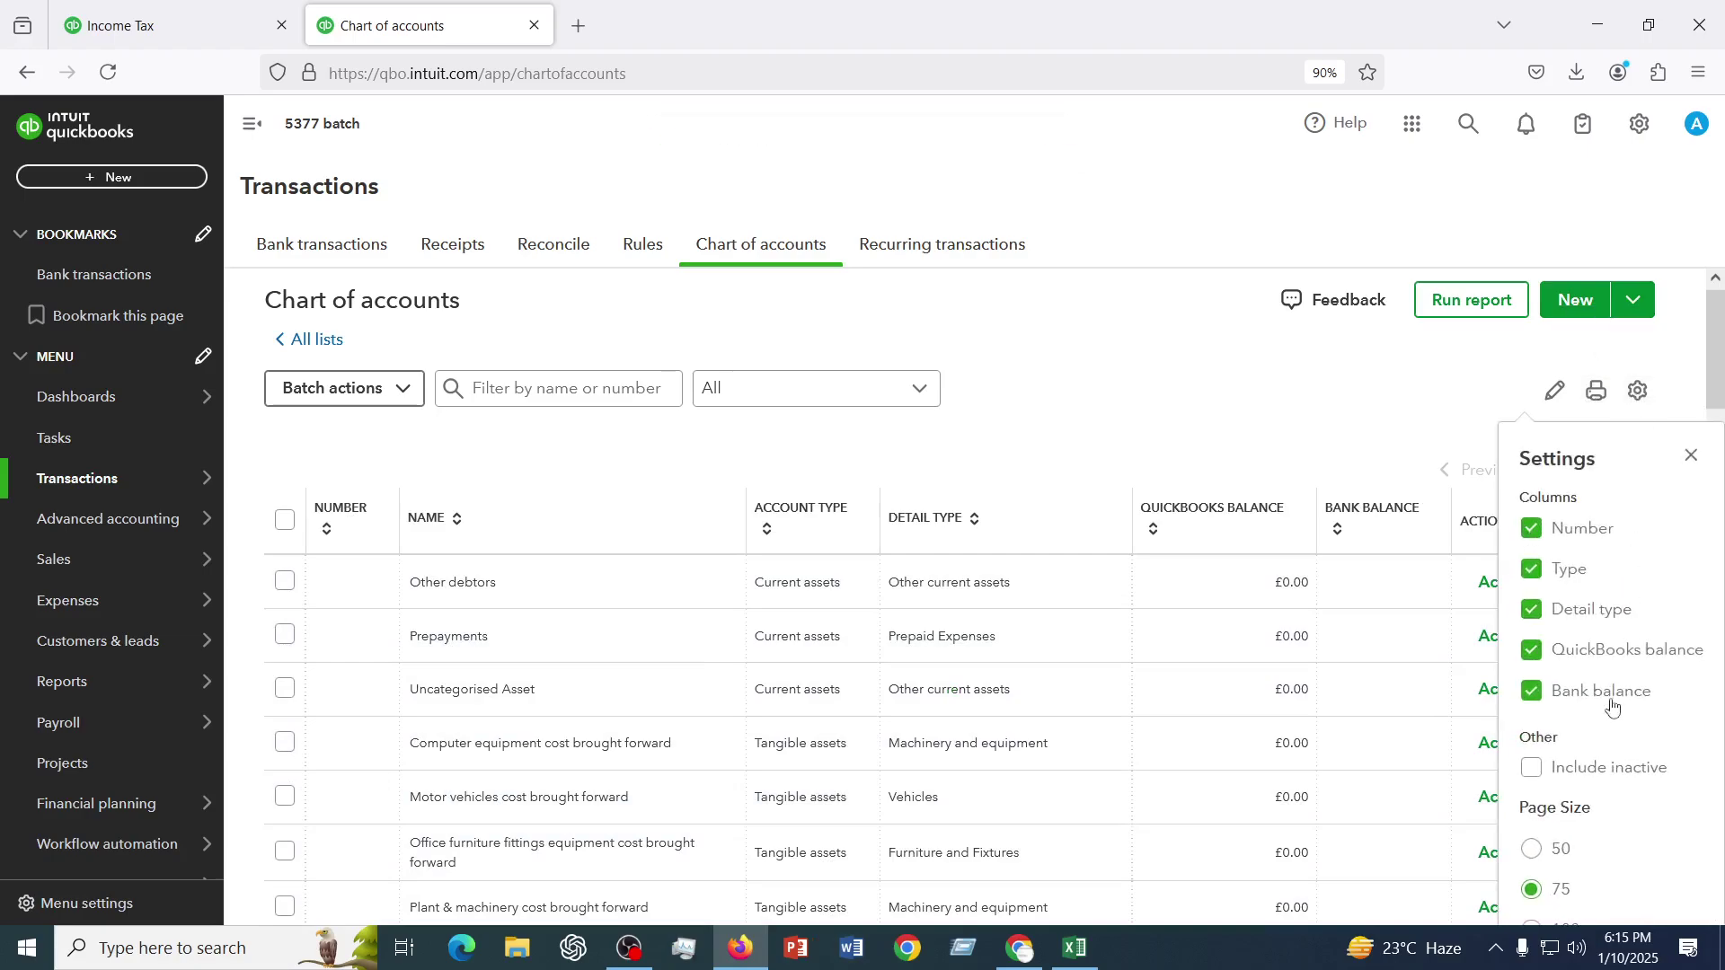
pyautogui.click(1536, 782)
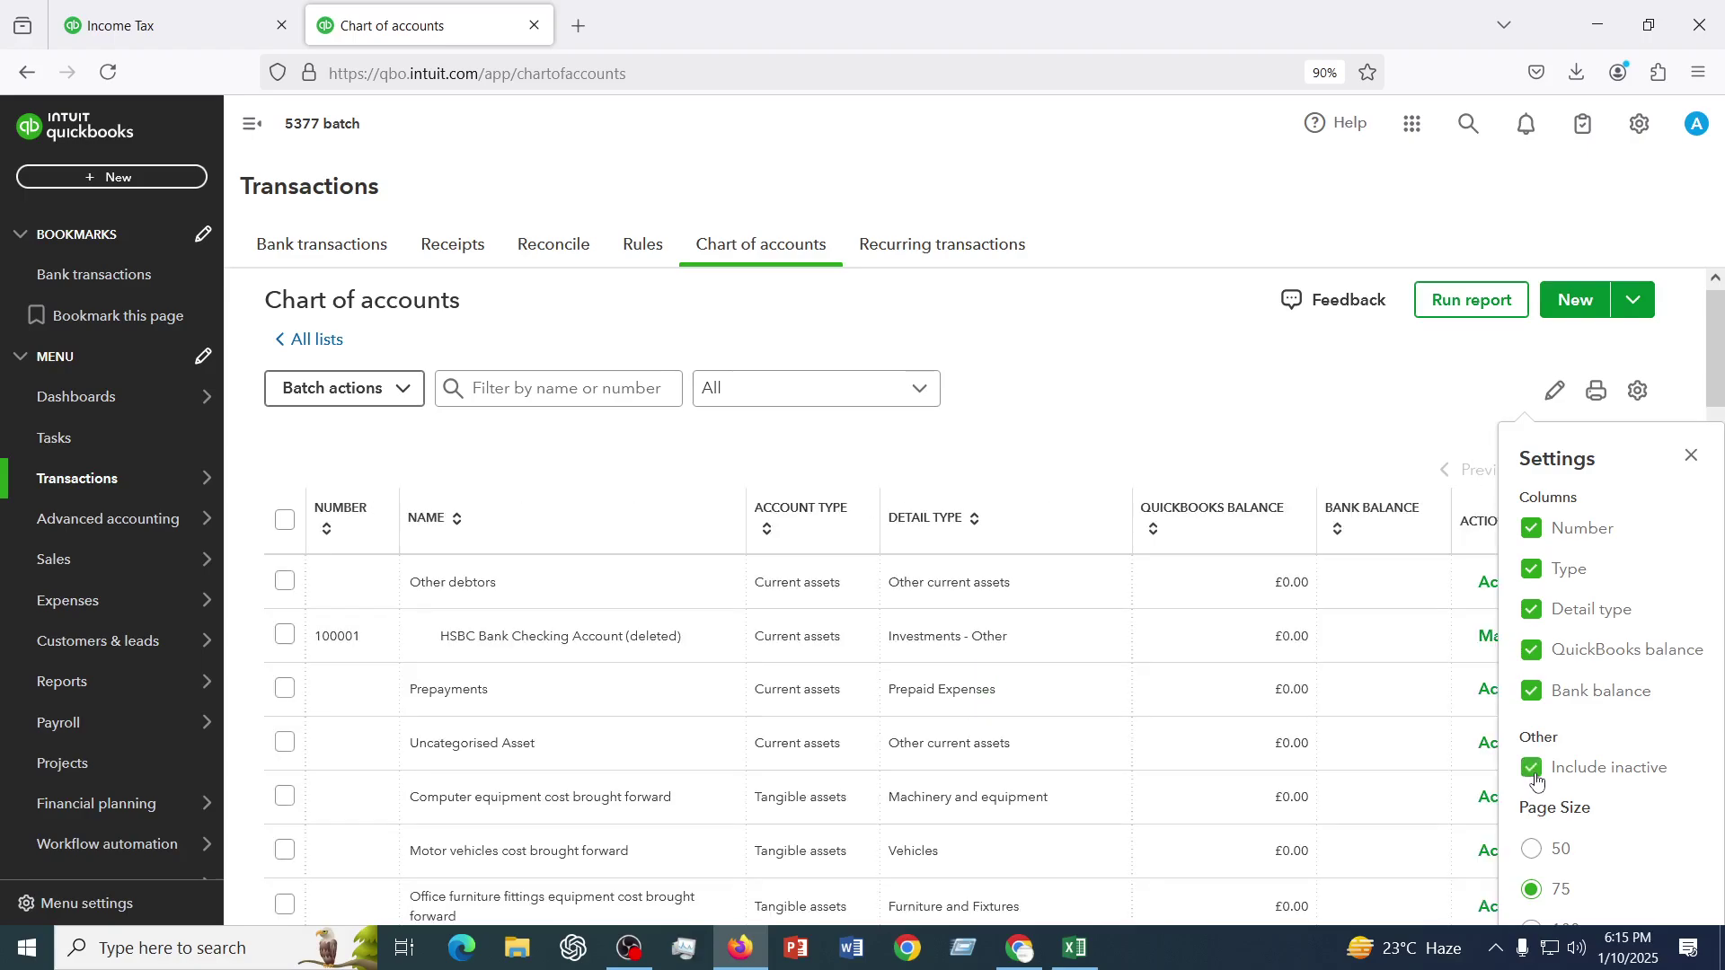
pyautogui.click(1237, 416)
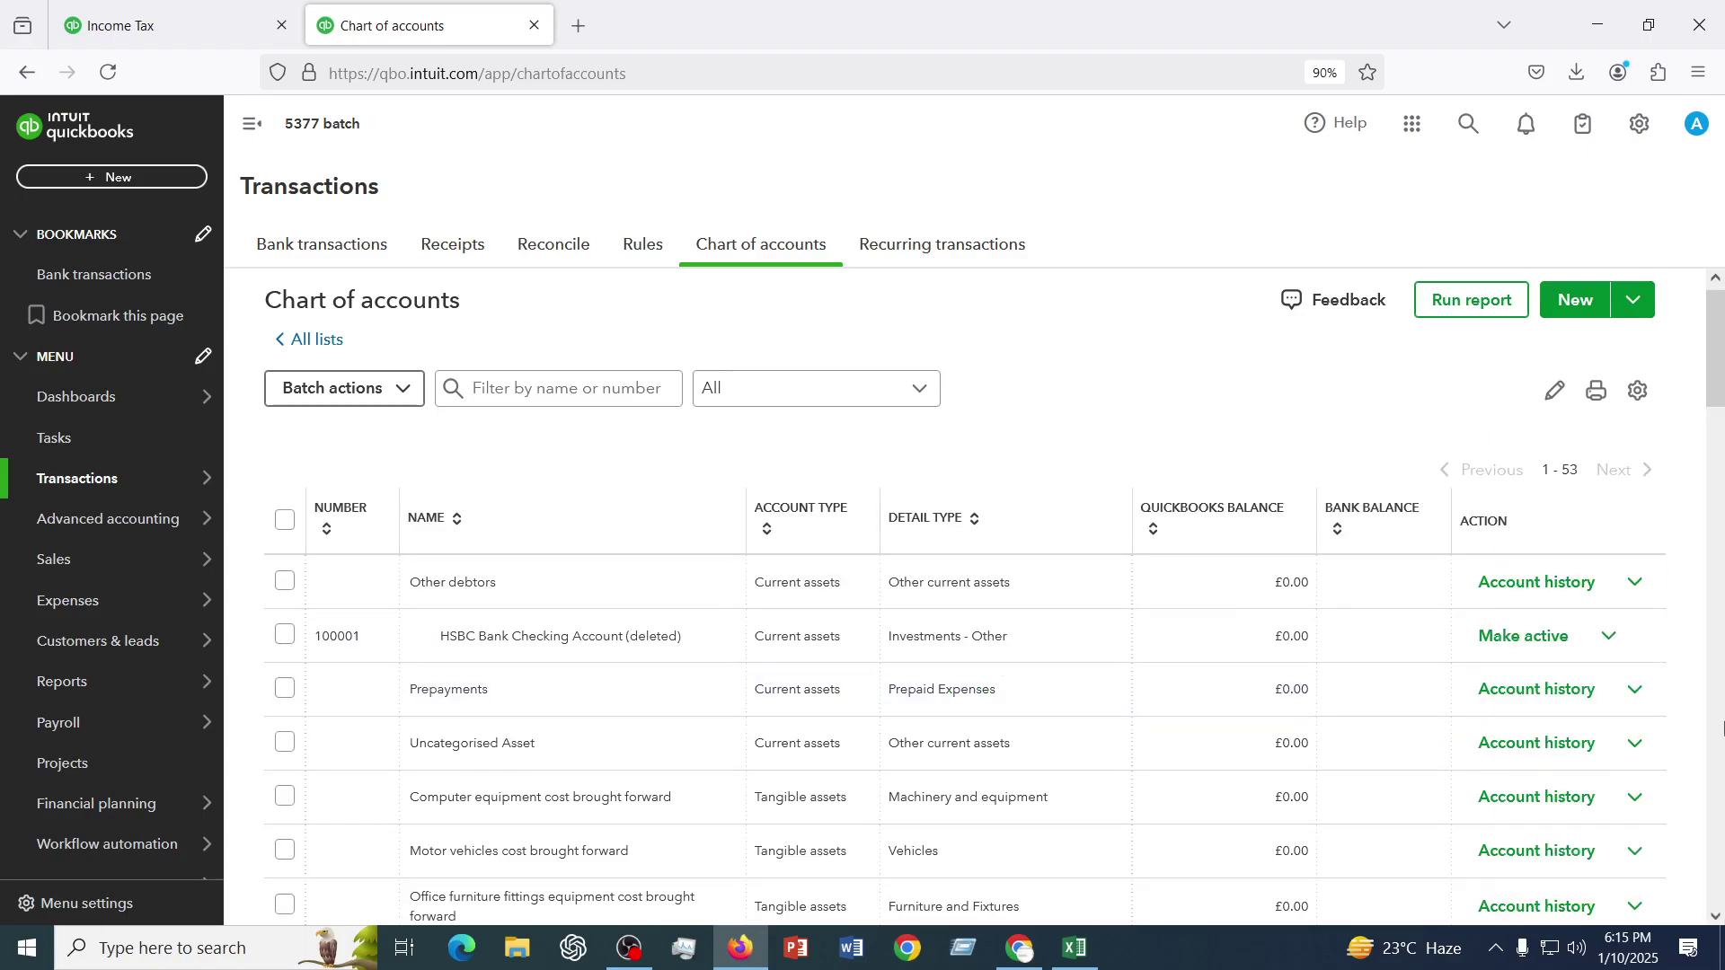
pyautogui.click(1532, 640)
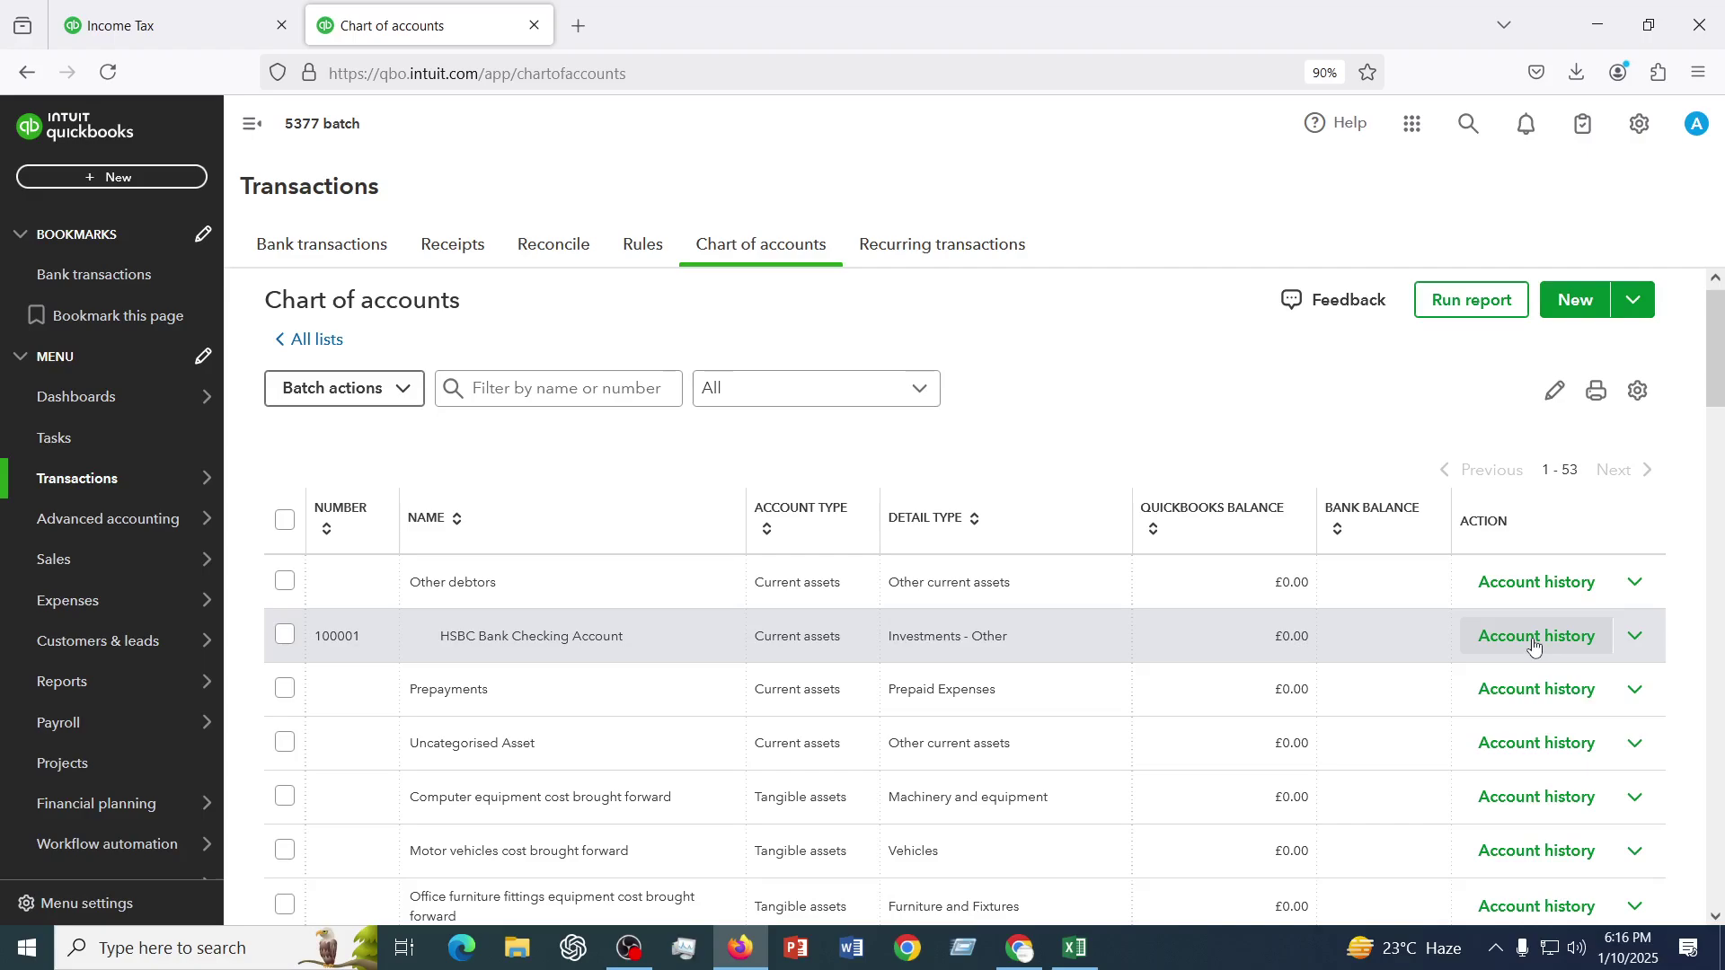
# - Open Products & services from the Sales menu in a new browser tab and switch to it
pyautogui.moveTo(69, 568)
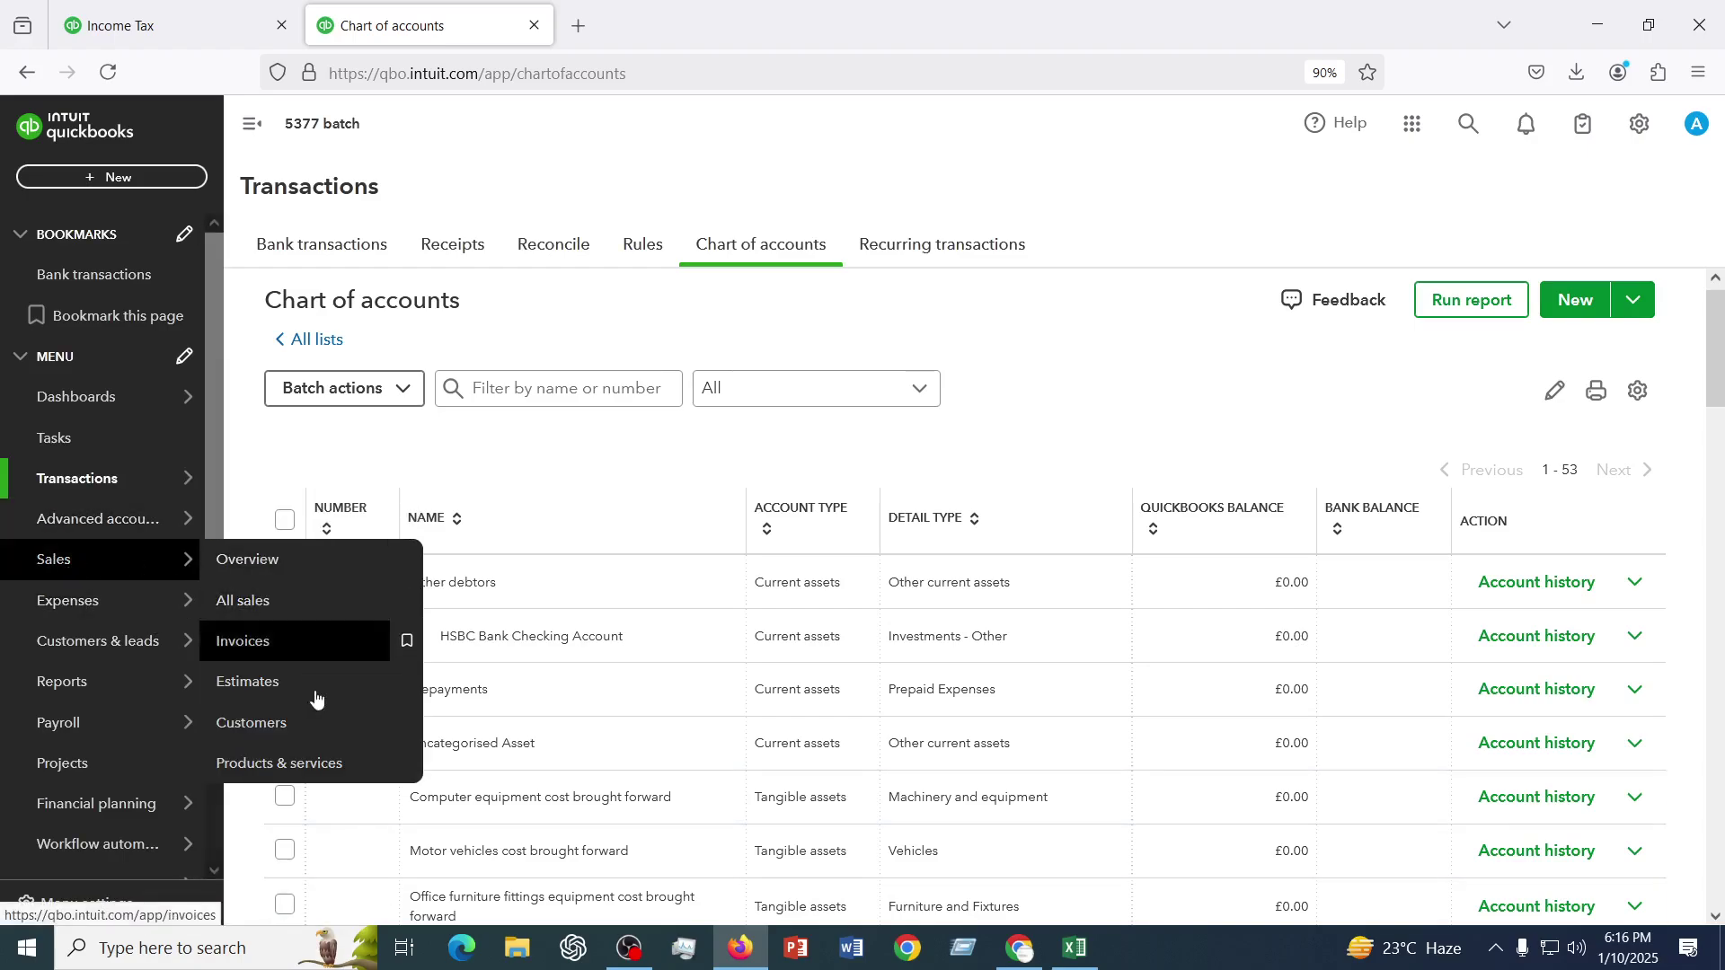
pyautogui.rightClick(300, 773)
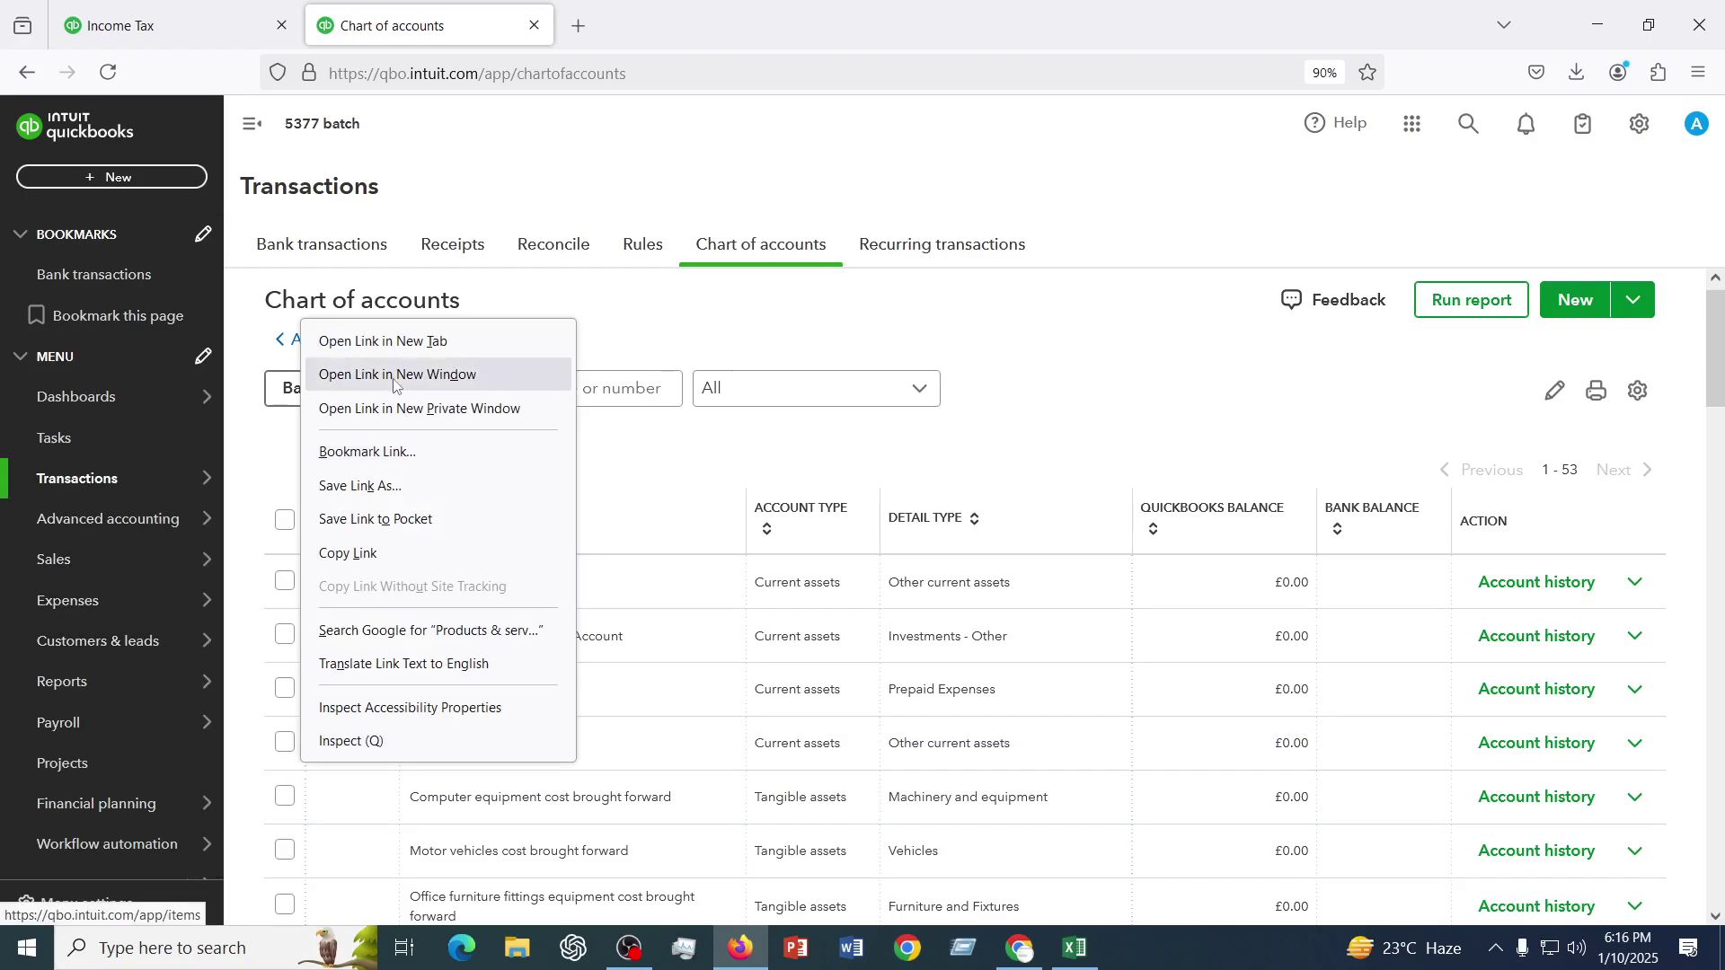
pyautogui.click(364, 351)
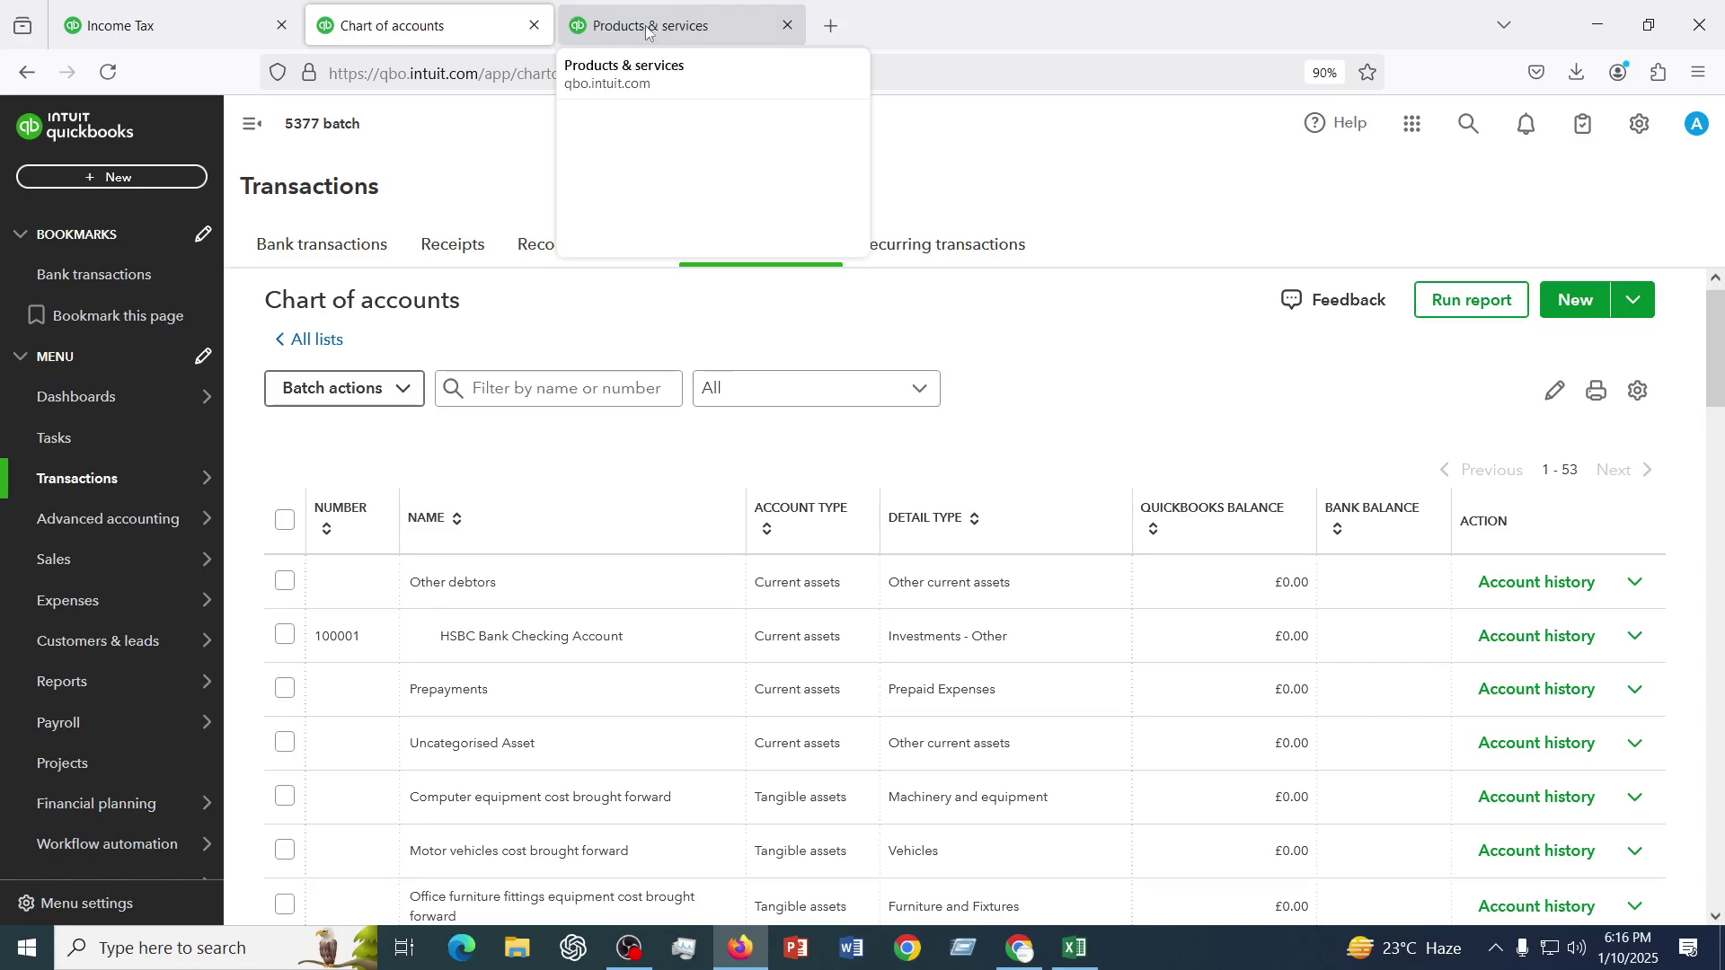
pyautogui.click(648, 29)
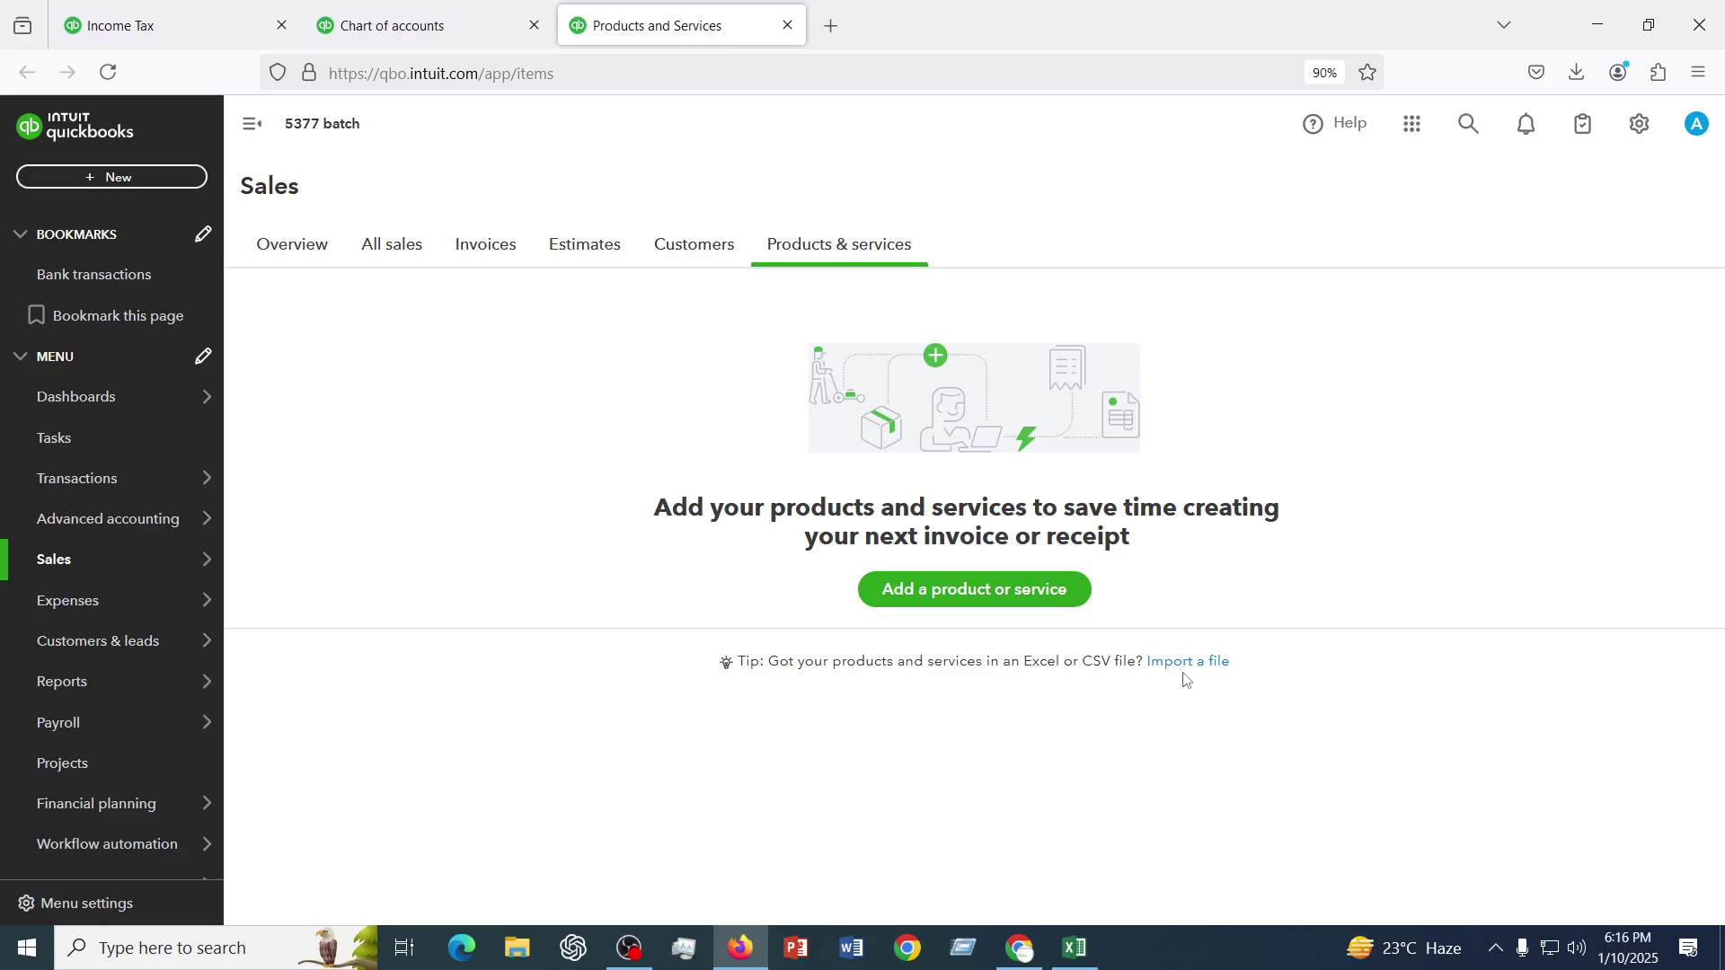
# - Bring up the Product/Service information panel listing Stock, Non-stock, Service and Bundle types
pyautogui.click(983, 600)
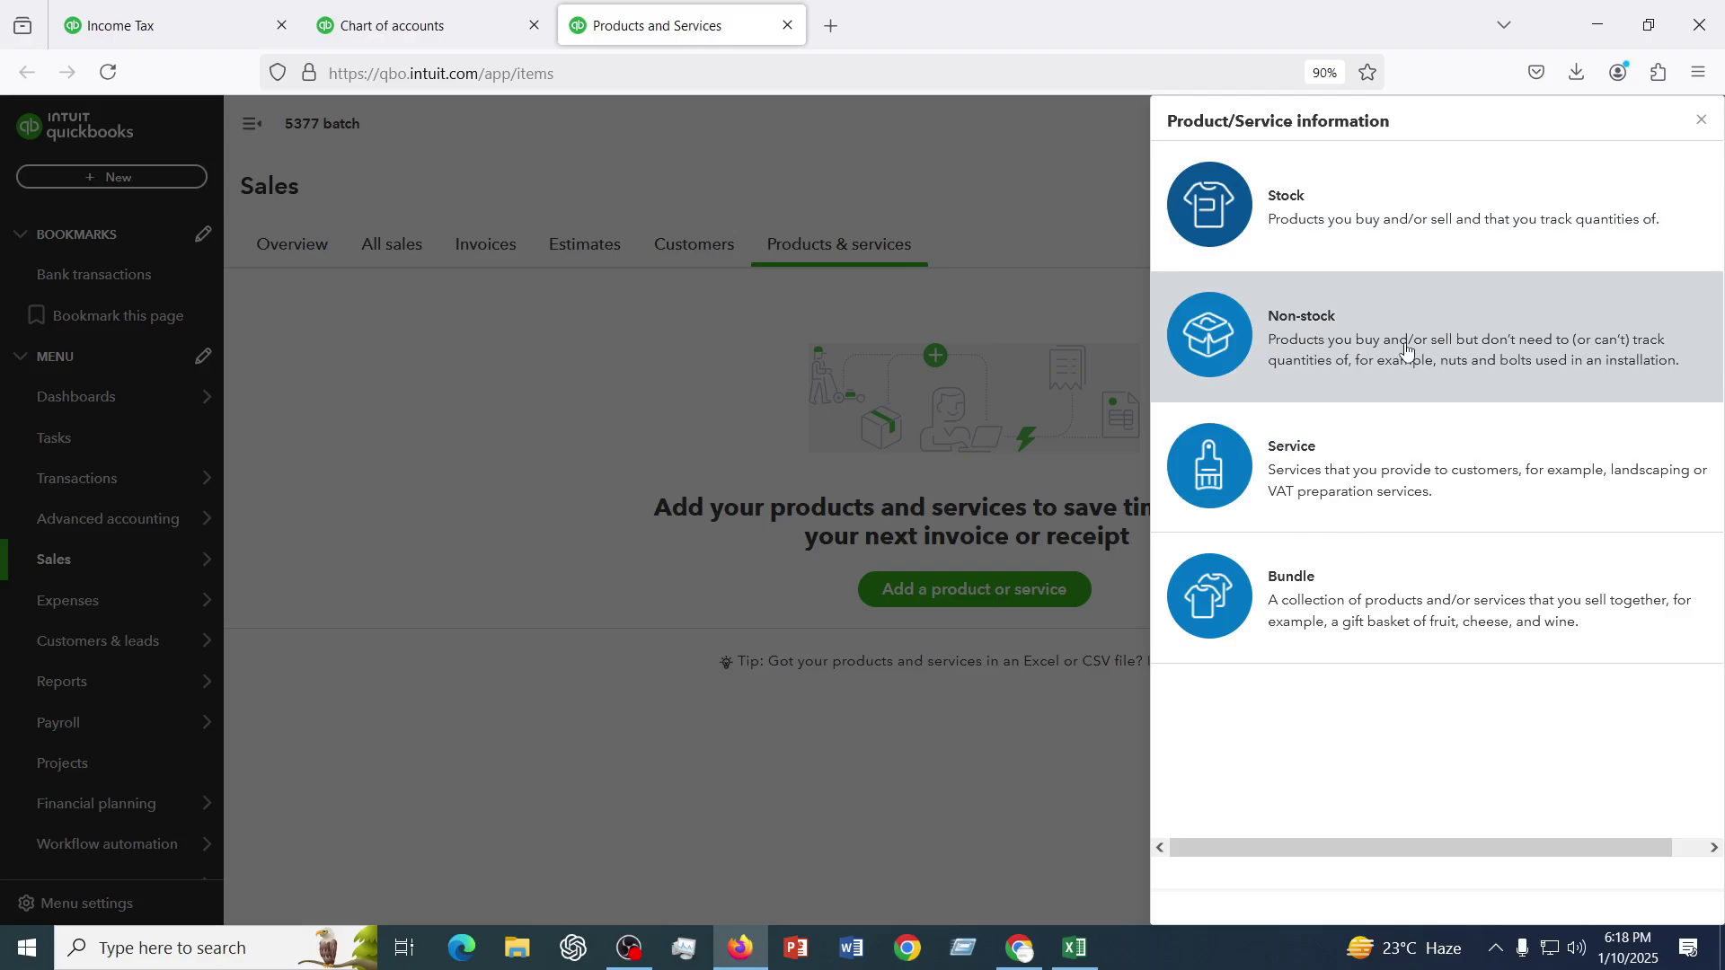
# - Preview the Non-stock item form, close it unsaved, and restart adding a product or service
pyautogui.click(1341, 344)
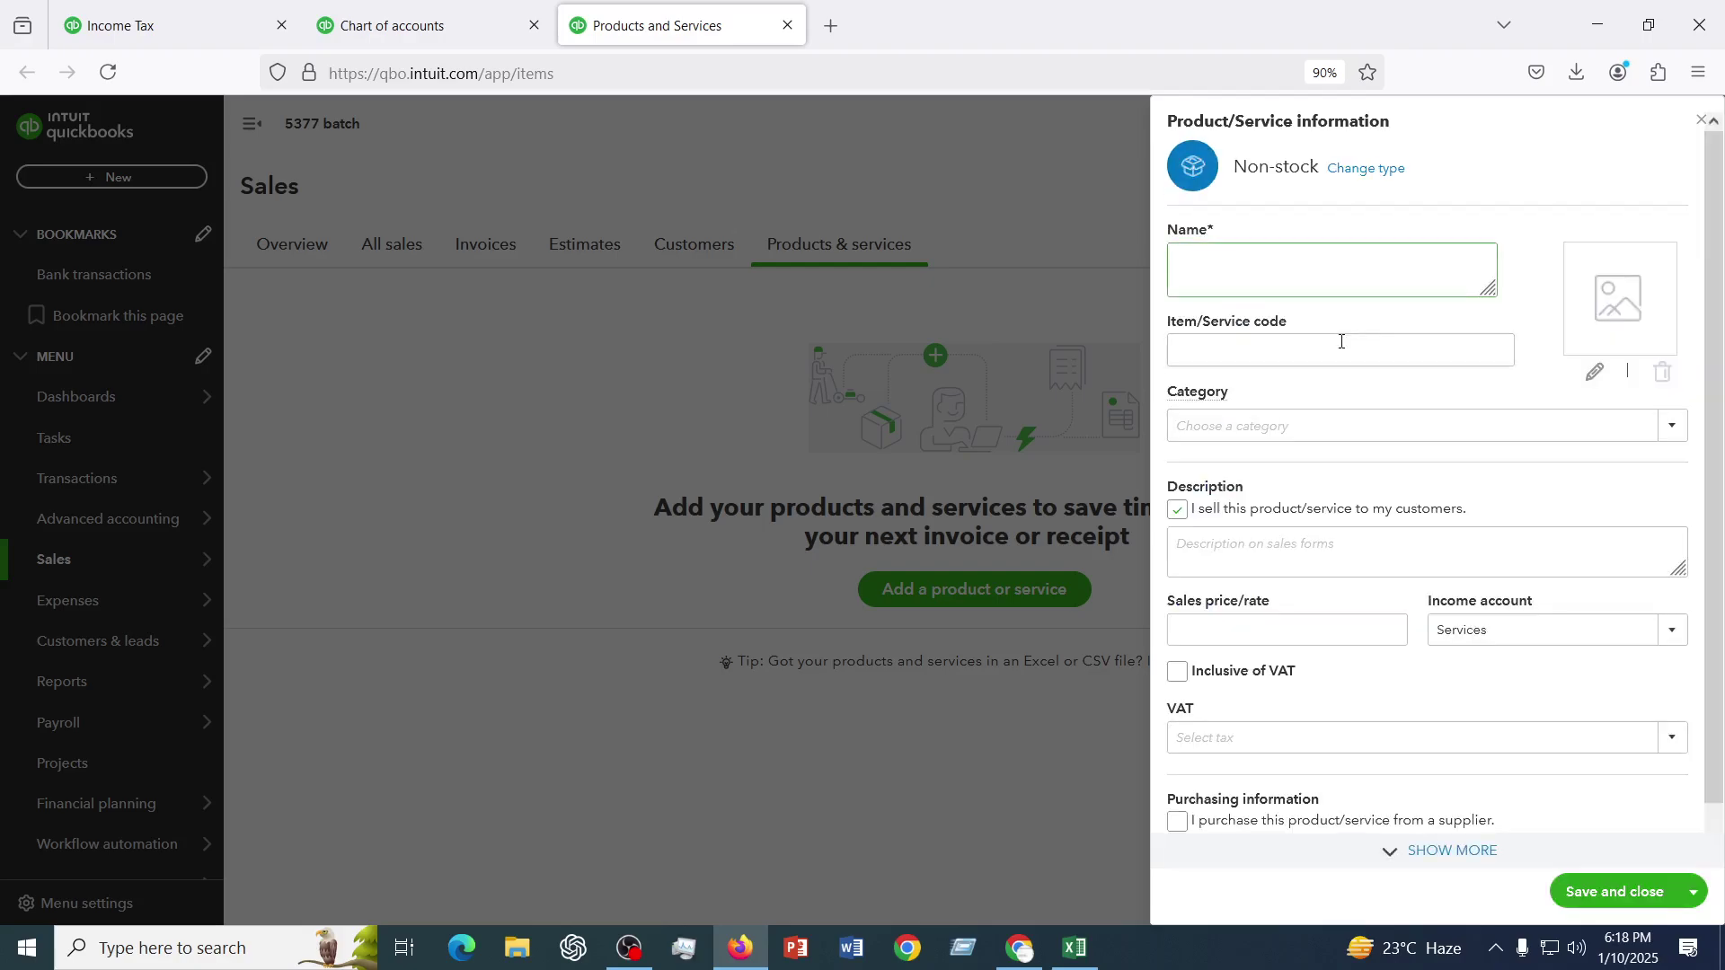
pyautogui.scroll(-2, 1386, 474)
pyautogui.scroll(1, 1386, 474)
pyautogui.click(1701, 121)
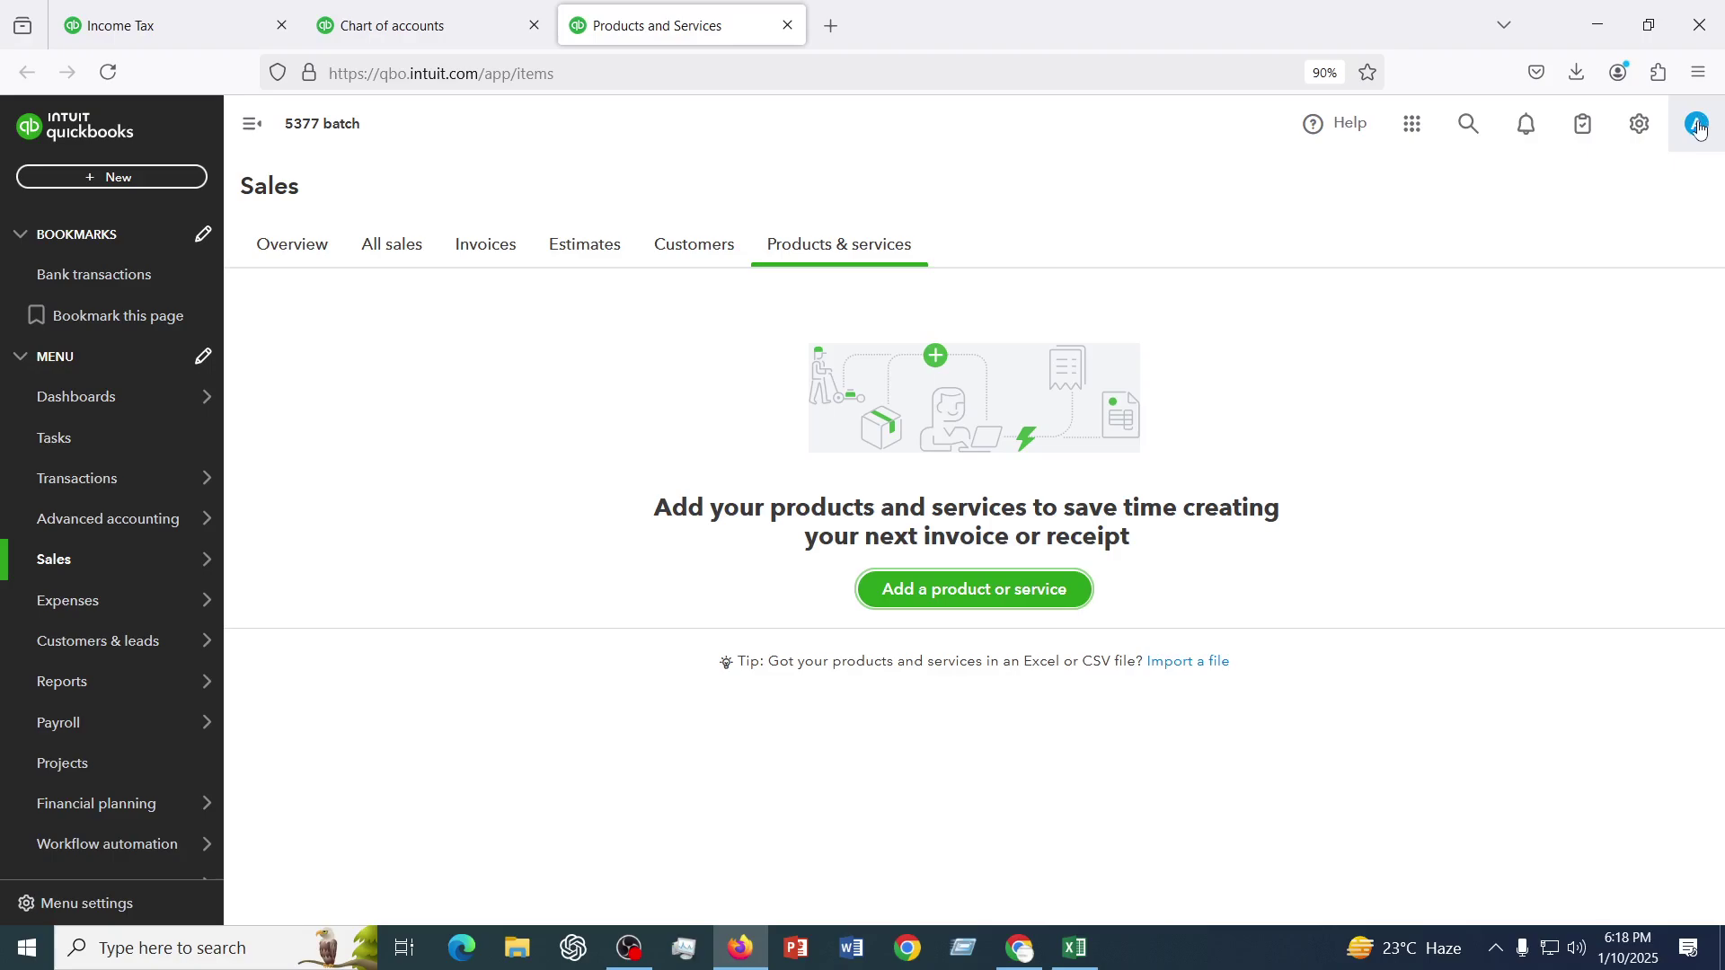
pyautogui.click(954, 589)
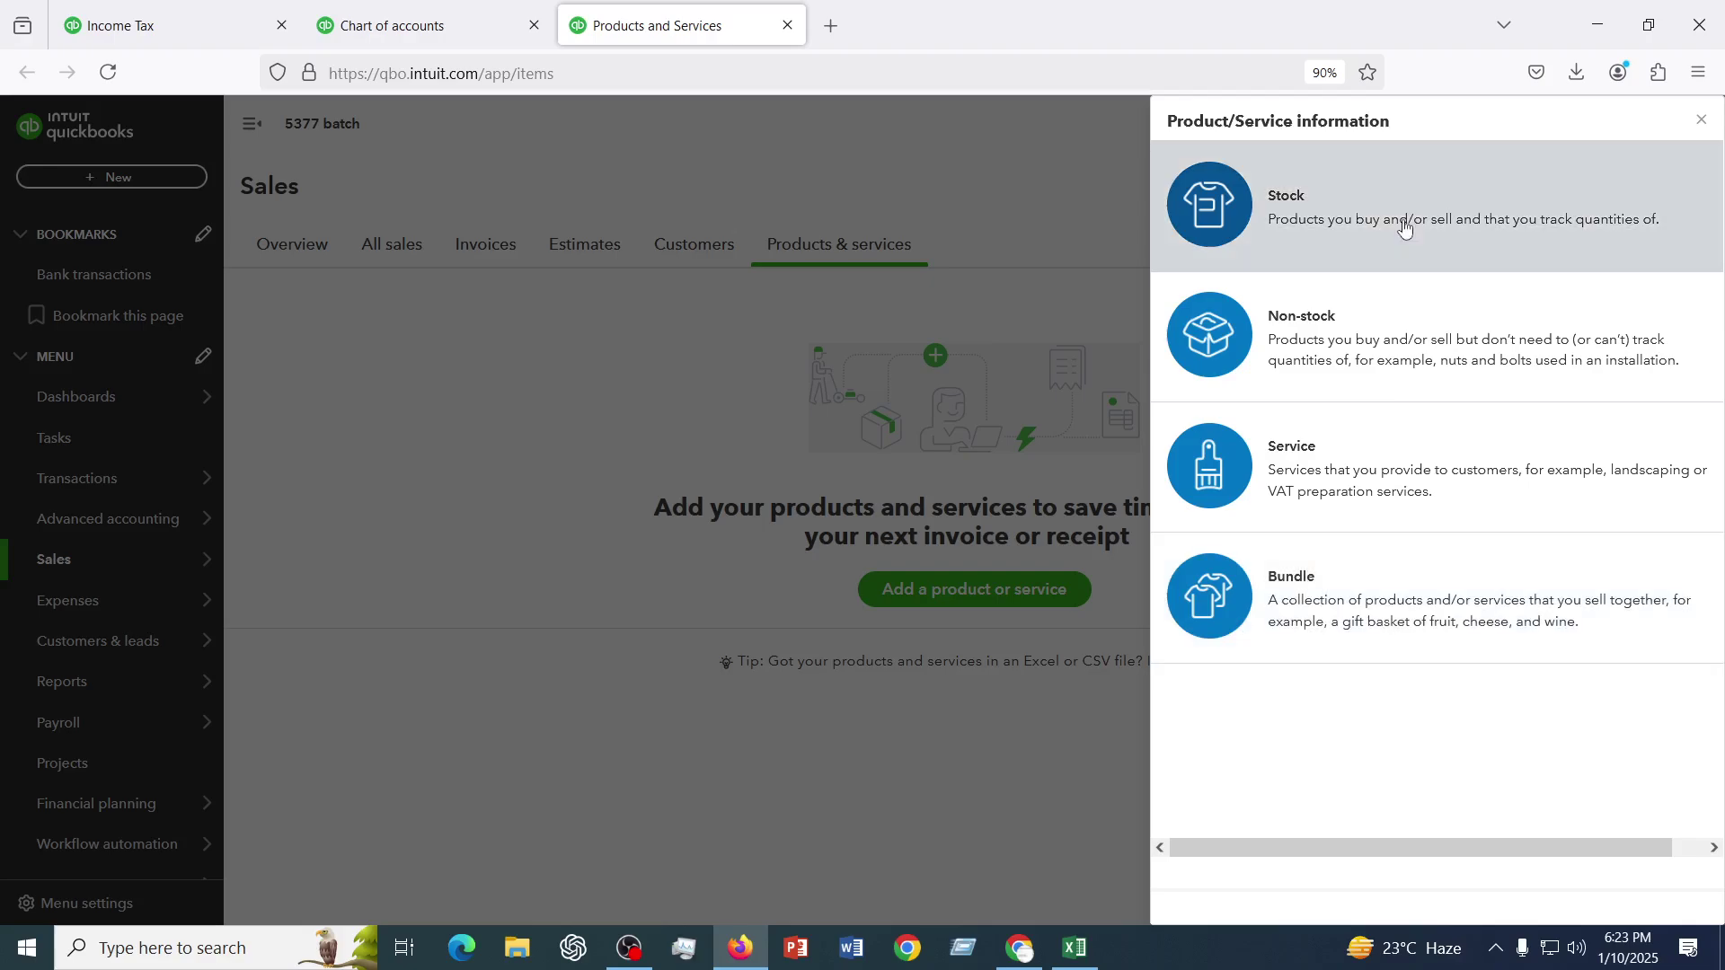
# - Create a Stock item named Napa with item/service code 12345
pyautogui.click(1333, 218)
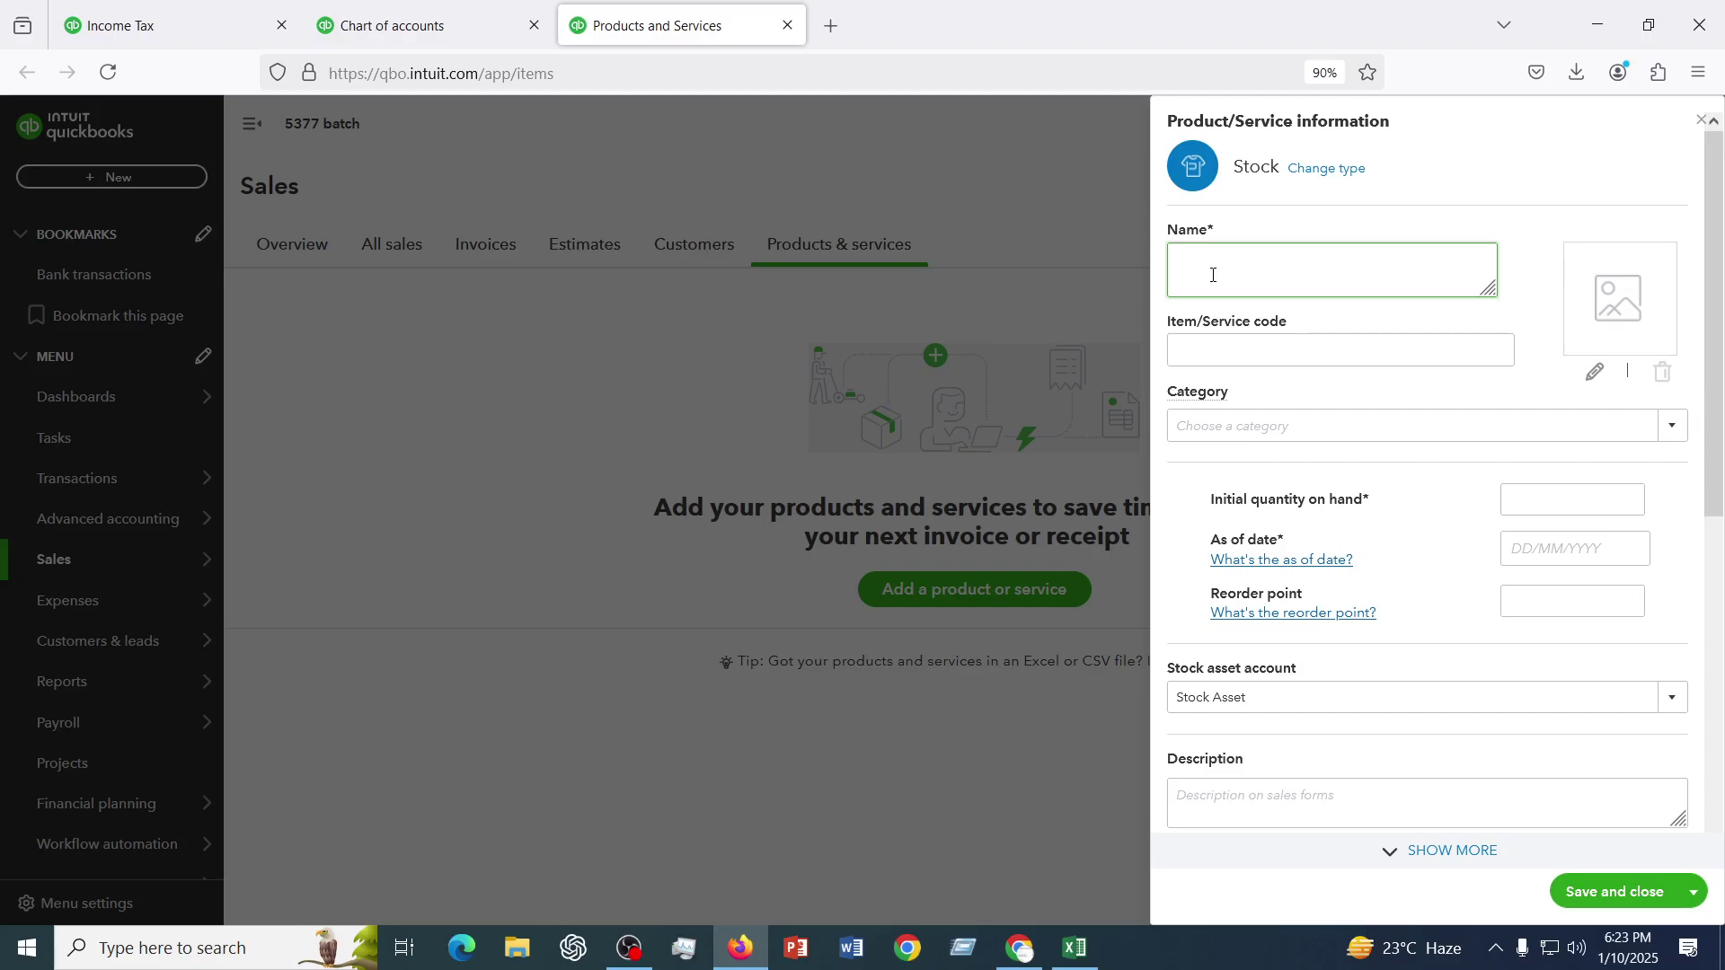
pyautogui.write('Napa')
pyautogui.click(1277, 353)
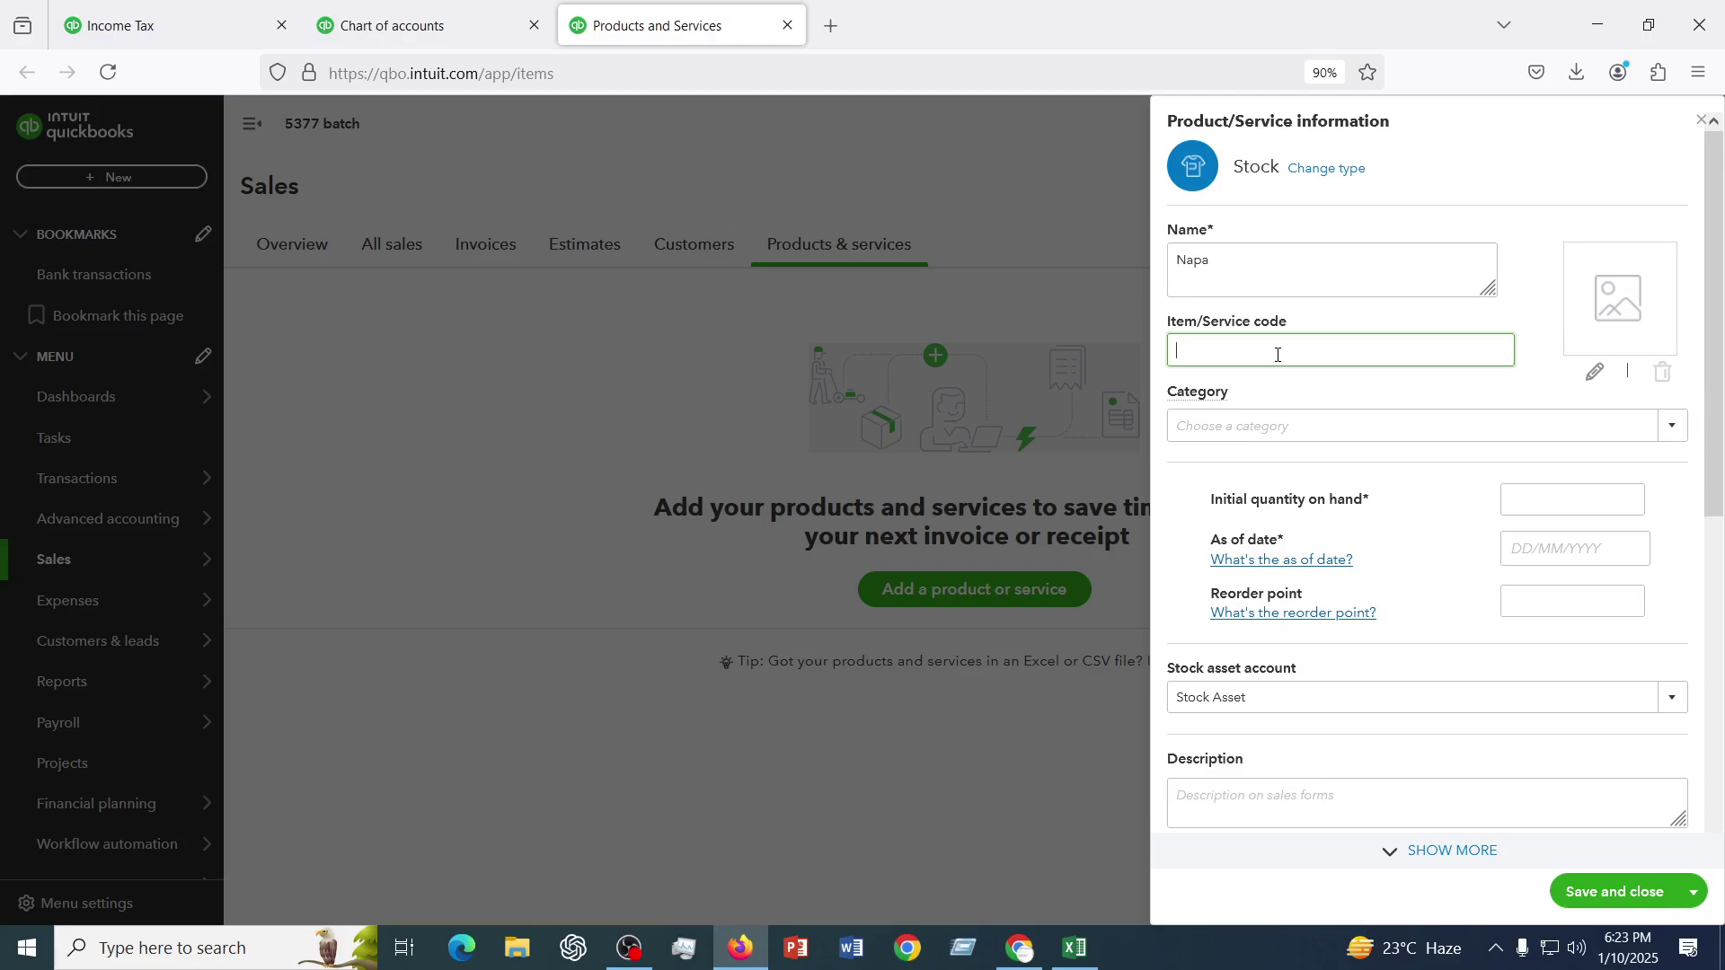
pyautogui.write('12345')
pyautogui.moveTo(1225, 351); pyautogui.dragTo(1165, 349)
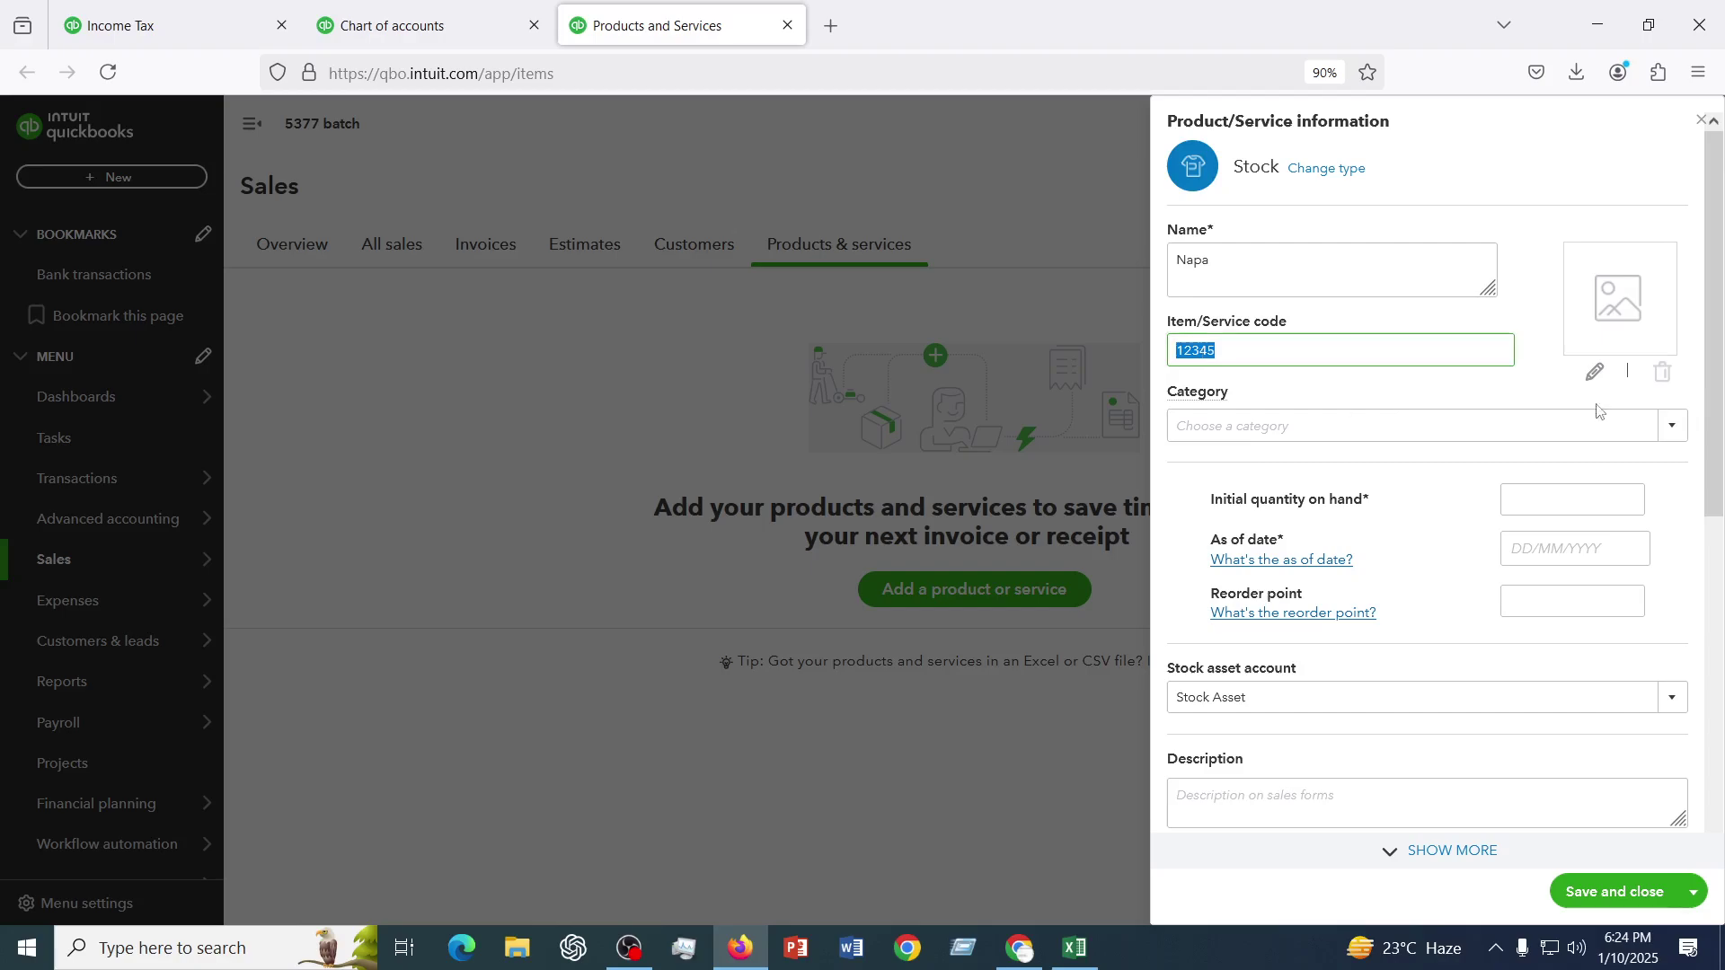
# - Set Napa's initial quantity on hand to 1000 as of 01/01/2025
pyautogui.click(1532, 501)
pyautogui.write('1000')
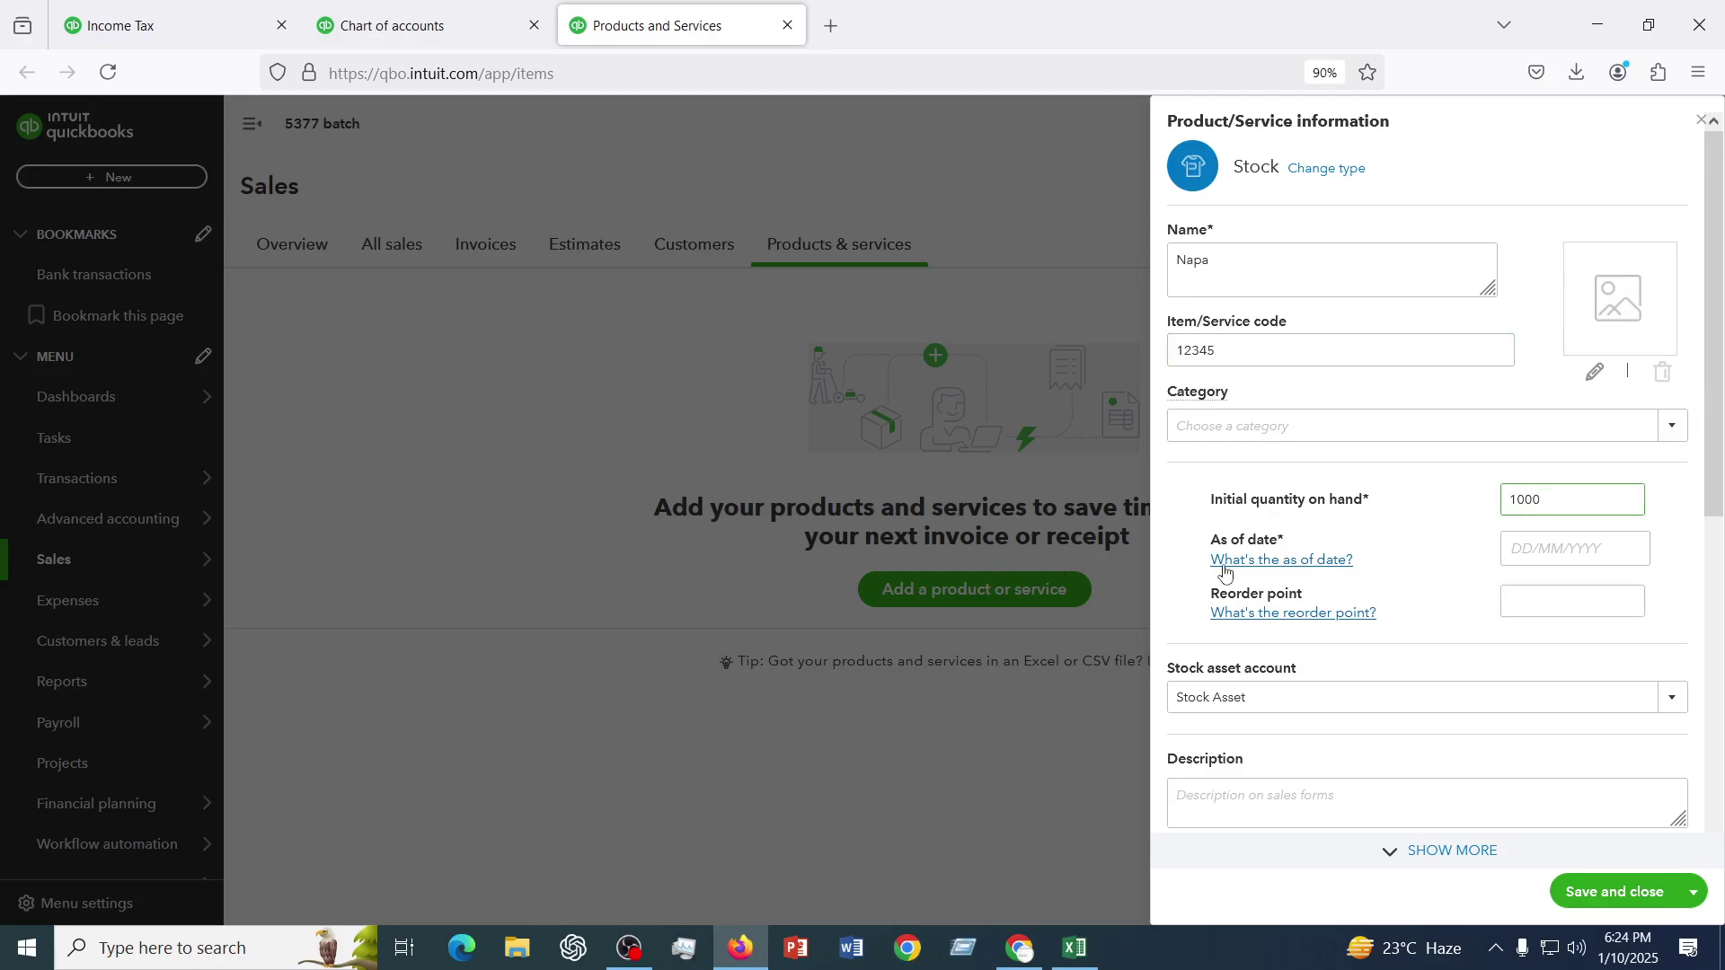
pyautogui.click(1599, 547)
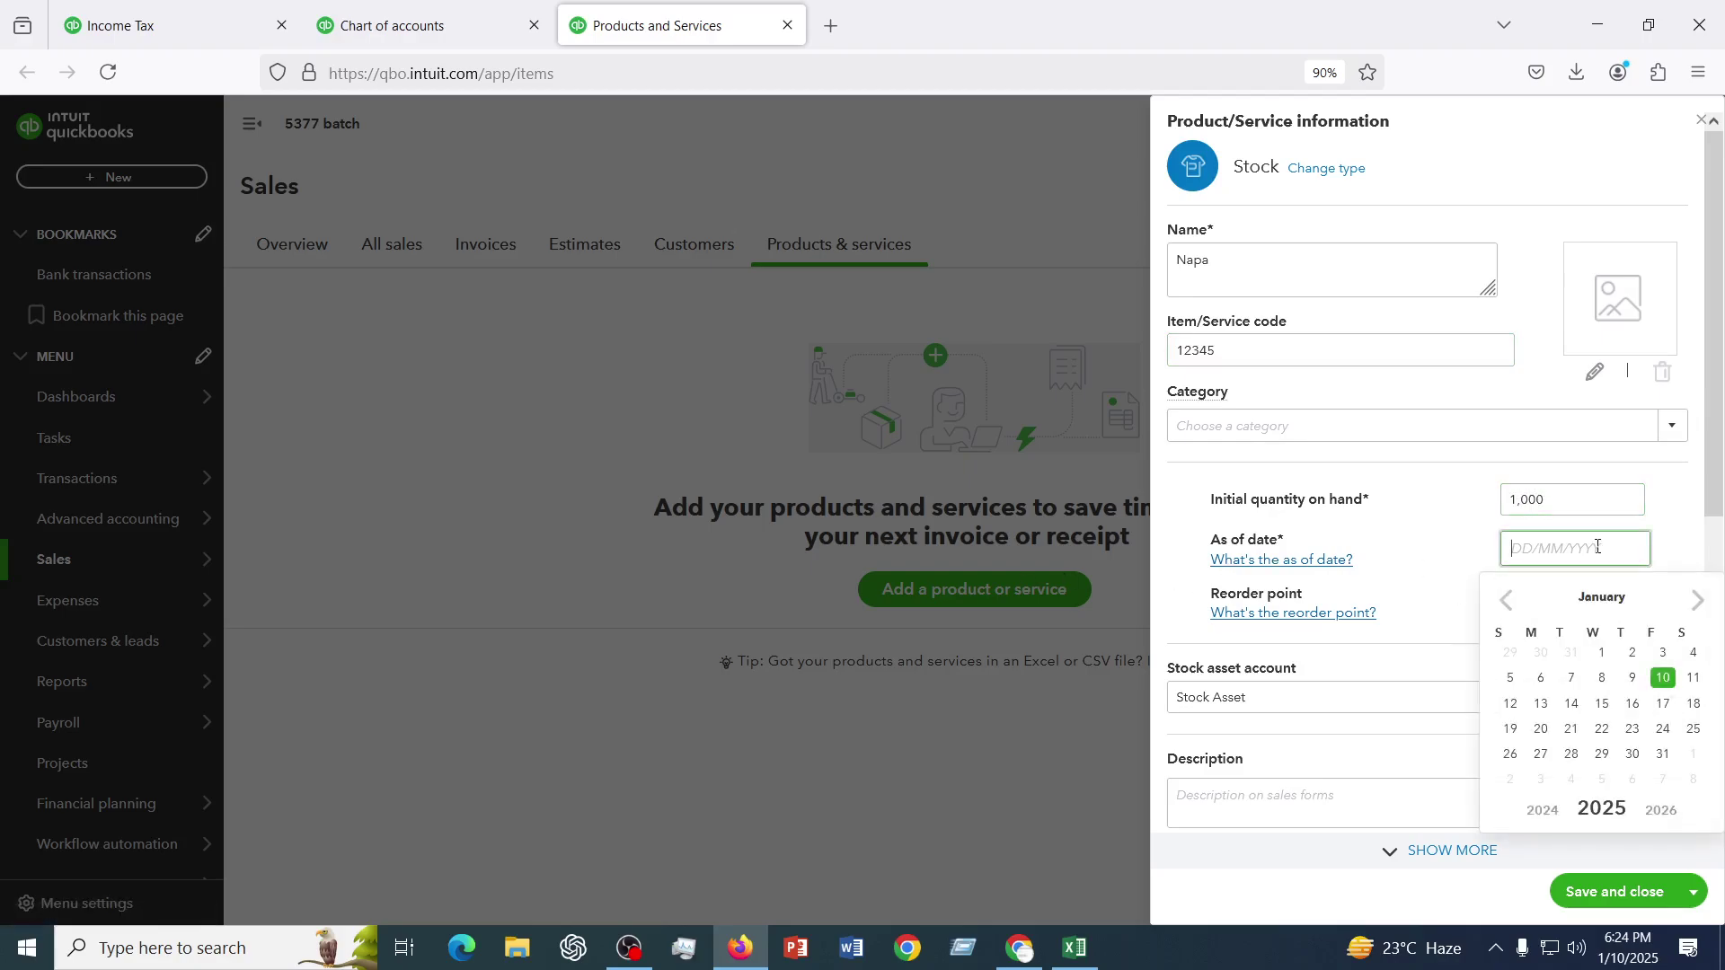
pyautogui.click(1602, 653)
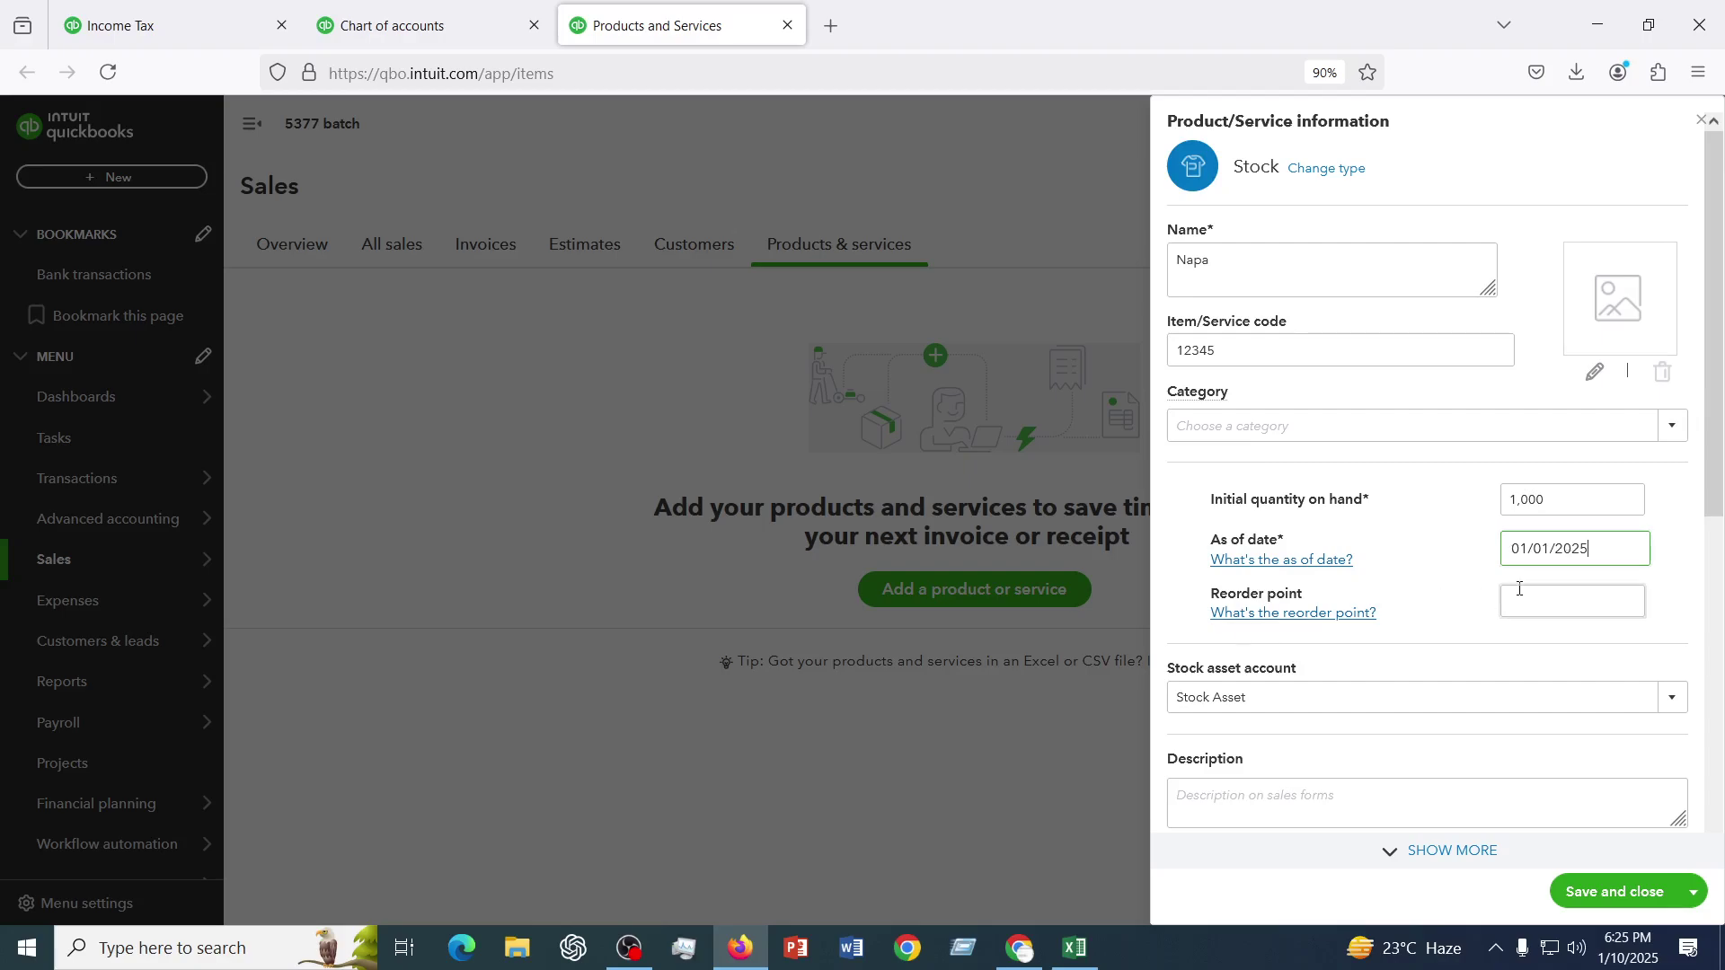
# - Enter 10 as the Napa item's reorder point
pyautogui.click(1564, 604)
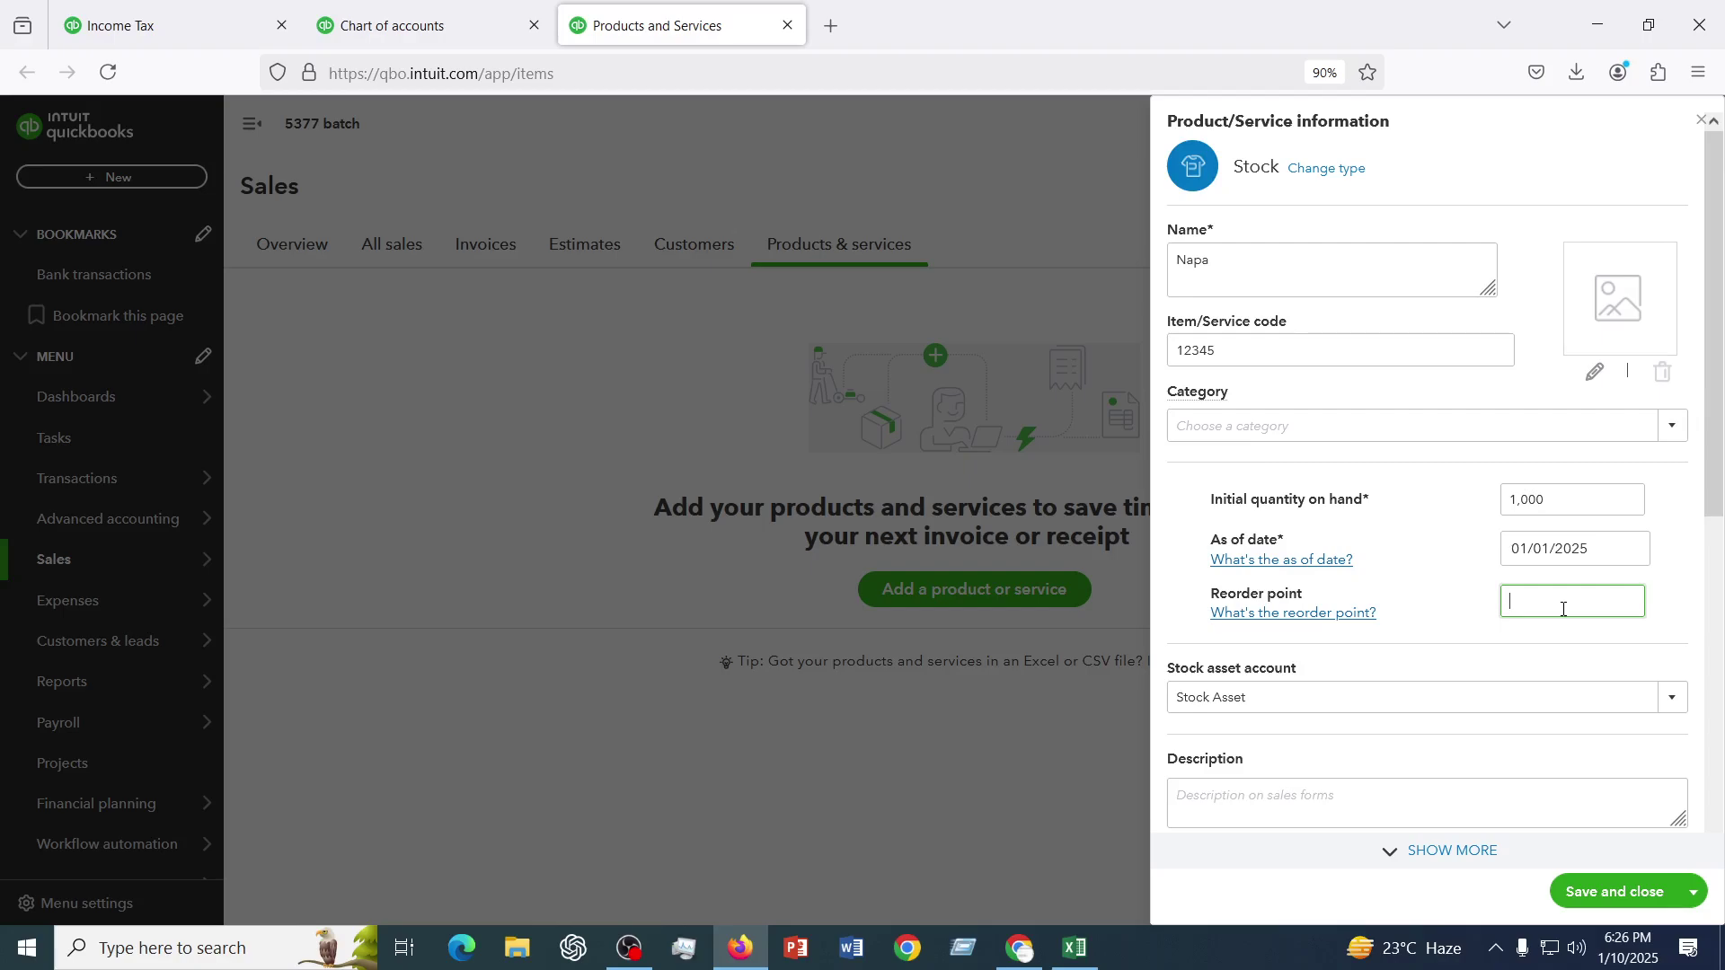
pyautogui.write('10')
pyautogui.scroll(-3, 1309, 639)
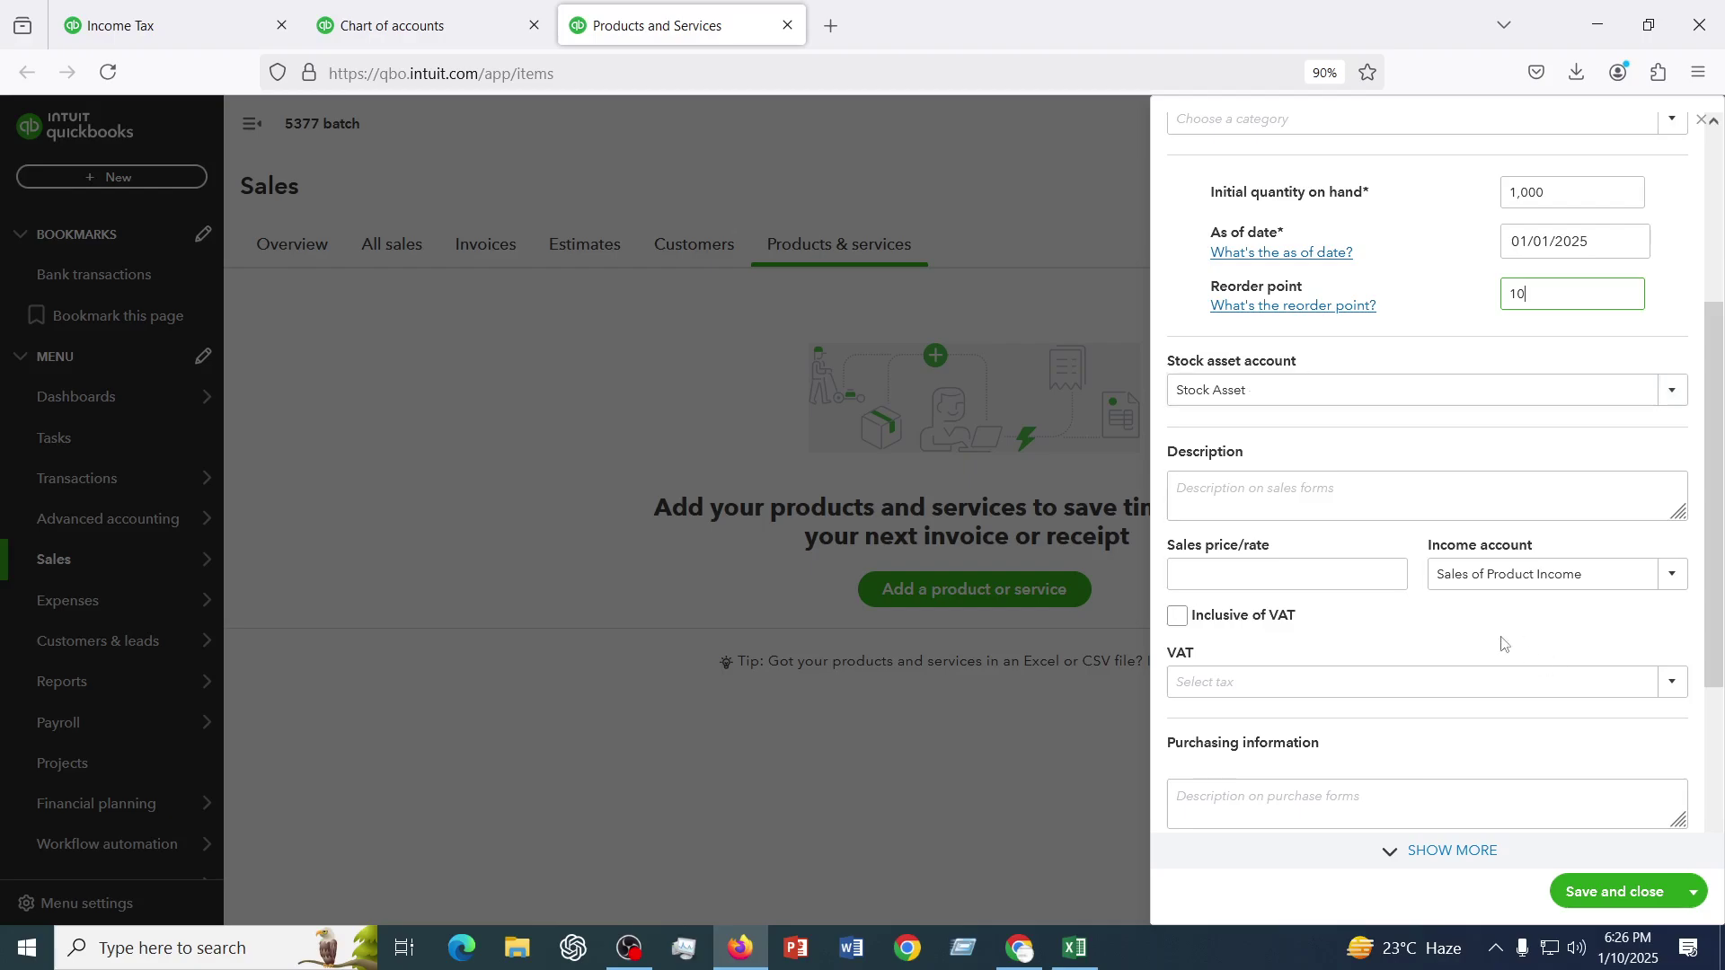
# - Enter a sales price/rate of 10 and a cost of 7 for Napa
pyautogui.click(1249, 572)
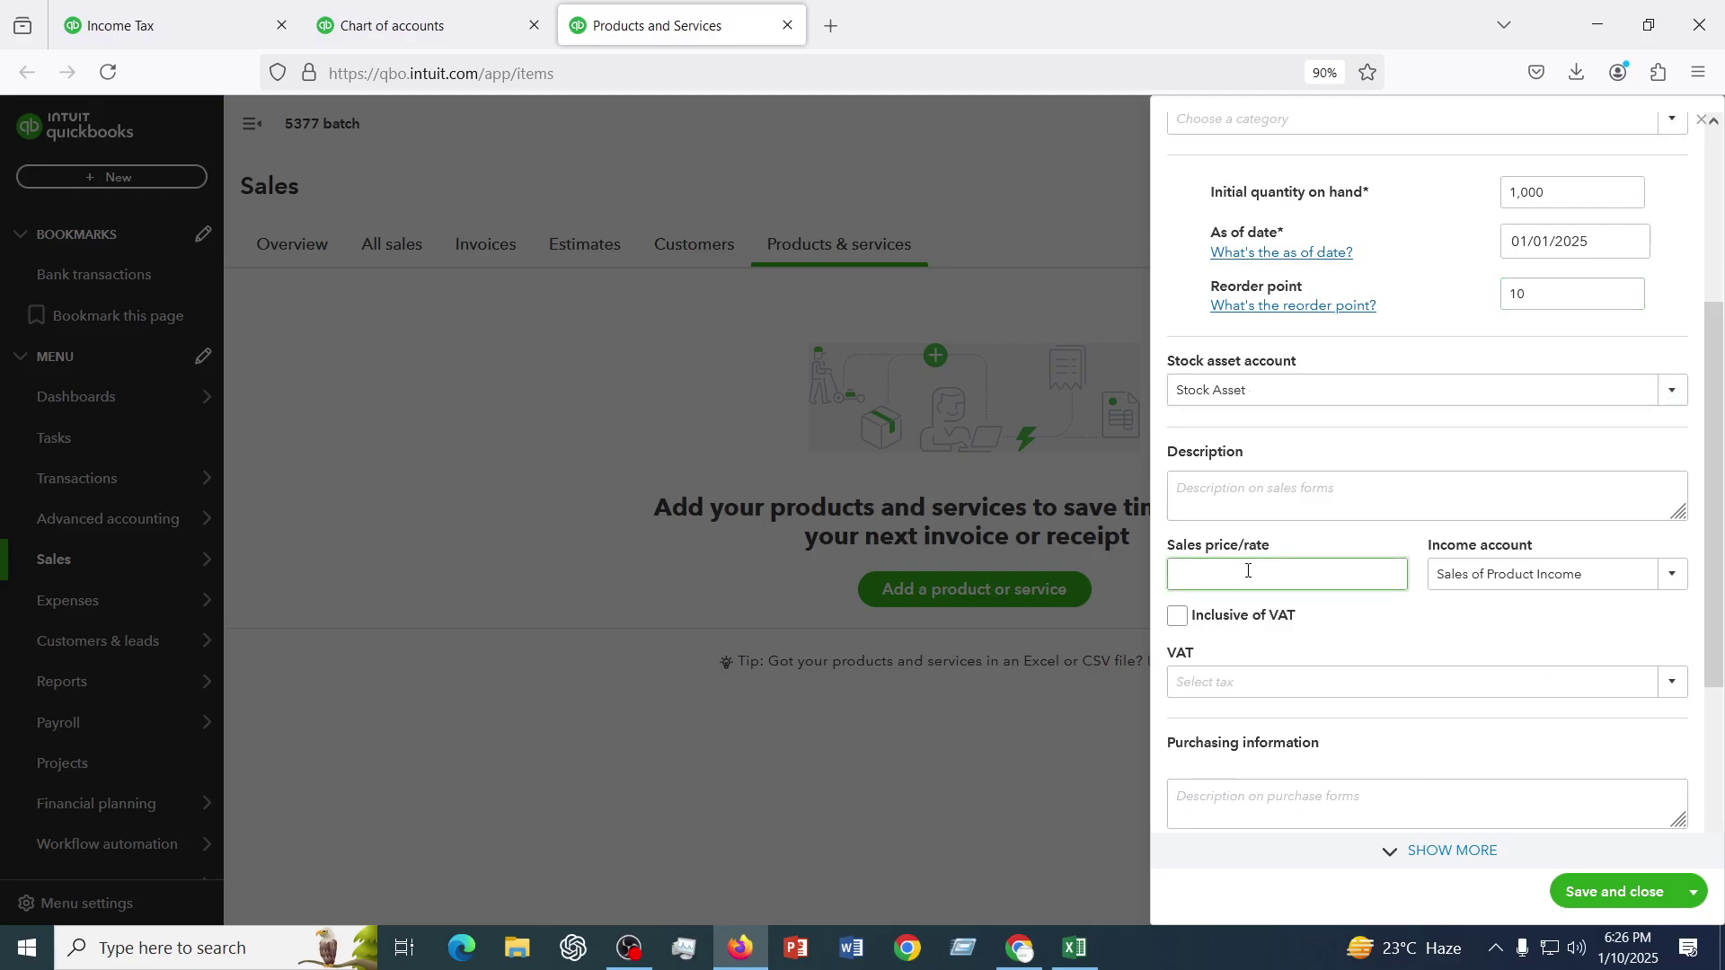
pyautogui.write('10')
pyautogui.scroll(-3, 1252, 566)
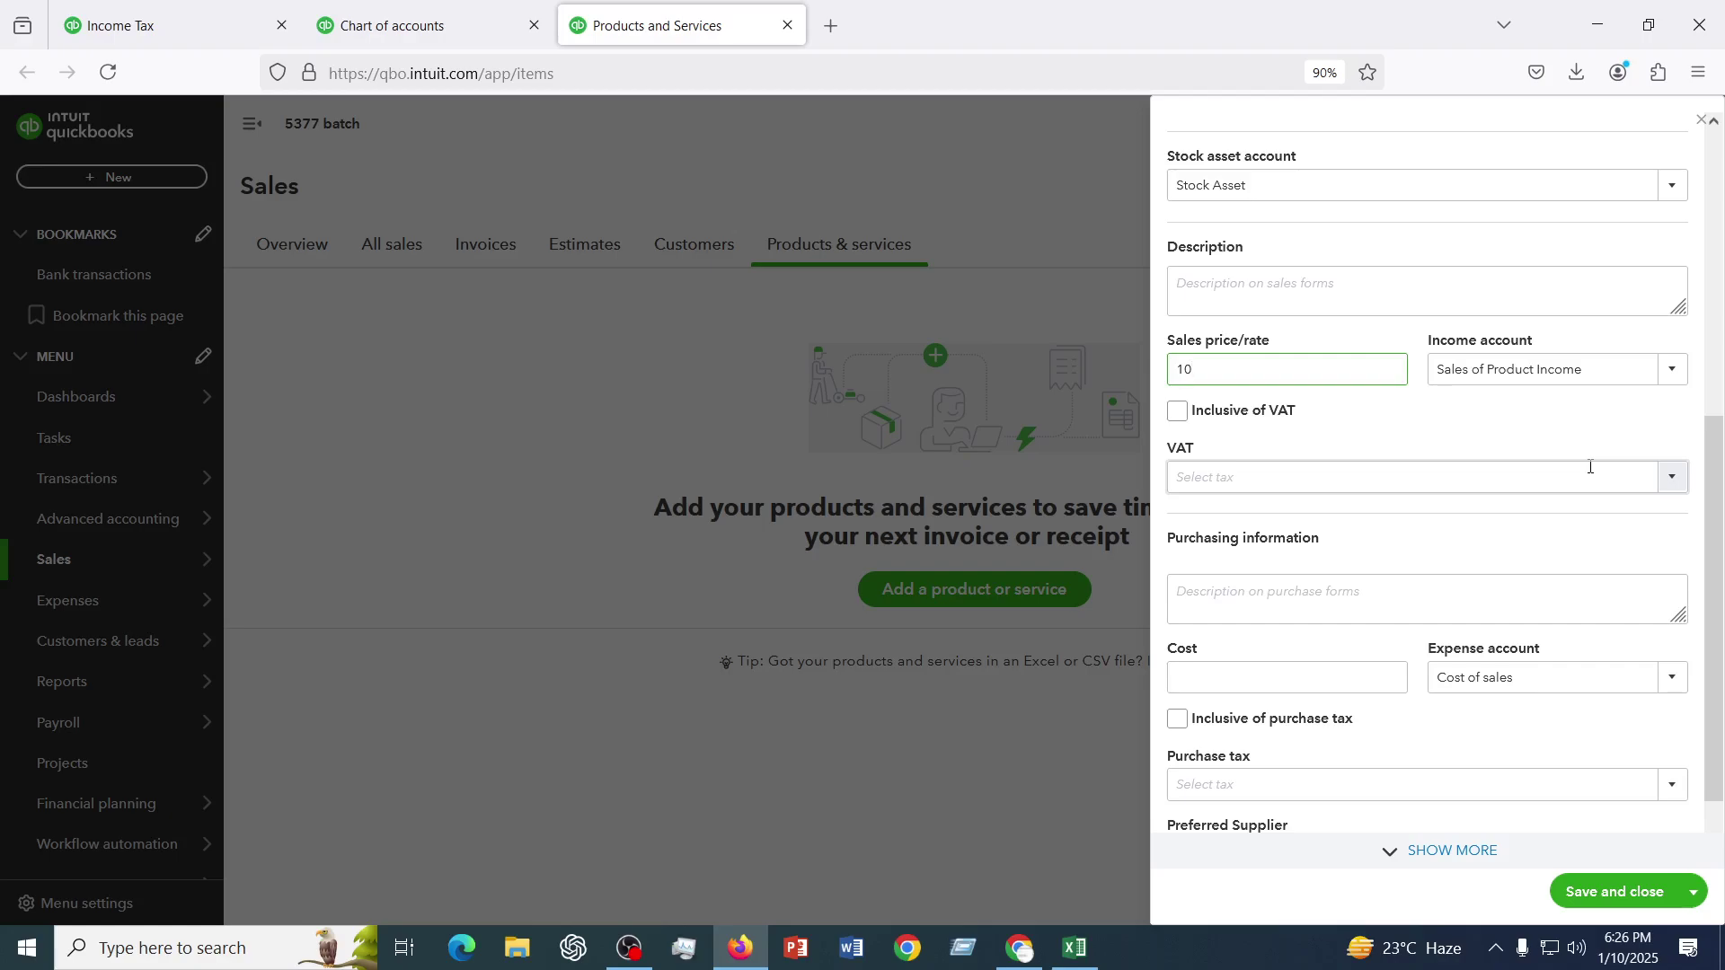
pyautogui.scroll(-1, 1591, 467)
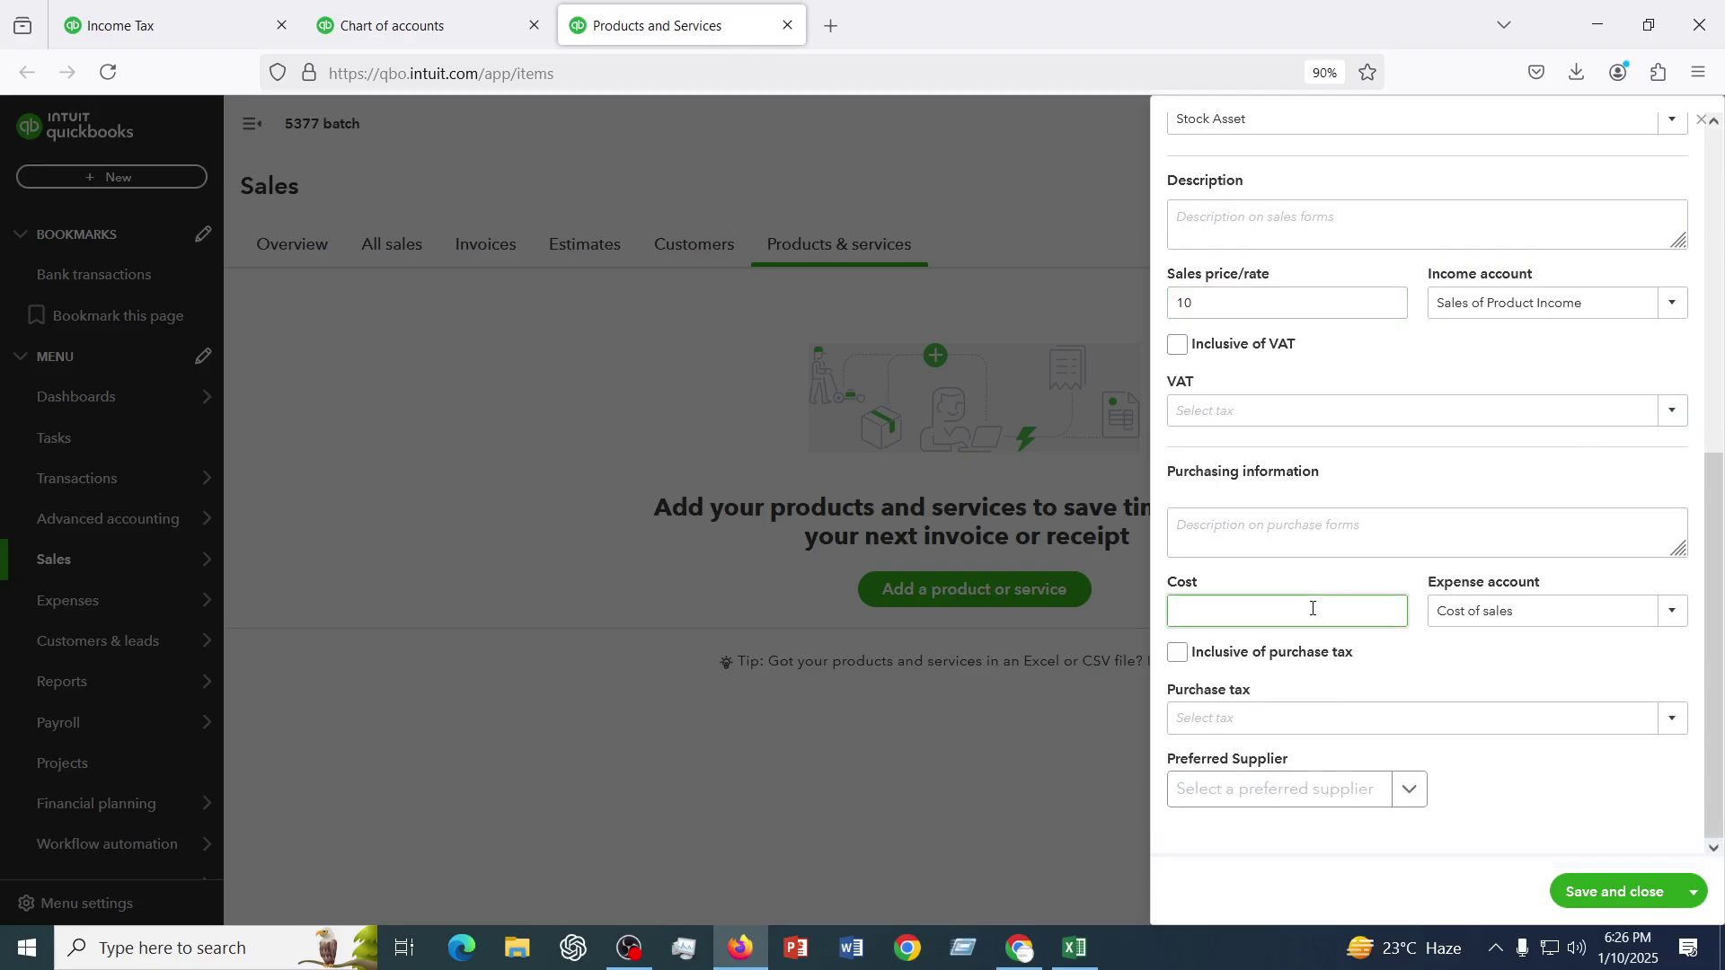
pyautogui.write('7')
pyautogui.scroll(6, 1348, 812)
pyautogui.scroll(-6, 1349, 810)
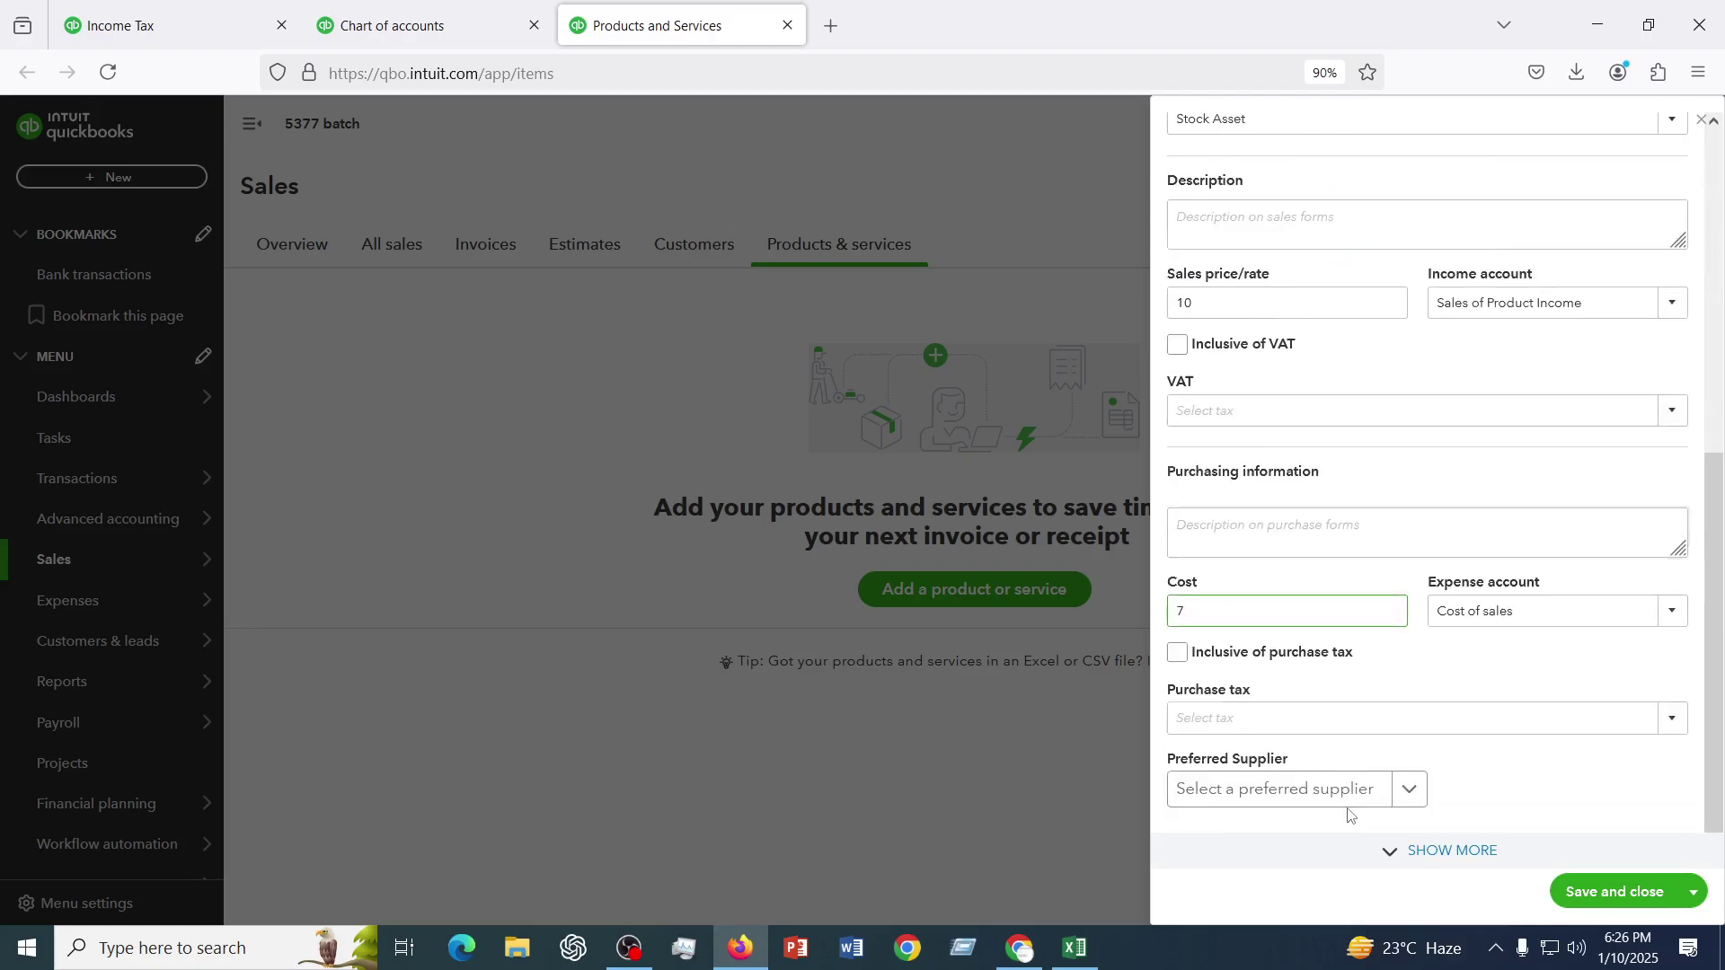
pyautogui.scroll(6, 1350, 790)
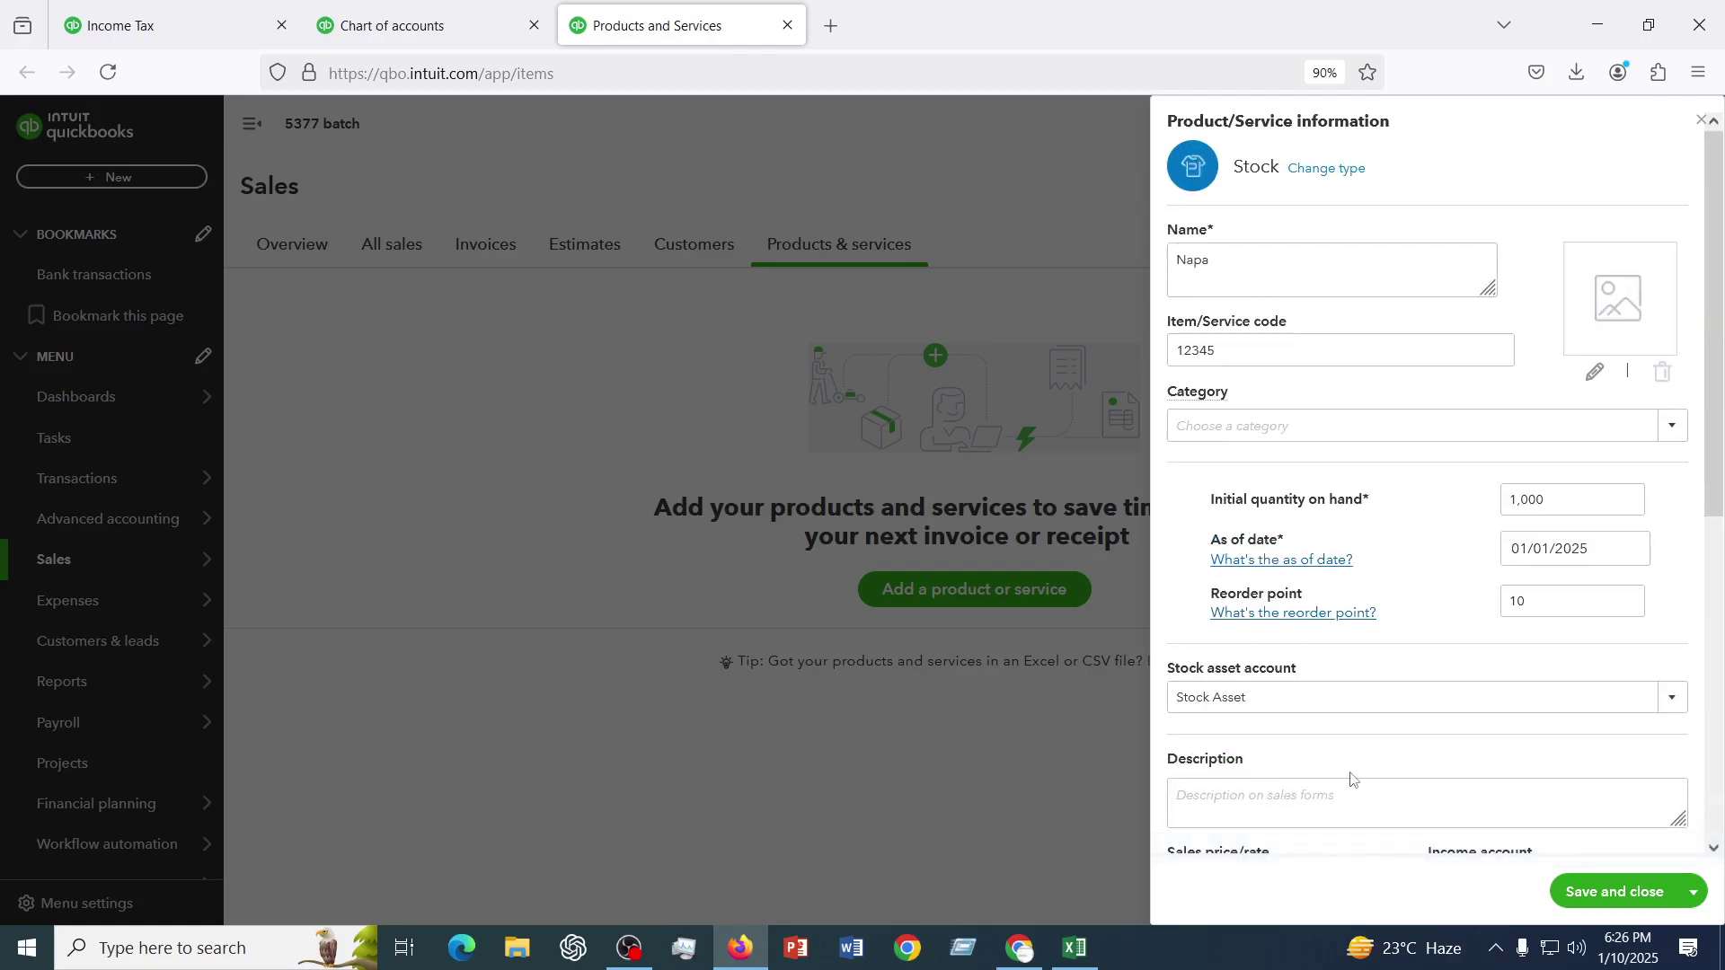
pyautogui.scroll(-6, 1351, 779)
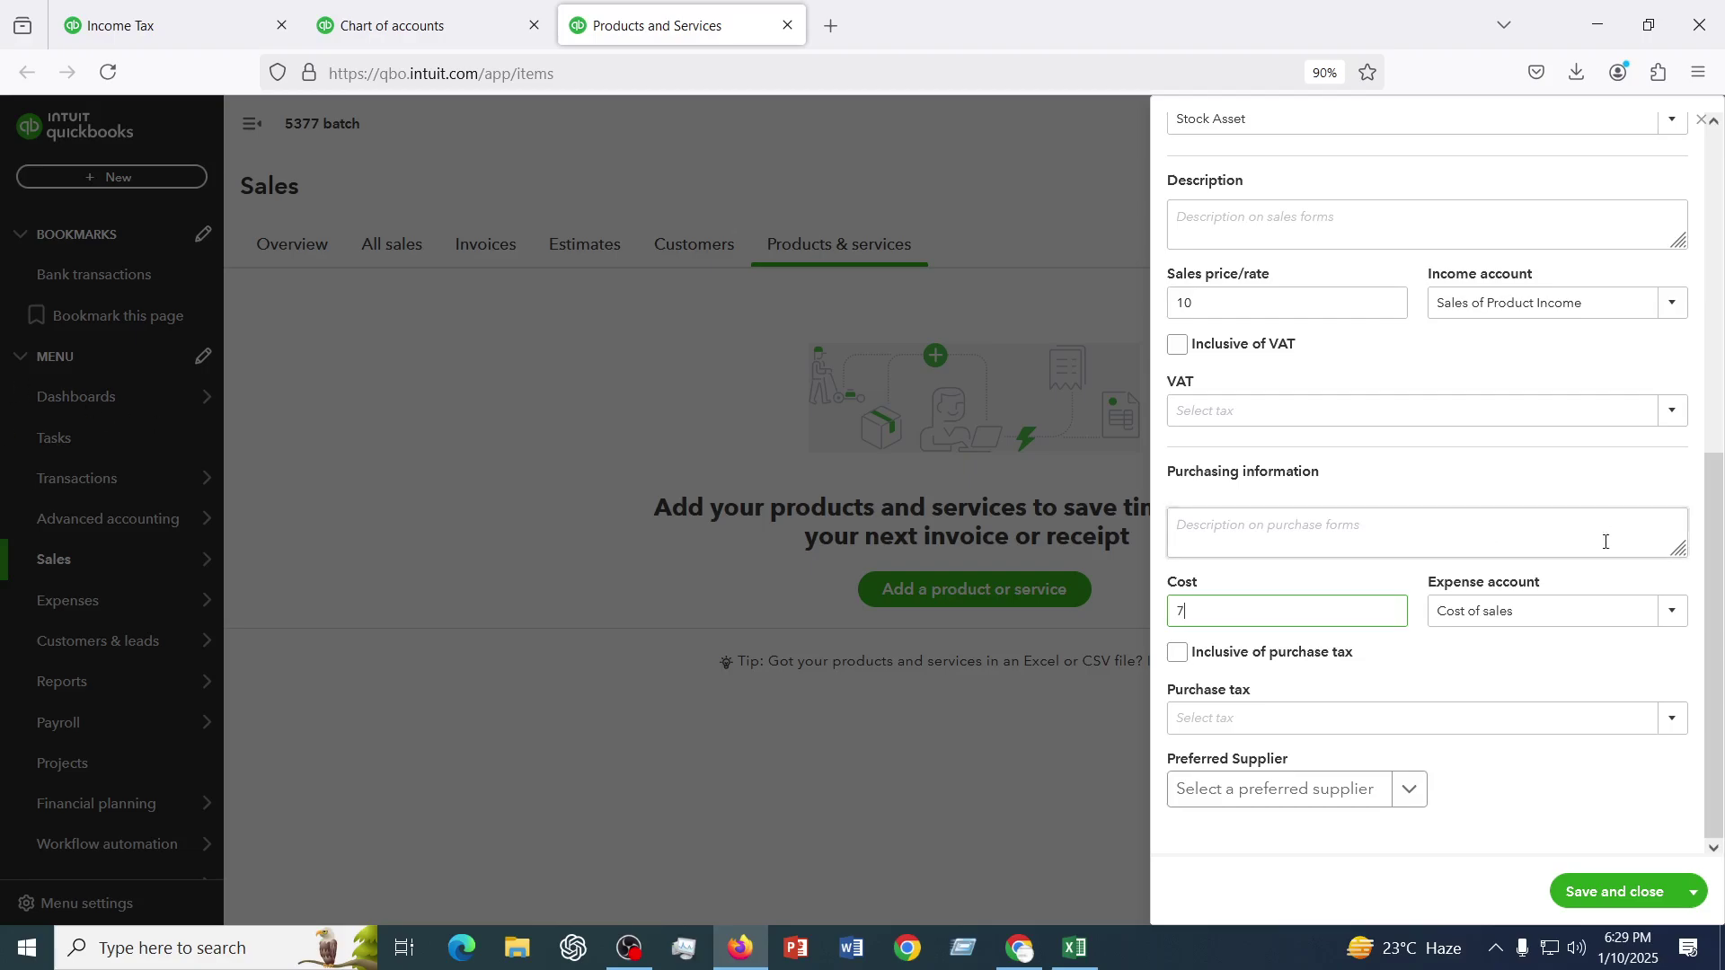
# - Review the Napa item's fields and save it with price 10, cost 7 and 1,000 on hand
pyautogui.scroll(7, 1391, 644)
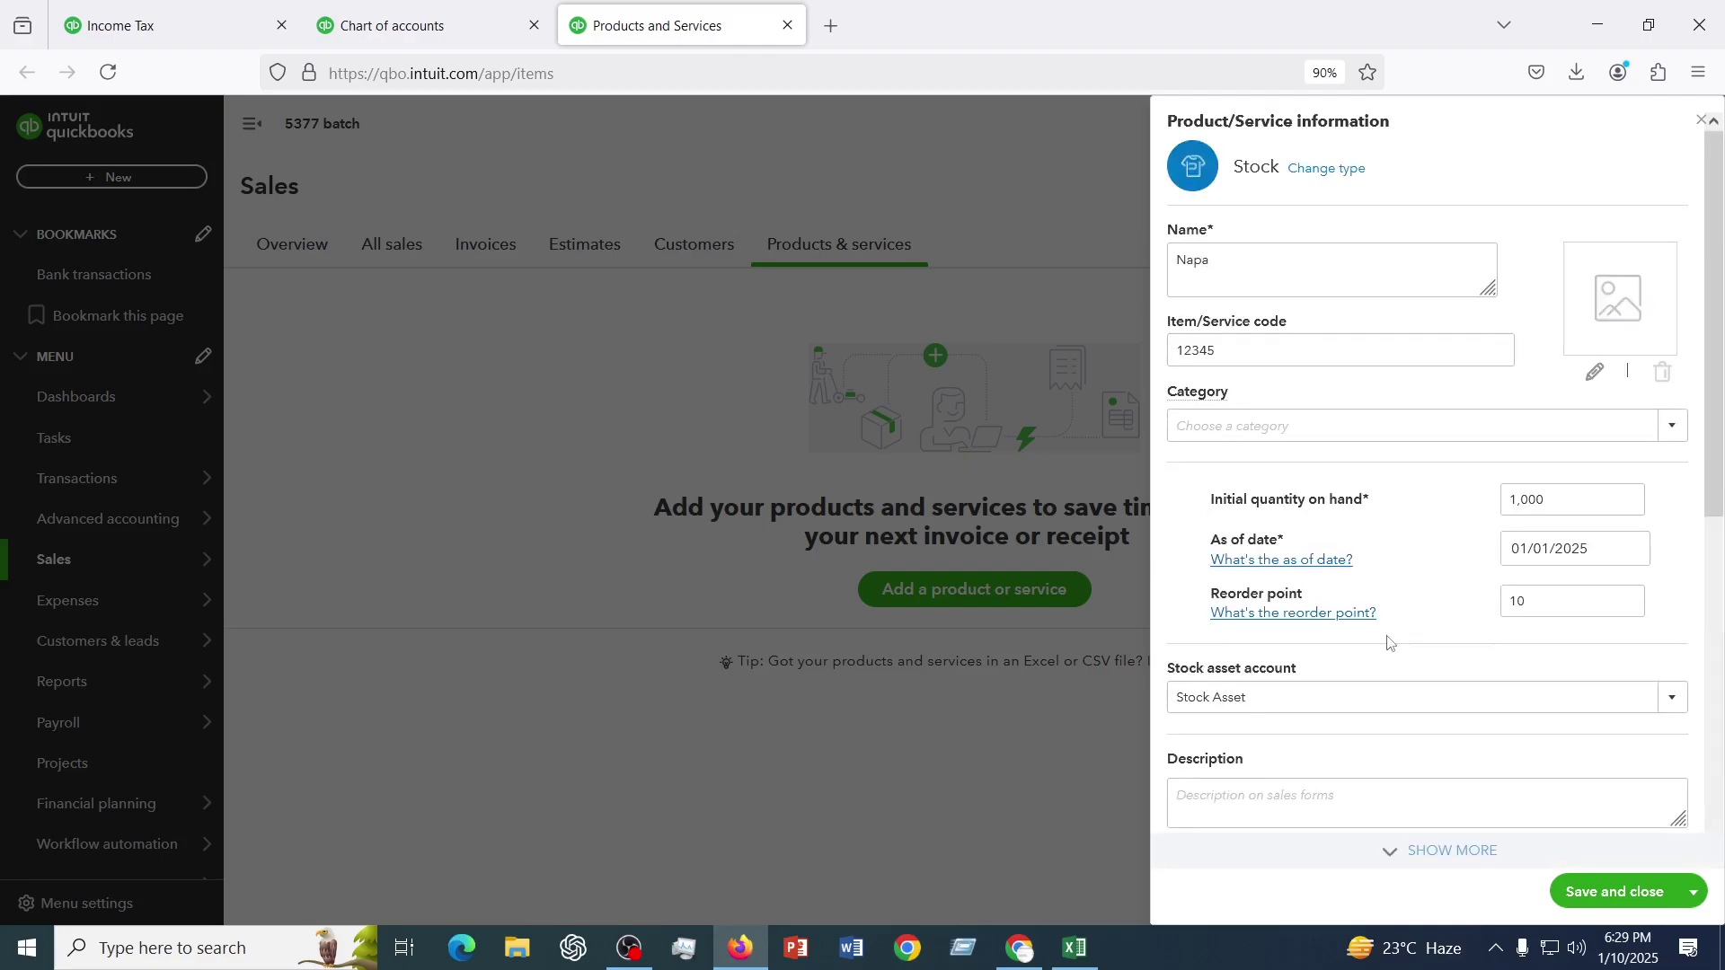
pyautogui.scroll(-7, 1391, 643)
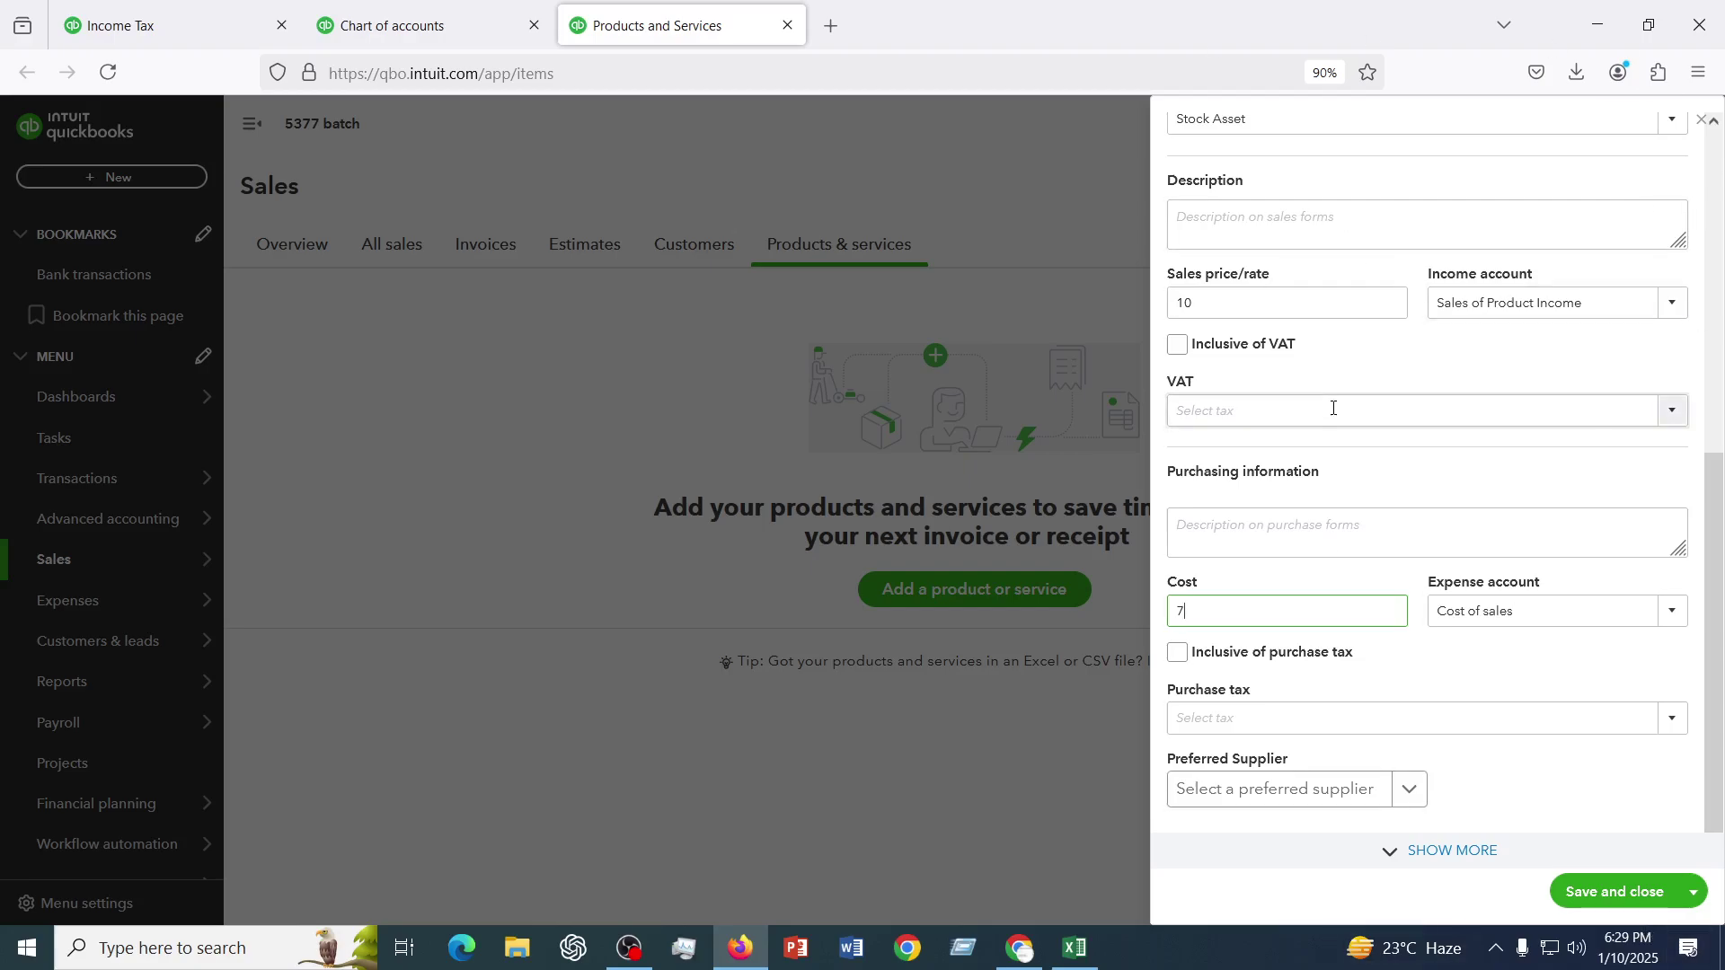
pyautogui.scroll(3, 1333, 408)
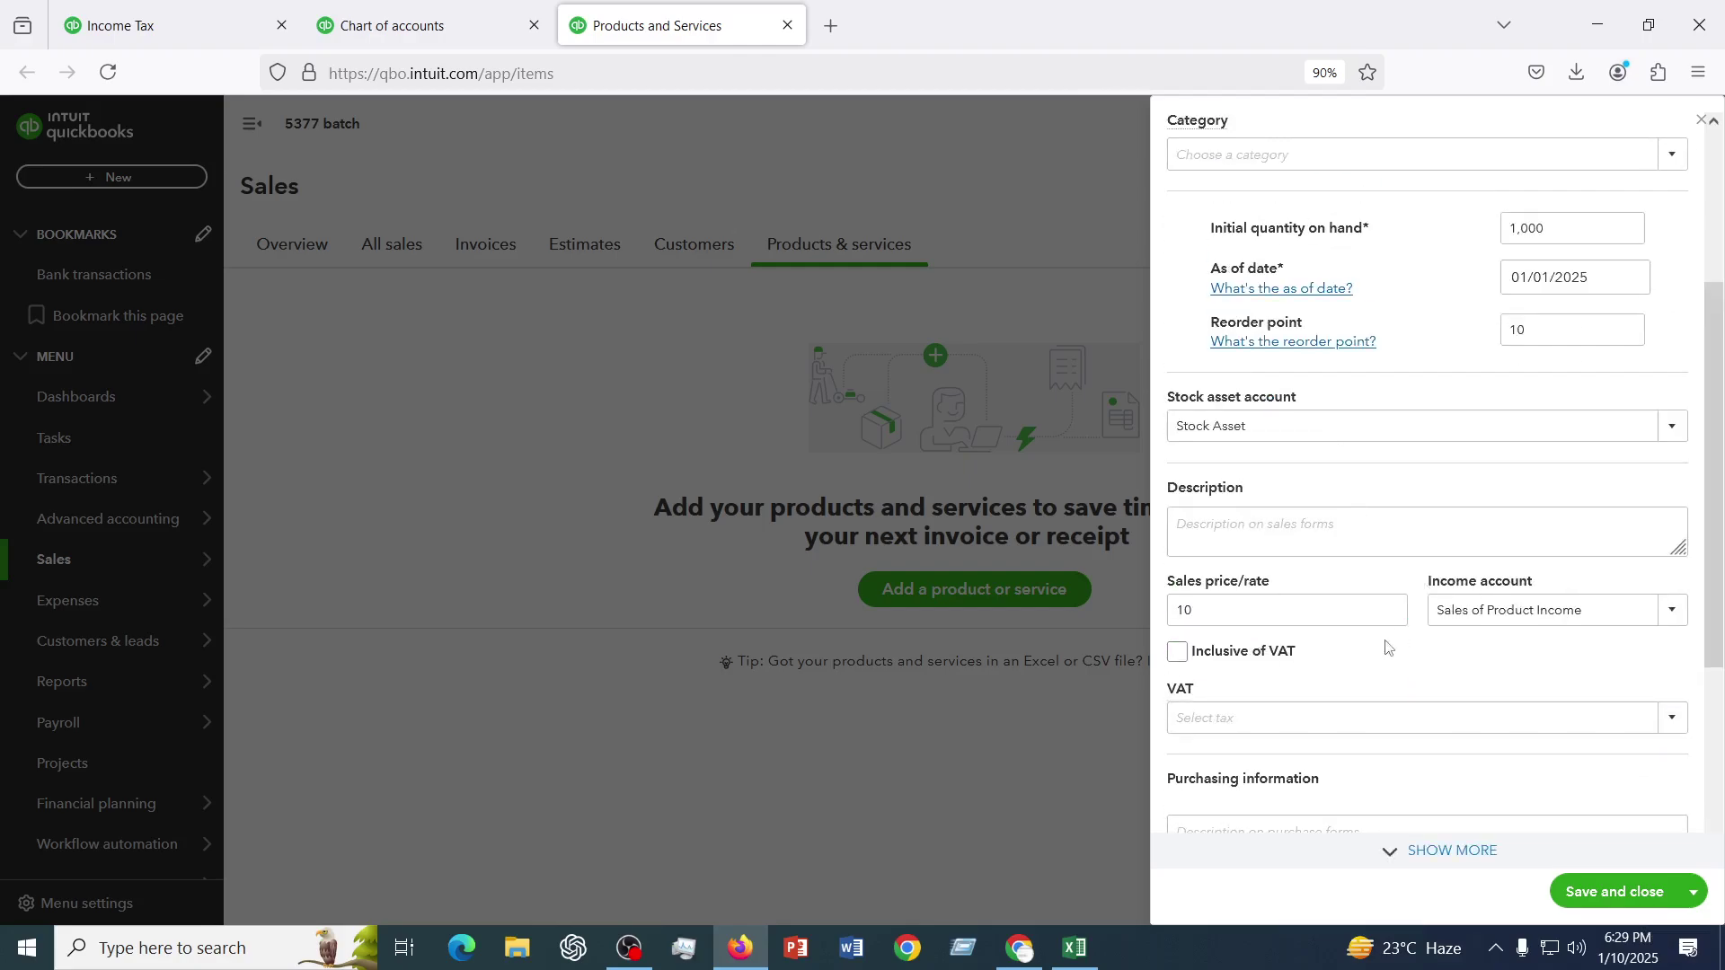
pyautogui.scroll(3, 1355, 644)
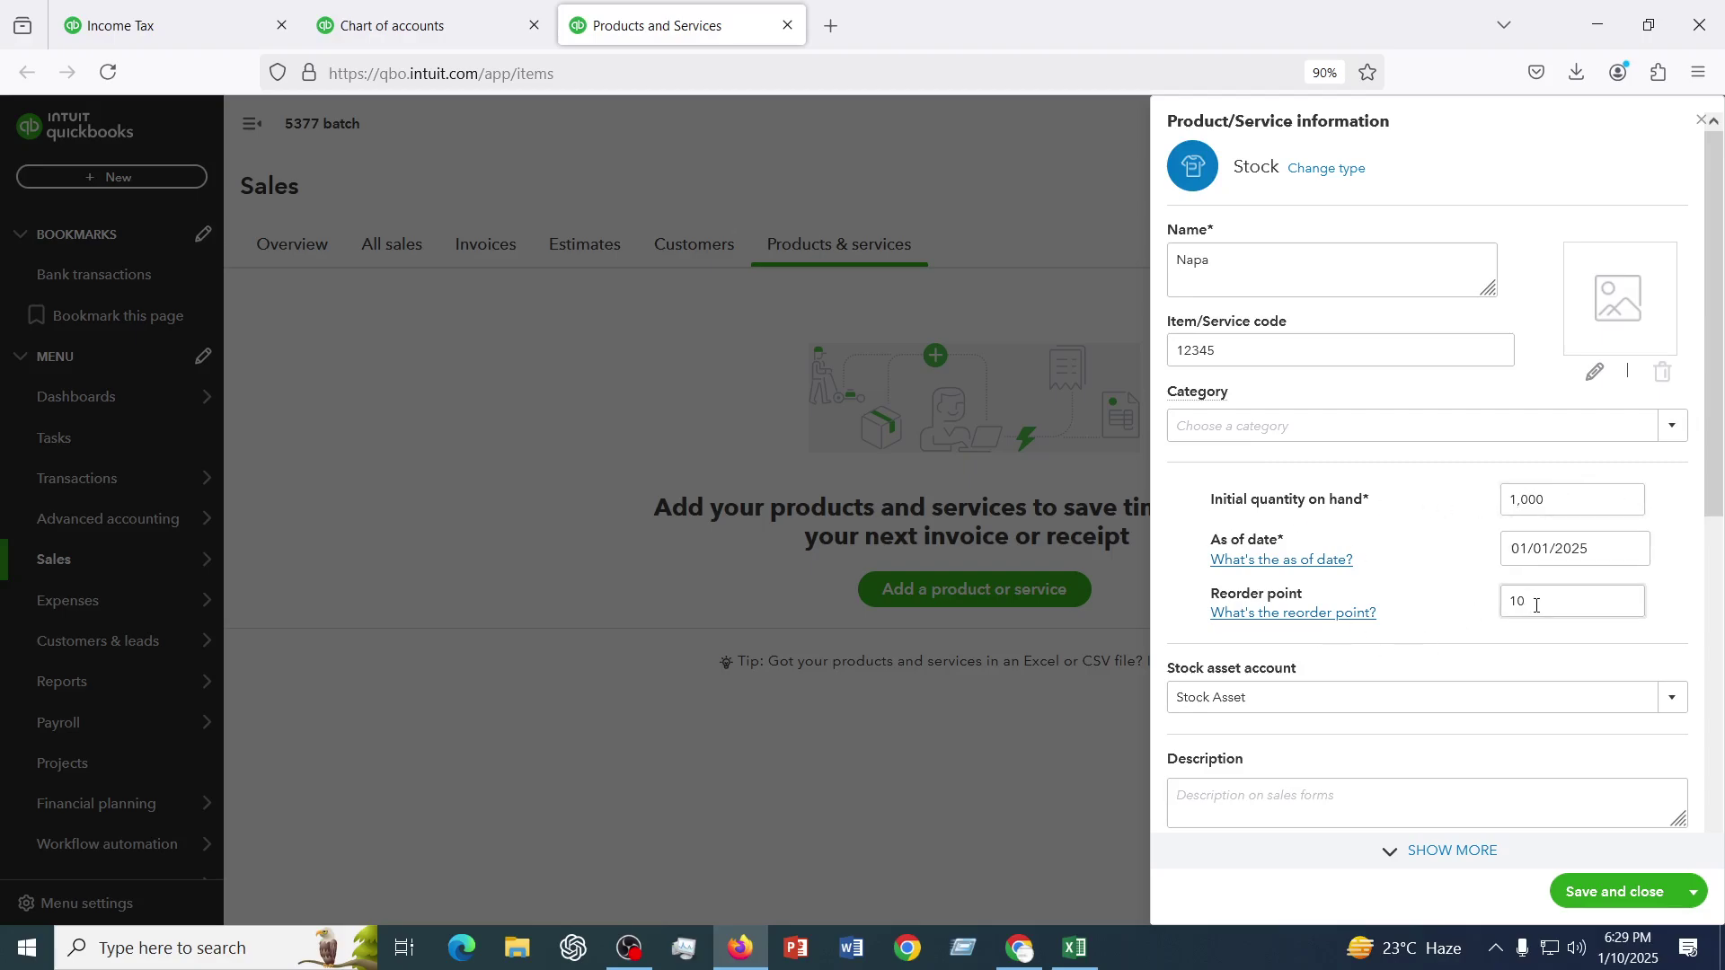
pyautogui.scroll(-4, 1537, 605)
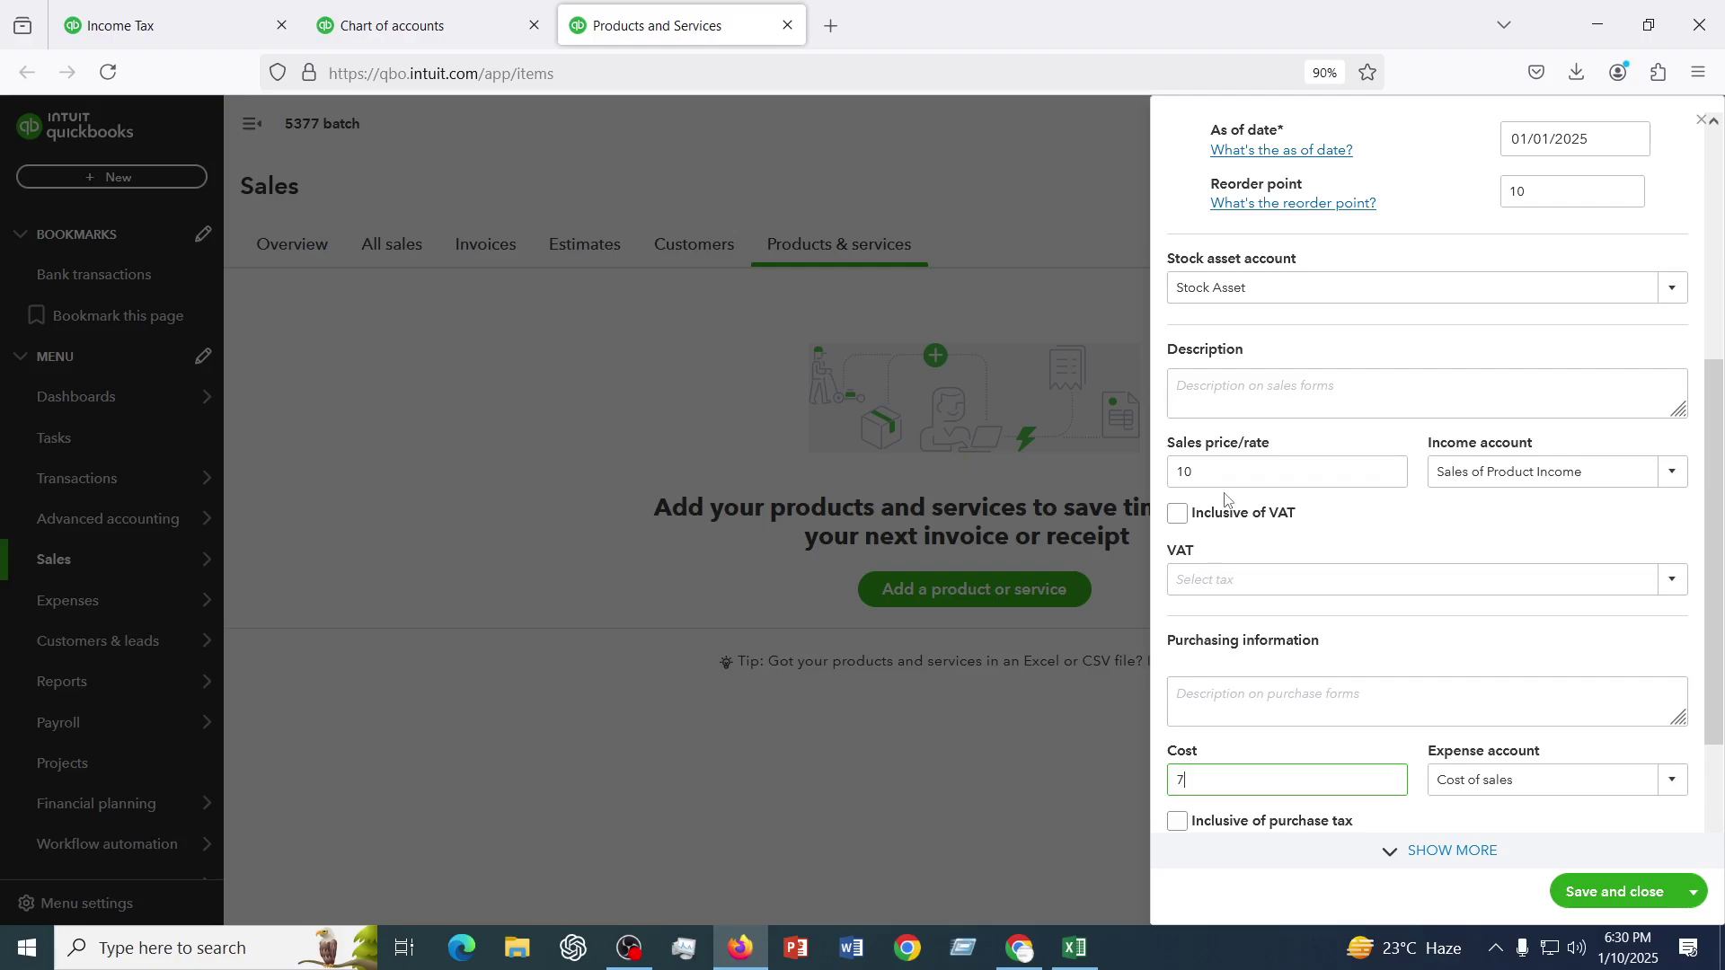
pyautogui.scroll(-2, 1226, 499)
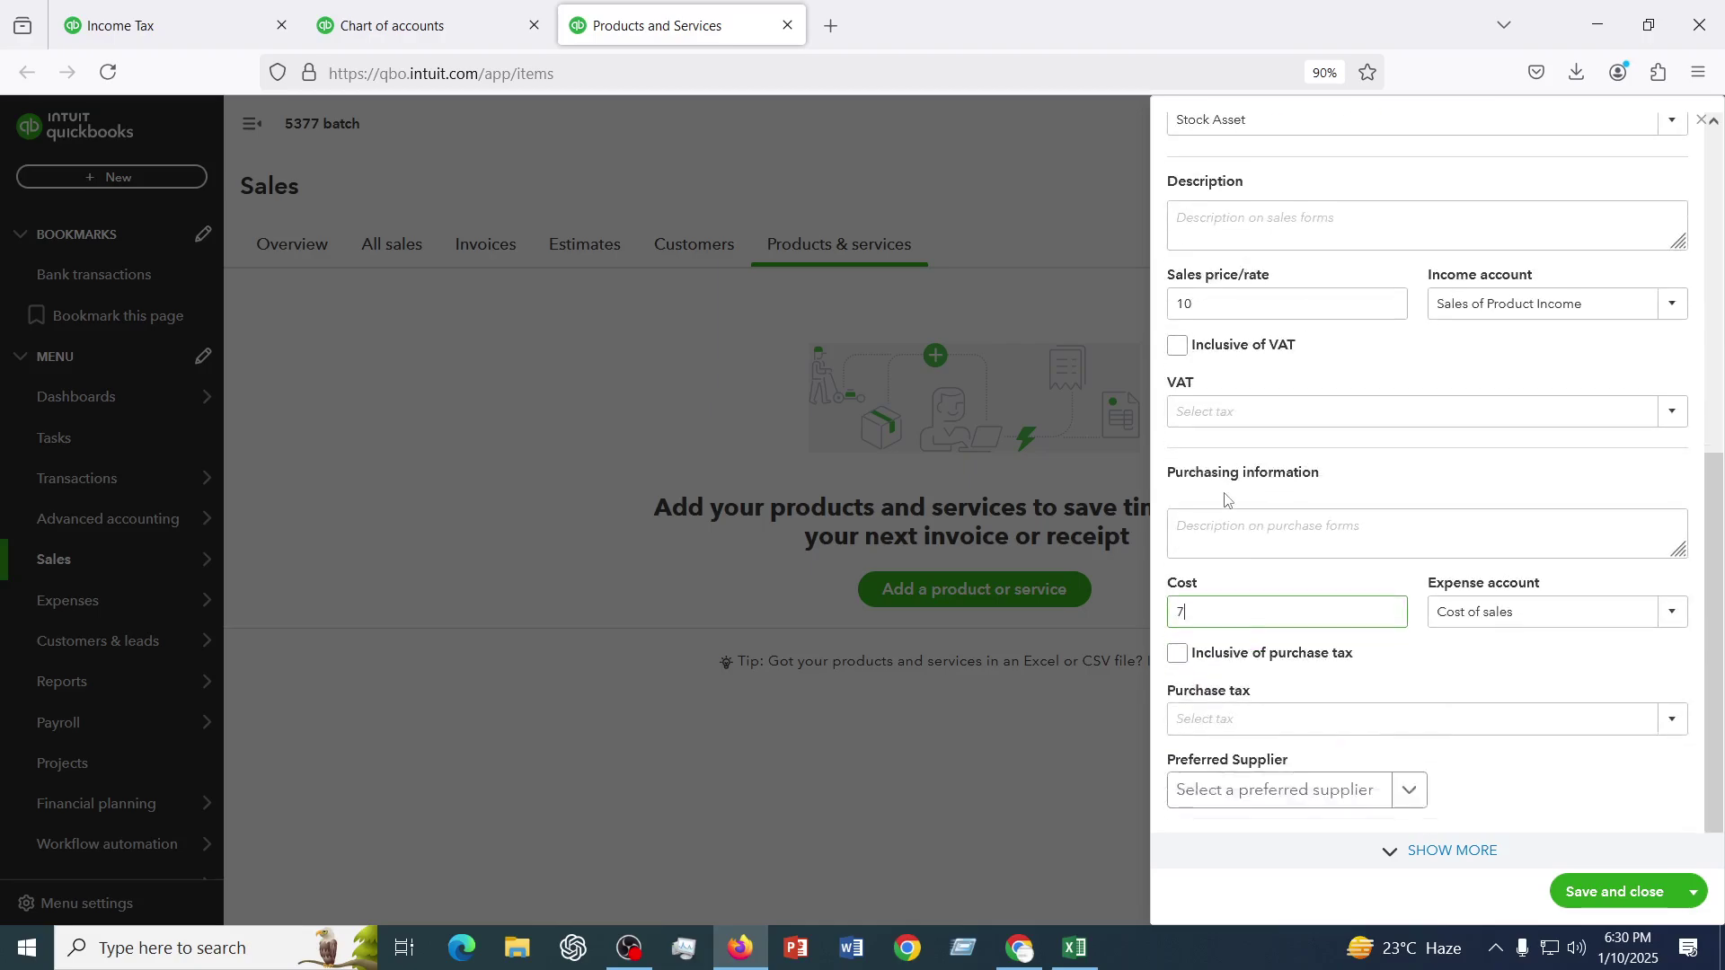
pyautogui.click(1606, 899)
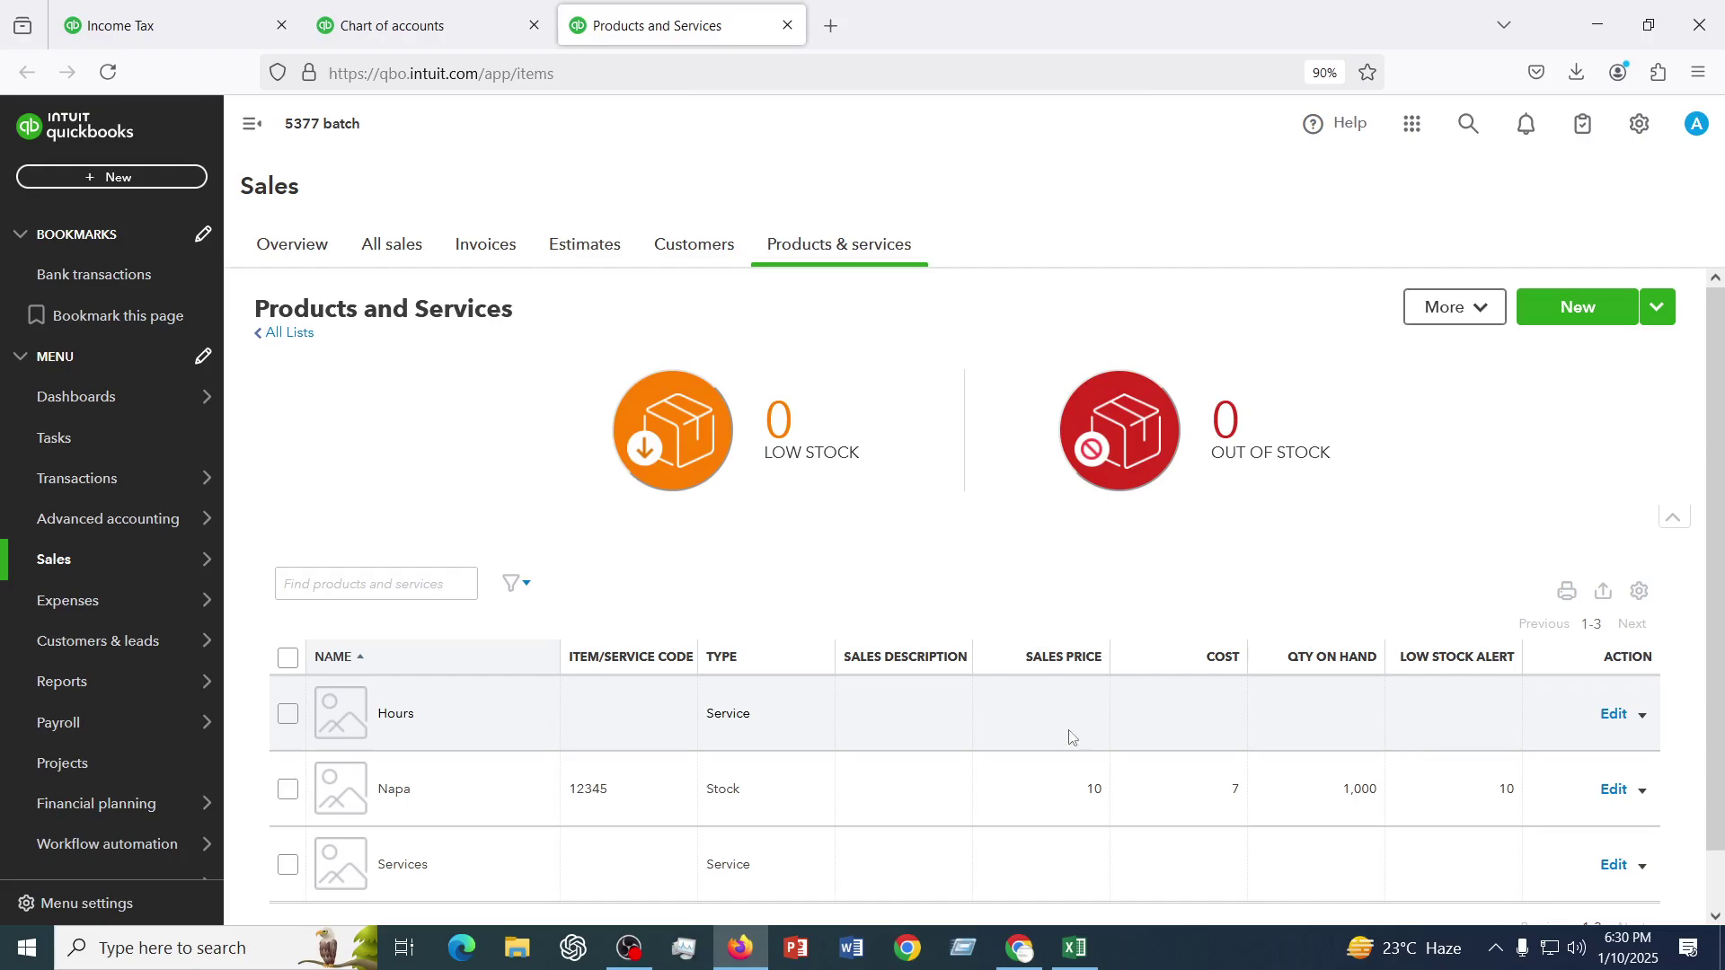
pyautogui.scroll(-1, 1065, 729)
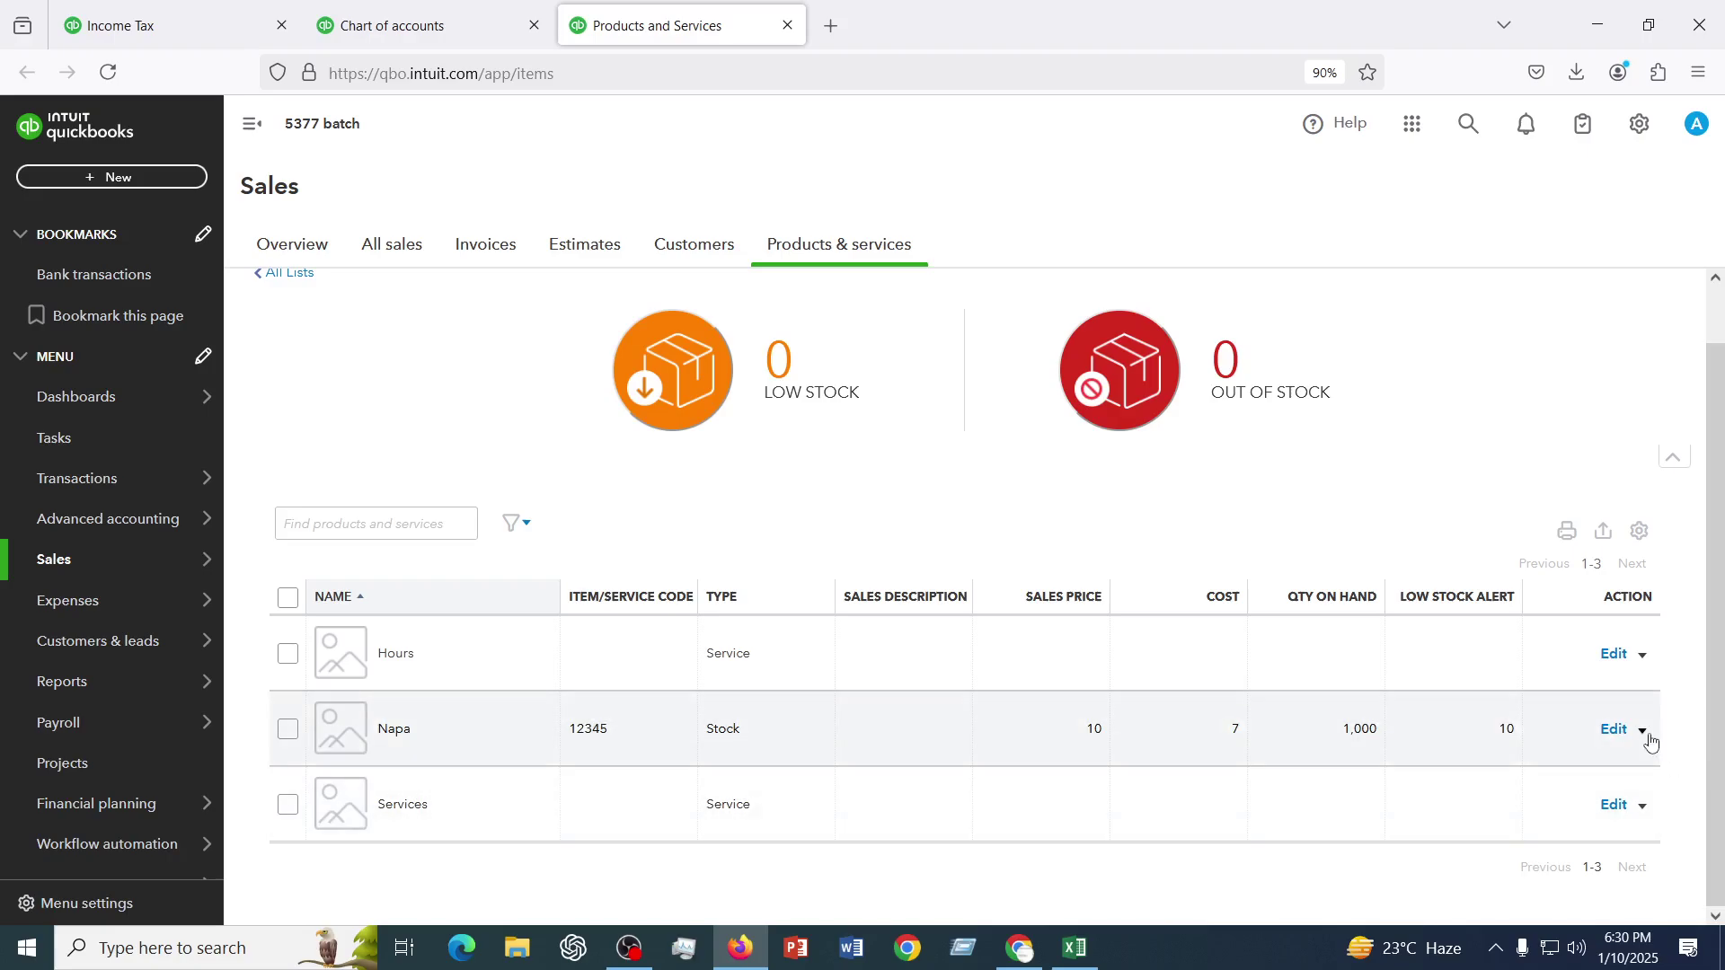
# - Make the Napa item inactive and confirm, leaving only Hours and Services listed
pyautogui.click(1647, 732)
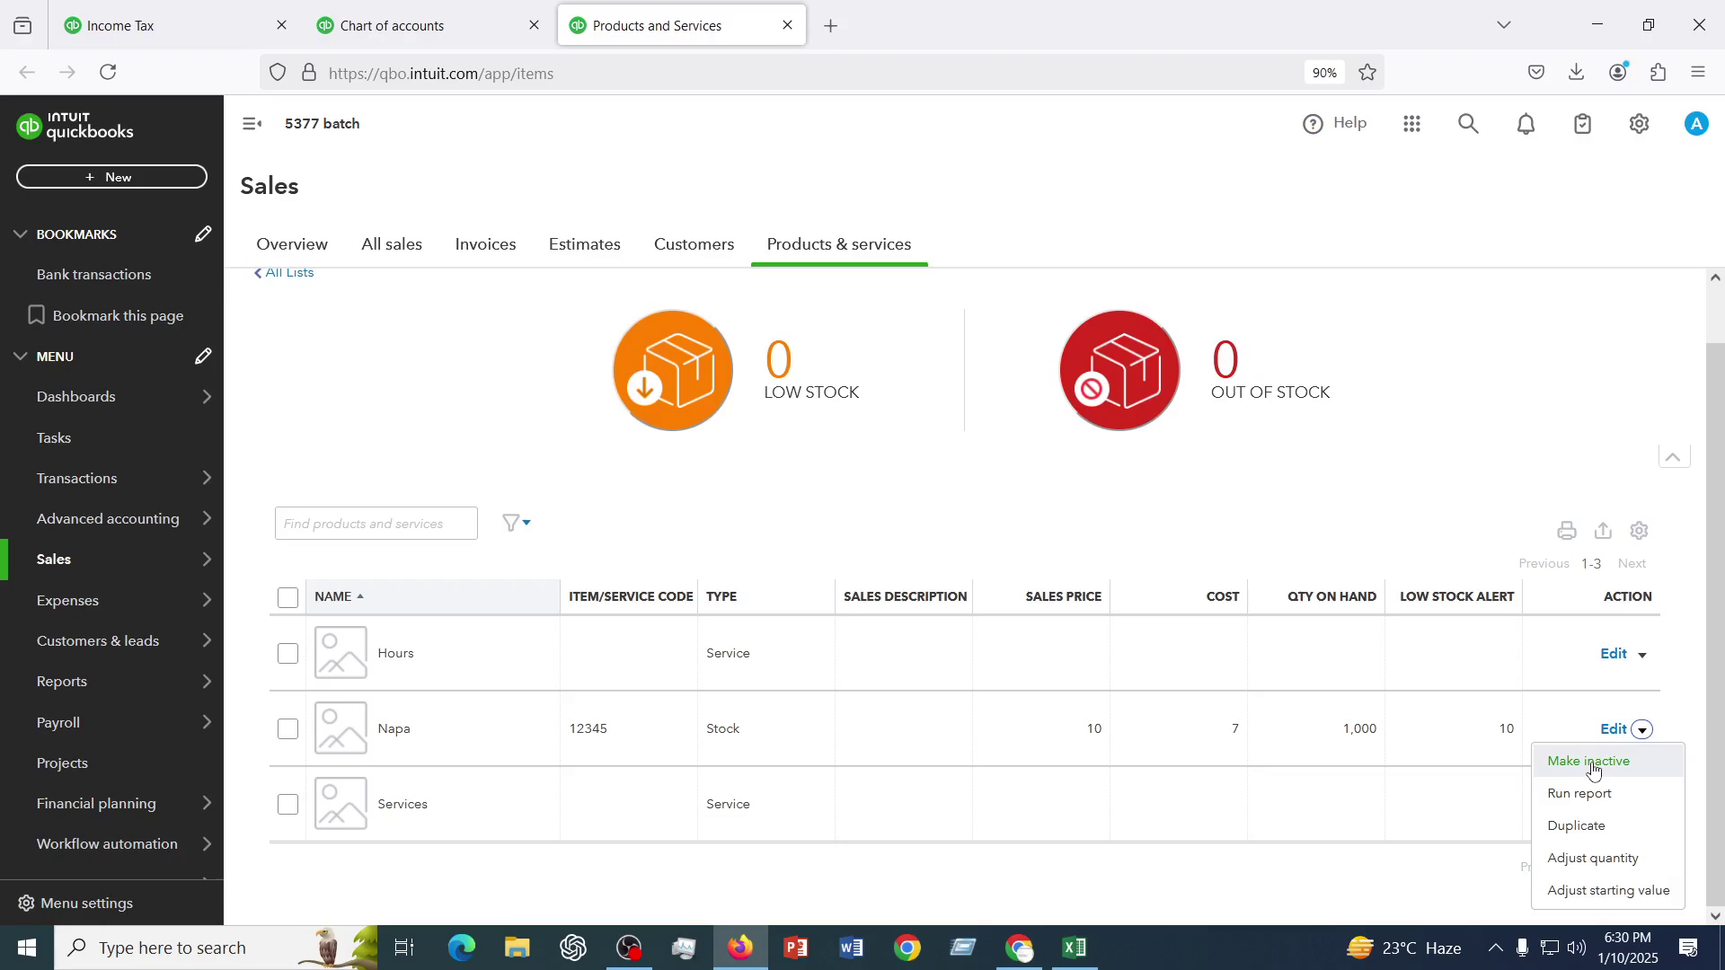
pyautogui.click(1593, 765)
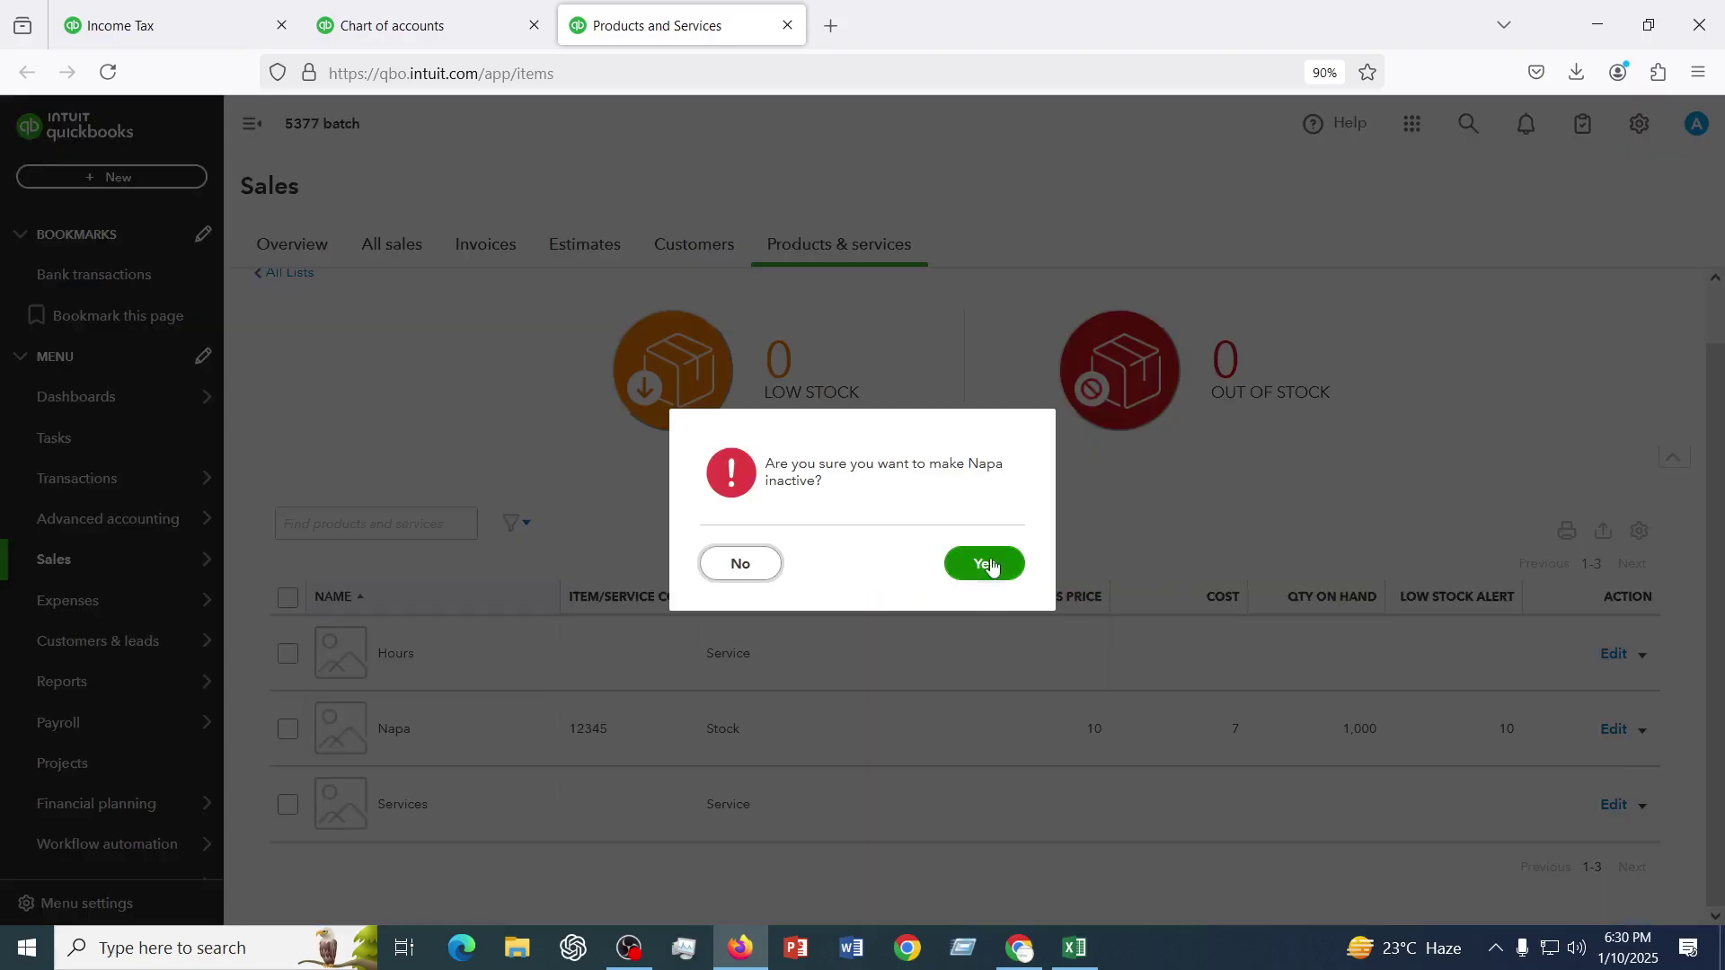
pyautogui.click(989, 563)
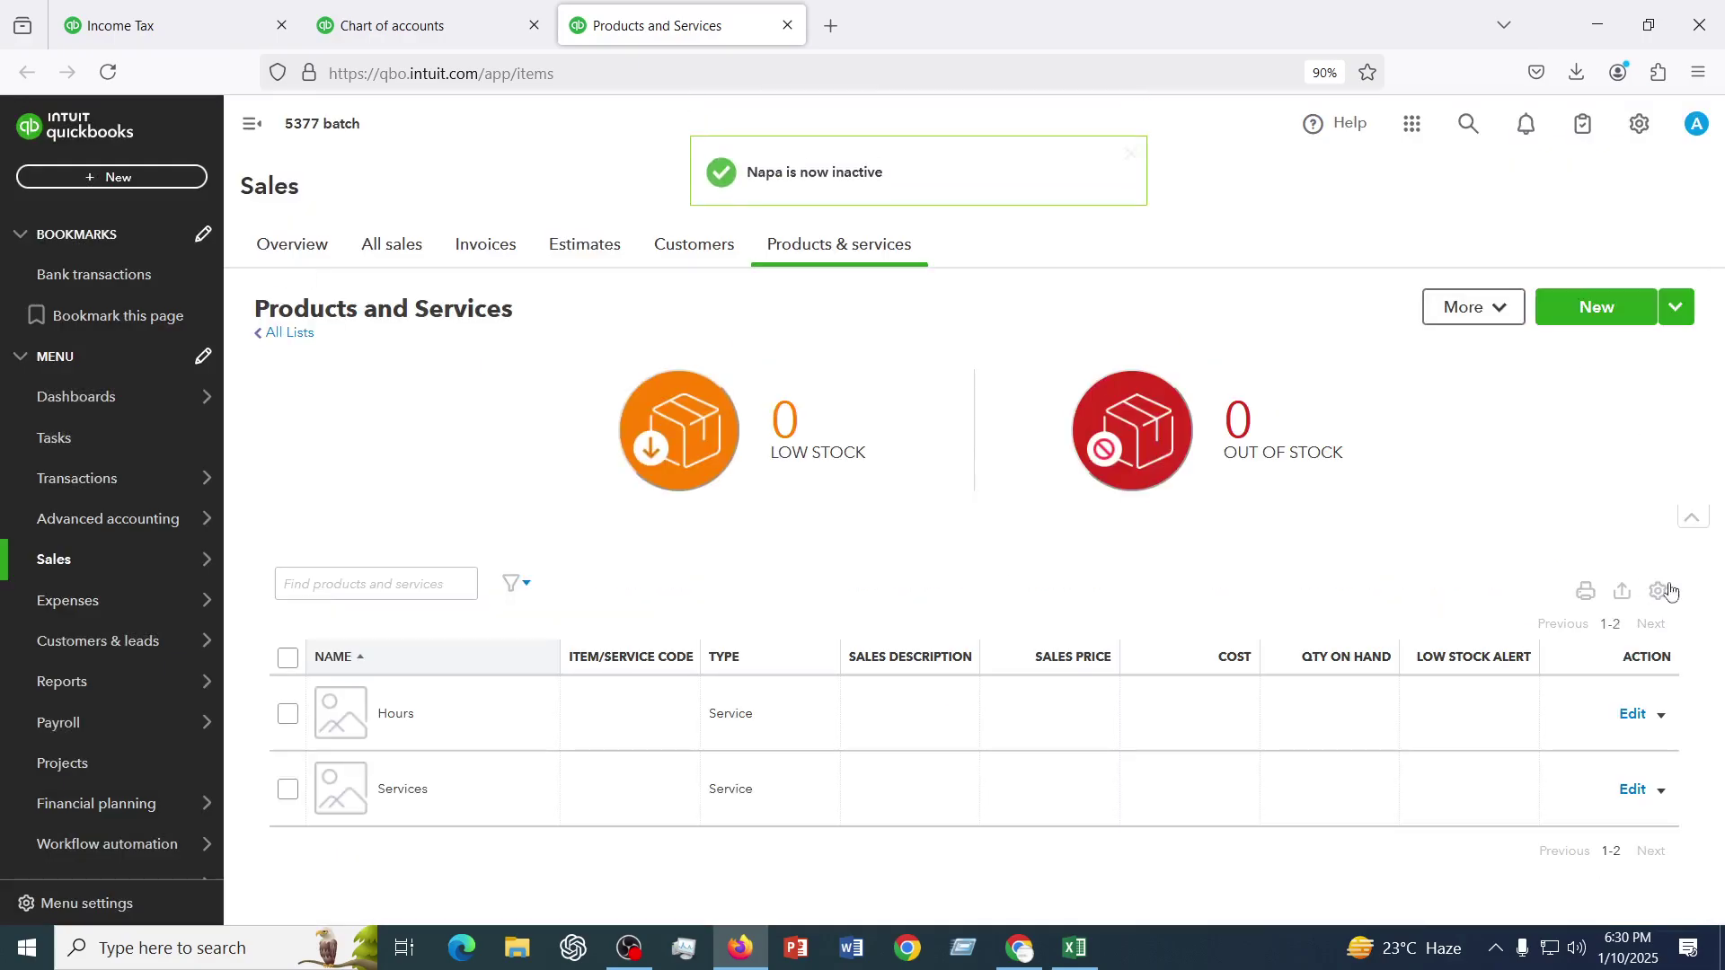
pyautogui.click(1659, 593)
pyautogui.scroll(-1, 1563, 755)
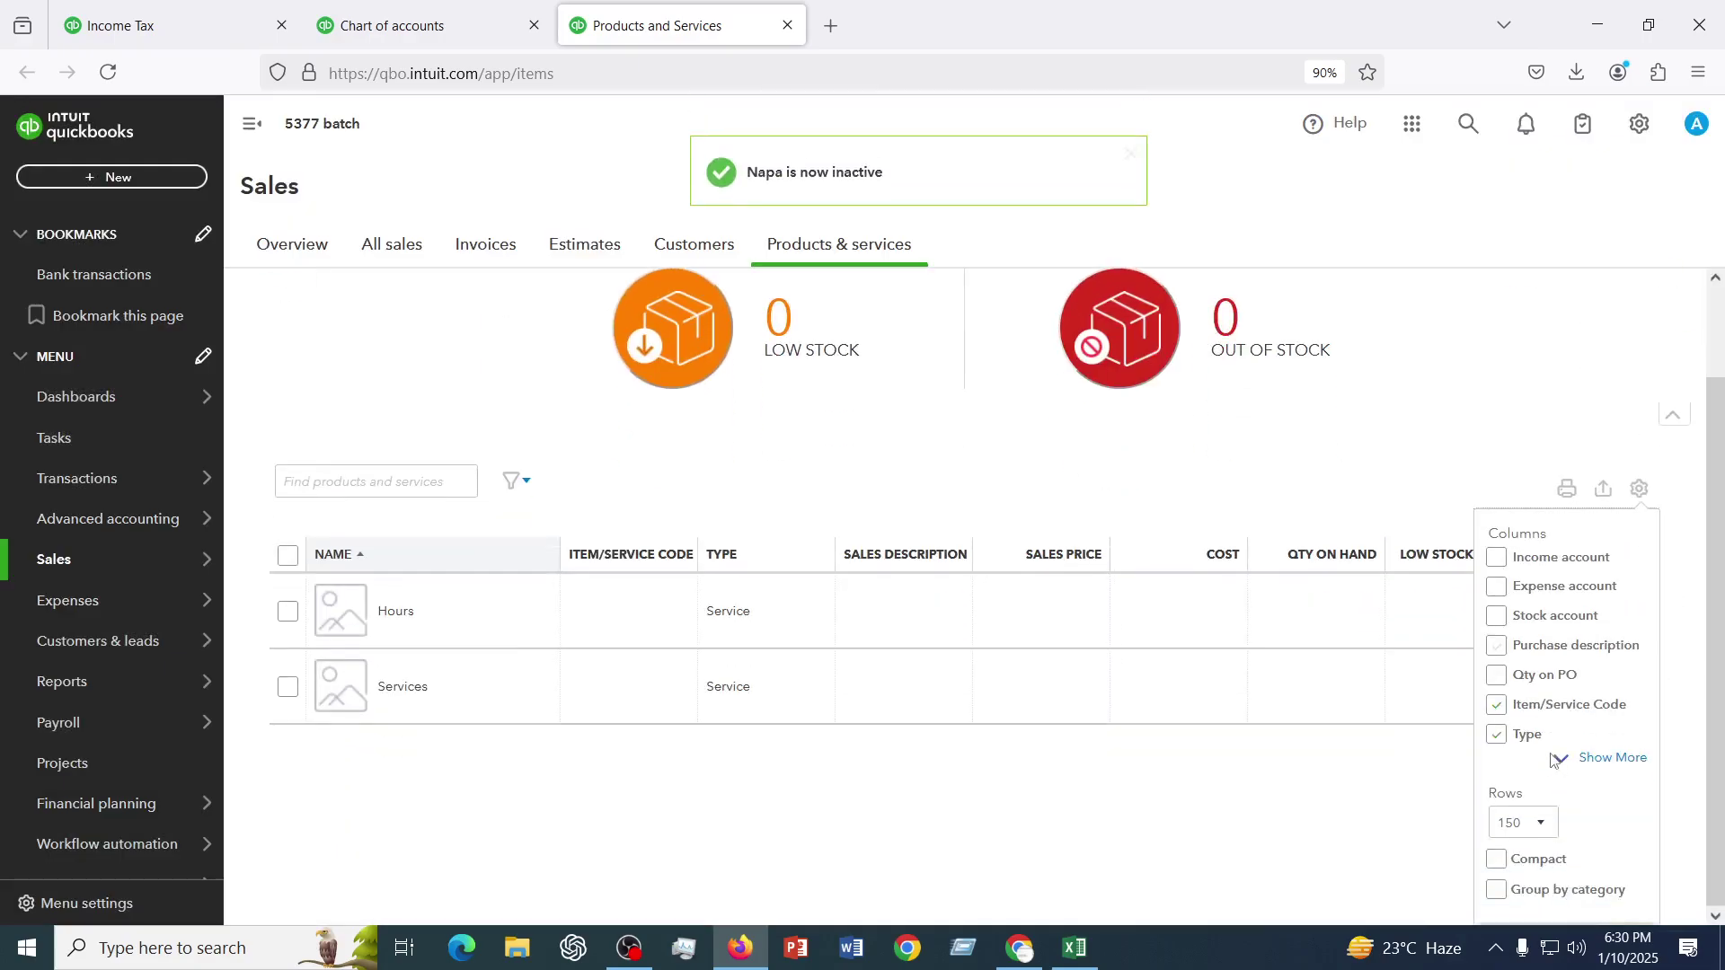
pyautogui.scroll(1, 1554, 759)
# - Filter the products list to Inactive status and make the Napa item active again
pyautogui.click(1476, 500)
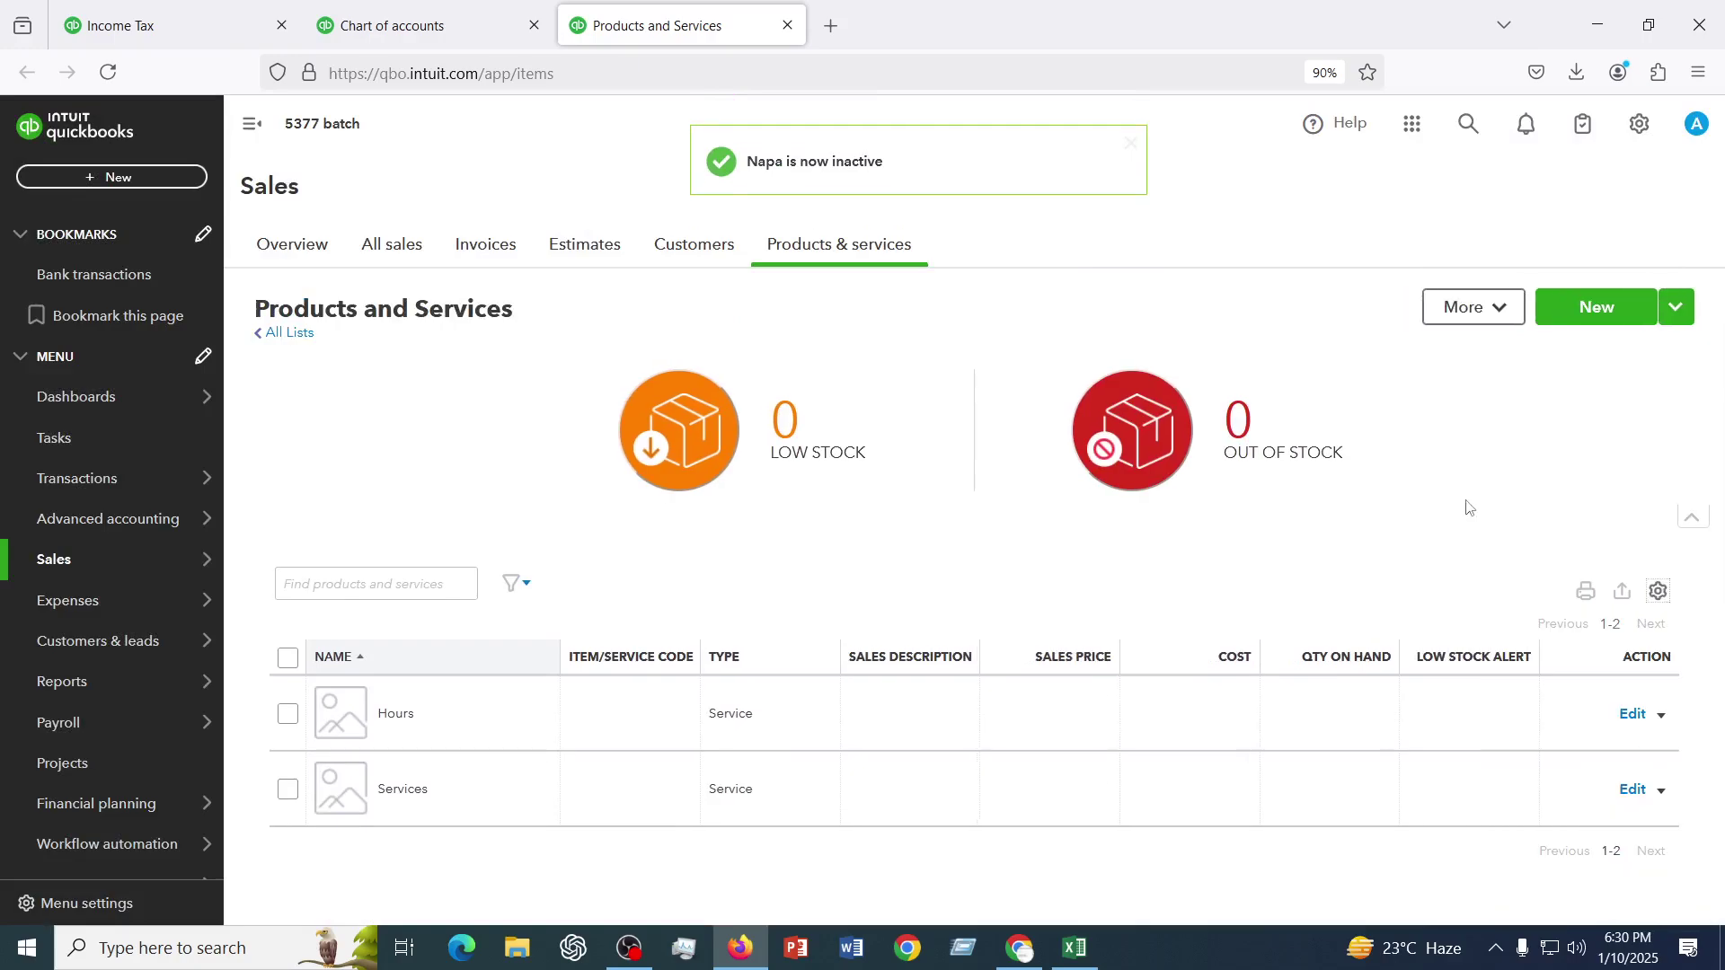
pyautogui.click(519, 585)
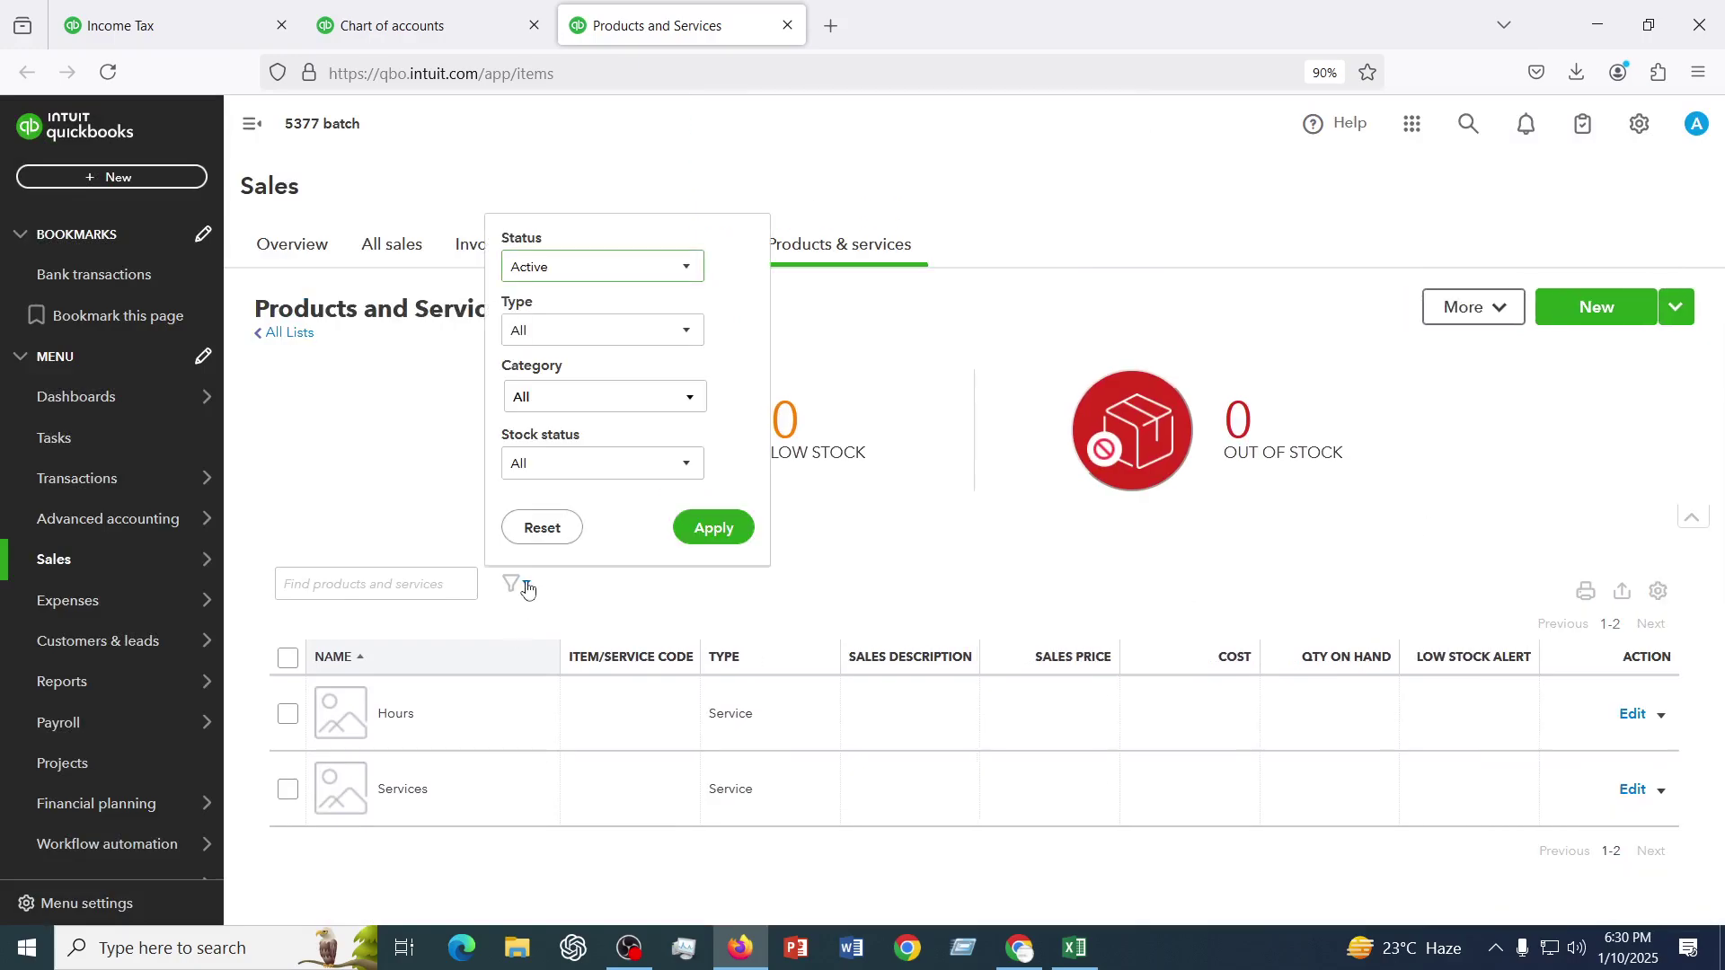
pyautogui.click(584, 266)
pyautogui.click(551, 332)
pyautogui.click(717, 530)
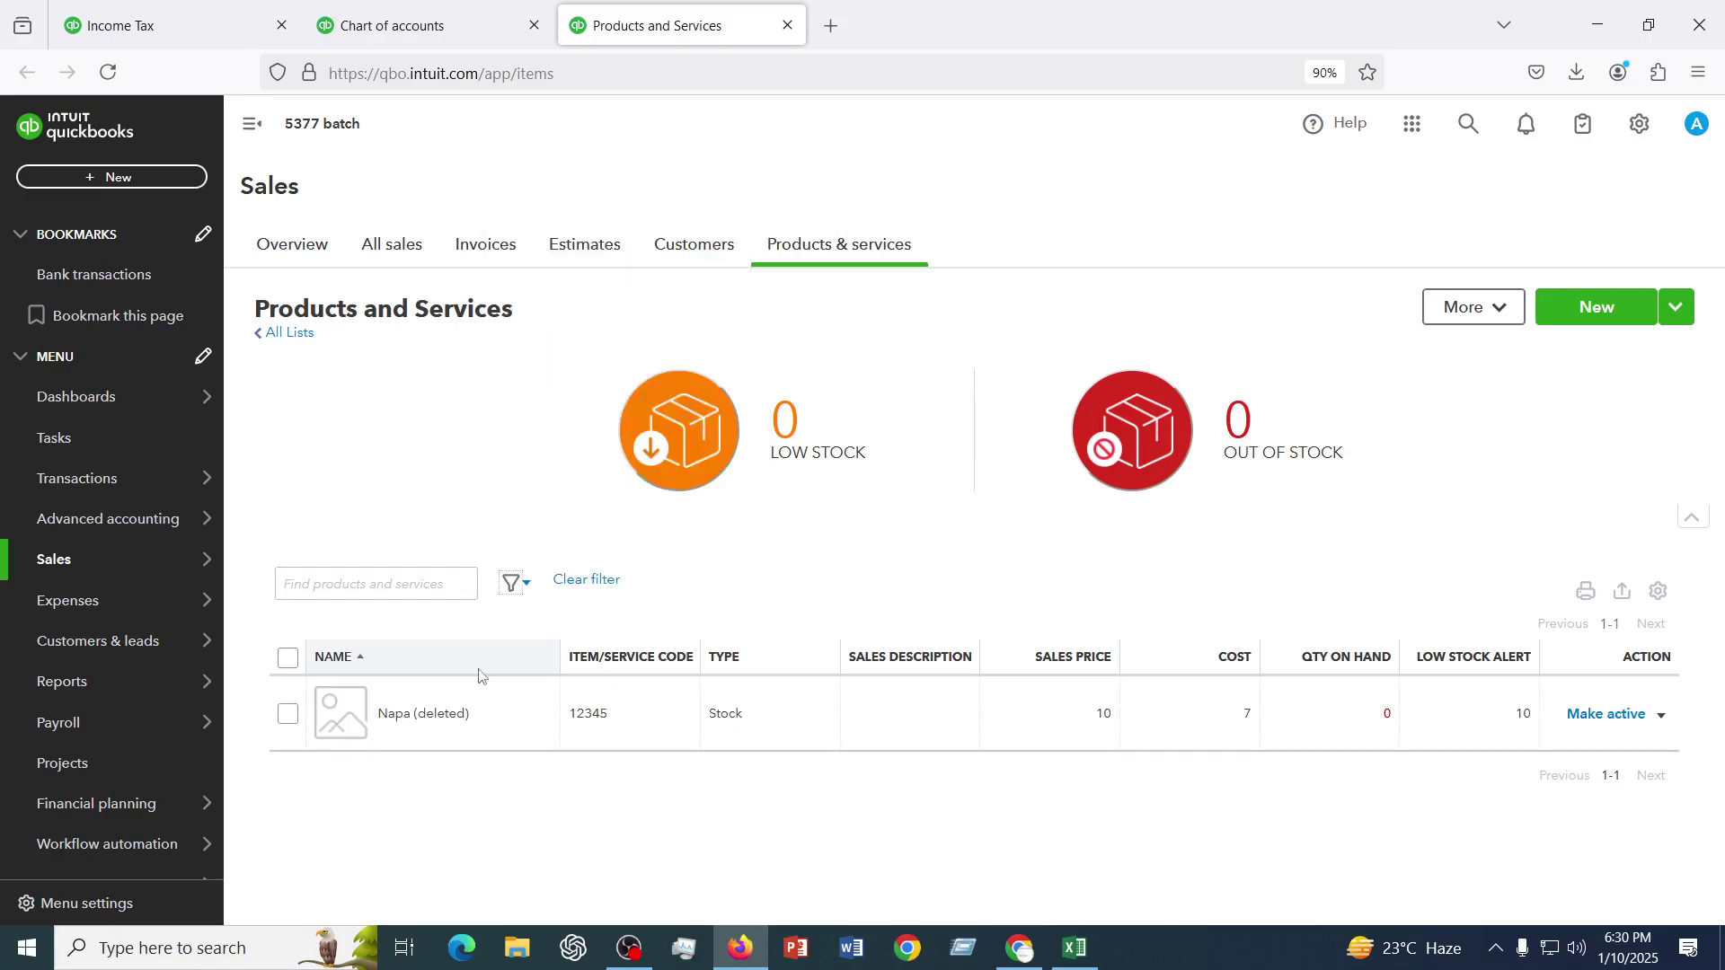
pyautogui.click(288, 714)
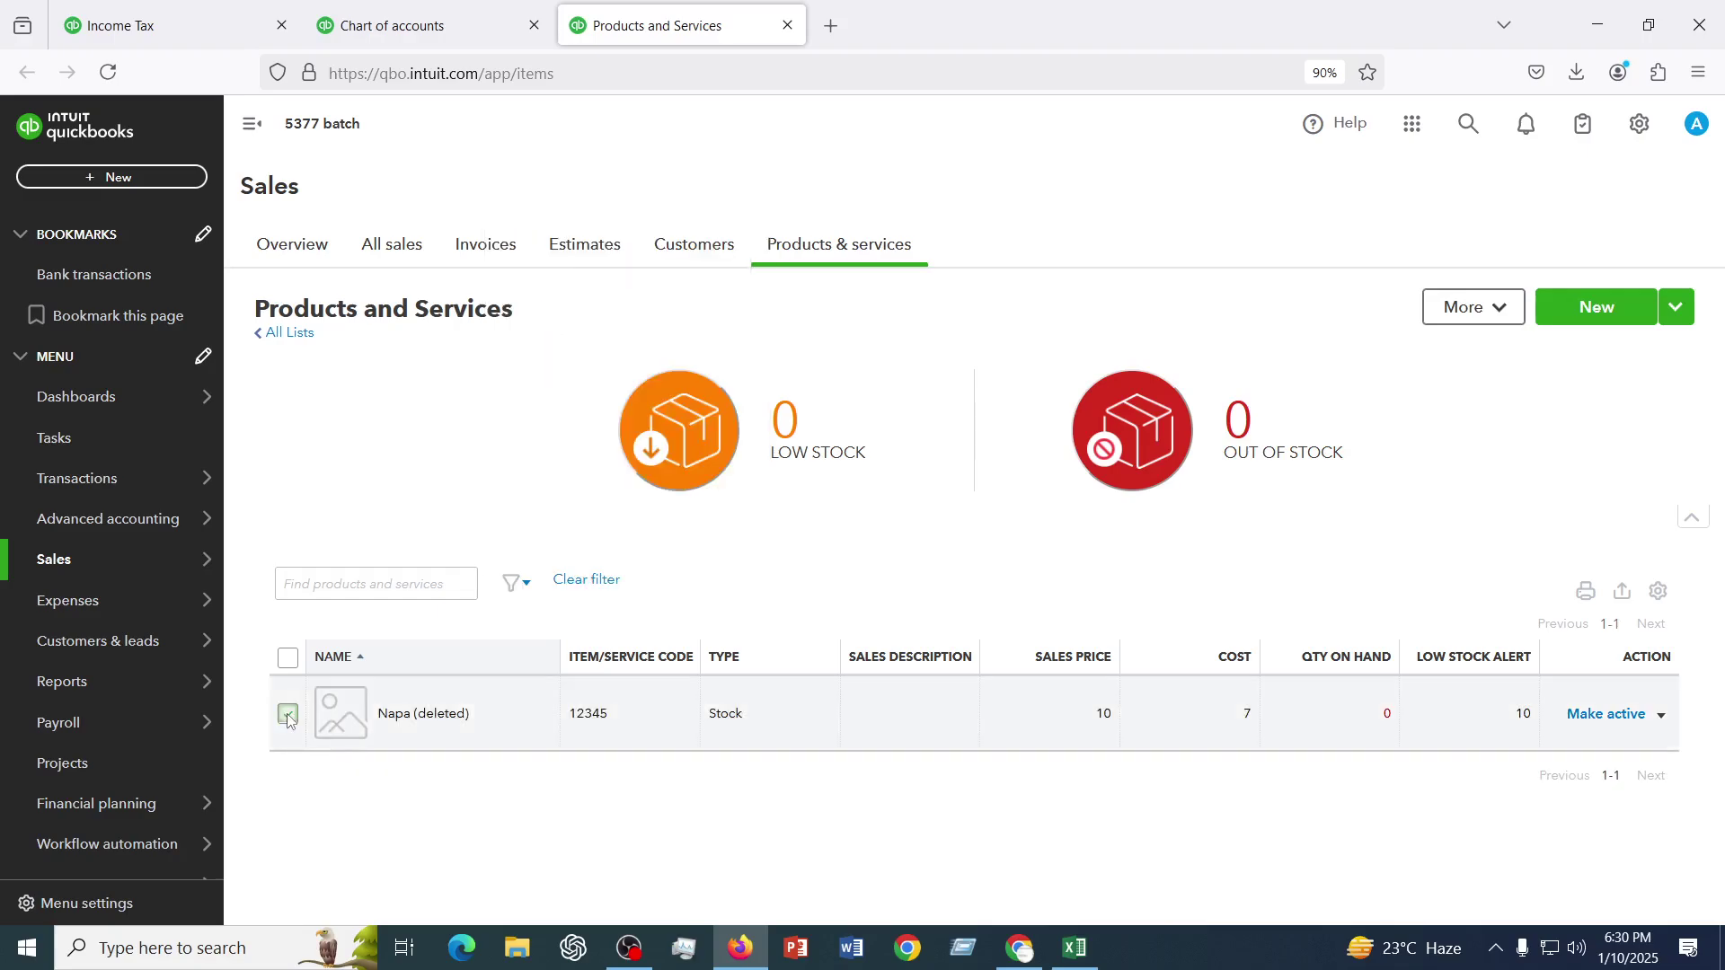
pyautogui.click(1608, 718)
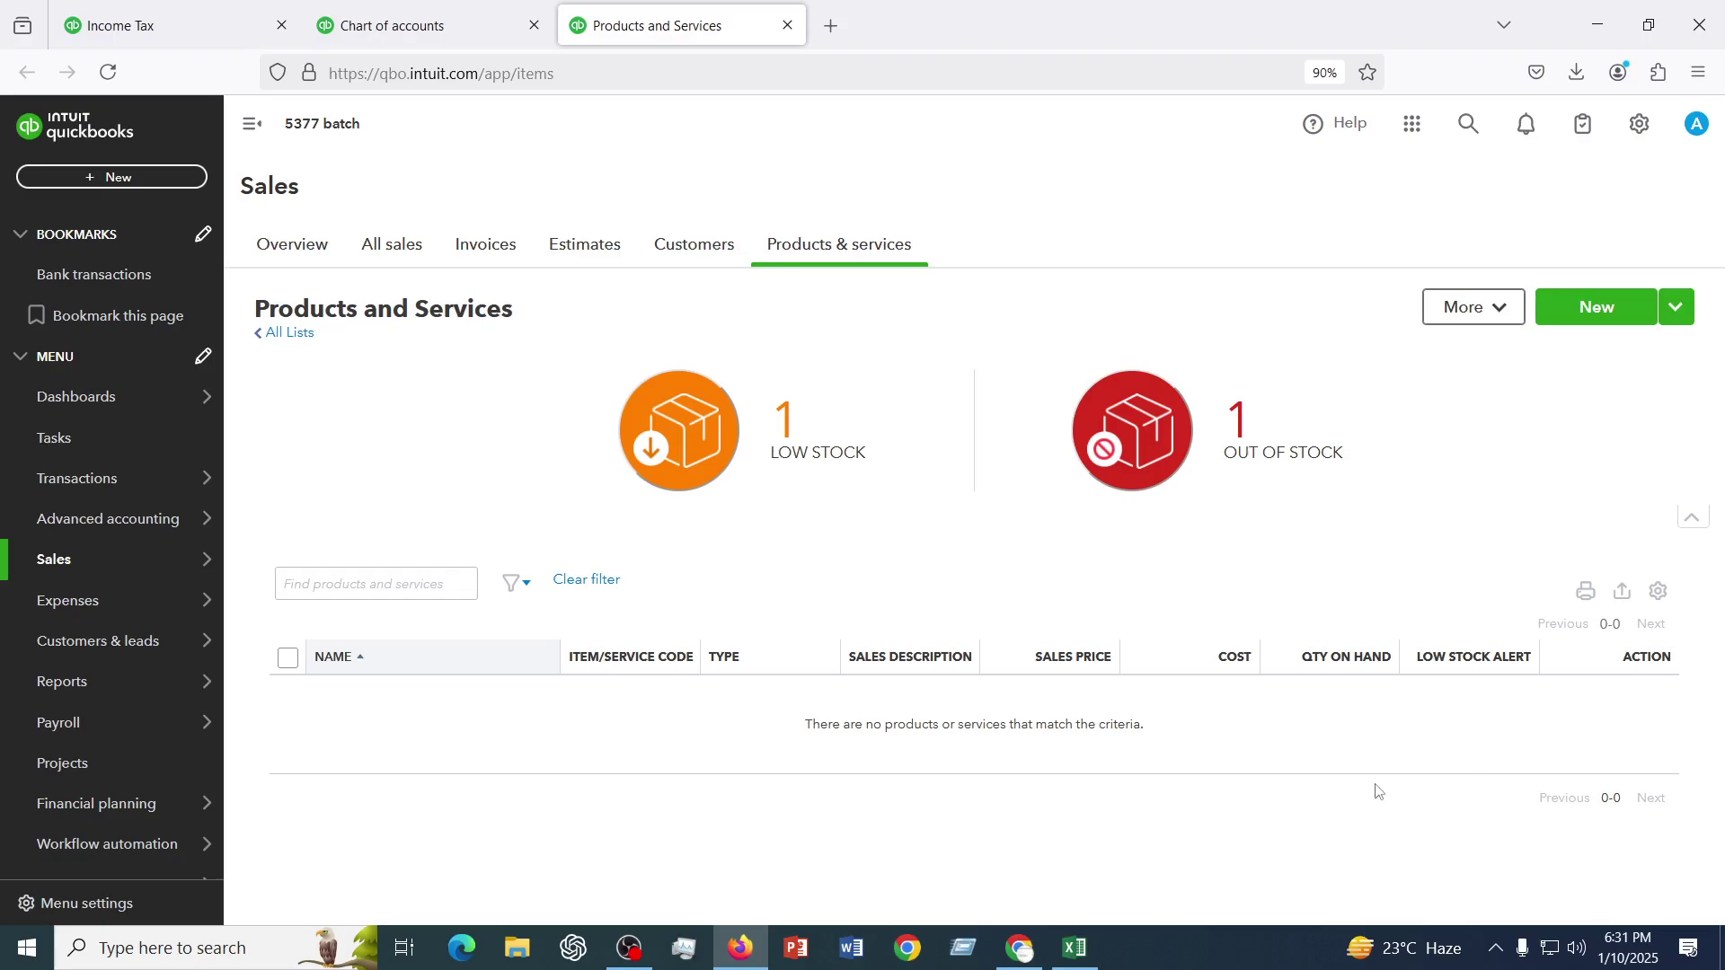
# - Choose Import under New, then download and open the sample products-and-services .xls file
pyautogui.click(1676, 308)
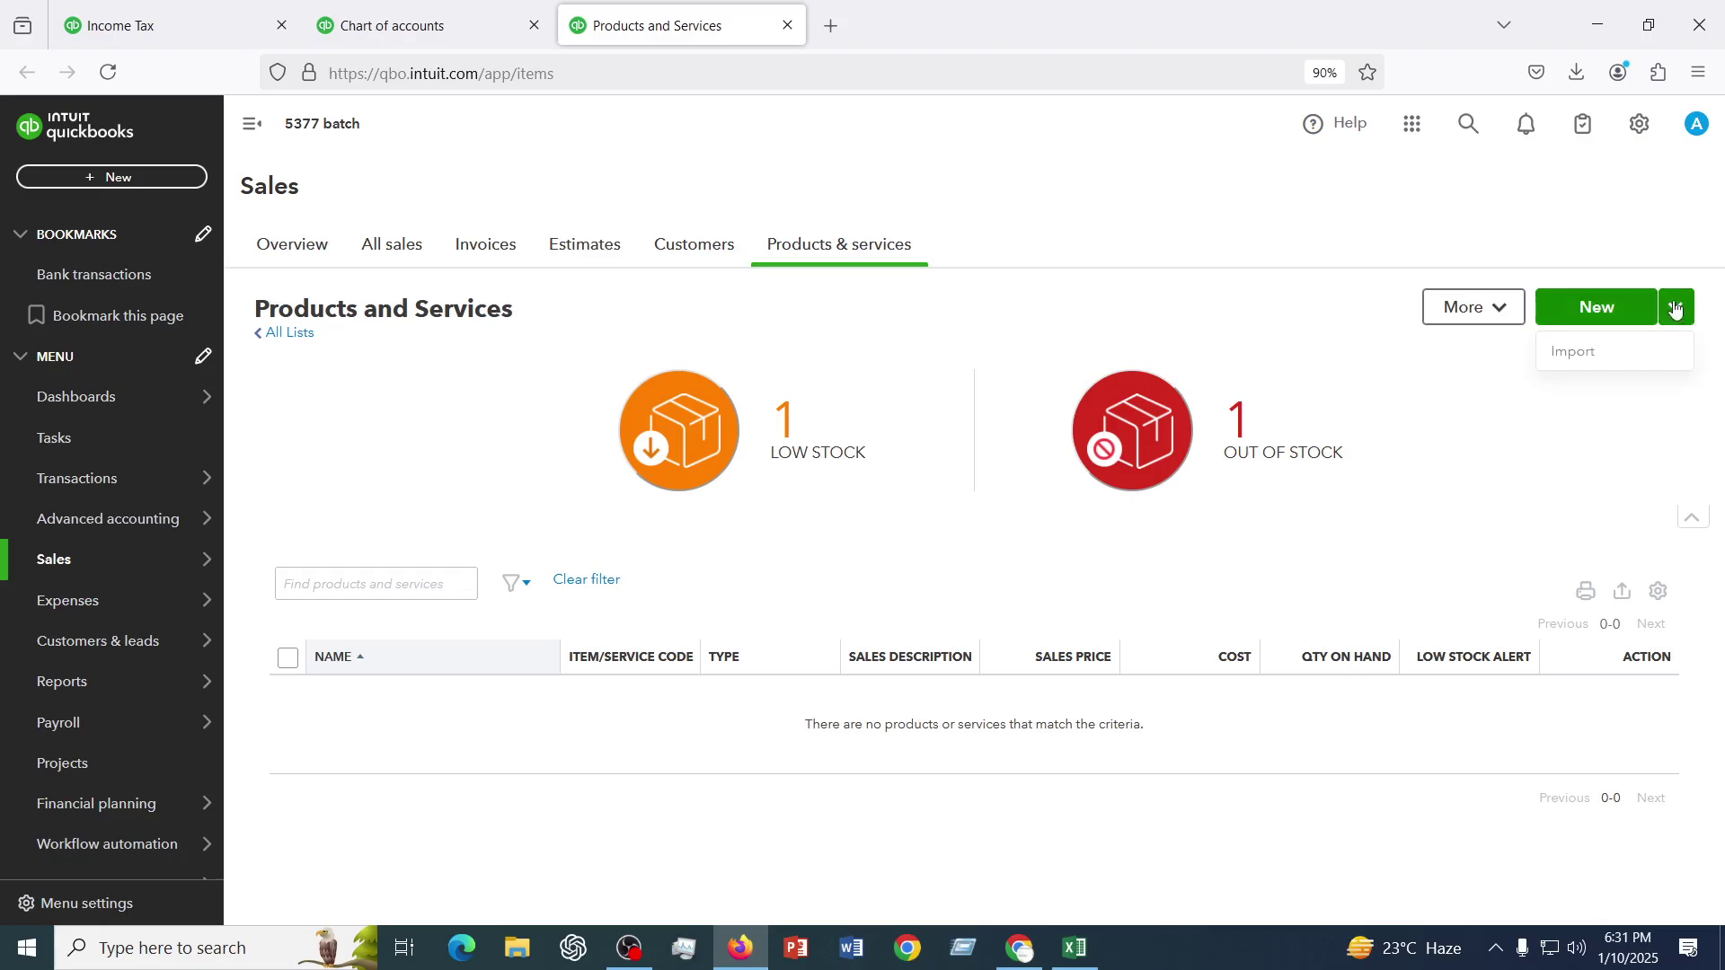
pyautogui.click(1582, 354)
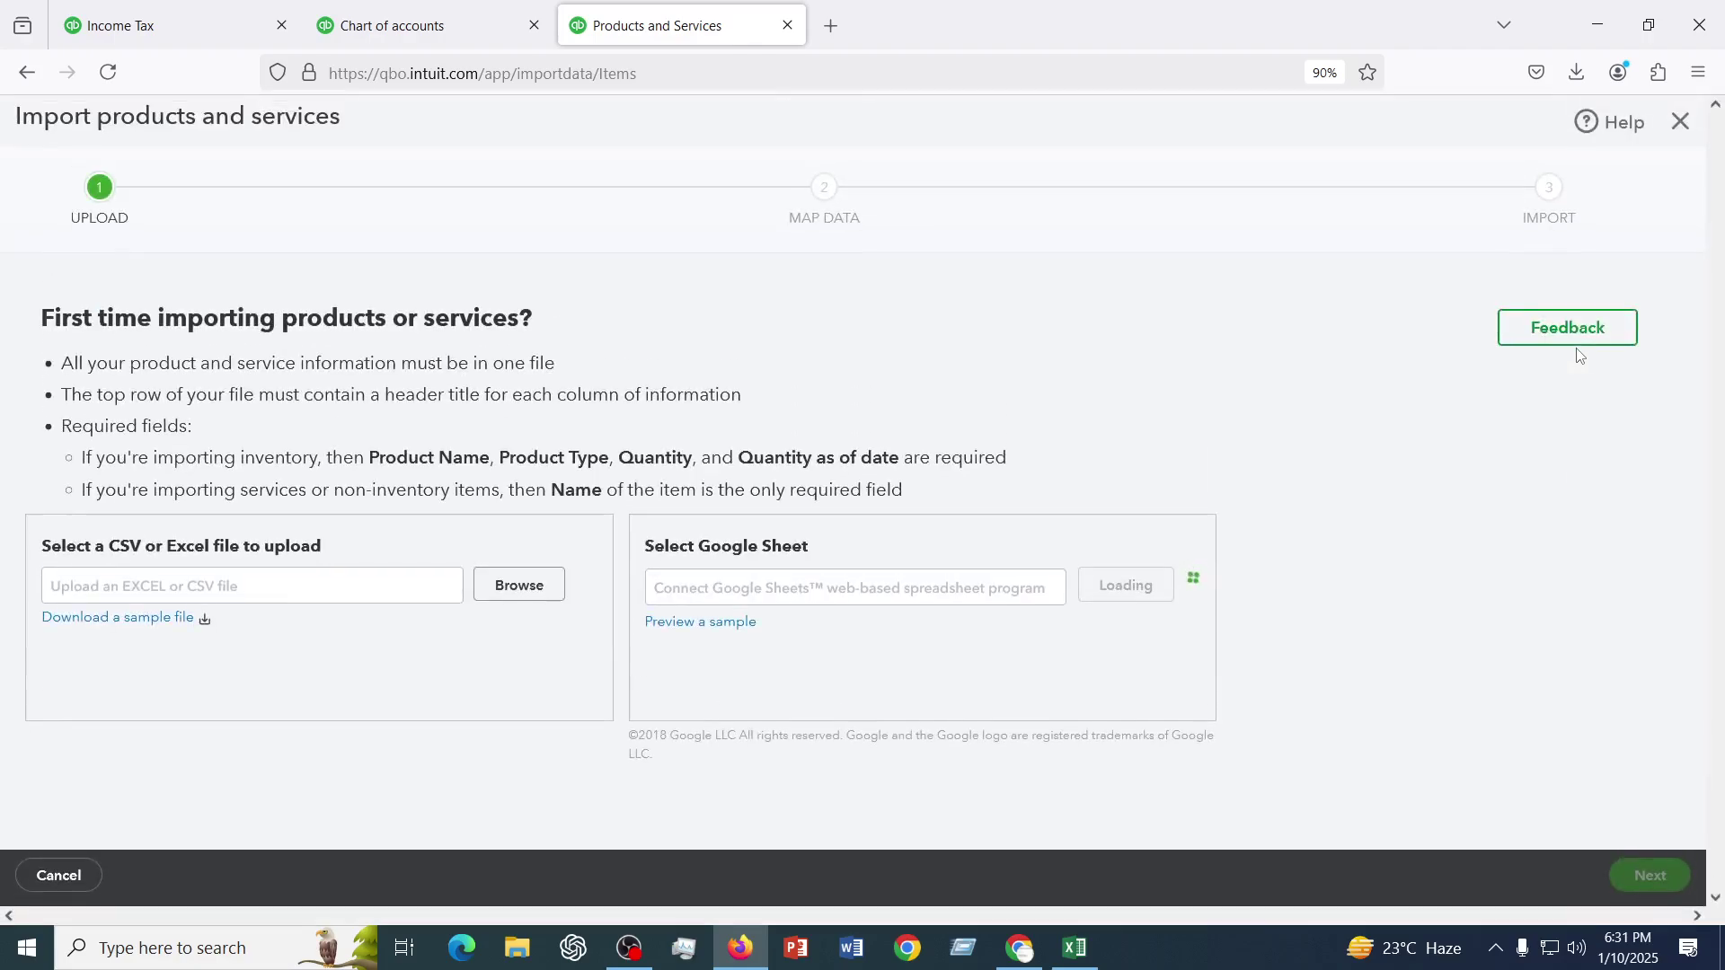
pyautogui.click(142, 620)
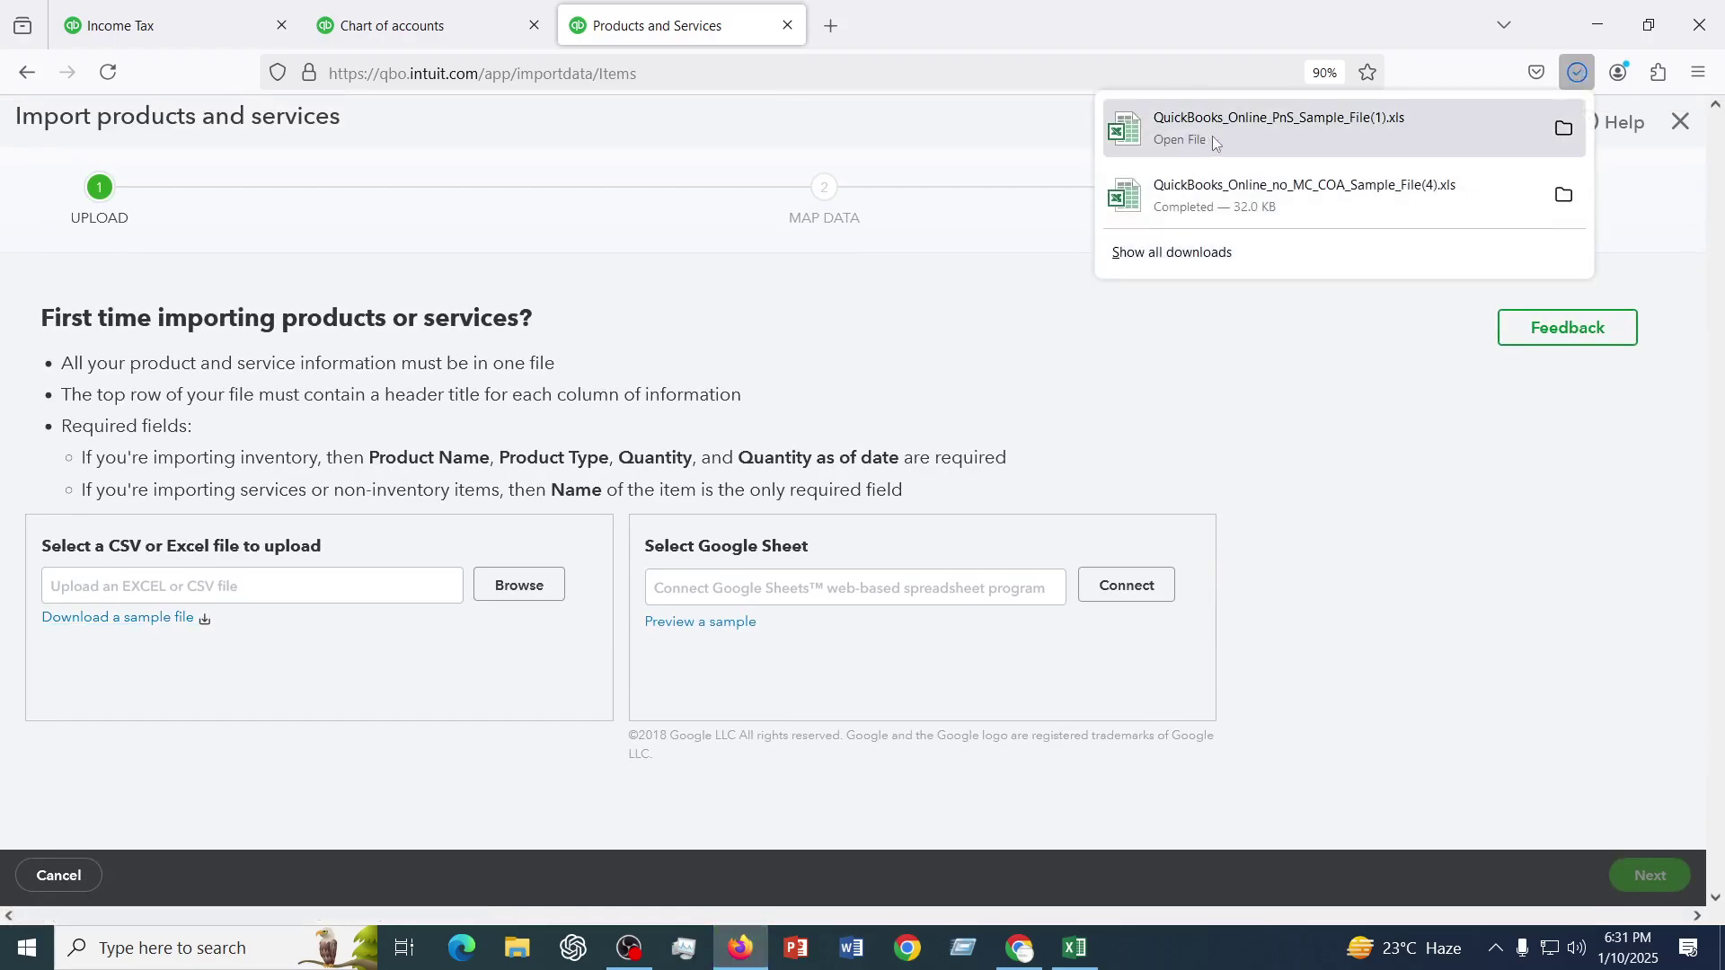
pyautogui.click(1213, 122)
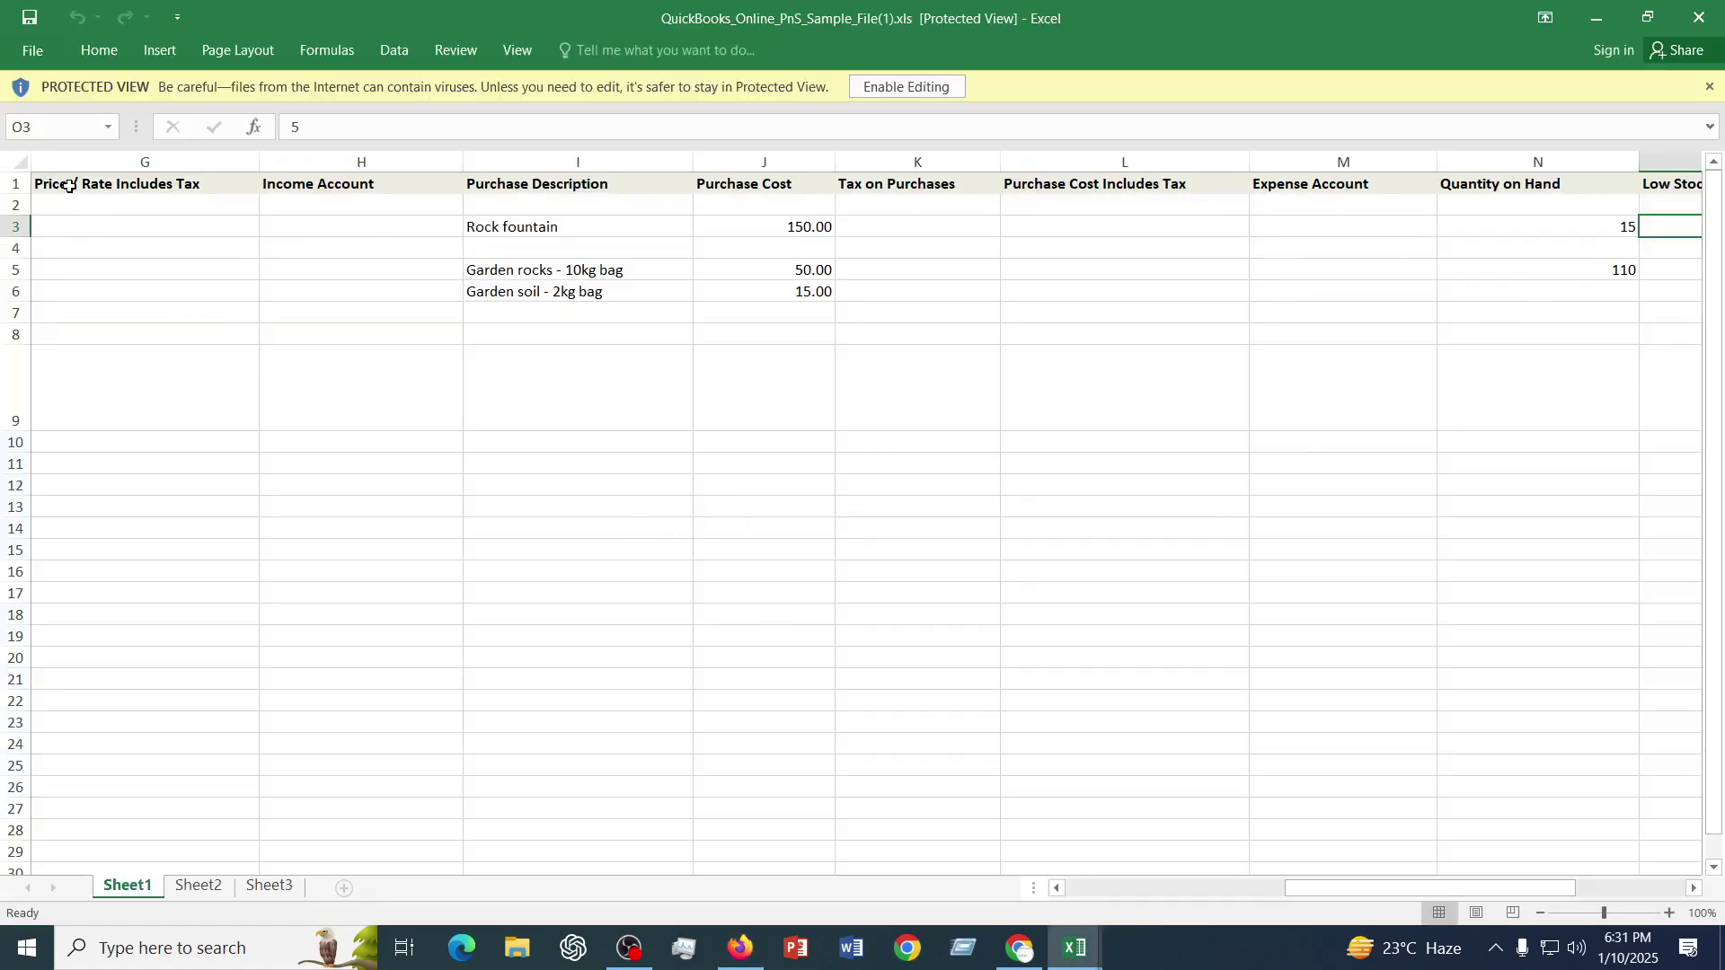
# - Enable editing and review the sample workbook's column headers in row 1
pyautogui.click(909, 86)
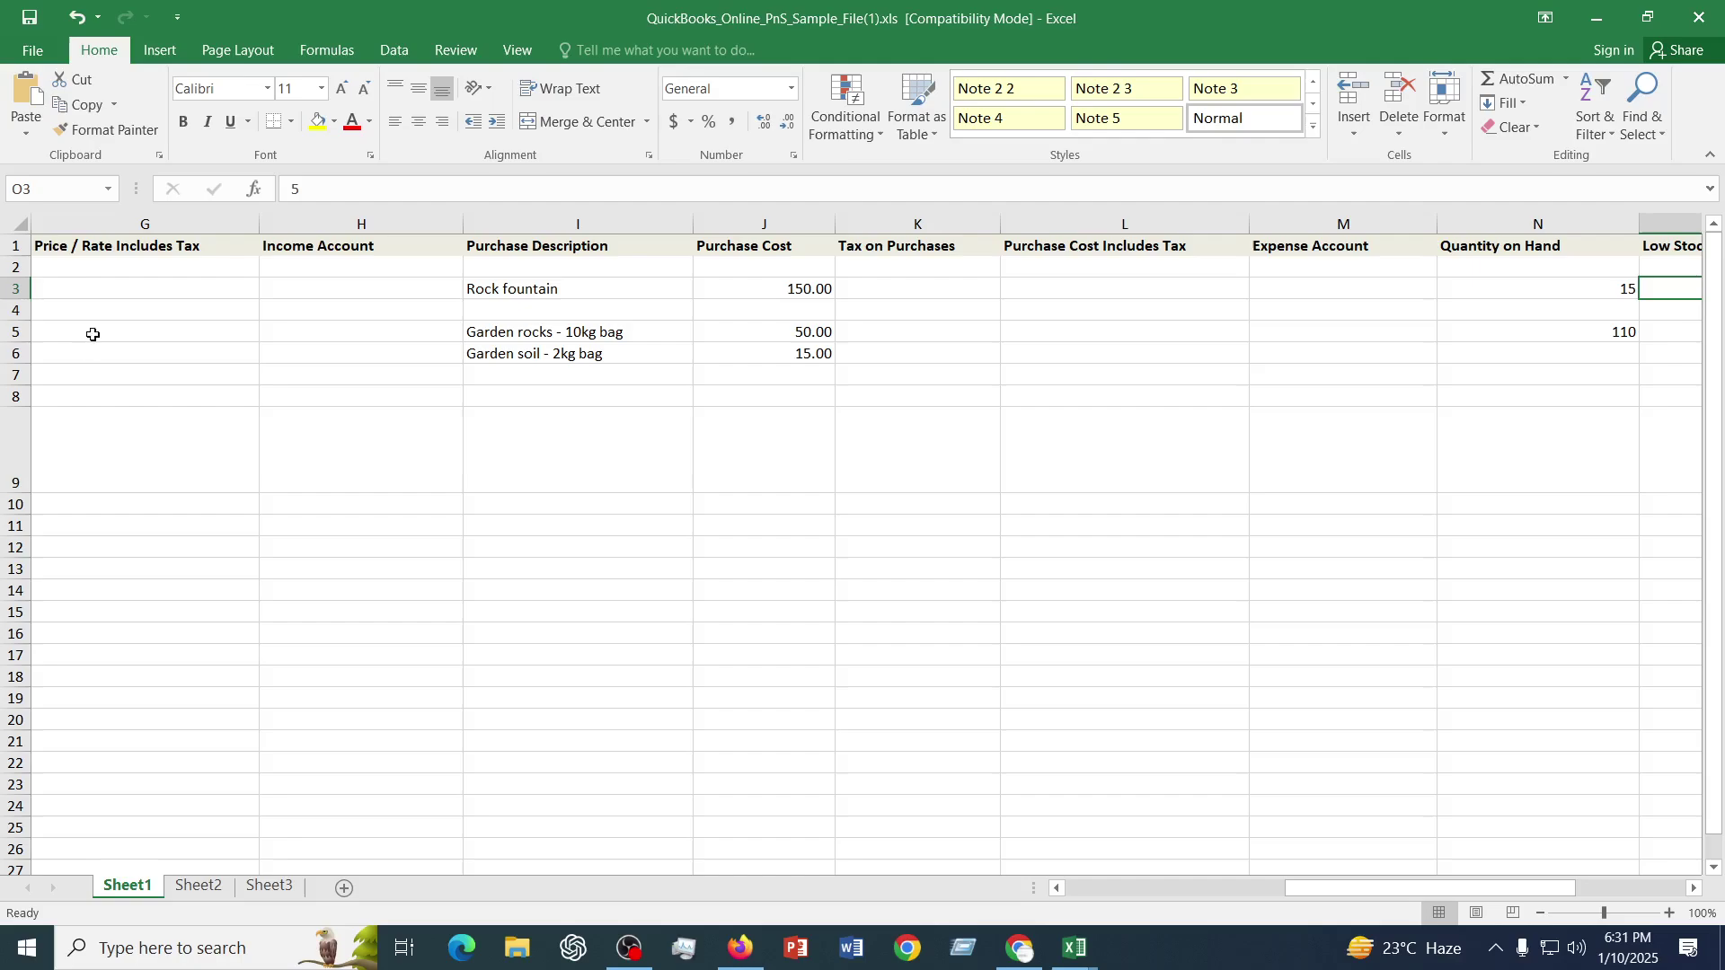
pyautogui.moveTo(75, 246); pyautogui.dragTo(1357, 246)
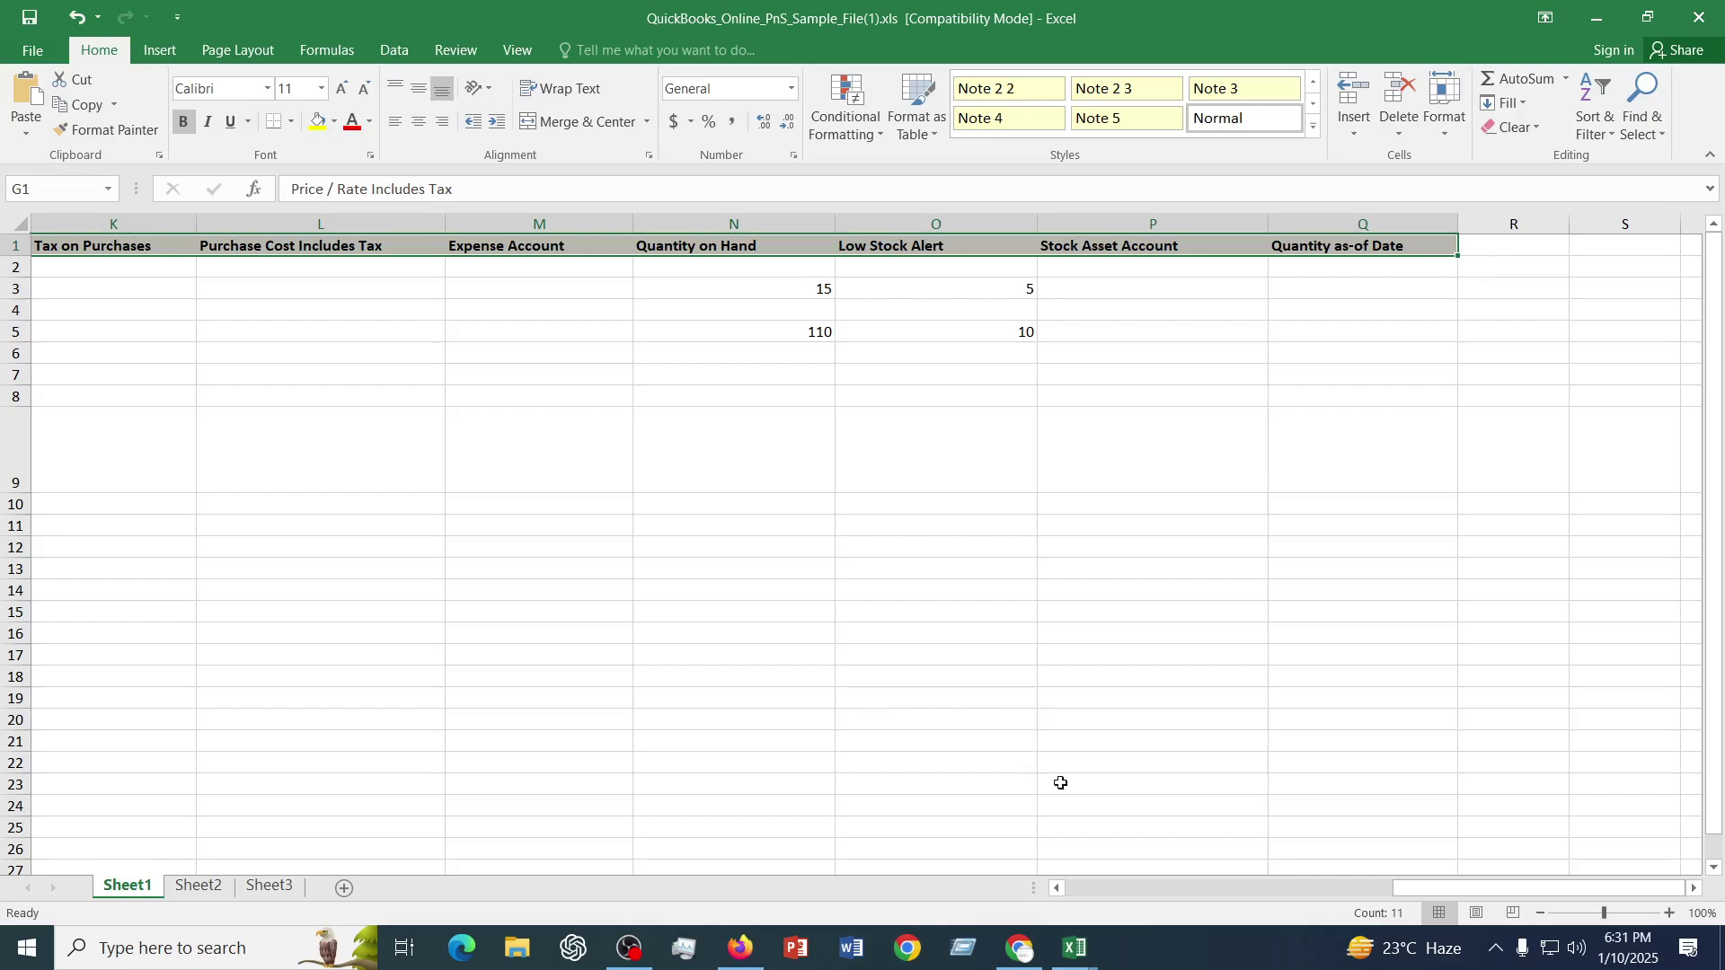
pyautogui.moveTo(1484, 887); pyautogui.dragTo(1157, 888)
pyautogui.click(440, 648)
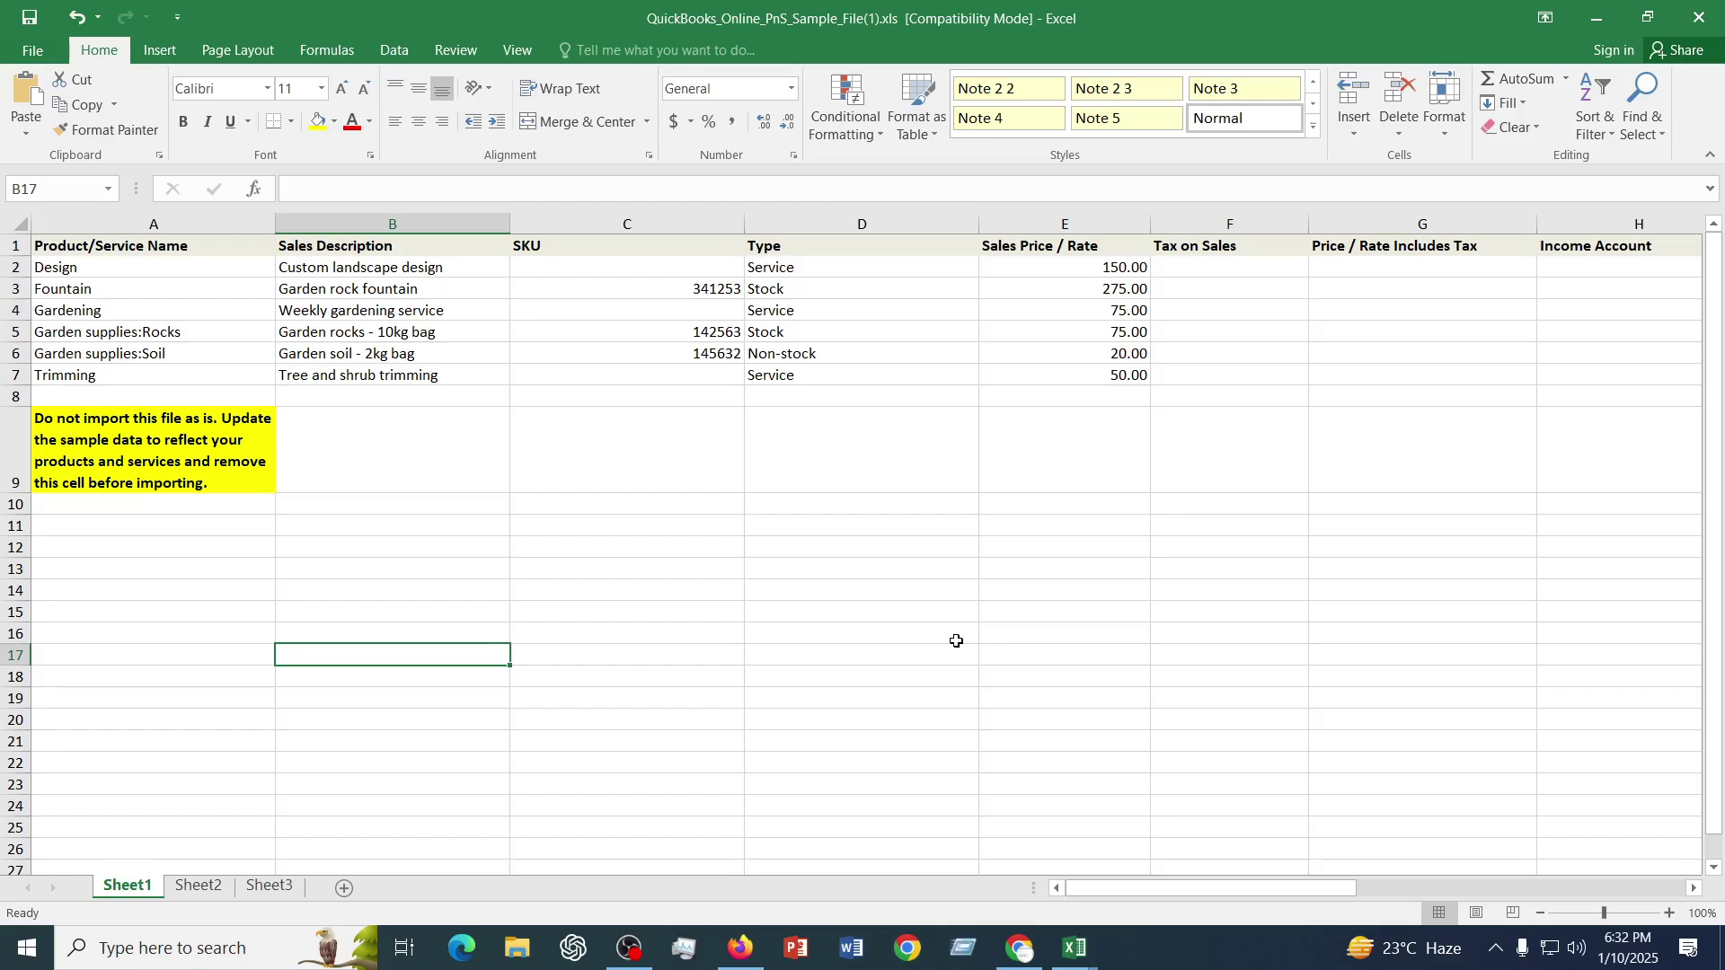
# - Close the products sample and the chart-of-accounts sample without saving changes
pyautogui.click(1698, 18)
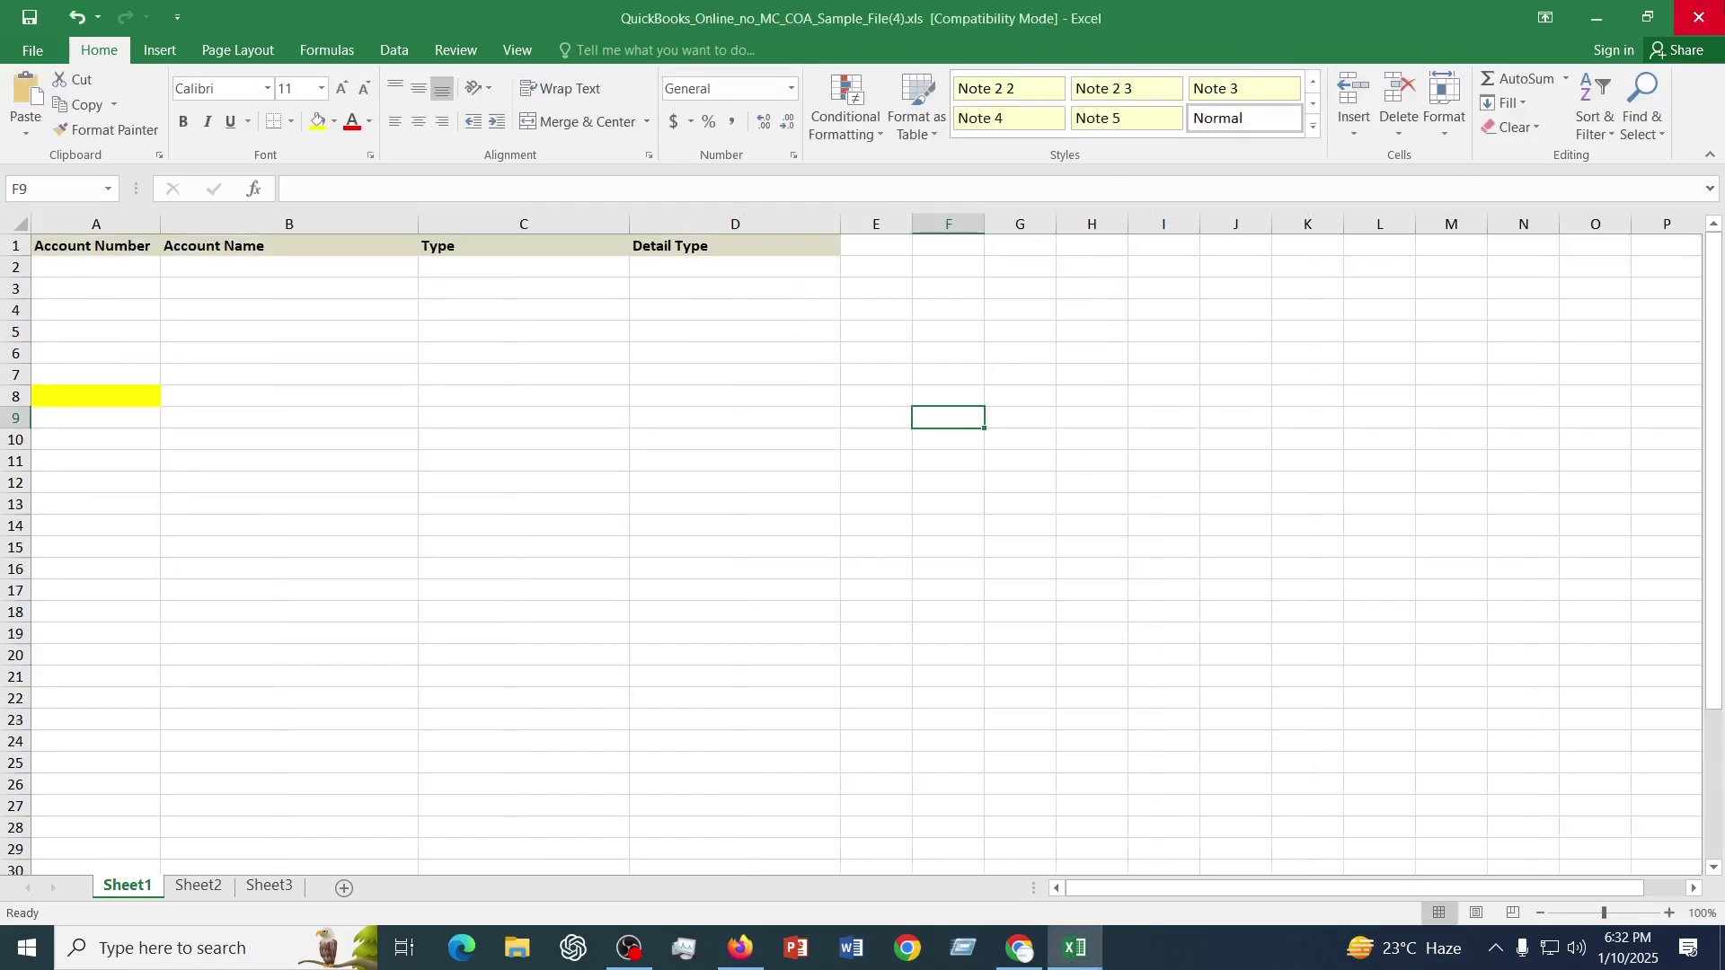
pyautogui.click(1703, 20)
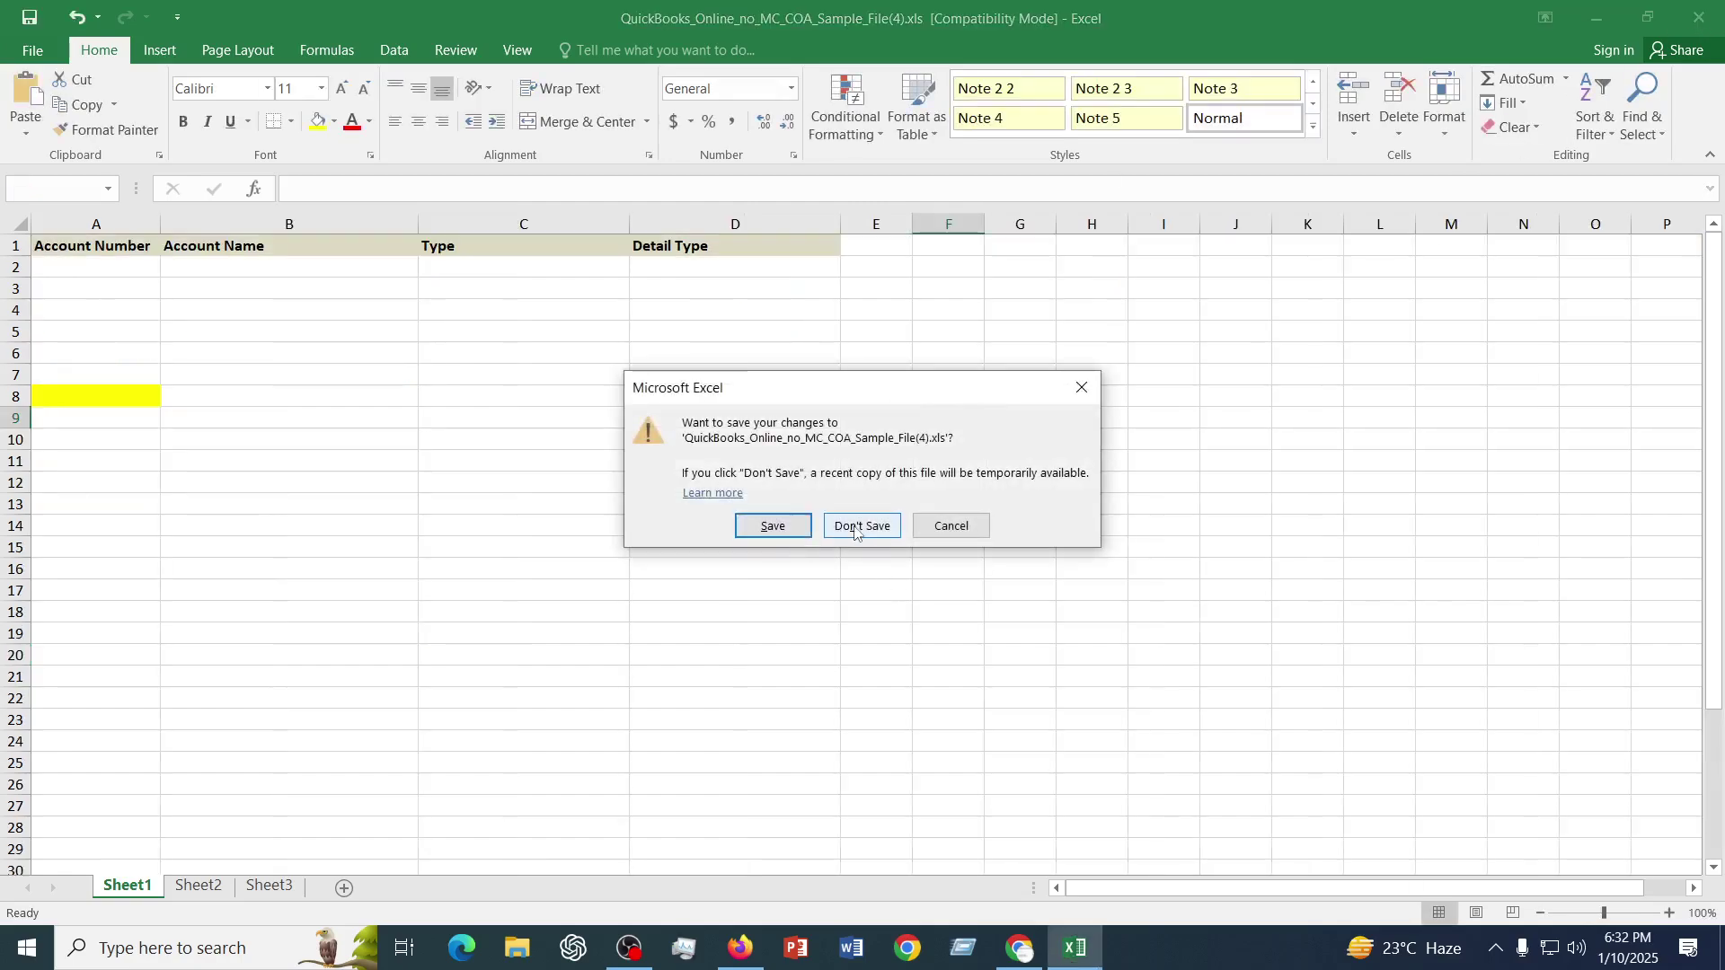
pyautogui.click(854, 524)
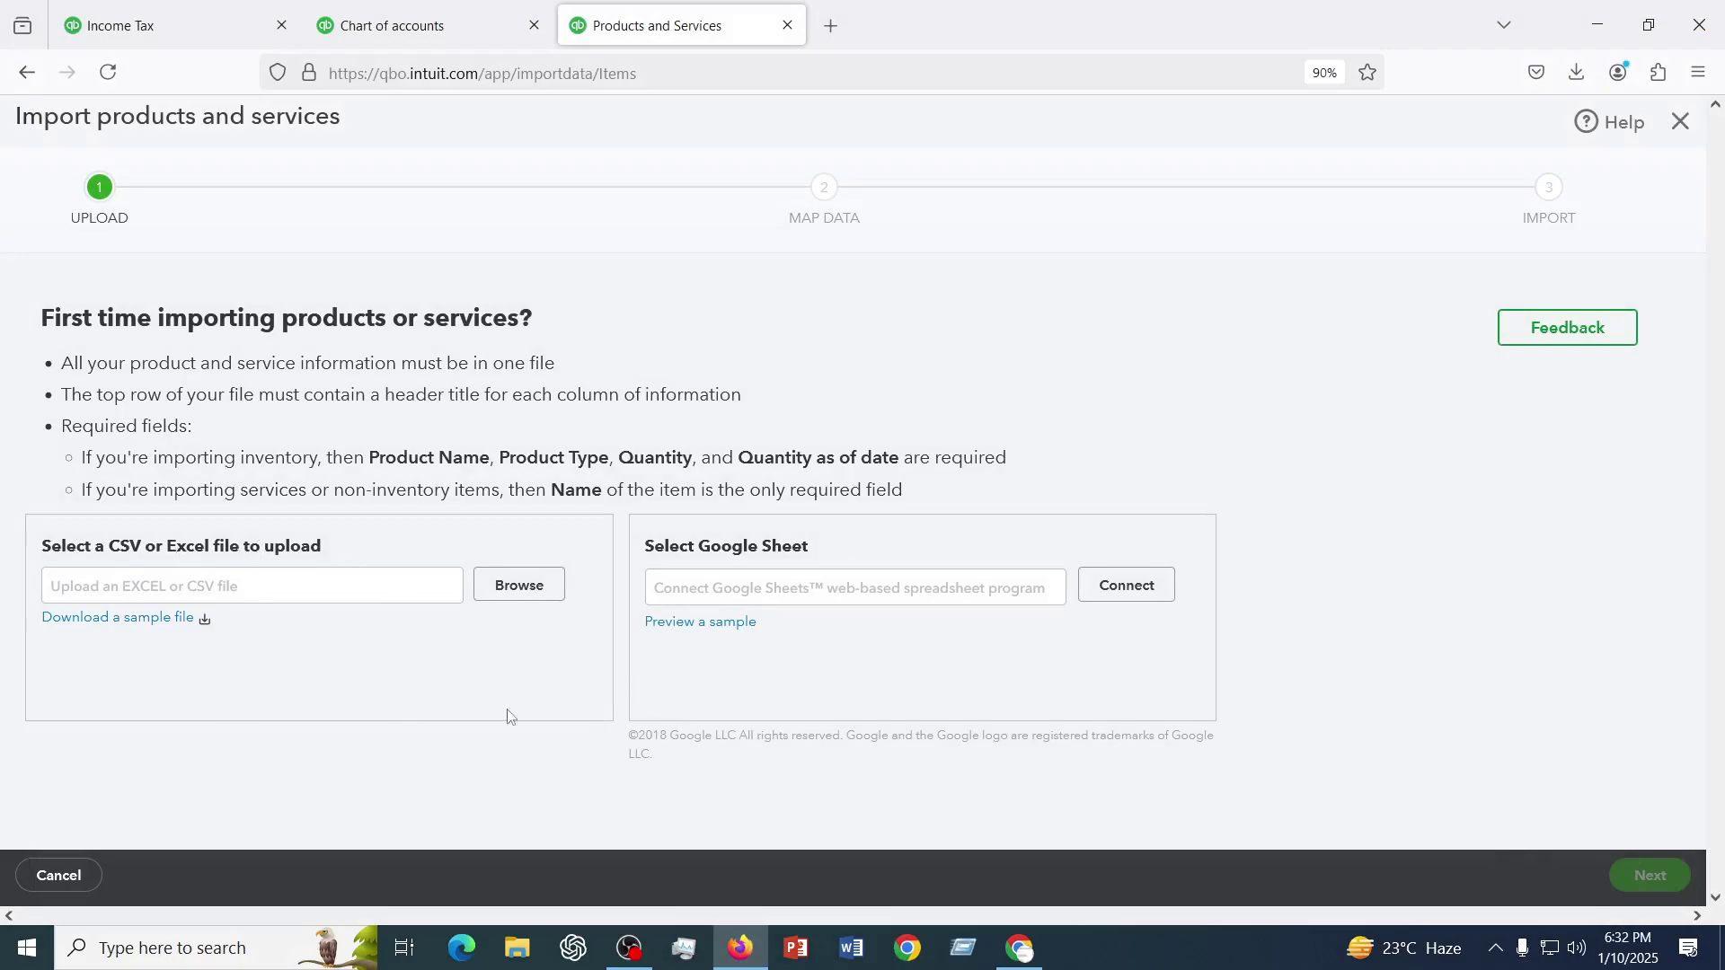
# - Exit the import page back to Products and Services and browse the New and More menus
pyautogui.click(1680, 124)
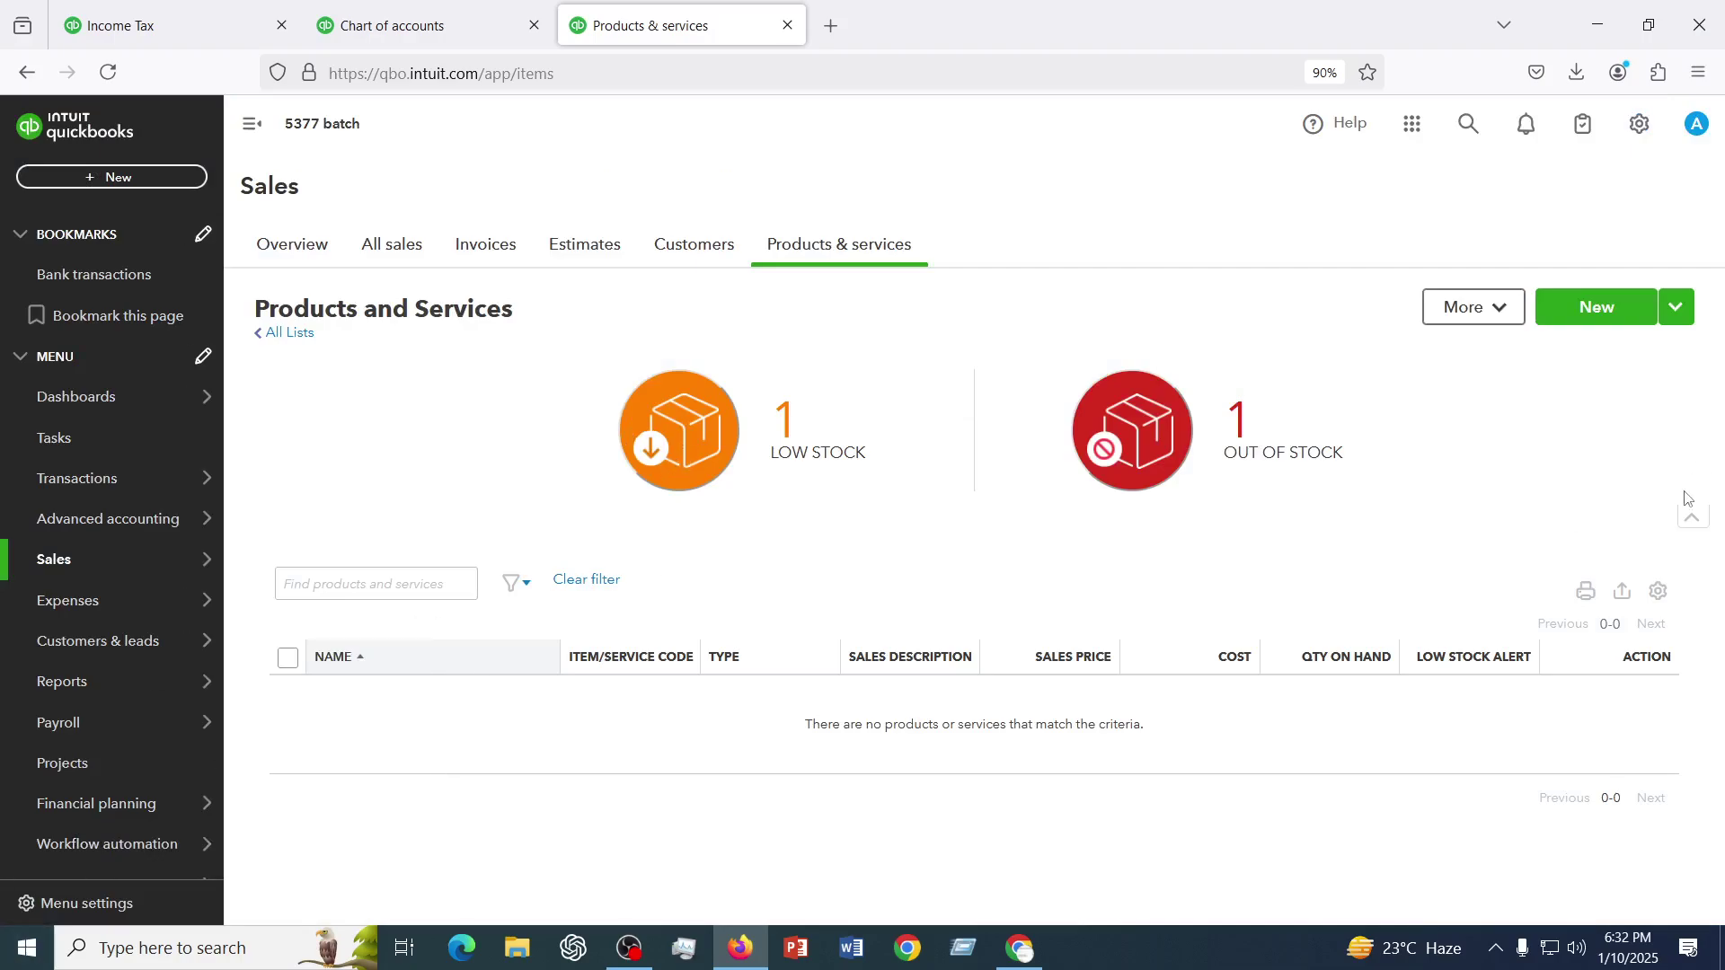
pyautogui.click(1685, 312)
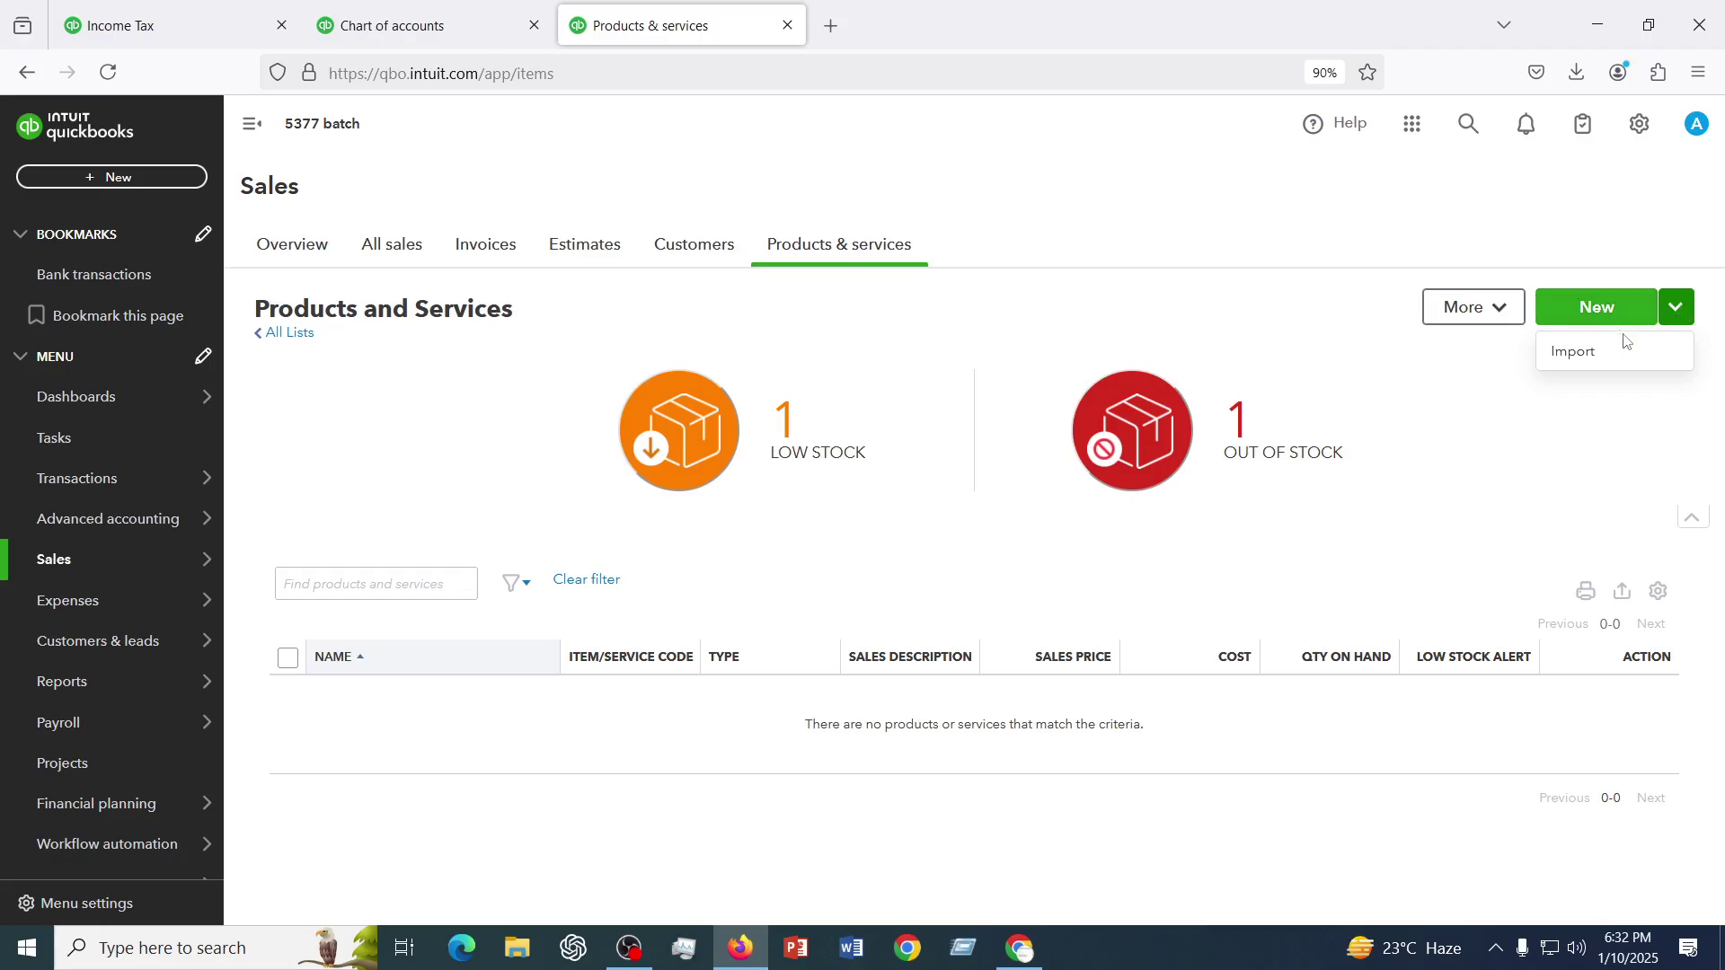
pyautogui.click(1499, 310)
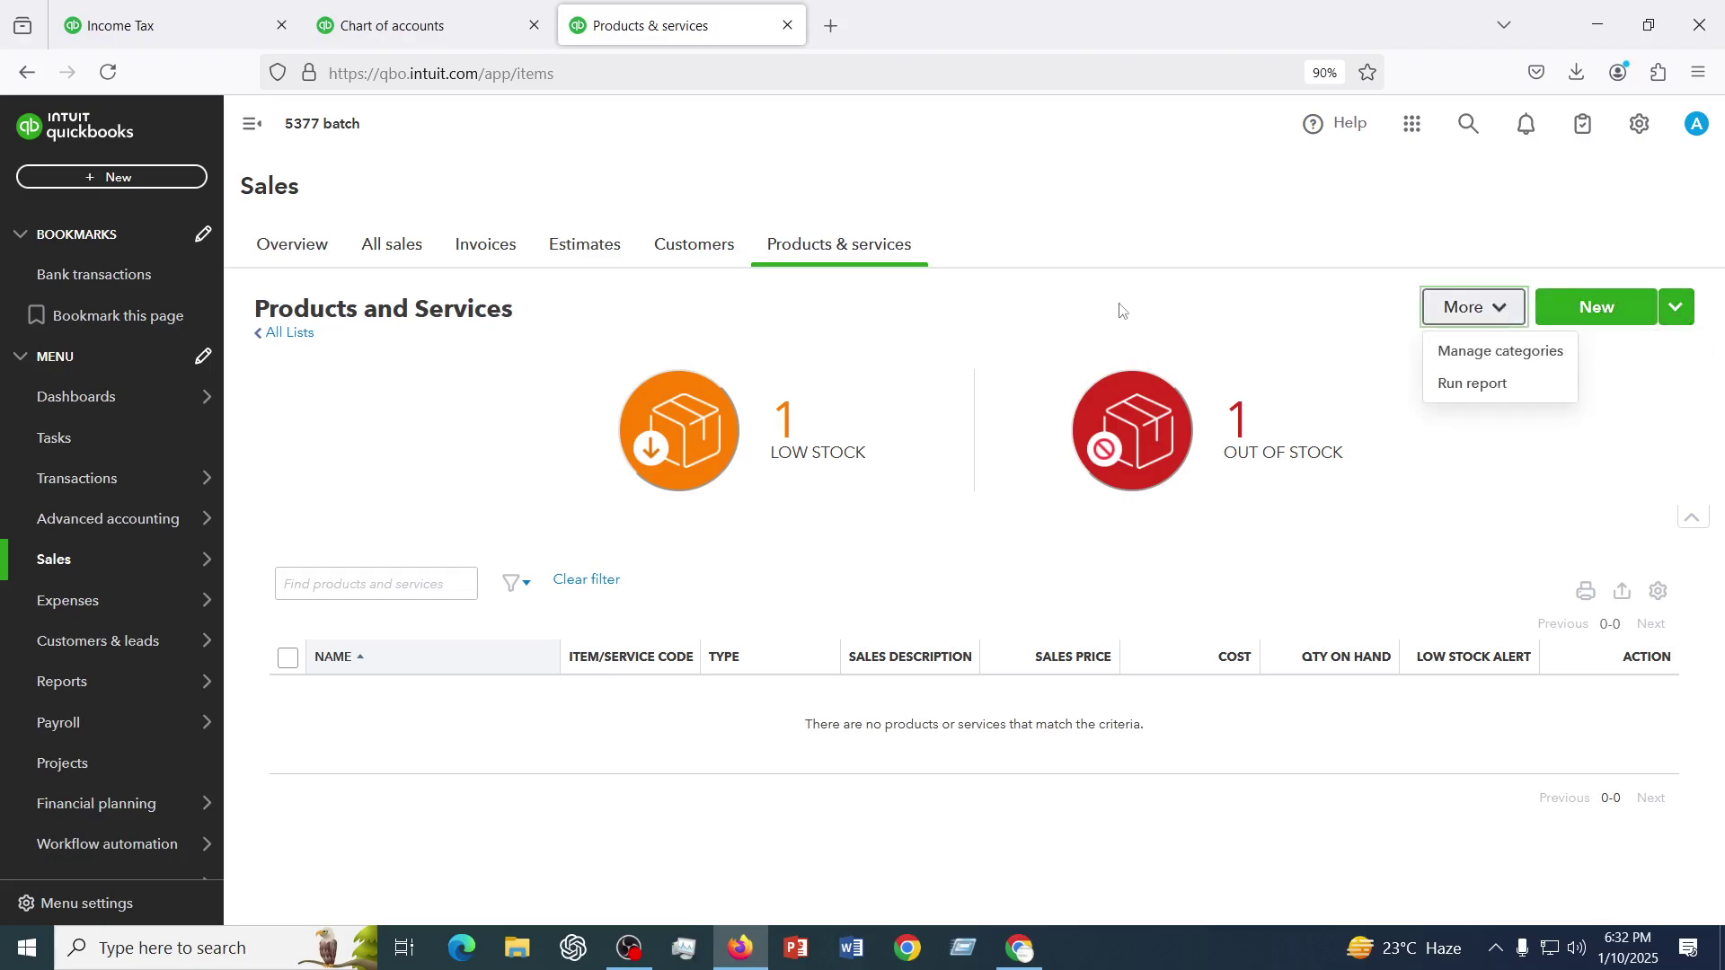
pyautogui.click(1076, 311)
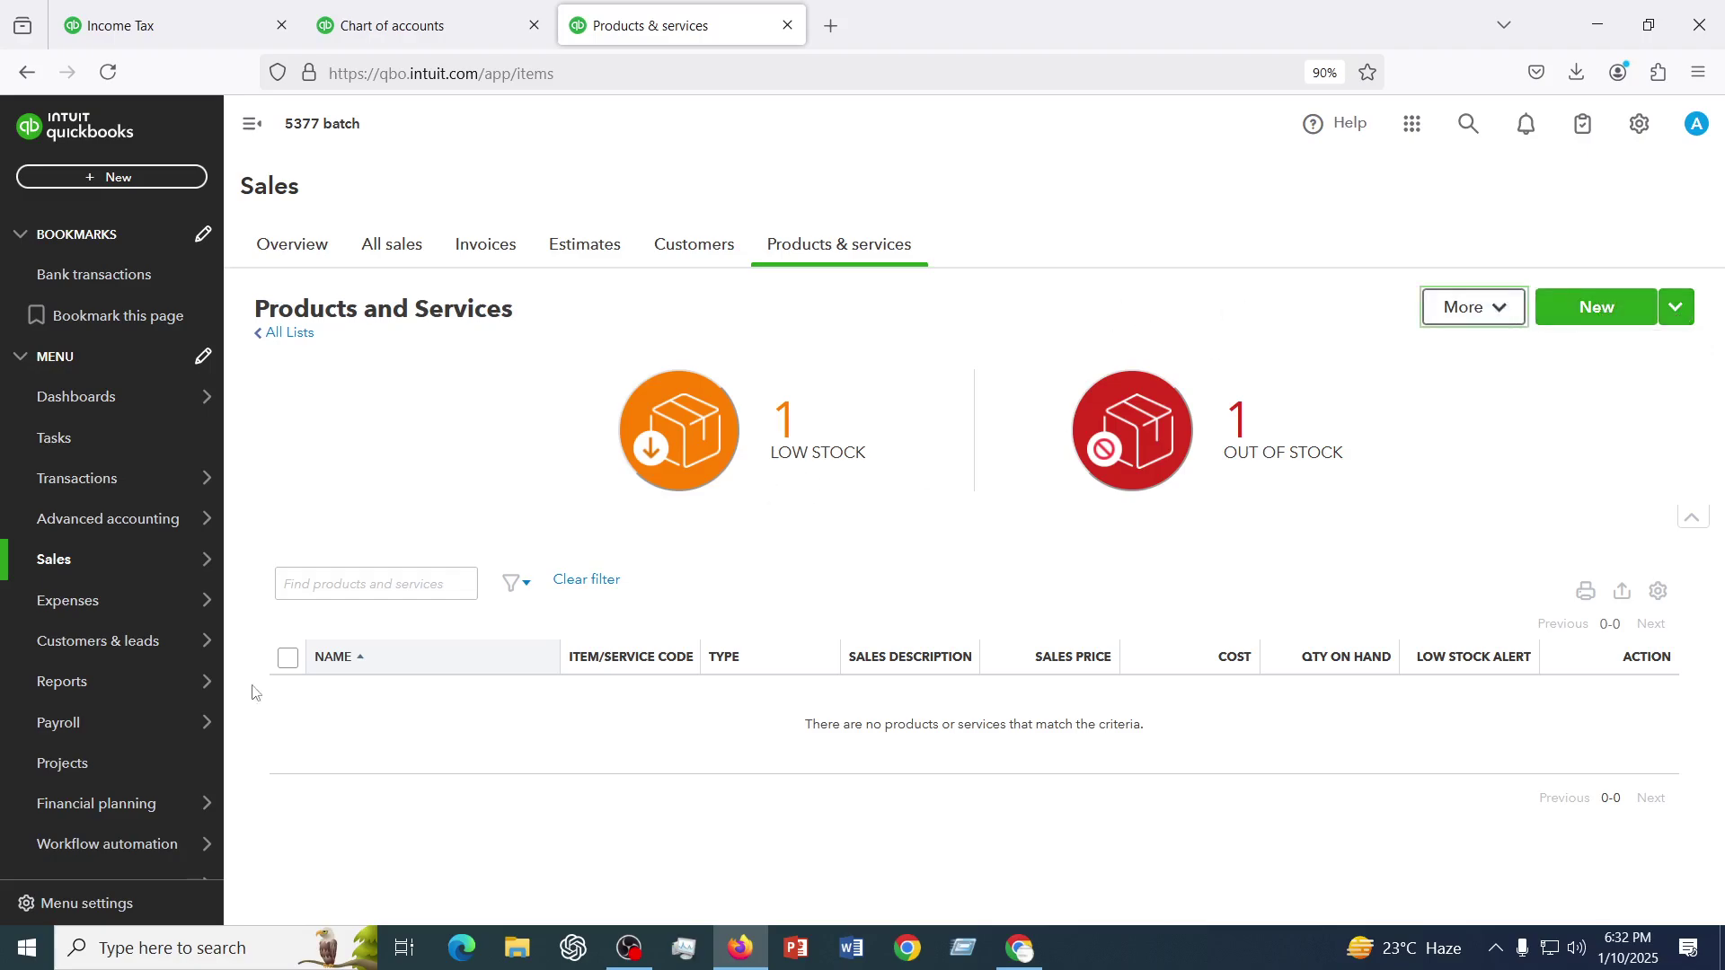
pyautogui.scroll(-2, 11, 780)
pyautogui.moveTo(10, 780)
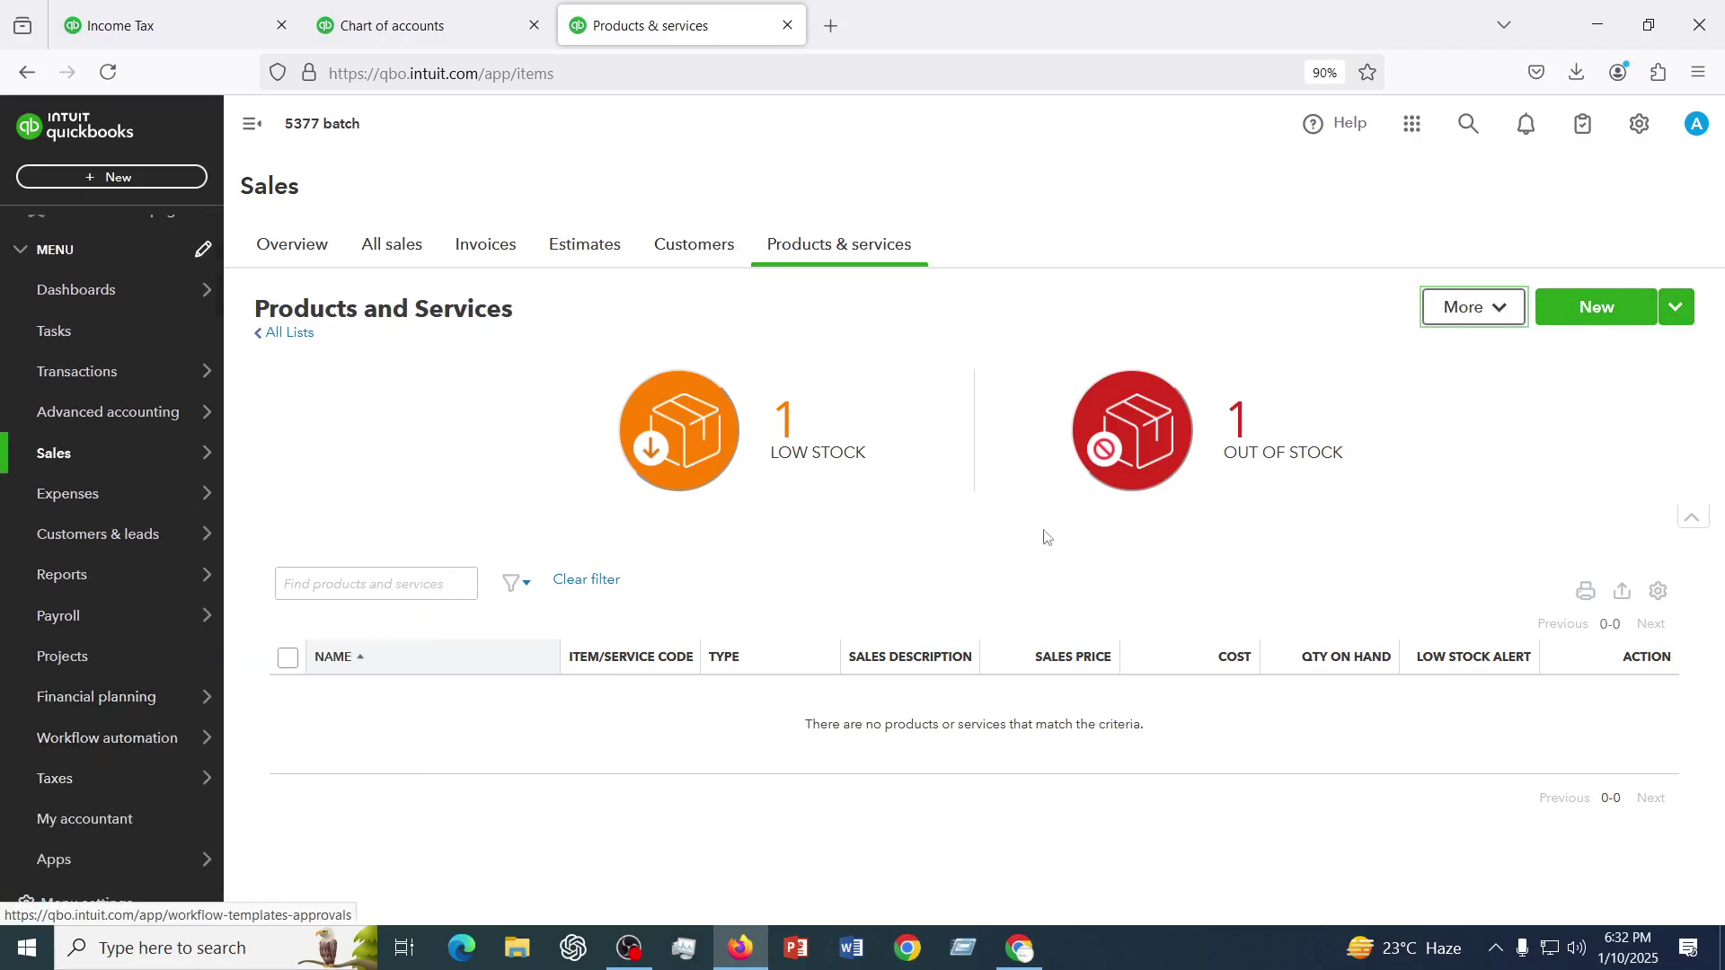
pyautogui.scroll(2, 34, 654)
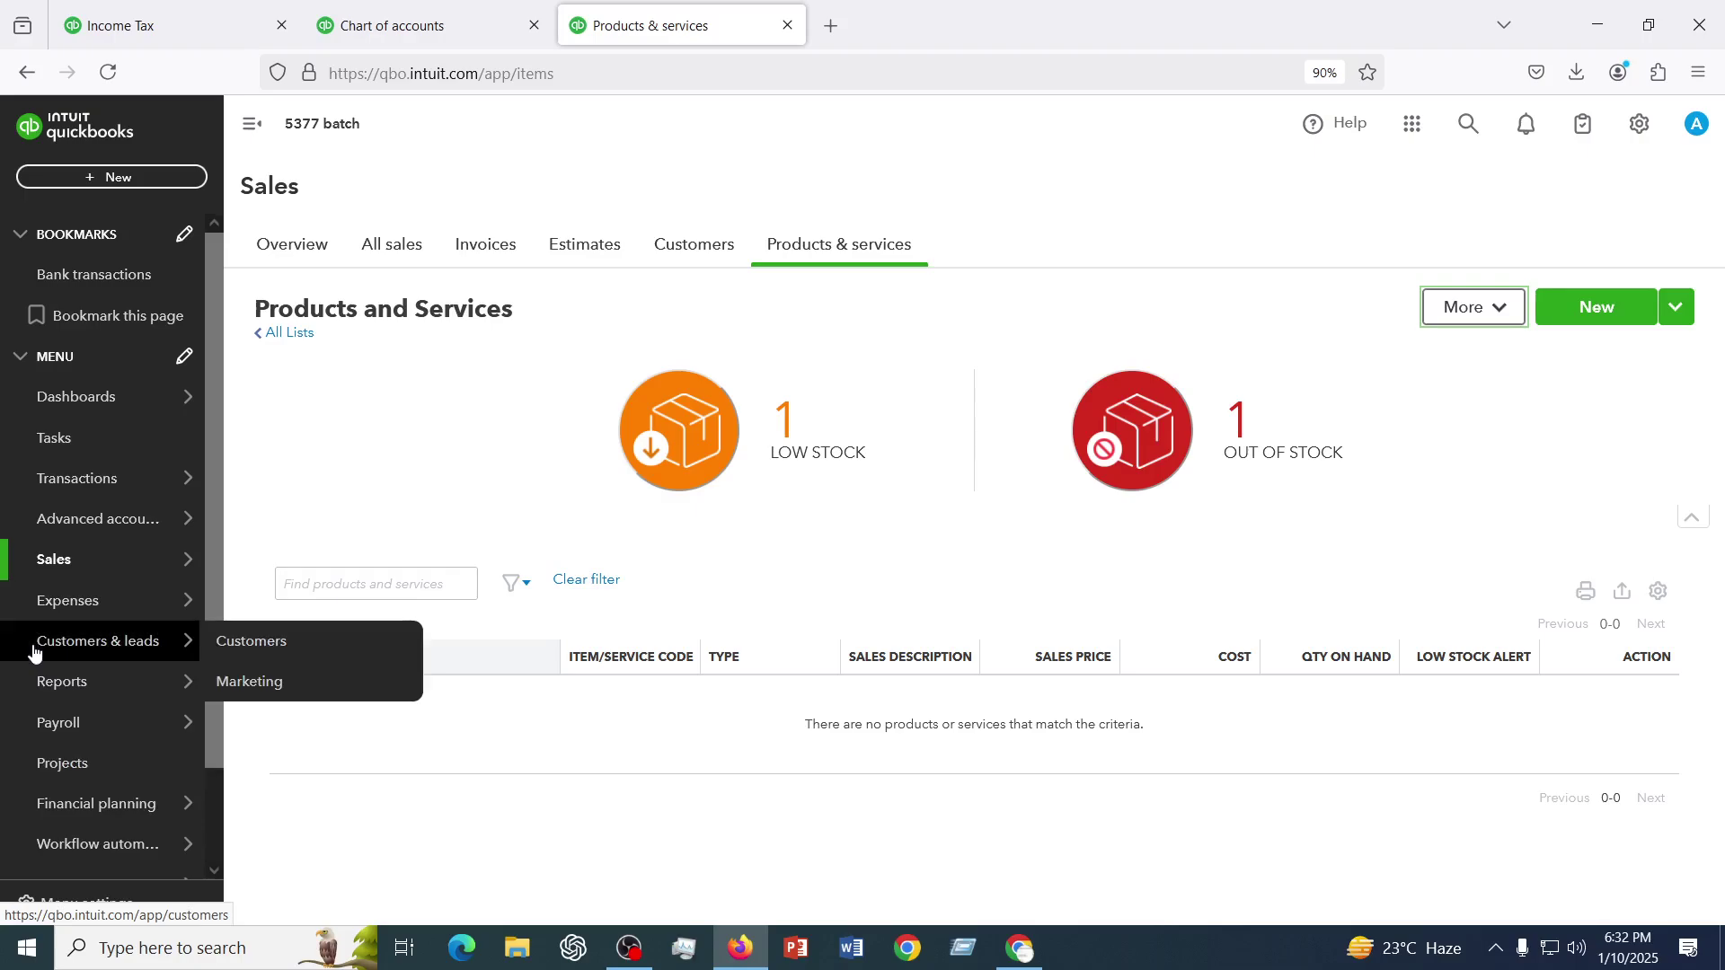
pyautogui.scroll(-2, 34, 654)
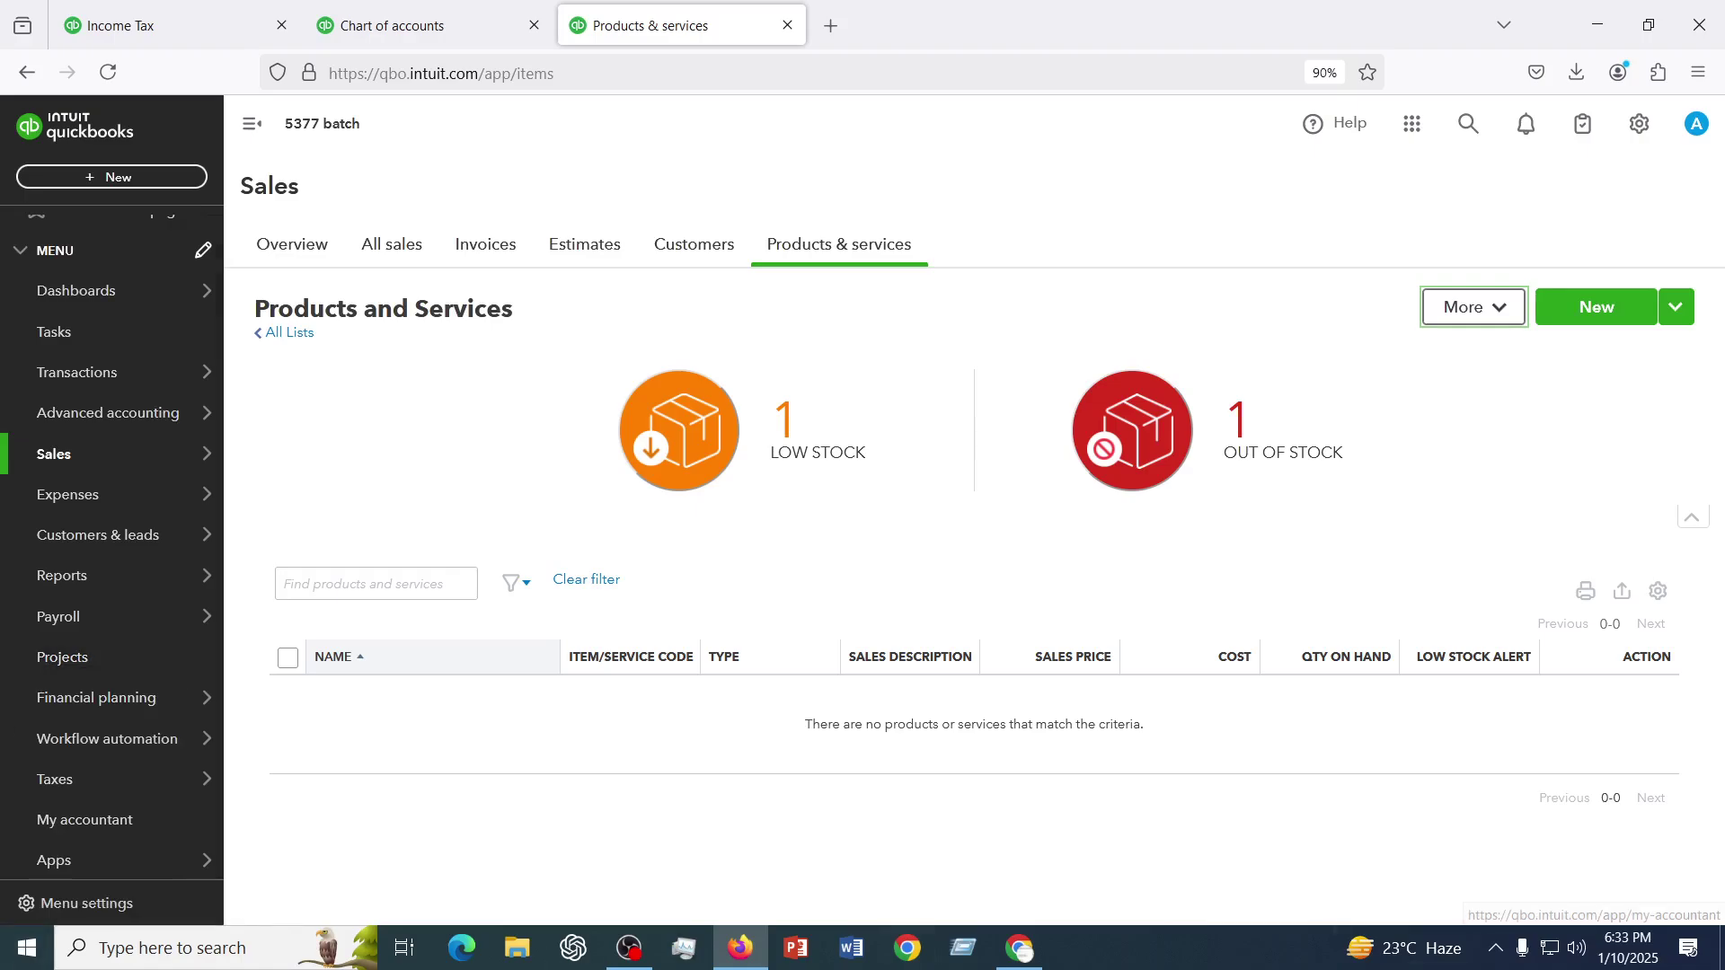
# - Check that OBS is still recording, then bring back Chrome's YouTube Playlists page at the top
pyautogui.click(1017, 954)
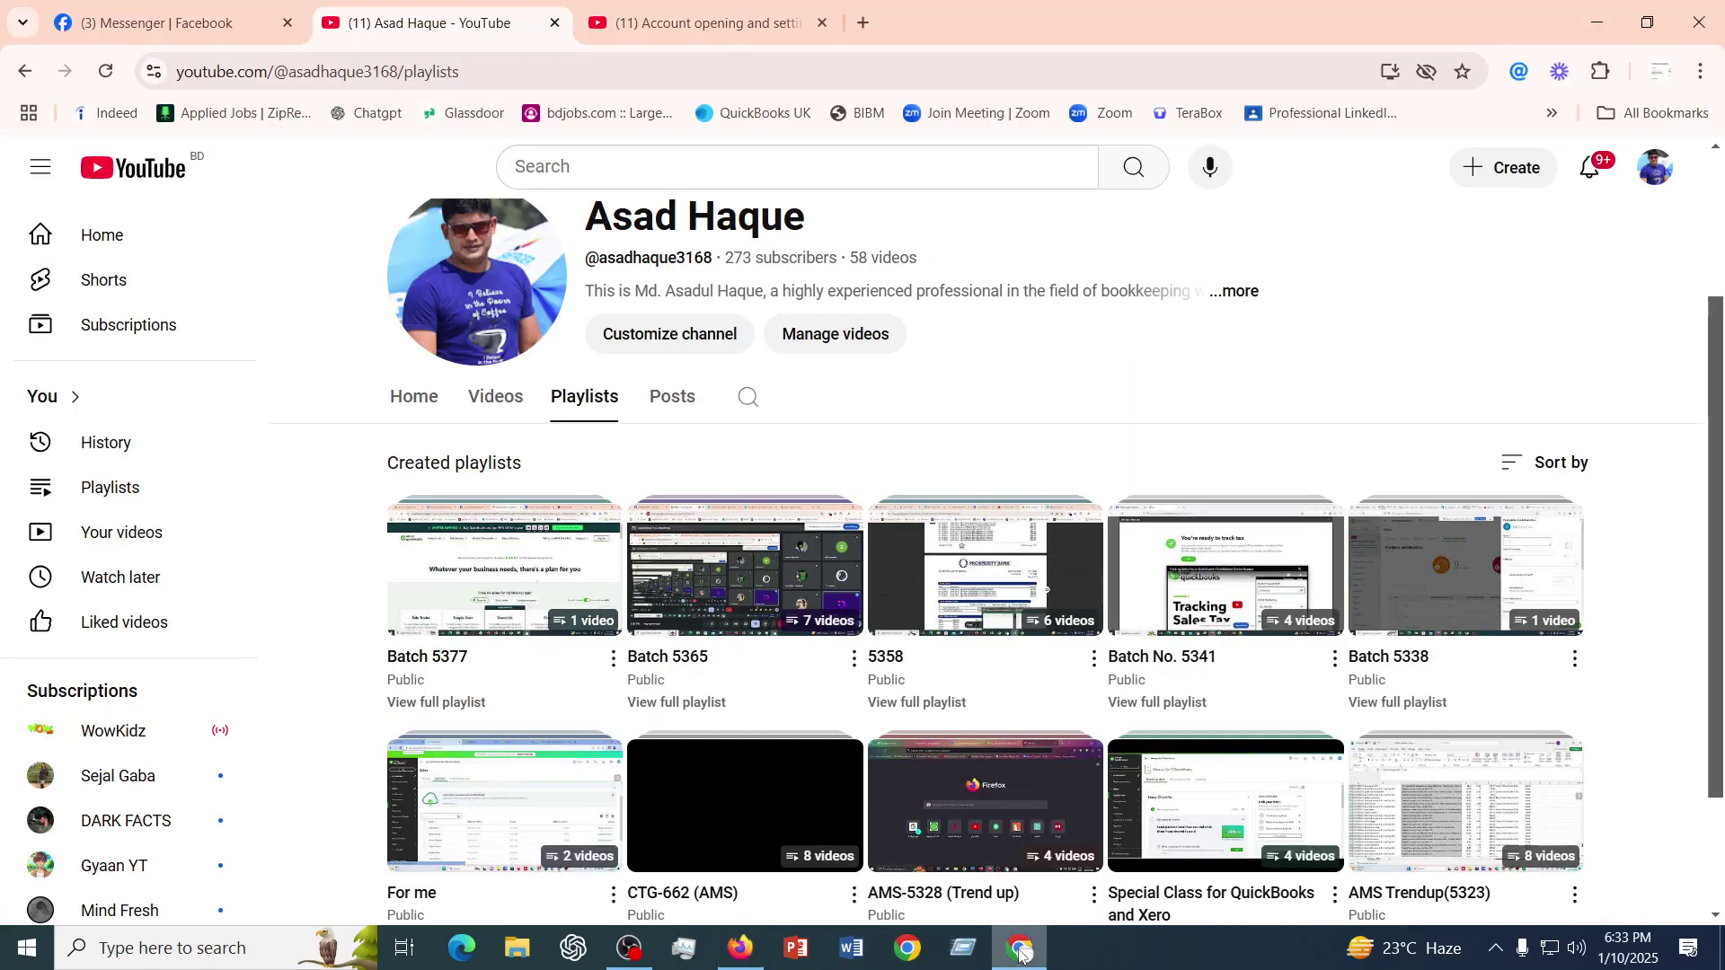
pyautogui.click(1020, 954)
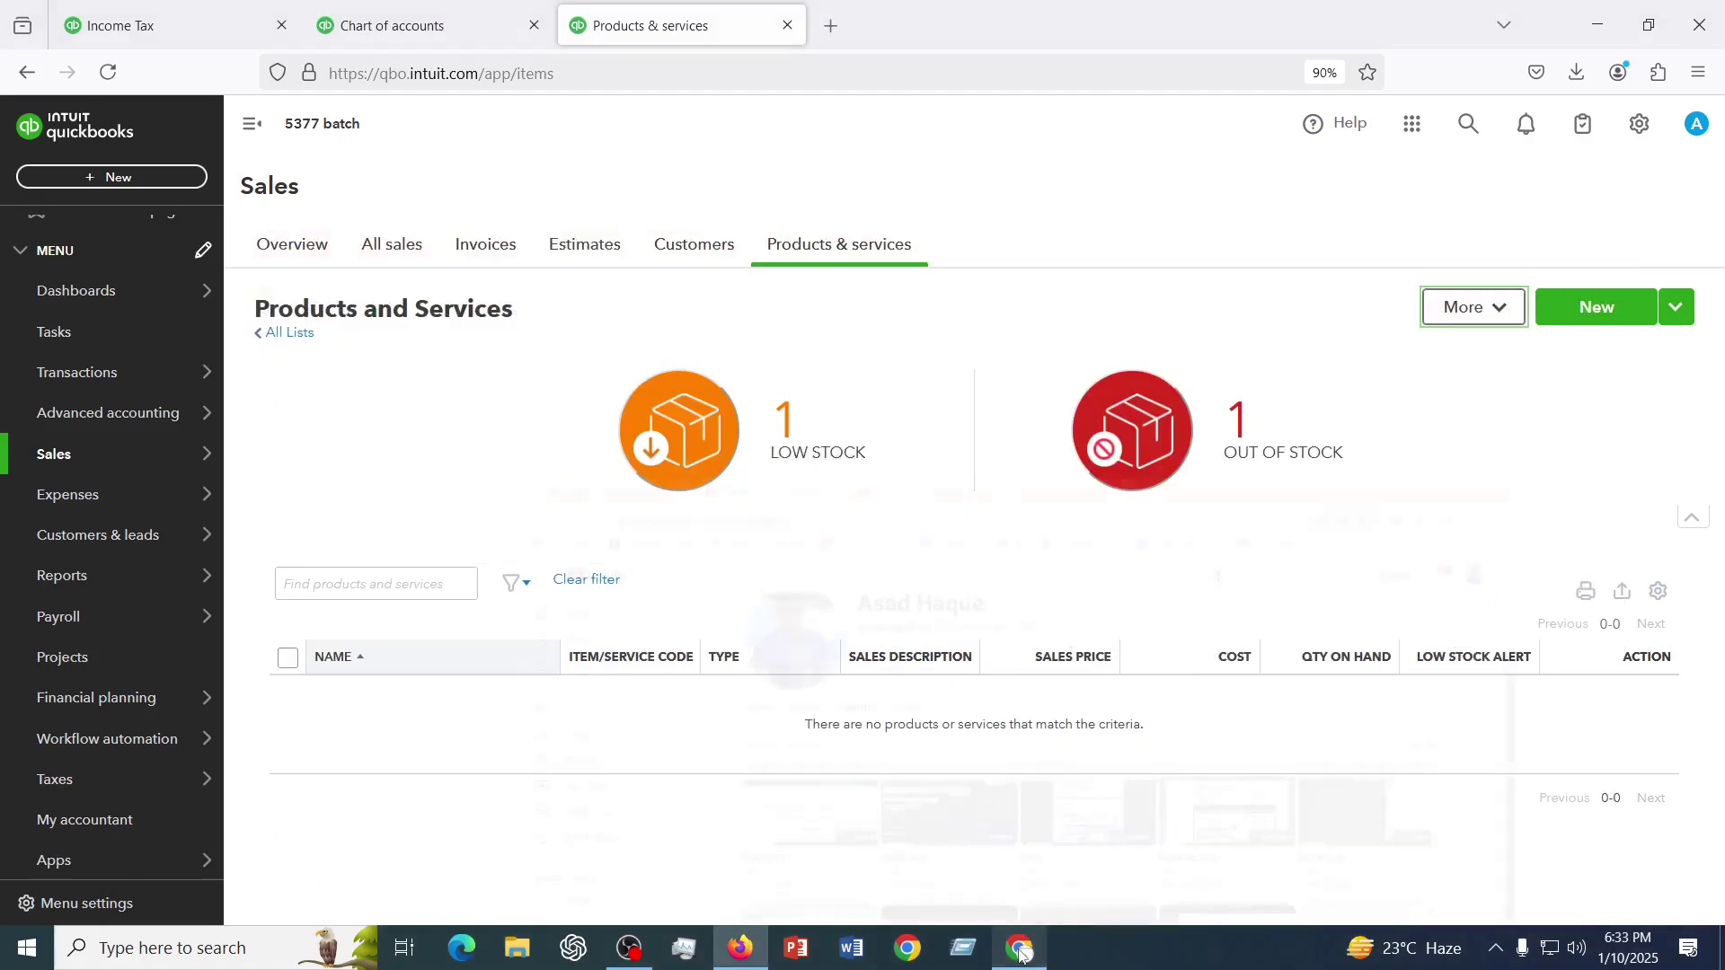
pyautogui.click(630, 952)
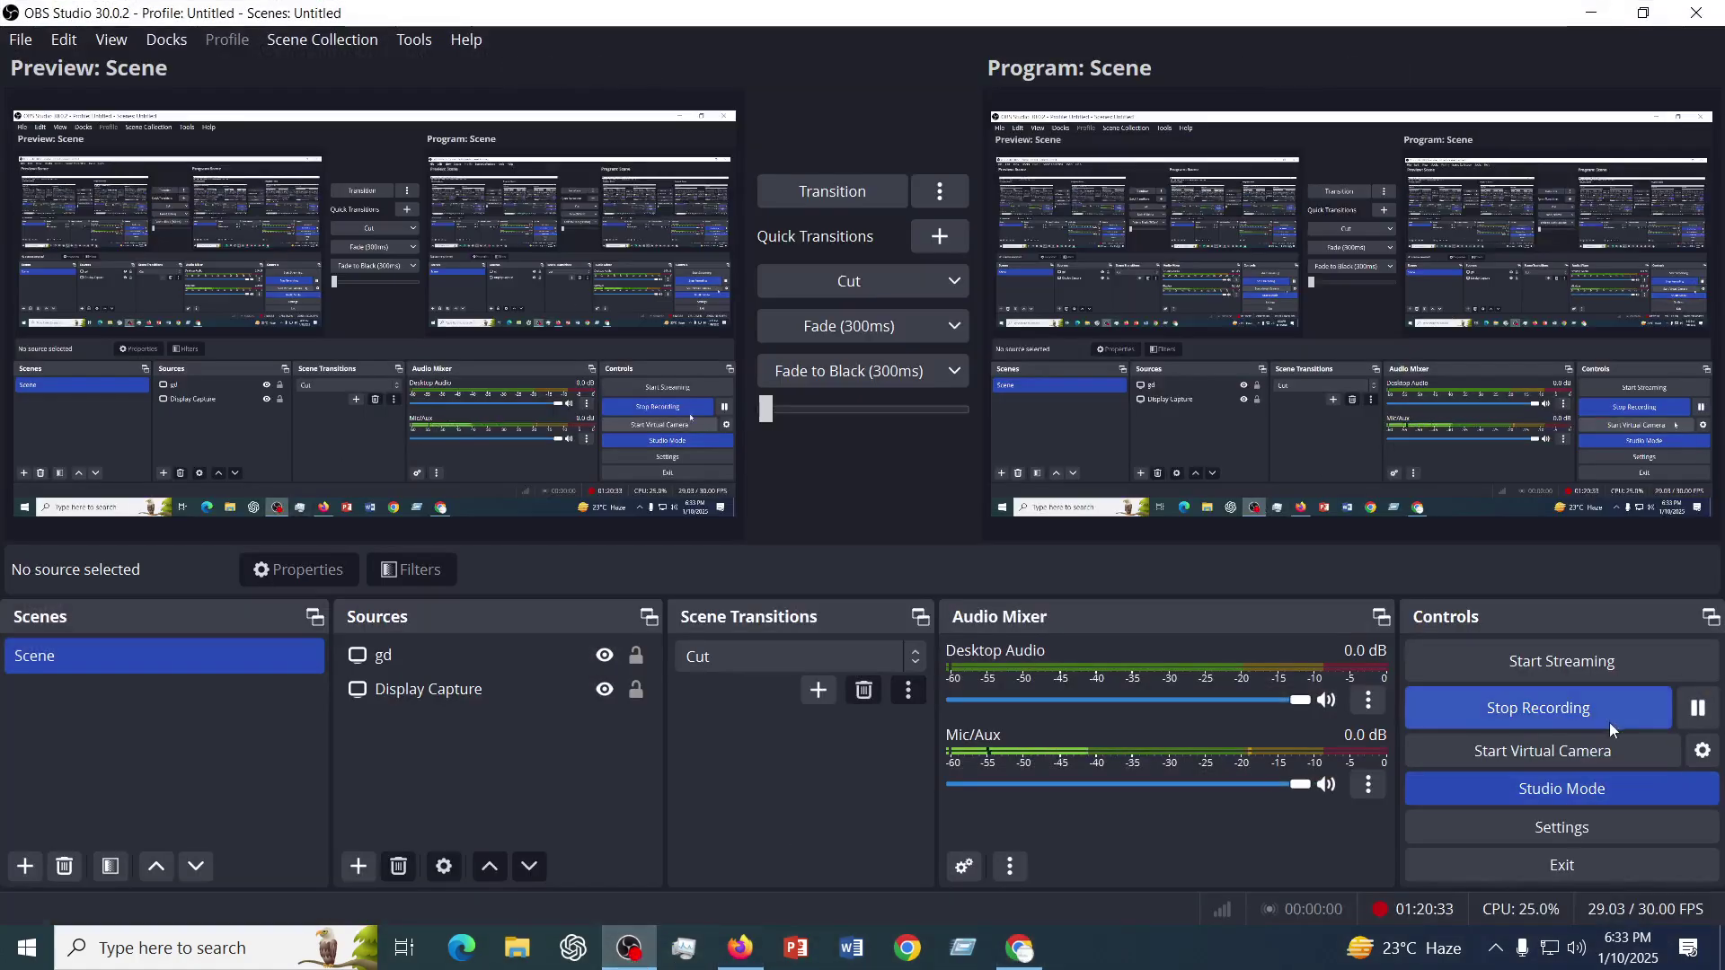
pyautogui.click(1020, 950)
pyautogui.scroll(3, 746, 584)
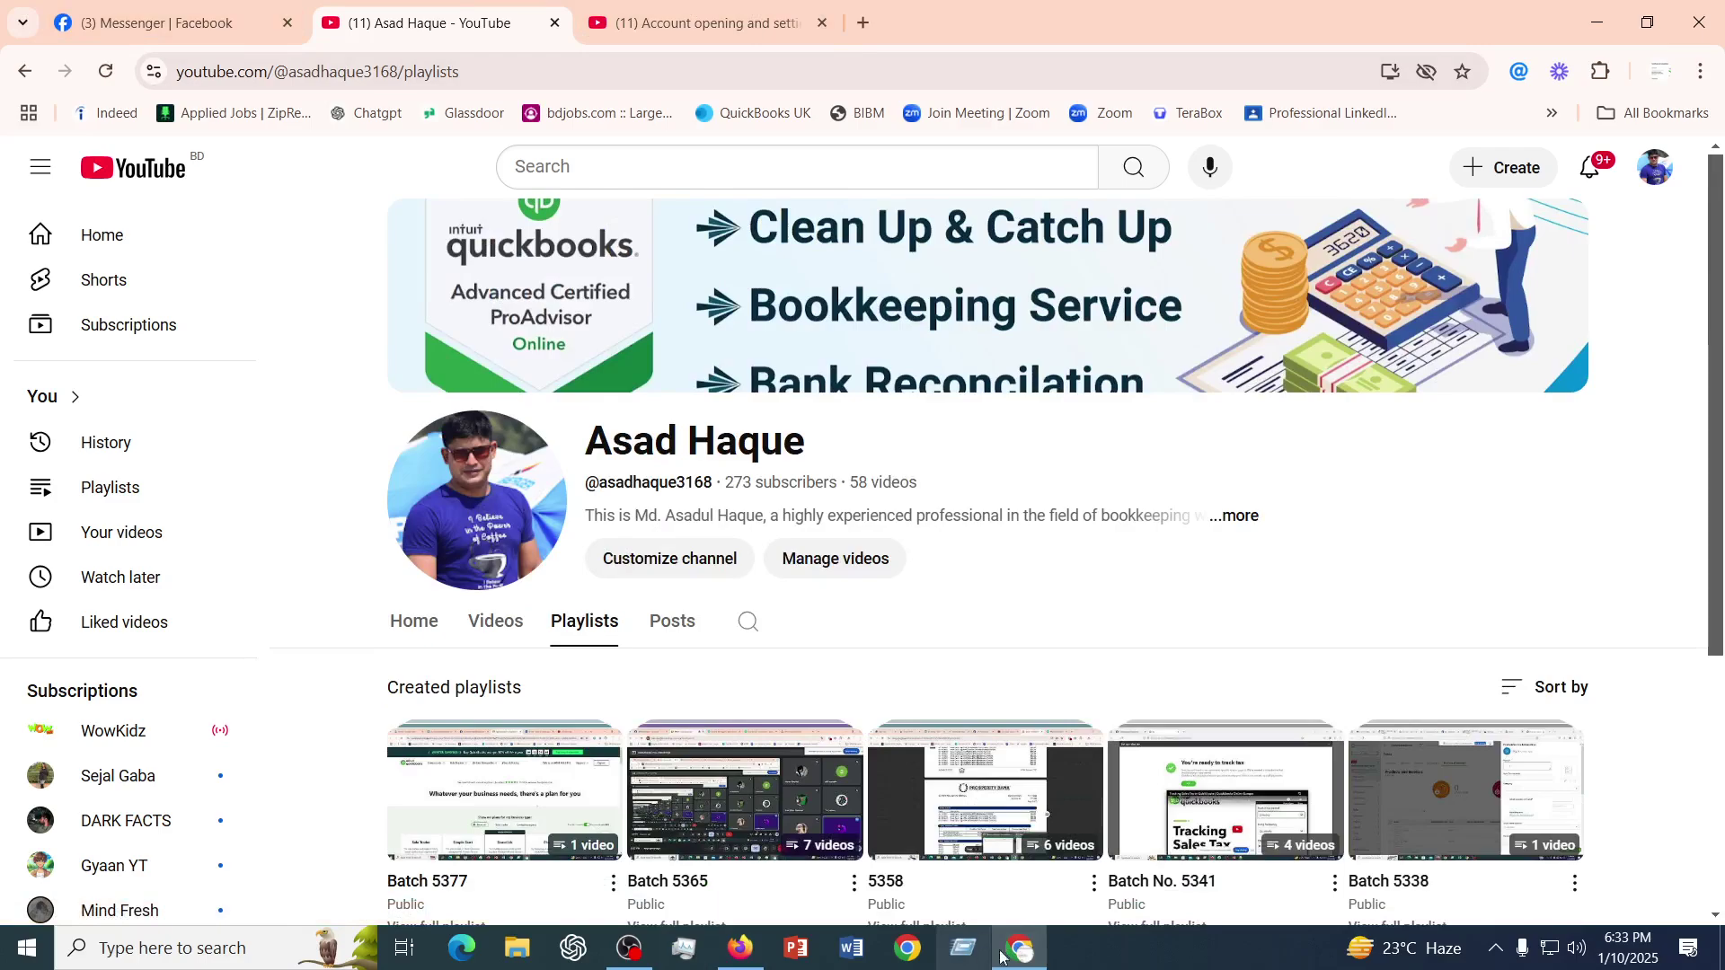
# - Select the QuickBooks UK limited-company pricing link in the Messenger group chat and open a new tab
pyautogui.click(179, 24)
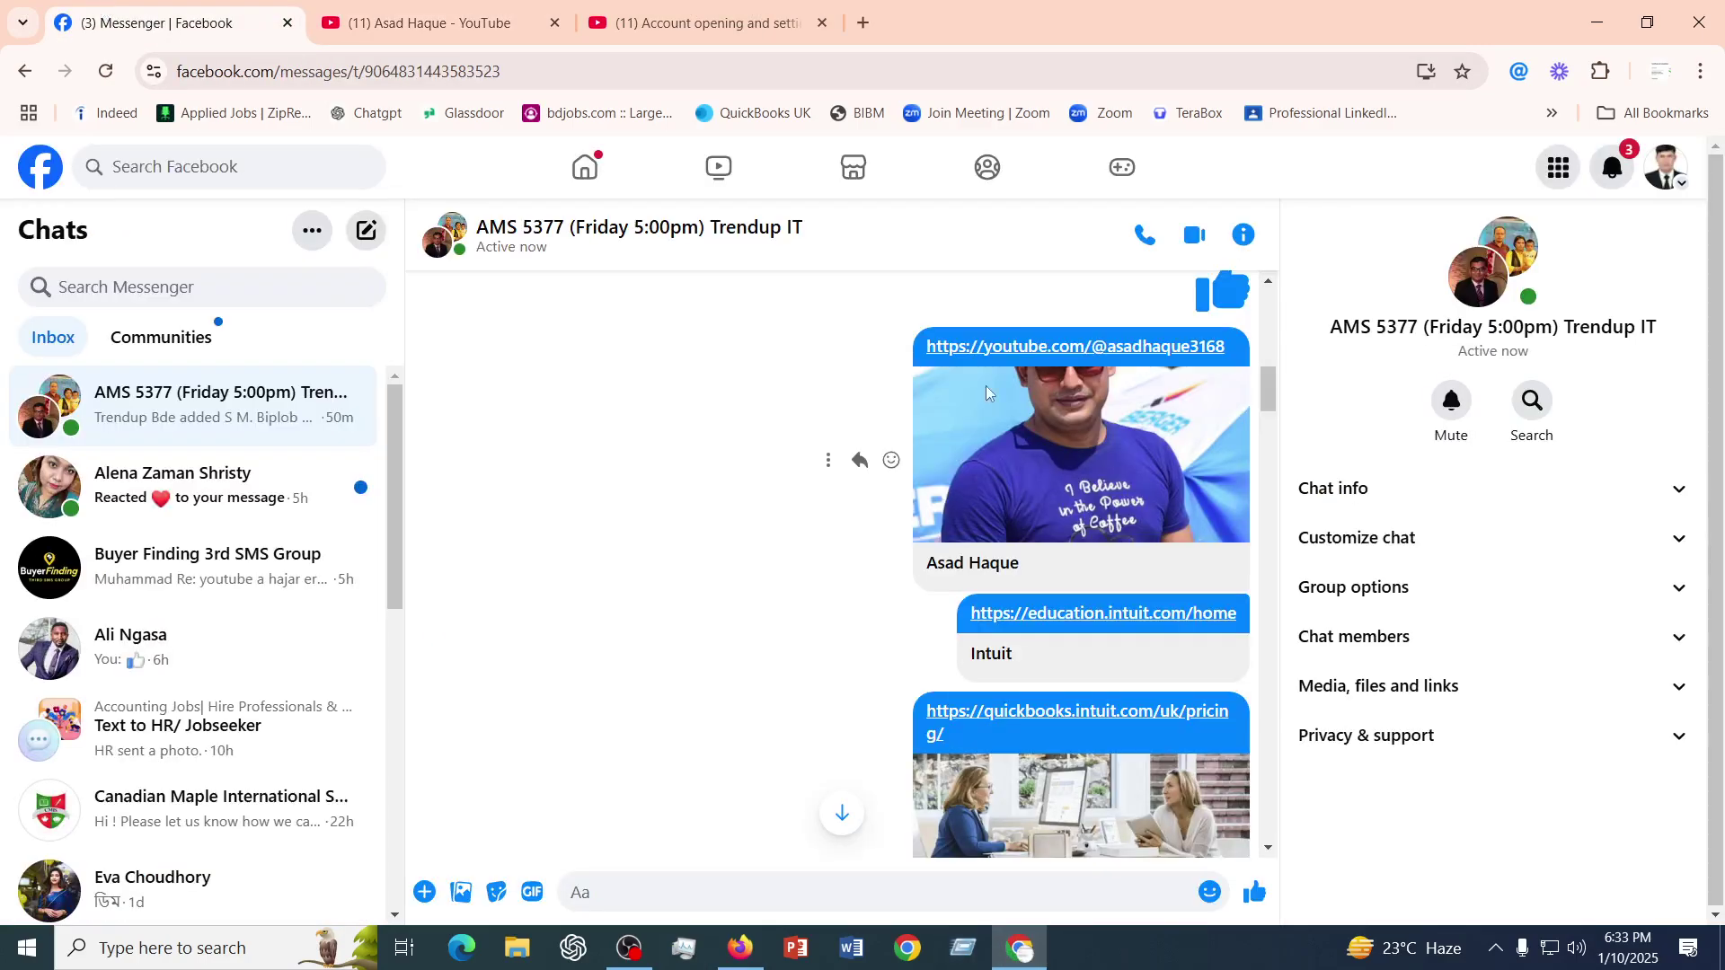
pyautogui.scroll(-15, 1142, 591)
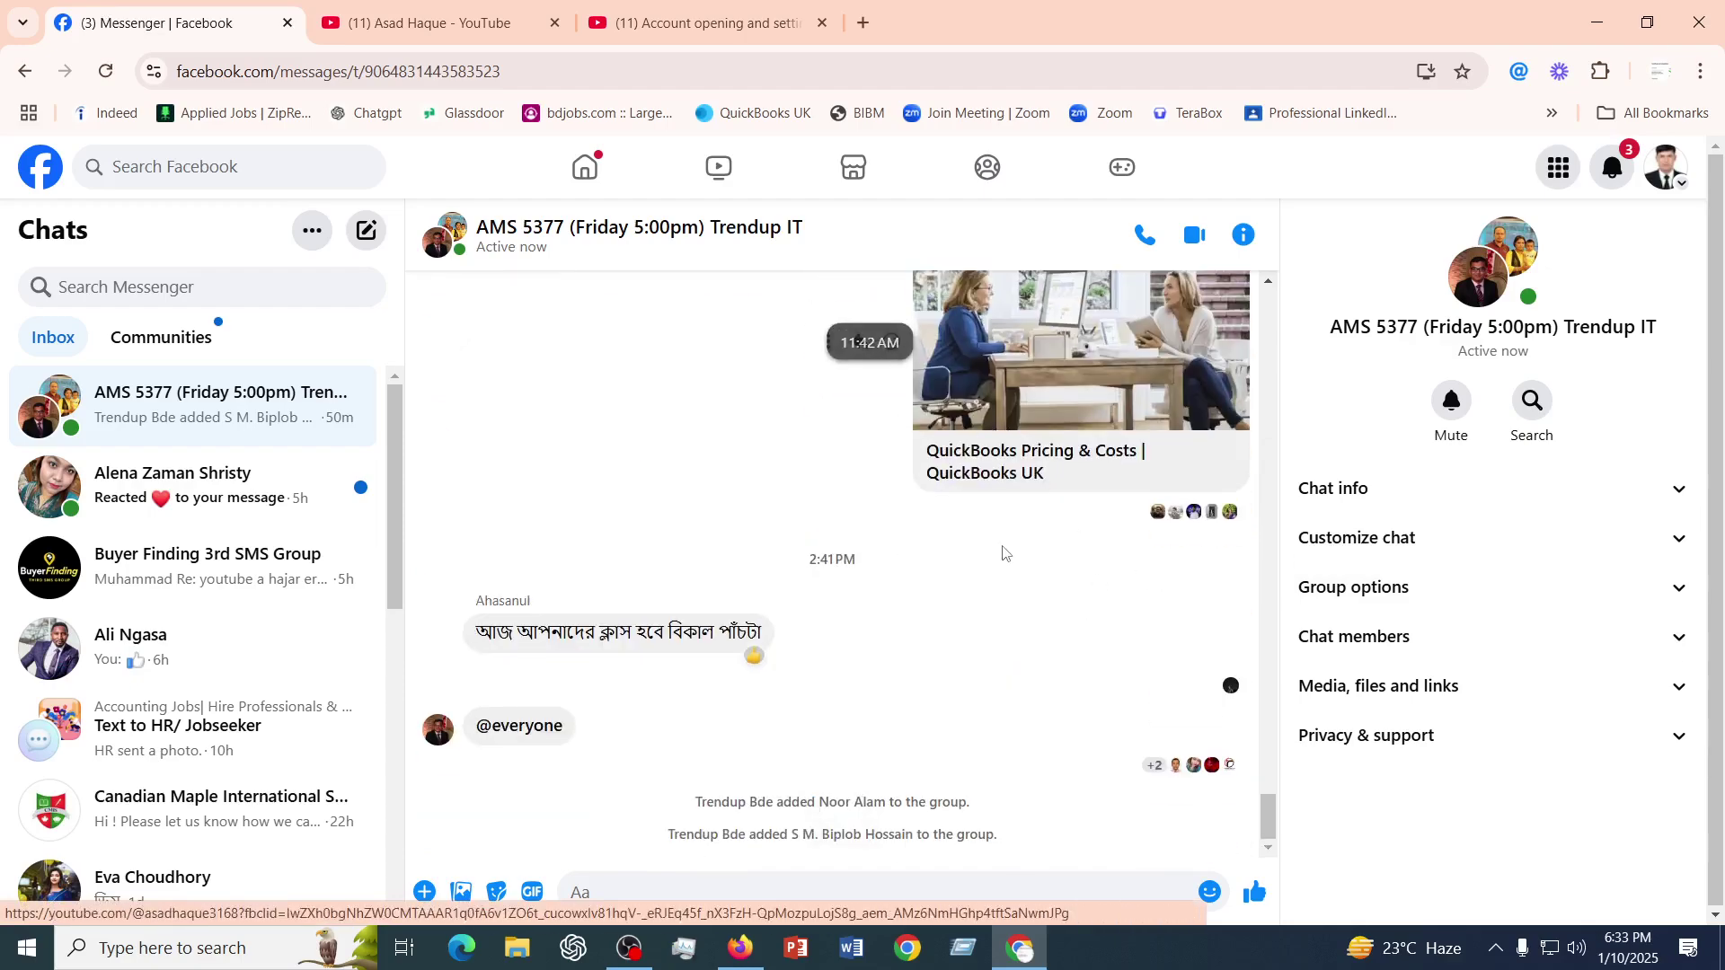
pyautogui.scroll(3, 988, 503)
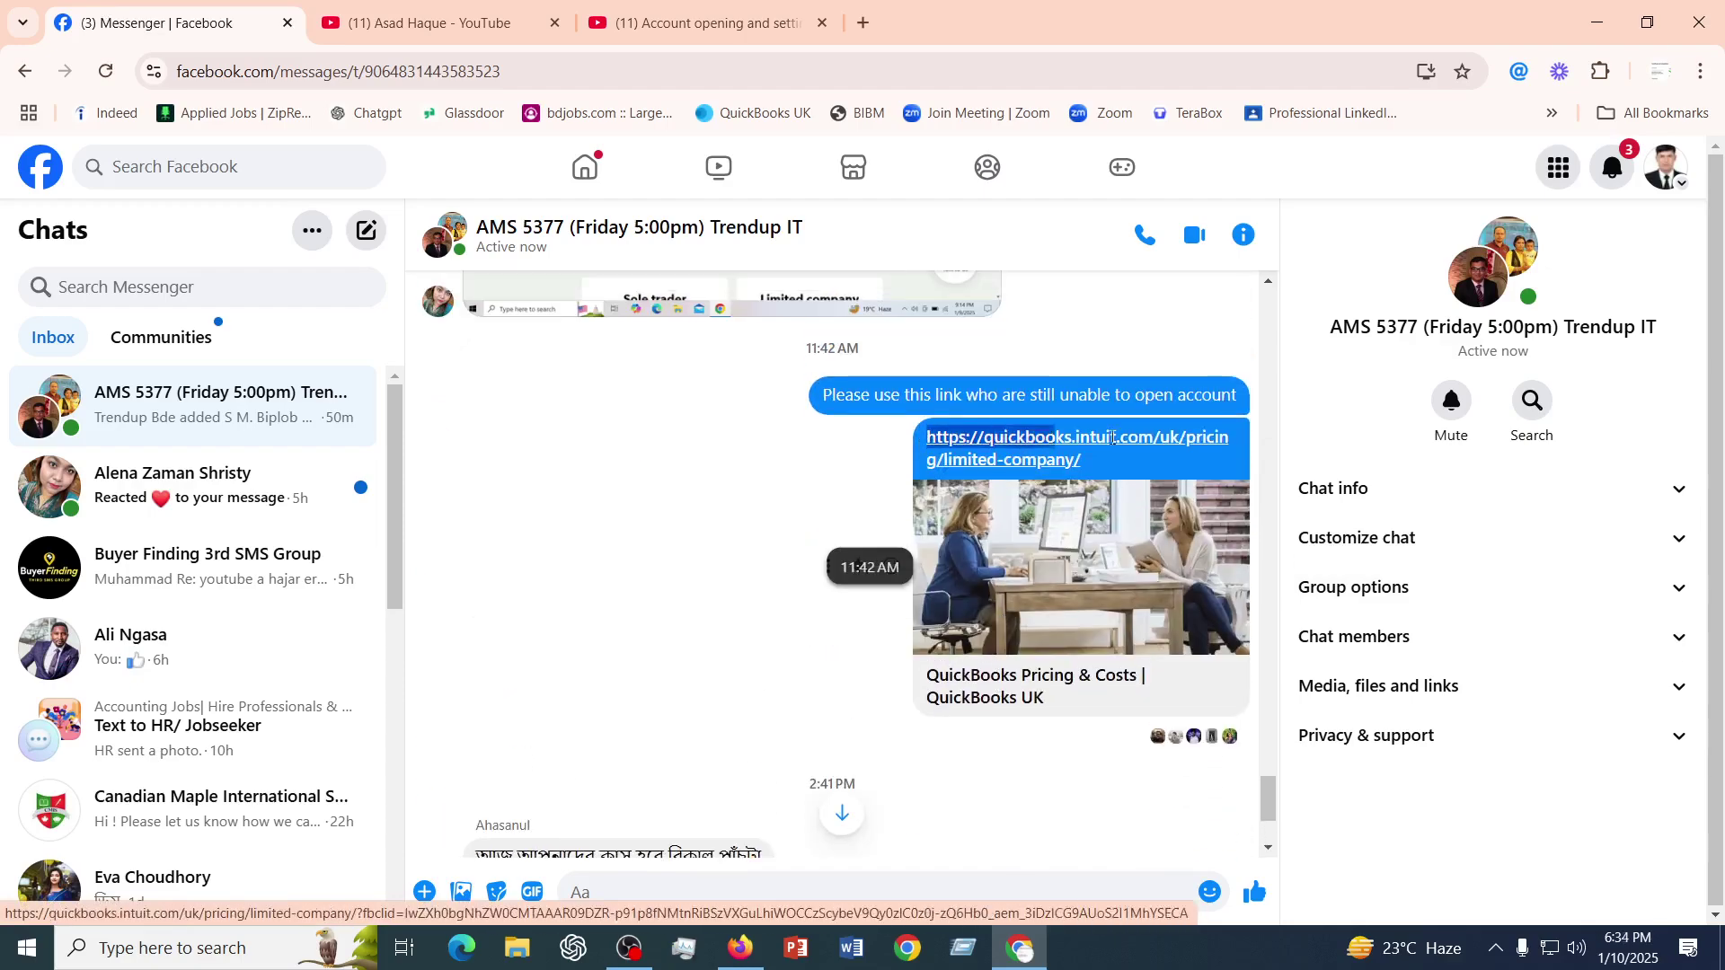
pyautogui.moveTo(924, 435); pyautogui.dragTo(1123, 476)
pyautogui.hotkey('ctrl', 'c')
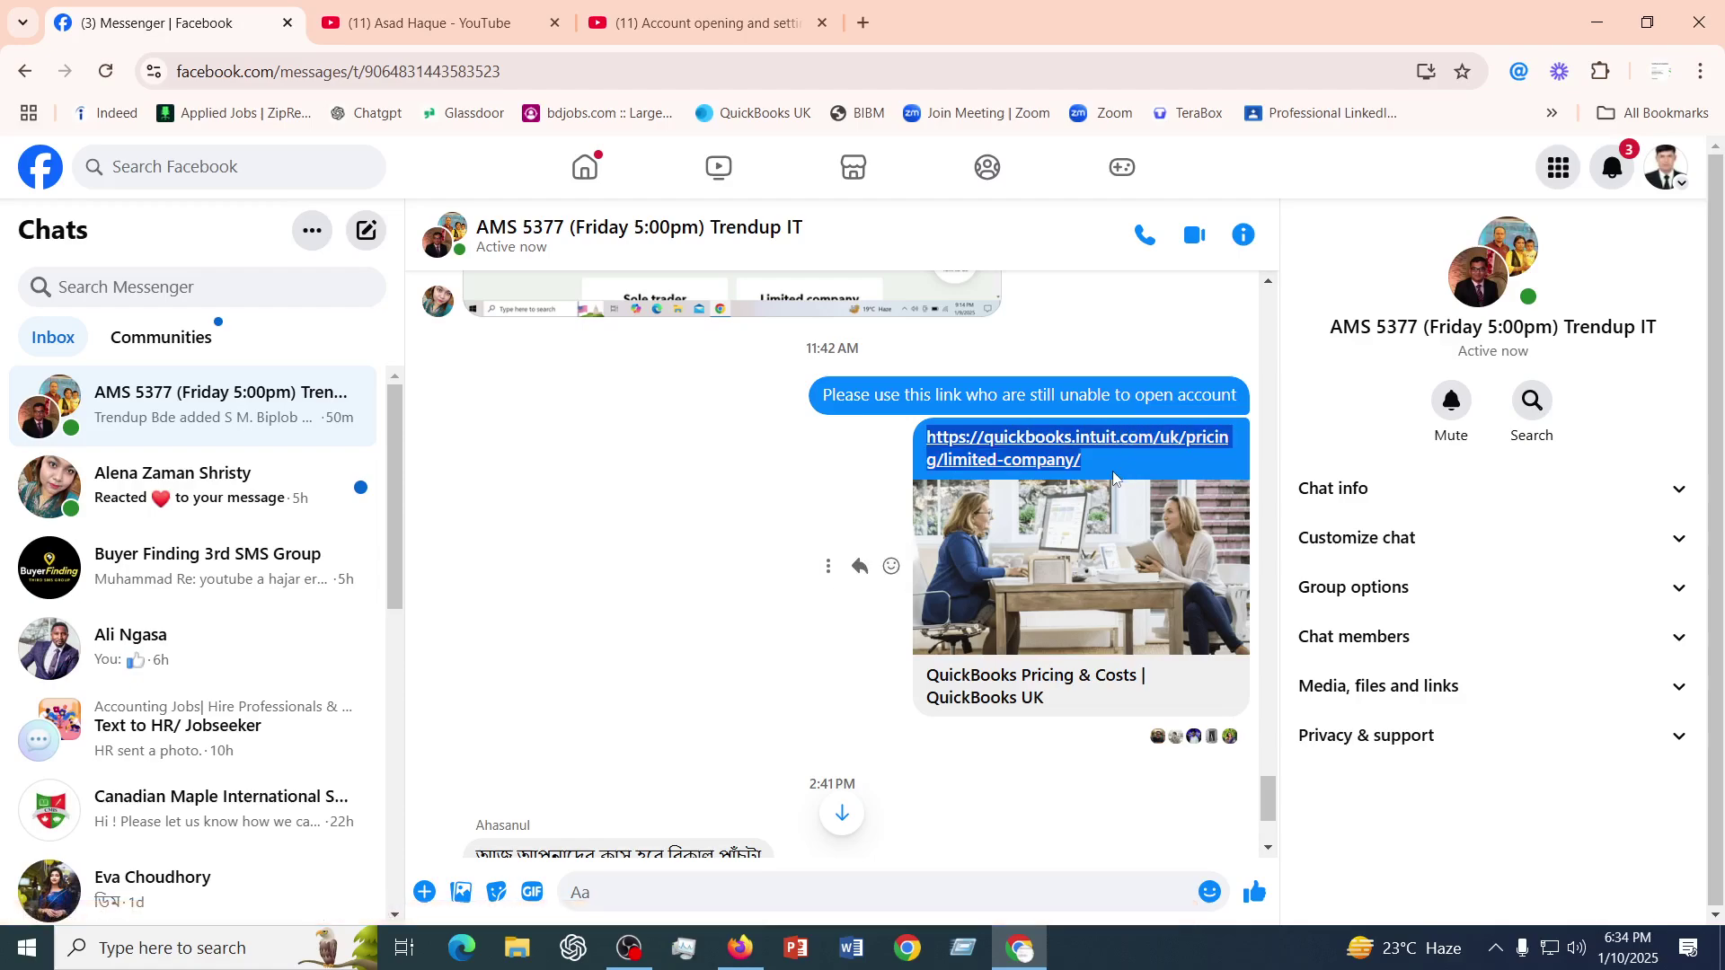
pyautogui.click(864, 23)
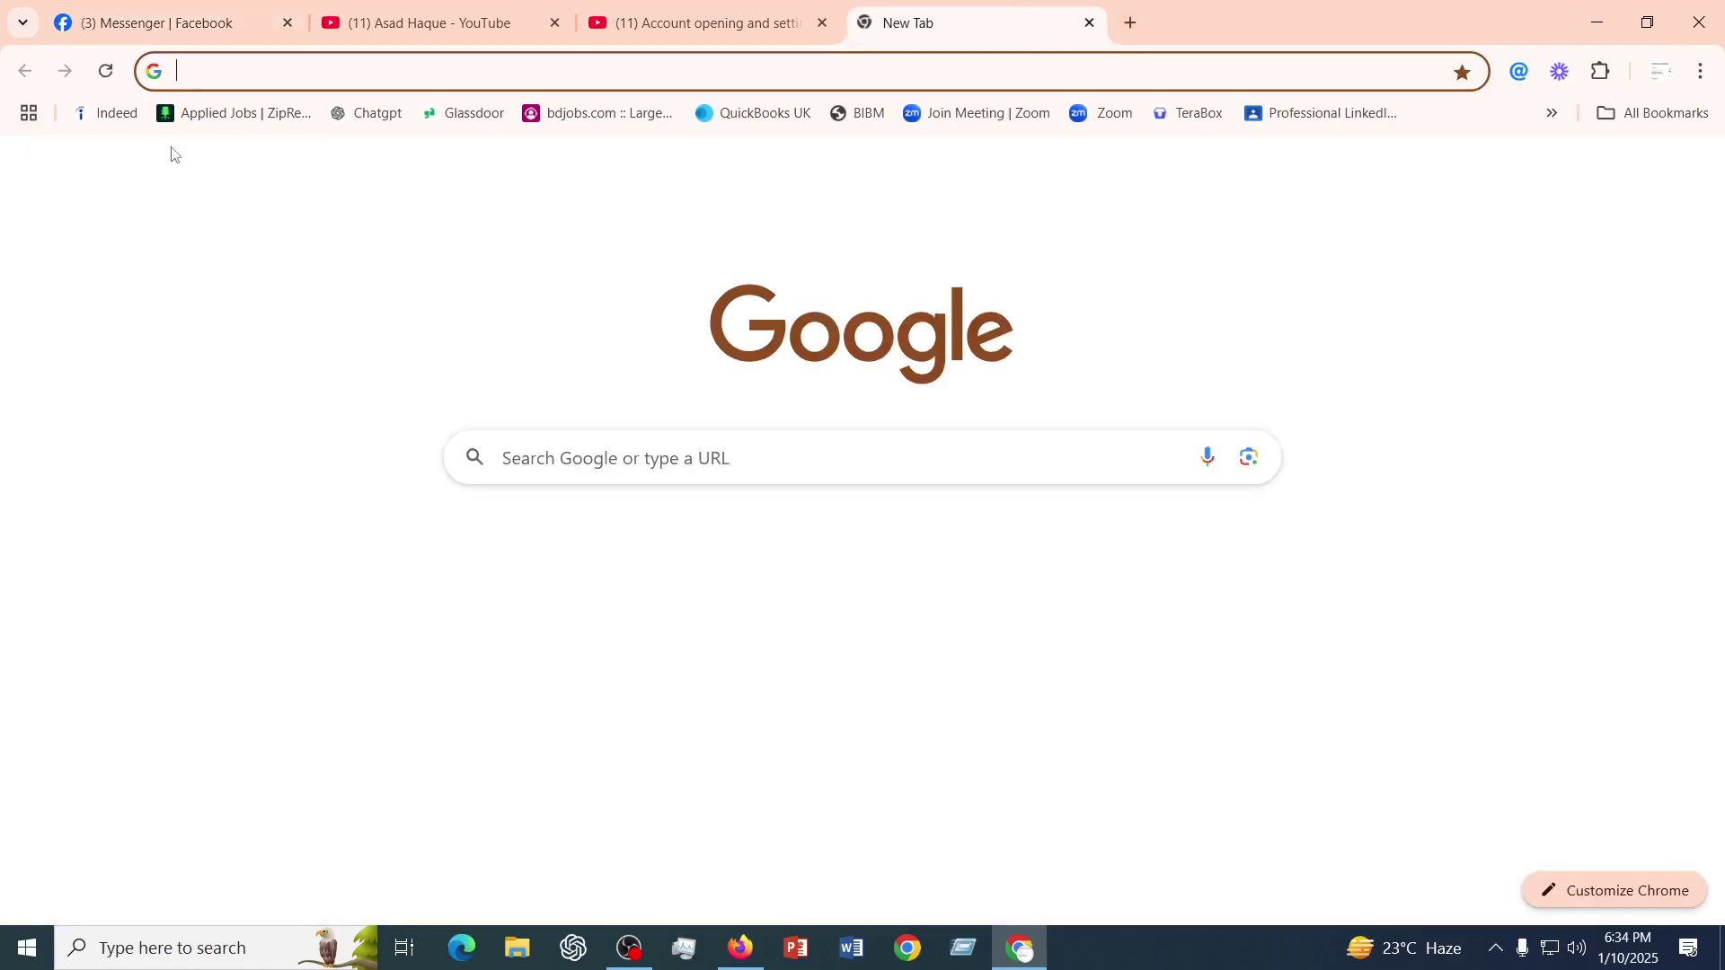
# - Load the pasted QuickBooks pricing link and switch pricing to the Free for 1 month offer
pyautogui.click(216, 70)
pyautogui.hotkey('ctrl', 'v')
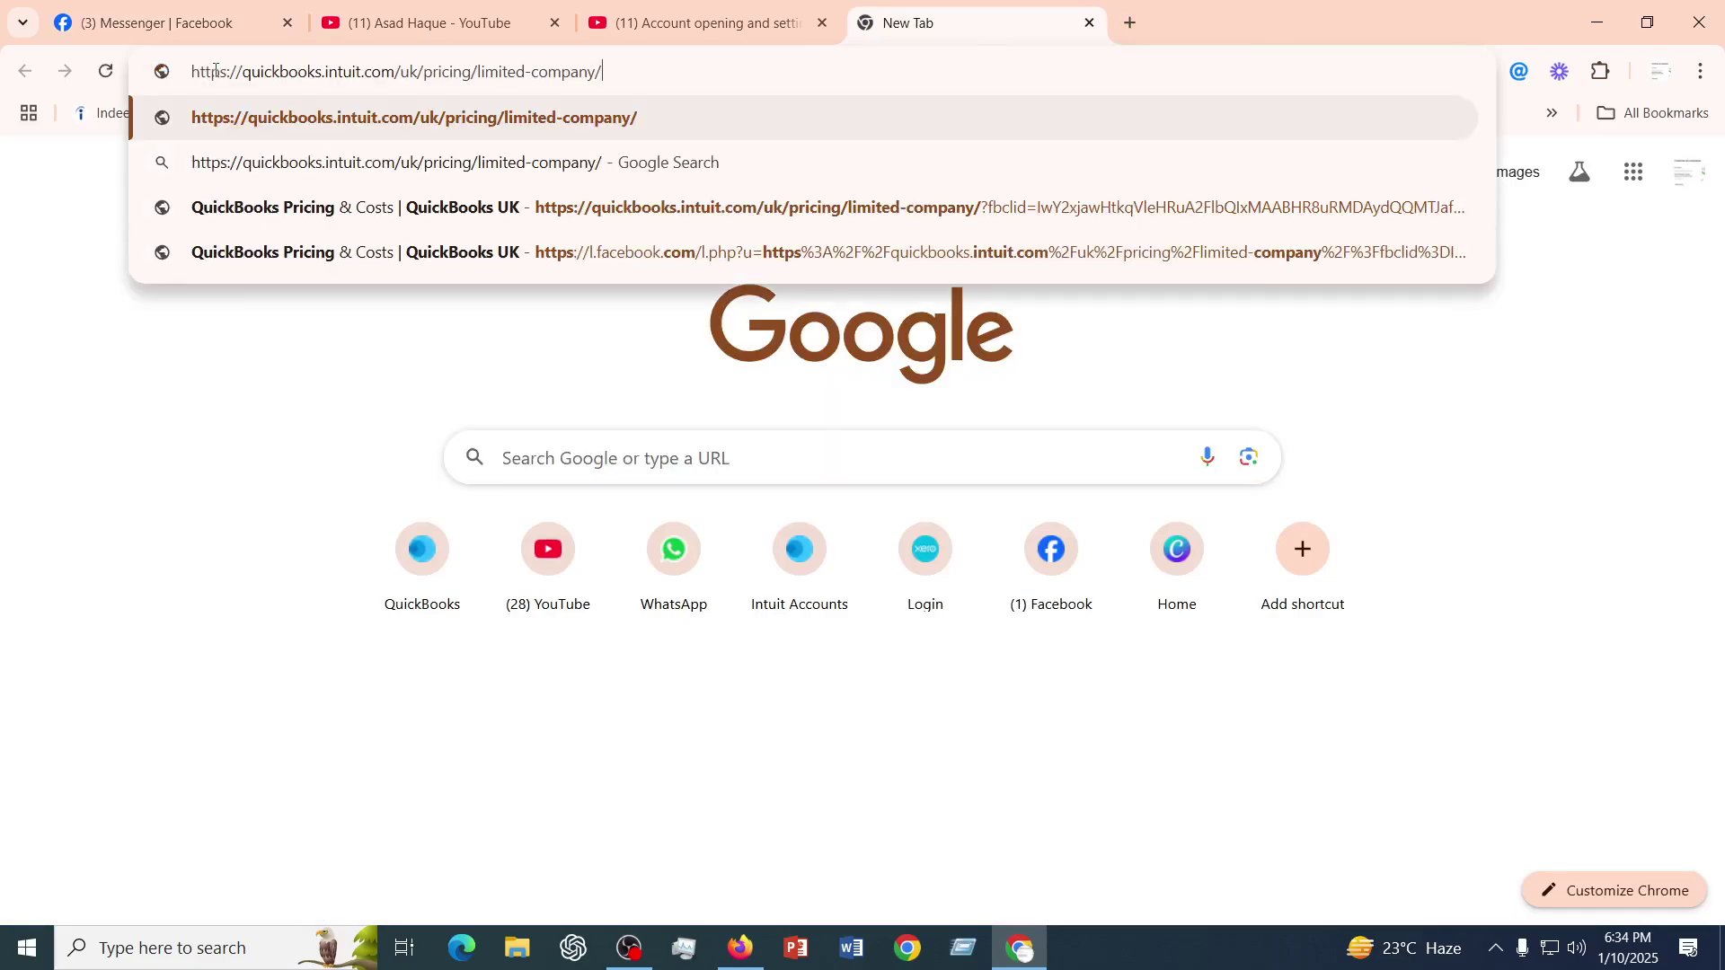
pyautogui.press('Return')
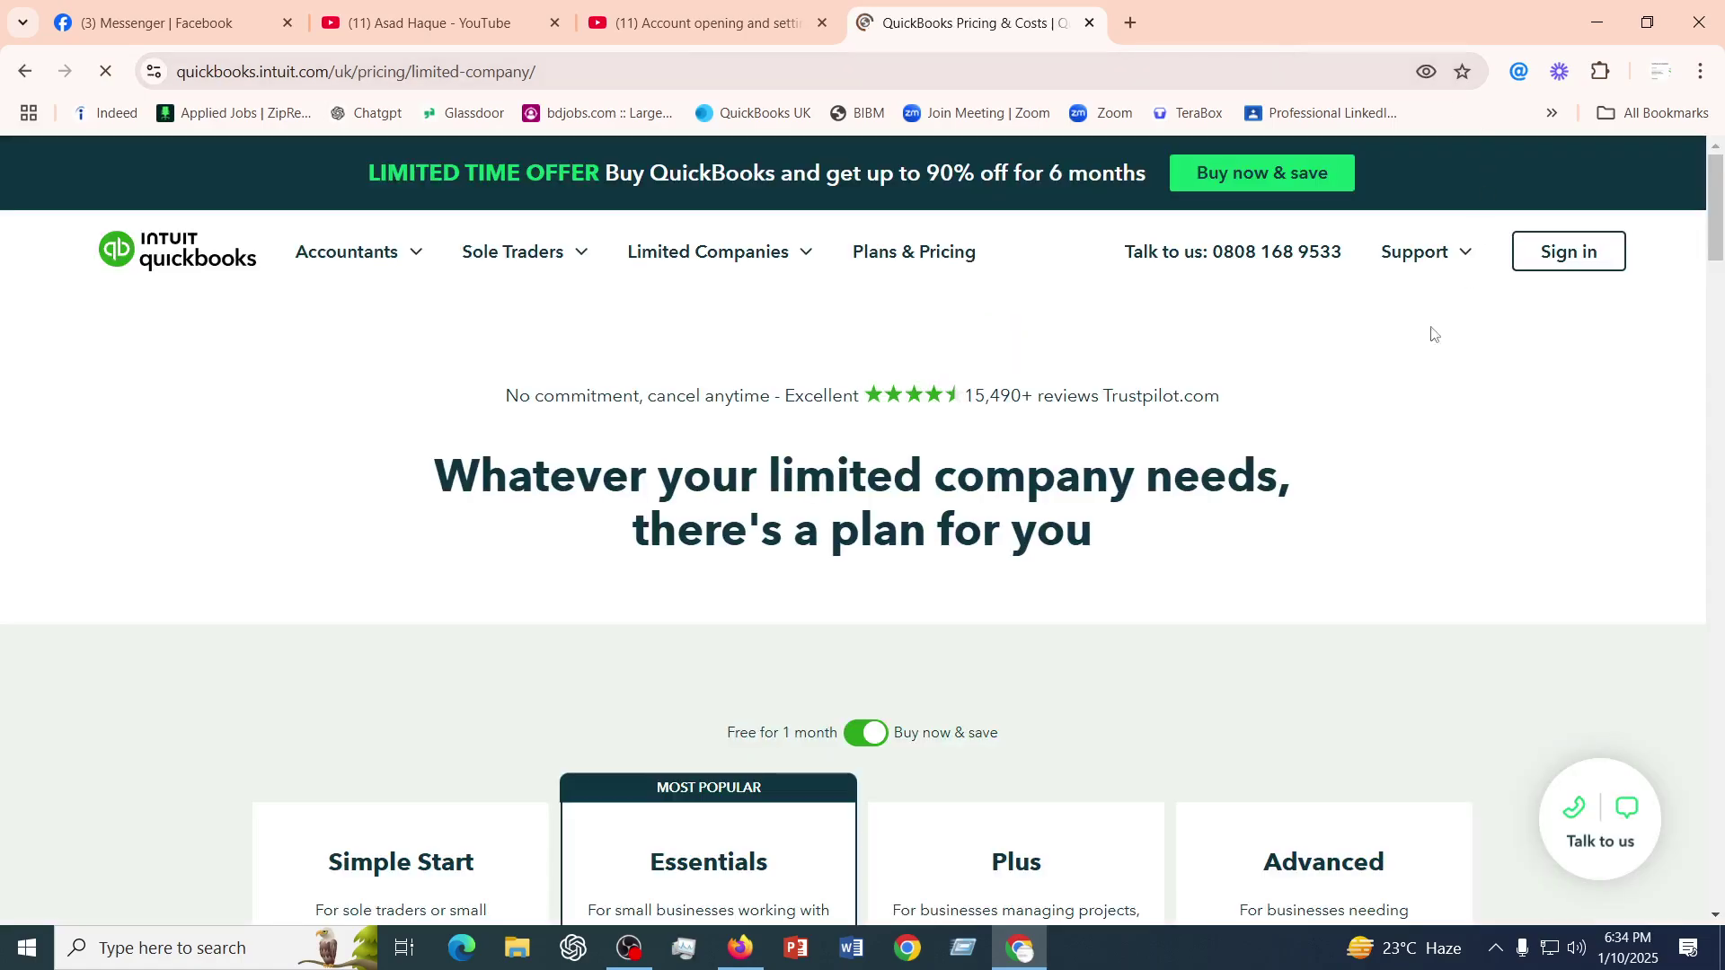
pyautogui.scroll(-3, 977, 566)
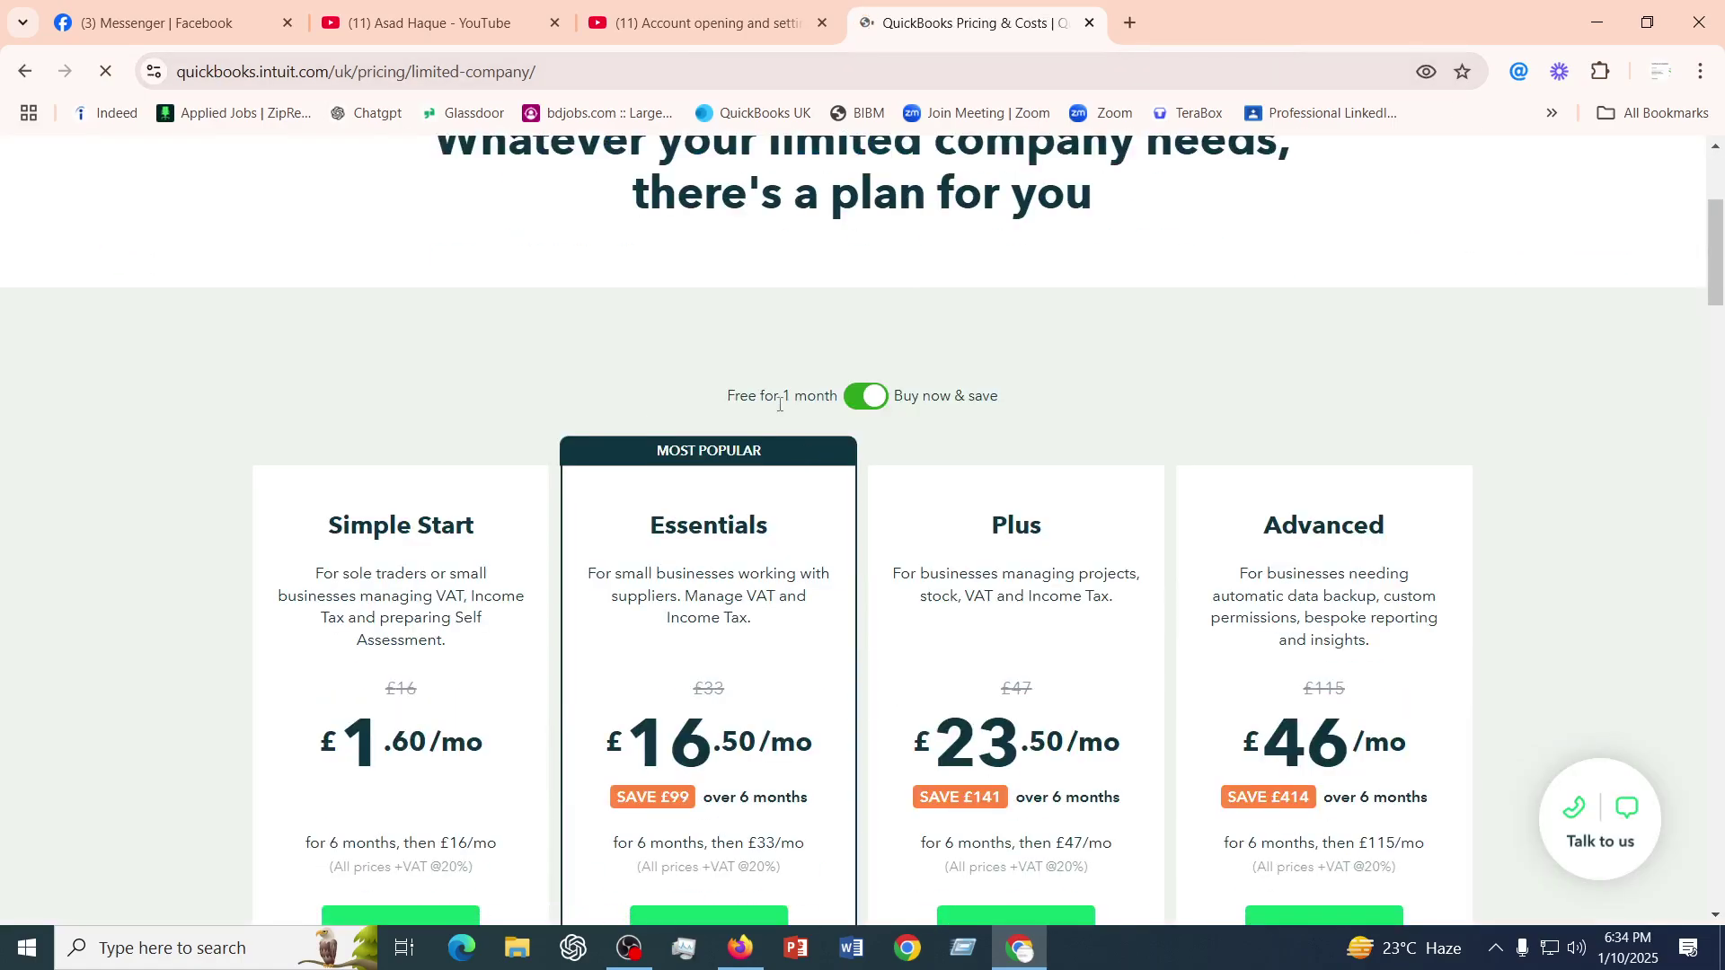
pyautogui.click(876, 403)
pyautogui.scroll(-2, 878, 401)
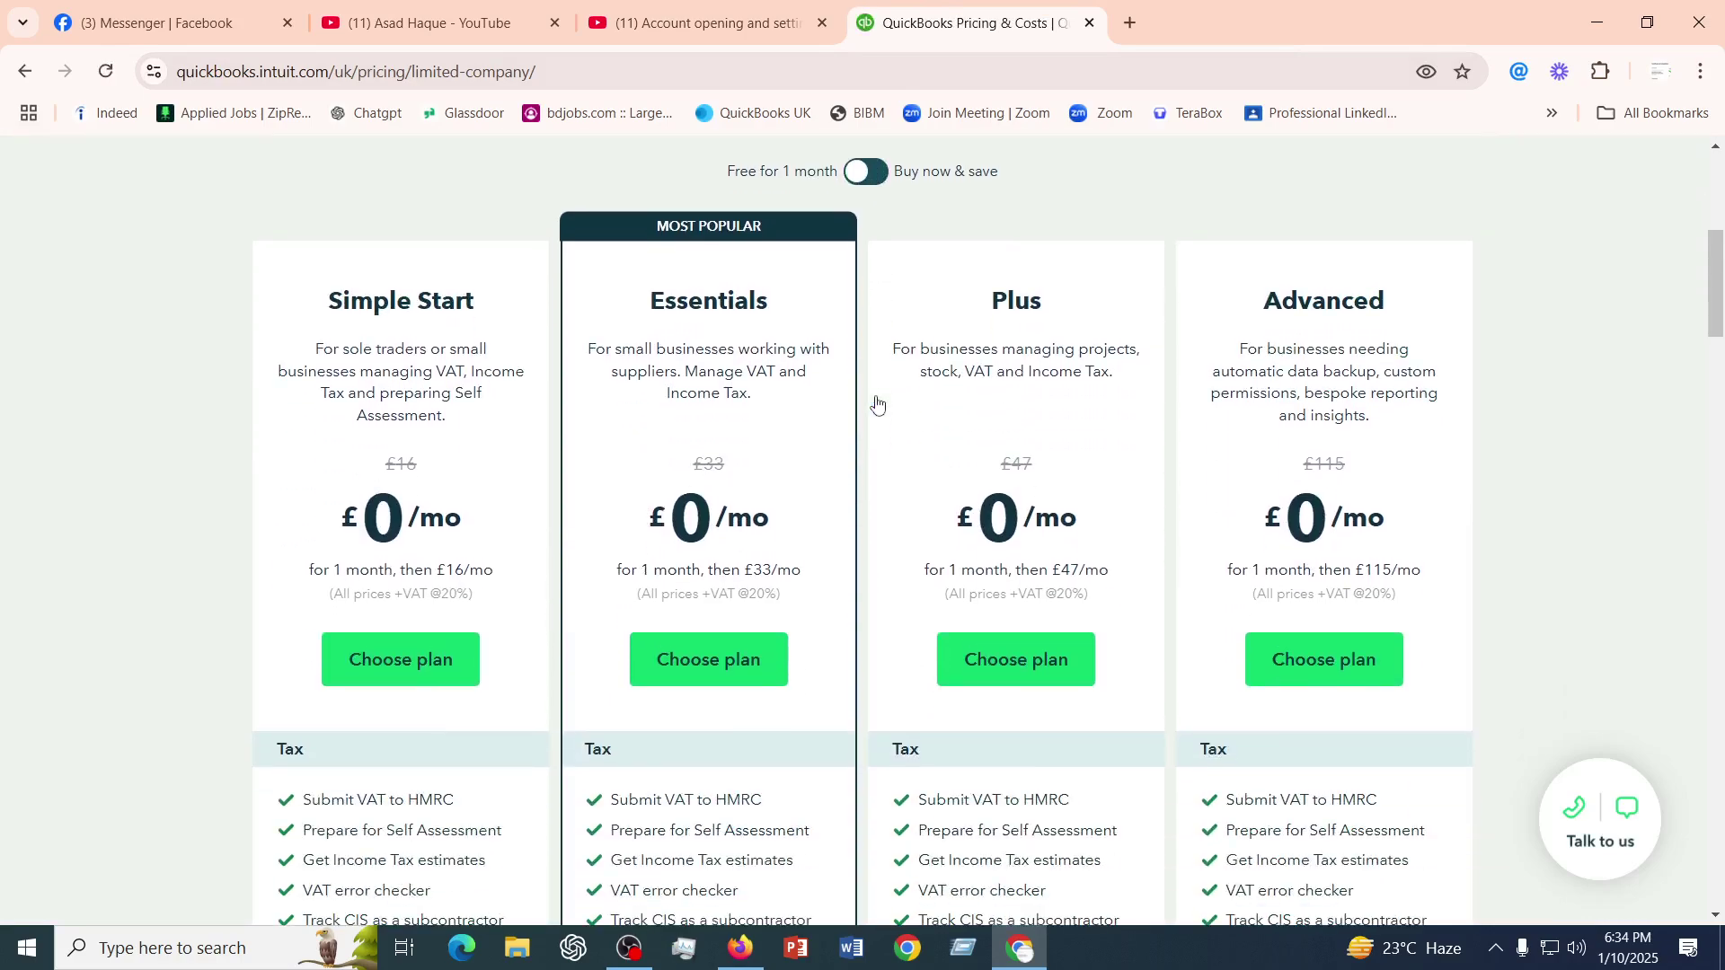
pyautogui.scroll(-3, 878, 400)
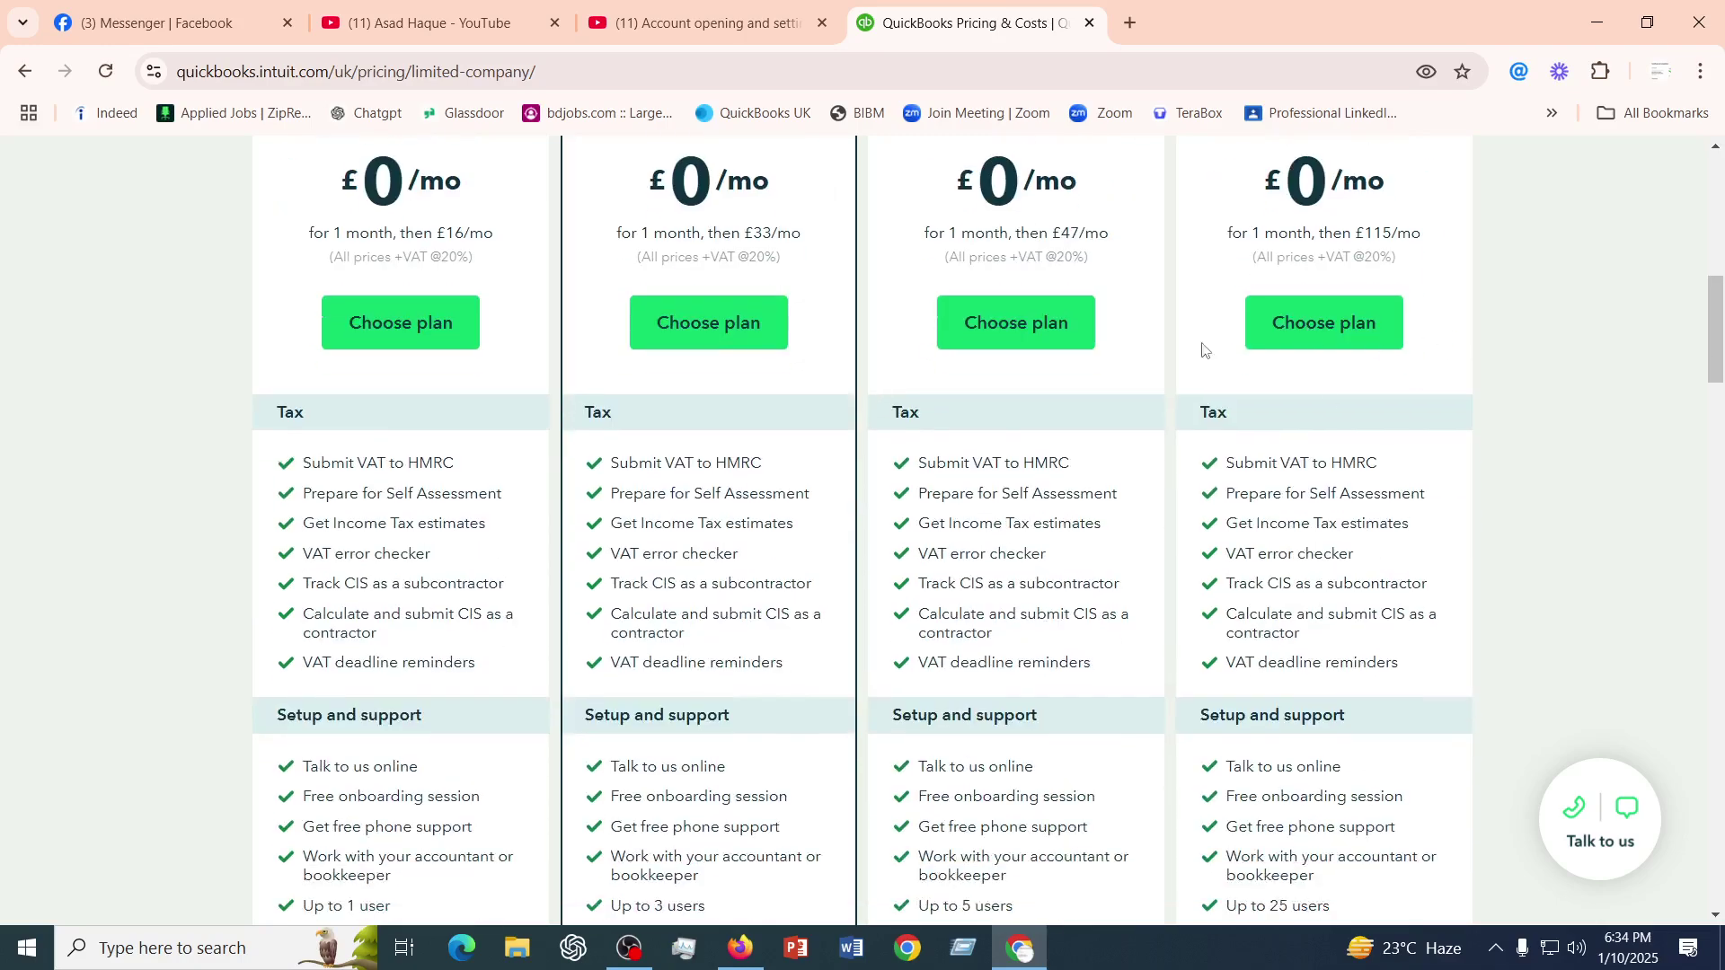
pyautogui.scroll(2, 546, 488)
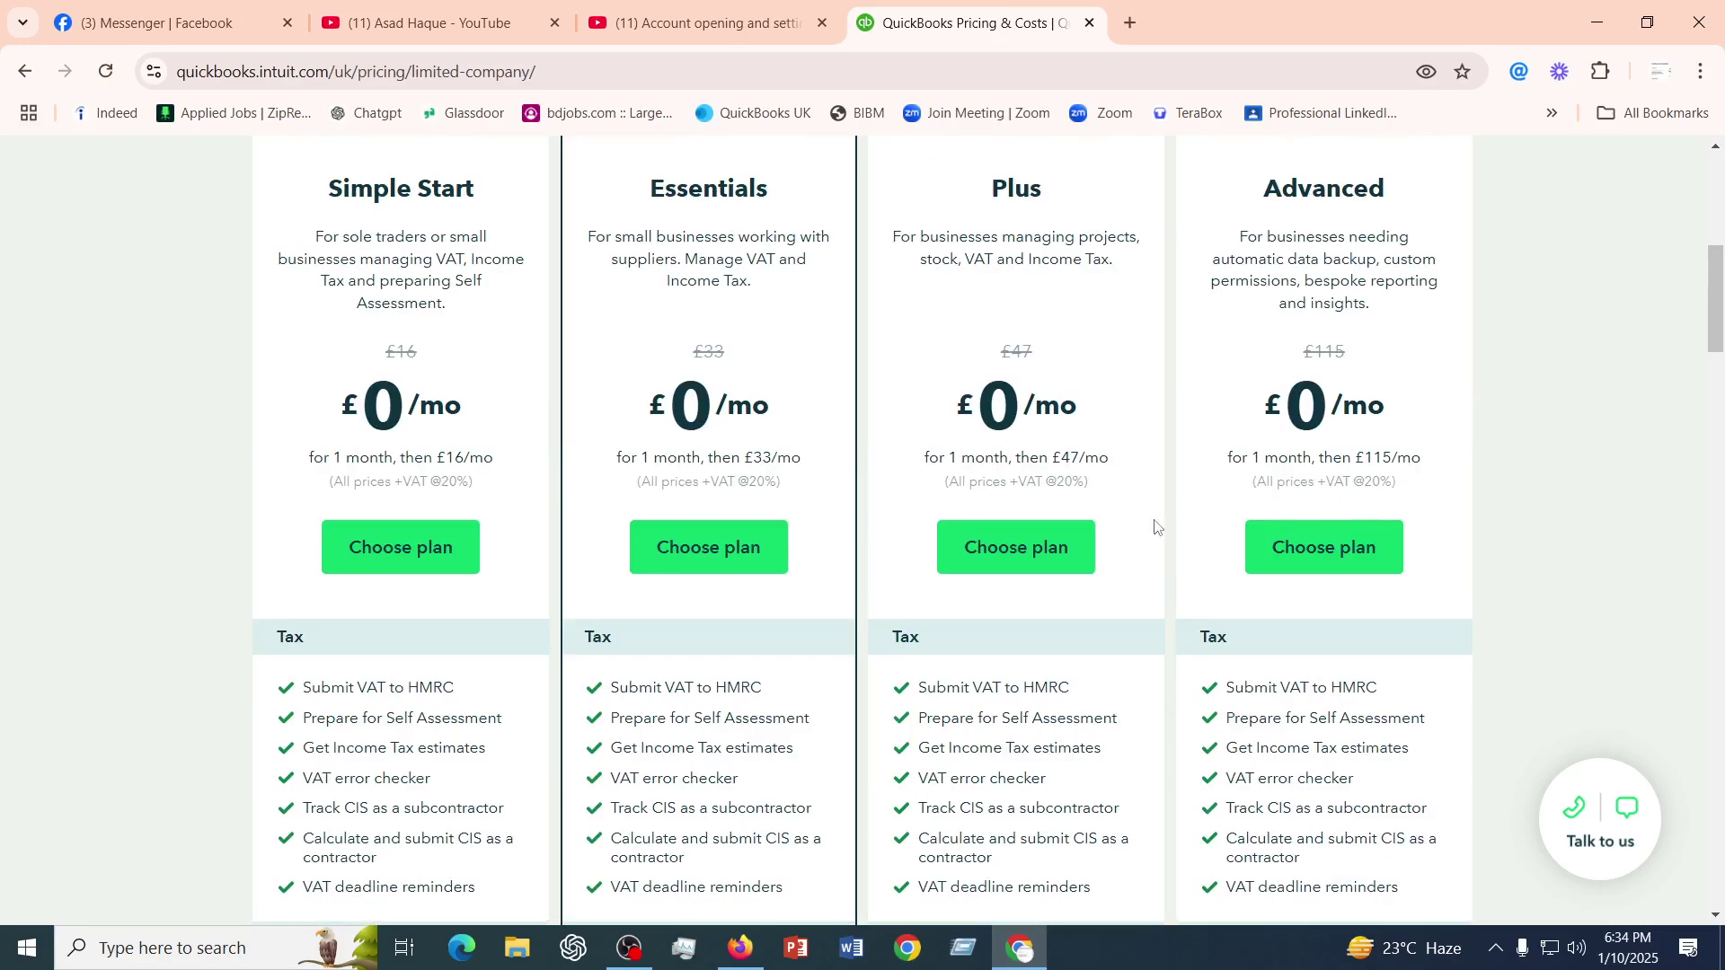
pyautogui.scroll(2, 1155, 527)
pyautogui.scroll(-2, 1157, 523)
pyautogui.scroll(1, 1157, 523)
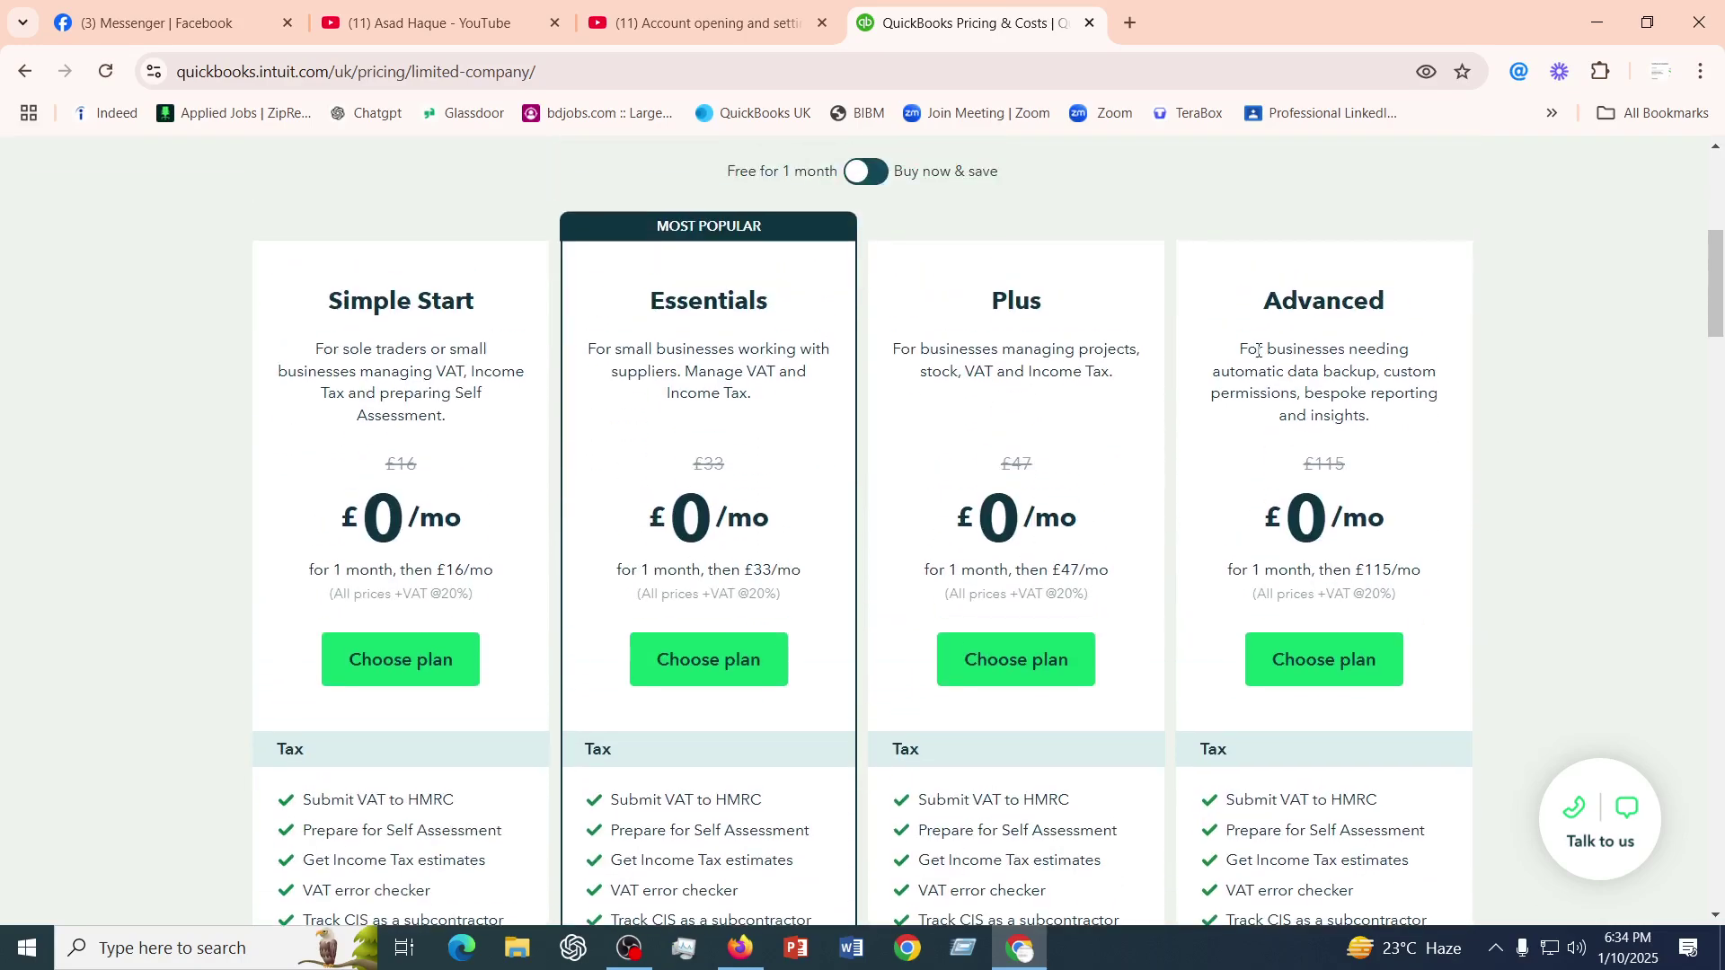
# - Choose the Advanced plan and add Core Payroll to the basket
pyautogui.click(1327, 664)
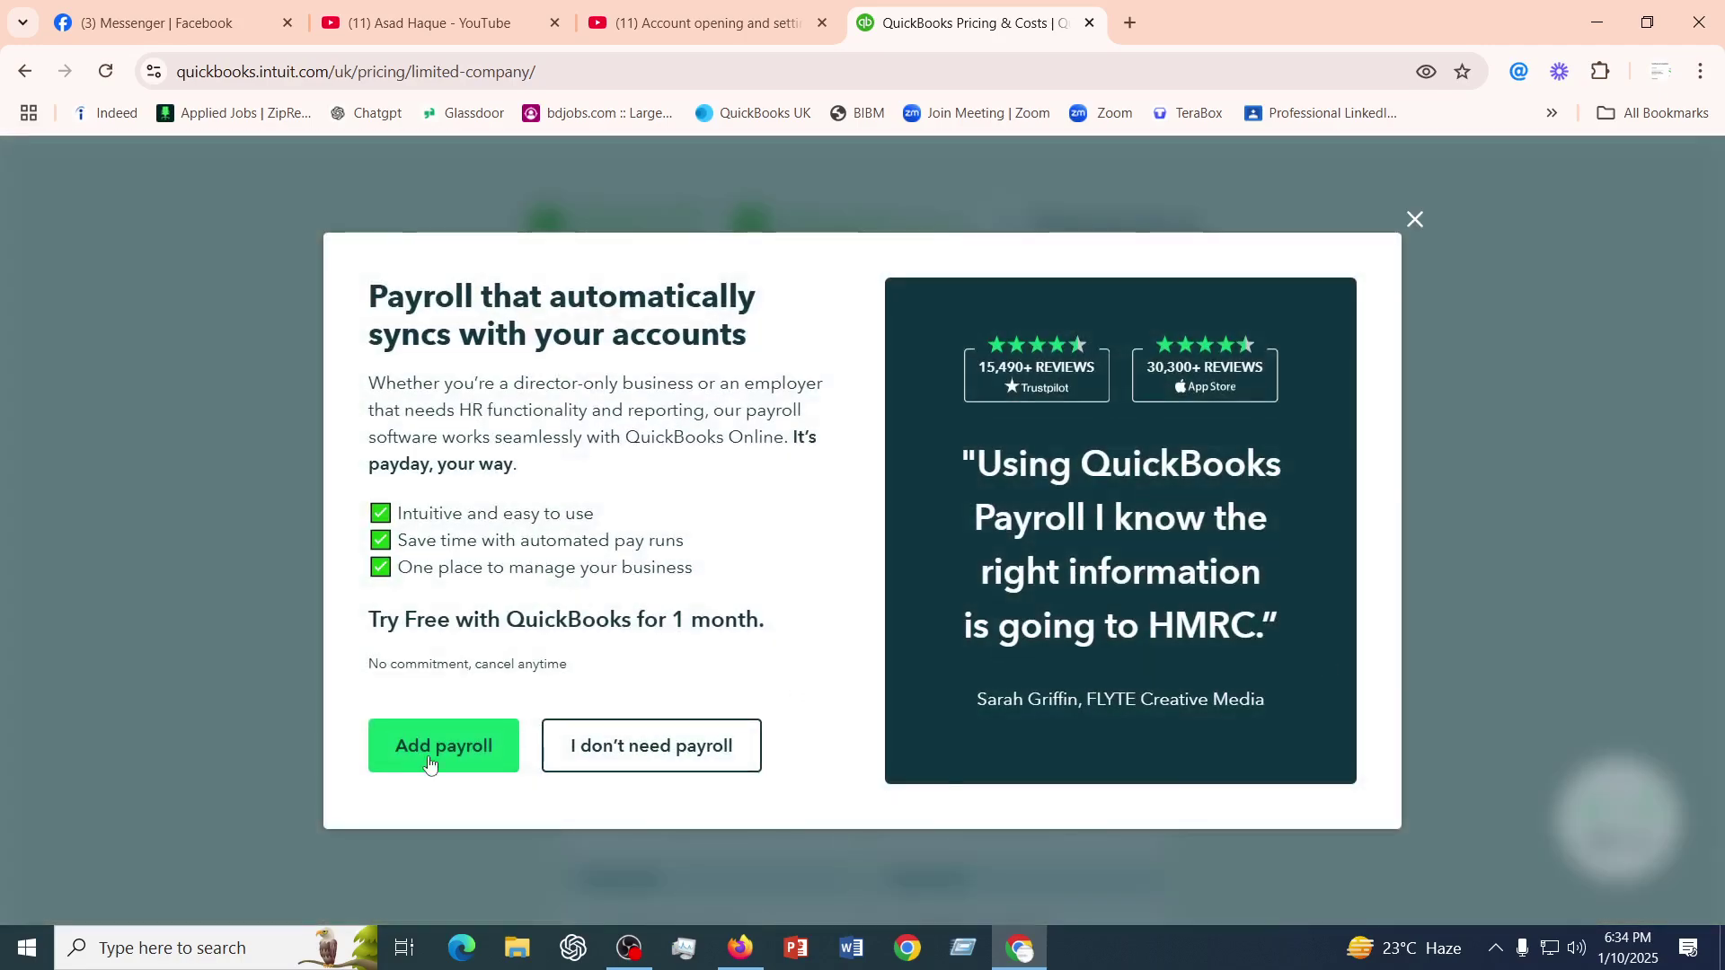
pyautogui.click(429, 762)
pyautogui.click(716, 803)
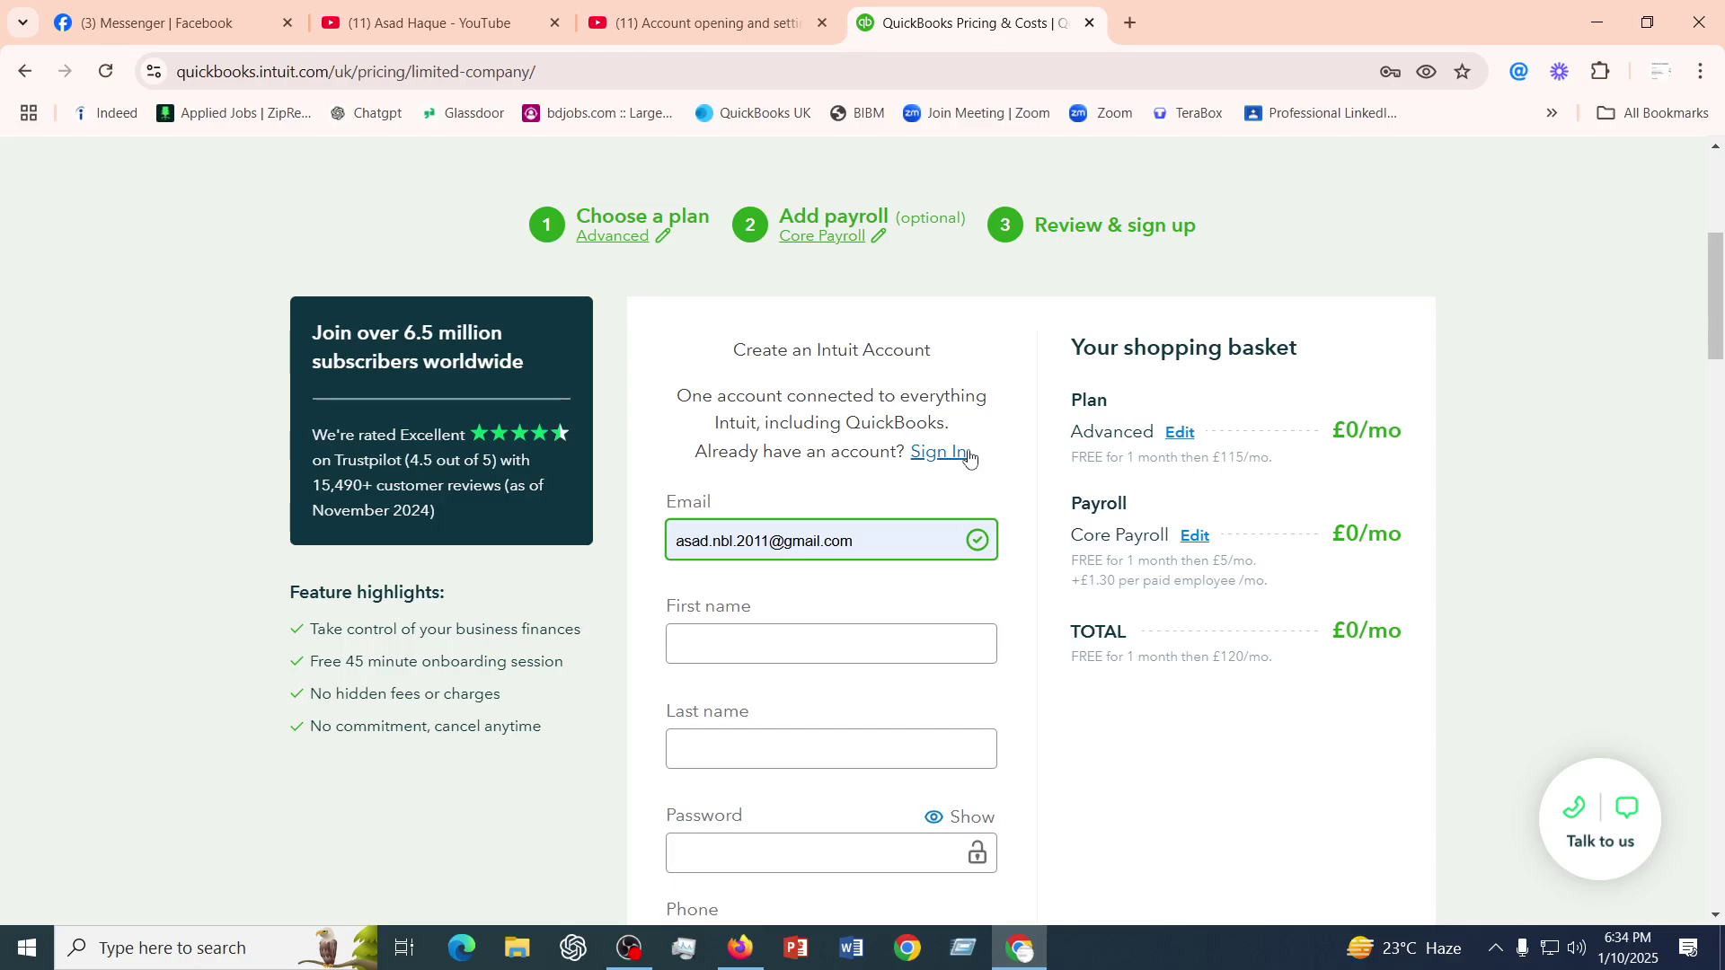
pyautogui.click(1131, 33)
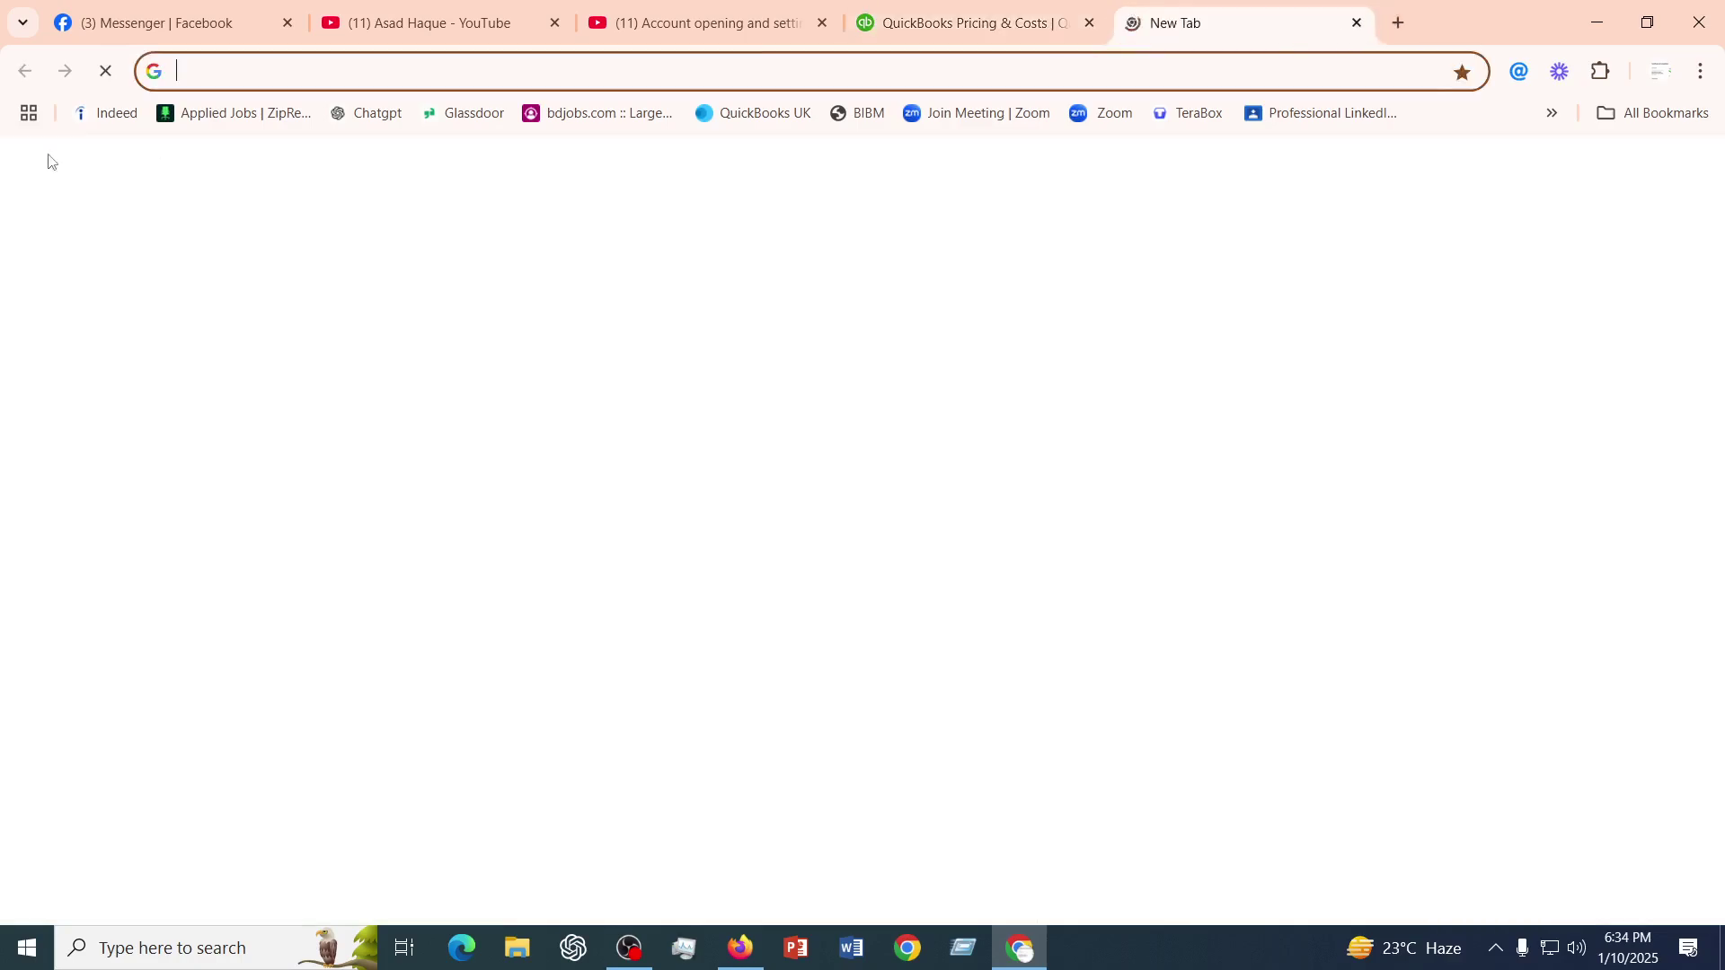
# - Go to education.intuit.com, start Sign up Now, and autofill the Email field with a saved address
pyautogui.click(244, 70)
pyautogui.write('education.intuit.com')
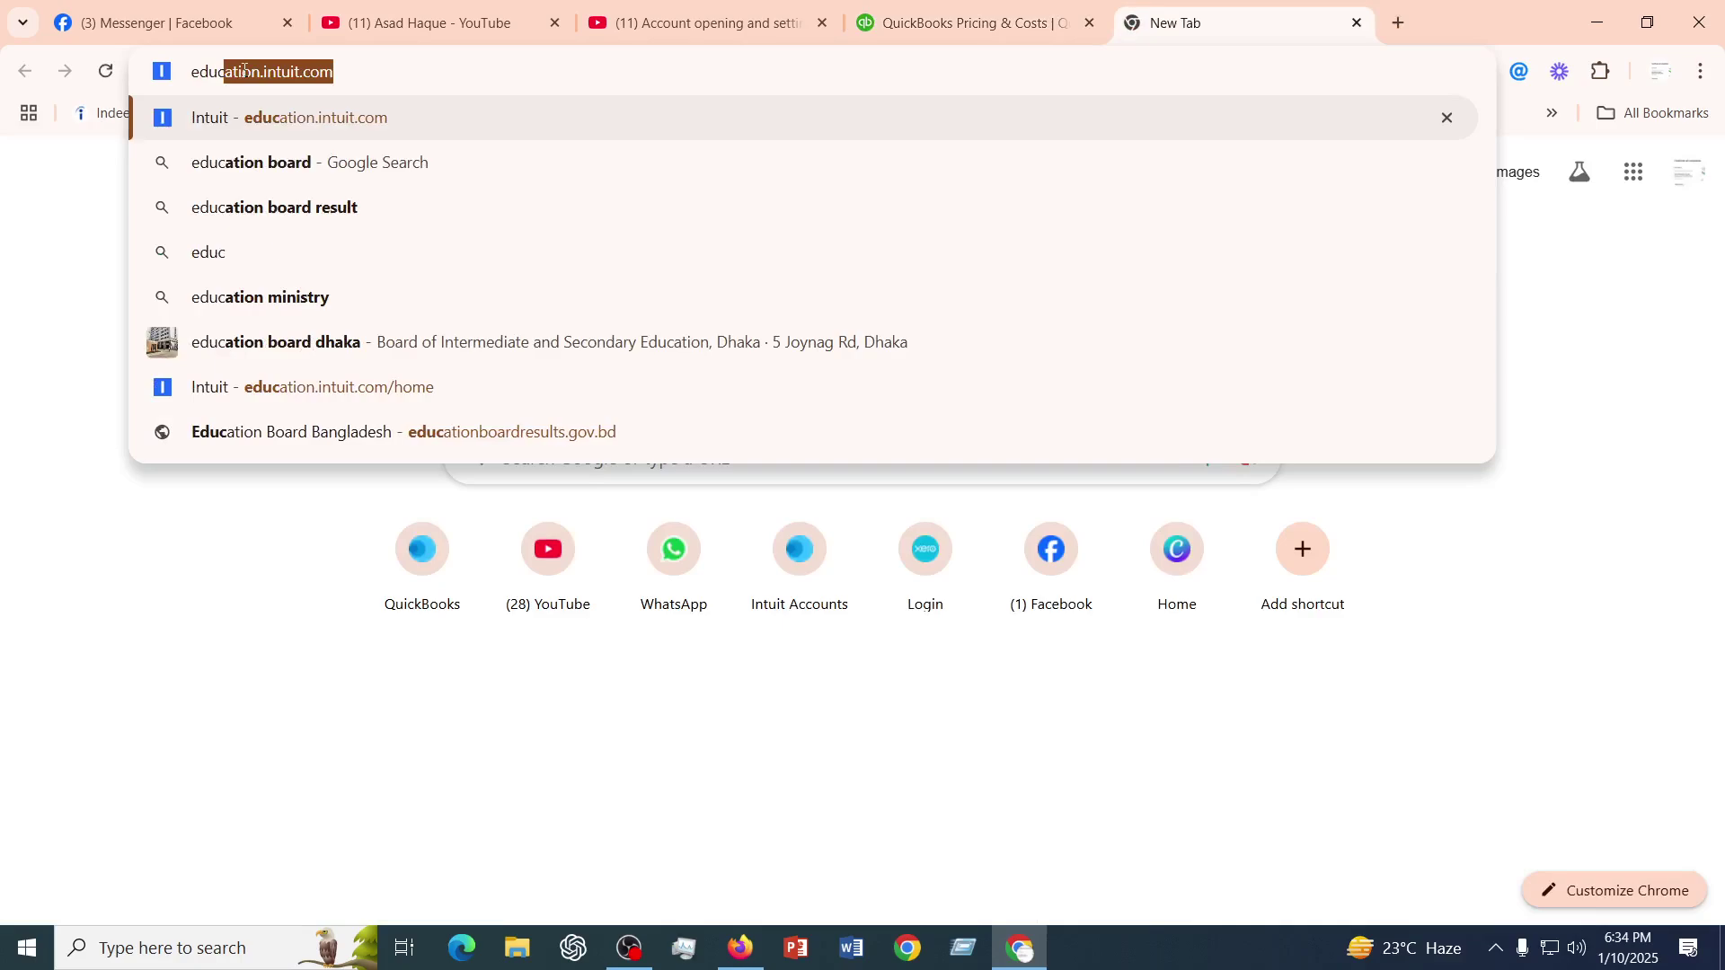
pyautogui.press('Return')
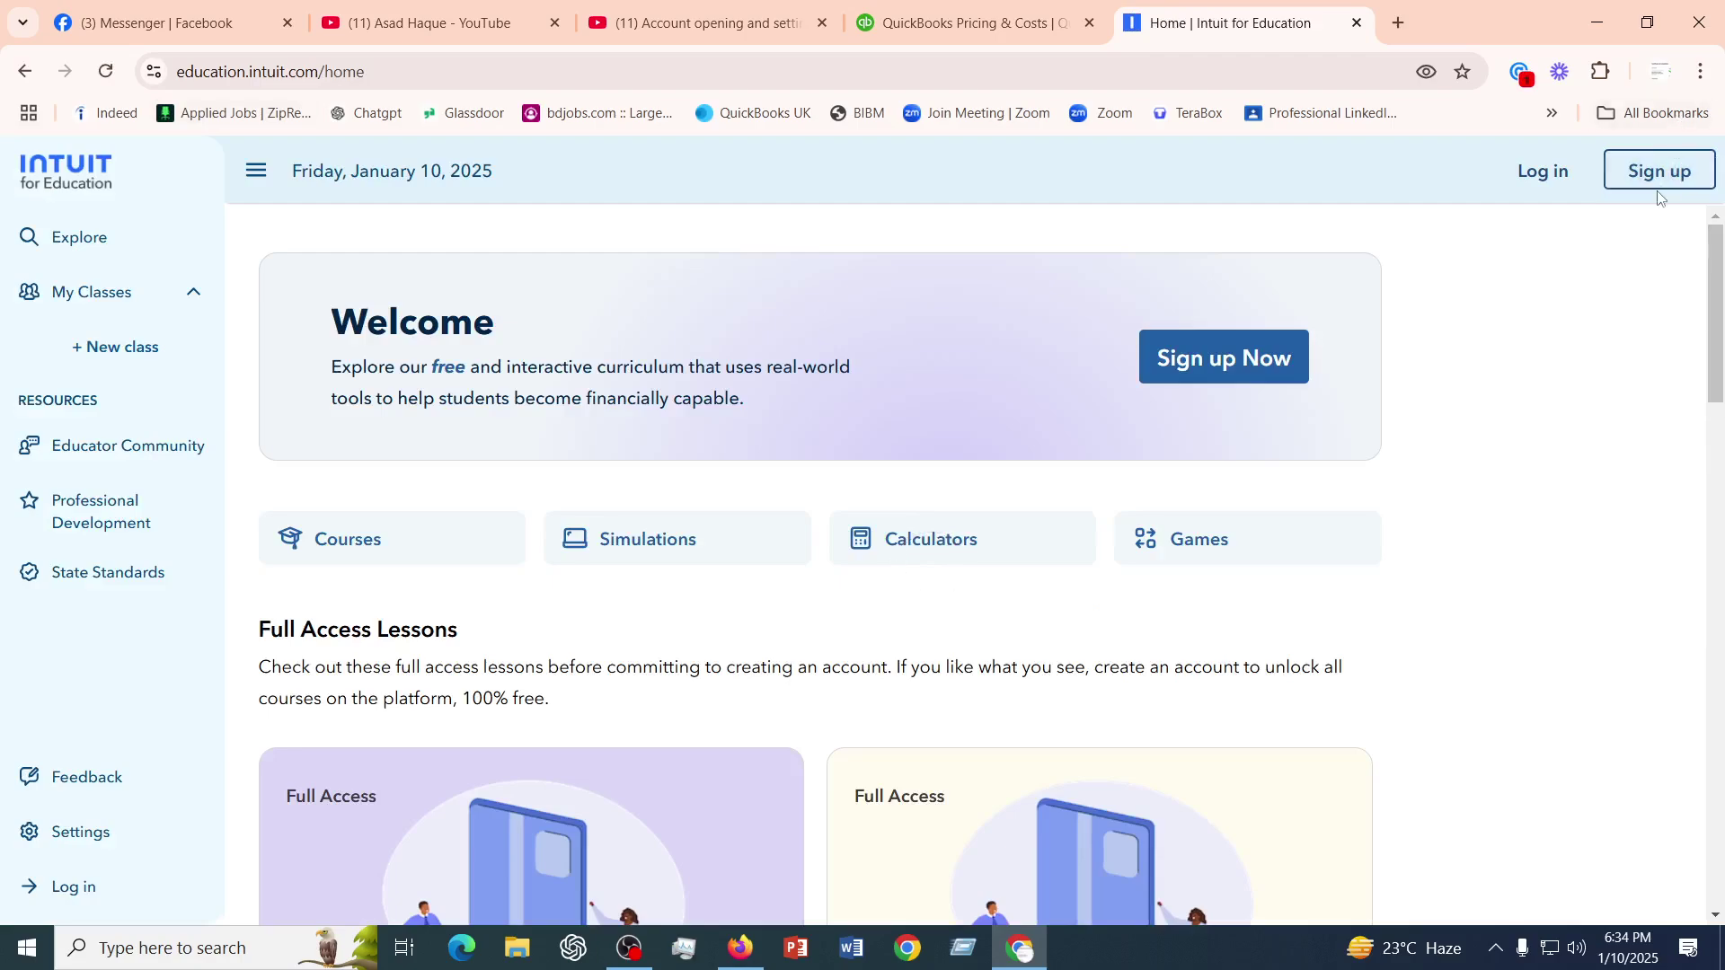
pyautogui.click(1254, 365)
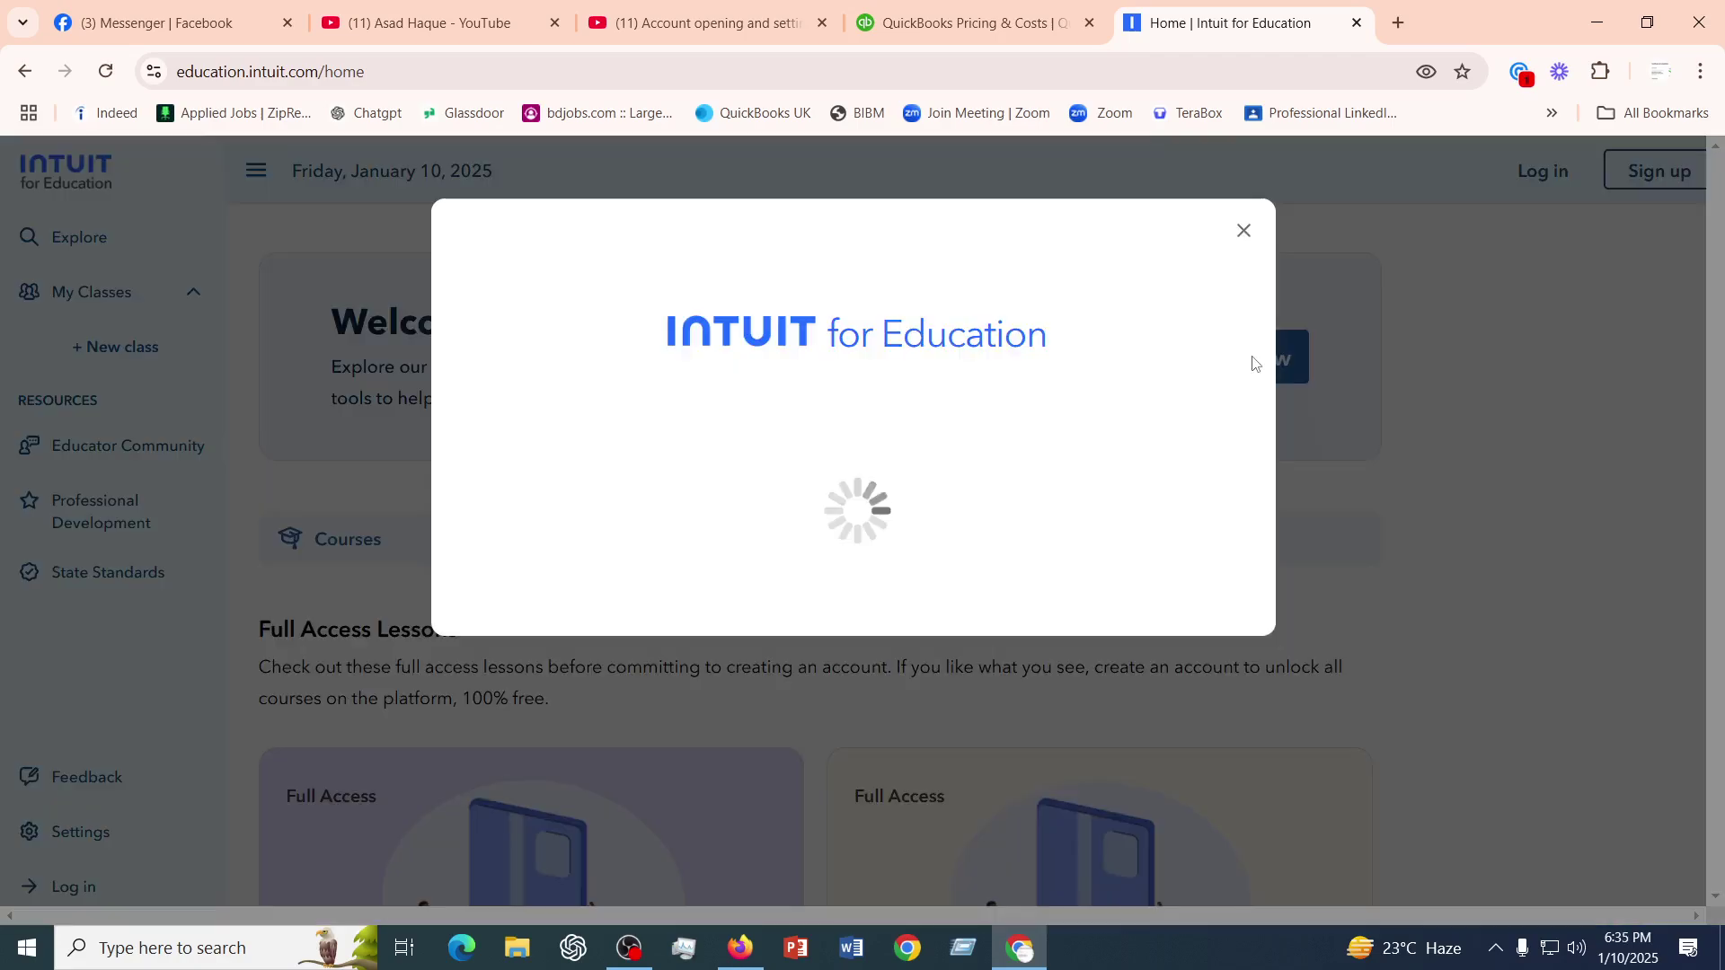
pyautogui.click(825, 580)
pyautogui.click(800, 626)
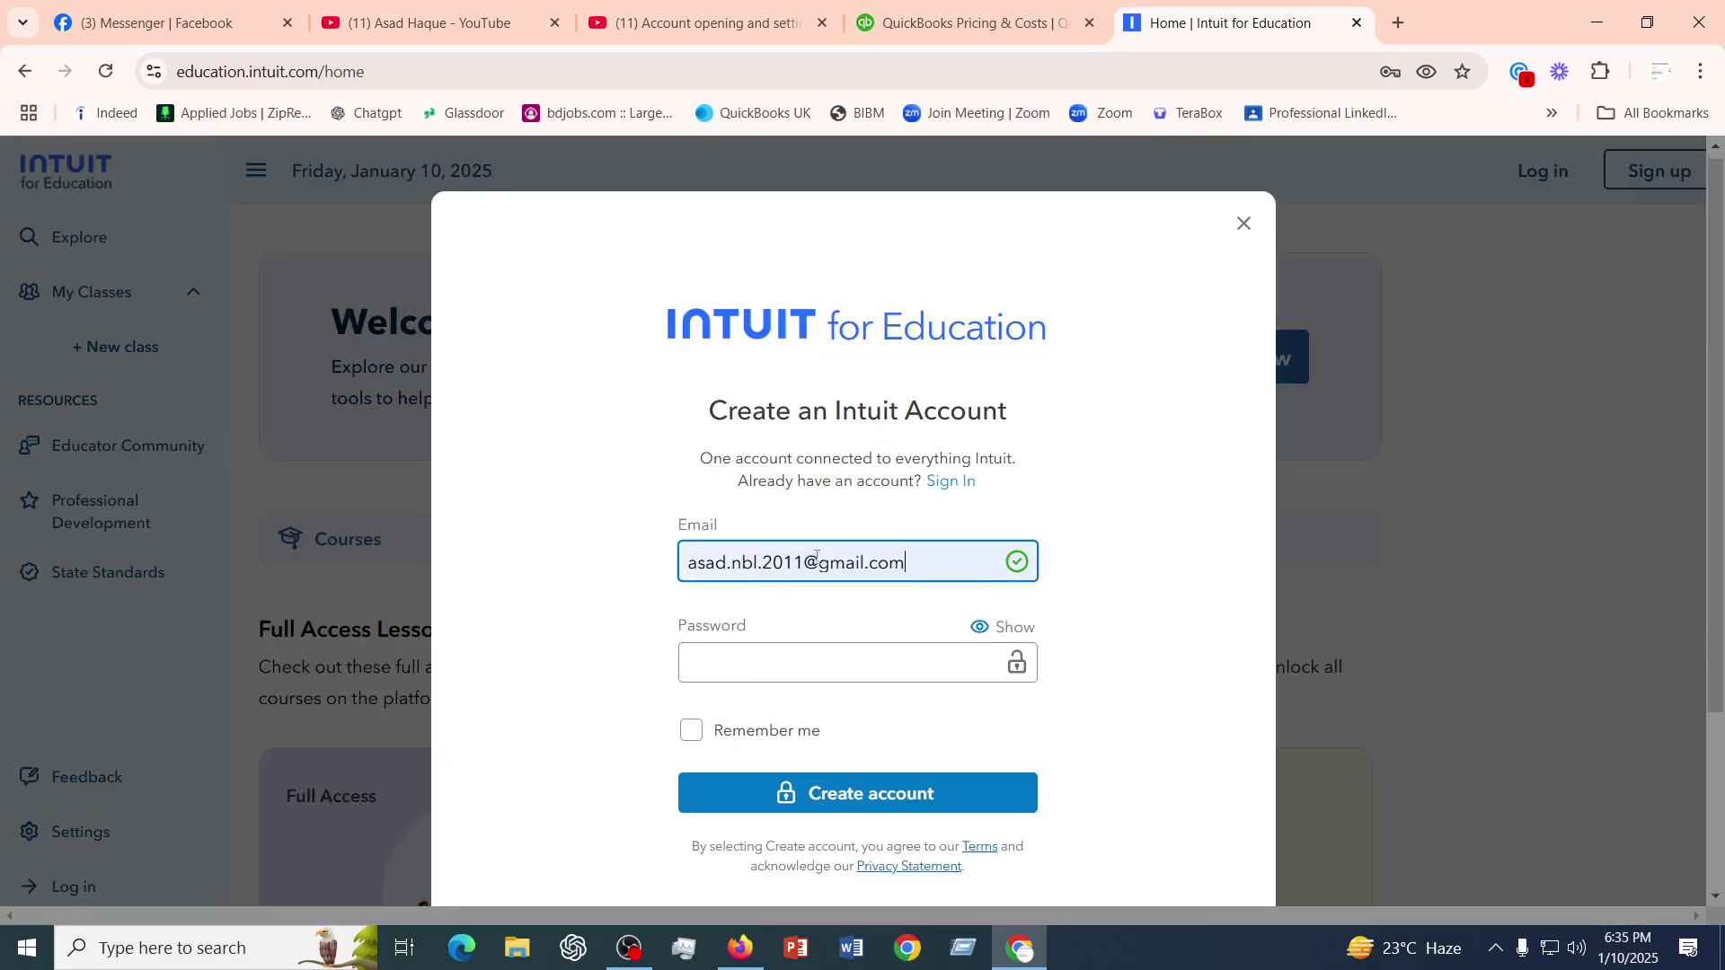
pyautogui.scroll(-1, 748, 444)
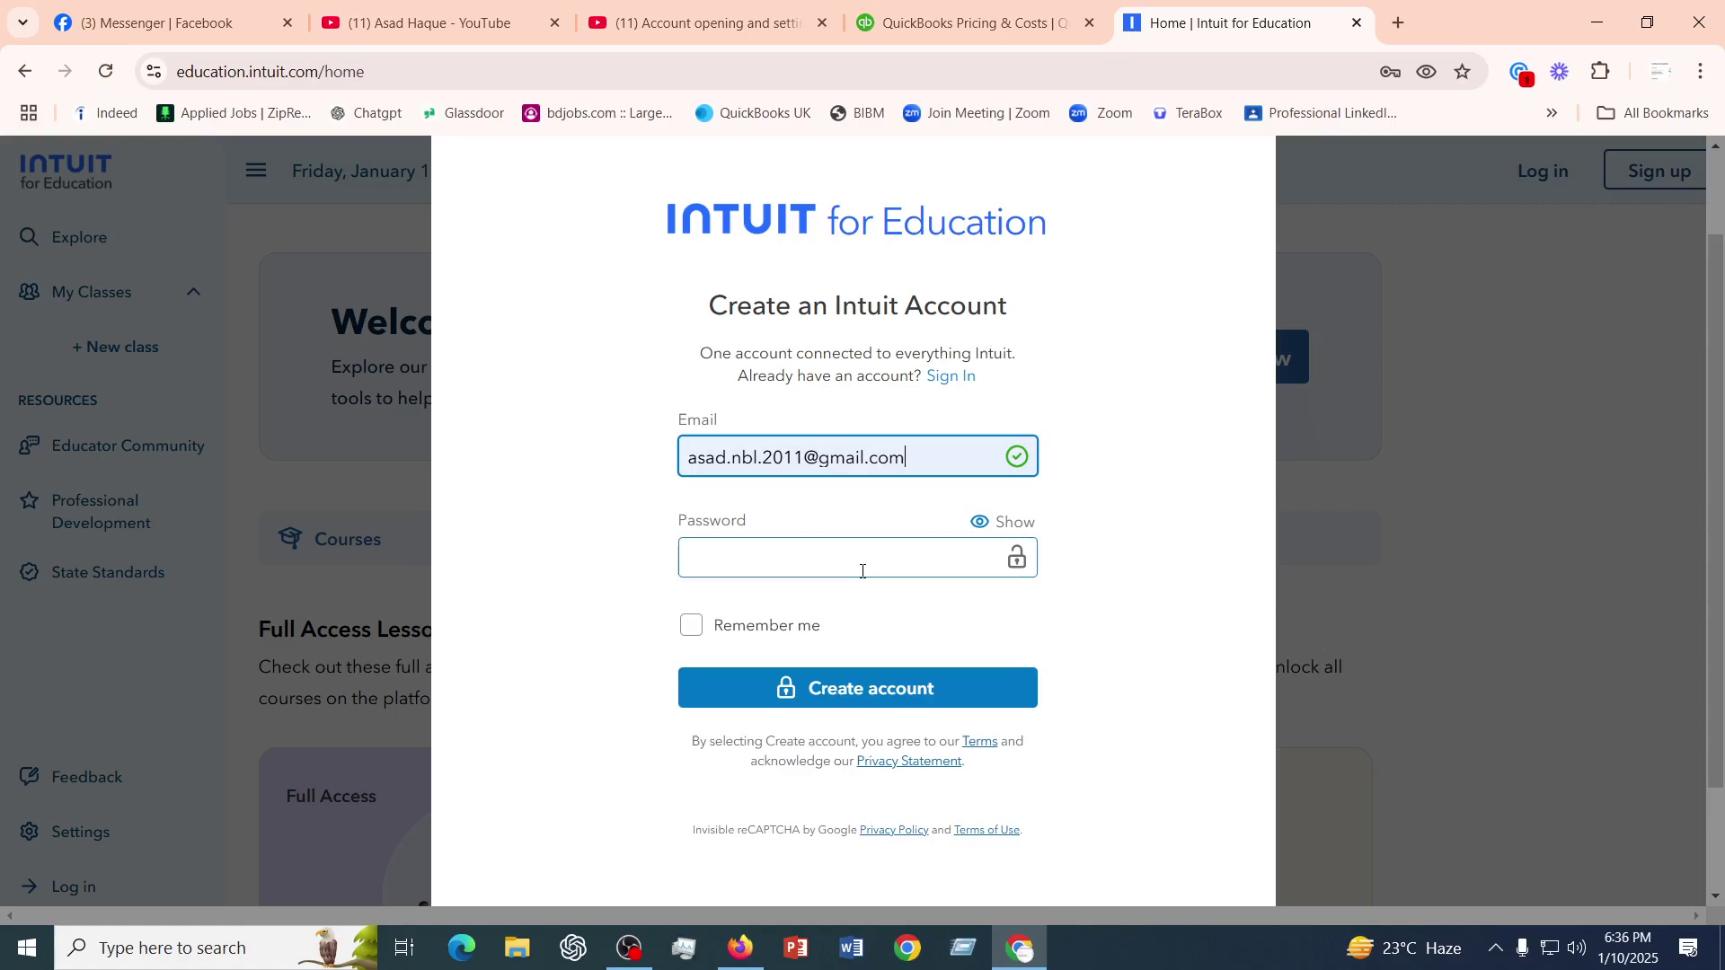
pyautogui.click(1018, 28)
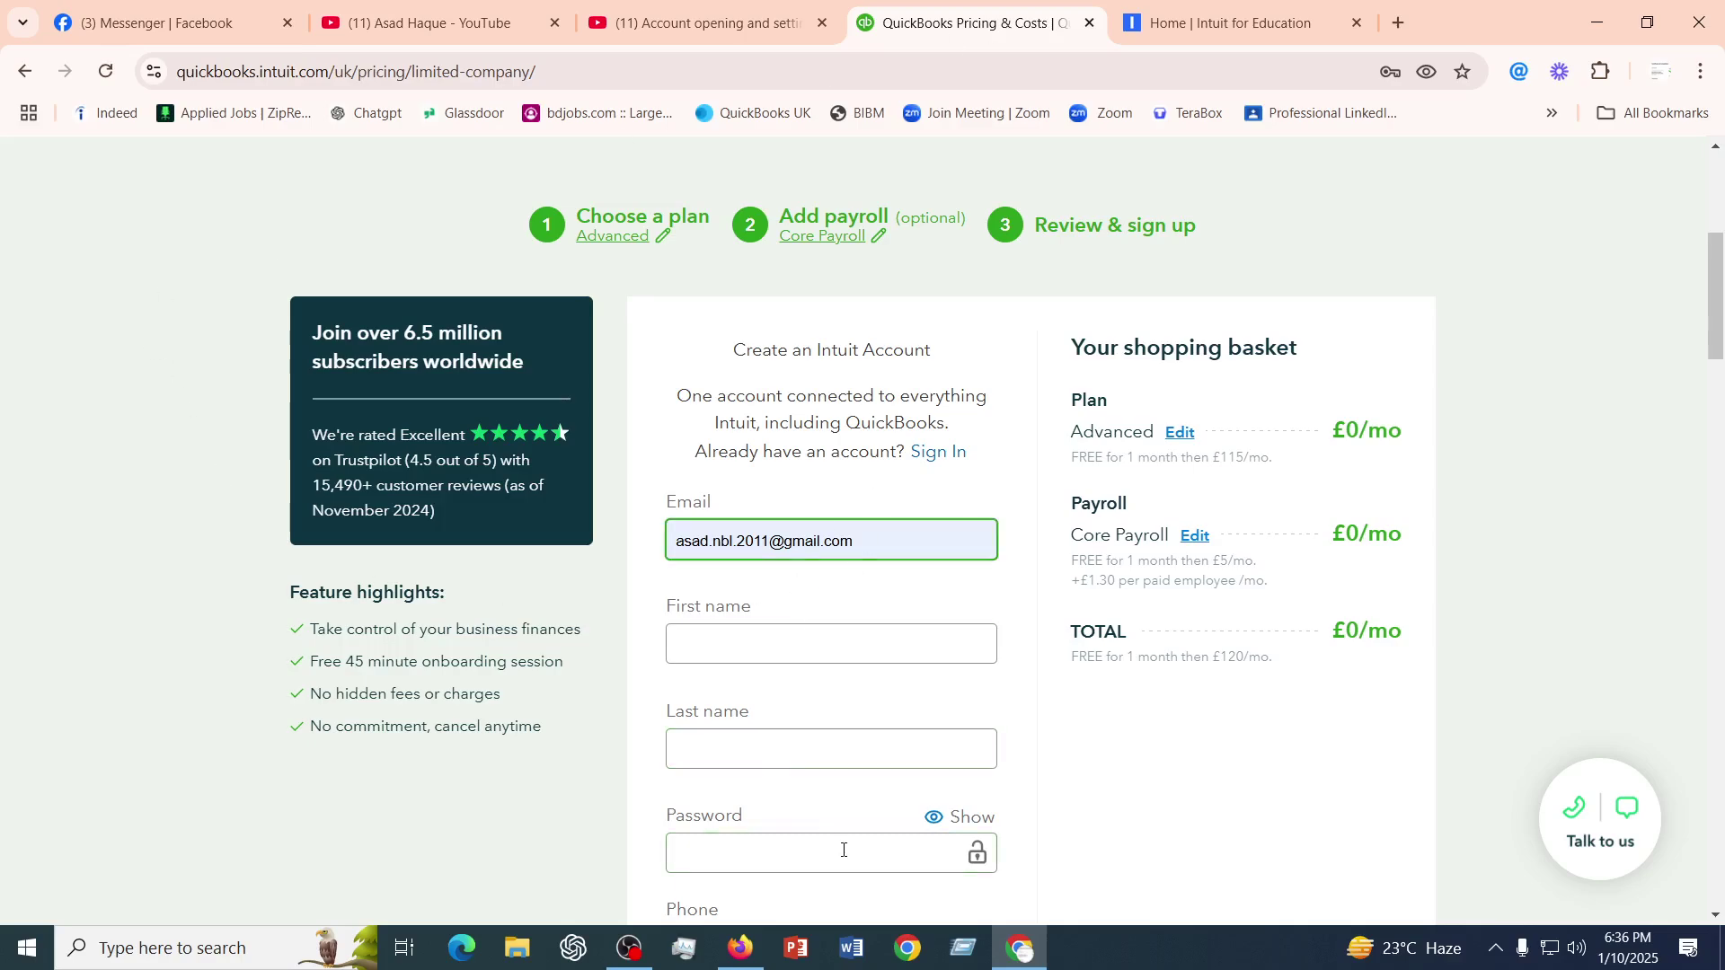
# - Switch the checkout to the Intuit Sign in form and confirm the email in the Email or User ID field
pyautogui.scroll(-1, 840, 831)
pyautogui.scroll(1, 840, 790)
pyautogui.click(944, 459)
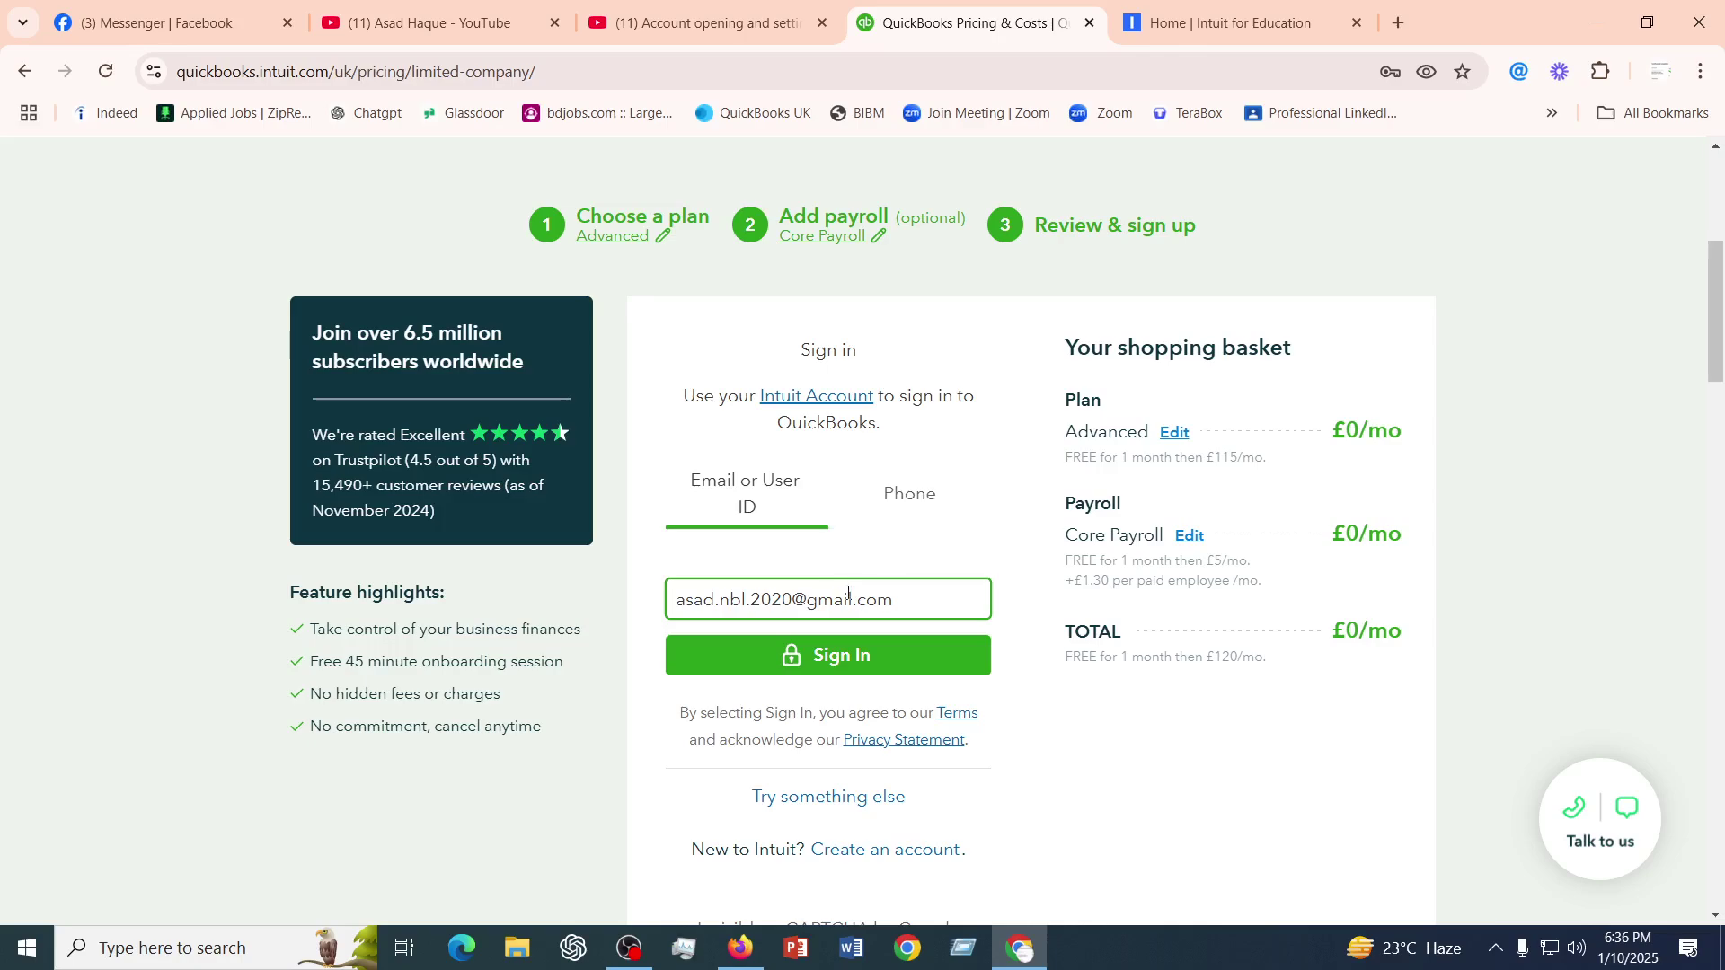
pyautogui.click(681, 599)
pyautogui.moveTo(681, 599); pyautogui.dragTo(925, 599)
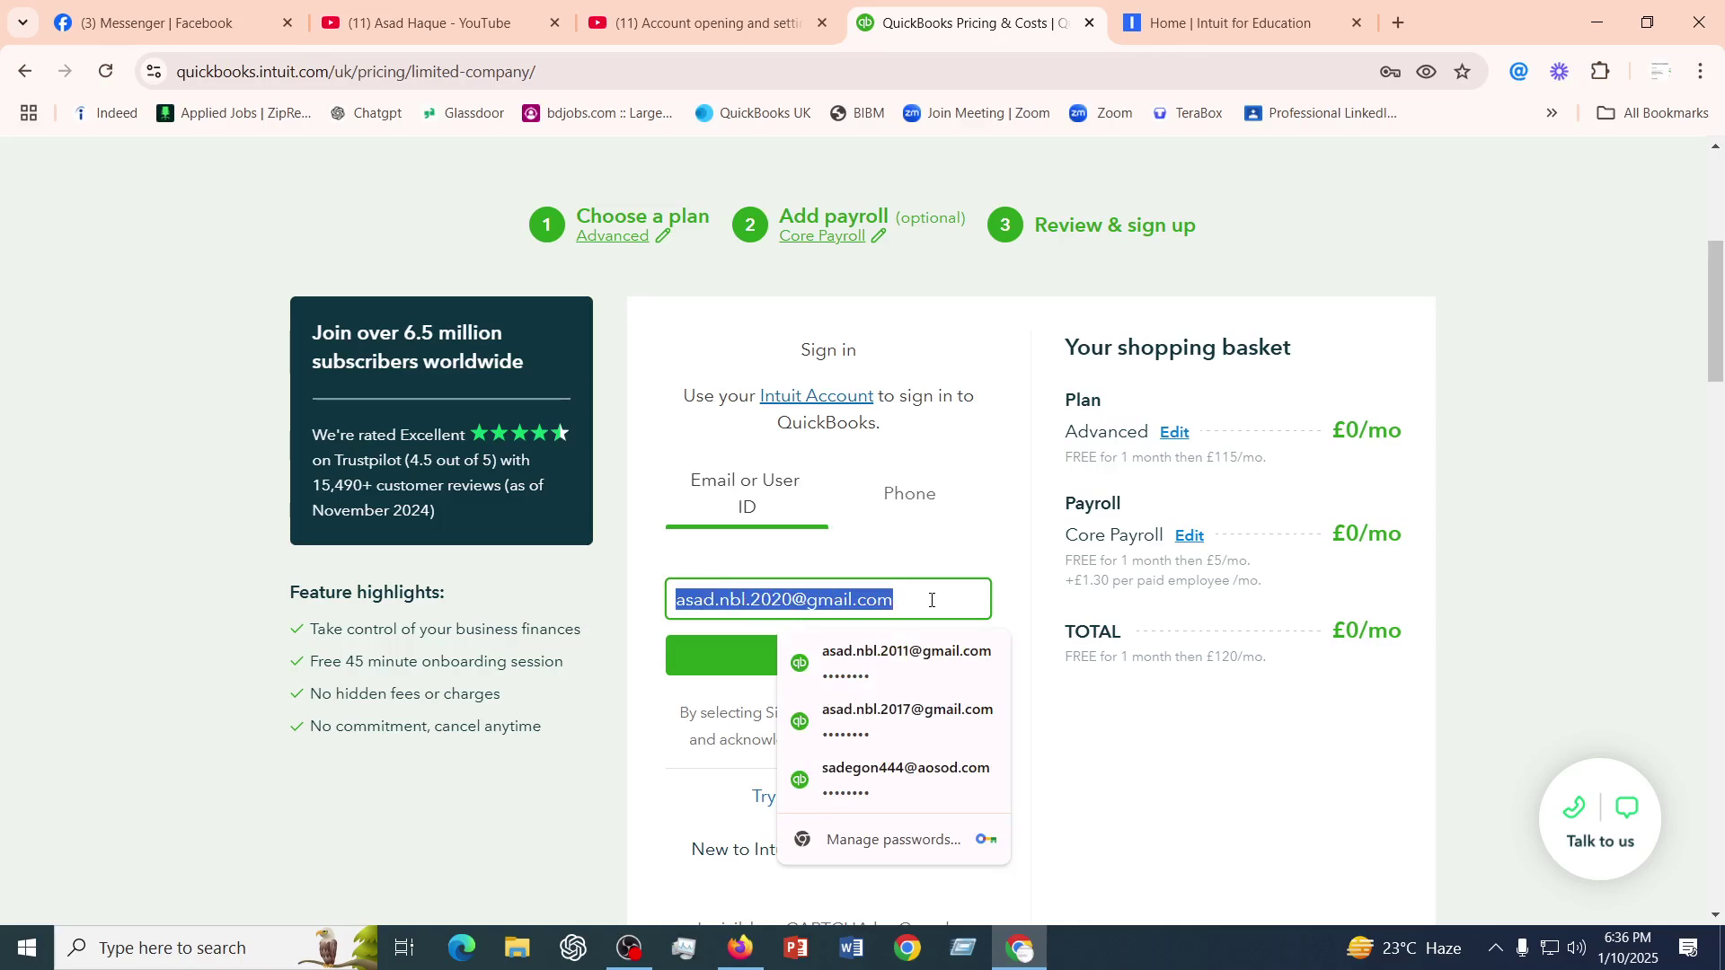
pyautogui.click(1112, 703)
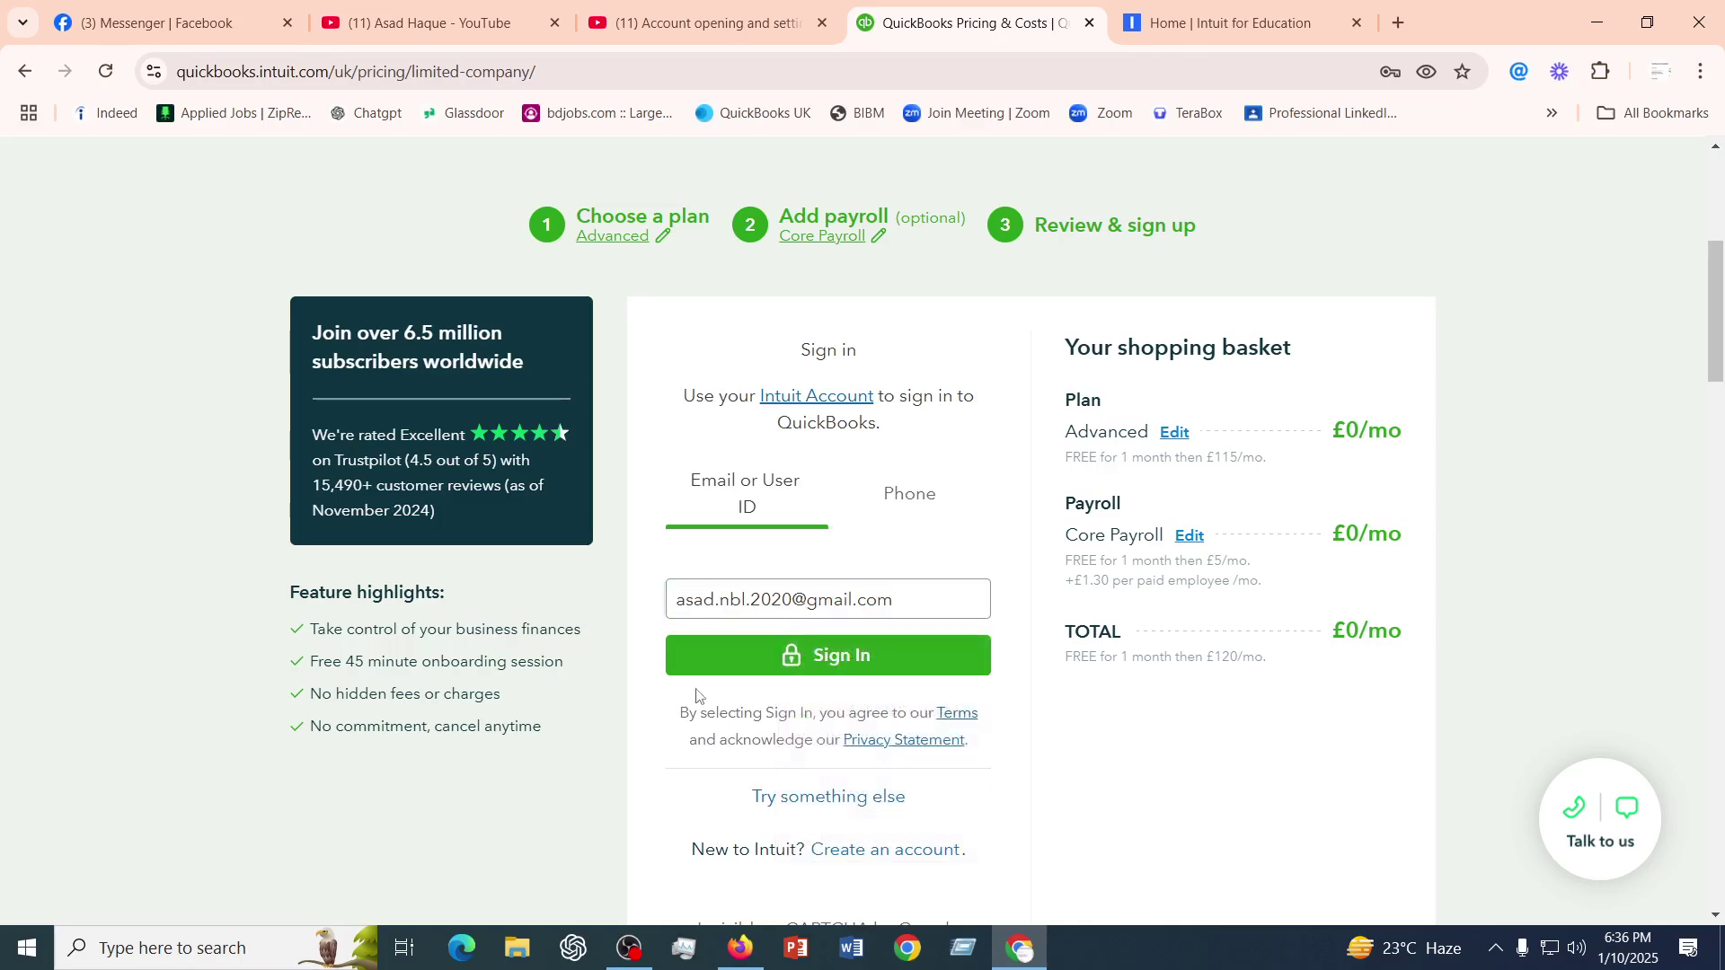